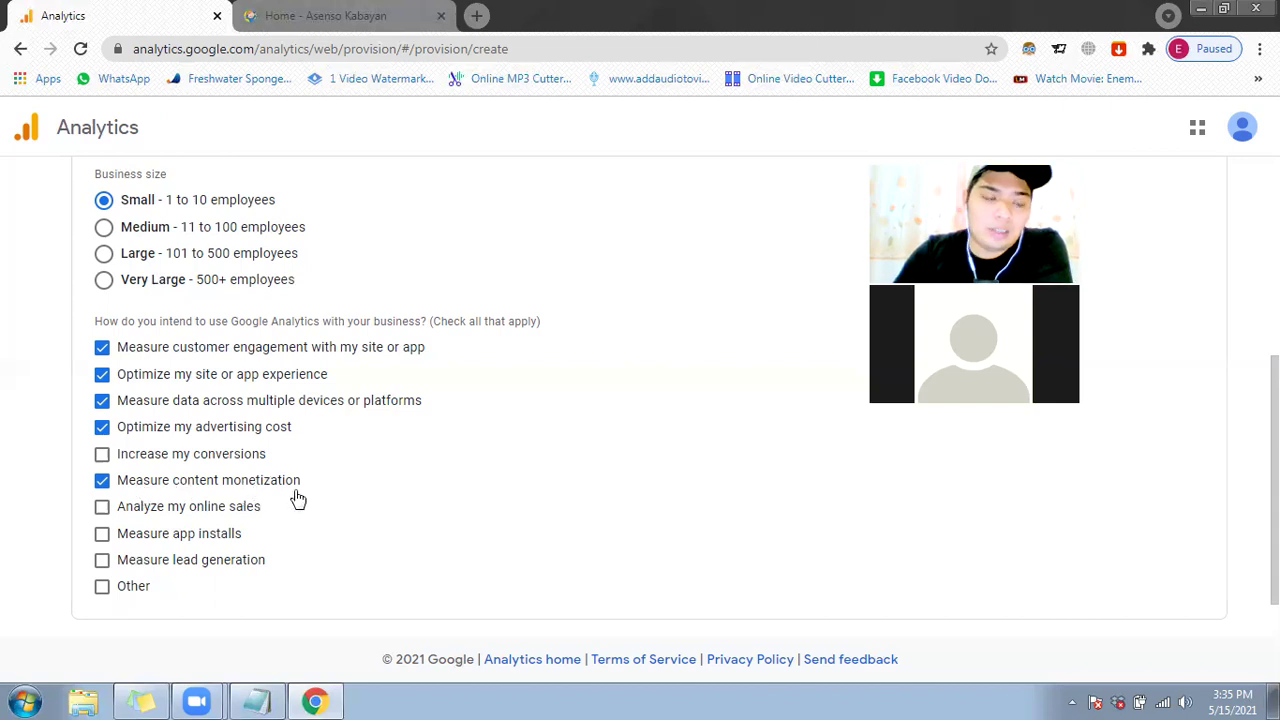
# Step: Add "Measure lead generation" to the intended uses of Google Analytics and submit the account creation form
pyautogui.scroll(-1, 214, 520)
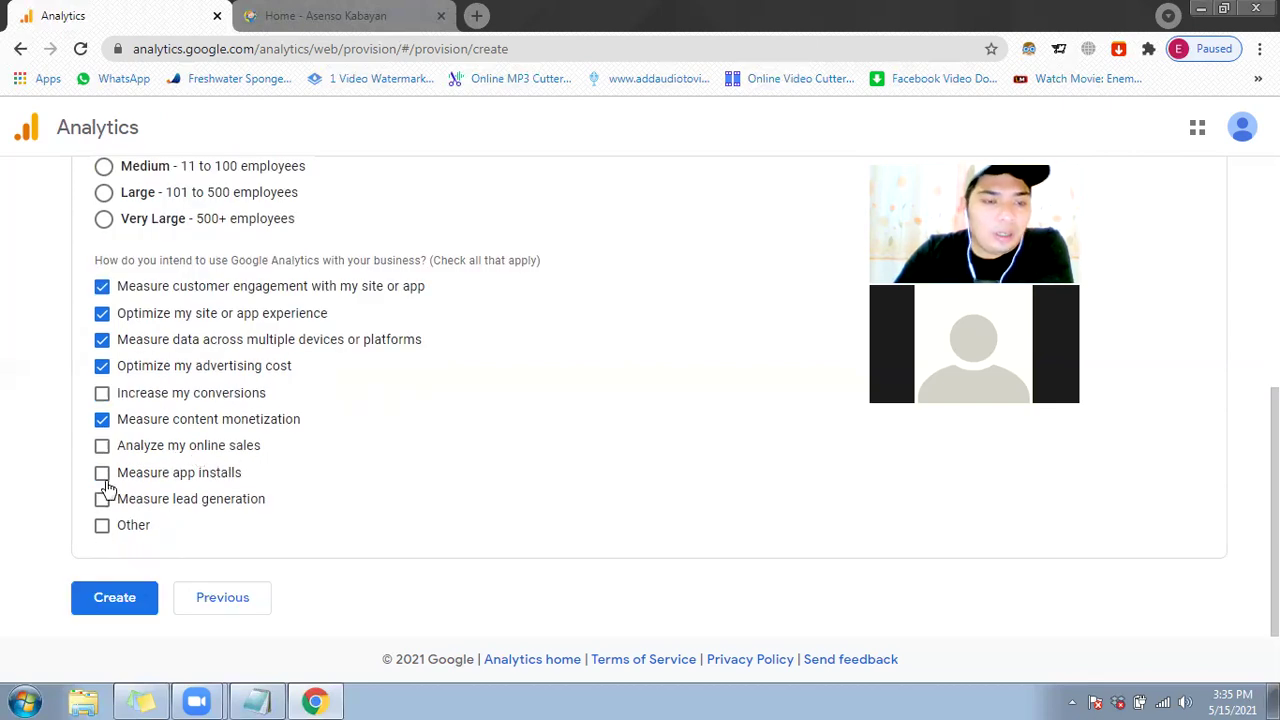
pyautogui.click(268, 12)
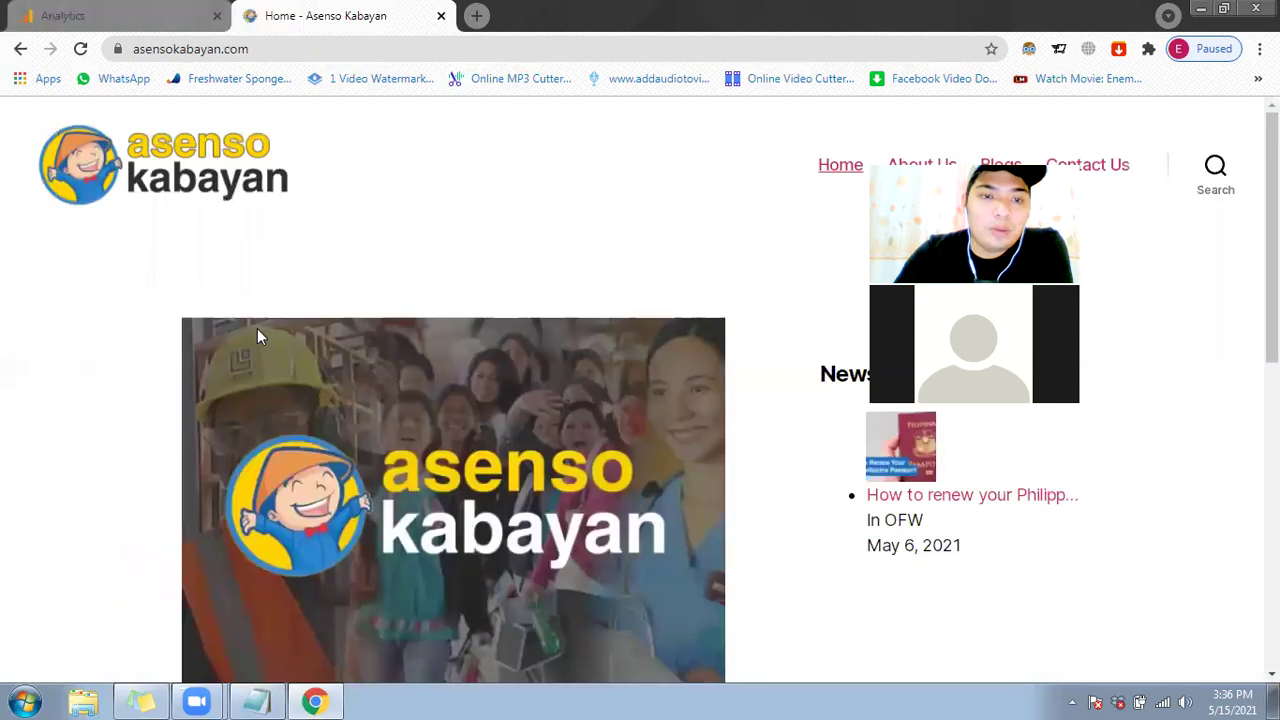
pyautogui.click(48, 10)
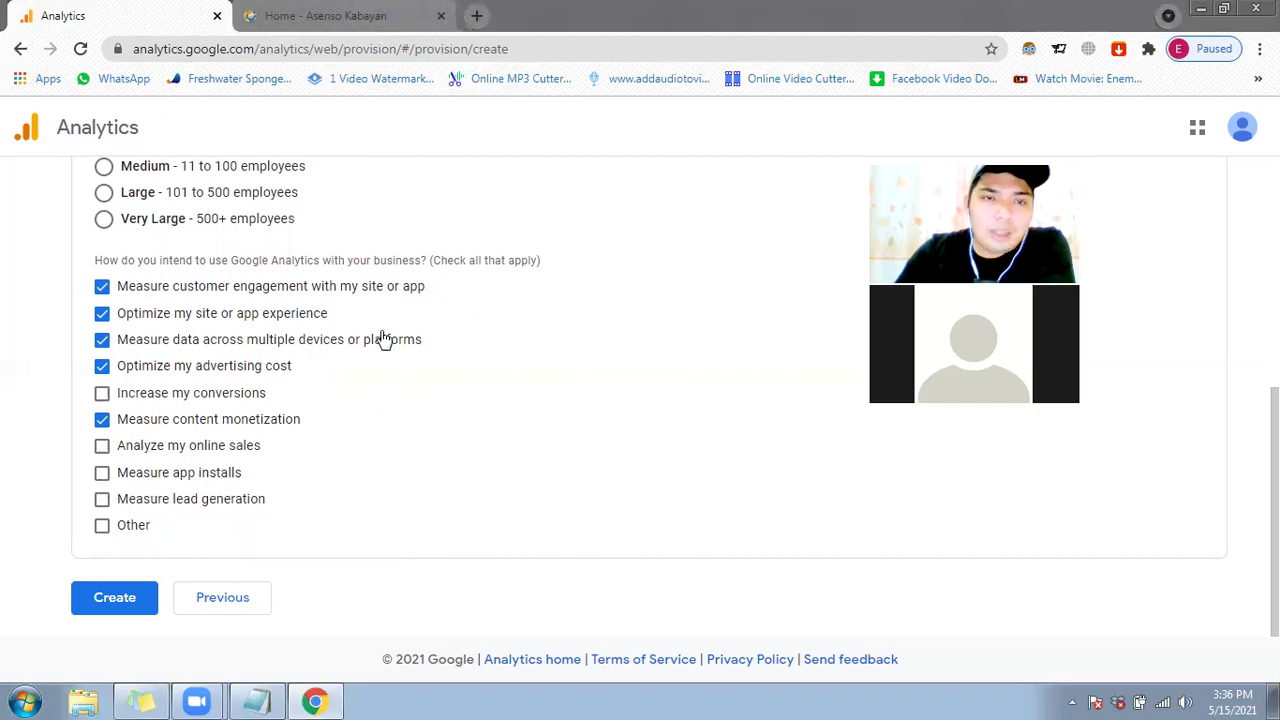
pyautogui.hotkey('ctrl', 'Tab')
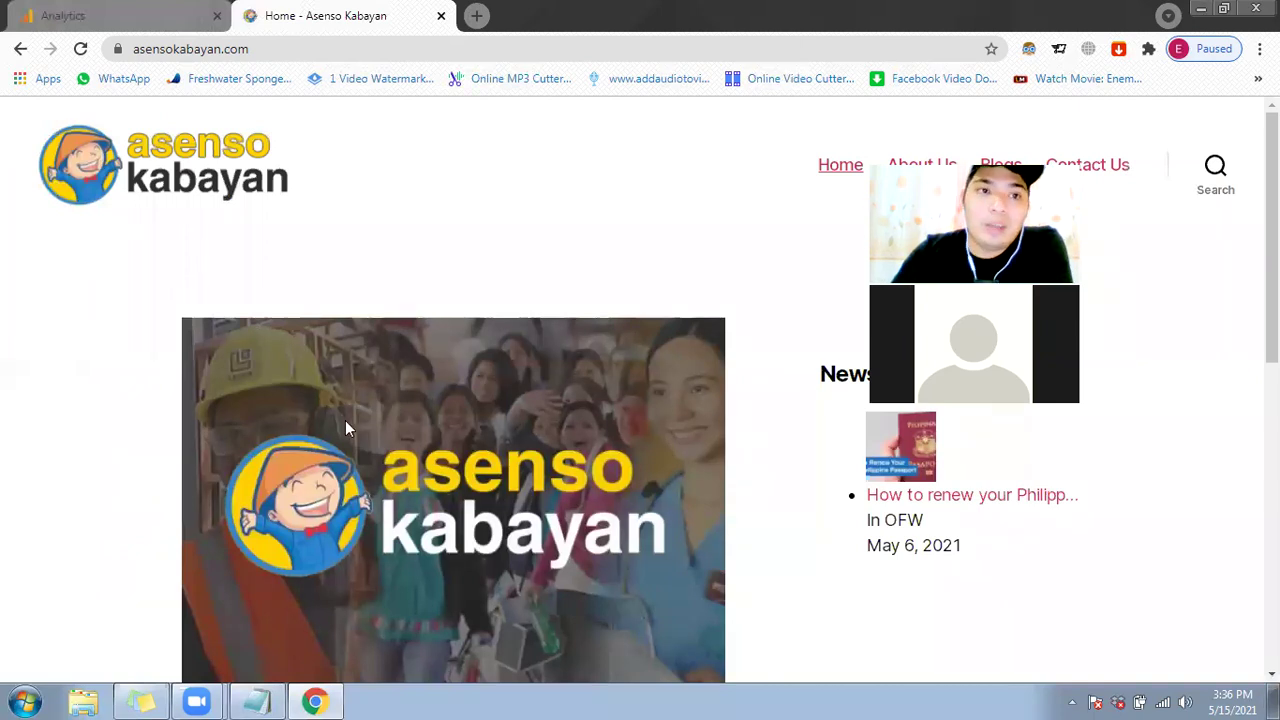
pyautogui.hotkey('ctrl', 'Tab')
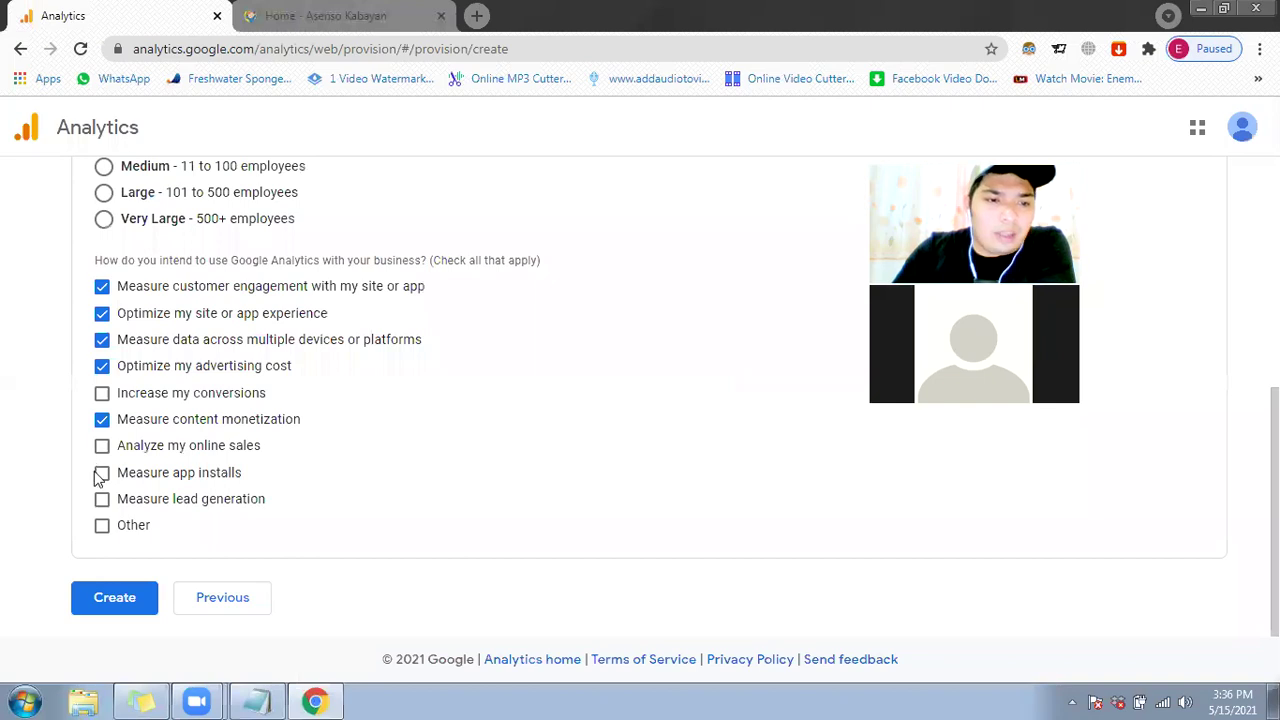
pyautogui.click(102, 500)
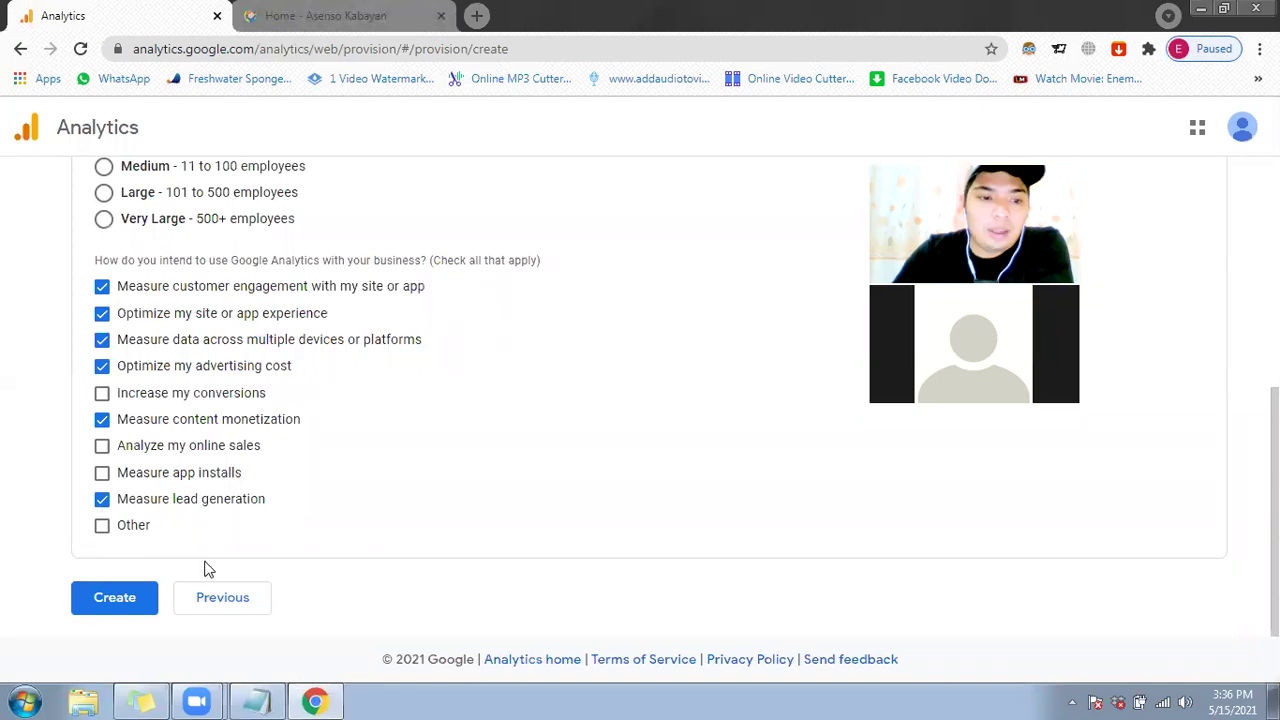
pyautogui.click(97, 594)
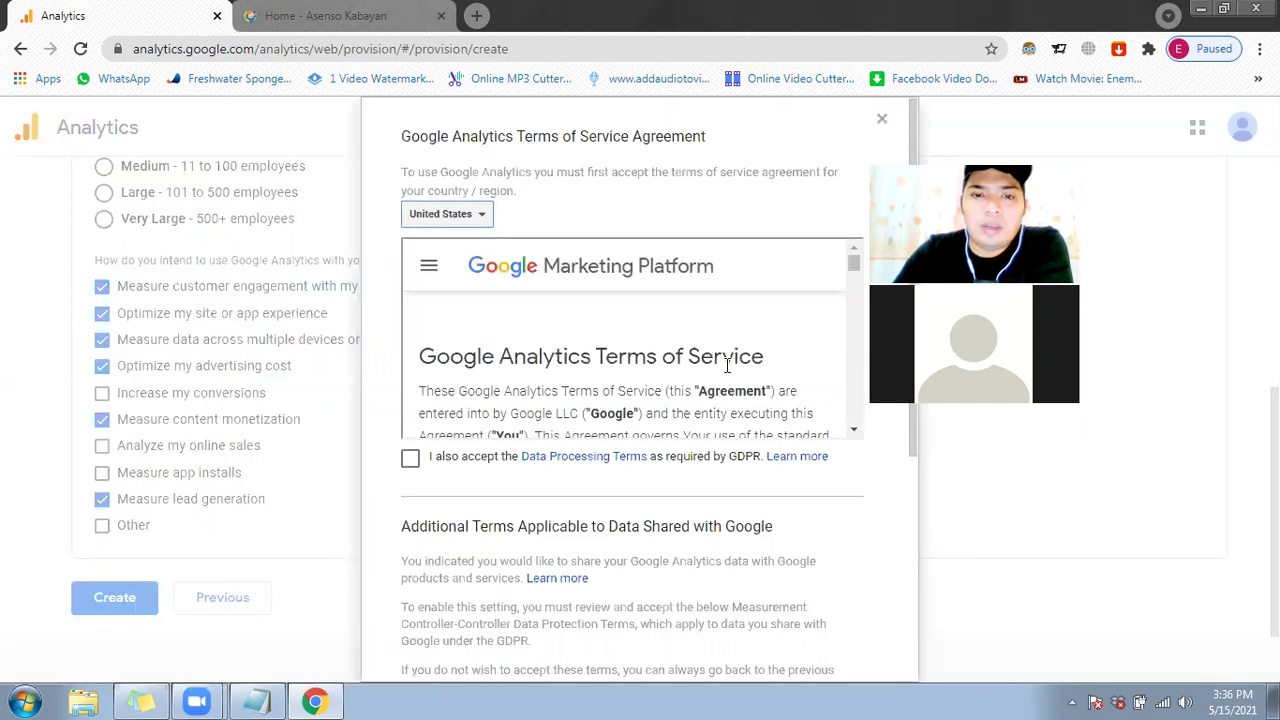
# Step: Accept the United States terms of service with both the GDPR and Measurement Controller-Controller terms, and save the email preferences with none selected
pyautogui.scroll(-5, 730, 370)
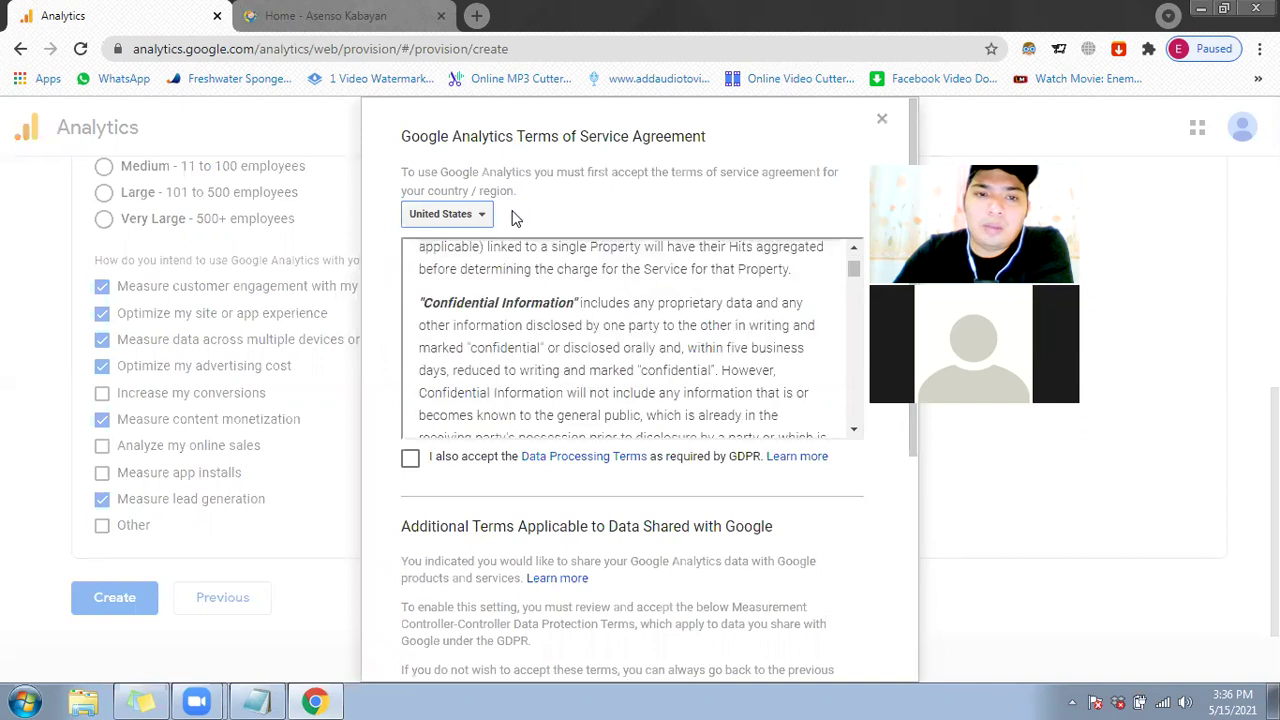
pyautogui.click(410, 457)
pyautogui.scroll(-3, 410, 450)
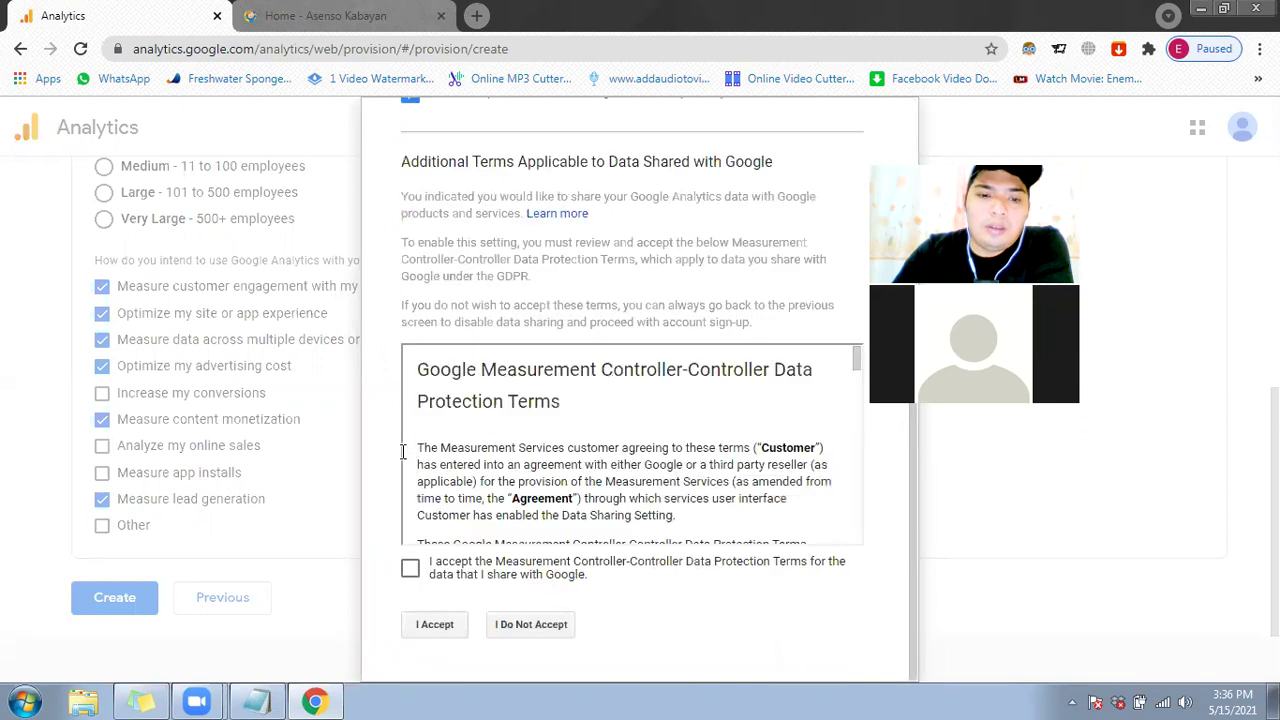
pyautogui.click(412, 568)
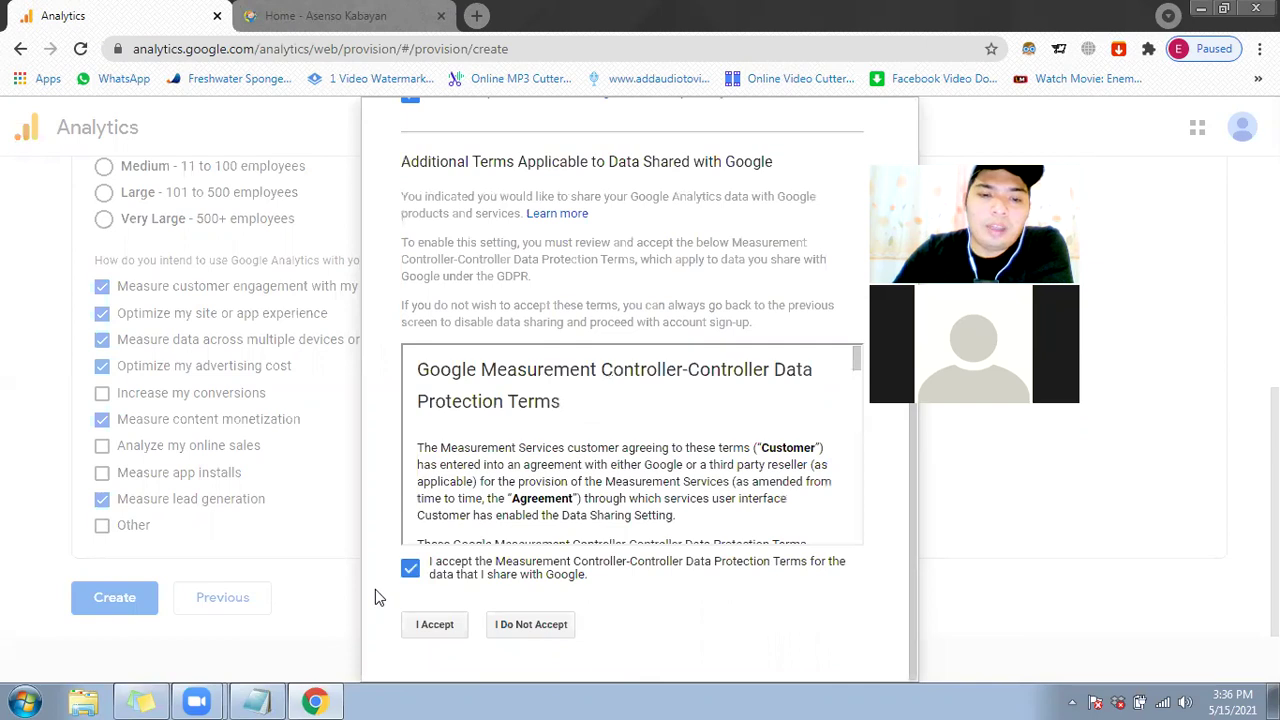
pyautogui.click(433, 628)
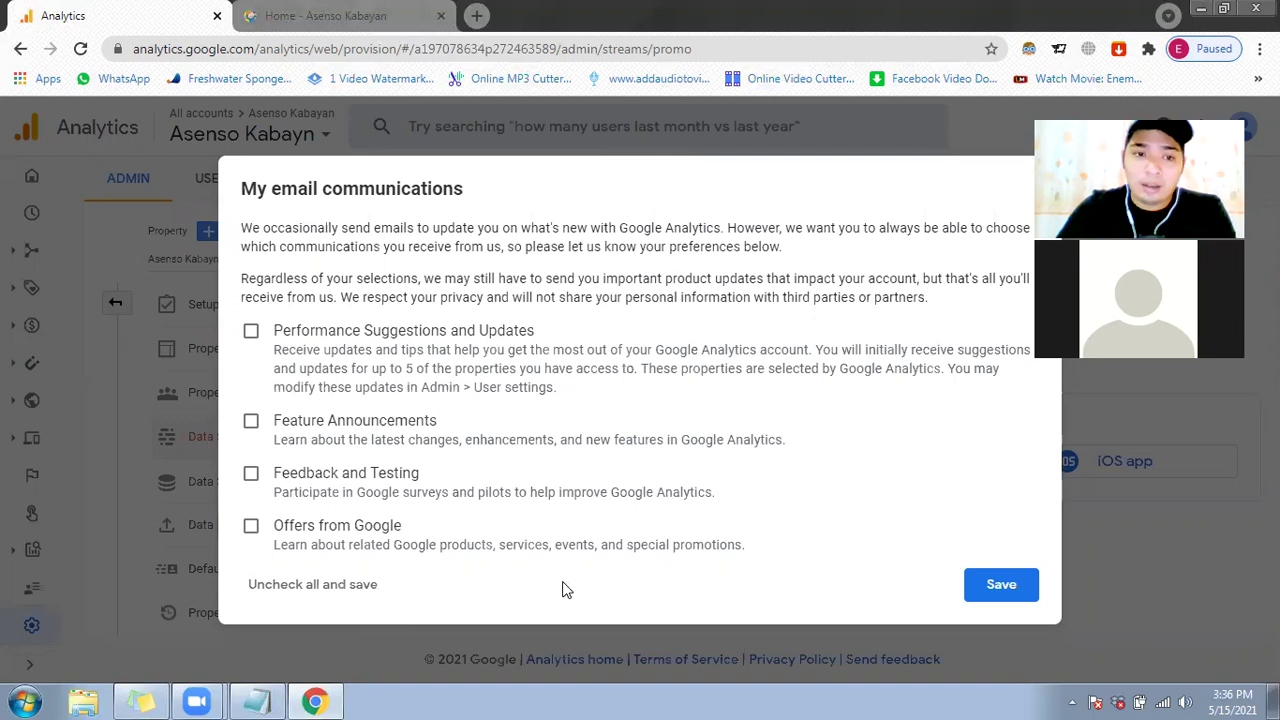
pyautogui.click(997, 590)
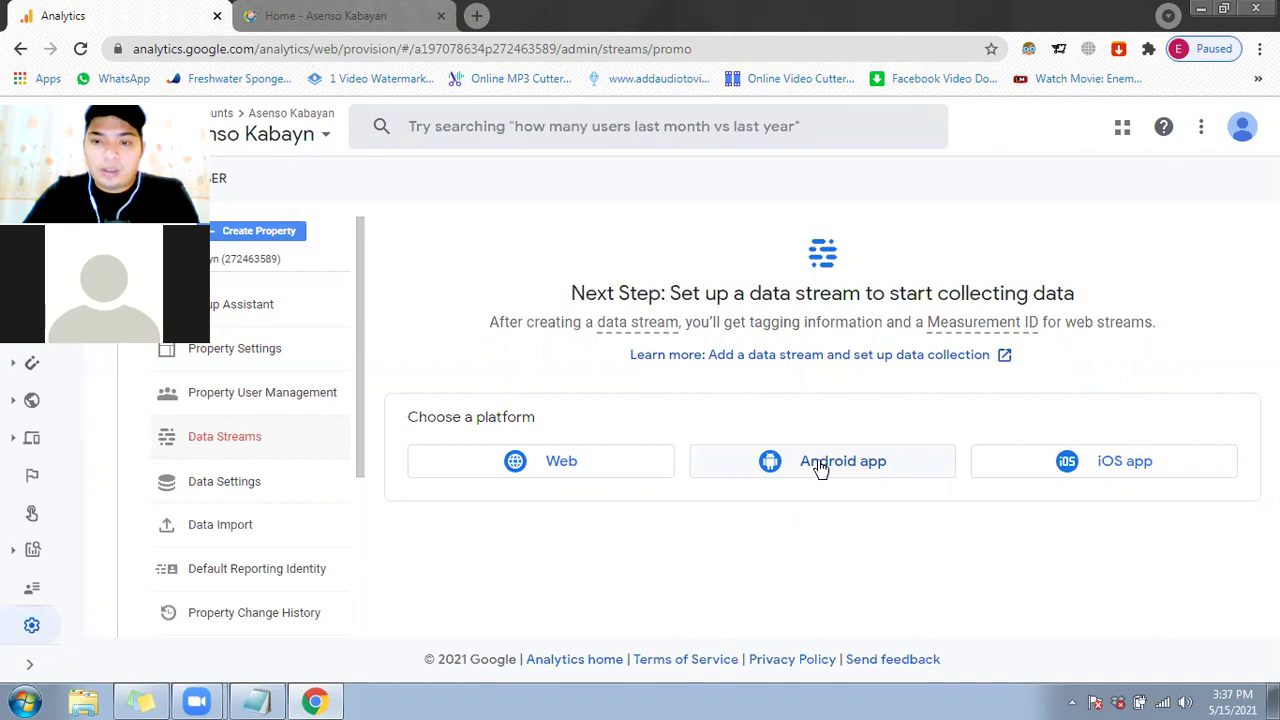
pyautogui.click(557, 463)
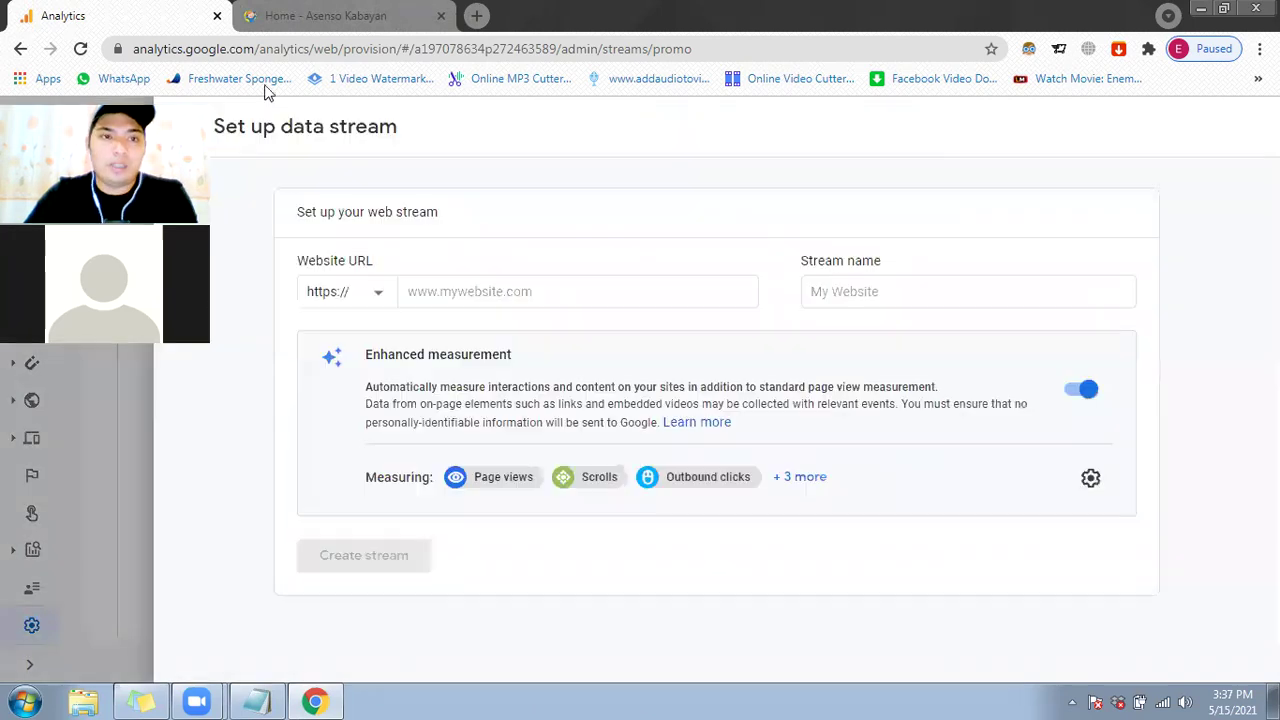
pyautogui.click(466, 292)
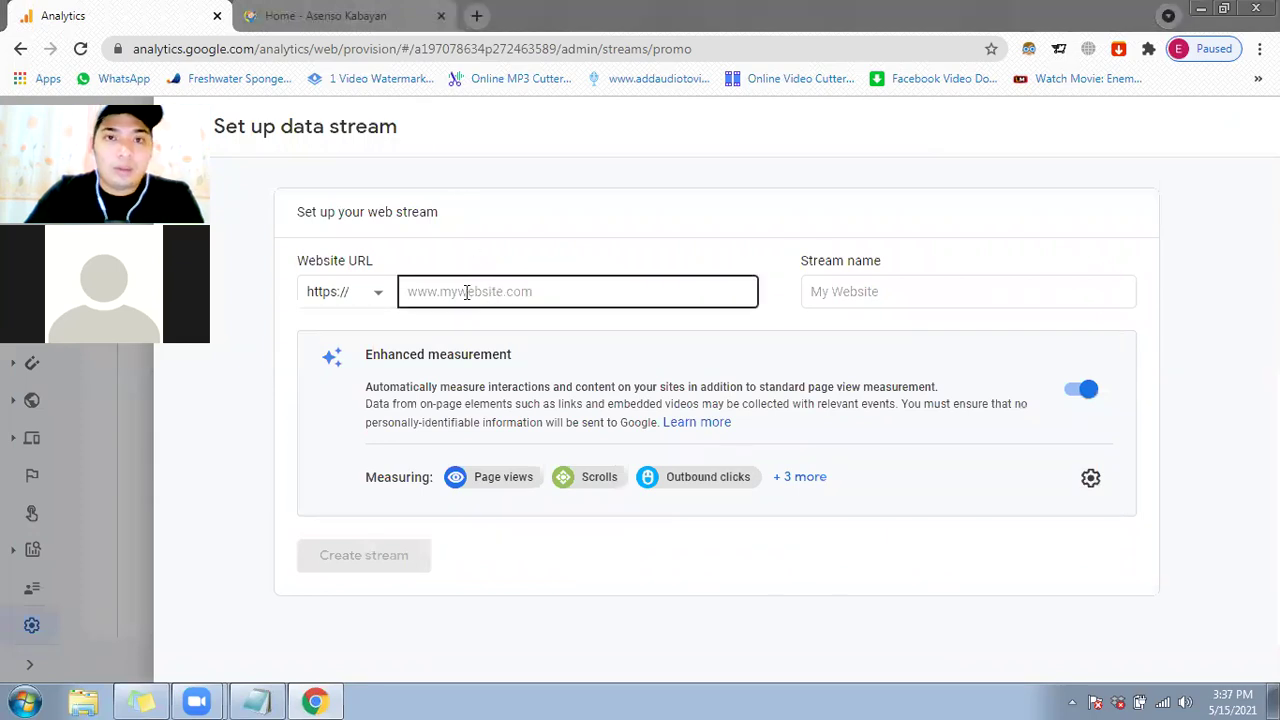
pyautogui.click(560, 308)
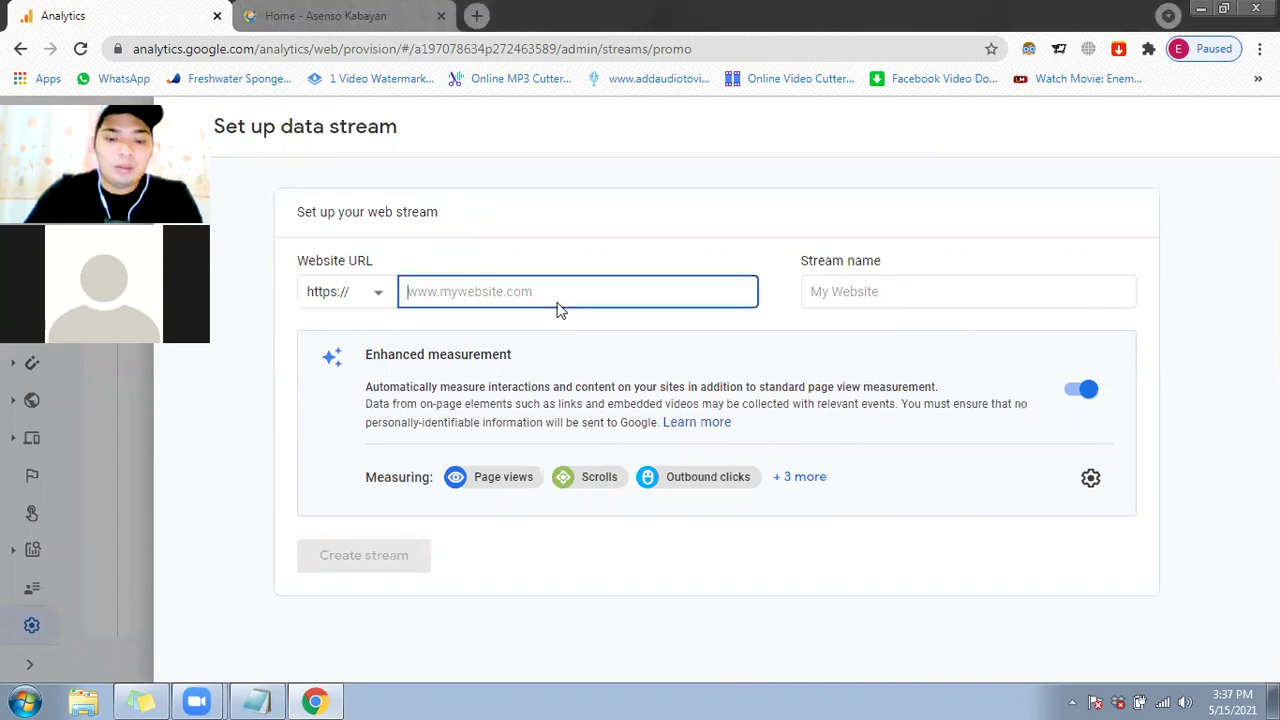
pyautogui.write('ww')
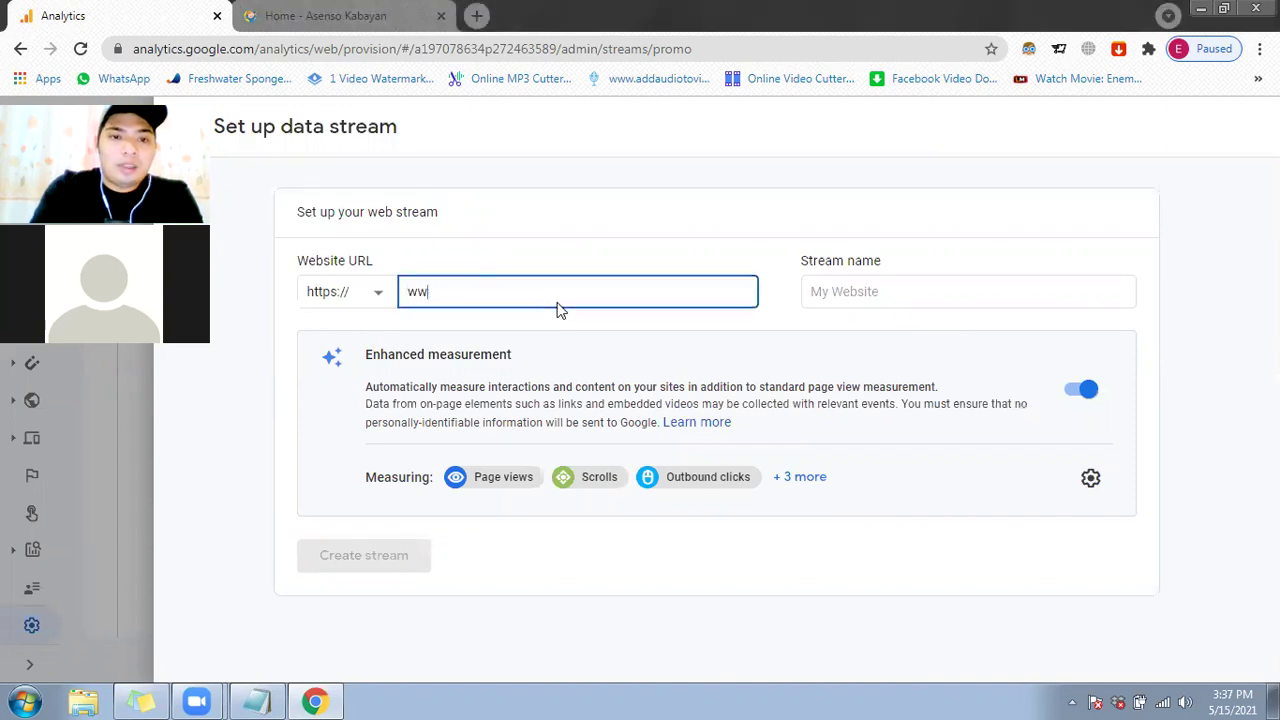
pyautogui.write('w.asensokabayan.c')
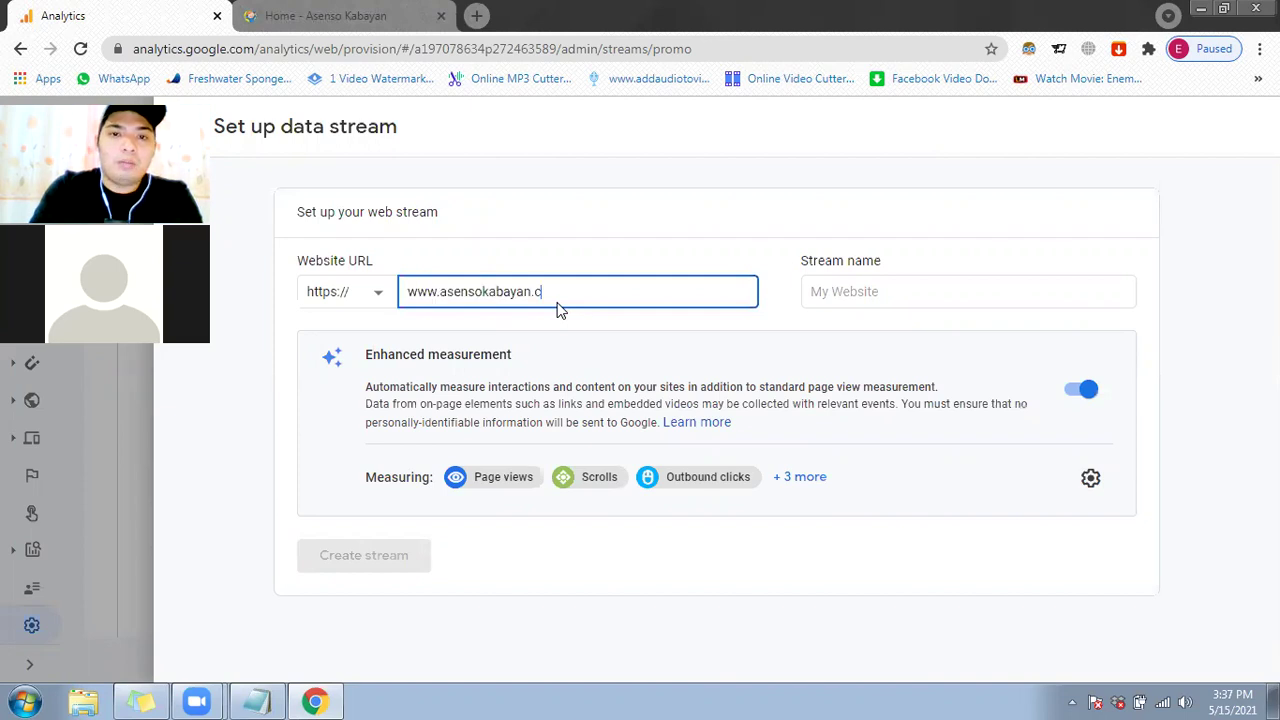
pyautogui.write('om')
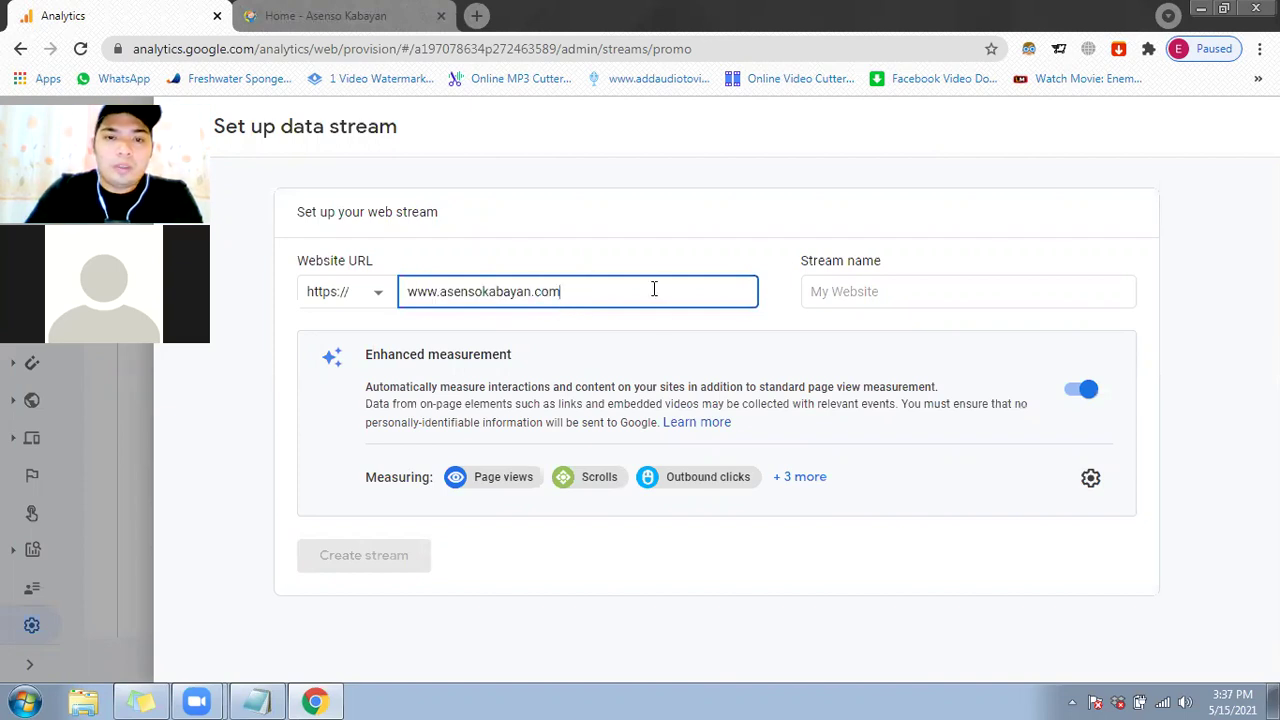
# Step: Name the stream Asenso Kabayan, create it and dismiss the Measurement ID tip
pyautogui.click(864, 286)
pyautogui.write('Asenso ')
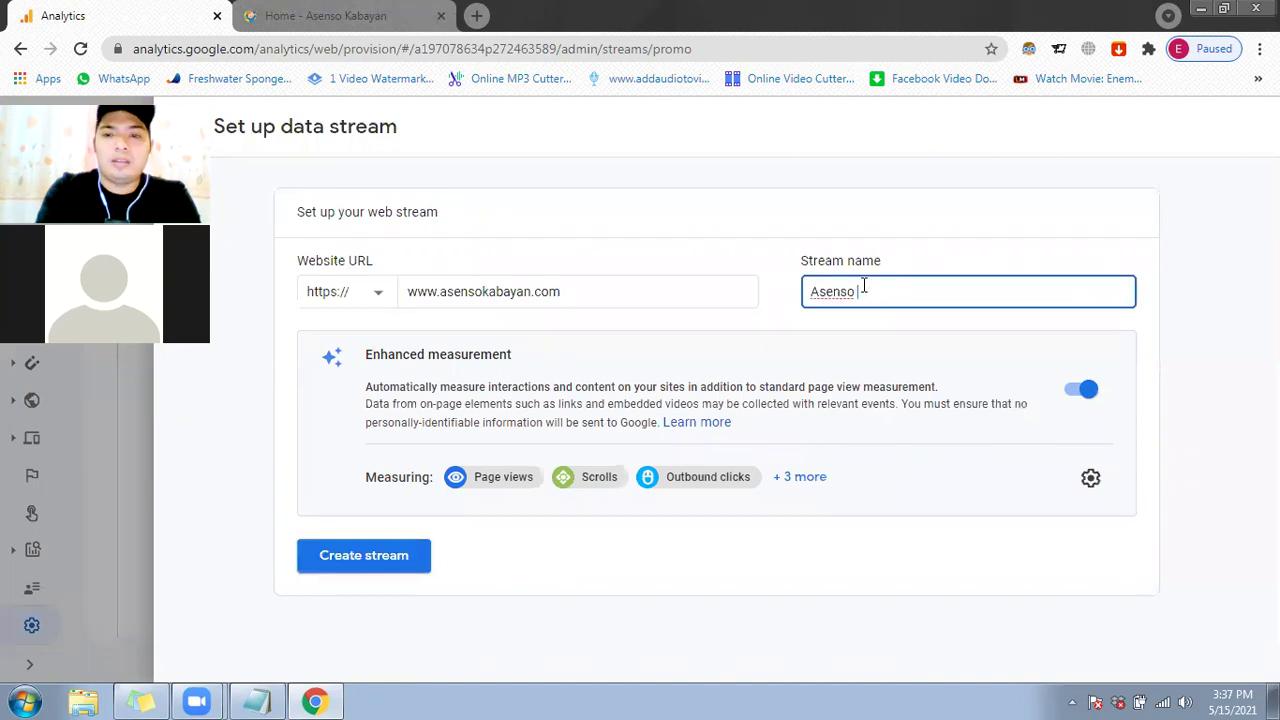
pyautogui.write('Kabayan')
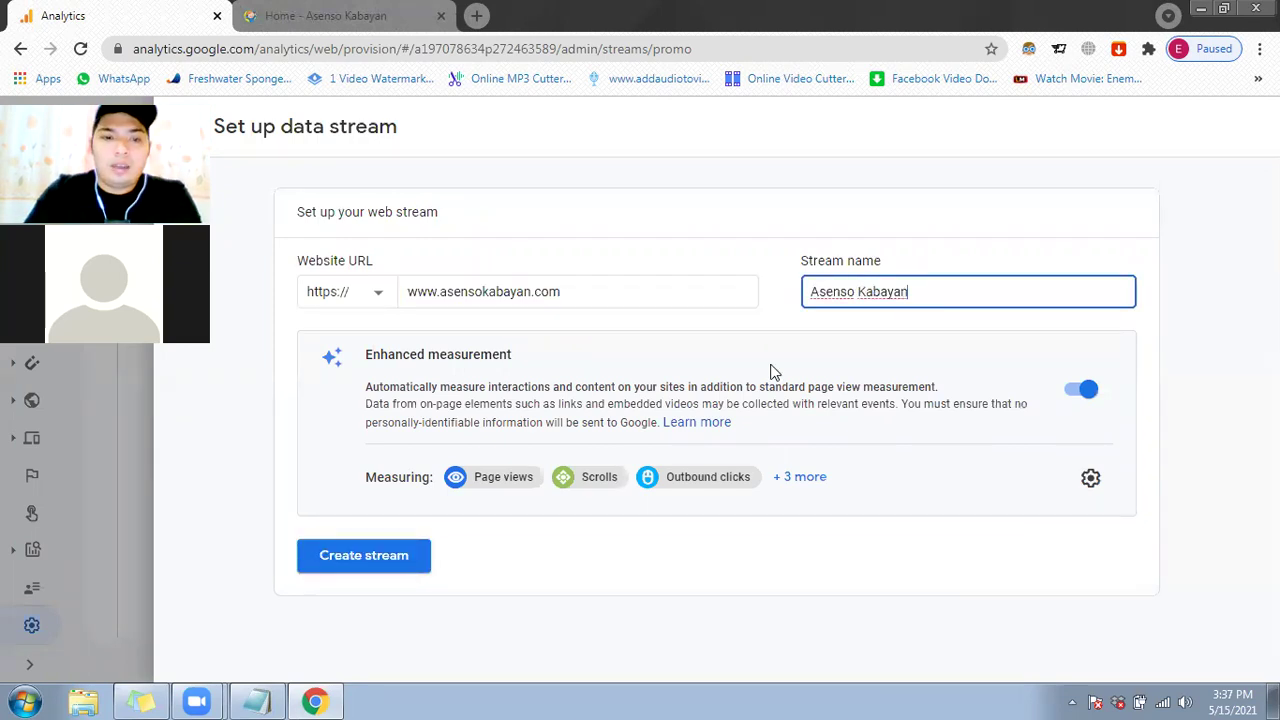
pyautogui.click(377, 561)
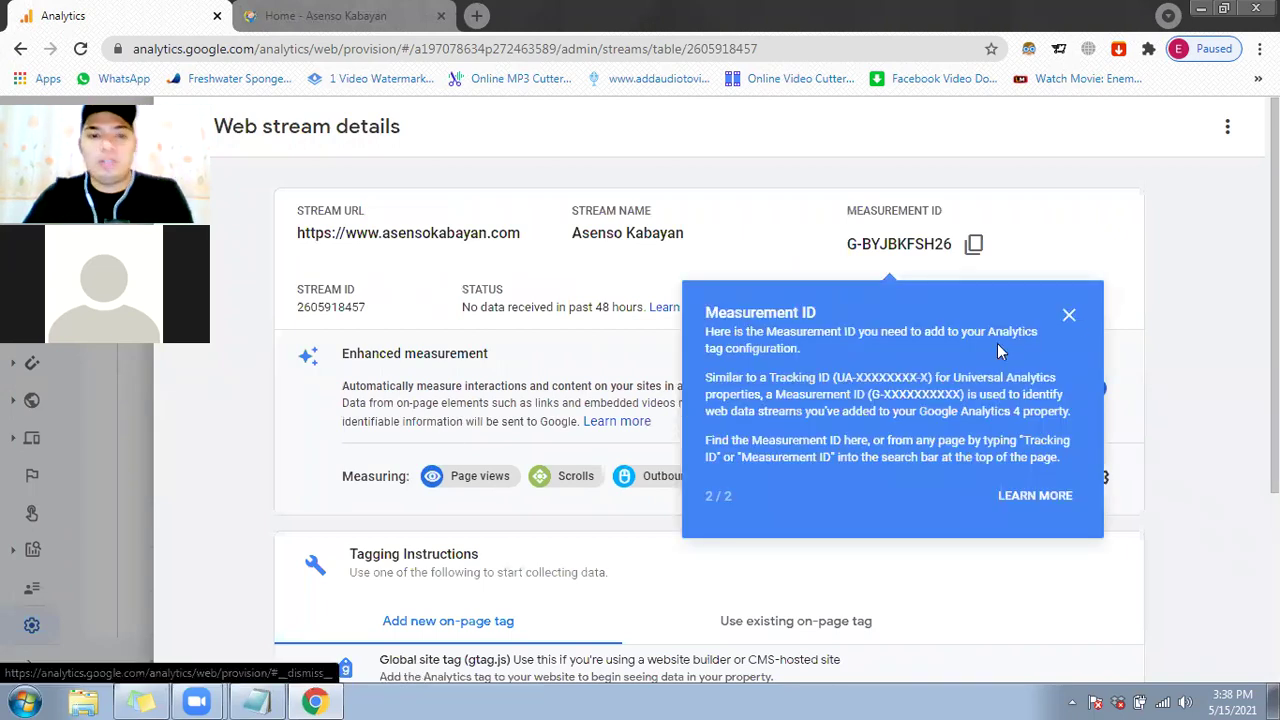
pyautogui.click(860, 405)
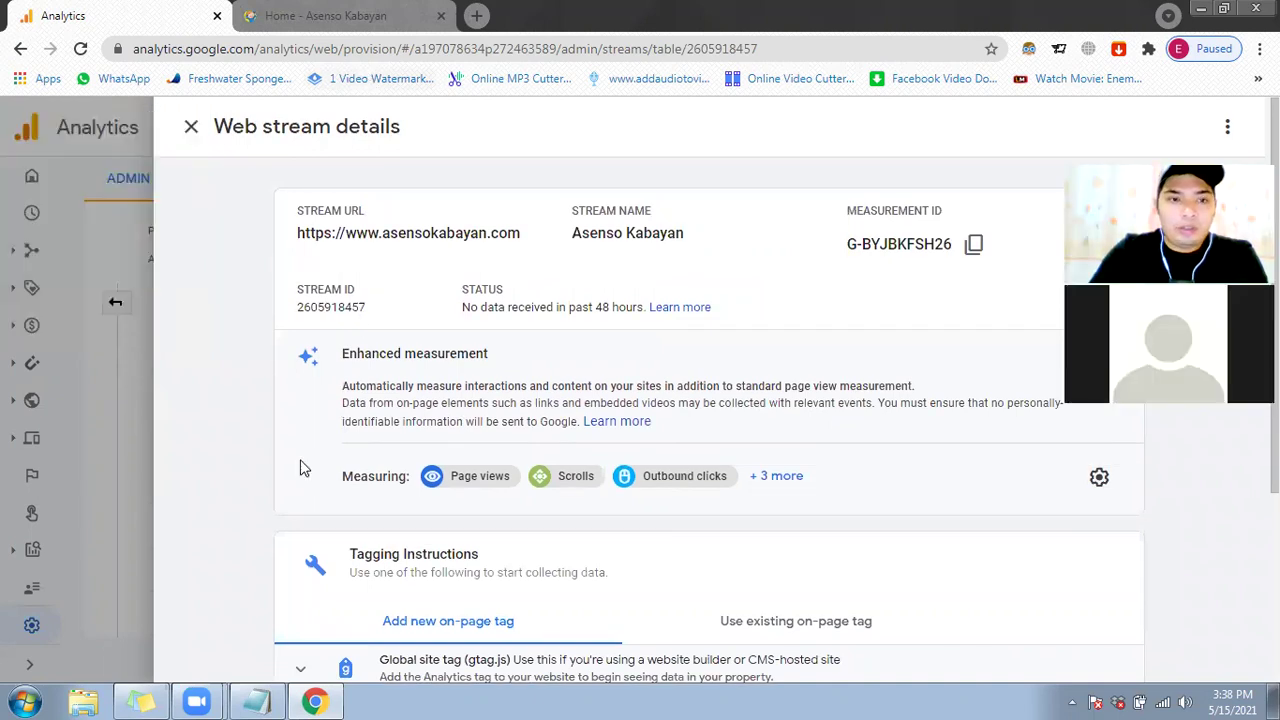
pyautogui.hotkey('ctrl', 'Tab')
pyautogui.scroll(2, 158, 378)
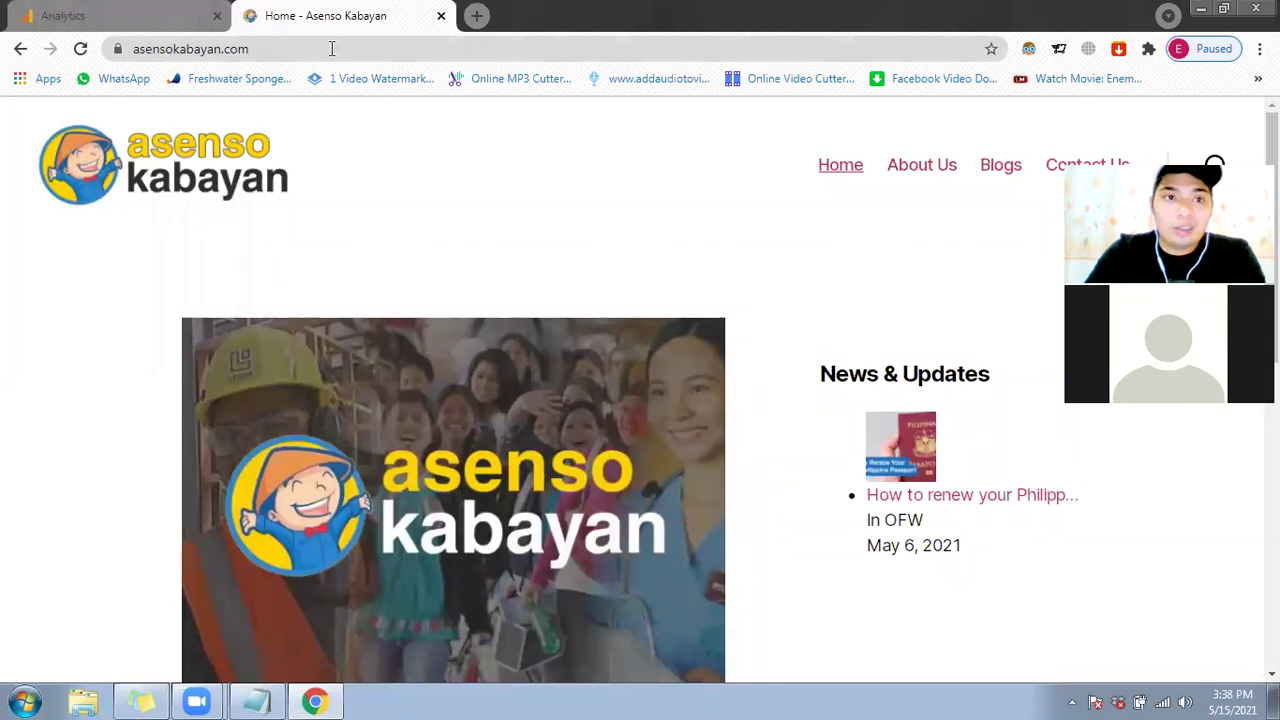
pyautogui.click(363, 49)
pyautogui.write('/wp0')
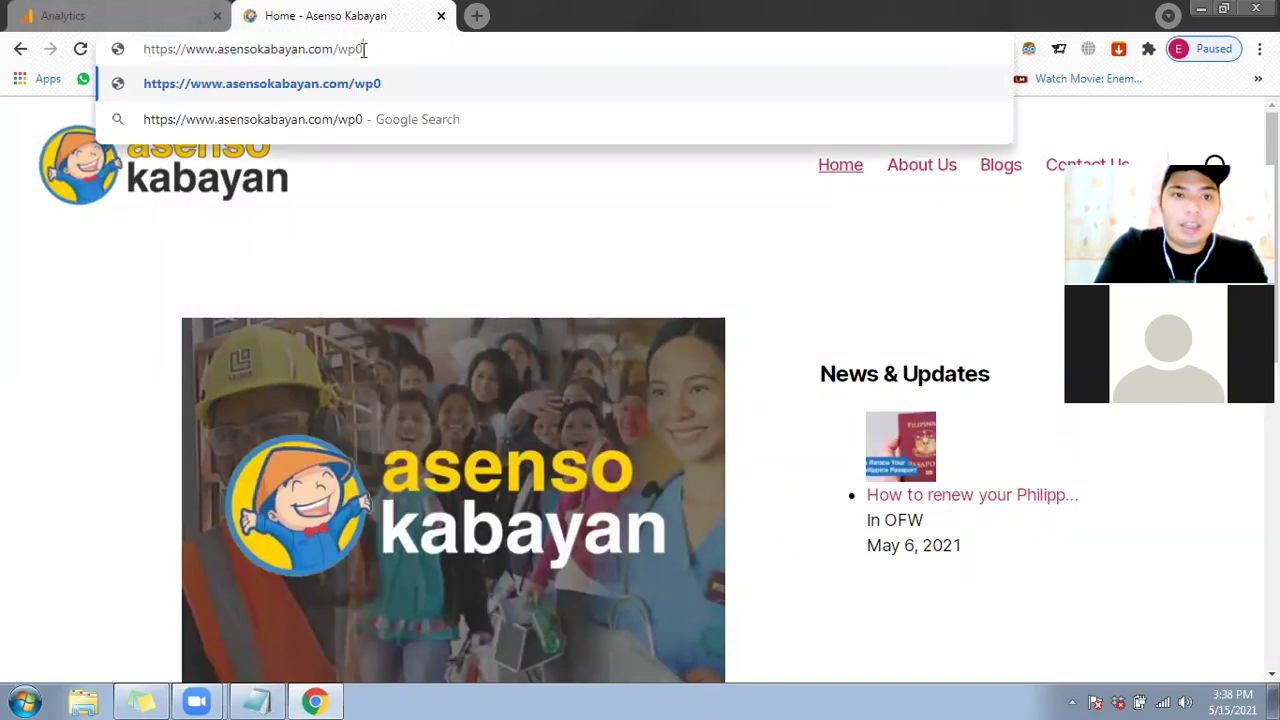
pyautogui.press('BackSpace')
pyautogui.press('BackSpace')
pyautogui.press('BackSpace')
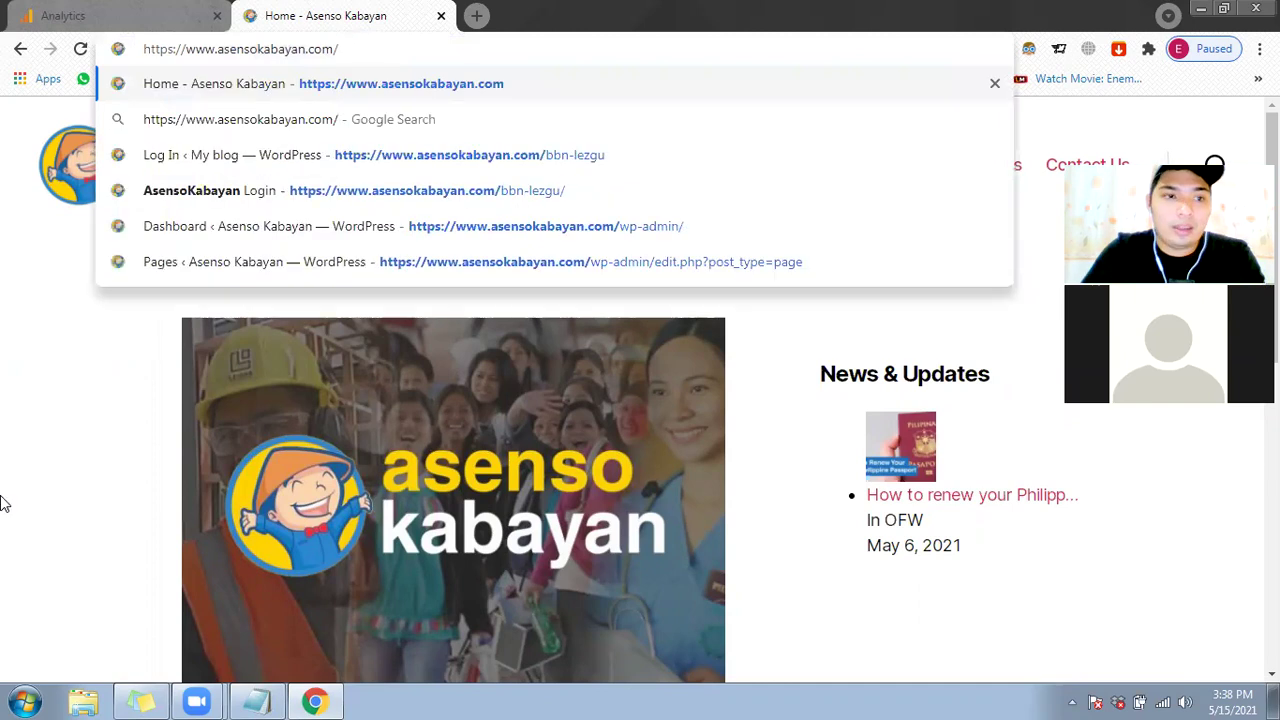
pyautogui.press('Return')
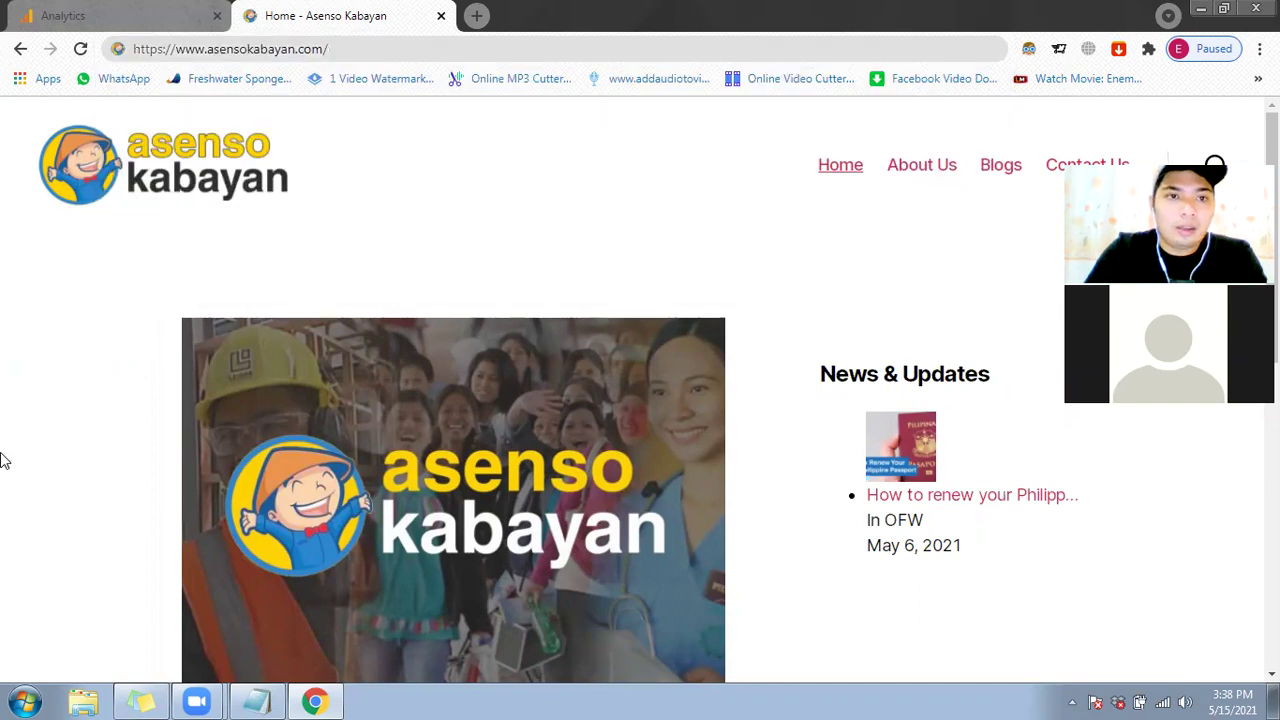
pyautogui.click(213, 52)
pyautogui.press('End')
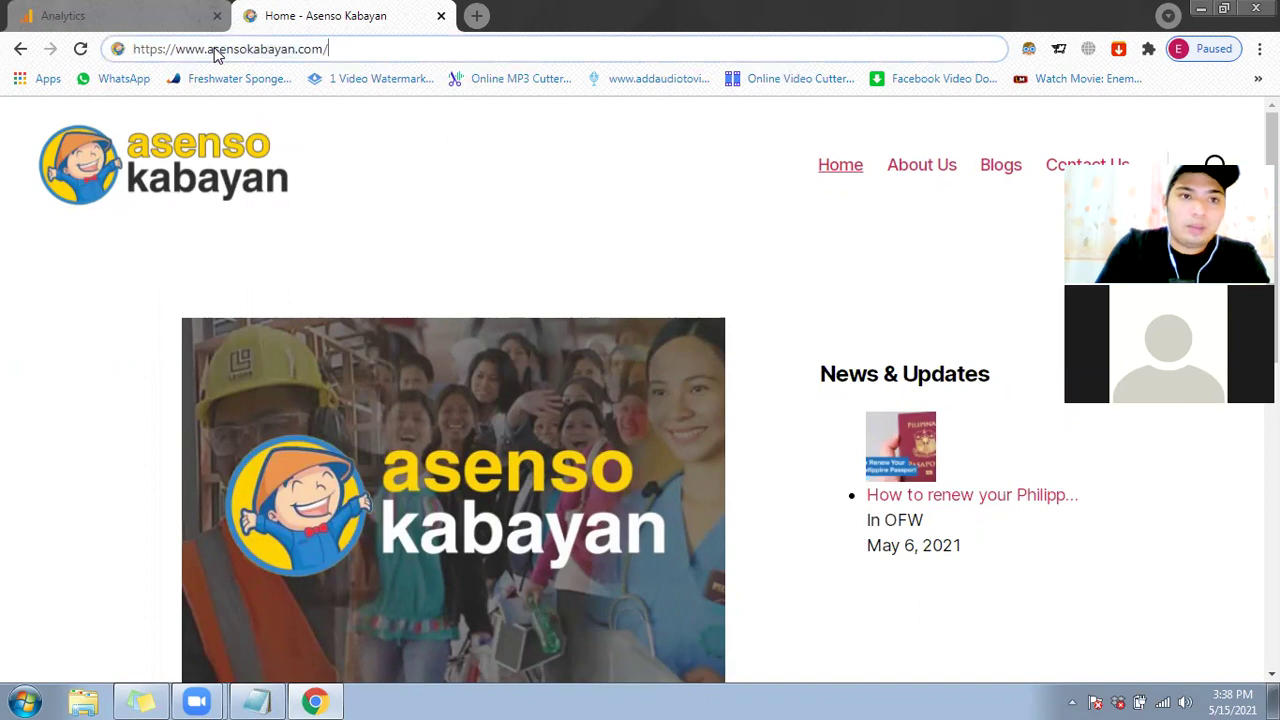
pyautogui.write('wp-')
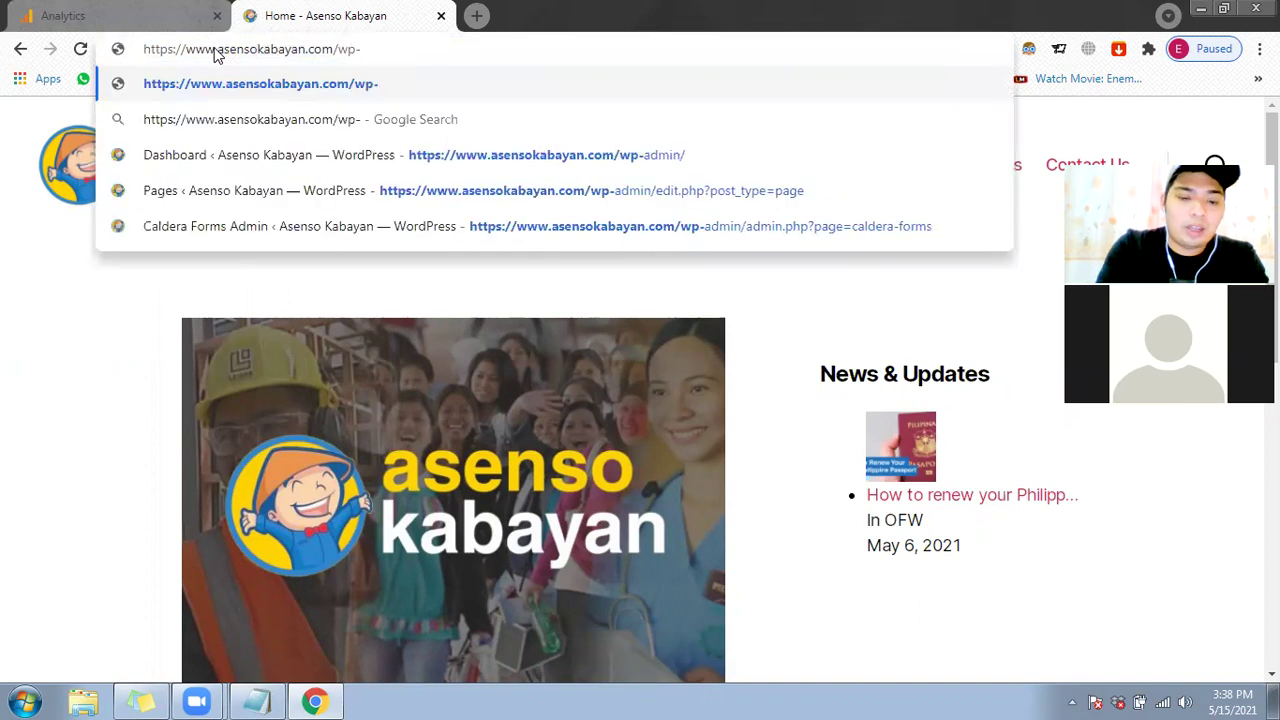
pyautogui.write('admin')
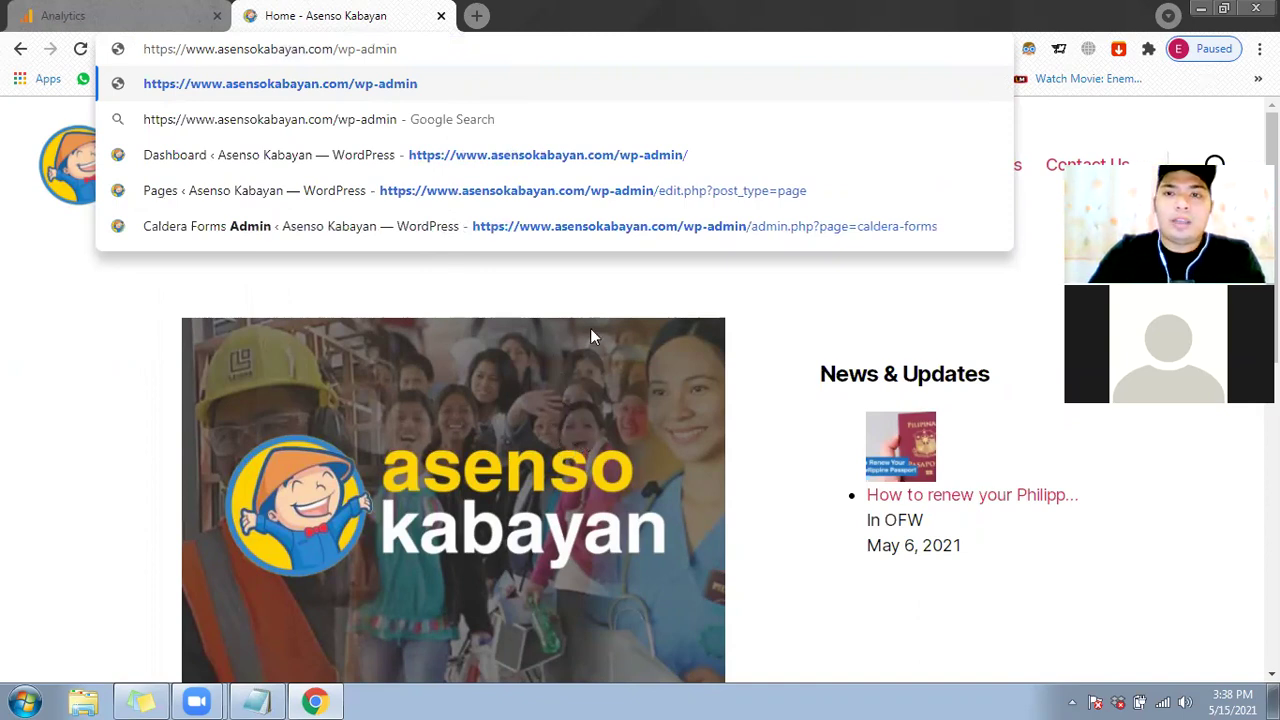
pyautogui.press('Return')
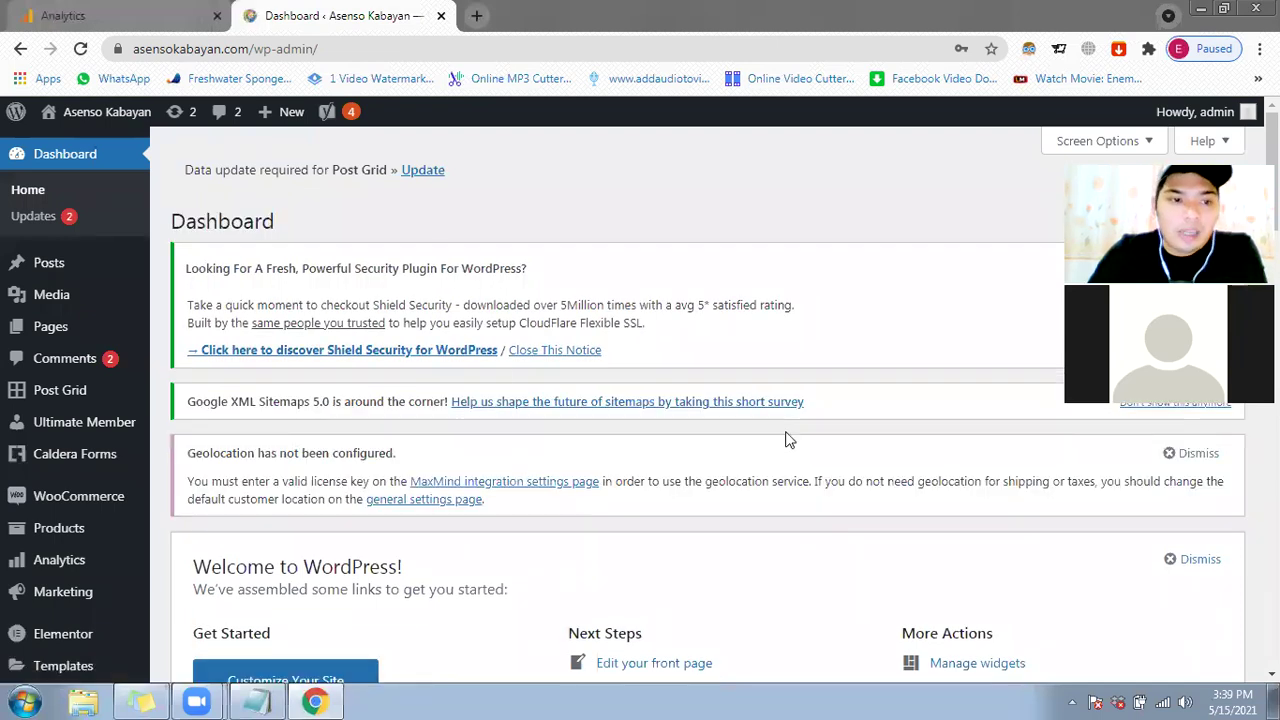
# Step: Return to the web stream details in Google Analytics and expand the Global site tag (gtag.js) tagging instructions
pyautogui.click(140, 12)
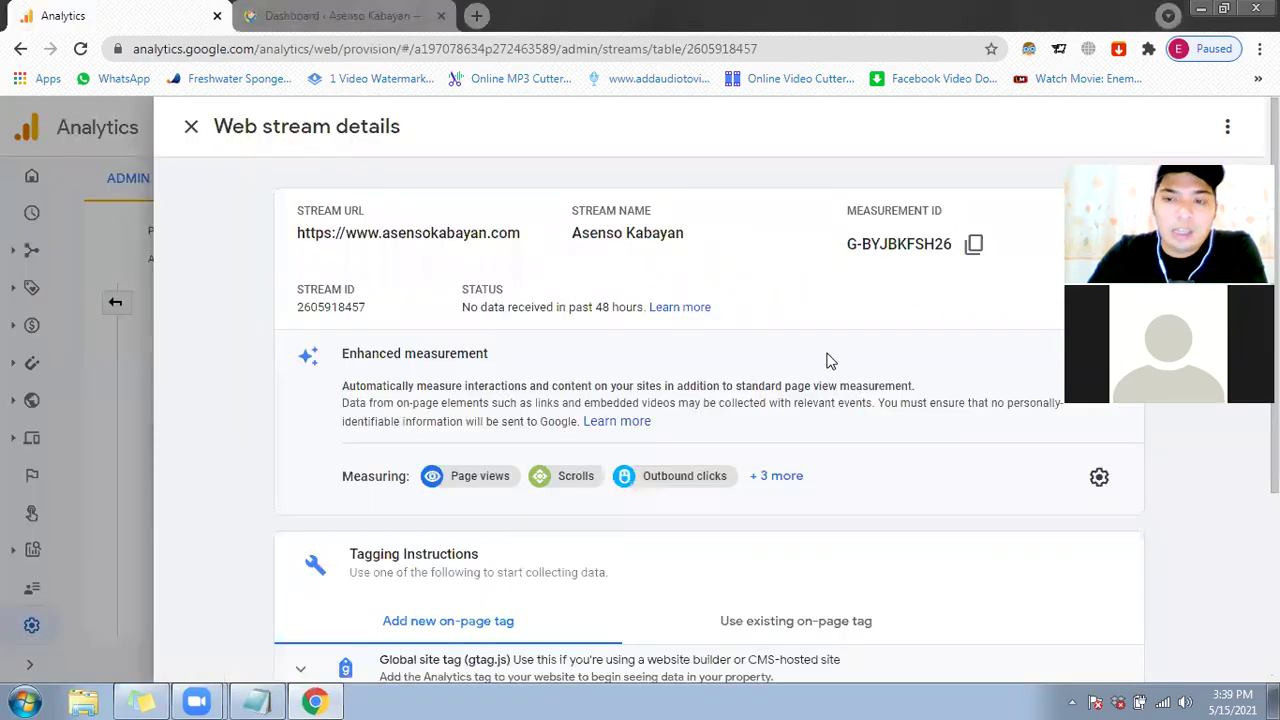
pyautogui.hotkey('ctrl', 'Tab')
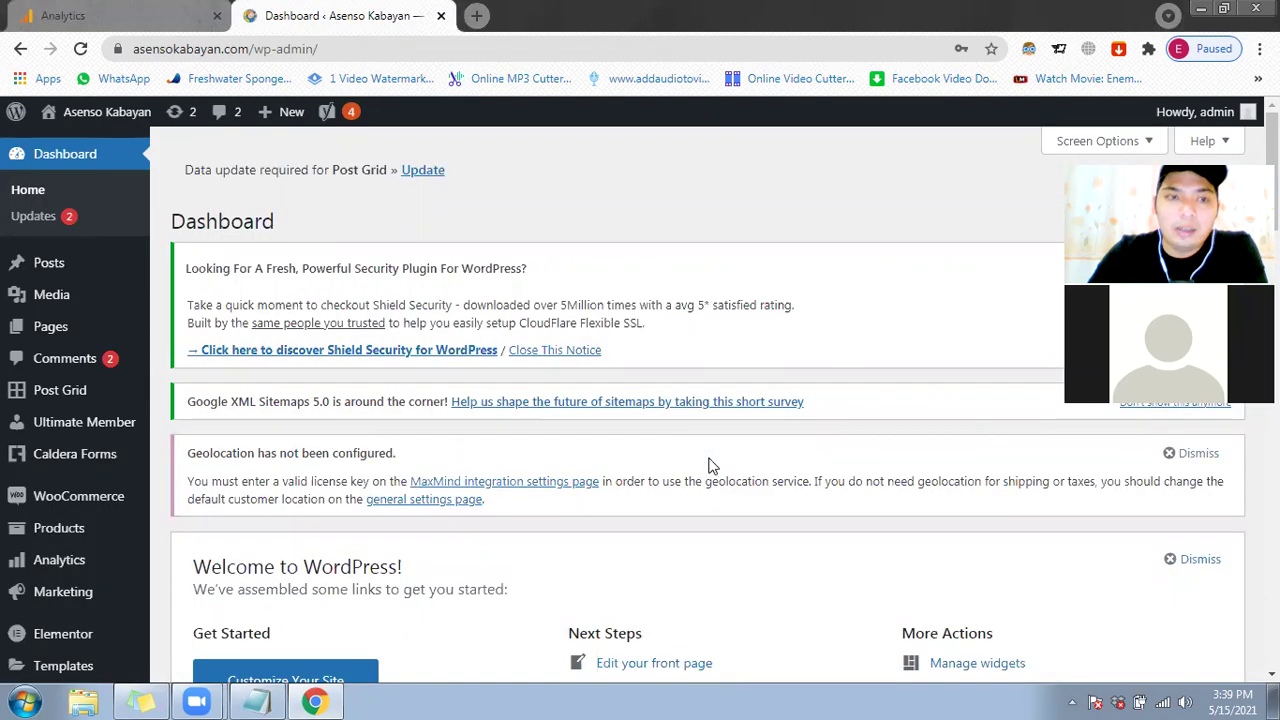
pyautogui.hotkey('ctrl', 'Tab')
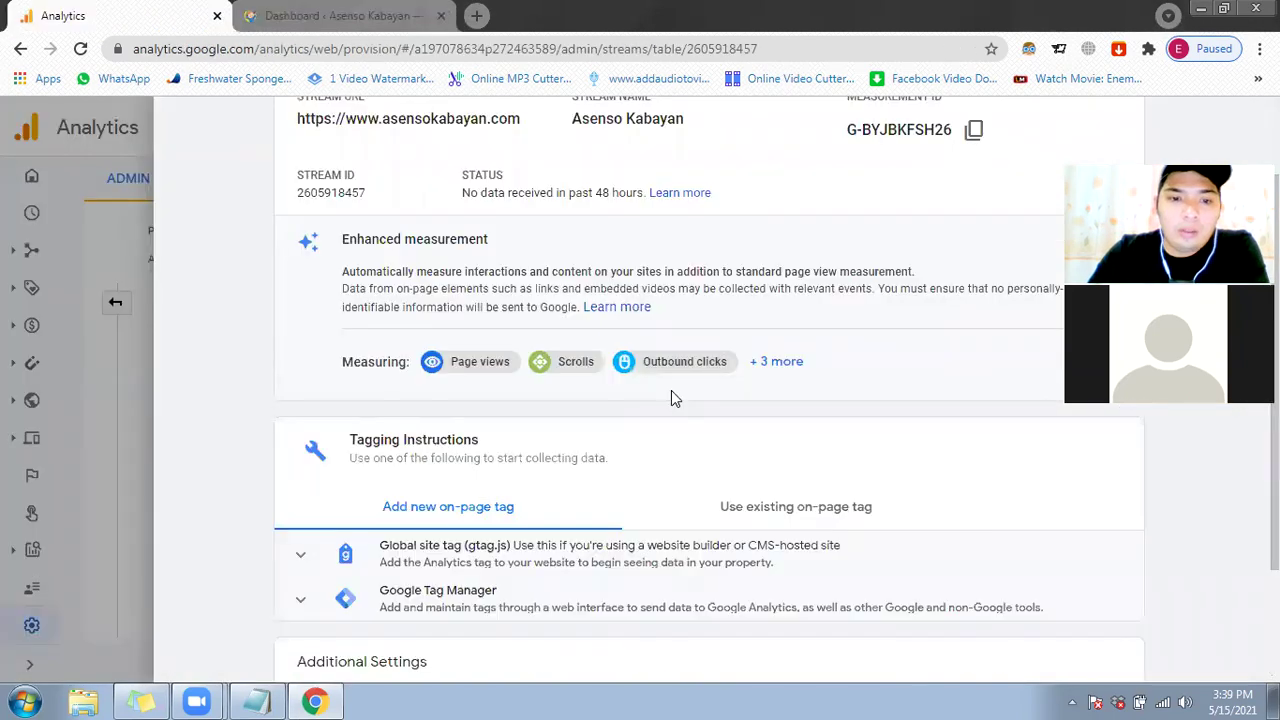
pyautogui.scroll(-2, 551, 417)
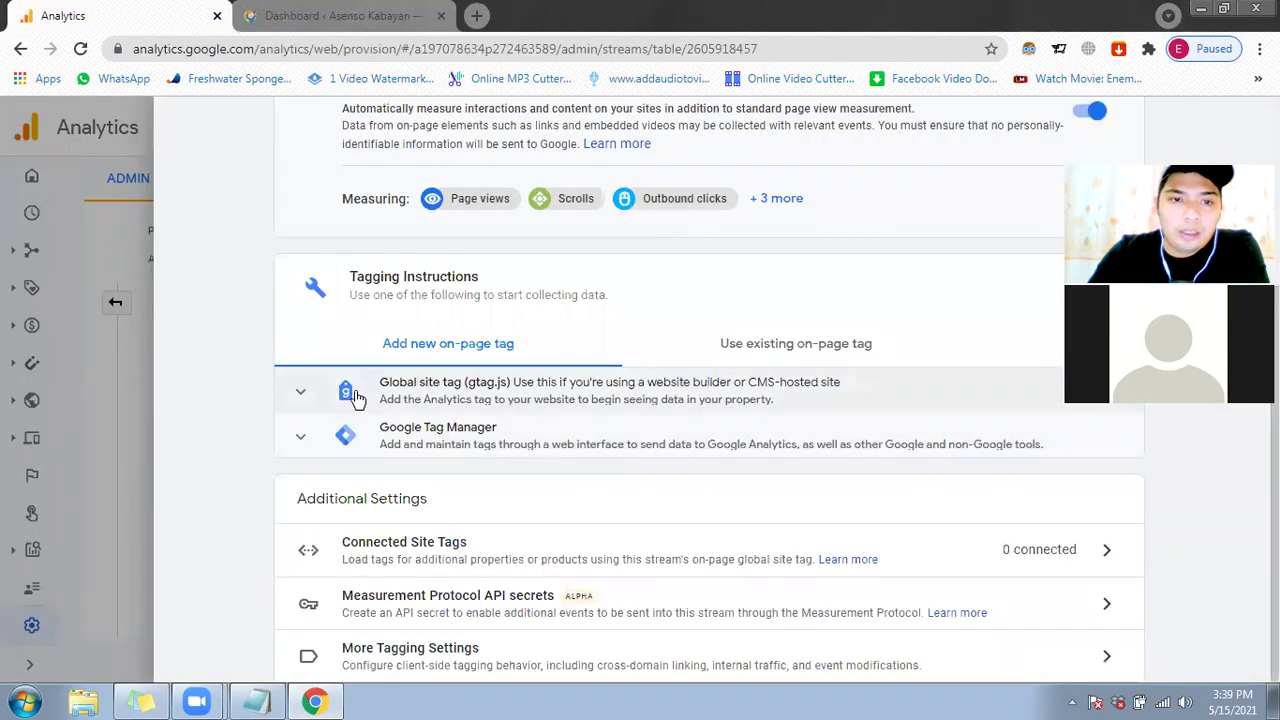
pyautogui.click(356, 398)
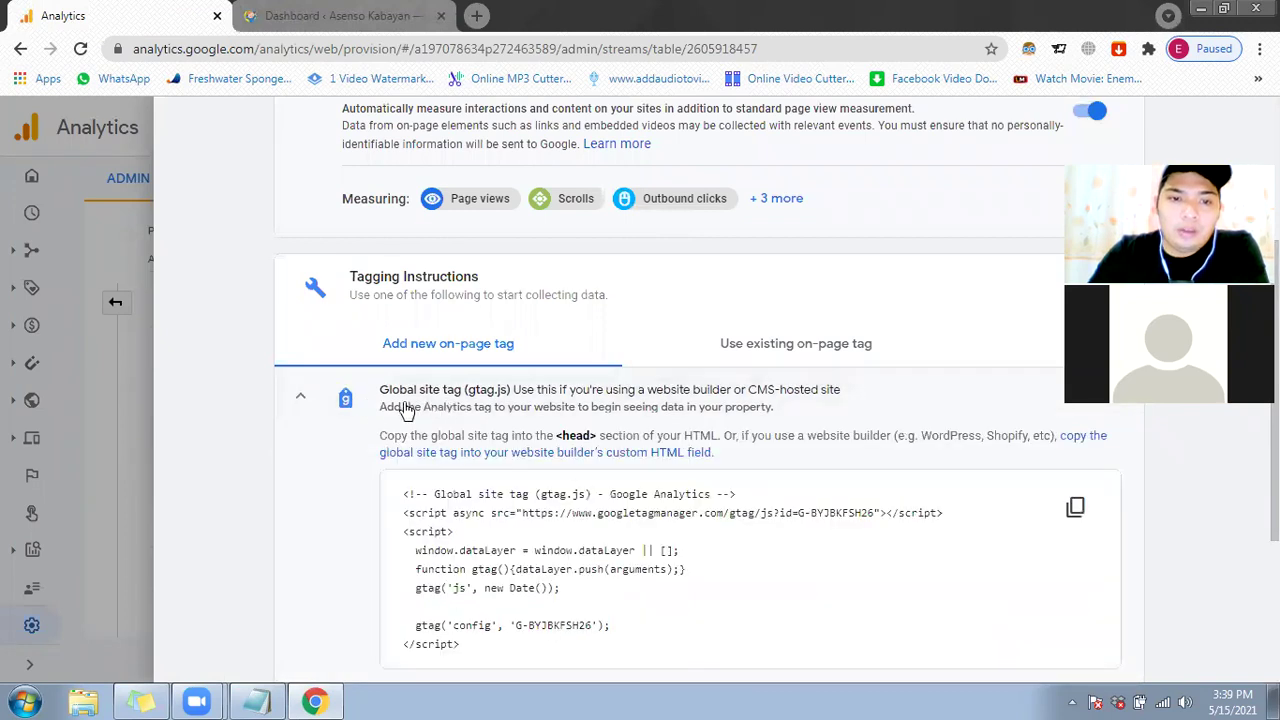
# Step: Copy the global site tag snippet and highlight the note about placing it in the <head> section
pyautogui.scroll(-1, 474, 405)
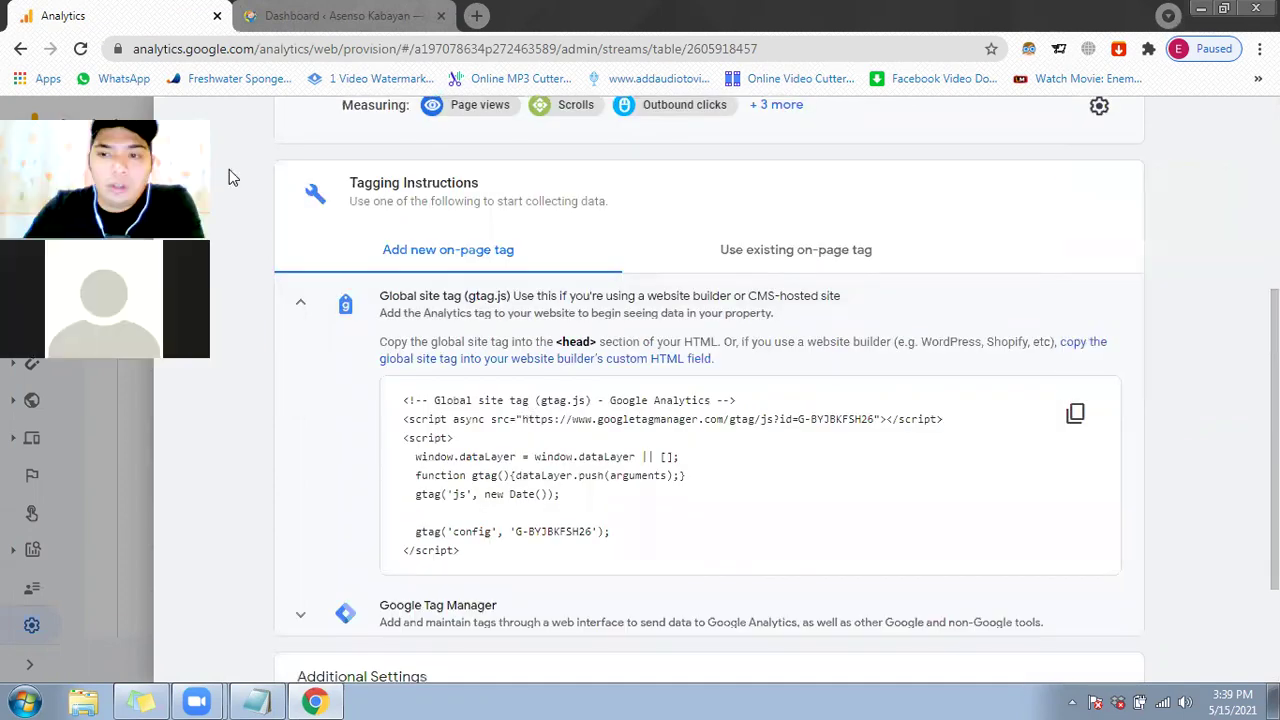
pyautogui.click(1076, 418)
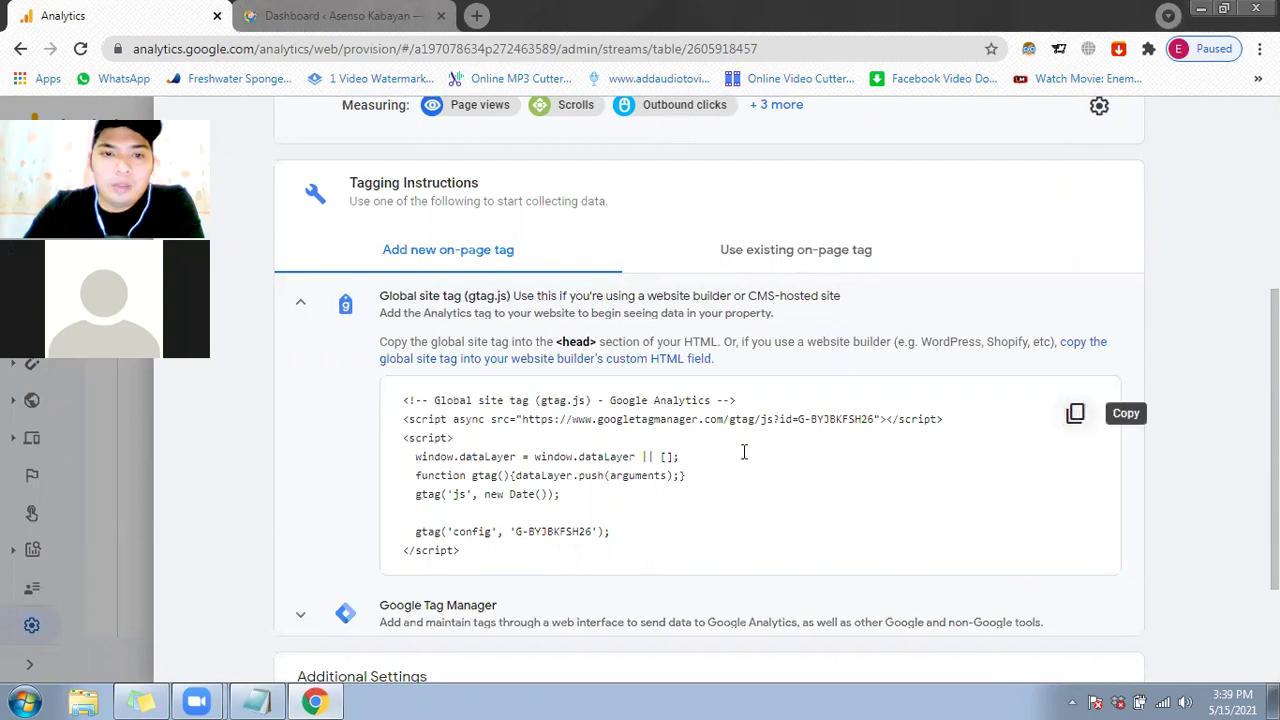
pyautogui.moveTo(412, 342); pyautogui.dragTo(532, 342)
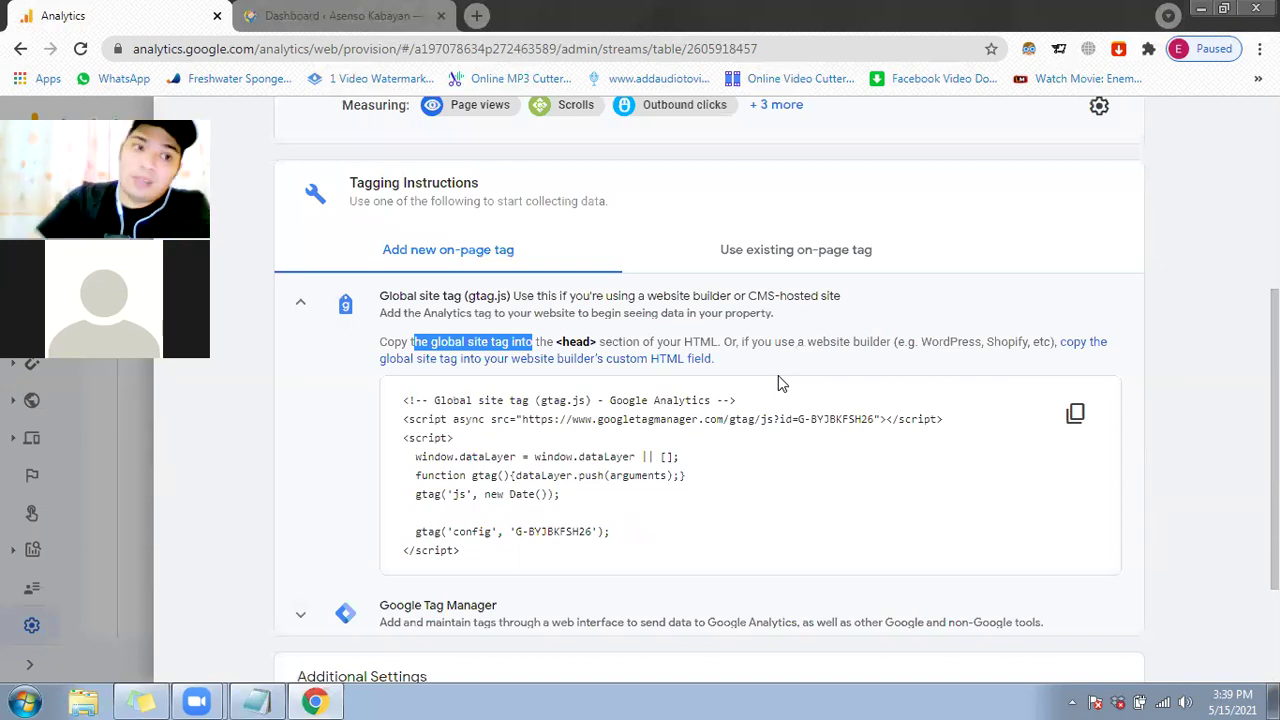
pyautogui.click(562, 342)
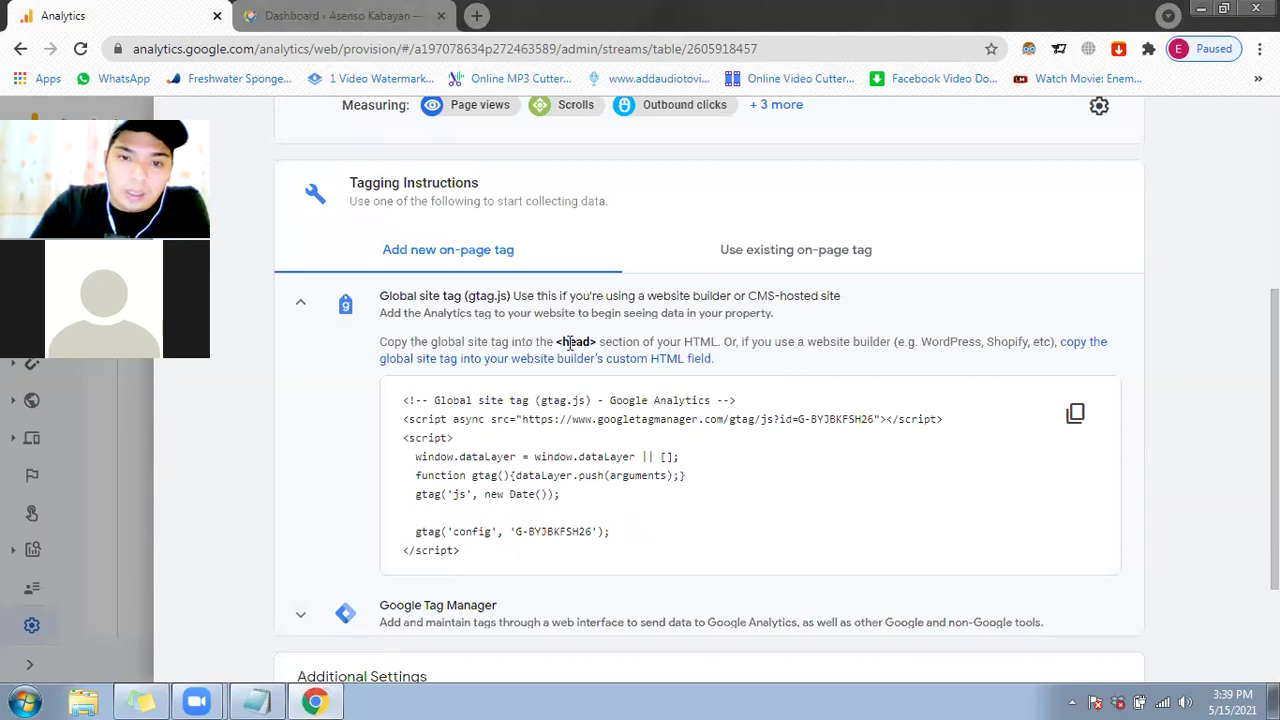
pyautogui.moveTo(555, 342); pyautogui.dragTo(596, 342)
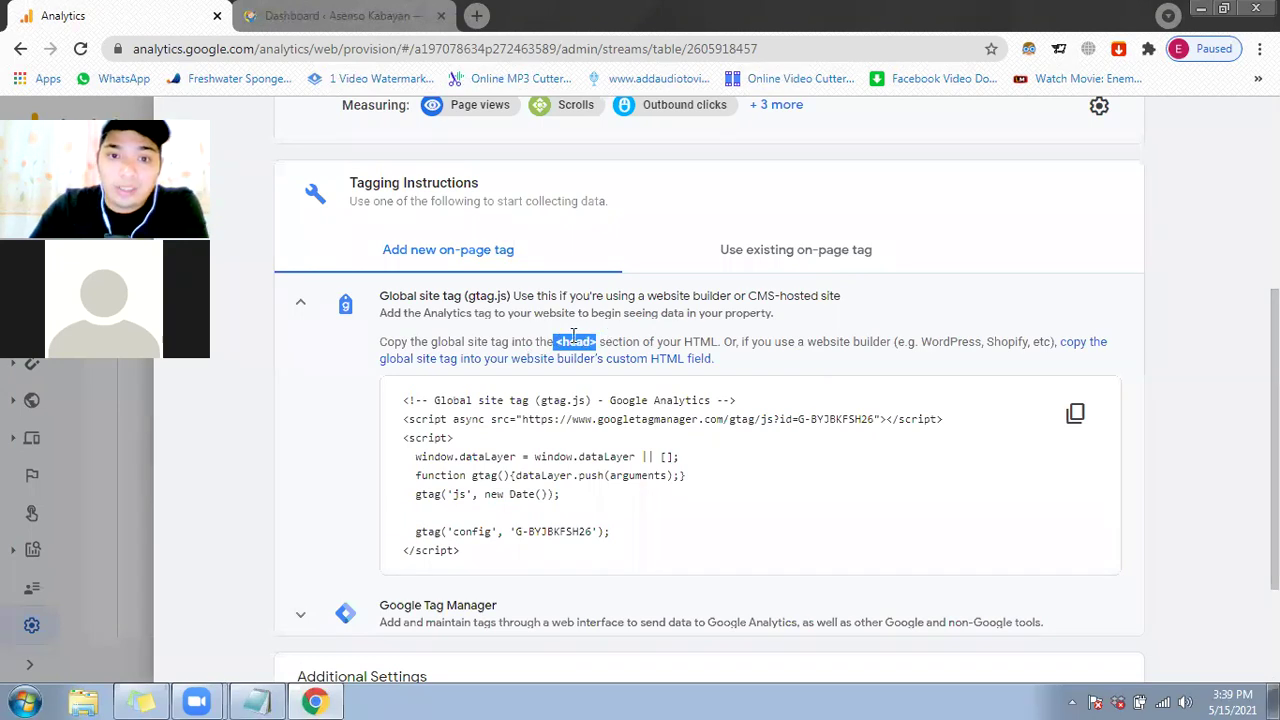
pyautogui.click(555, 342)
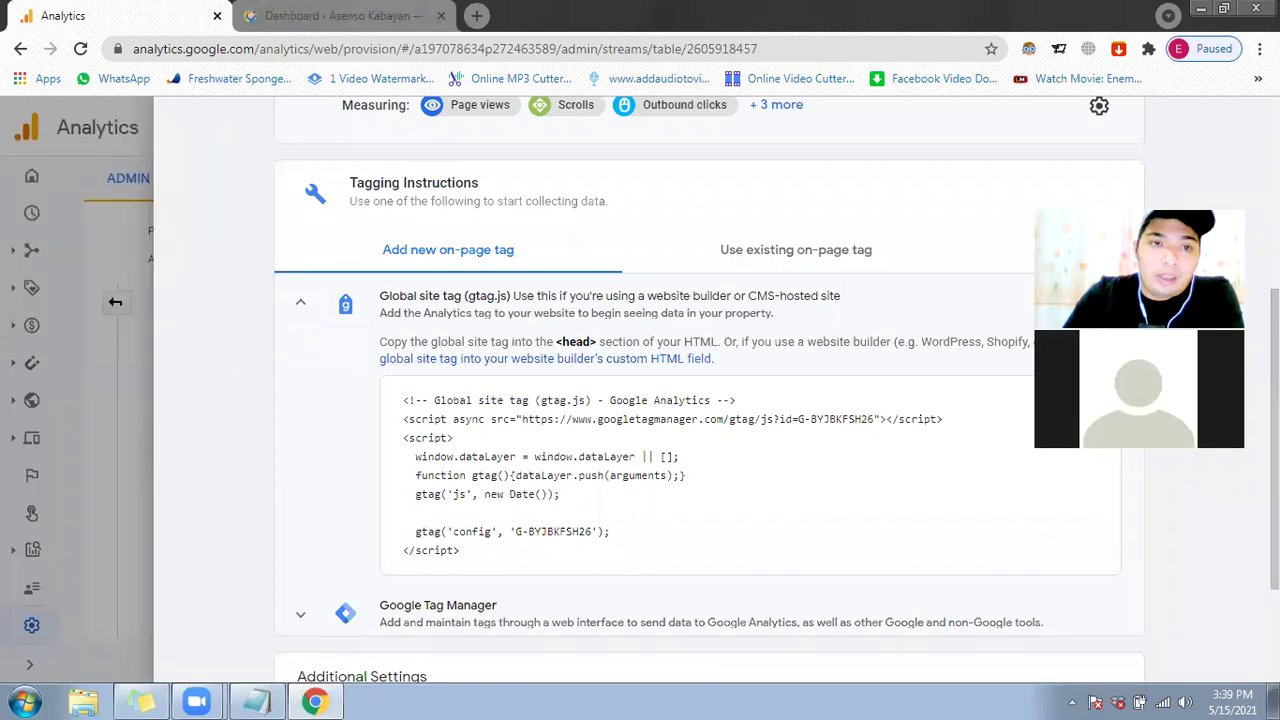
# Step: Switch to the Asenso Kabayan WordPress dashboard, open the Theme Editor and accept the warning about direct theme edits
pyautogui.hotkey('ctrl', 'Tab')
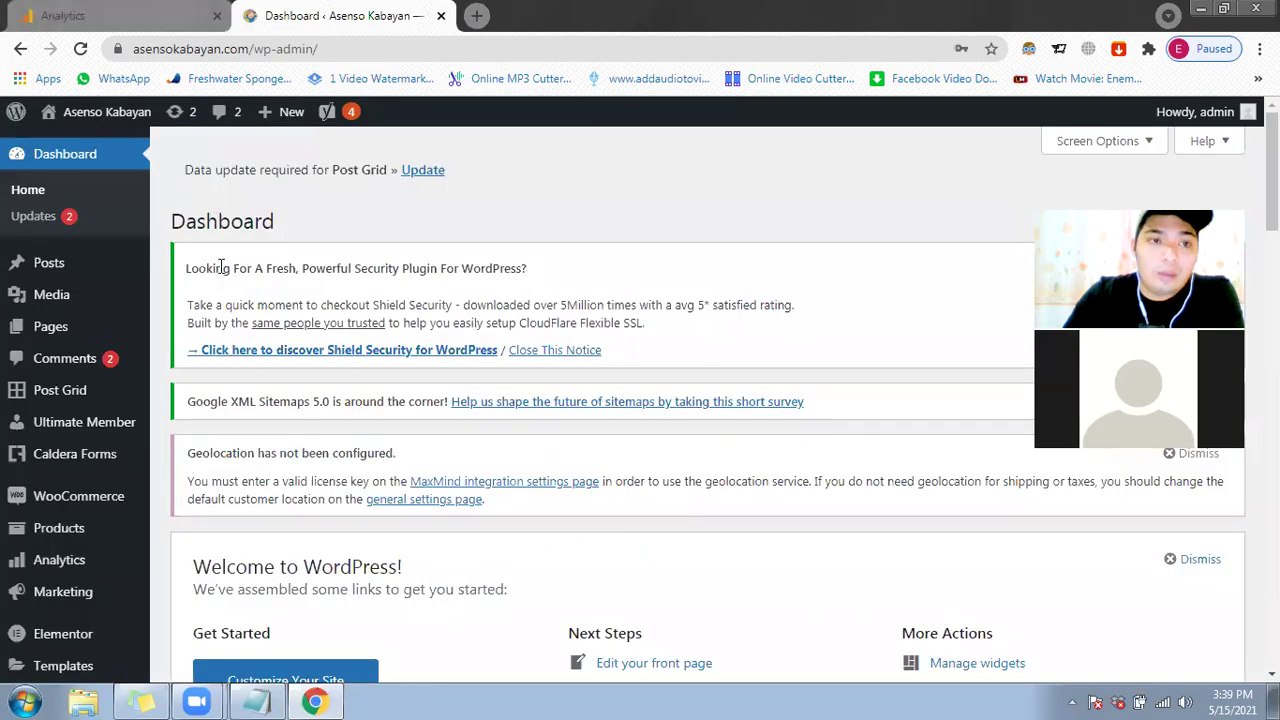
pyautogui.scroll(-2, 194, 307)
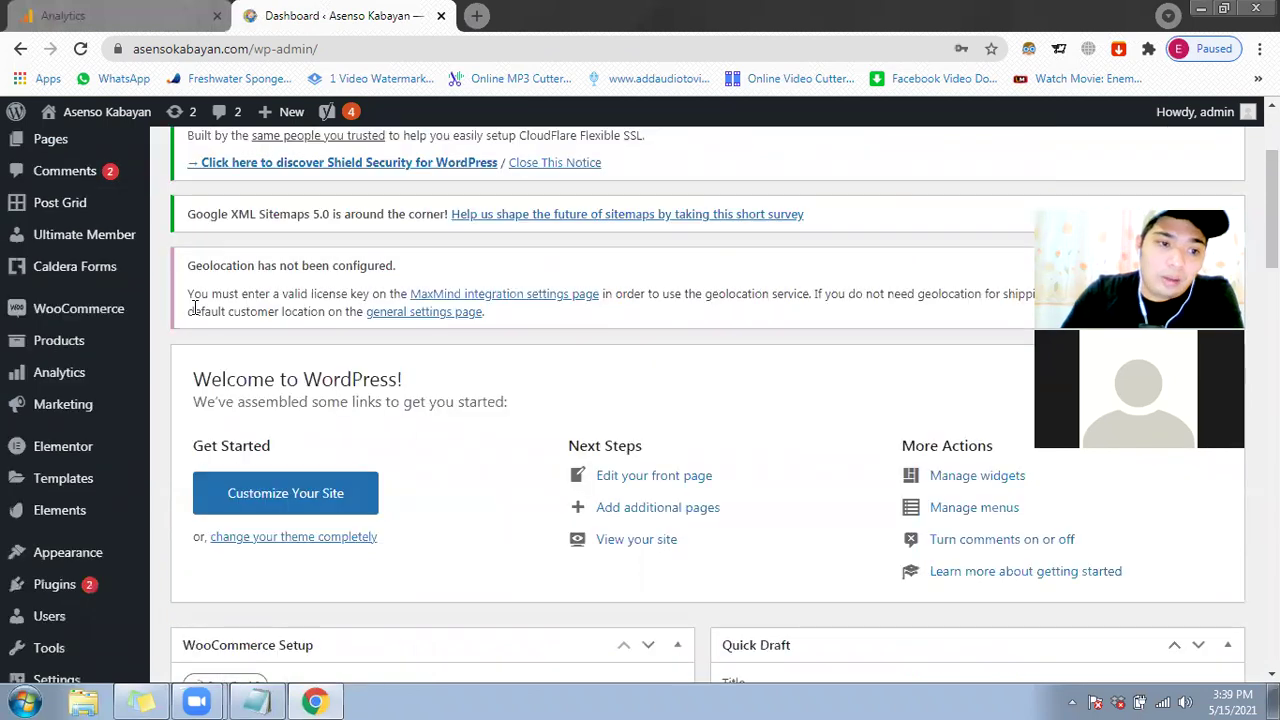
pyautogui.scroll(-2, 189, 357)
pyautogui.moveTo(90, 373)
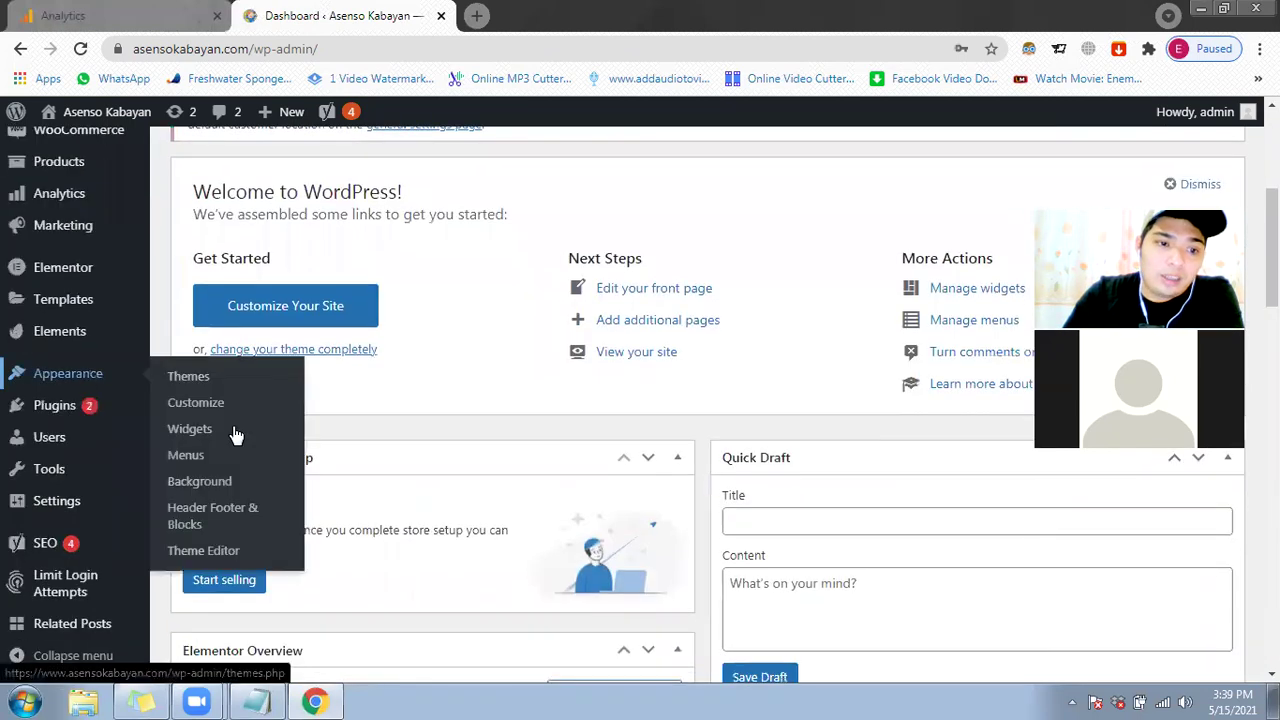
pyautogui.click(203, 551)
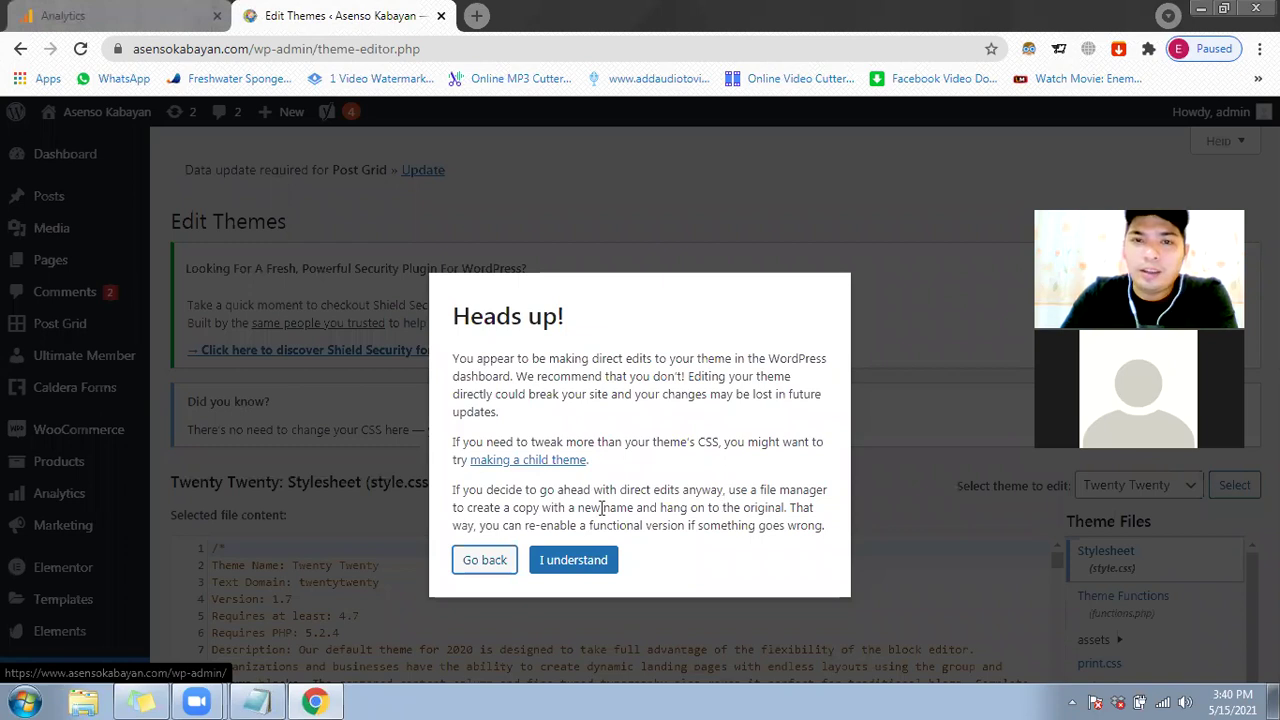
pyautogui.click(597, 559)
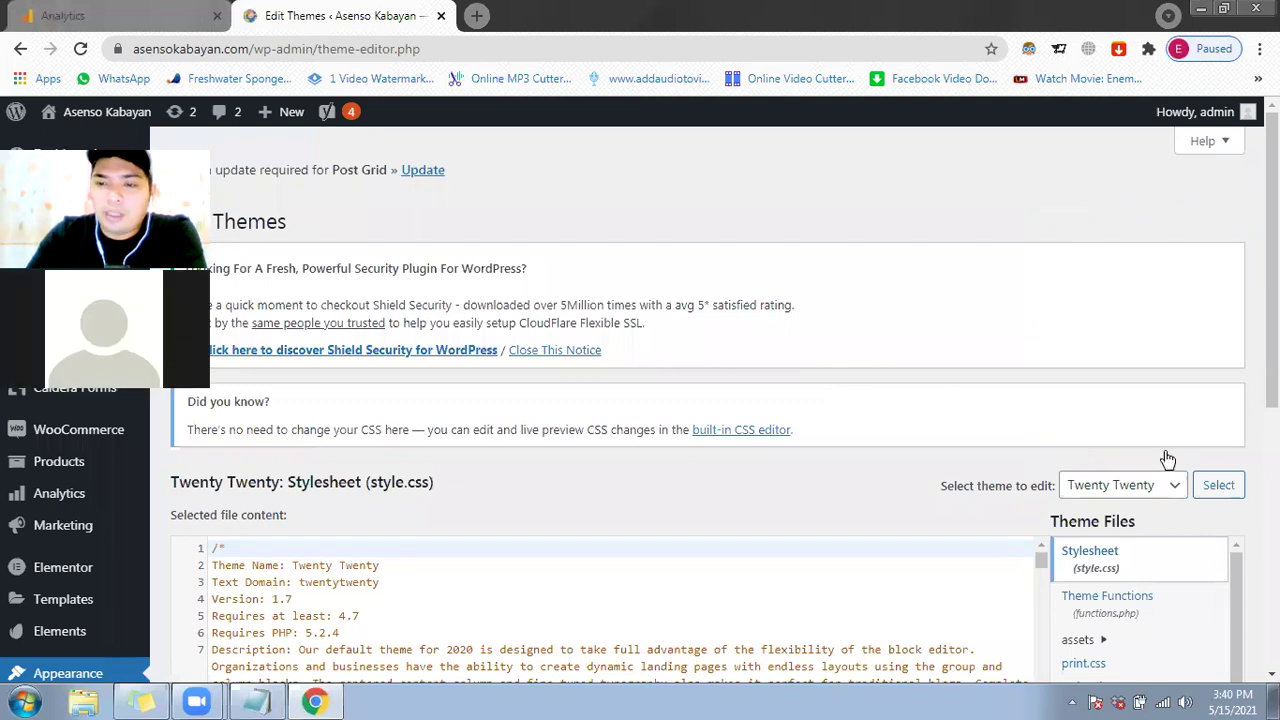
# Step: Open the Theme Header file (header.php) of the Twenty Twenty theme for editing
pyautogui.scroll(-5, 1166, 457)
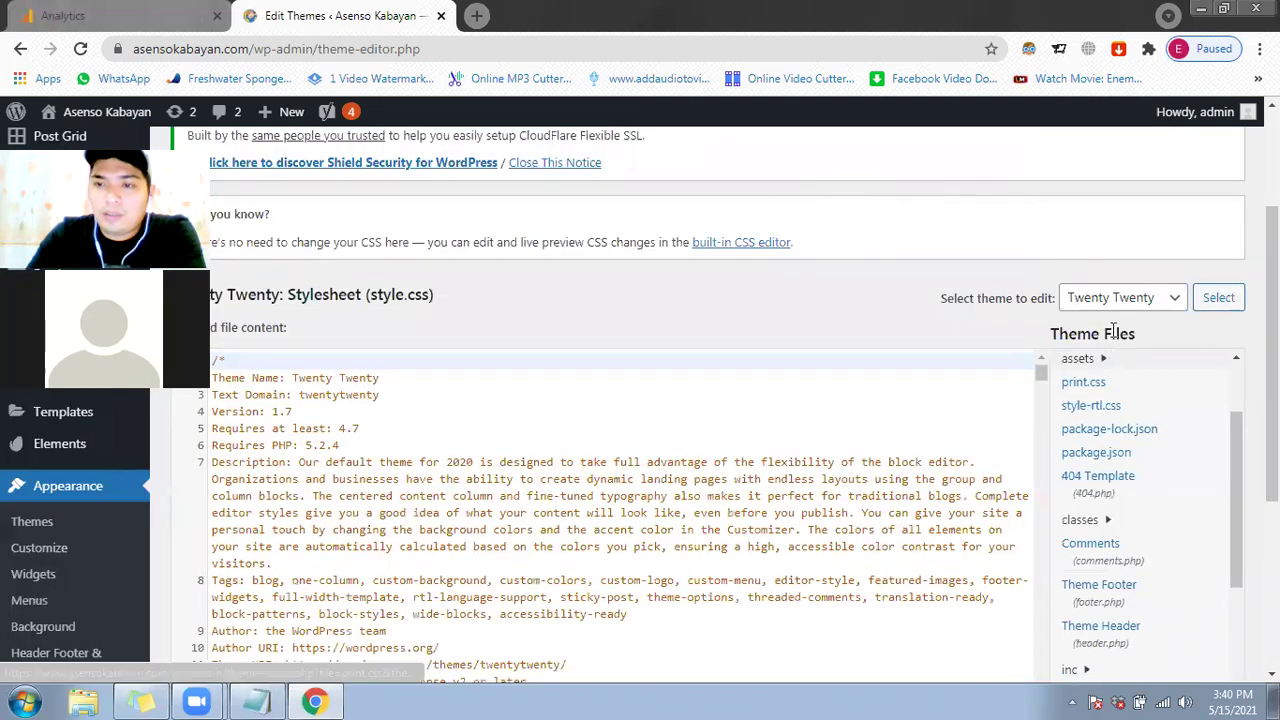
pyautogui.moveTo(1113, 333); pyautogui.dragTo(954, 338)
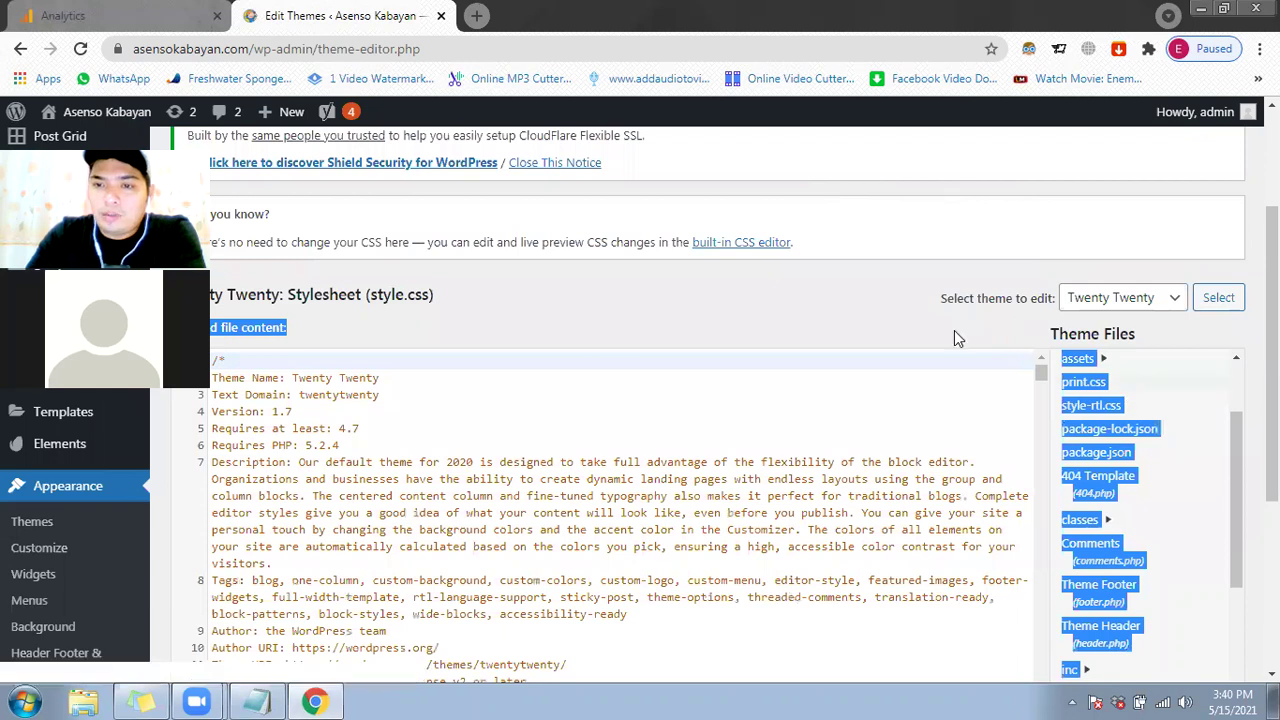
pyautogui.click(1160, 495)
pyautogui.scroll(-1, 1152, 530)
pyautogui.click(1133, 543)
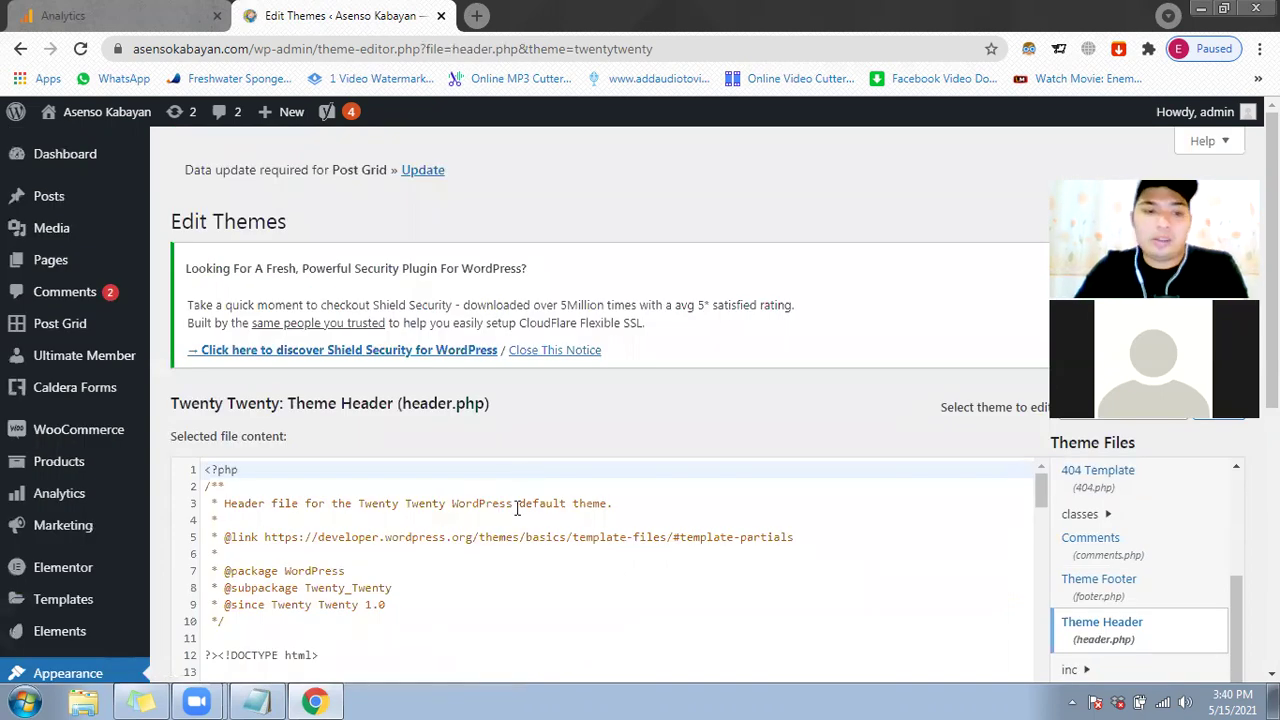
# Step: Add a new line directly after the opening <head> tag in header.php and paste the copied Google Analytics global site tag there
pyautogui.scroll(-2, 500, 520)
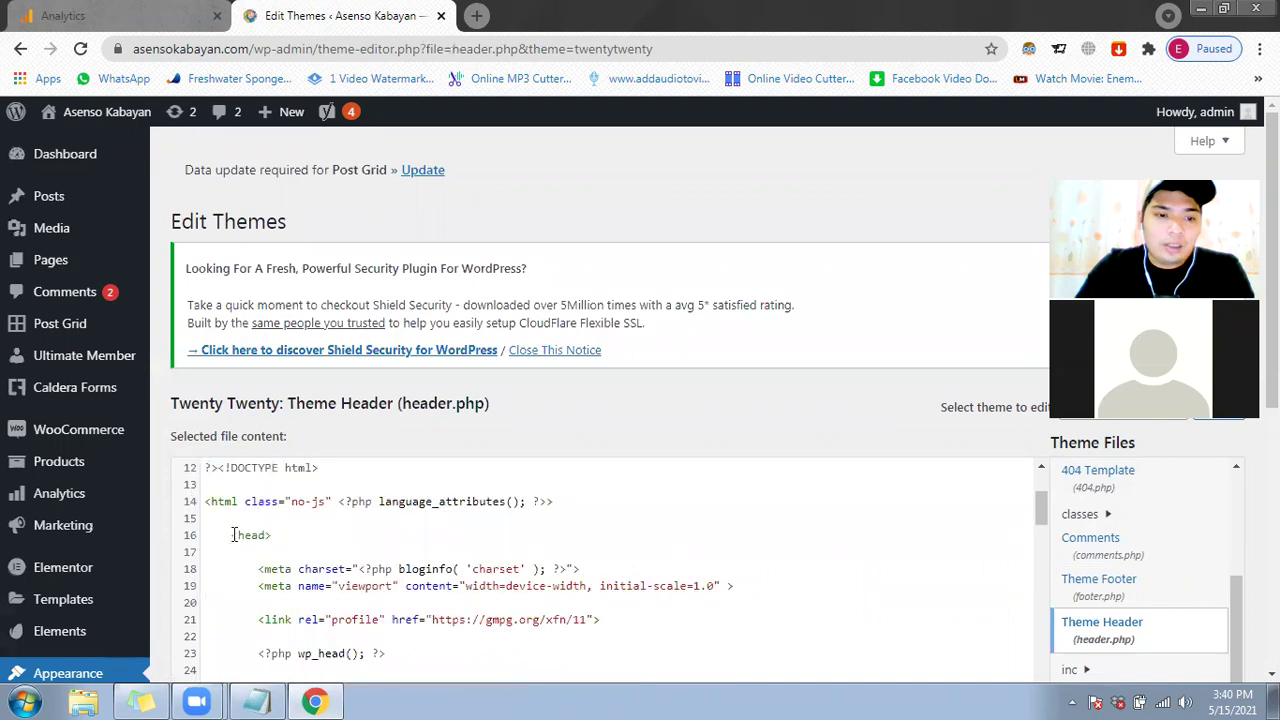
pyautogui.moveTo(229, 535); pyautogui.dragTo(279, 537)
pyautogui.click(297, 535)
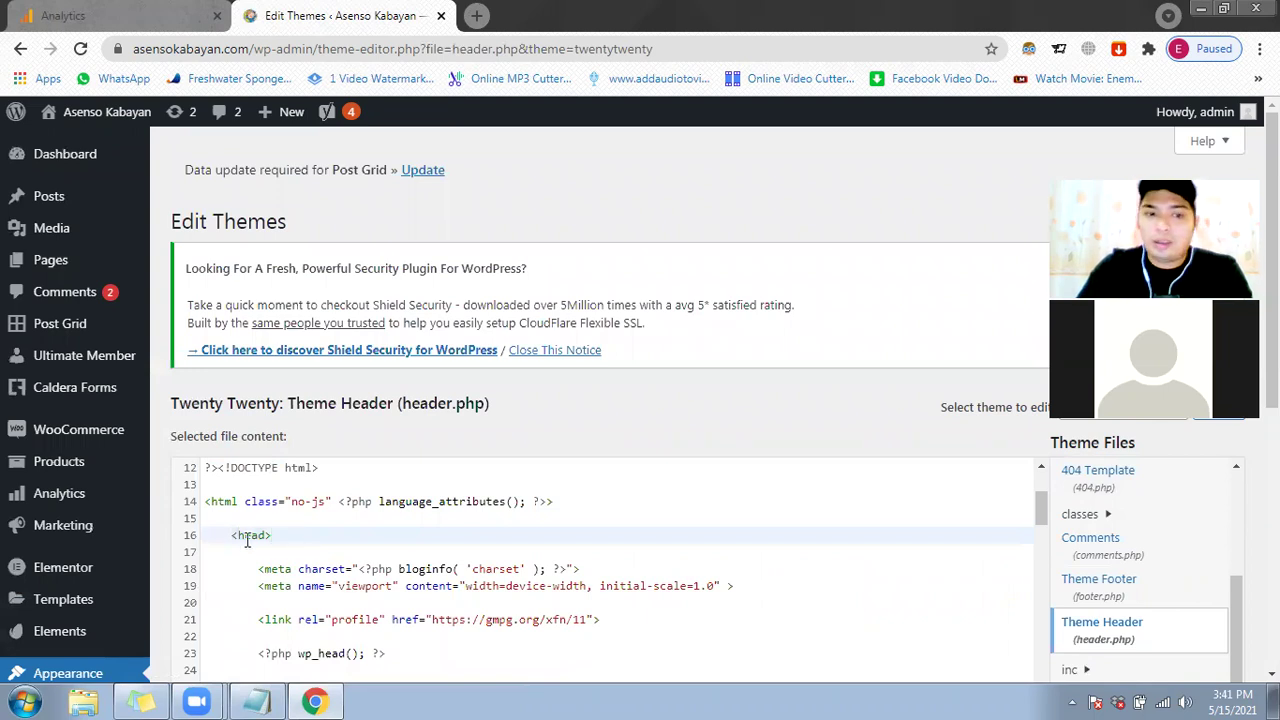
pyautogui.hotkey('shift', 'Home')
pyautogui.click(284, 540)
pyautogui.press('Return')
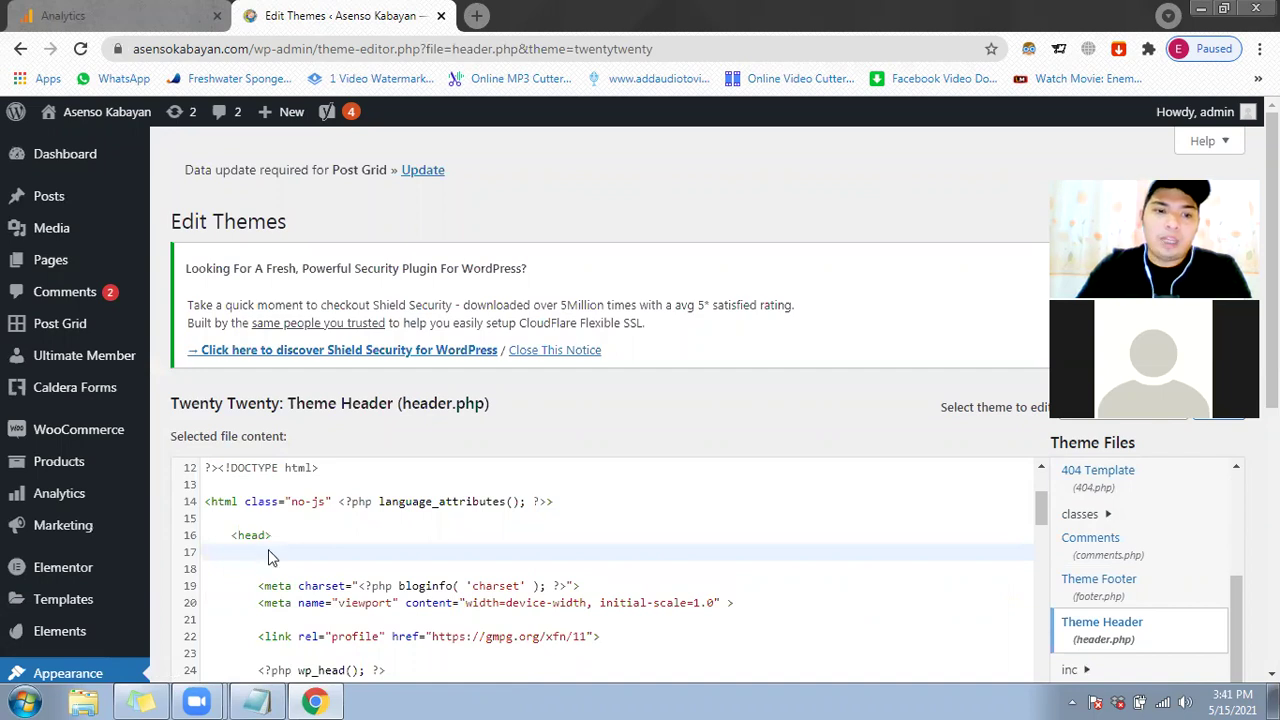
pyautogui.rightClick(268, 557)
pyautogui.click(317, 403)
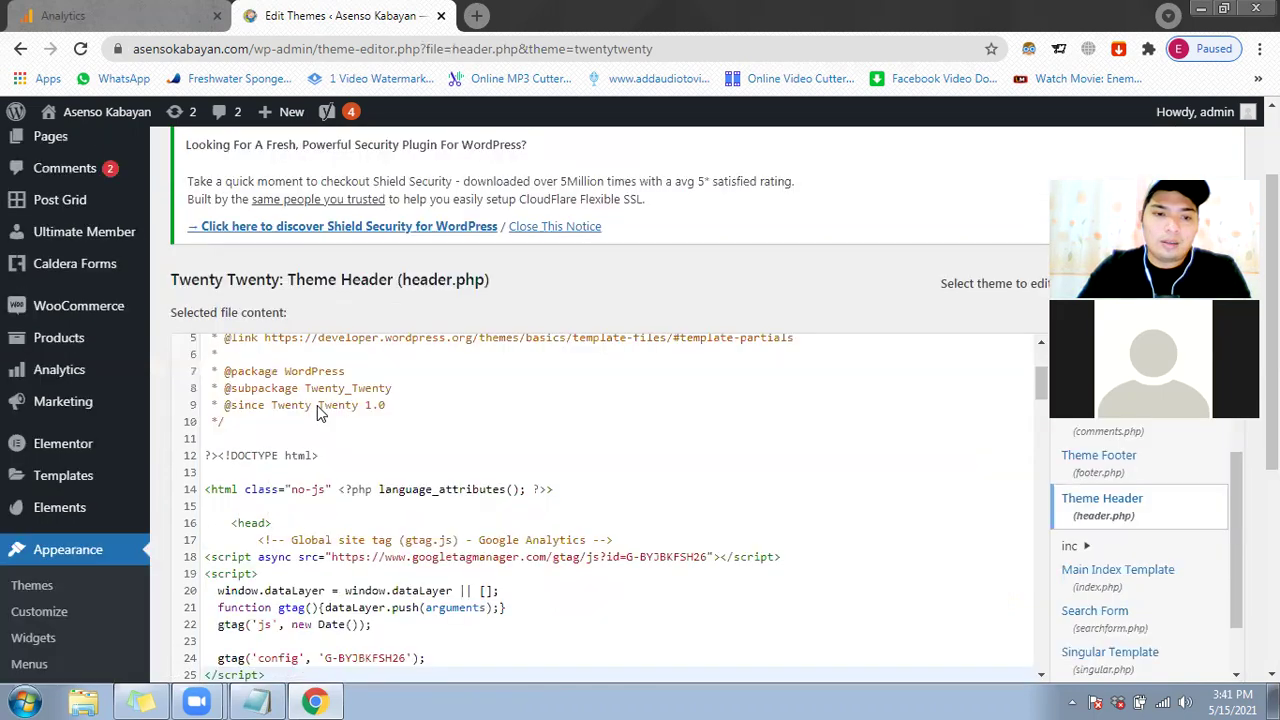
# Step: Check the pasted gtag.js block from its comment to the closing script tag and save the updated header.php file
pyautogui.scroll(-1, 283, 575)
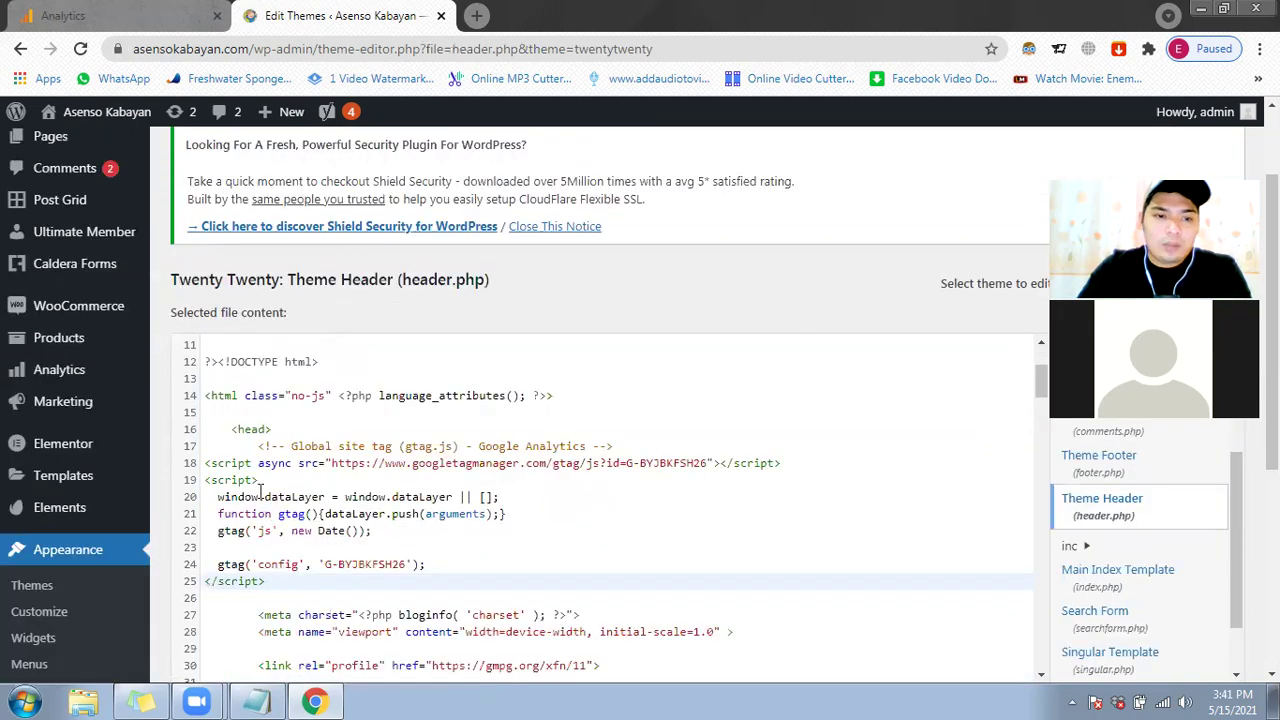
pyautogui.keyDown('shift'); pyautogui.click(258, 449); pyautogui.keyUp('shift')
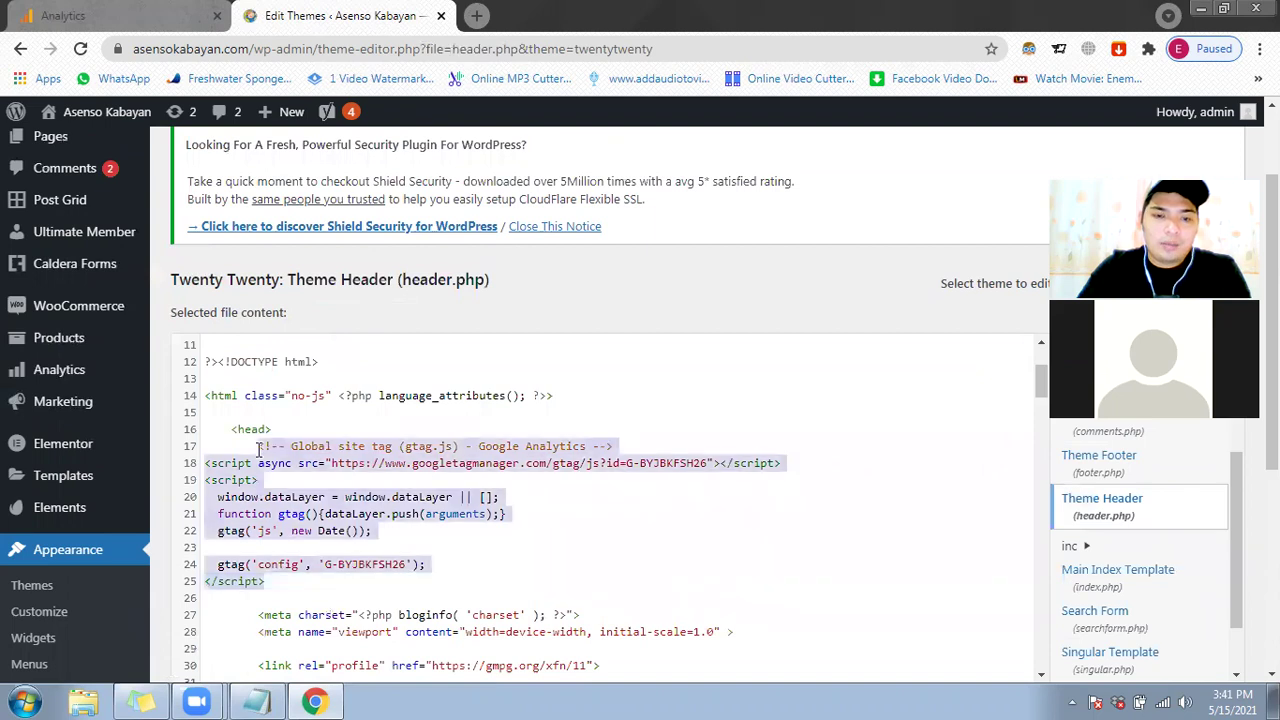
pyautogui.click(304, 585)
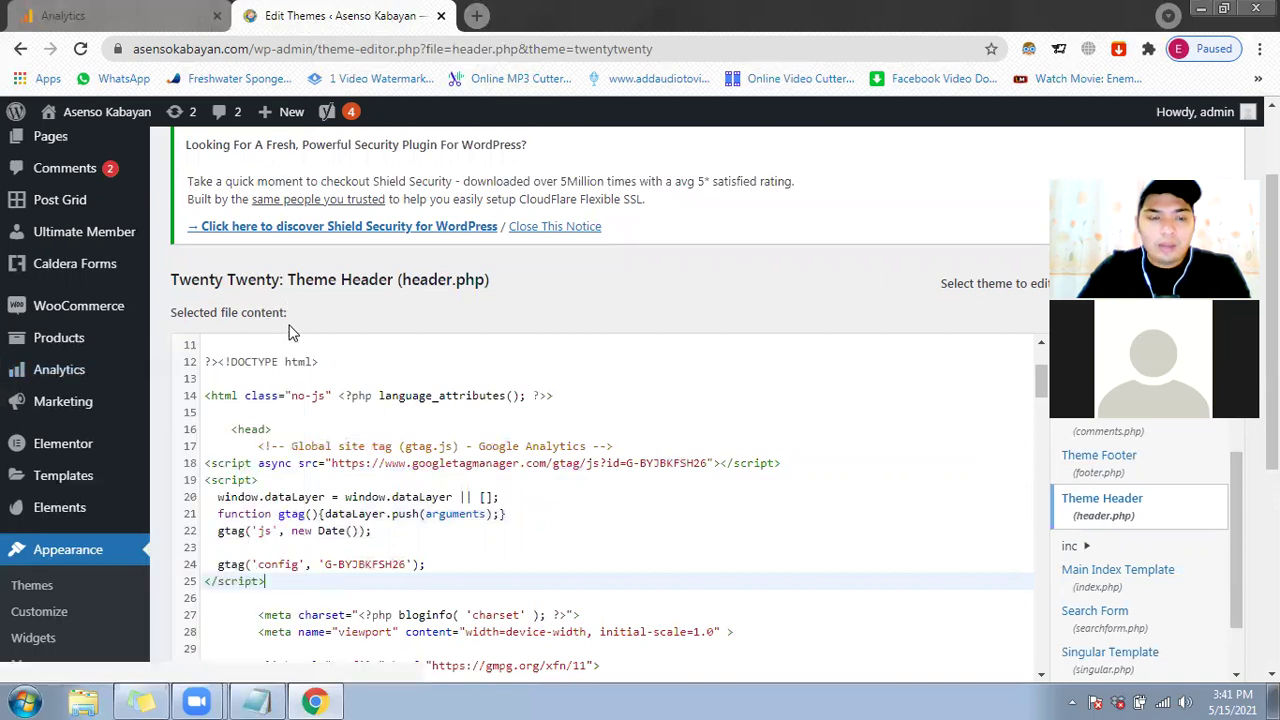
pyautogui.scroll(-3, 285, 437)
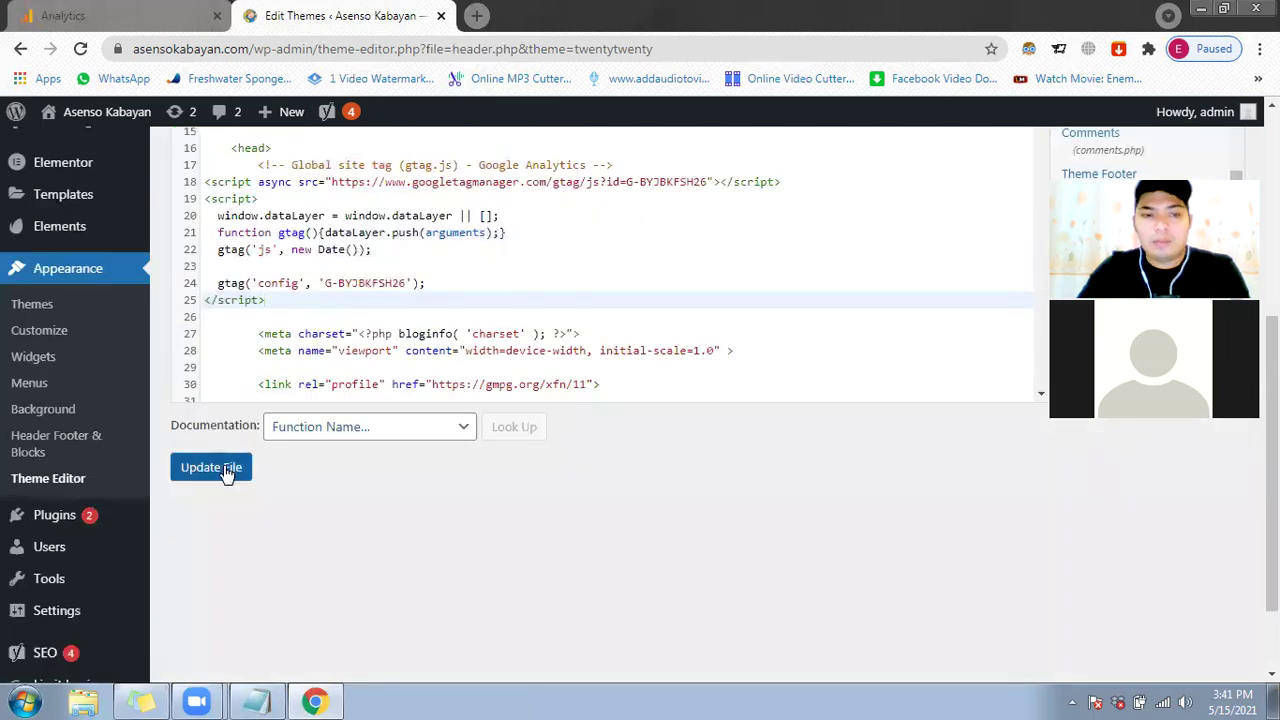
pyautogui.click(226, 470)
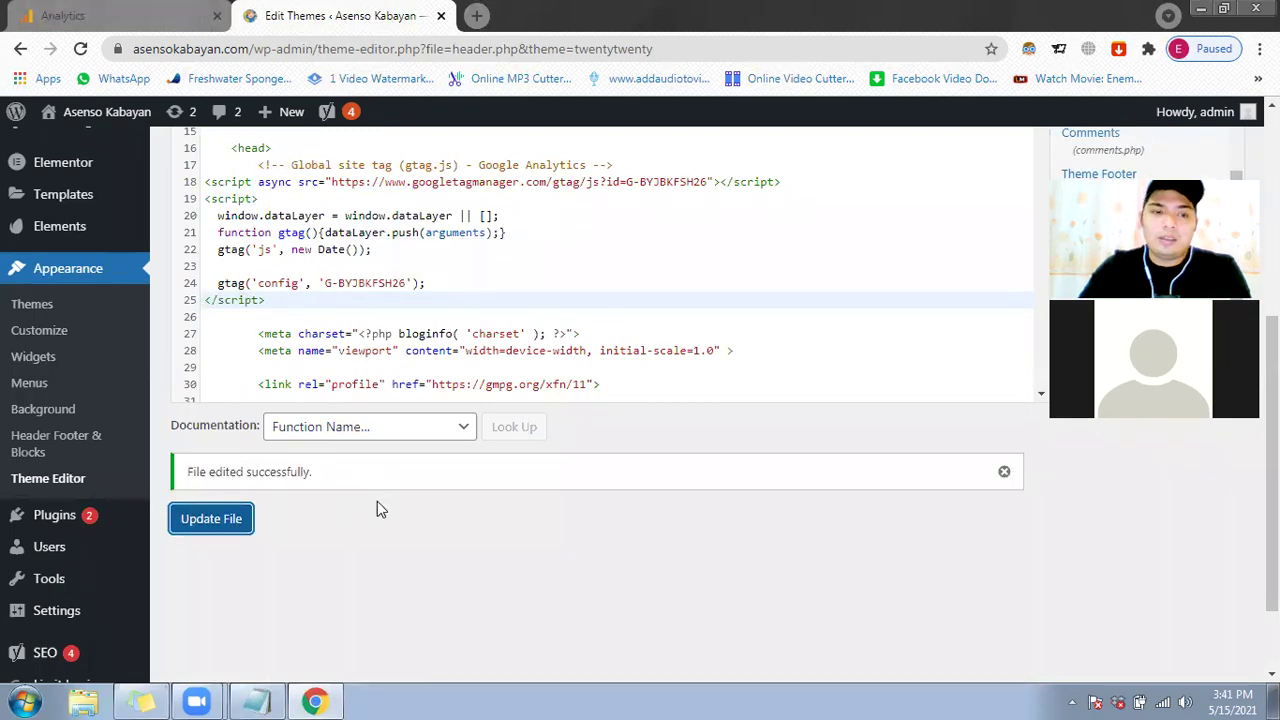
# Step: Leave the theme editor and return to the WordPress dashboard home
pyautogui.scroll(1, 310, 342)
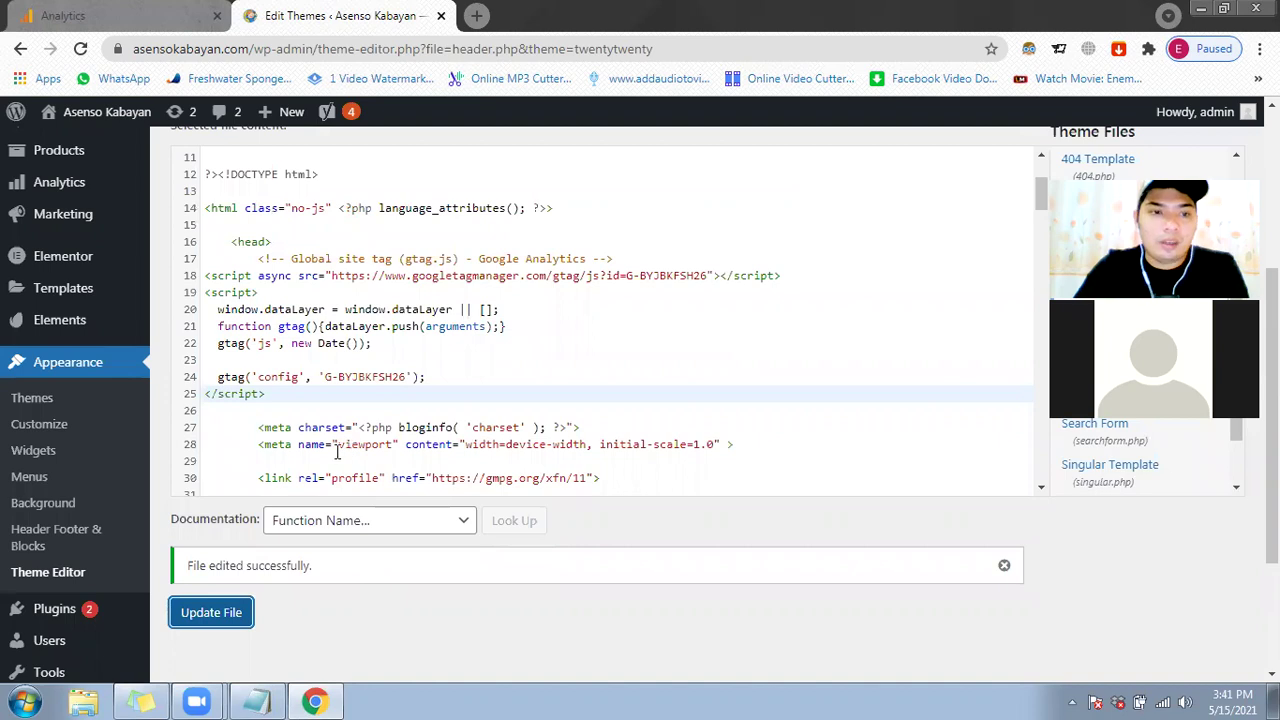
pyautogui.scroll(3, 109, 366)
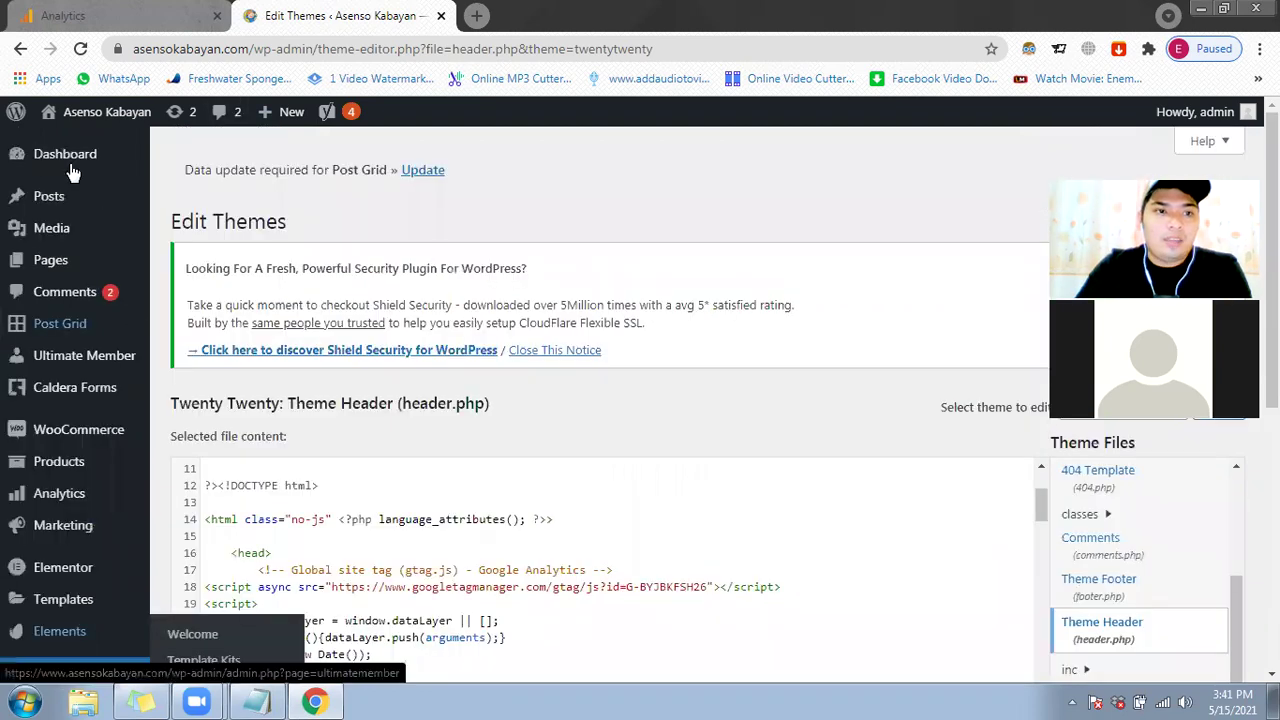
pyautogui.click(70, 153)
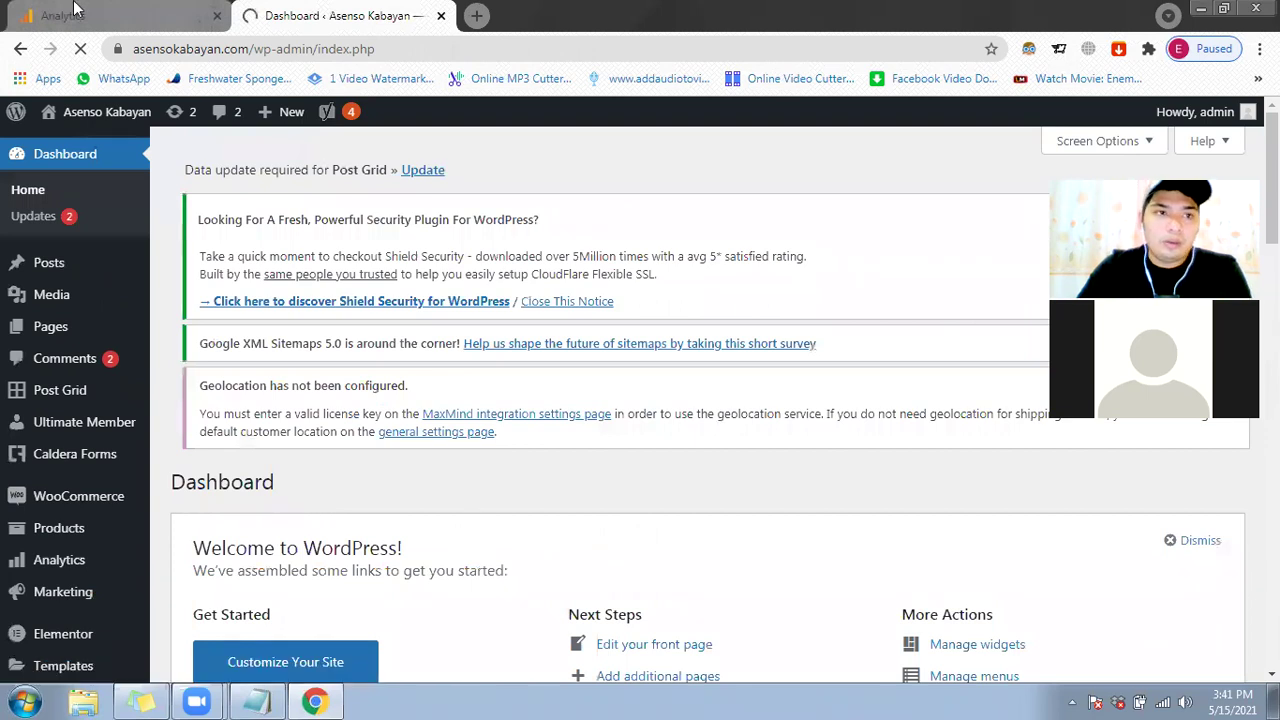
# Step: Switch back to Google Analytics, collapse the Global site tag instructions and copy the web stream's Measurement ID
pyautogui.click(75, 10)
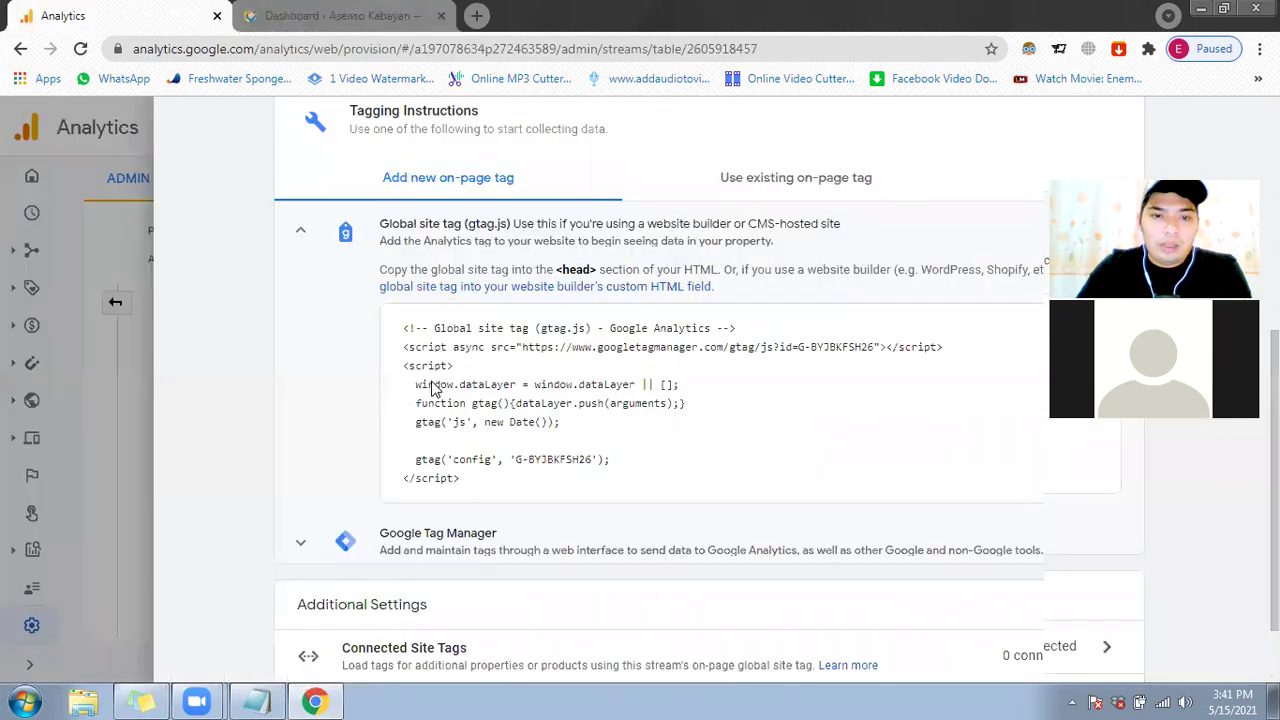
pyautogui.scroll(-1, 797, 288)
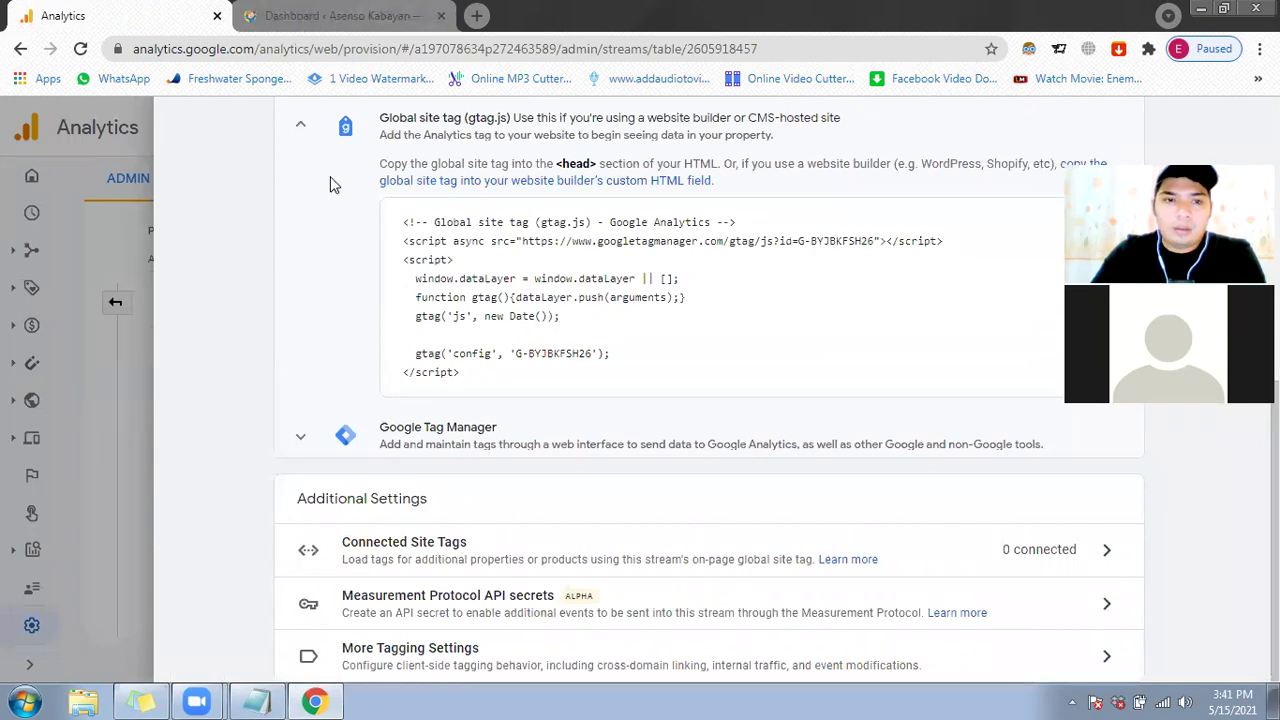
pyautogui.click(302, 128)
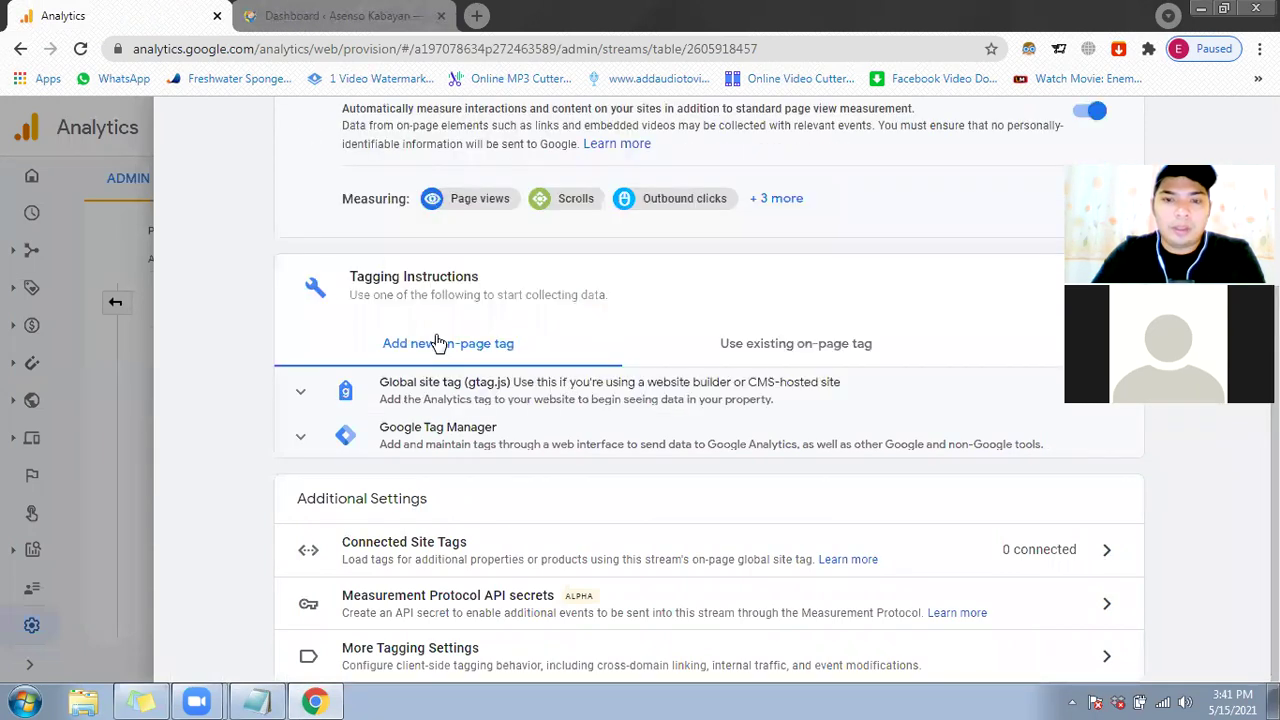
pyautogui.scroll(3, 855, 290)
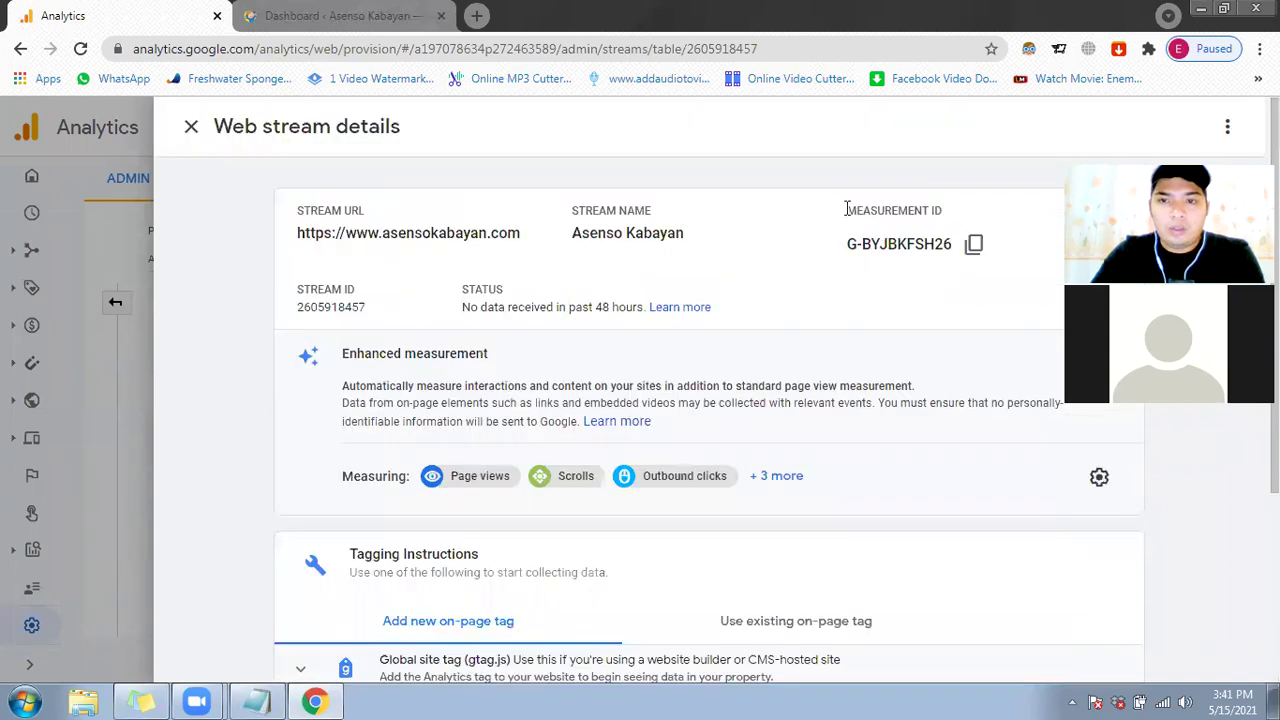
pyautogui.moveTo(952, 207); pyautogui.dragTo(852, 210)
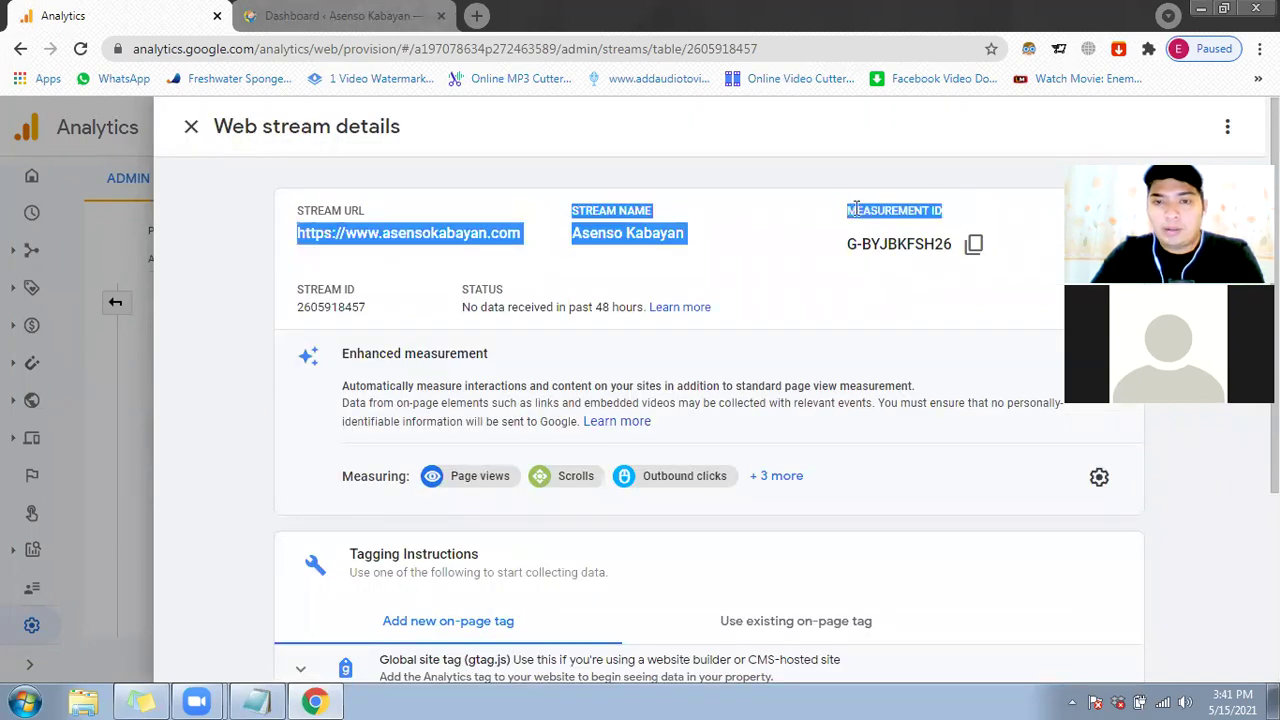
pyautogui.click(974, 248)
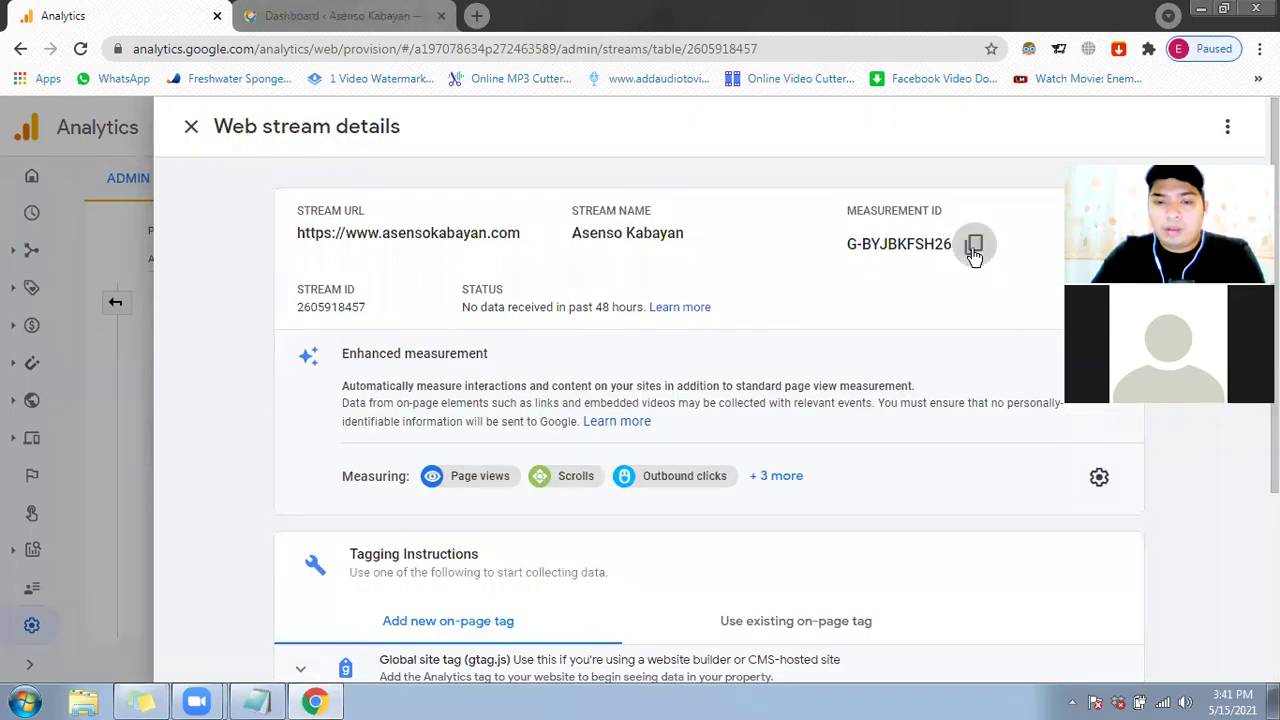
pyautogui.scroll(-2, 960, 298)
pyautogui.scroll(-1, 700, 533)
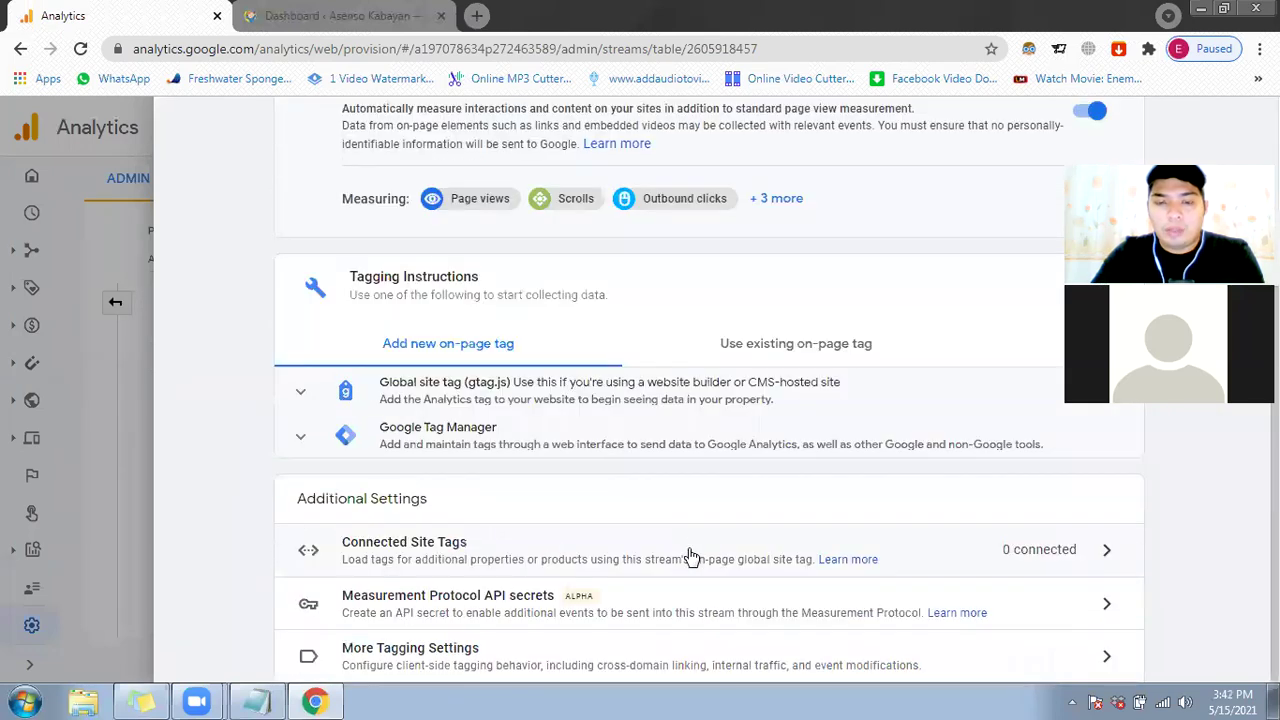
pyautogui.click(689, 554)
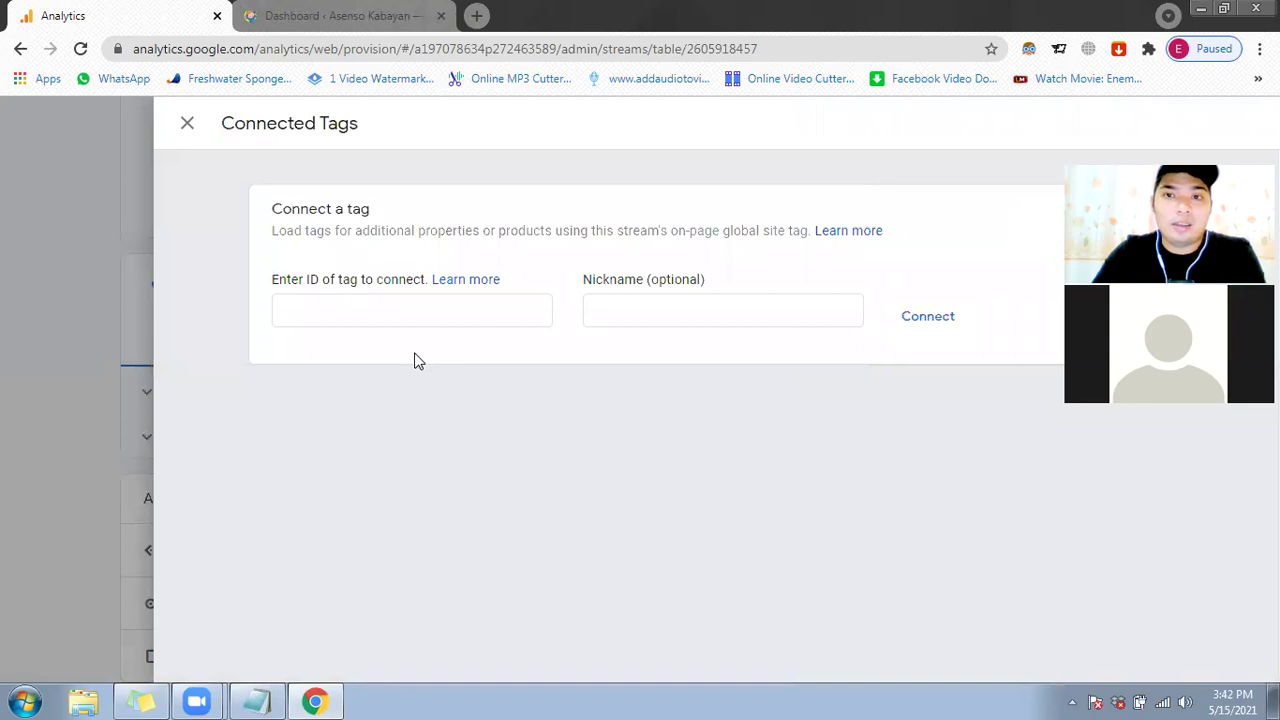
pyautogui.click(461, 304)
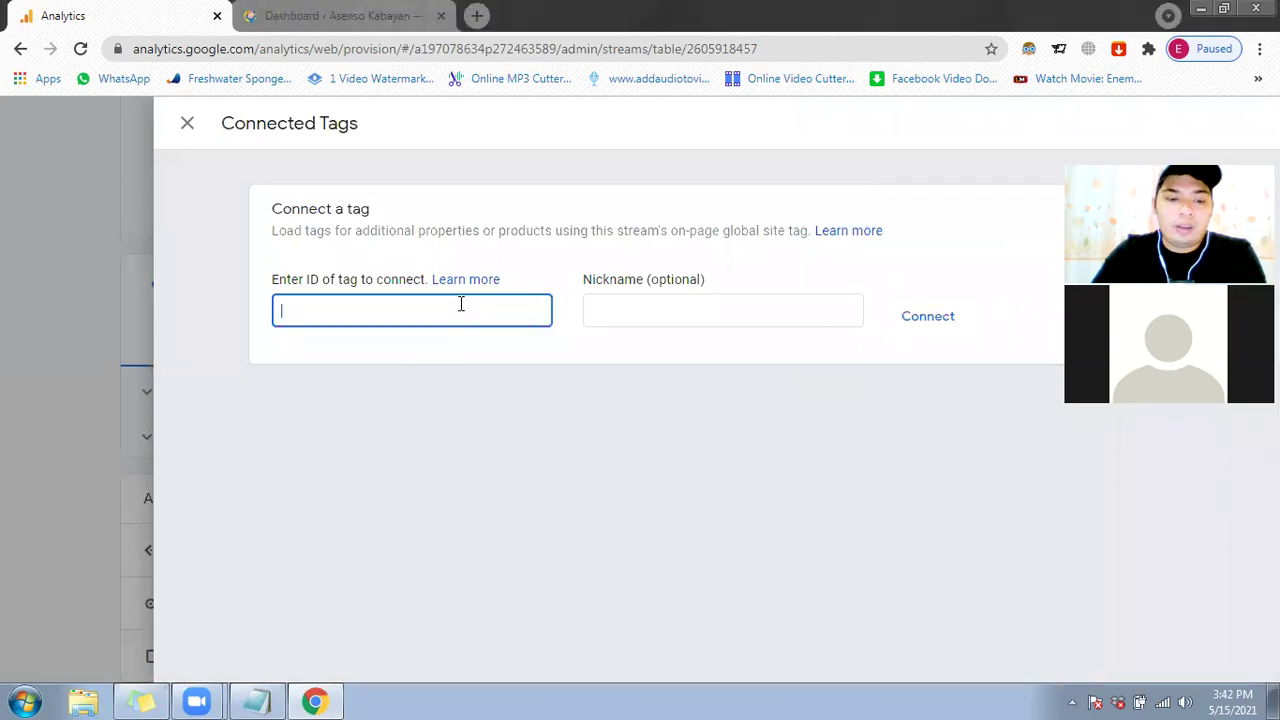
pyautogui.hotkey('ctrl', 'v')
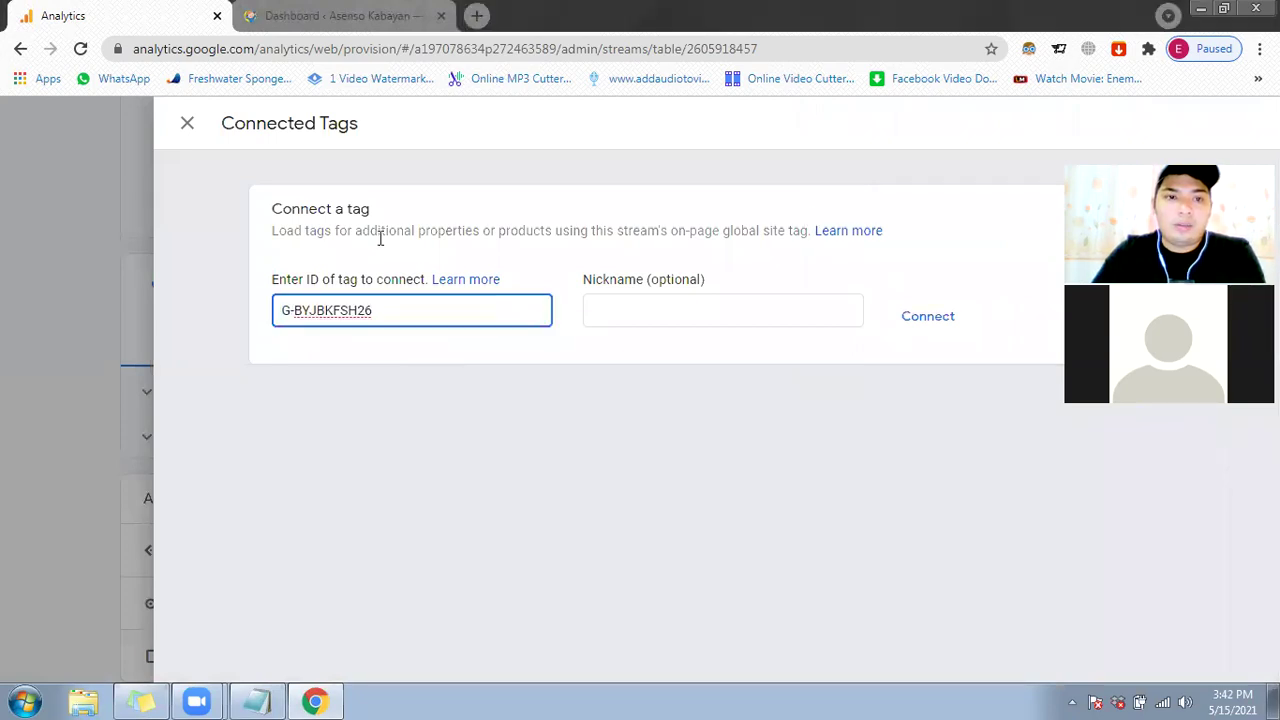
pyautogui.tripleClick(361, 330)
pyautogui.press('Escape')
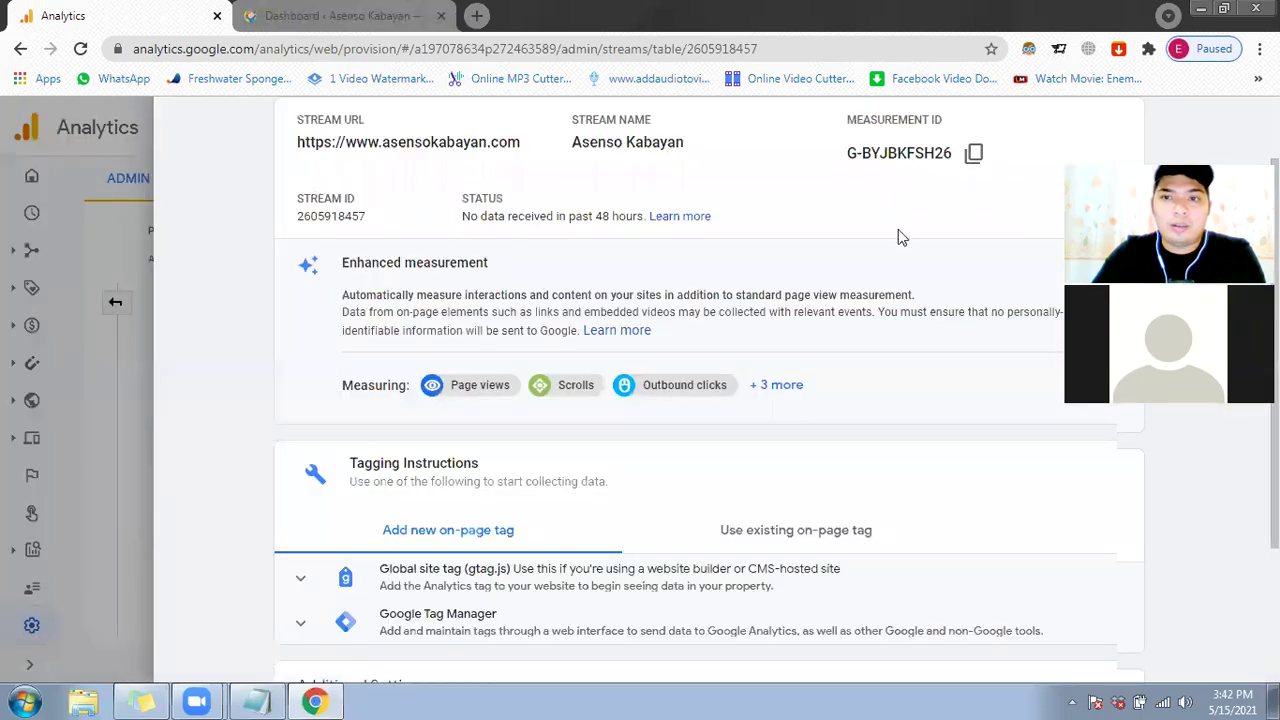
# Step: Copy the stream's Measurement ID again and connect it under Connected Site Tags, leaving the nickname blank
pyautogui.click(973, 246)
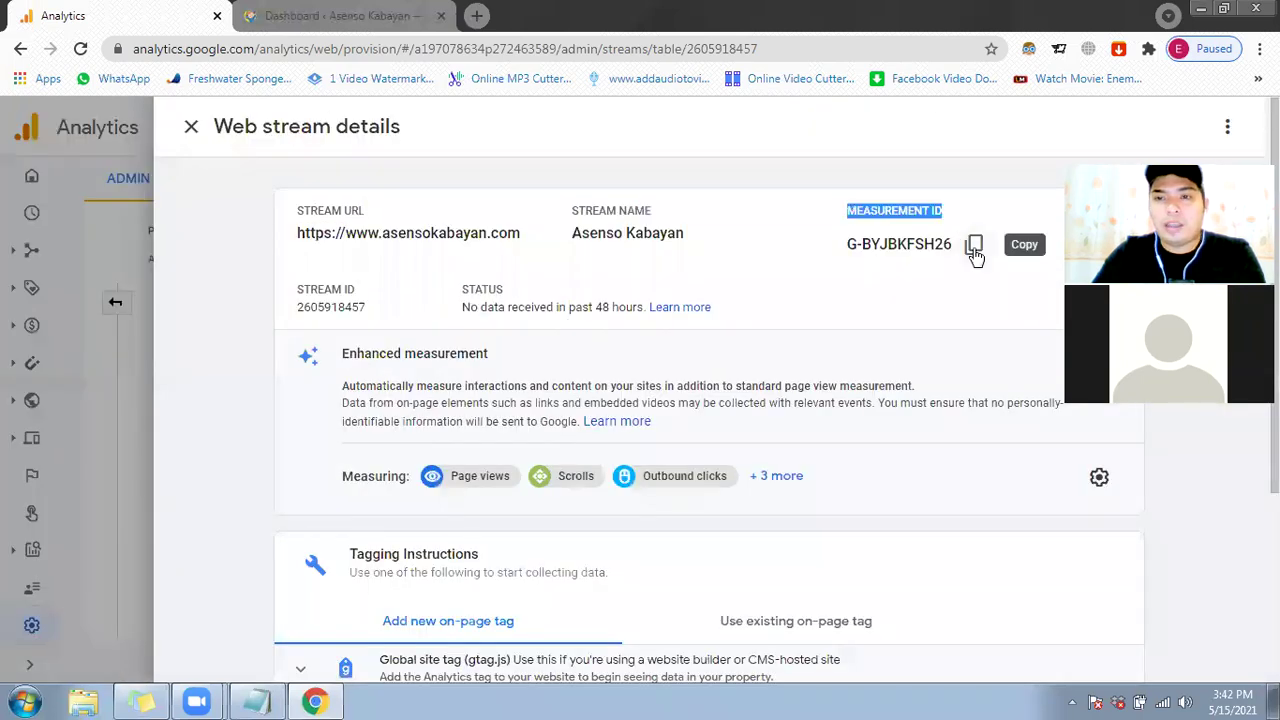
pyautogui.scroll(-3, 729, 470)
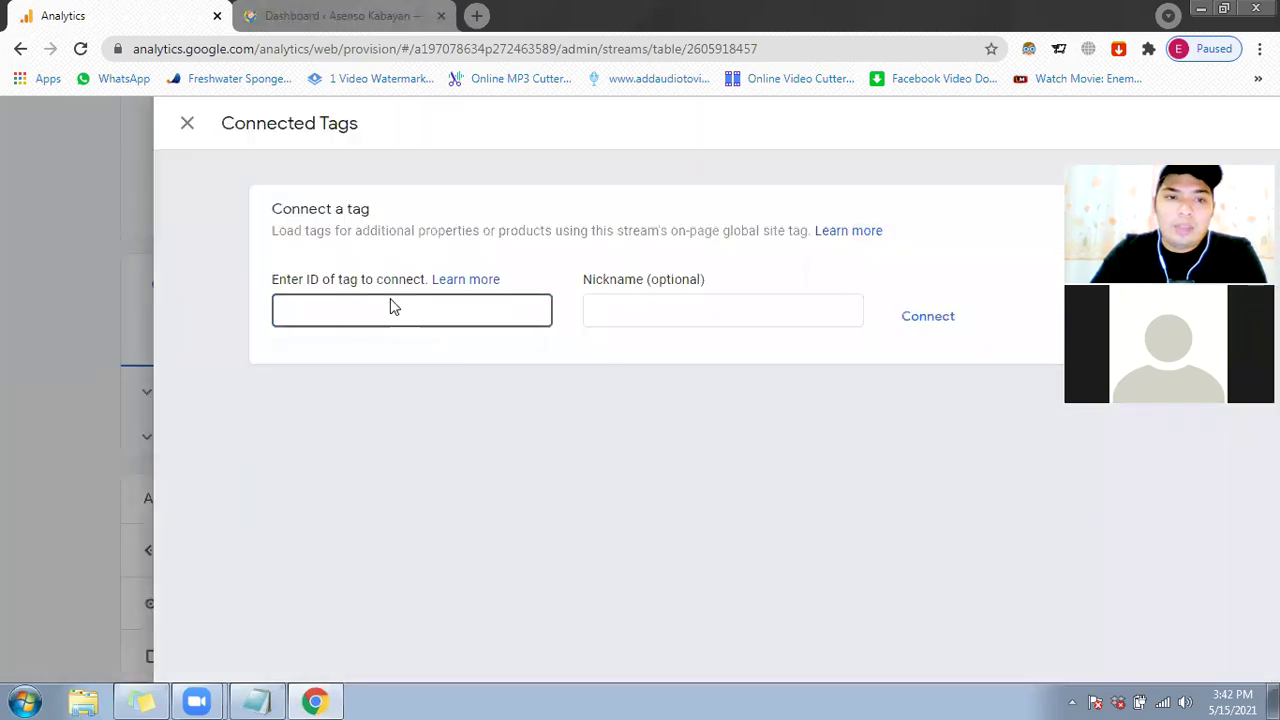
pyautogui.click(390, 306)
pyautogui.hotkey('ctrl', 'v')
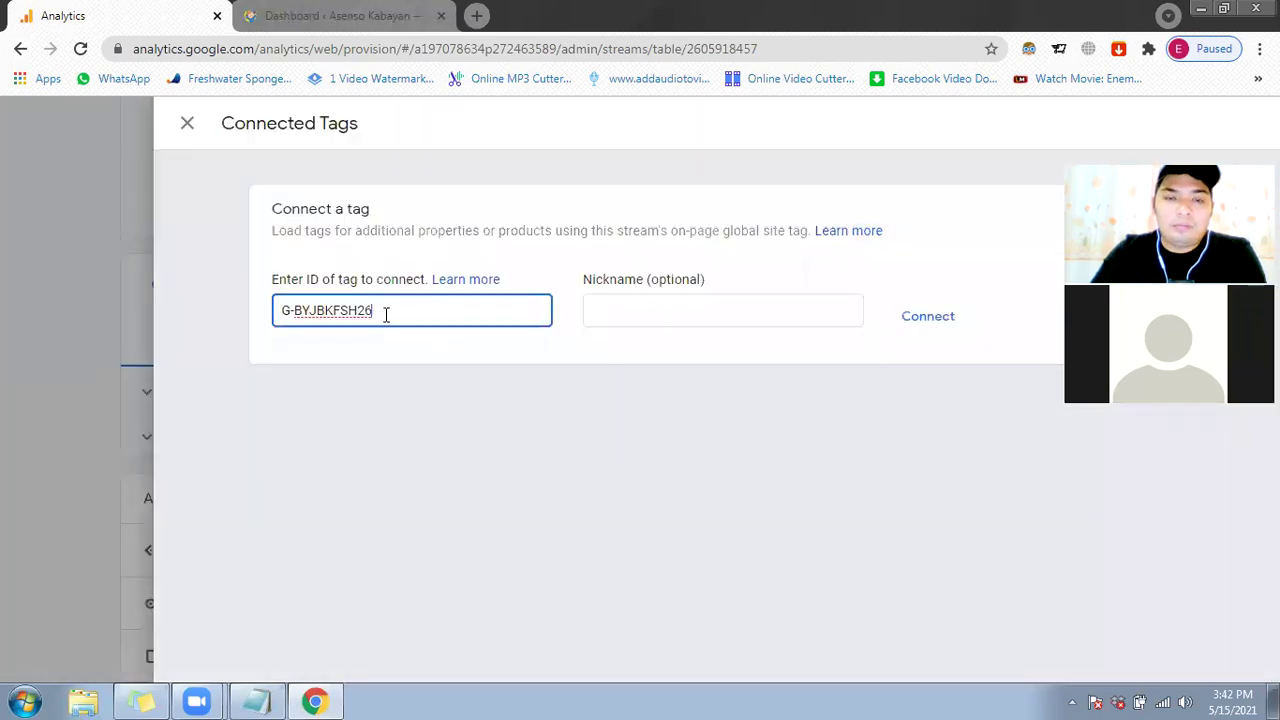
pyautogui.click(641, 311)
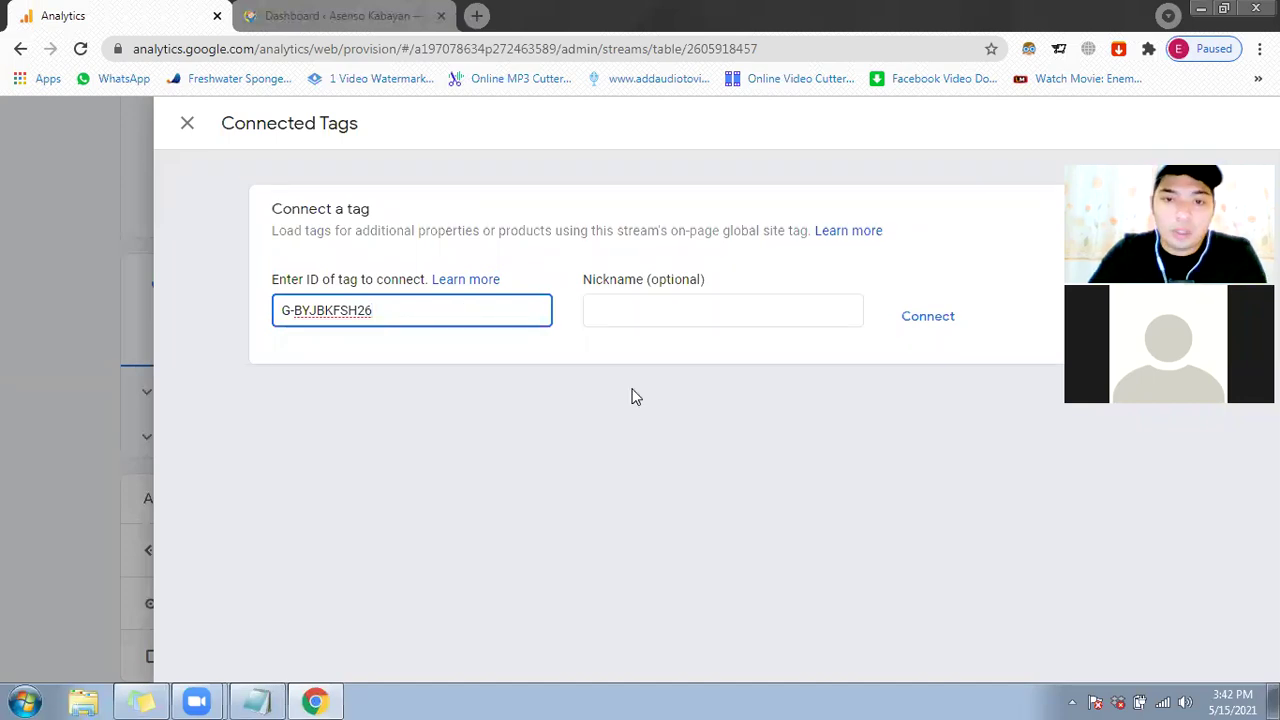
pyautogui.click(926, 321)
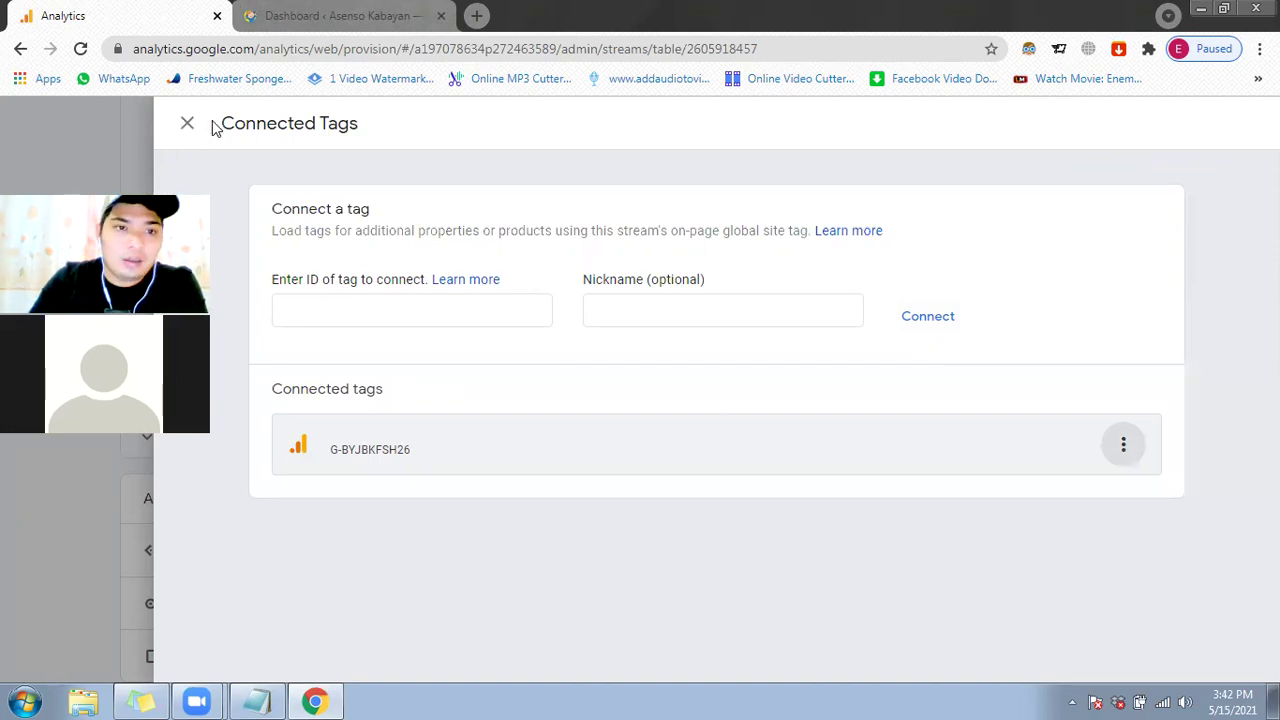
# Step: Leave the Connected Tags page, review the web stream details and return to the Data Streams list
pyautogui.press('Escape')
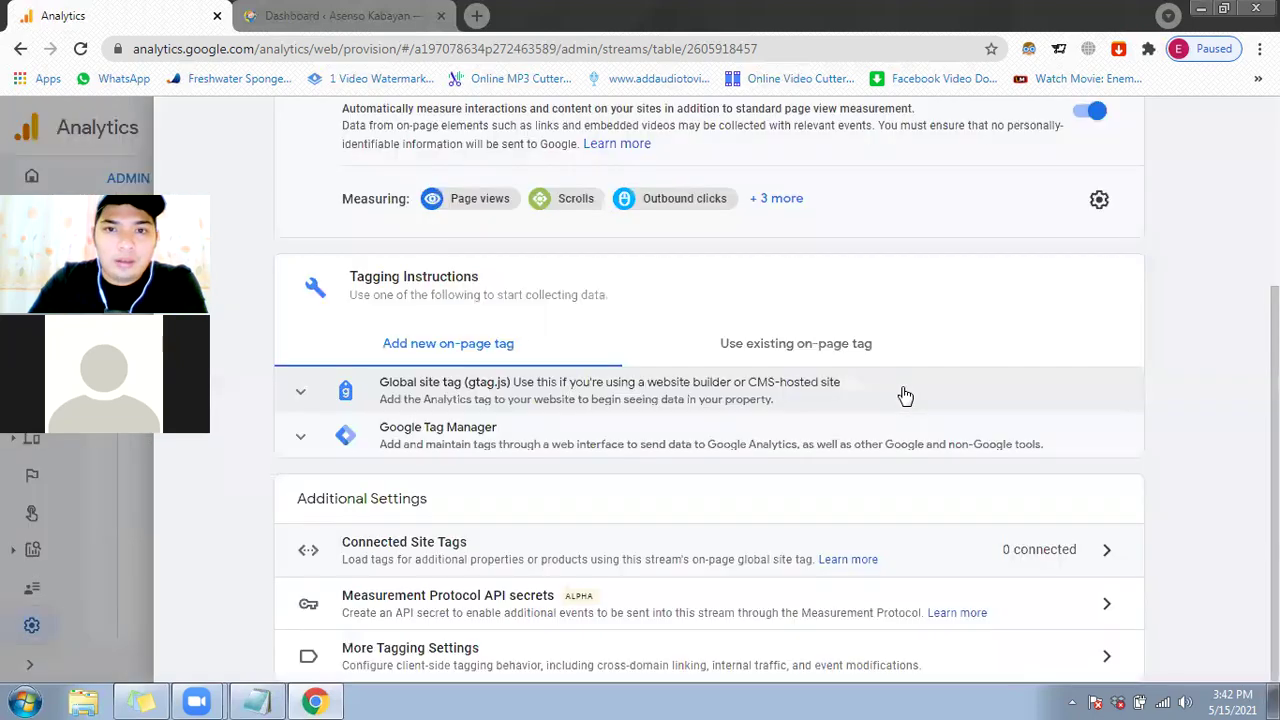
pyautogui.scroll(3, 903, 394)
pyautogui.scroll(-3, 903, 387)
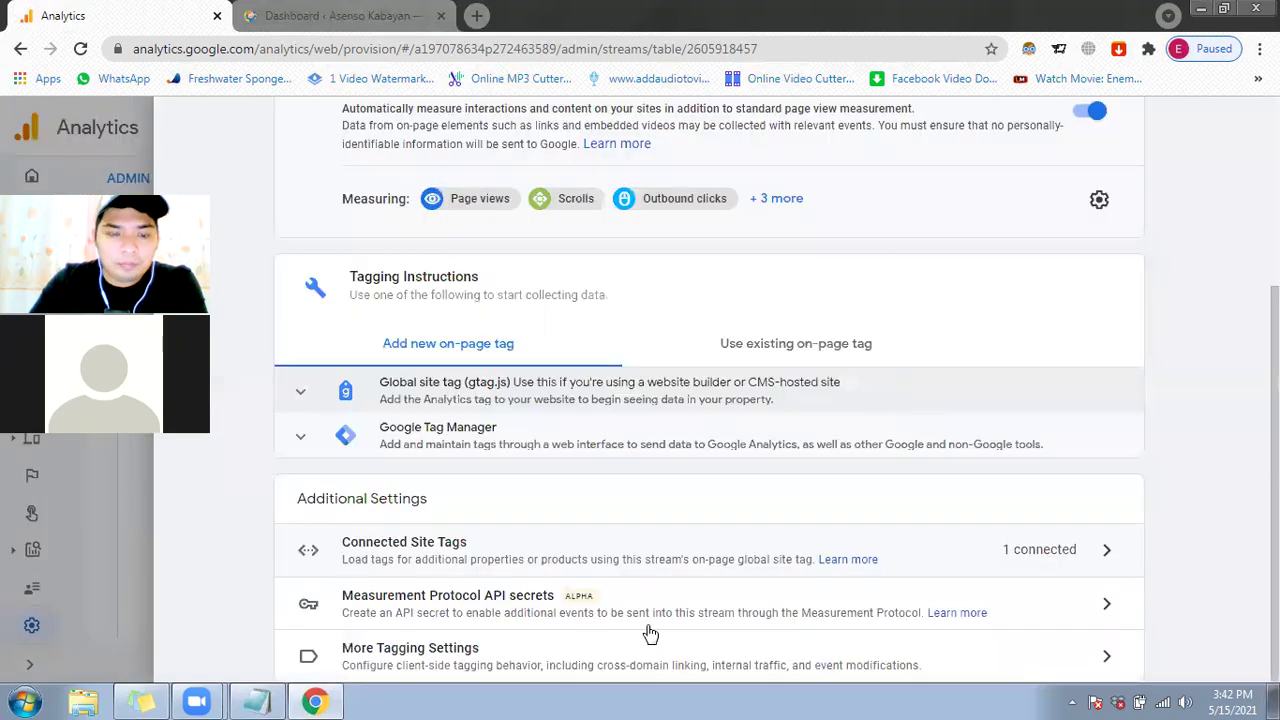
pyautogui.scroll(3, 900, 400)
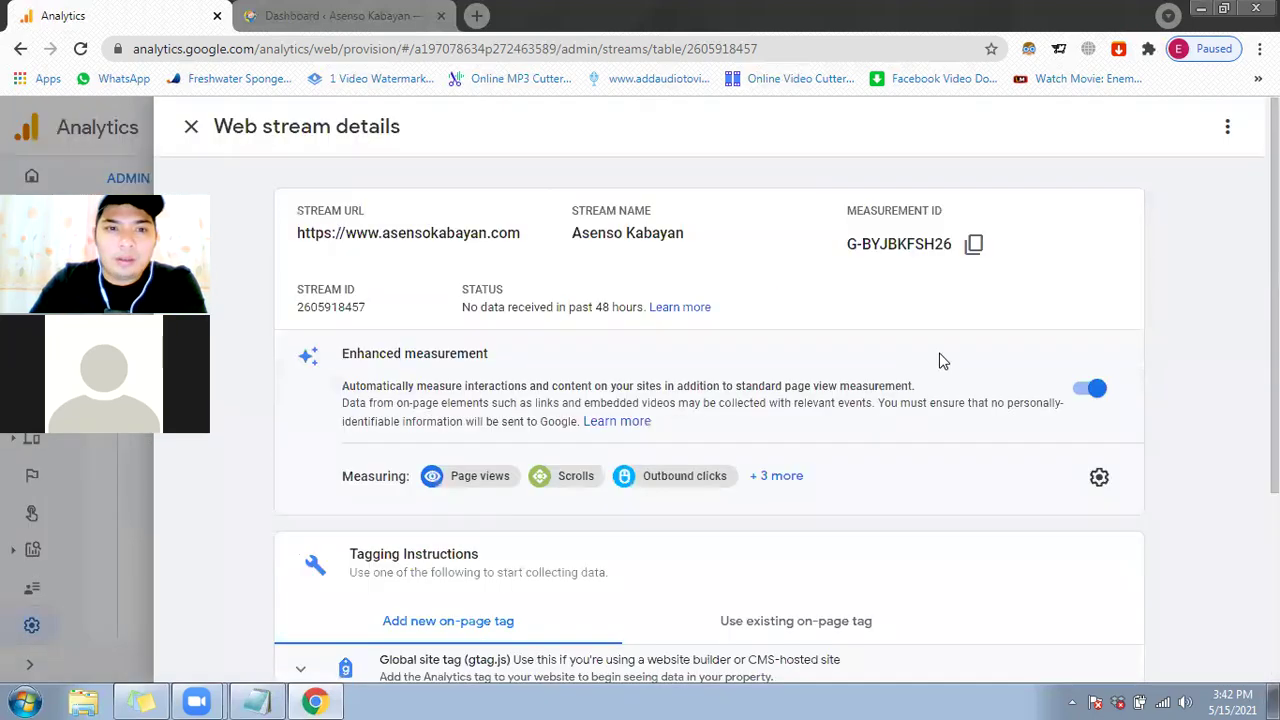
pyautogui.click(191, 128)
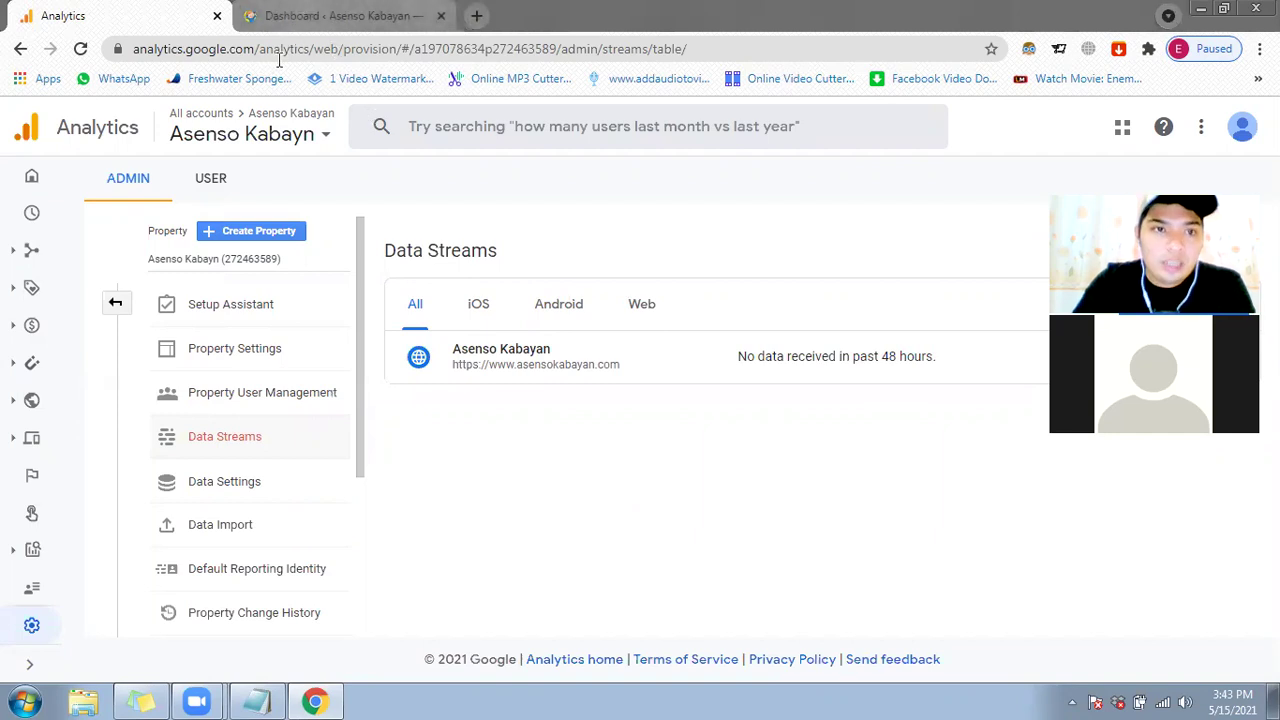
pyautogui.click(262, 22)
pyautogui.moveTo(250, 48); pyautogui.dragTo(130, 48)
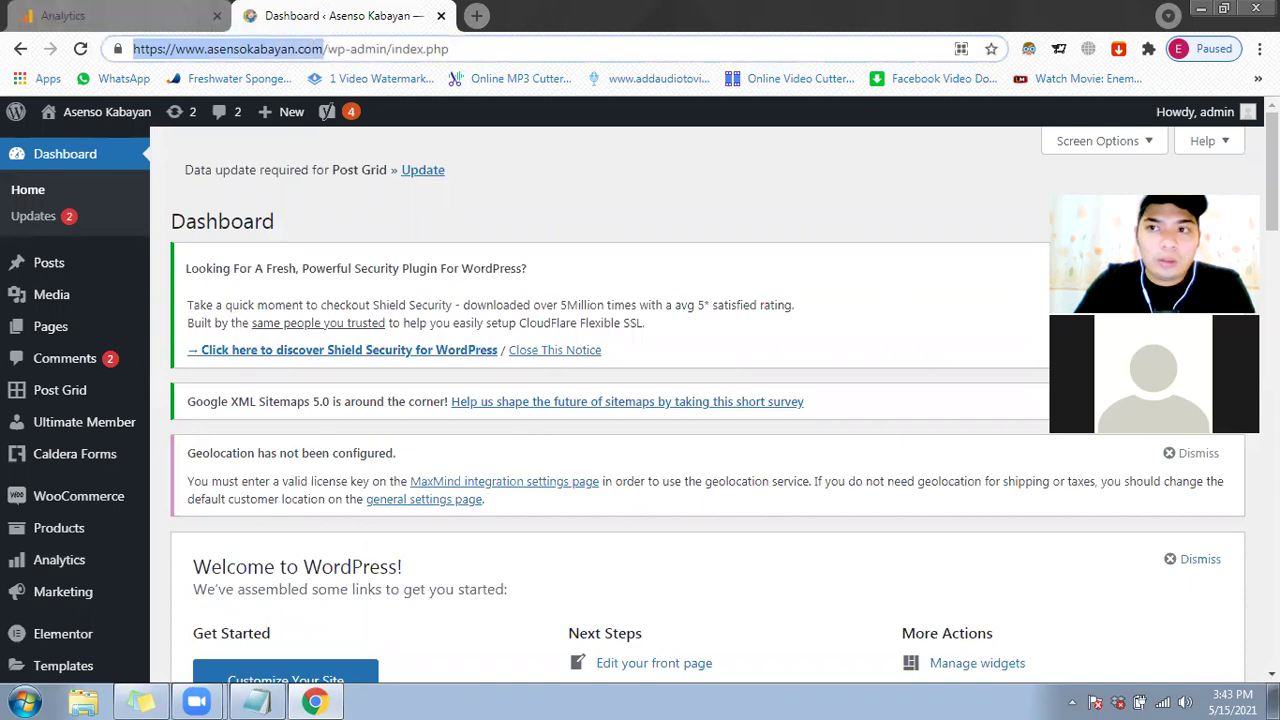
pyautogui.click(1260, 48)
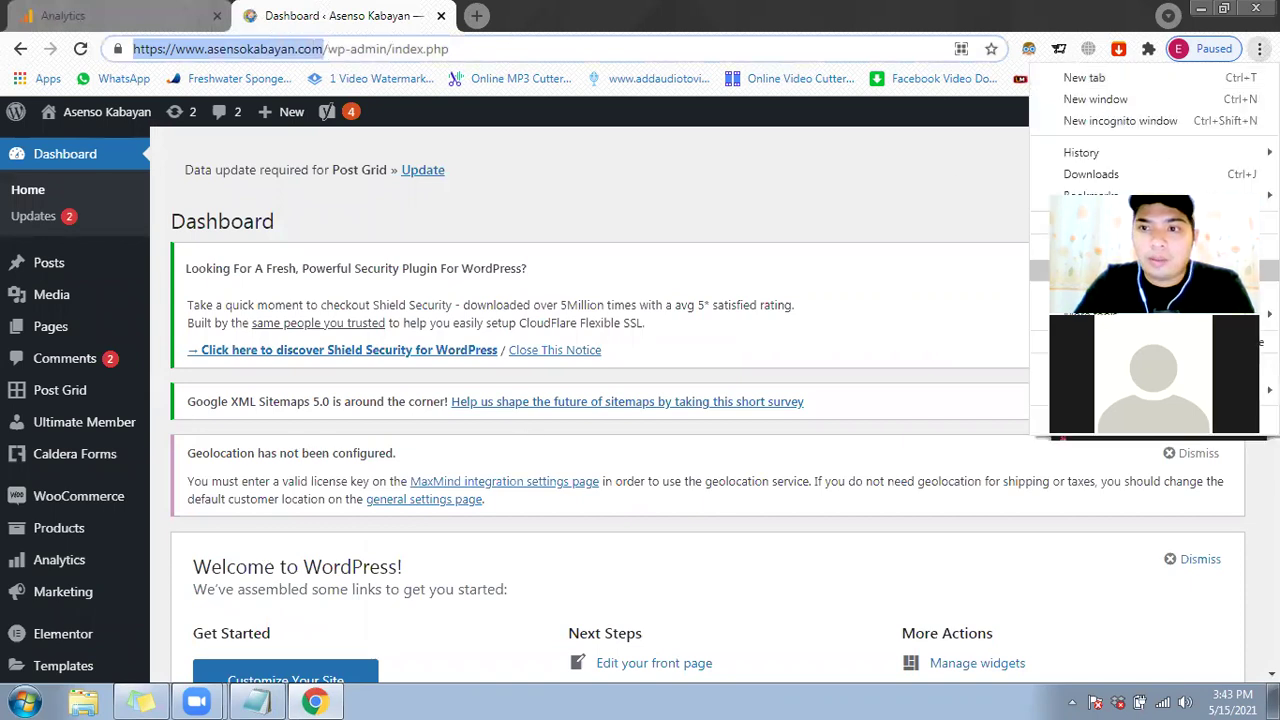
pyautogui.click(1115, 124)
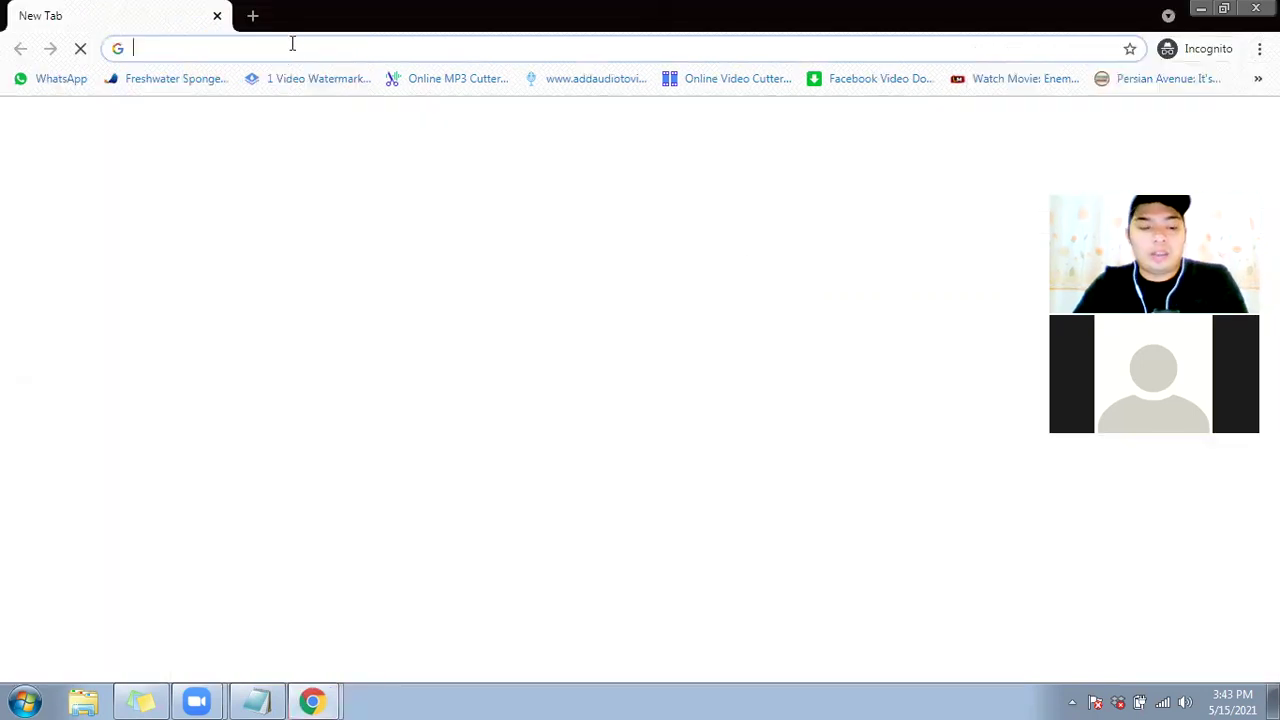
pyautogui.hotkey('ctrl', 'v')
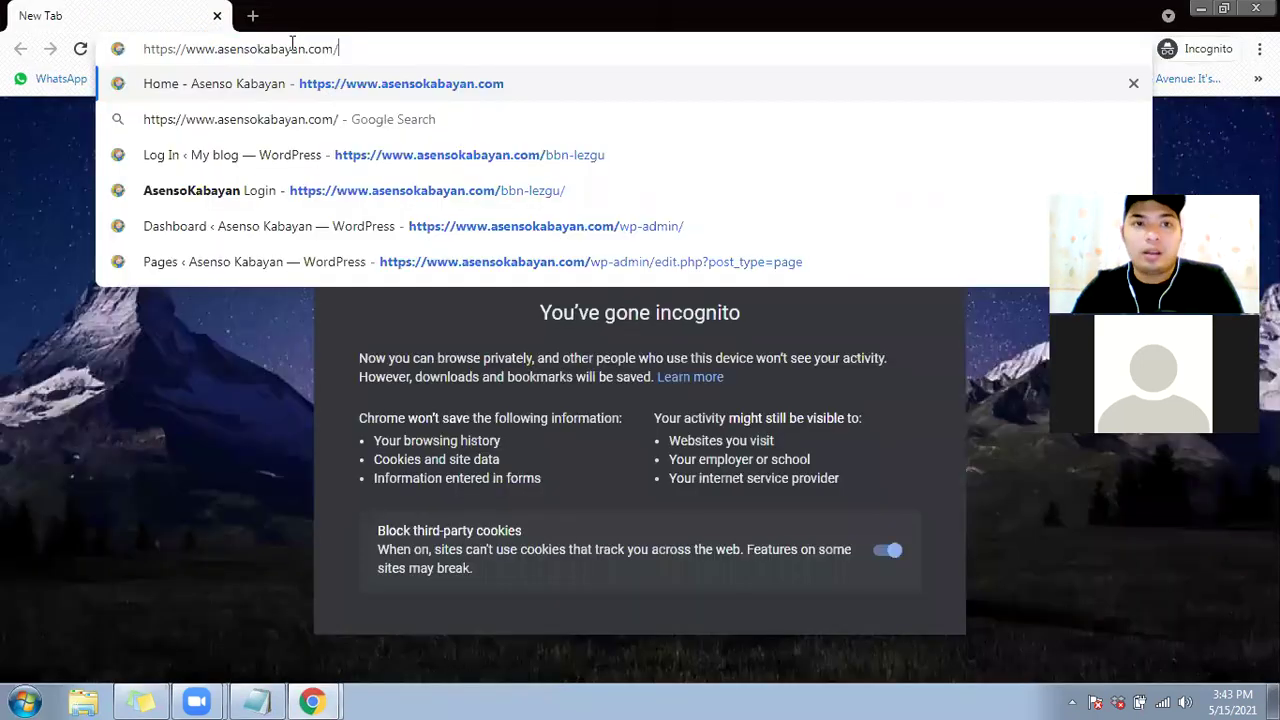
pyautogui.press('Return')
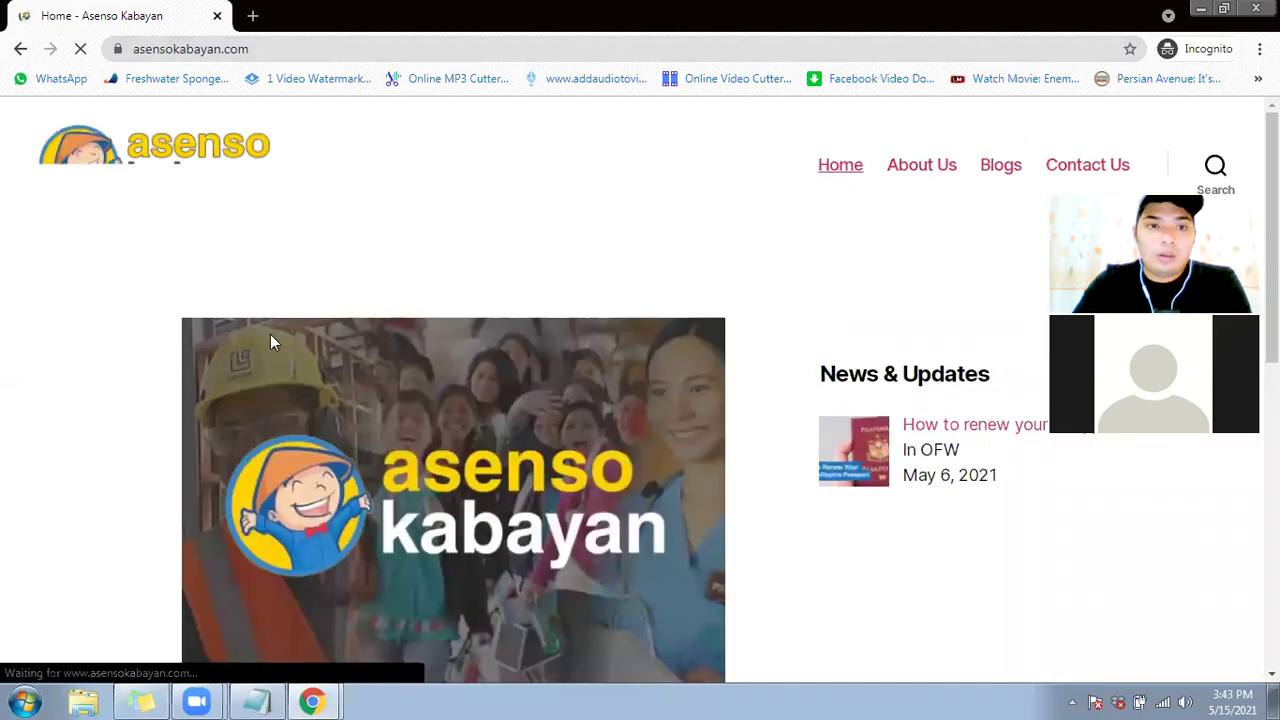
# Step: Browse the site's home page and open its Contact Us page
pyautogui.scroll(-3, 422, 418)
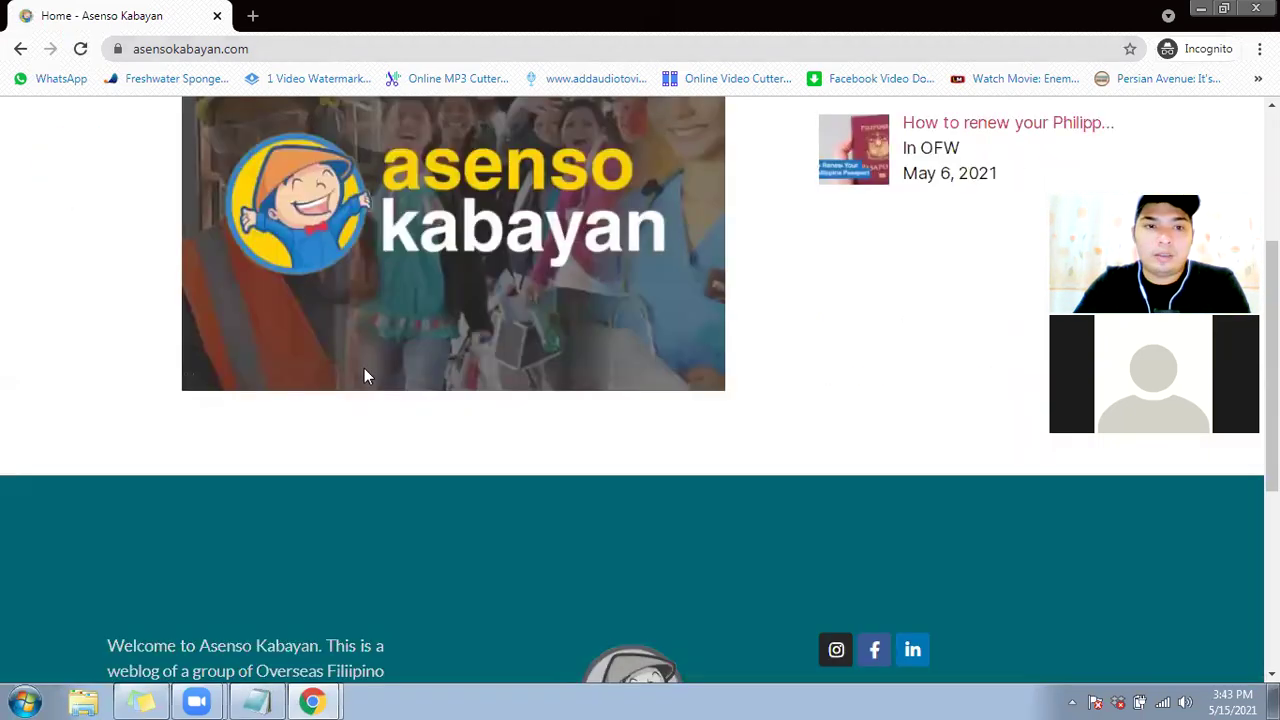
pyautogui.scroll(3, 380, 252)
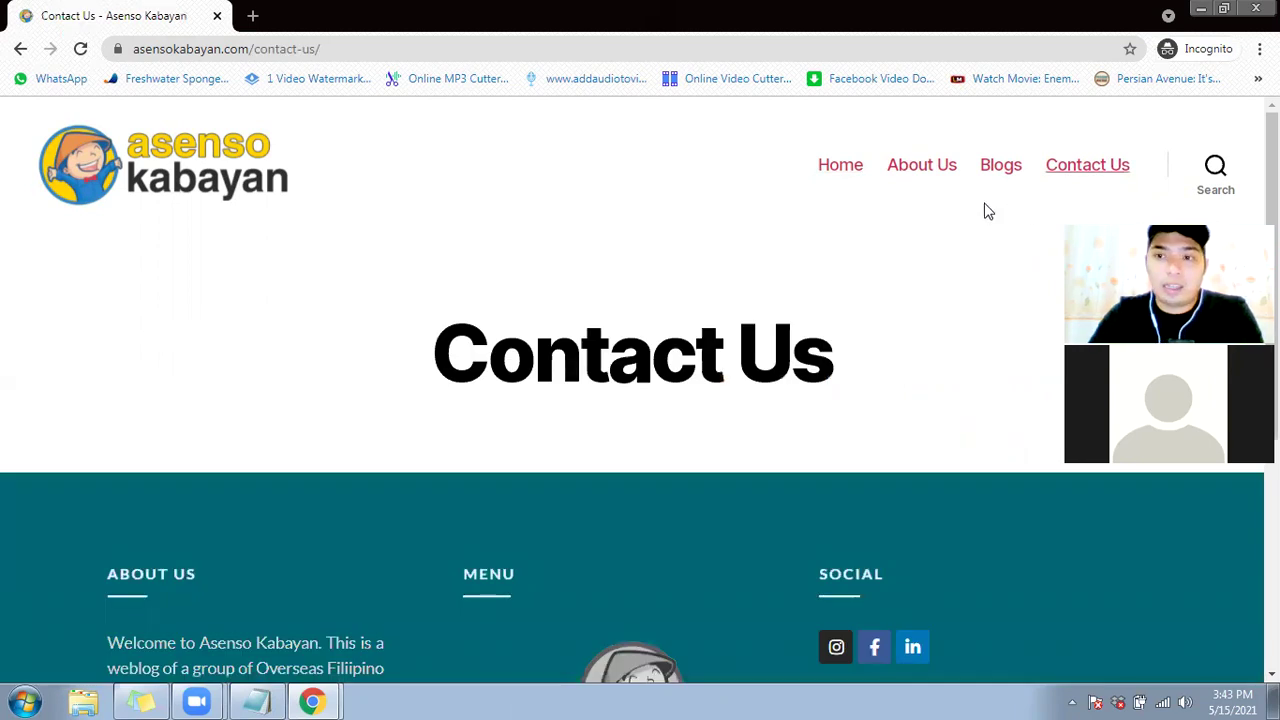
pyautogui.click(1100, 166)
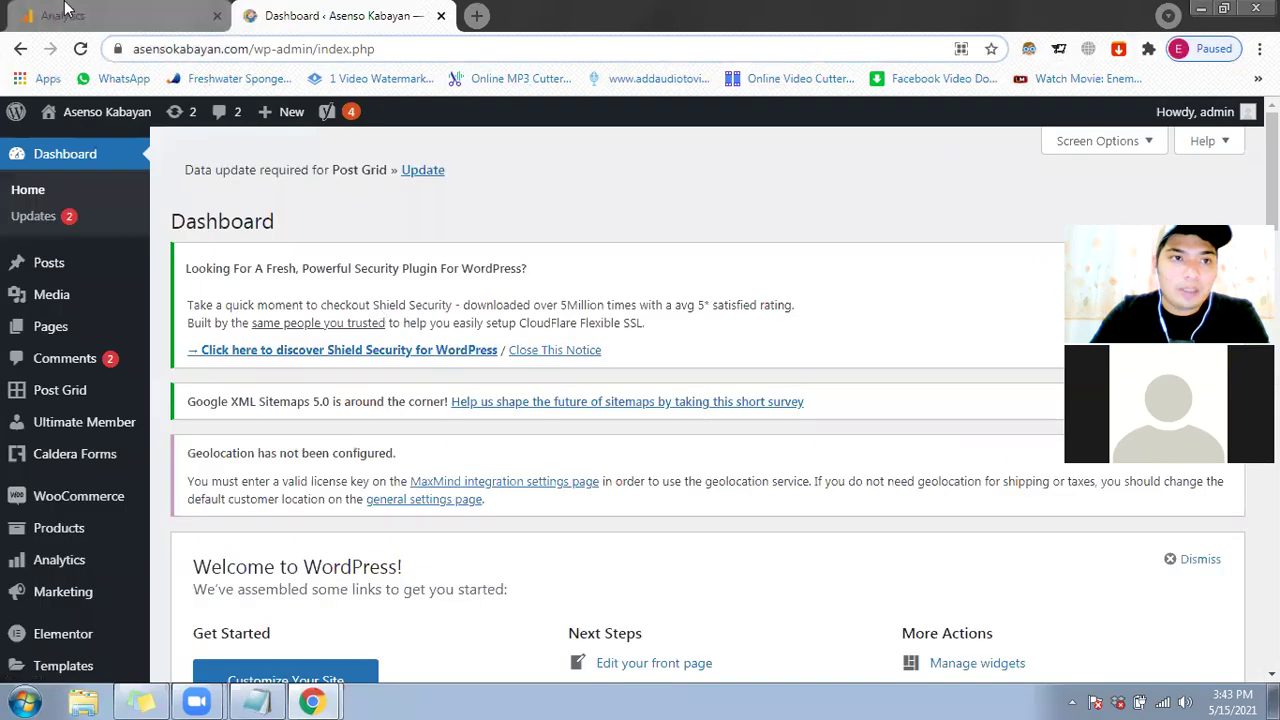
# Step: Switch back to Google Analytics, open the property's Home report and check the users in the last 30 minutes and their countries
pyautogui.hotkey('ctrl', 'Tab')
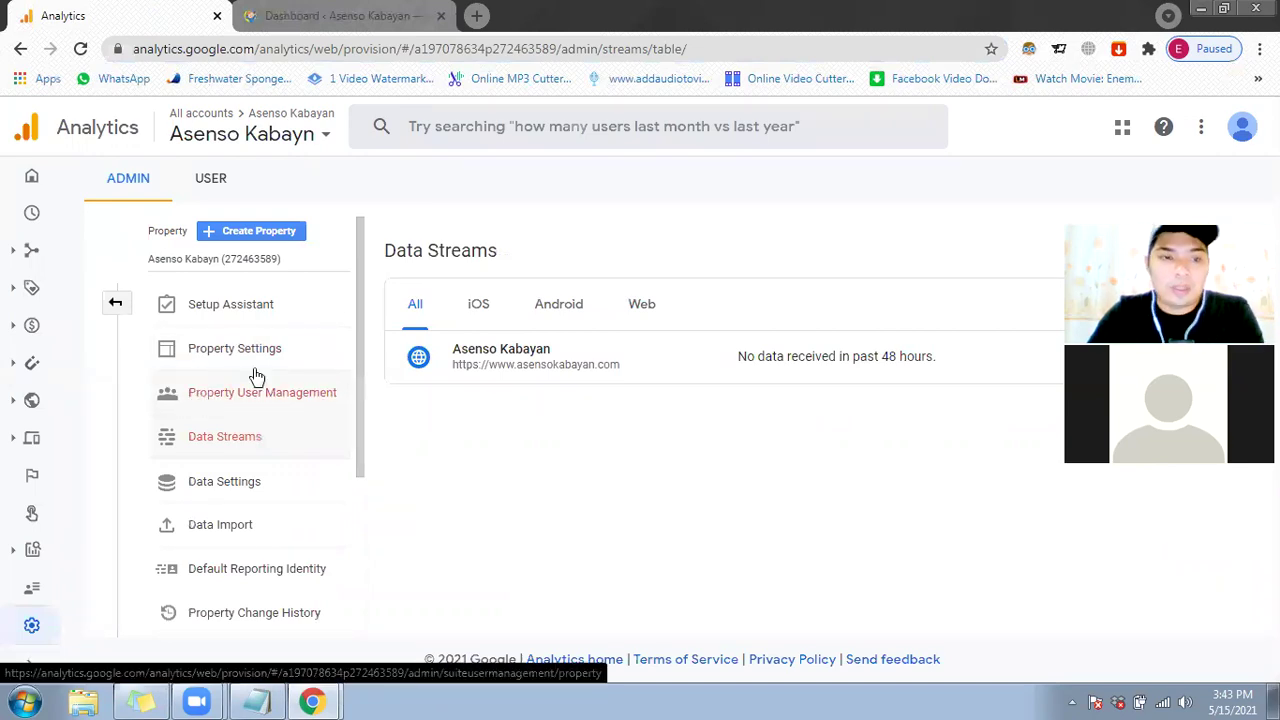
pyautogui.click(33, 180)
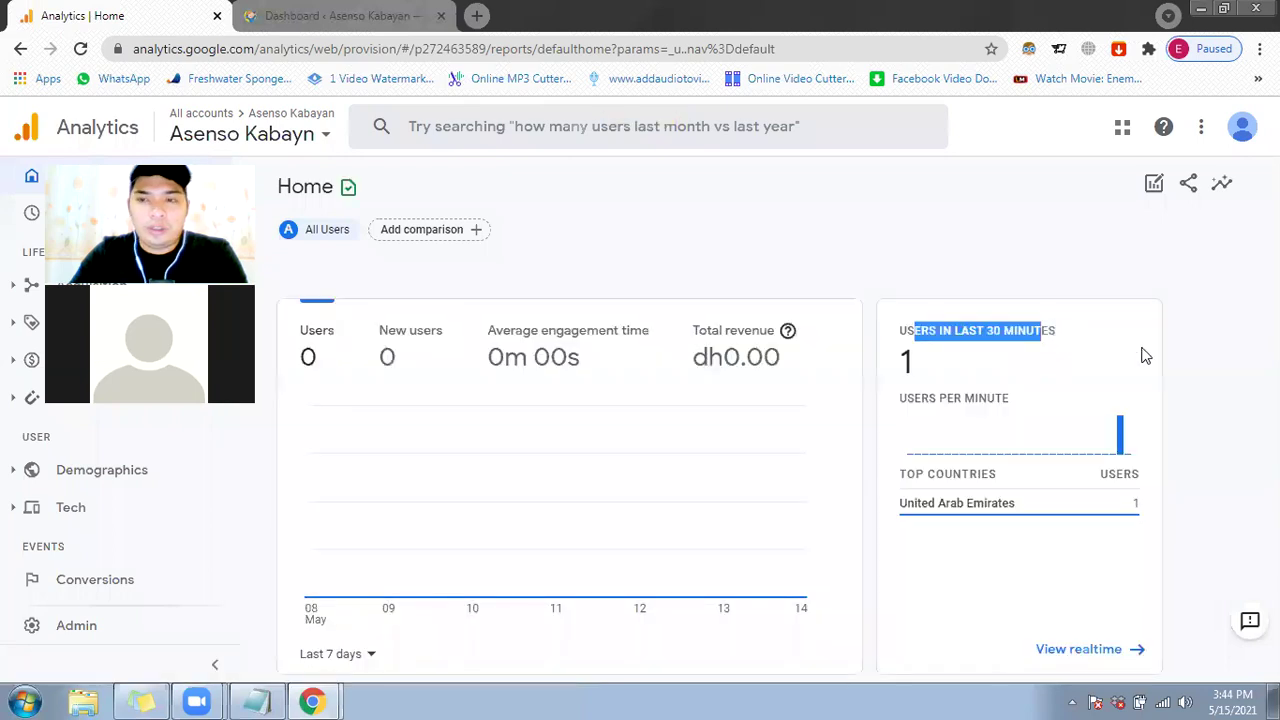
pyautogui.doubleClick(928, 370)
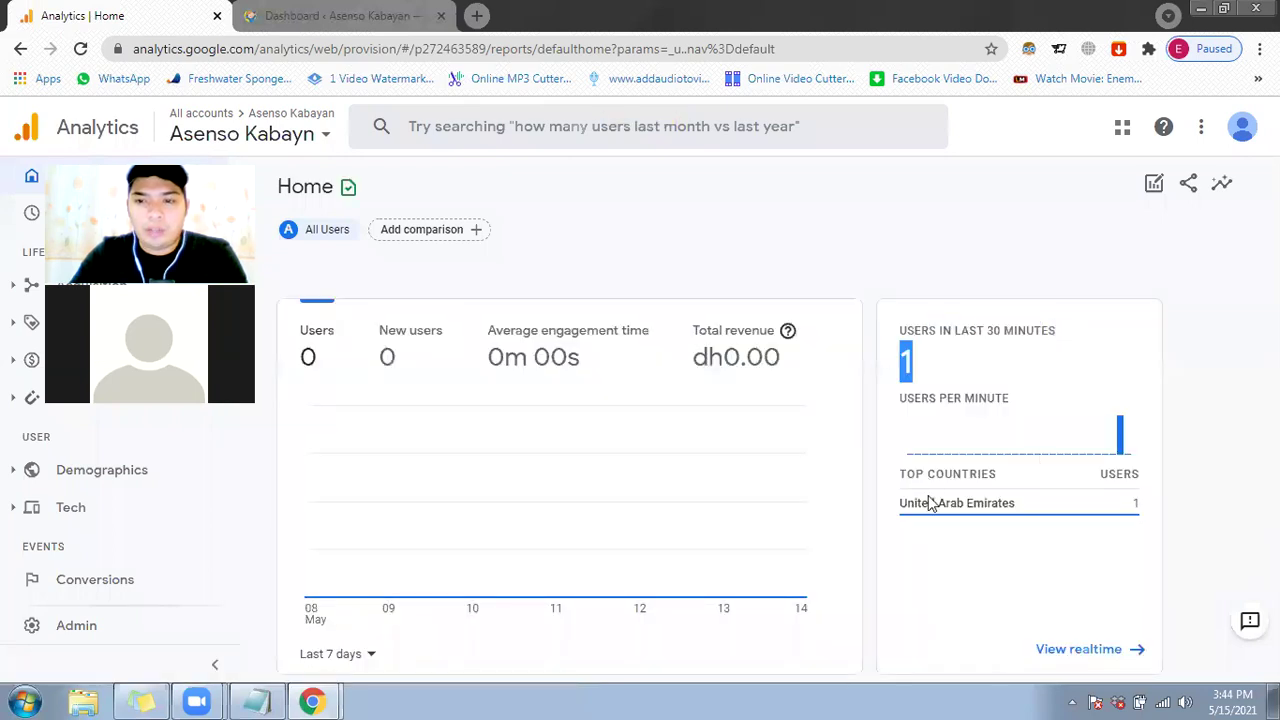
pyautogui.moveTo(958, 507)
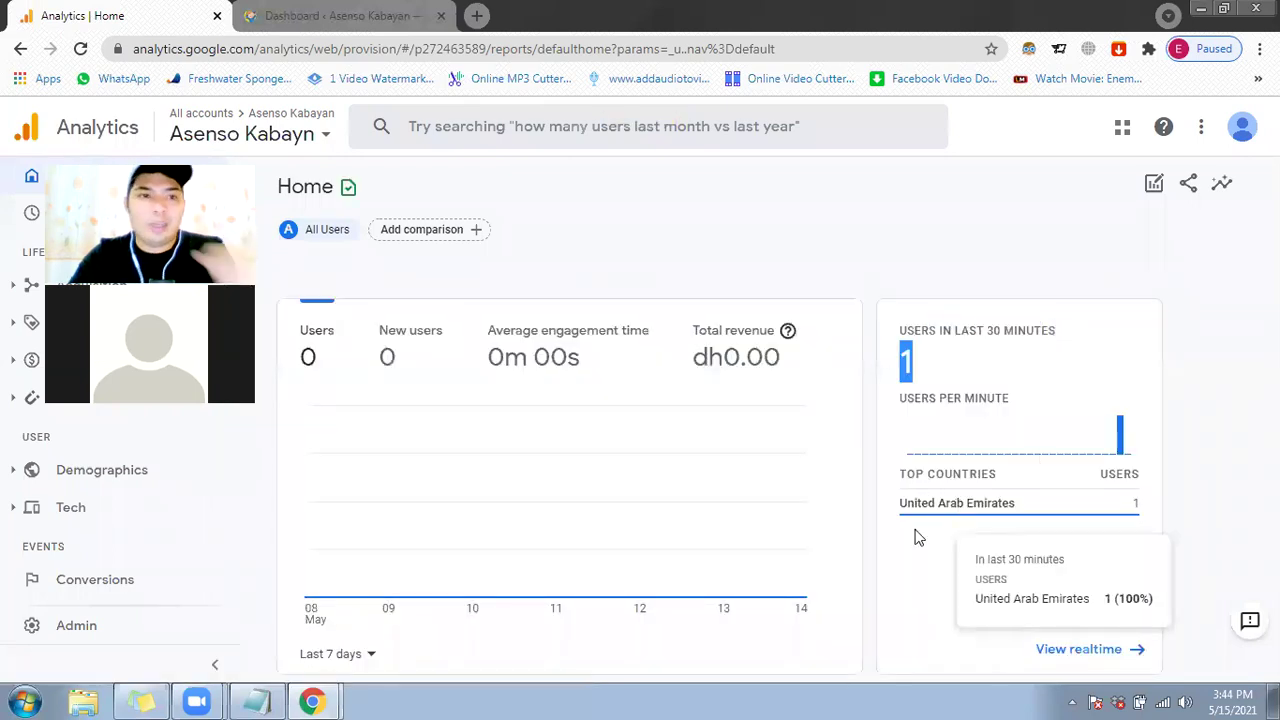
# Step: Switch to the incognito window, highlight the site's base address and return to the Analytics Home report
pyautogui.hotkey('alt', 'Tab')
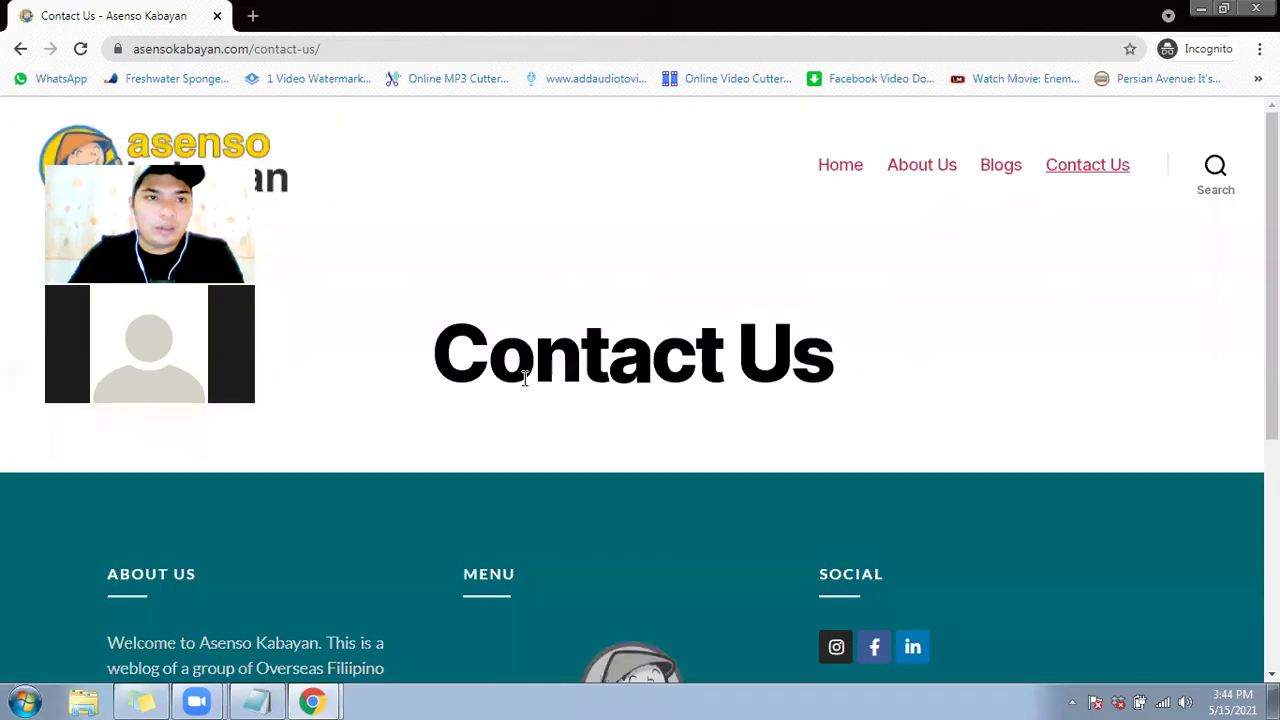
pyautogui.click(257, 49)
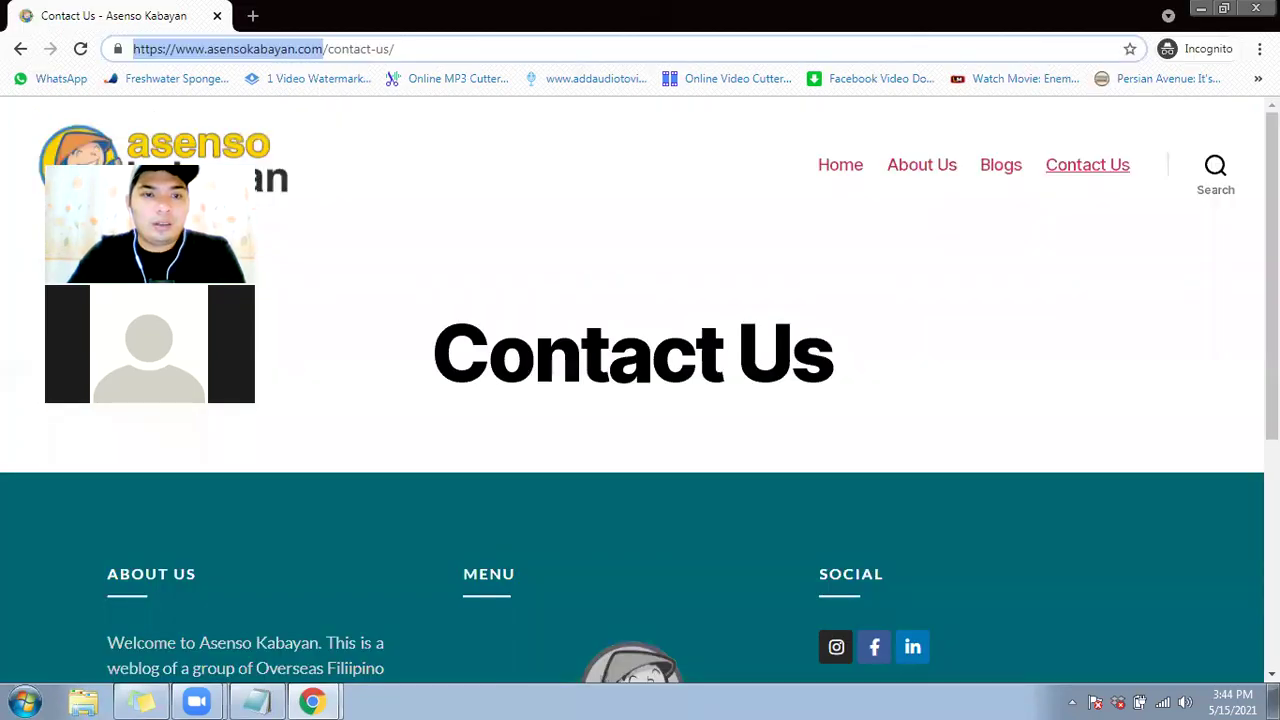
pyautogui.click(392, 296)
pyautogui.hotkey('alt', 'Tab')
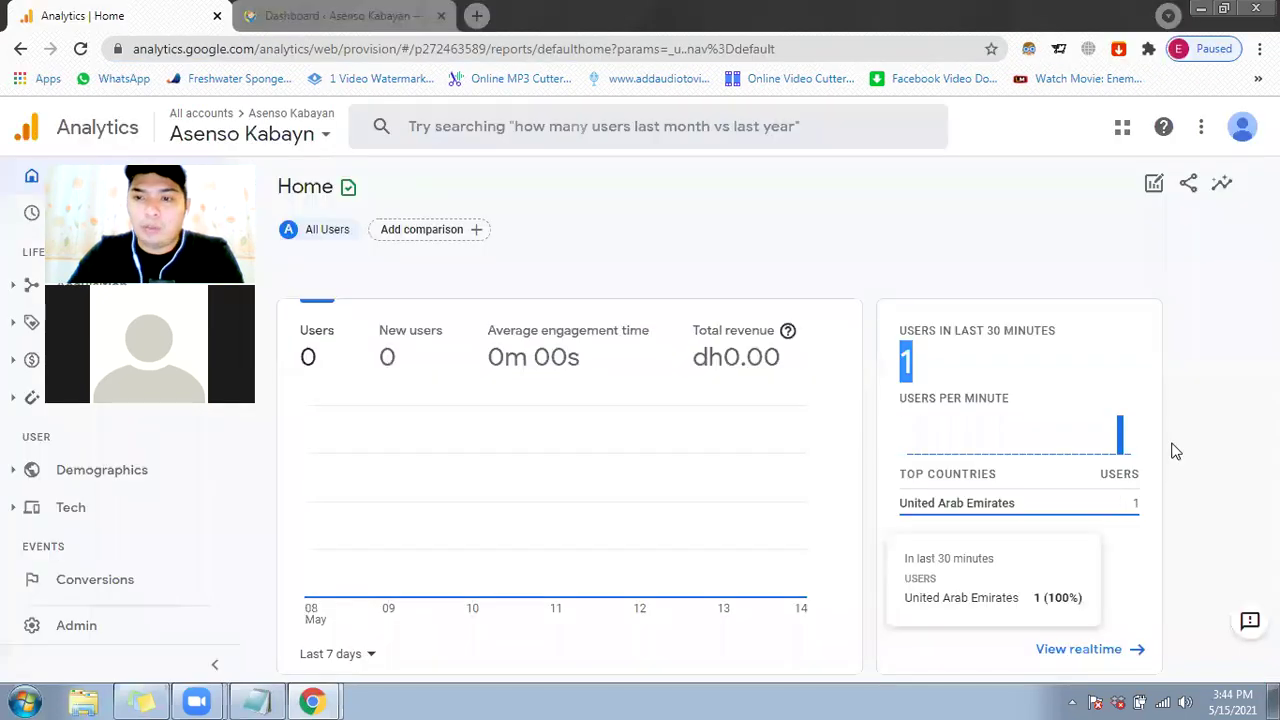
# Step: Reload the Home report and examine the updated users in the last 30 minutes, users per minute and top countries
pyautogui.click(977, 470)
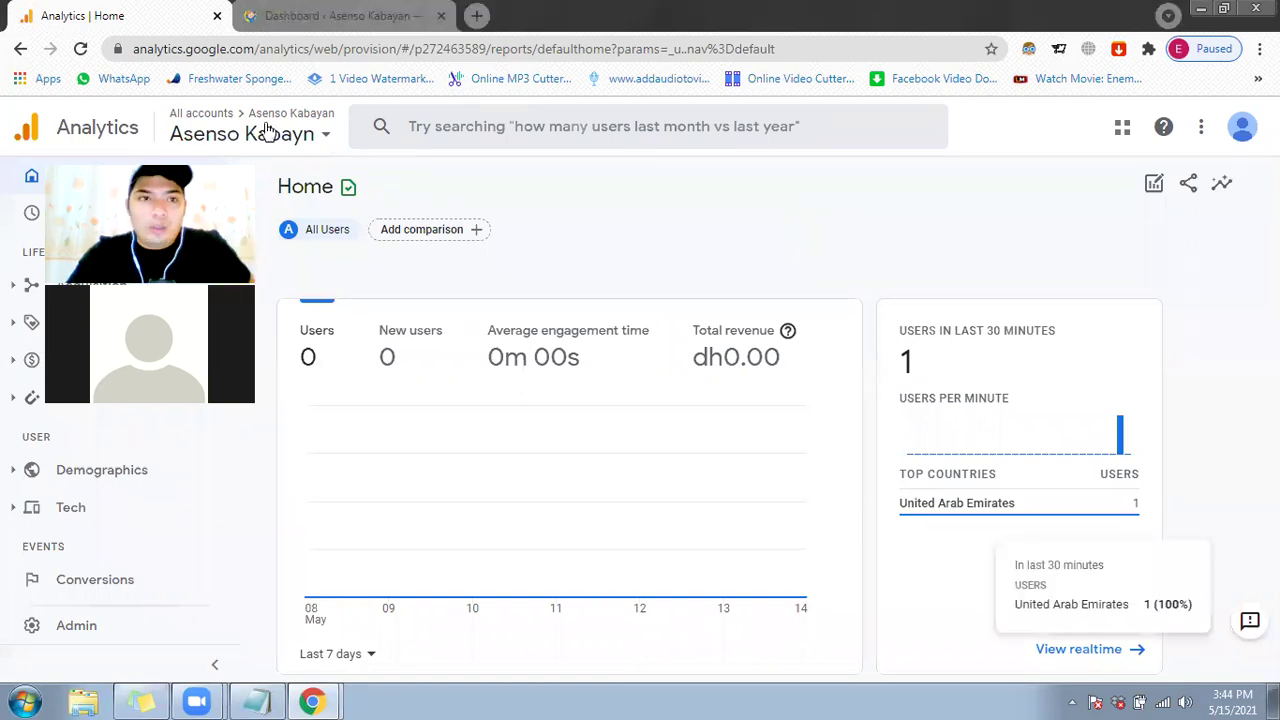
pyautogui.hotkey('alt', 'Tab')
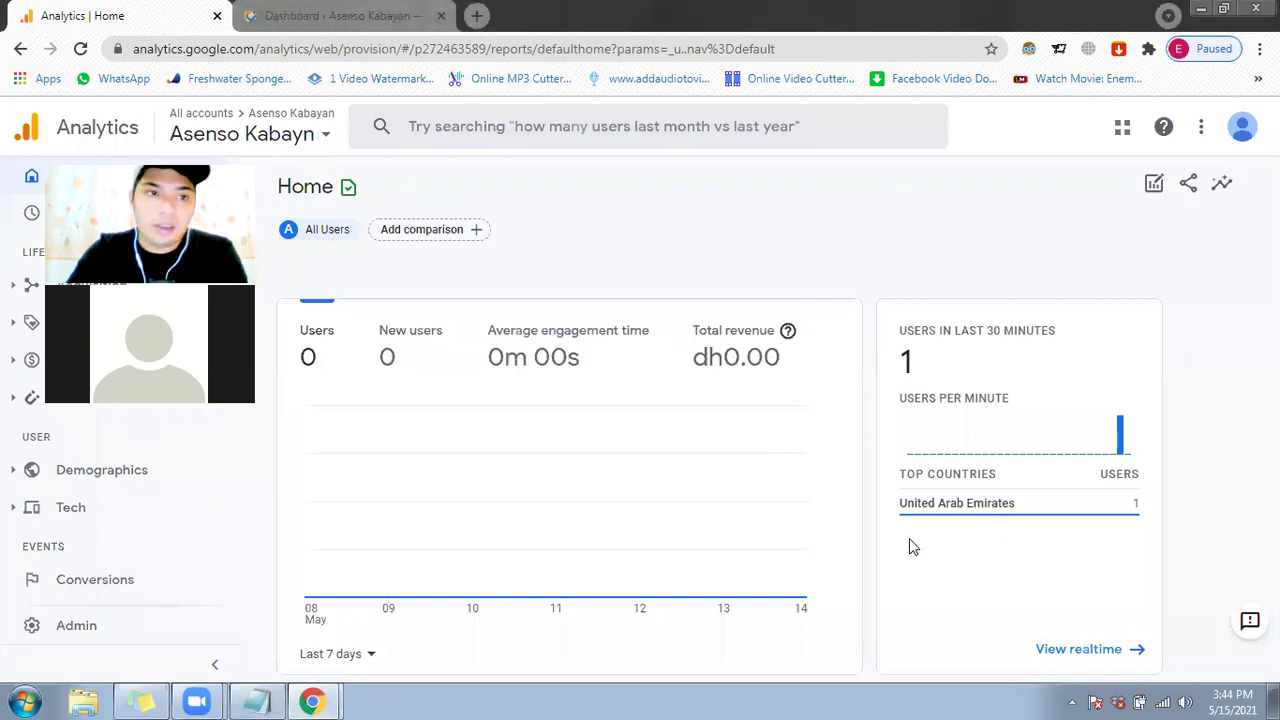
pyautogui.click(1089, 473)
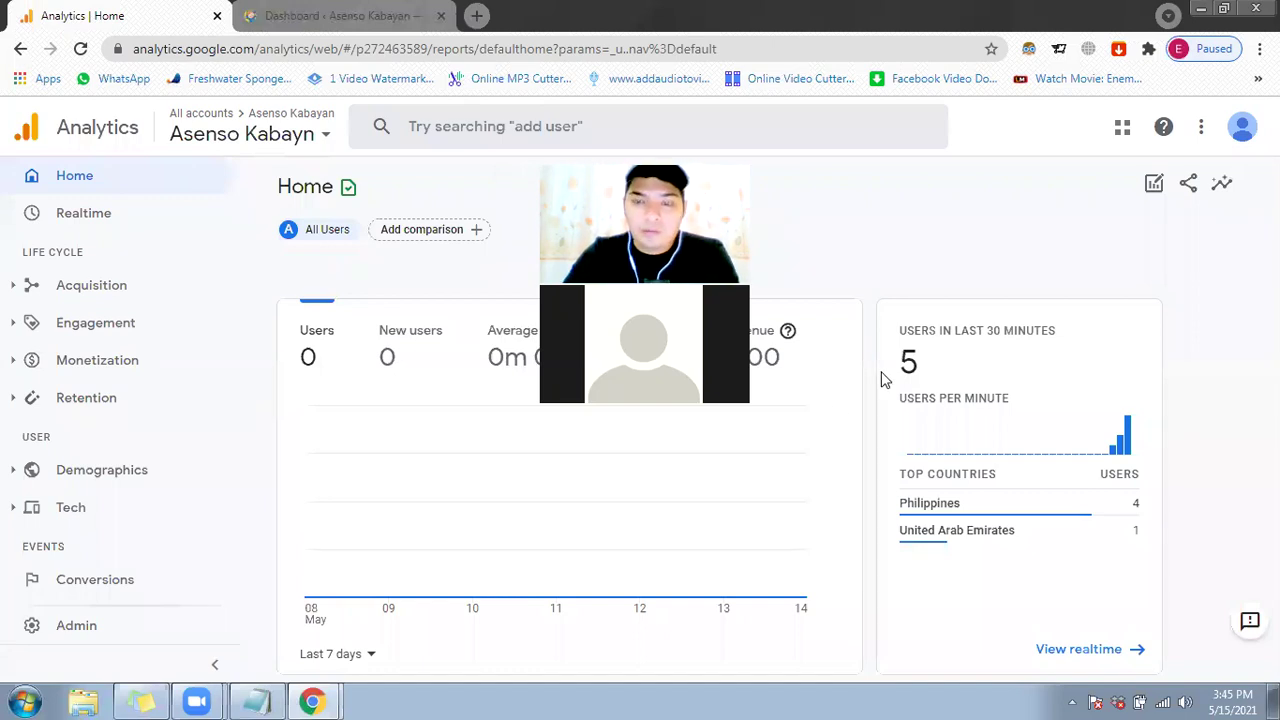
pyautogui.press('F5')
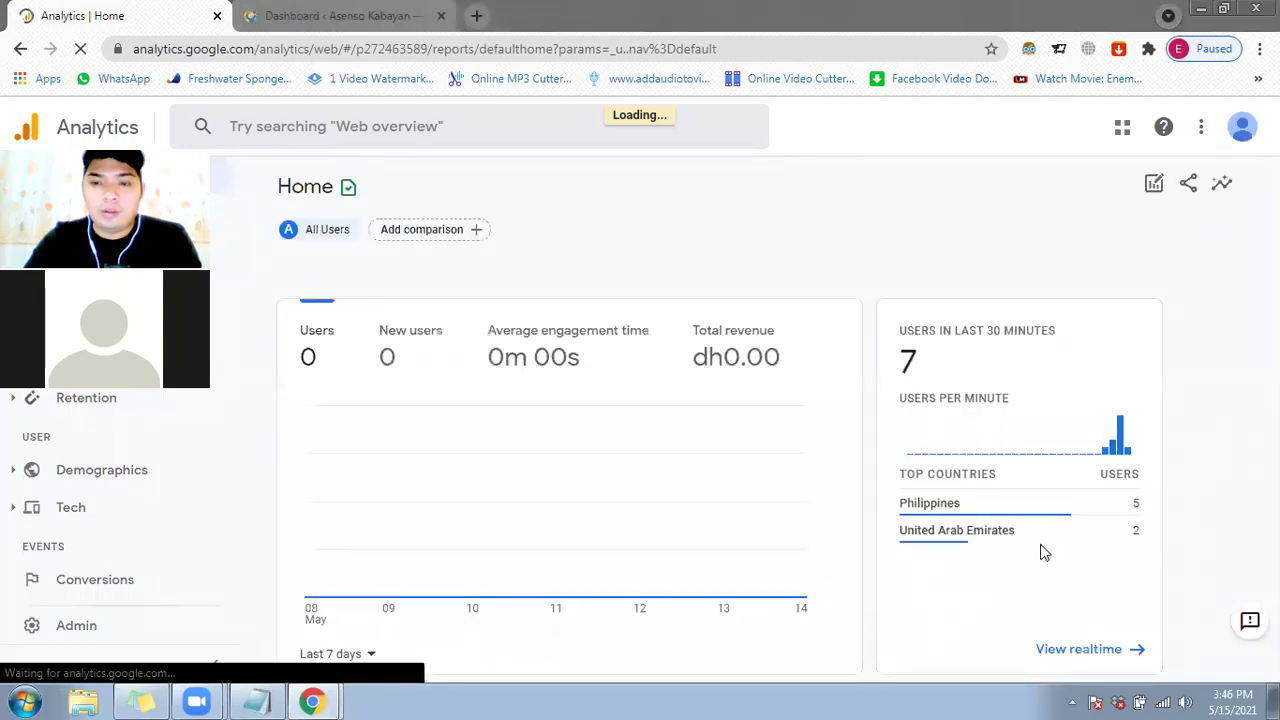
pyautogui.moveTo(1028, 540)
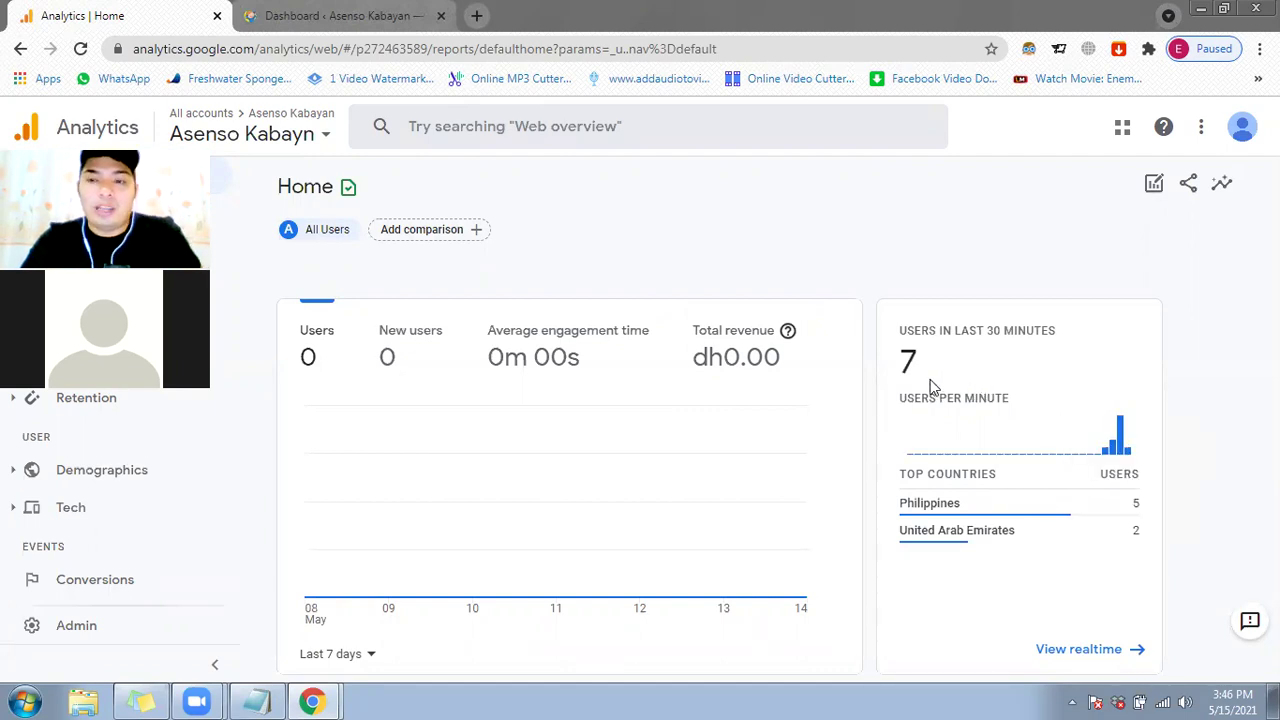
pyautogui.moveTo(950, 453)
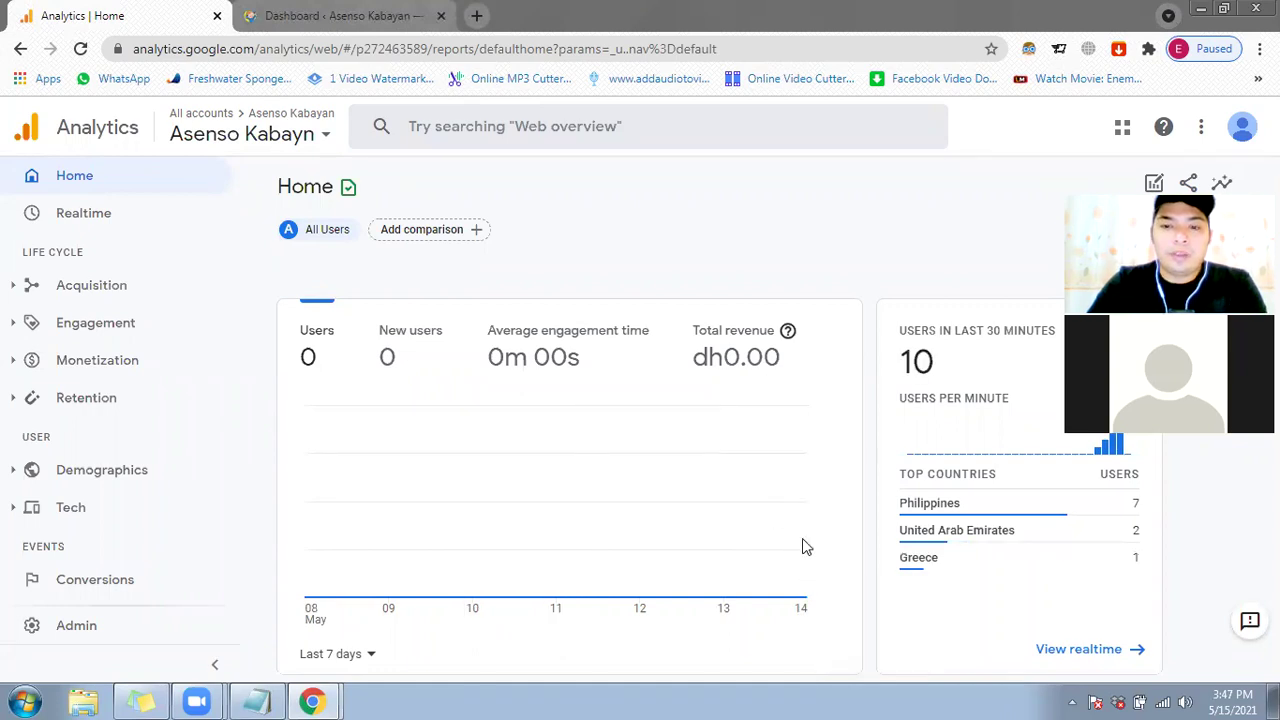
# Step: Open the Home report of the Modernong Kabayan property and display Total revenue in the overview chart
pyautogui.moveTo(806, 596)
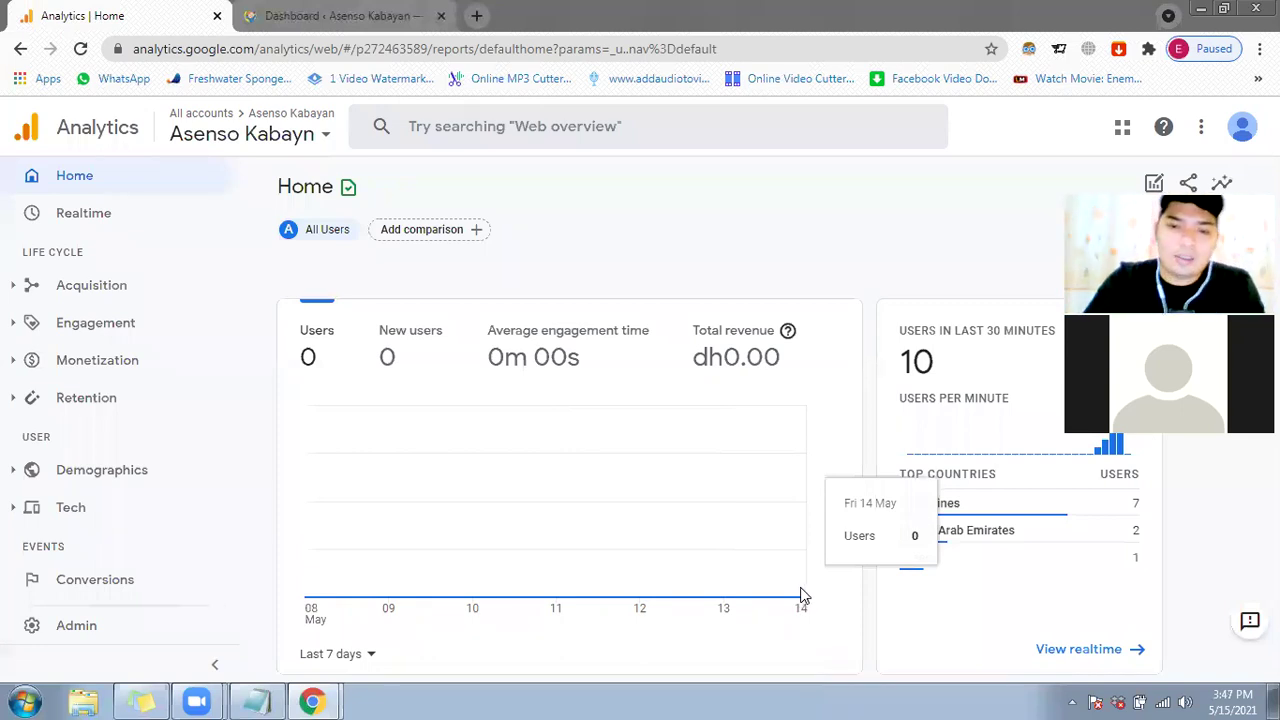
pyautogui.moveTo(561, 597)
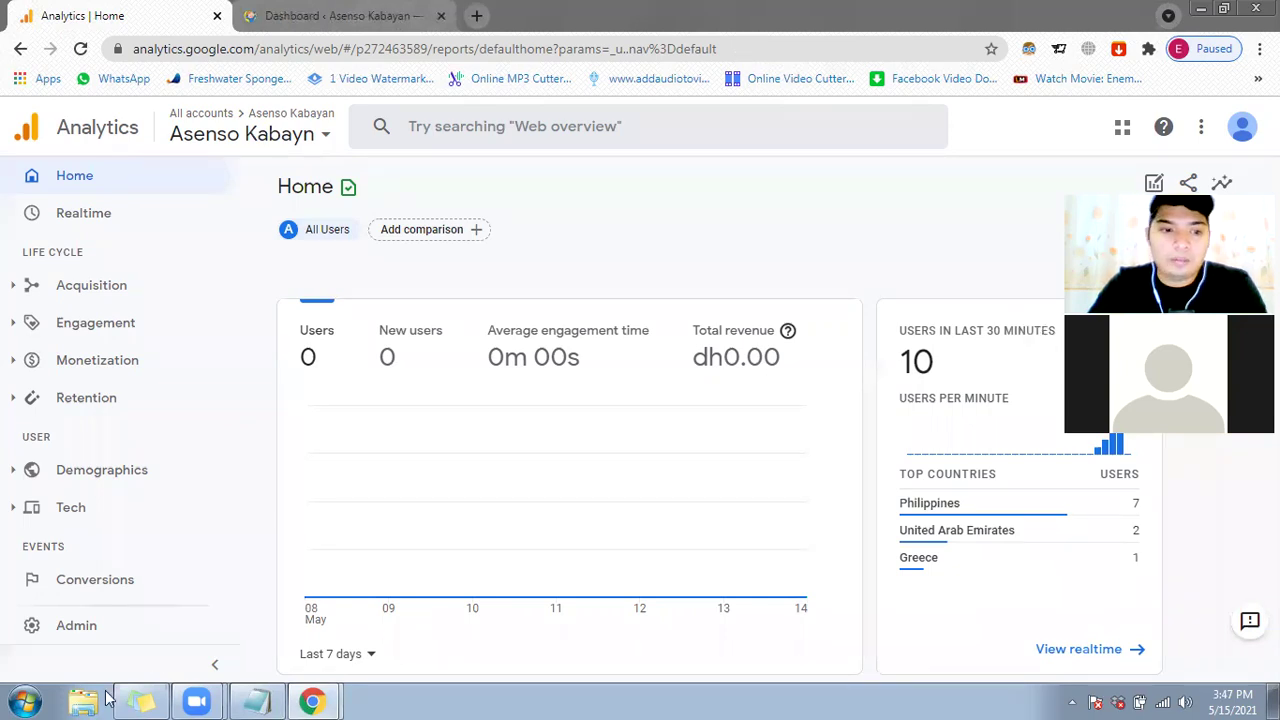
pyautogui.click(114, 177)
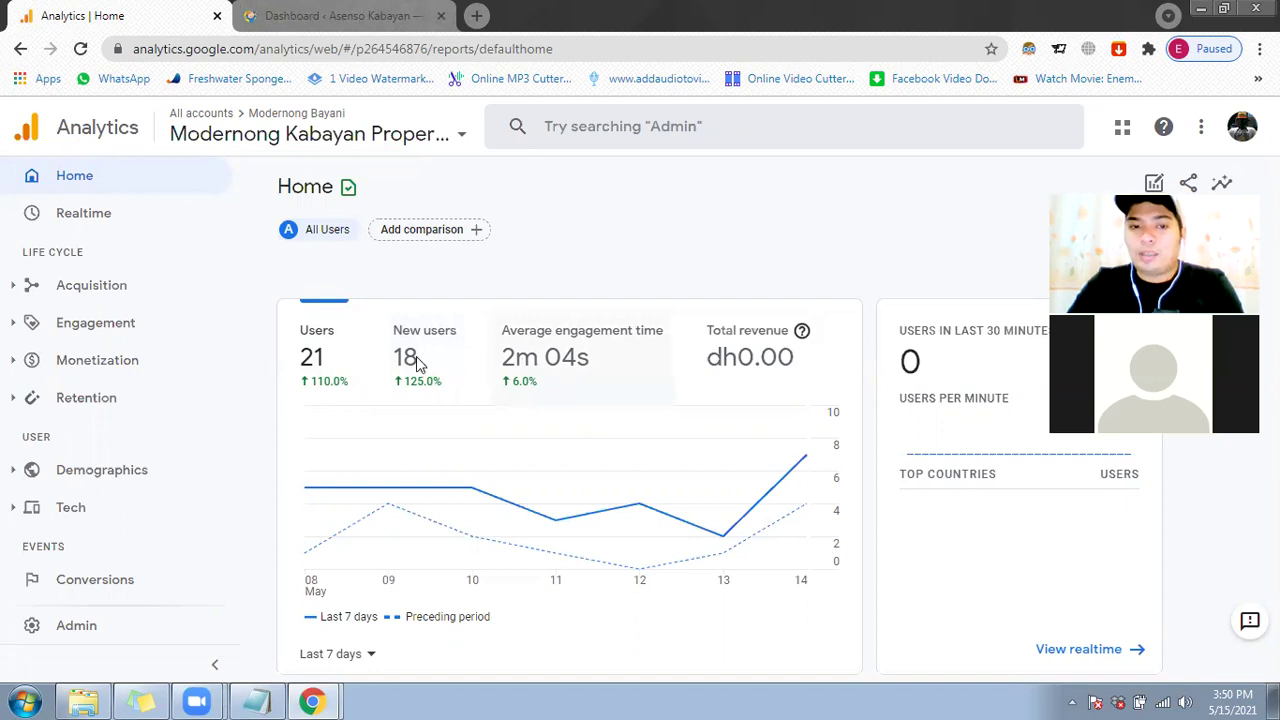
pyautogui.click(740, 356)
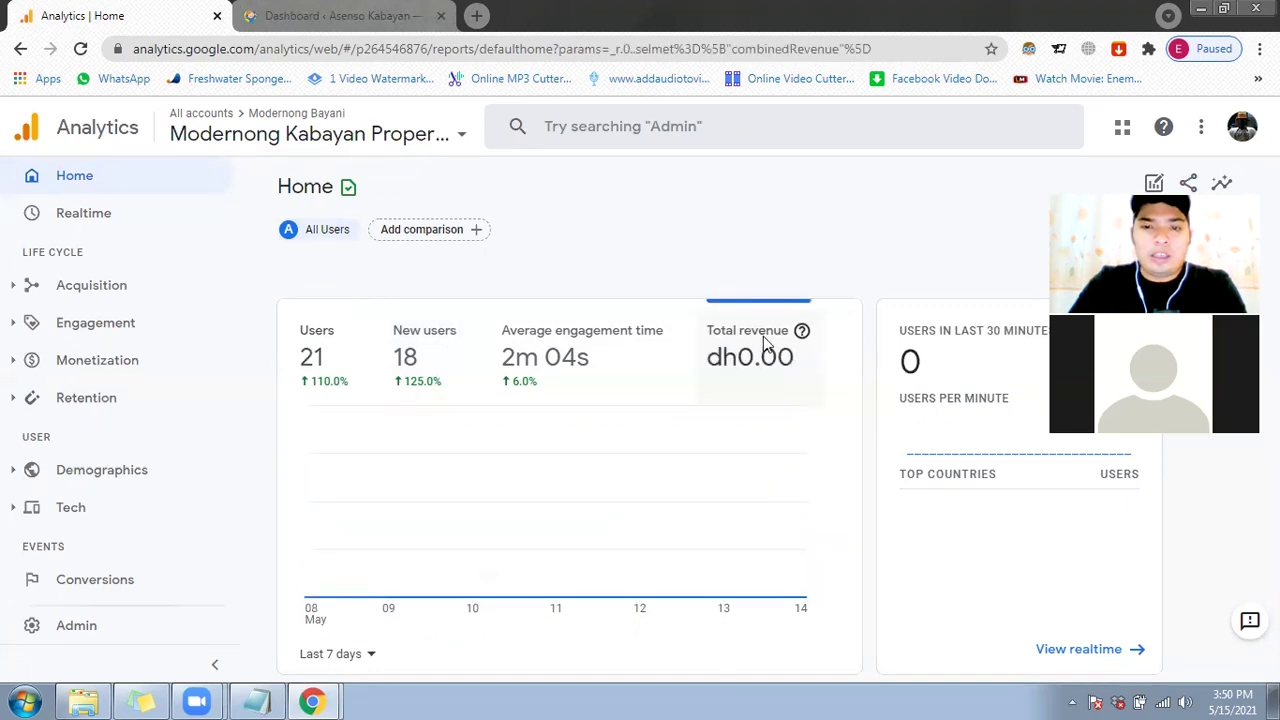
pyautogui.moveTo(802, 333)
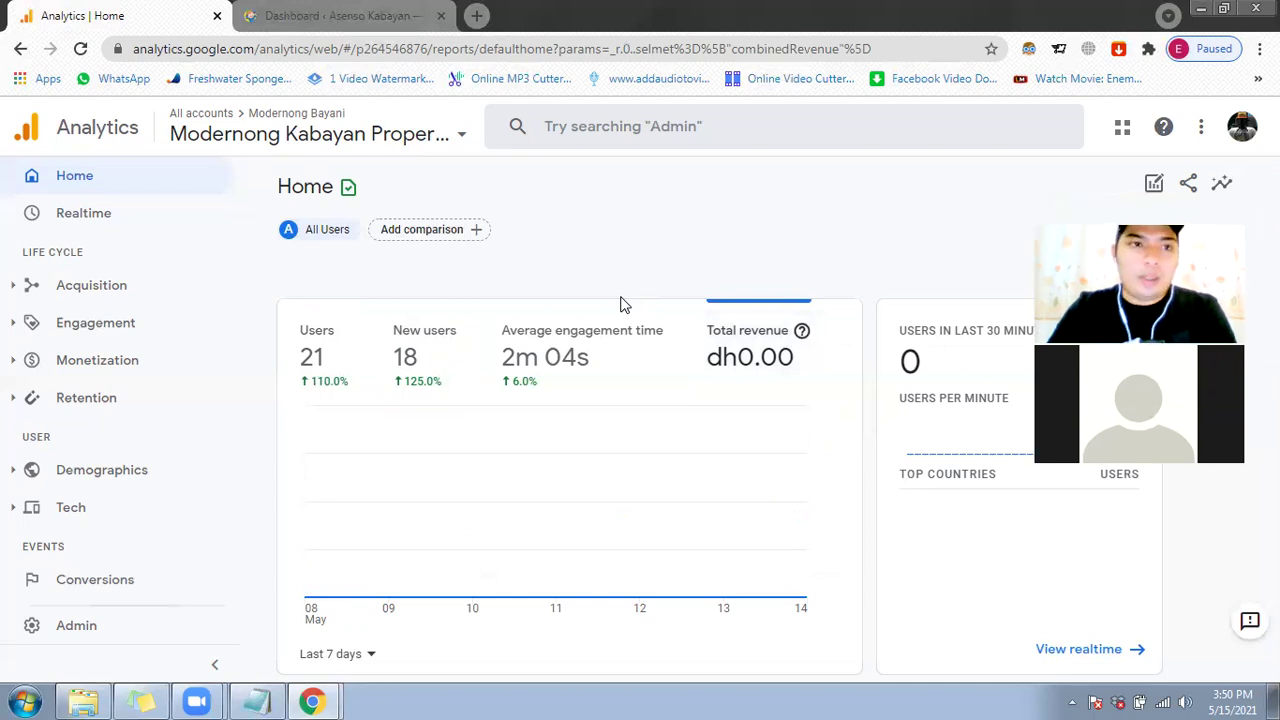
# Step: Open modernongbayani.com in a new browser tab
pyautogui.hotkey('ctrl', 't')
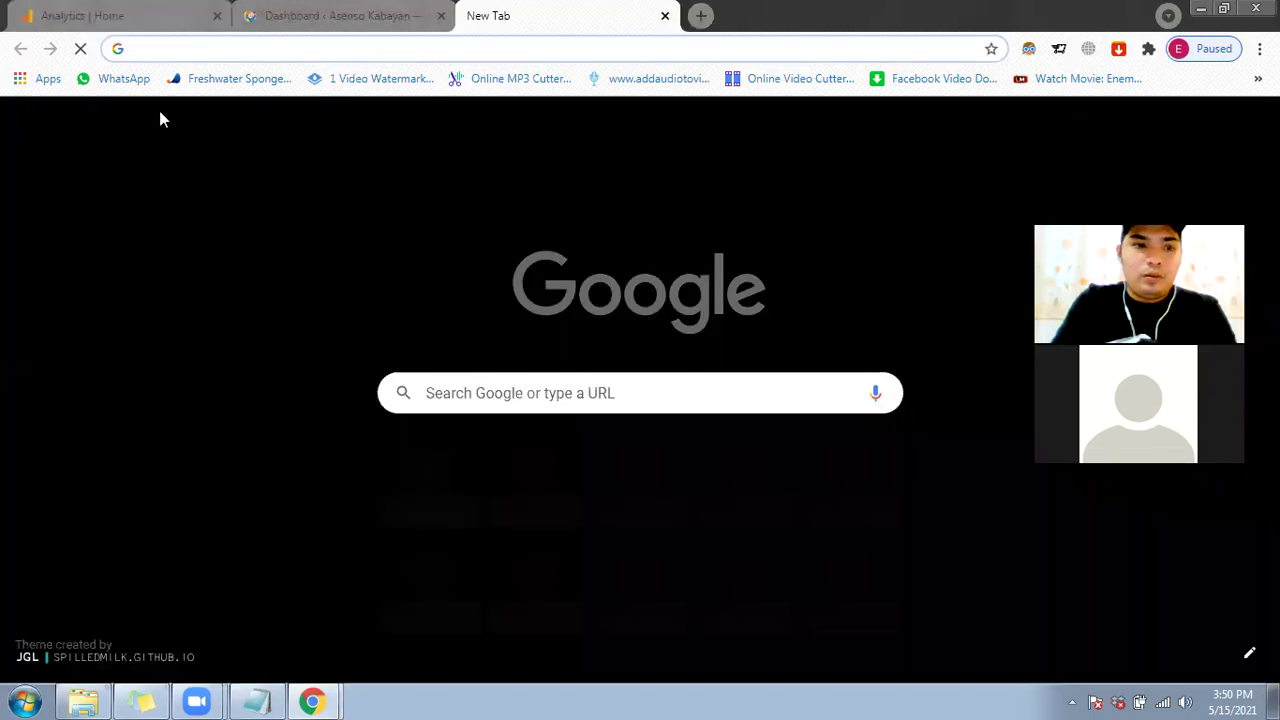
pyautogui.write('modernongbayan')
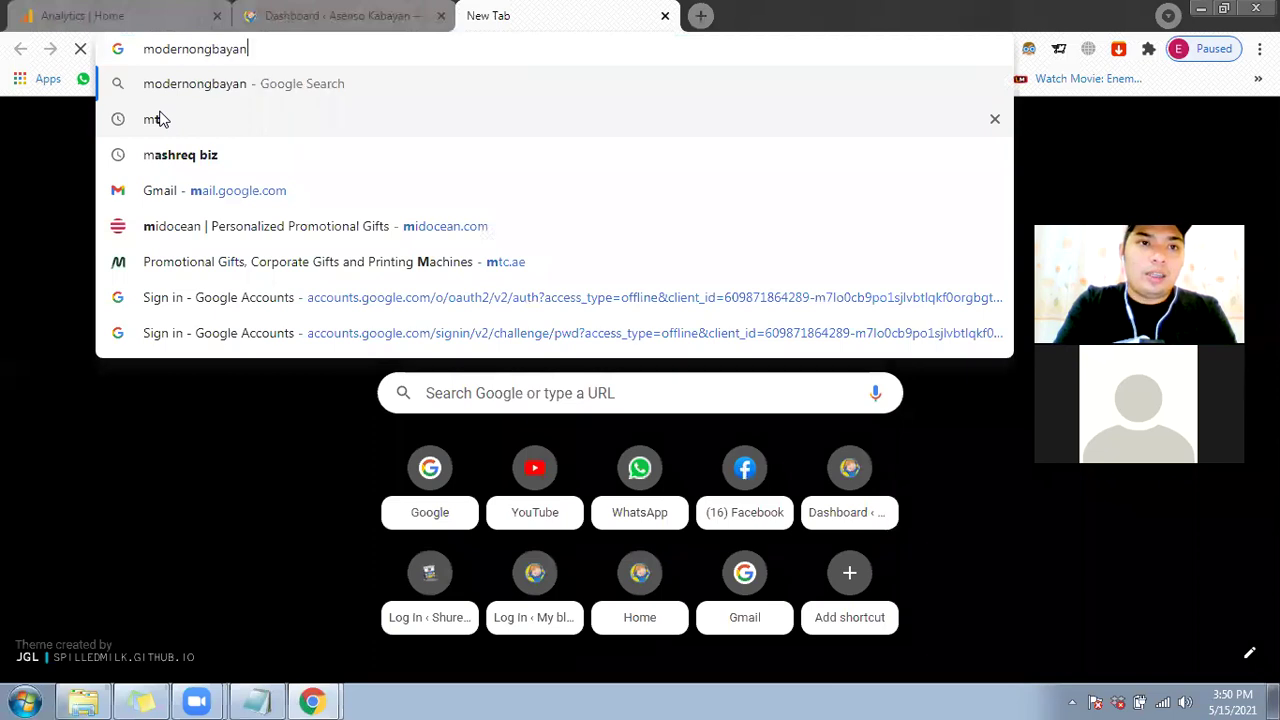
pyautogui.write('i.com')
pyautogui.press('Return')
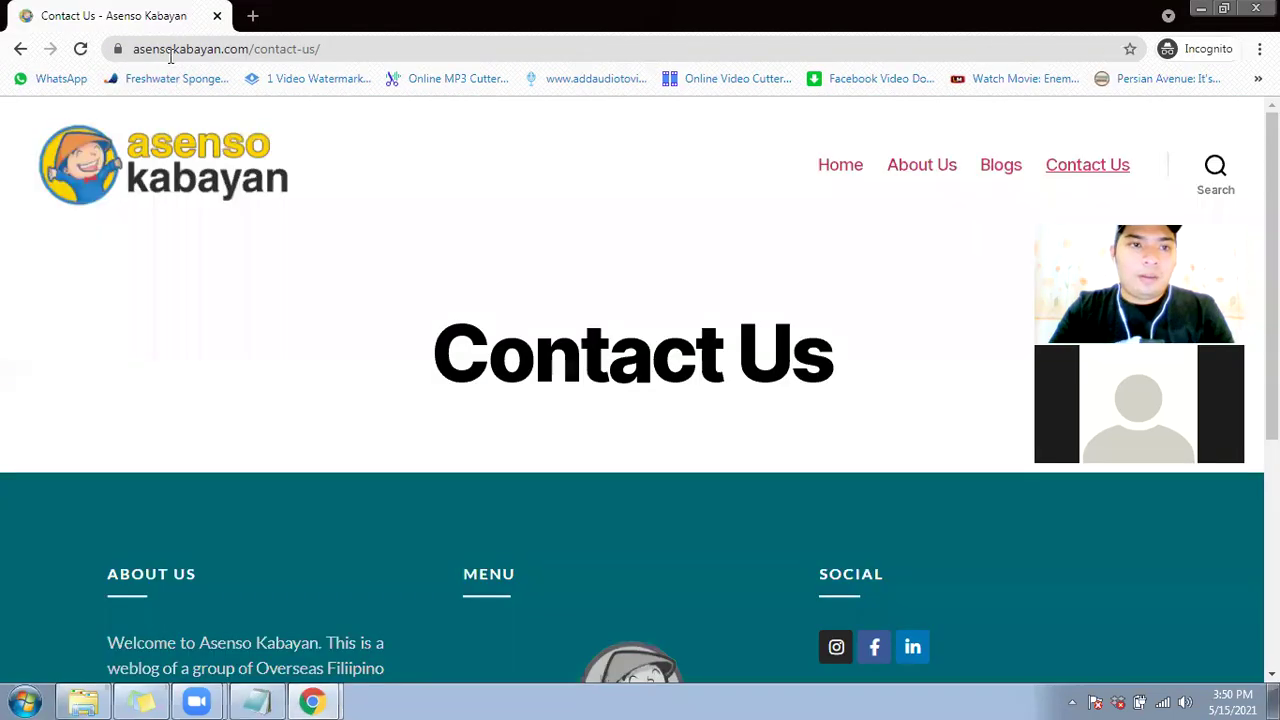
# Step: Load modernongbayani.com in the incognito window and browse its home page
pyautogui.click(170, 49)
pyautogui.write('moder')
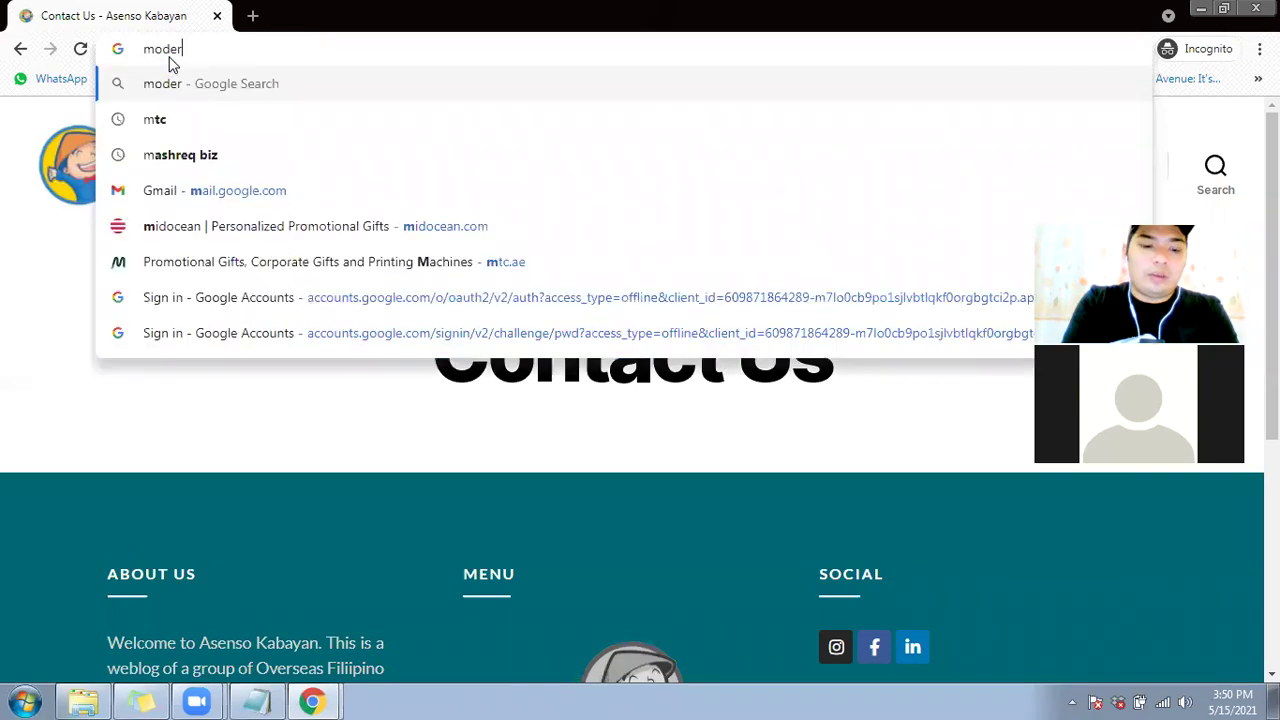
pyautogui.write('non')
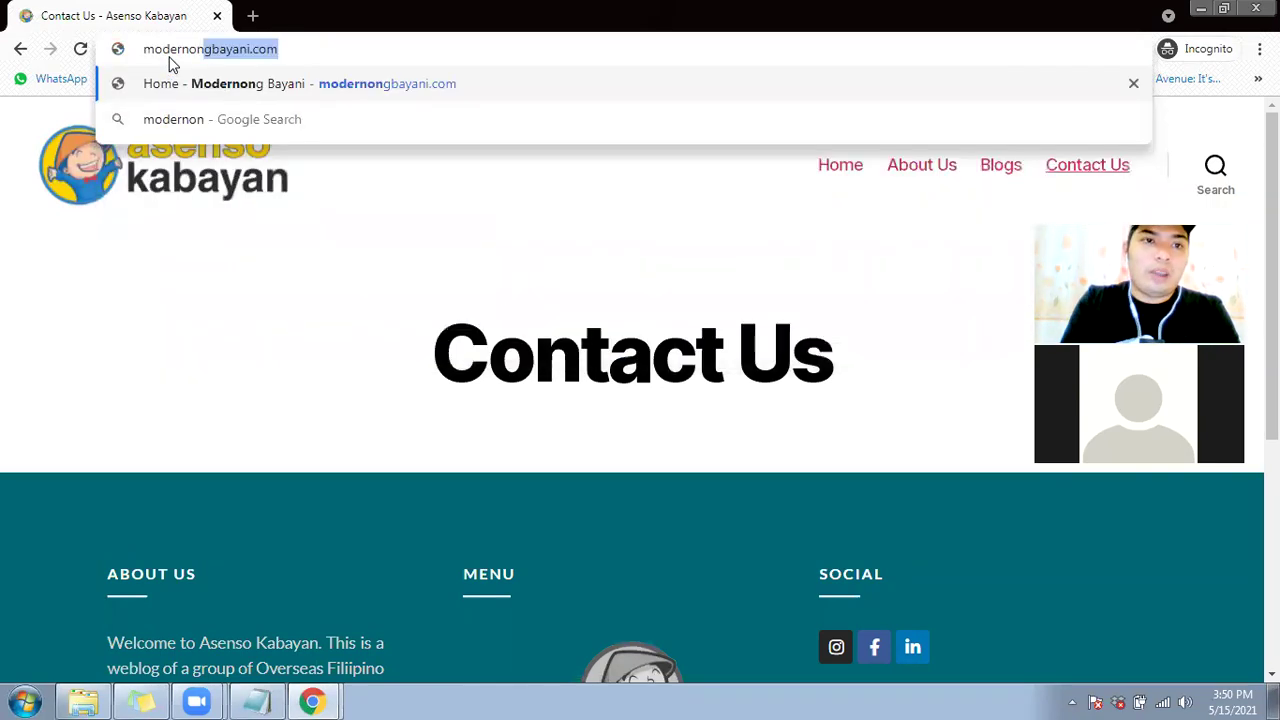
pyautogui.press('Return')
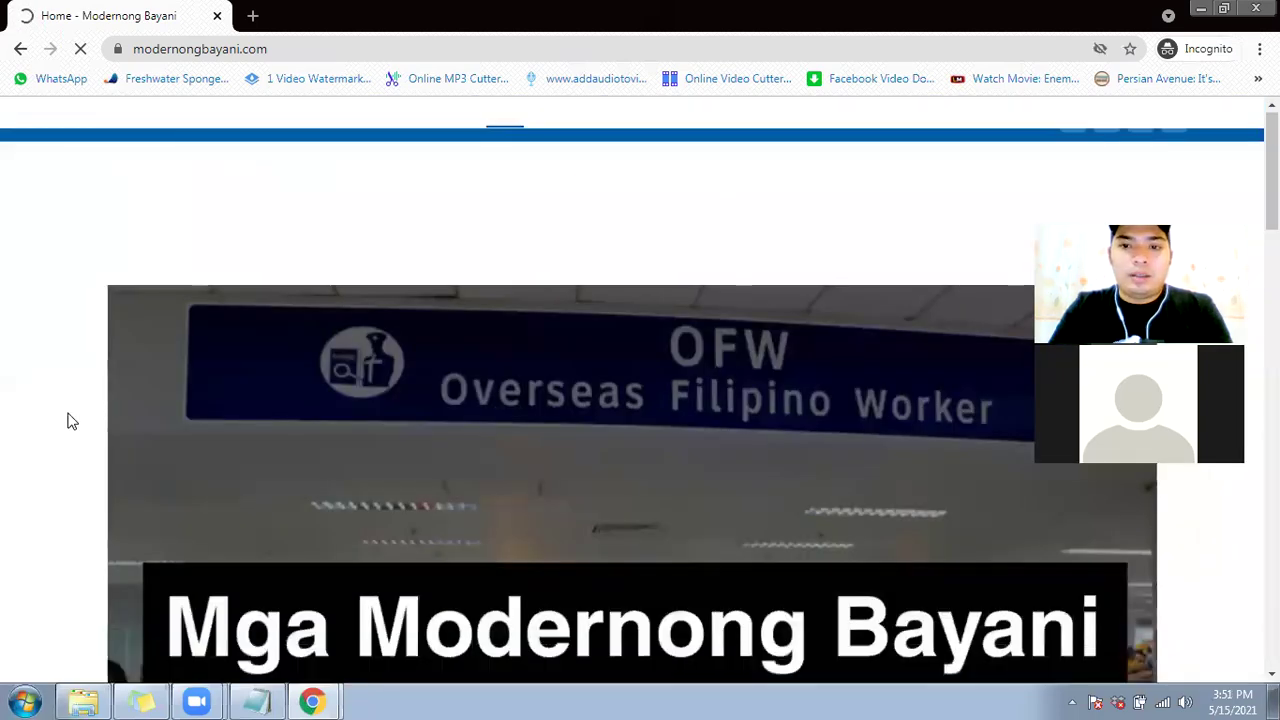
pyautogui.scroll(-5, 68, 421)
pyautogui.scroll(-1, 160, 489)
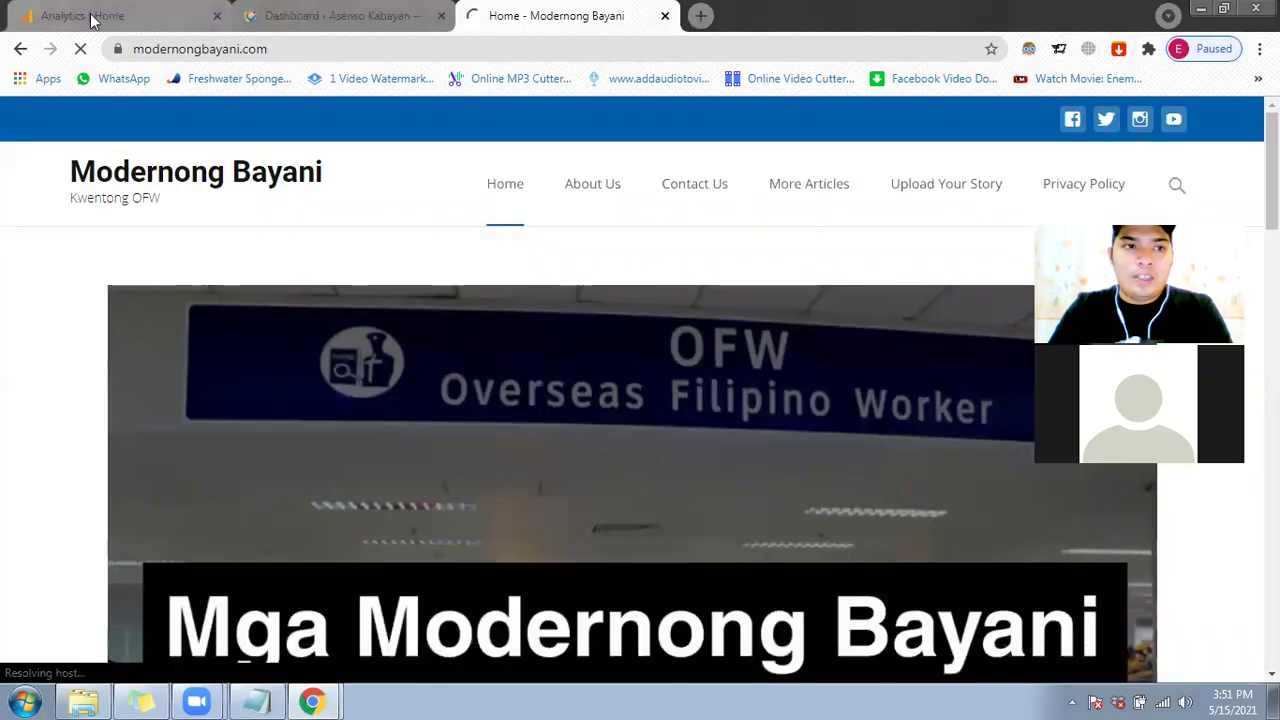
# Step: Check the users in the last 30 minutes in Analytics, browse the incognito site's articles again and return to the report
pyautogui.hotkey('ctrl', '1')
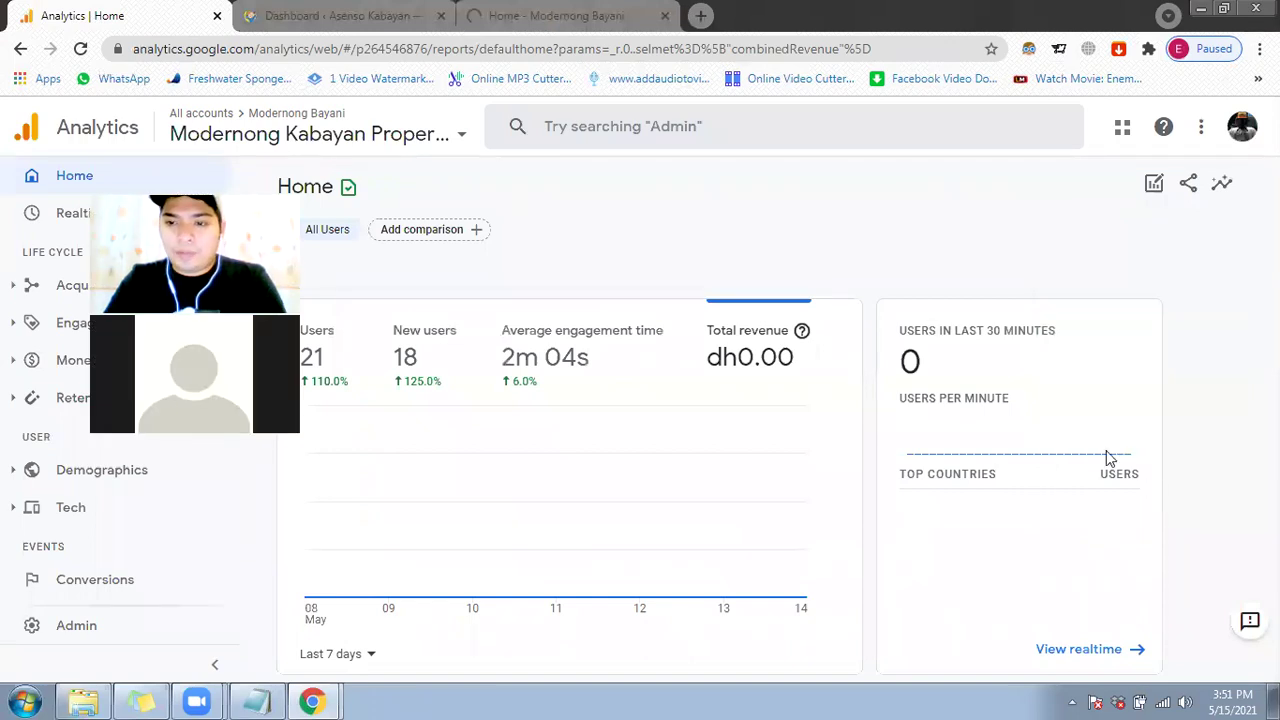
pyautogui.hotkey('alt', 'Tab')
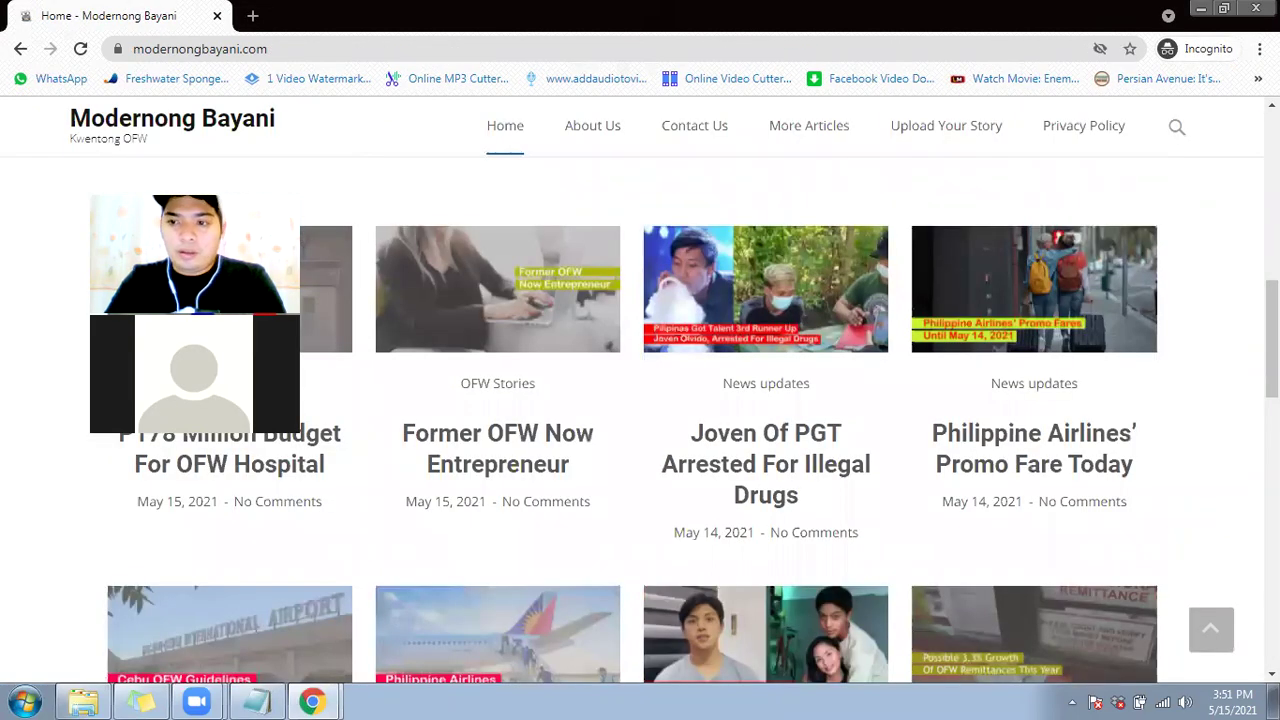
pyautogui.scroll(-1, 1238, 390)
pyautogui.scroll(3, 1230, 438)
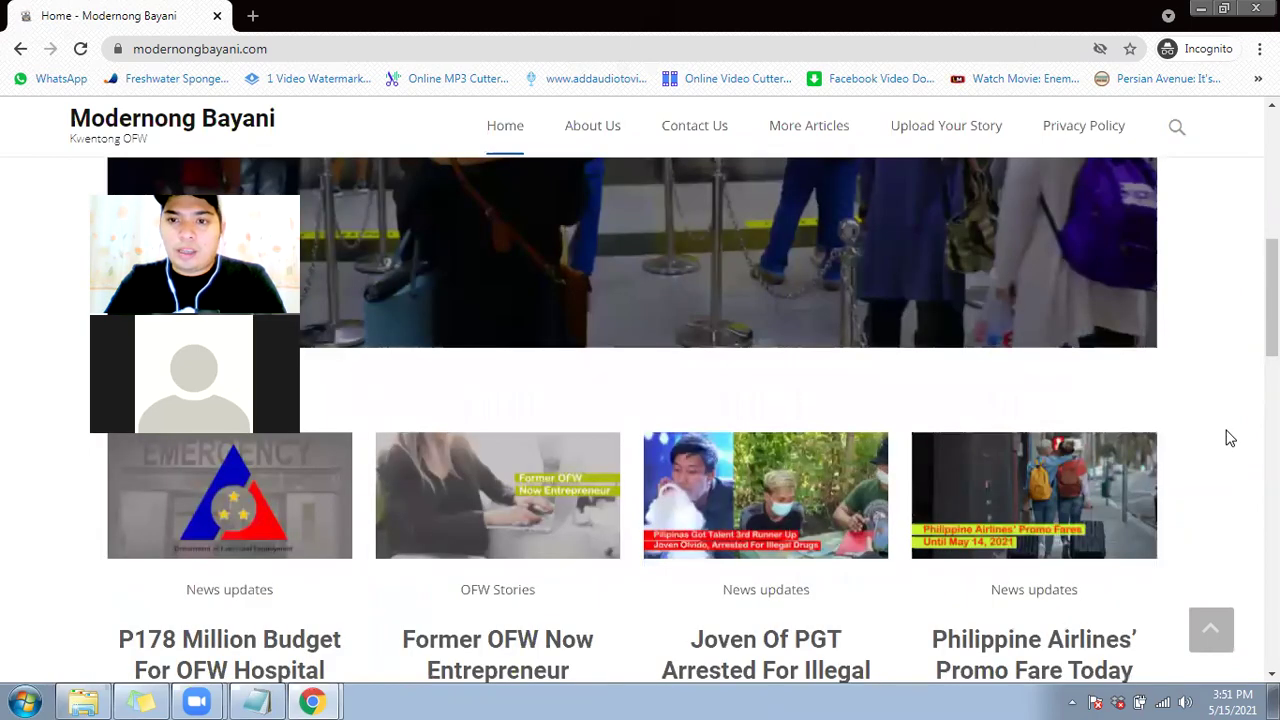
pyautogui.scroll(-5, 1232, 438)
pyautogui.hotkey('alt', 'Tab')
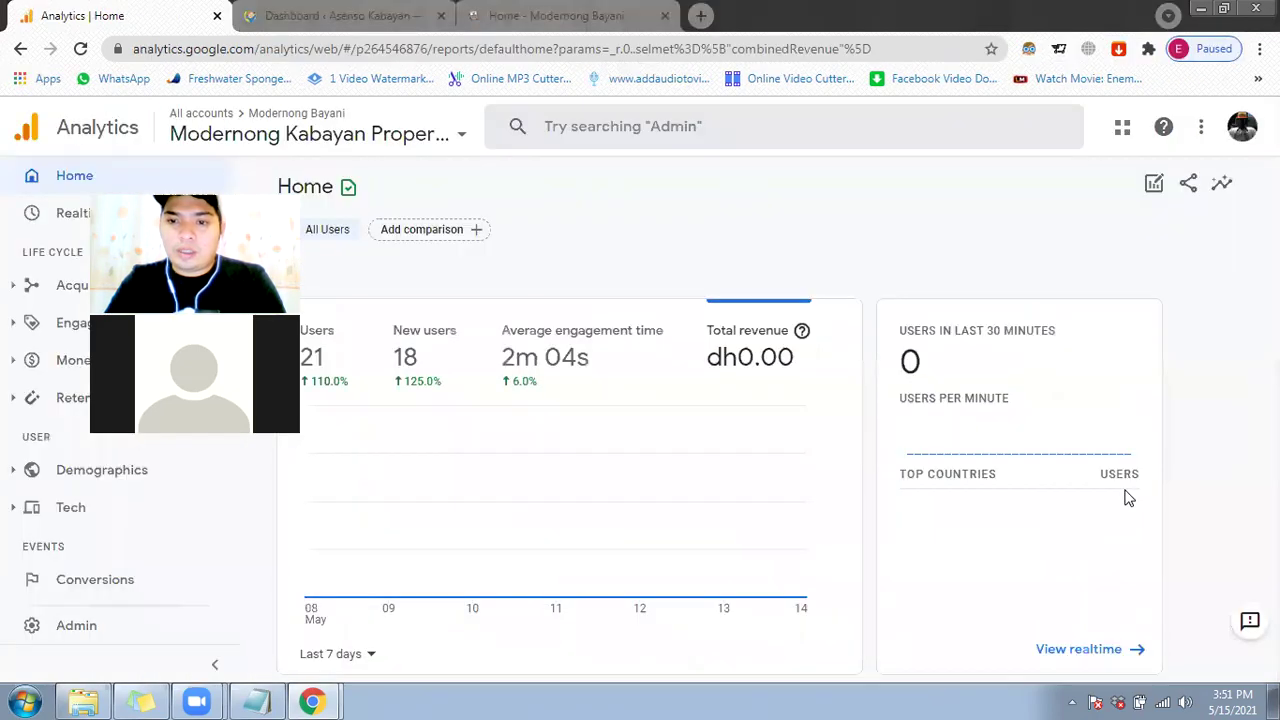
# Step: Open the Modernong Bayani site's About Us page in the incognito window and recheck the Analytics Home report
pyautogui.hotkey('alt', 'Tab')
pyautogui.scroll(5, 973, 188)
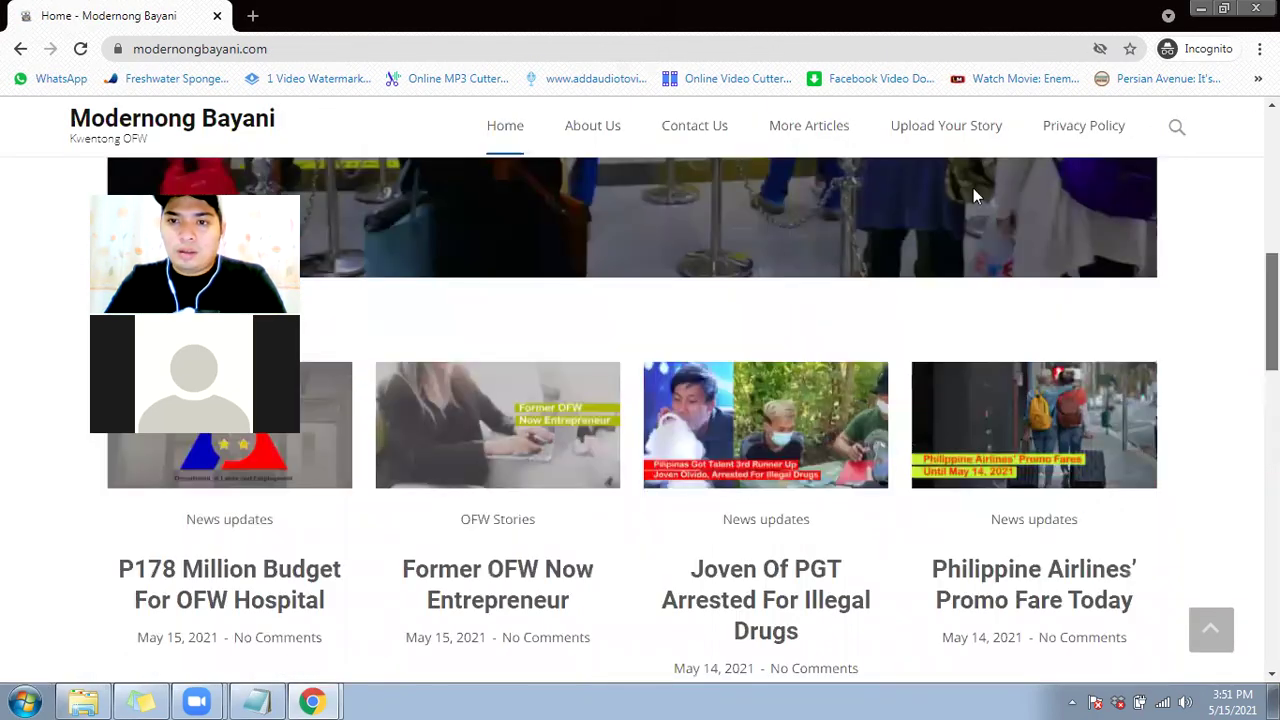
pyautogui.scroll(1, 840, 135)
pyautogui.click(600, 127)
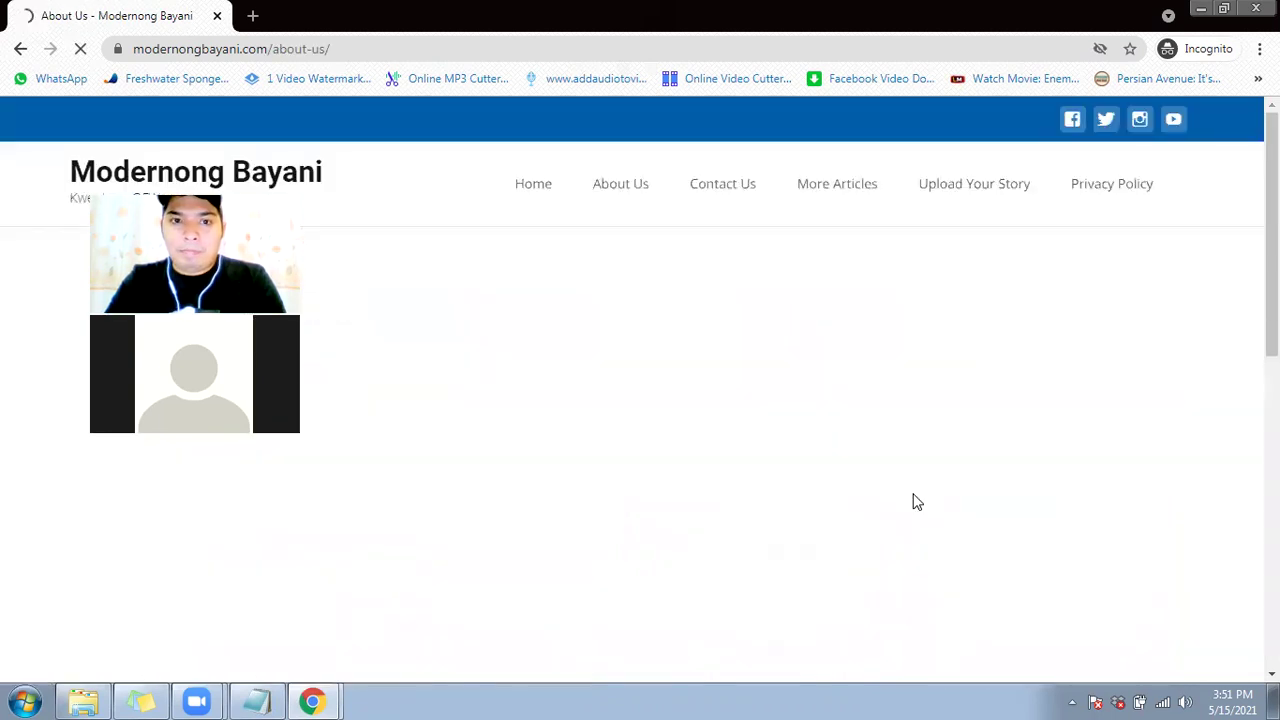
pyautogui.hotkey('alt', 'Tab')
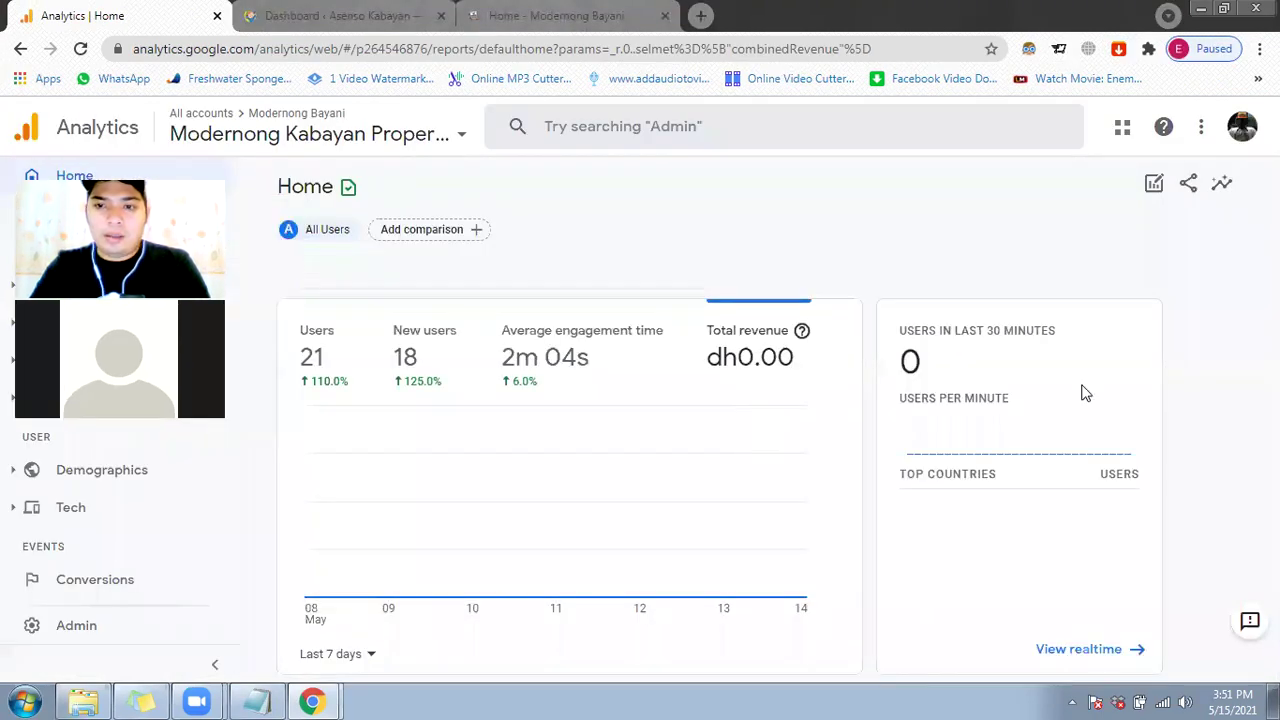
# Step: Reload the About Us page and examine the users in the last 30 minutes and top countries in Analytics
pyautogui.hotkey('alt', 'Tab')
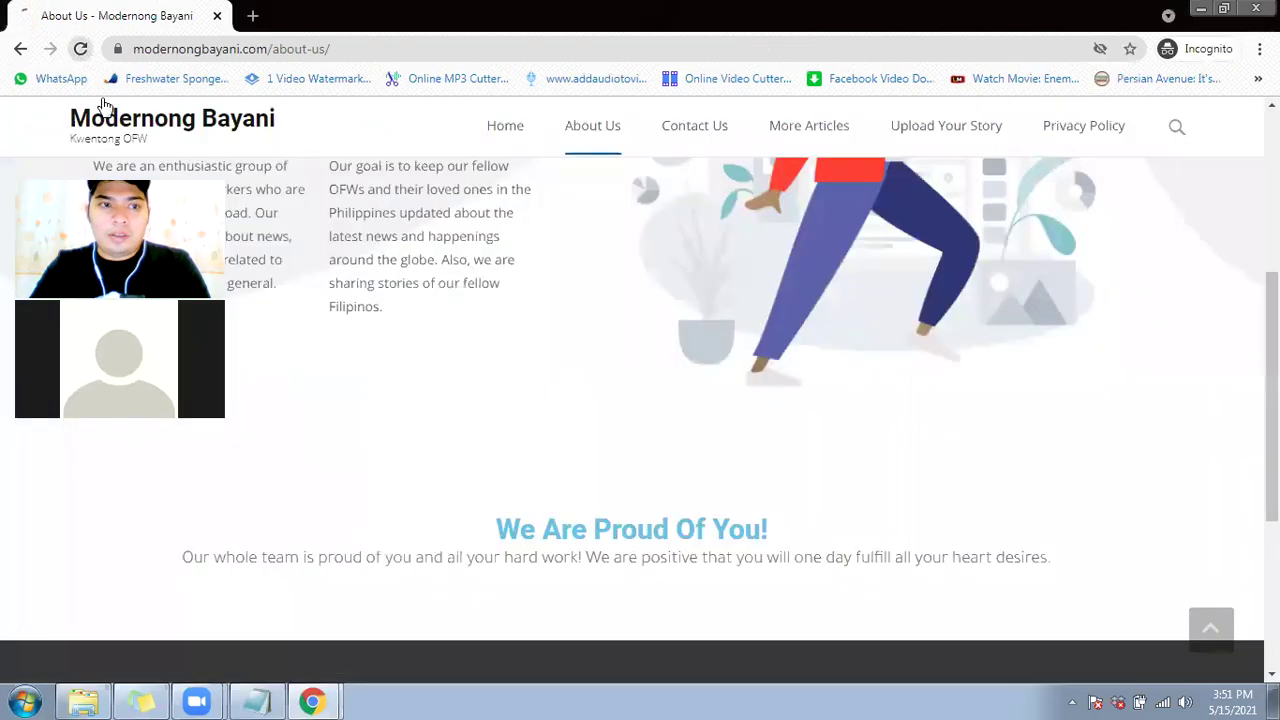
pyautogui.click(103, 103)
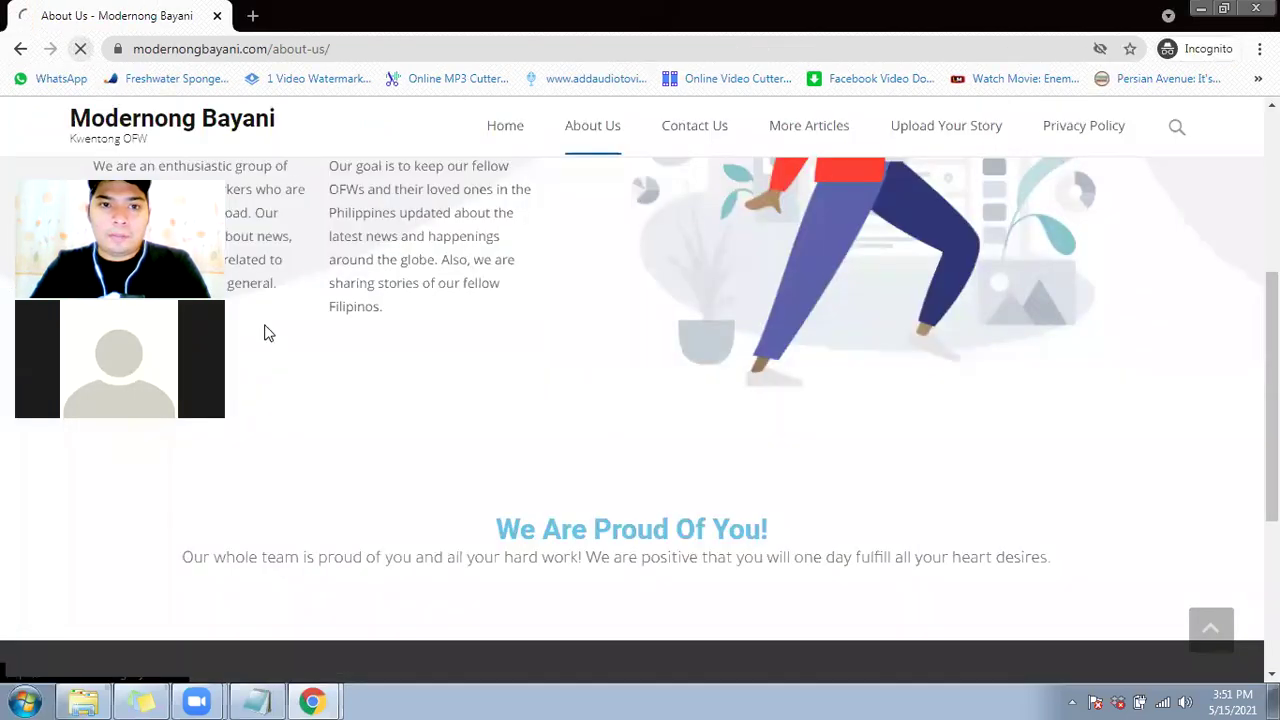
pyautogui.hotkey('alt', 'Tab')
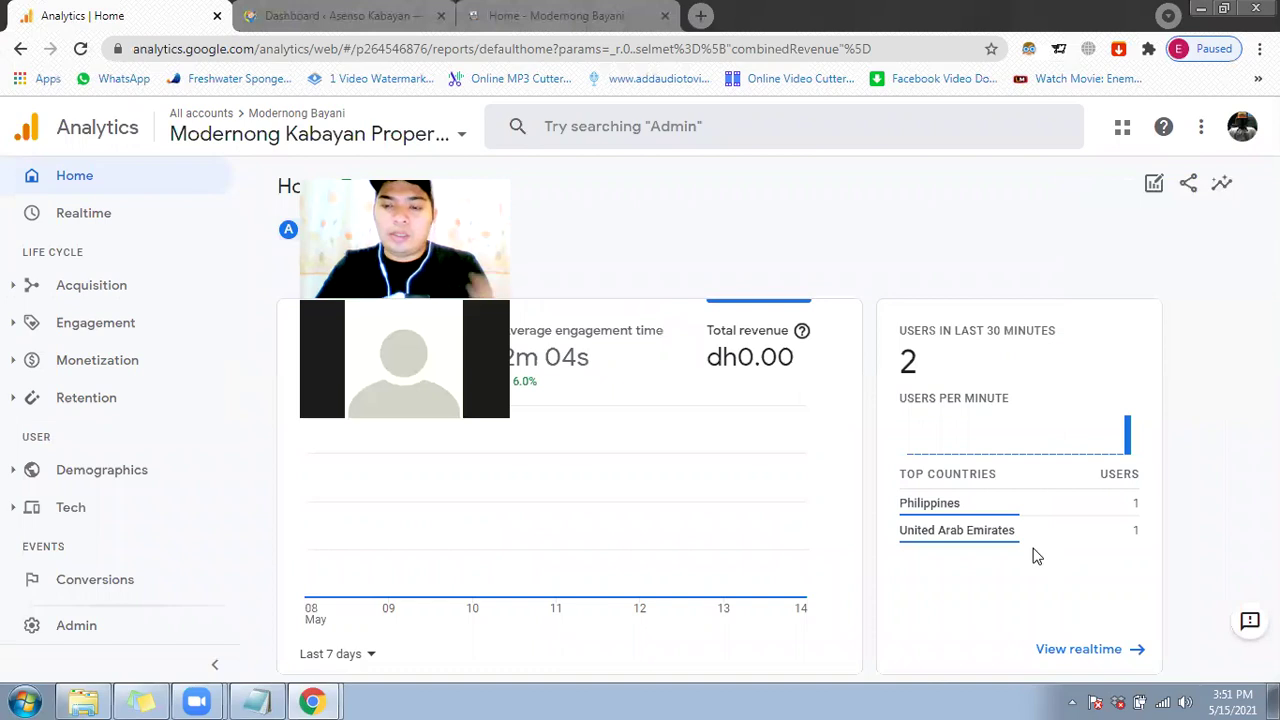
pyautogui.moveTo(956, 504)
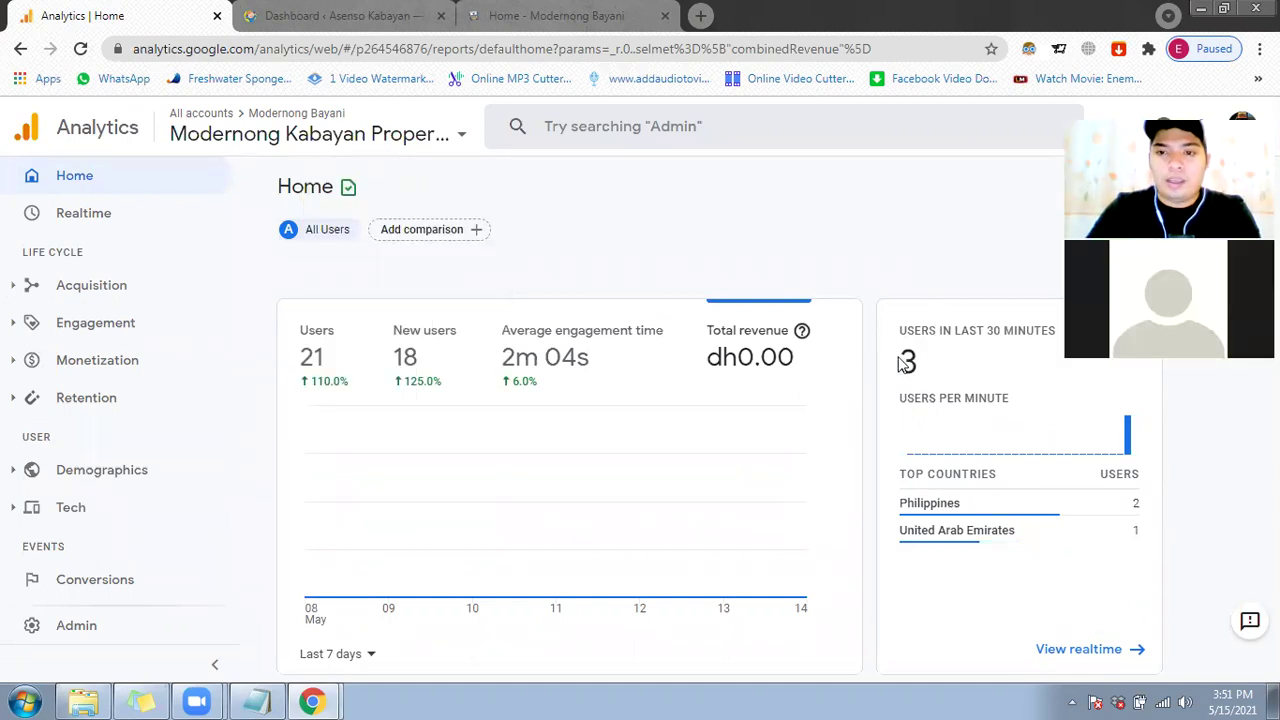
# Step: Set the Home overview chart's date range to Last 28 days and inspect its daily total revenue
pyautogui.scroll(-2, 838, 255)
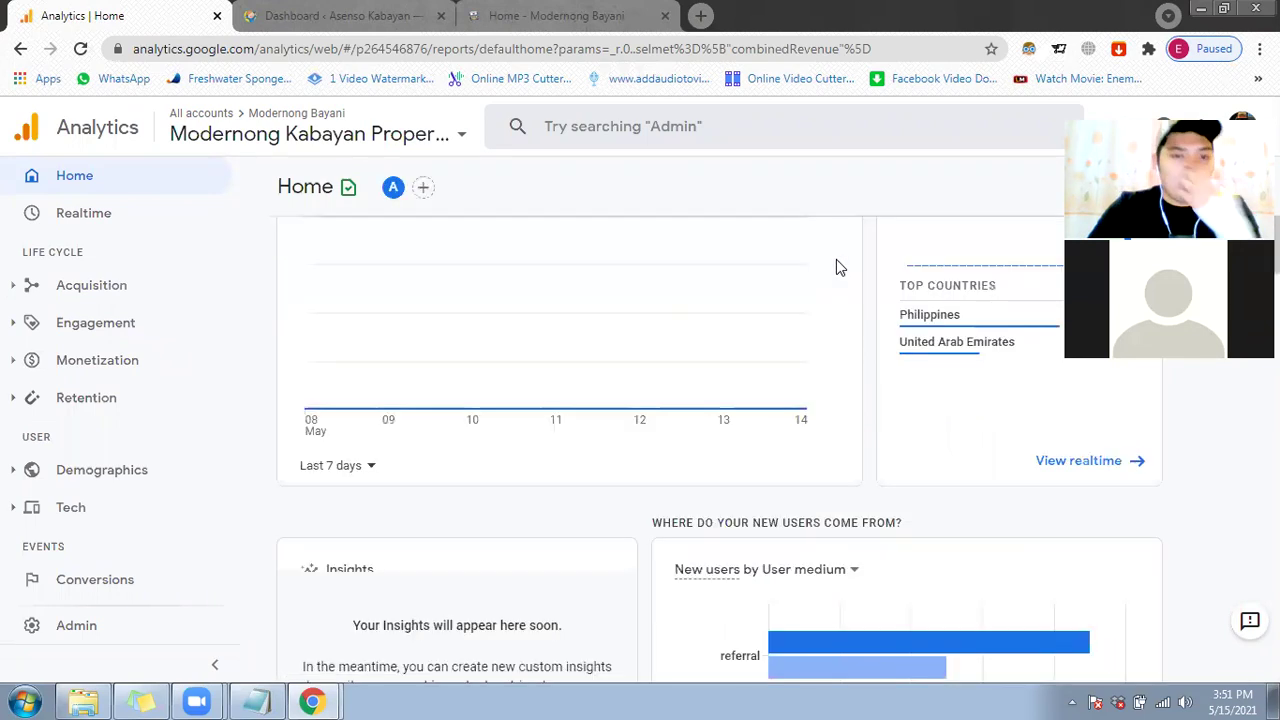
pyautogui.scroll(1, 806, 318)
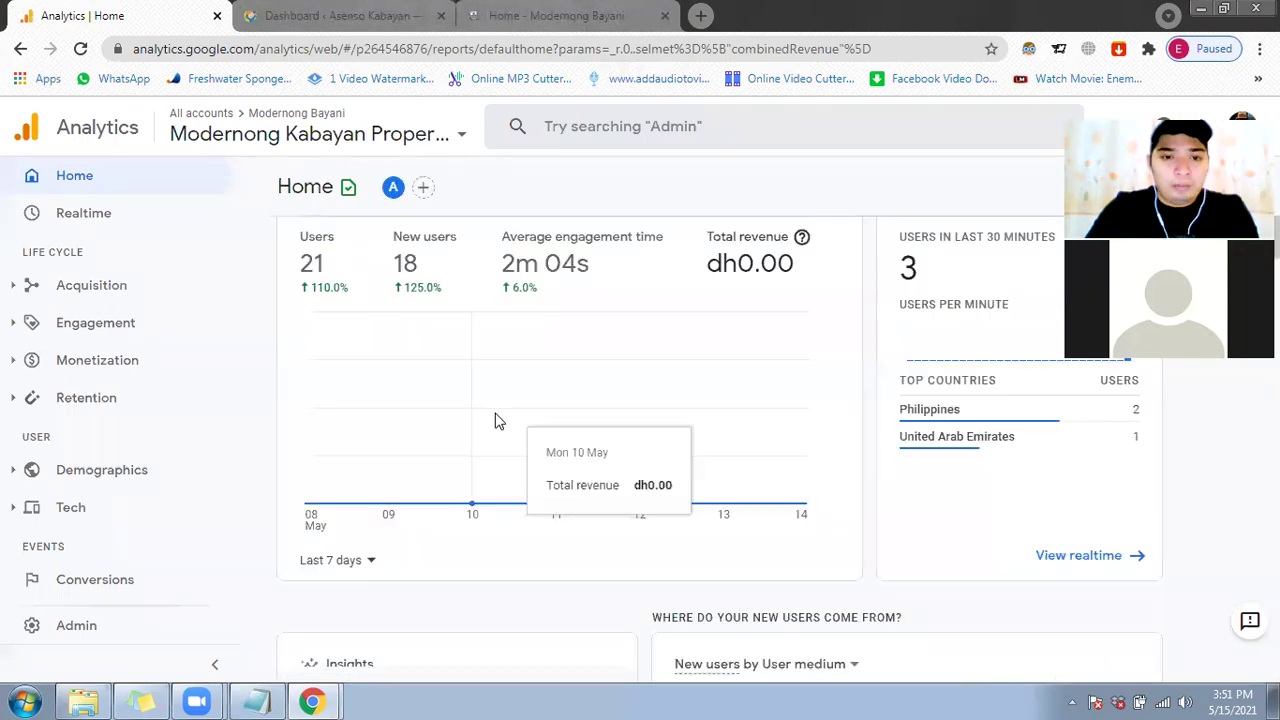
pyautogui.click(360, 561)
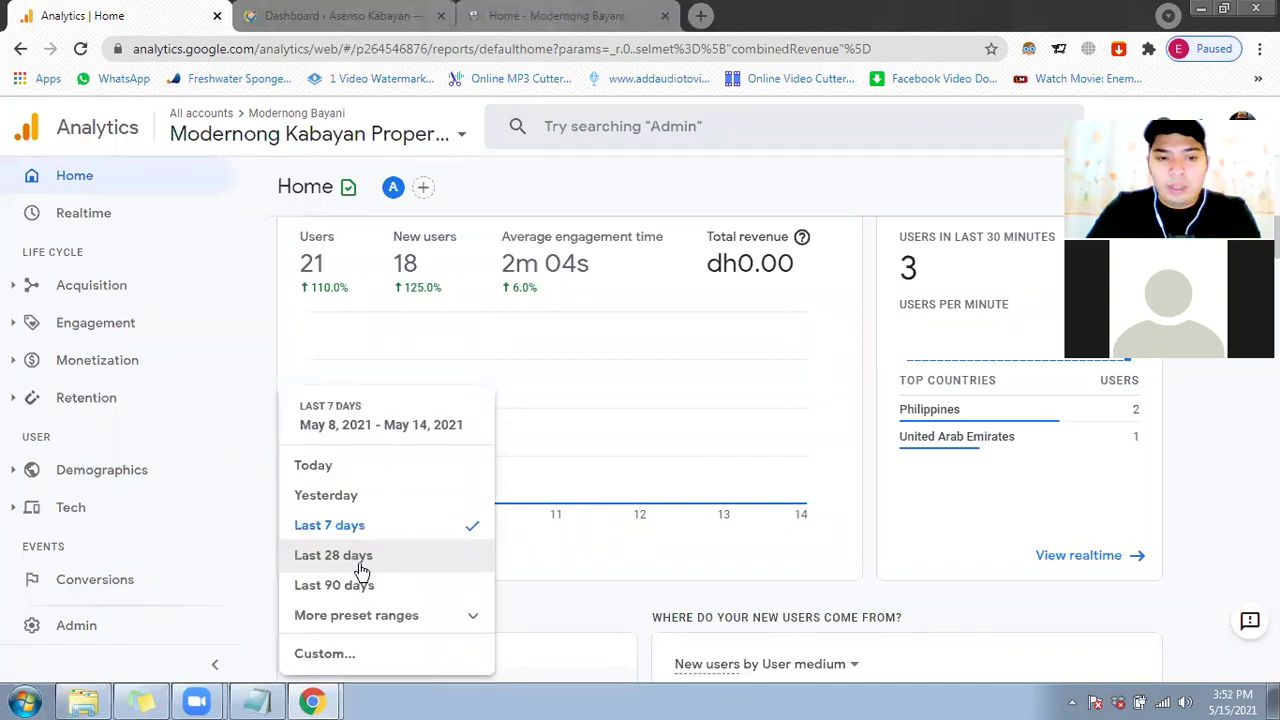
pyautogui.click(361, 558)
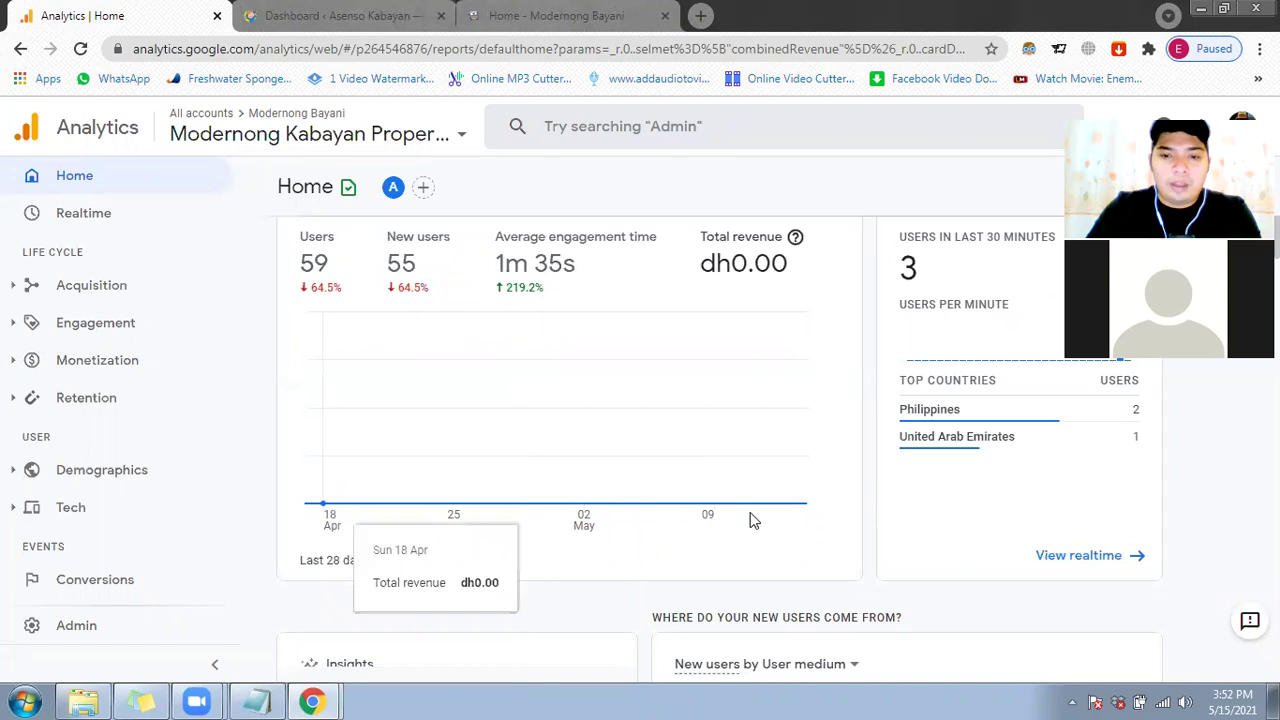
pyautogui.moveTo(808, 509)
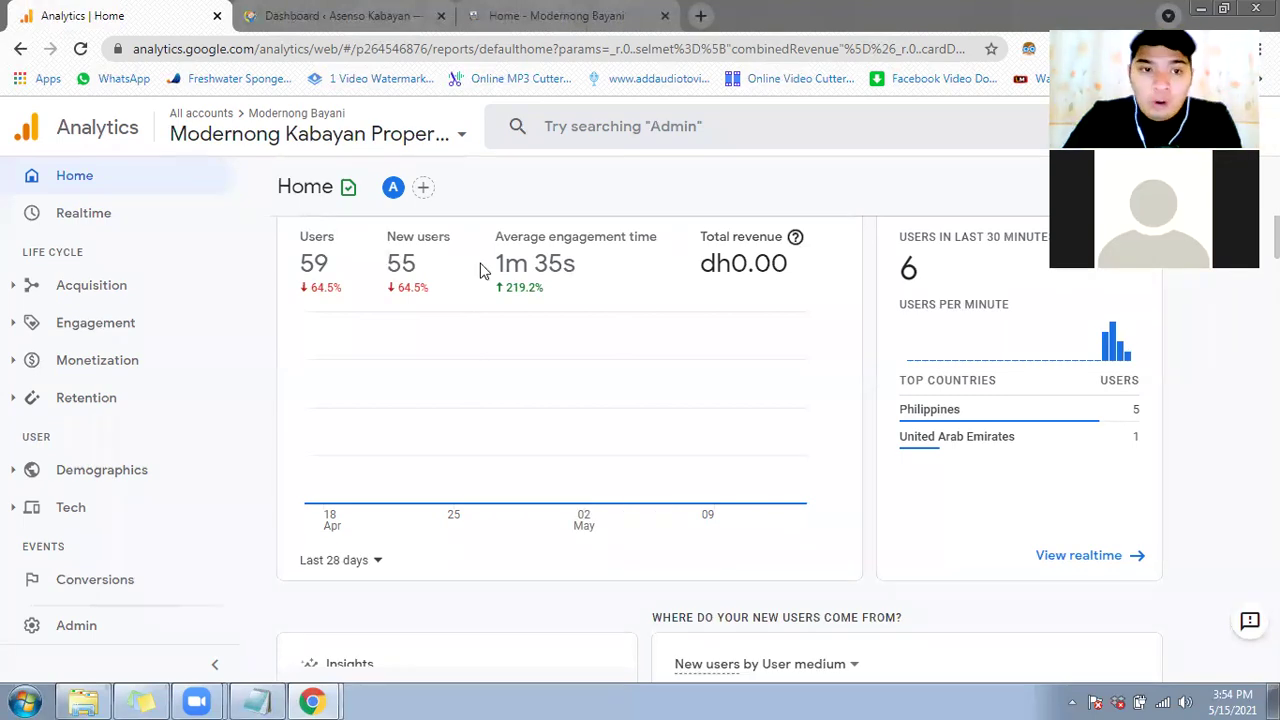
# Step: Examine the new users by user medium chart, comparing the referral and organic bars
pyautogui.scroll(-4, 994, 180)
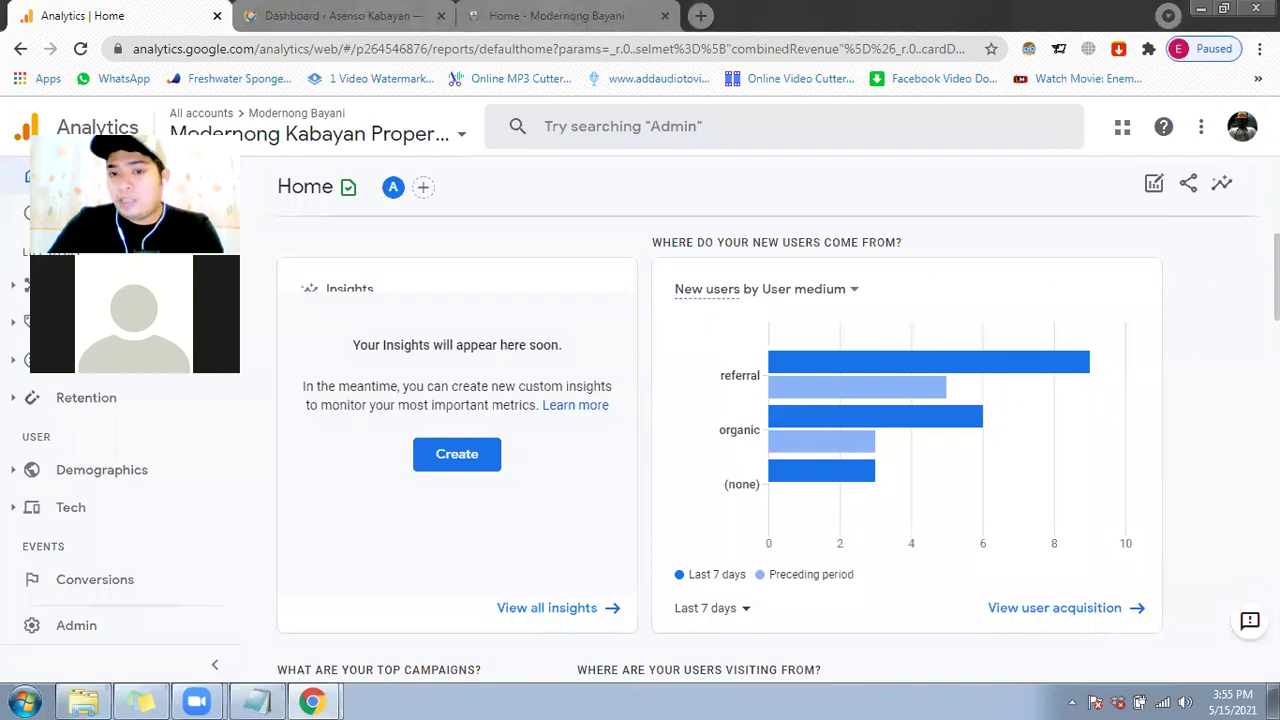
pyautogui.moveTo(1015, 379)
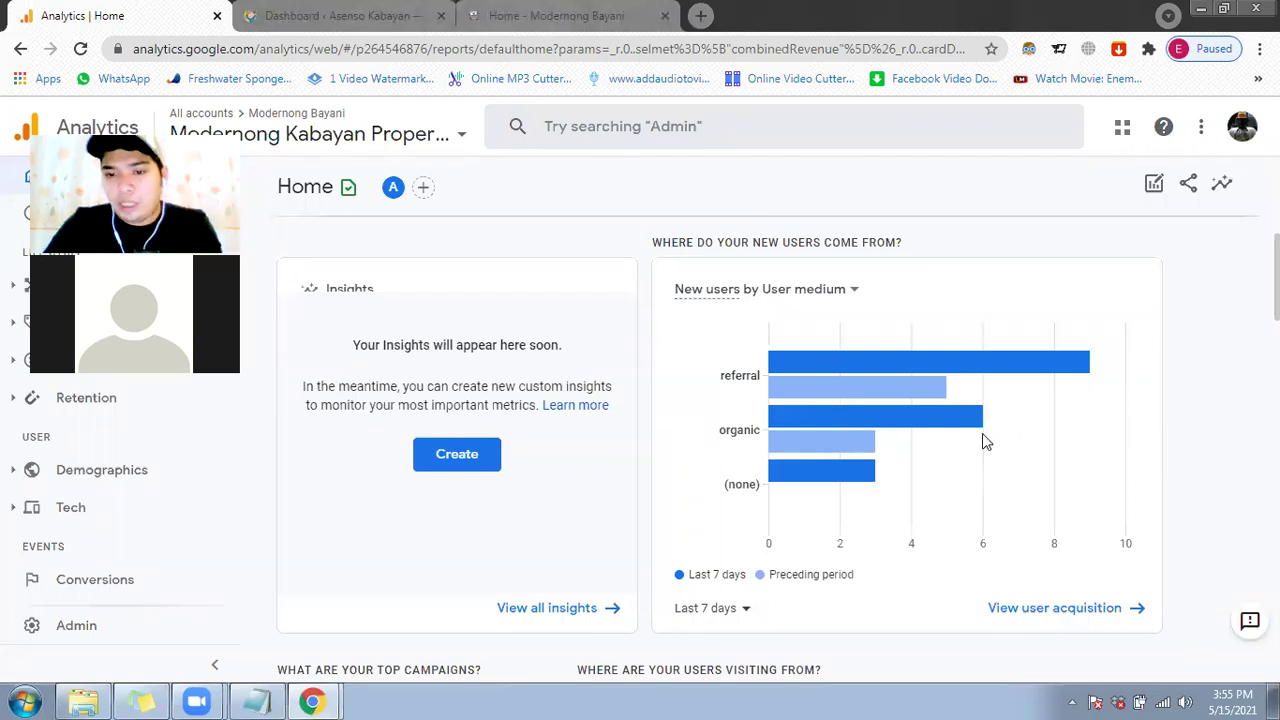
pyautogui.moveTo(958, 425)
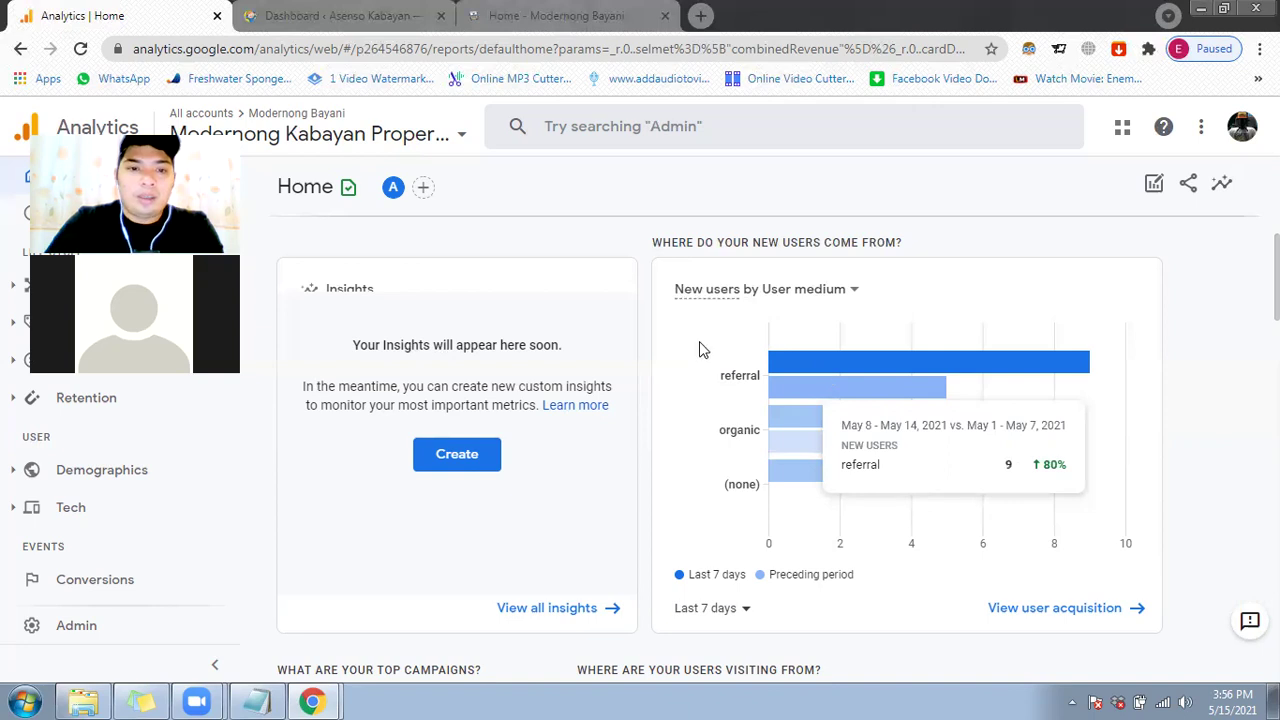
# Step: Review the sessions by session medium and the users by country cards further down the Home report
pyautogui.scroll(-3, 642, 376)
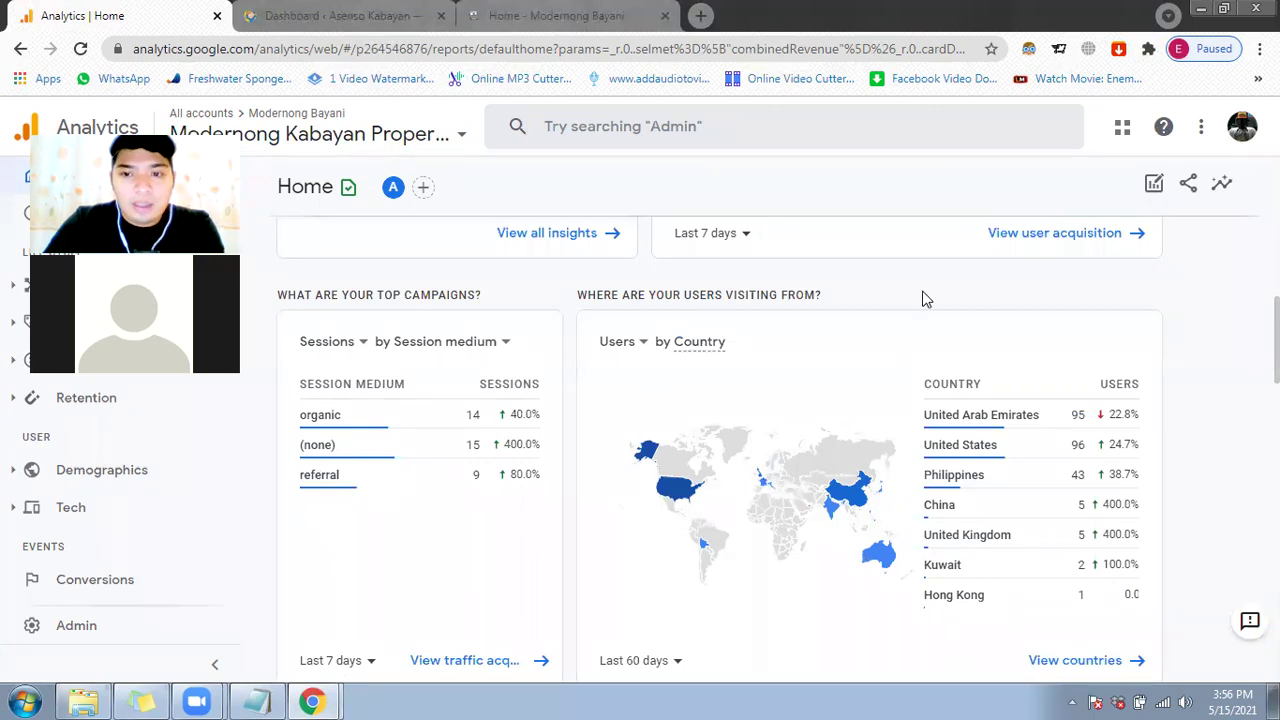
pyautogui.scroll(-1, 720, 420)
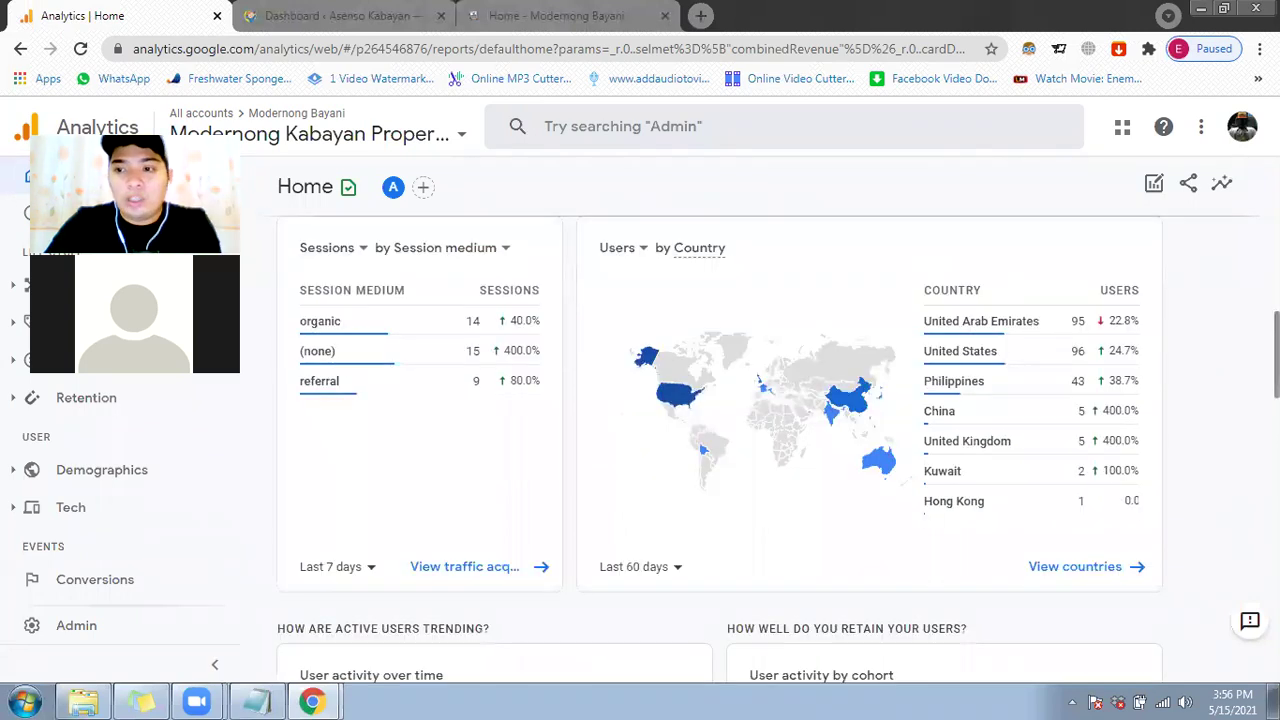
pyautogui.scroll(1, 778, 449)
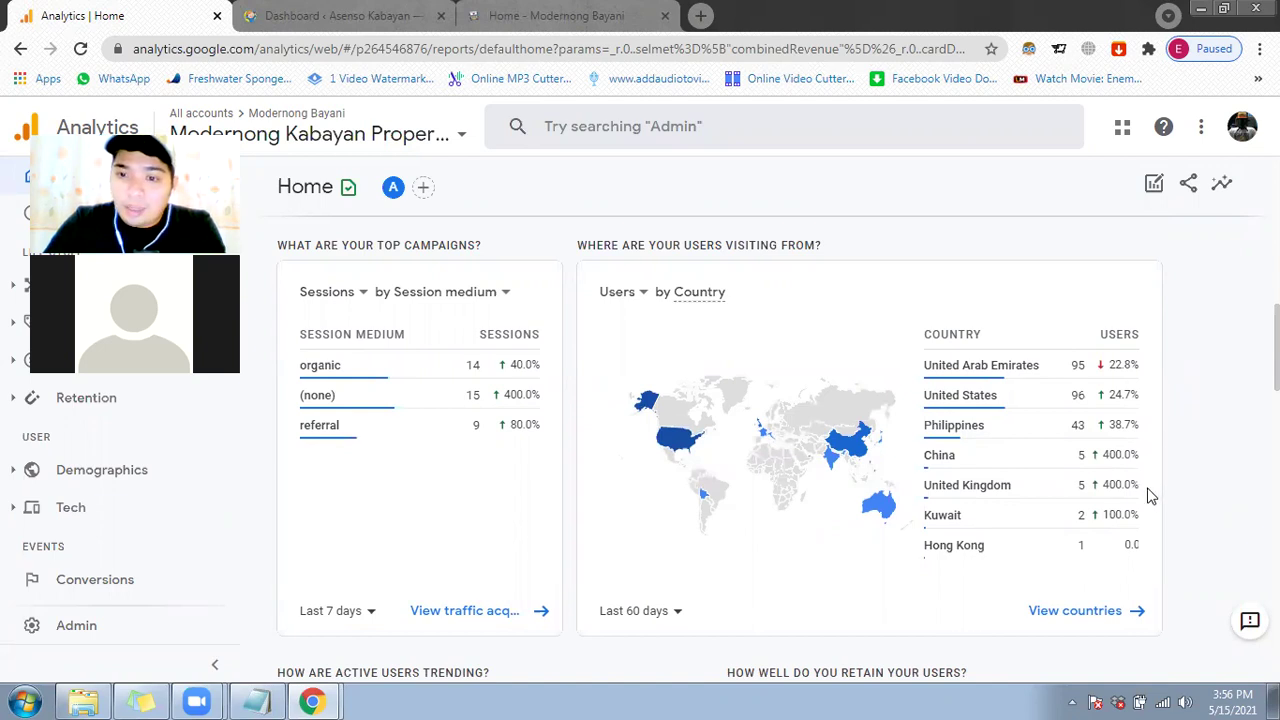
pyautogui.scroll(-1, 1006, 514)
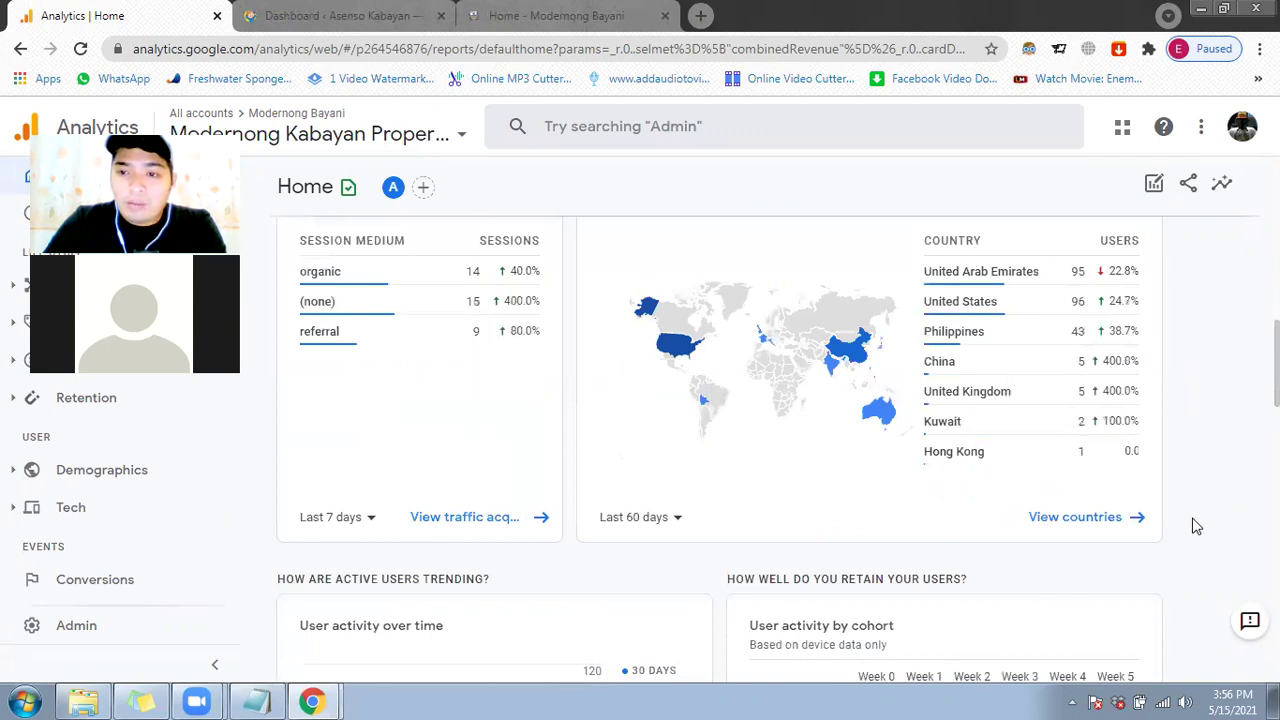
# Step: Inspect the user counts for Australia, Bolivia and the highlighted European countries on the users by country map
pyautogui.scroll(1, 1190, 550)
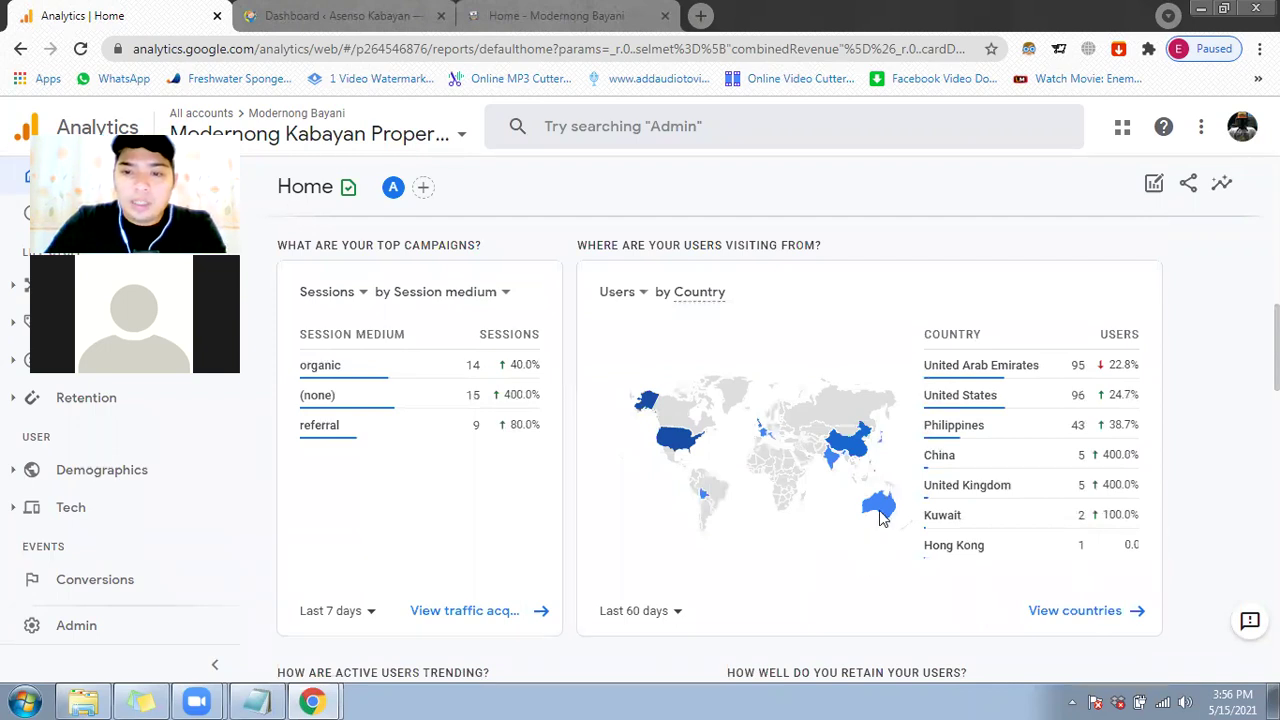
pyautogui.moveTo(882, 510)
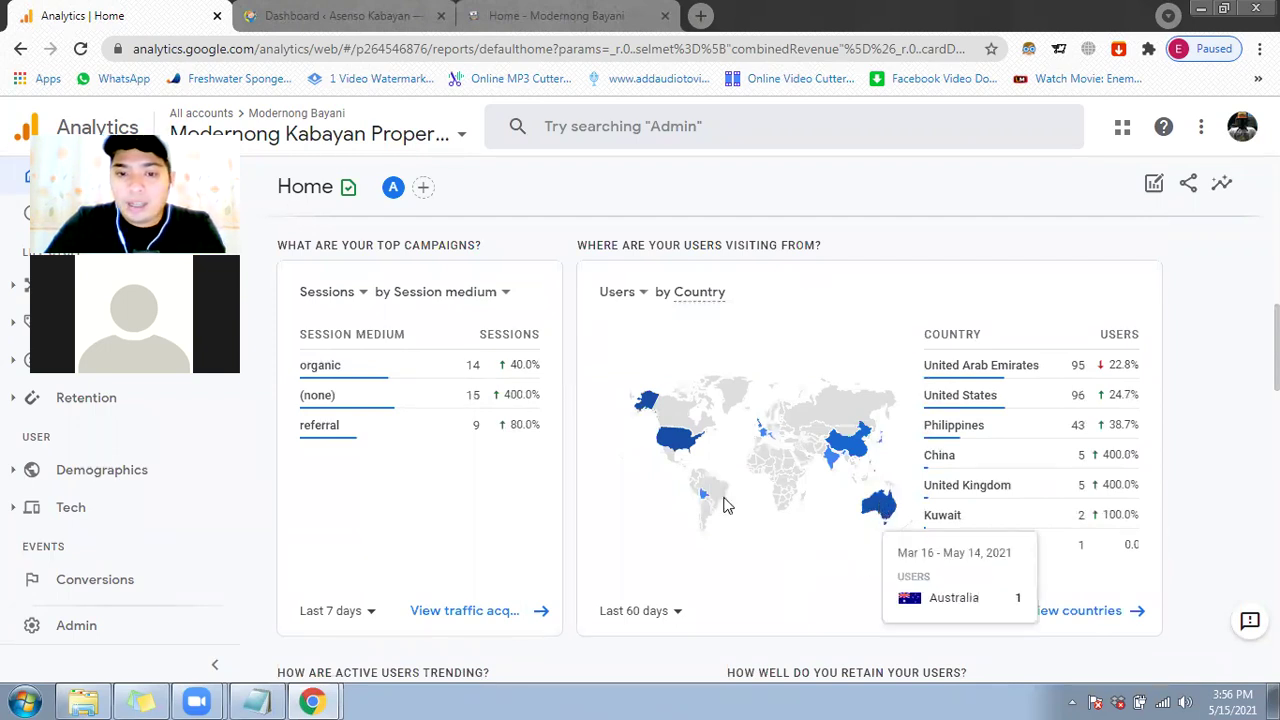
pyautogui.moveTo(705, 497)
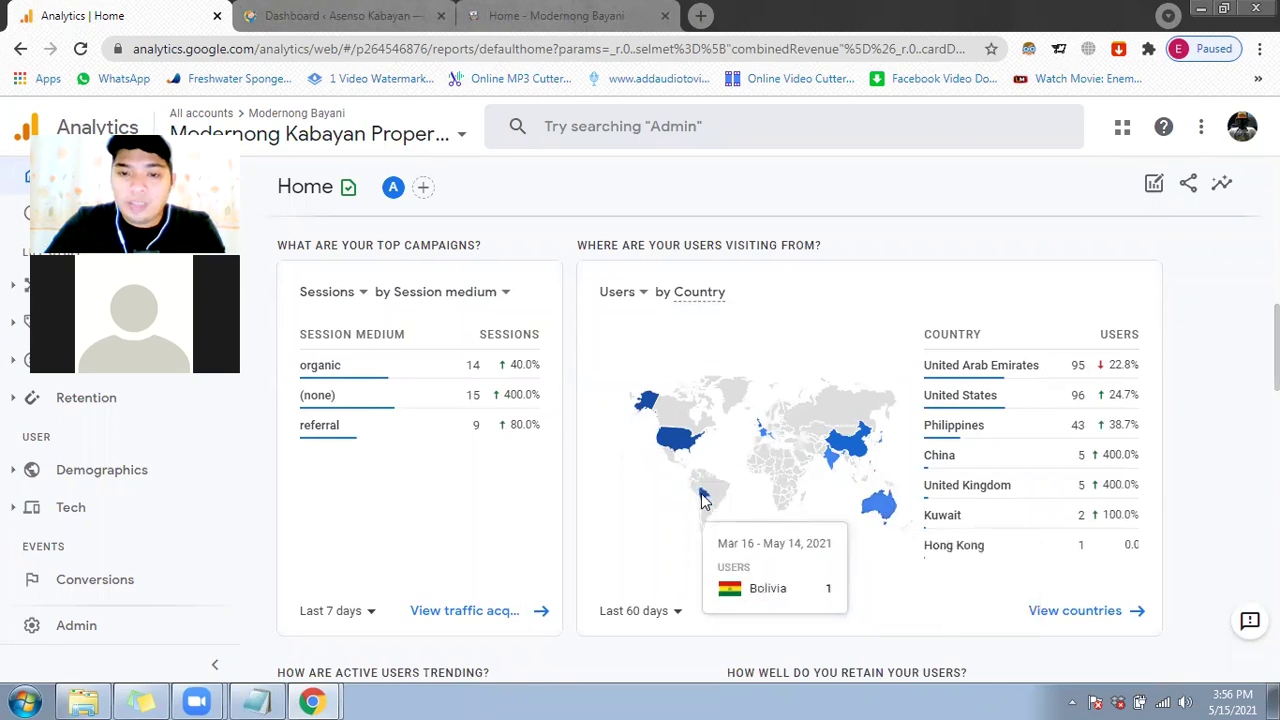
pyautogui.moveTo(762, 440)
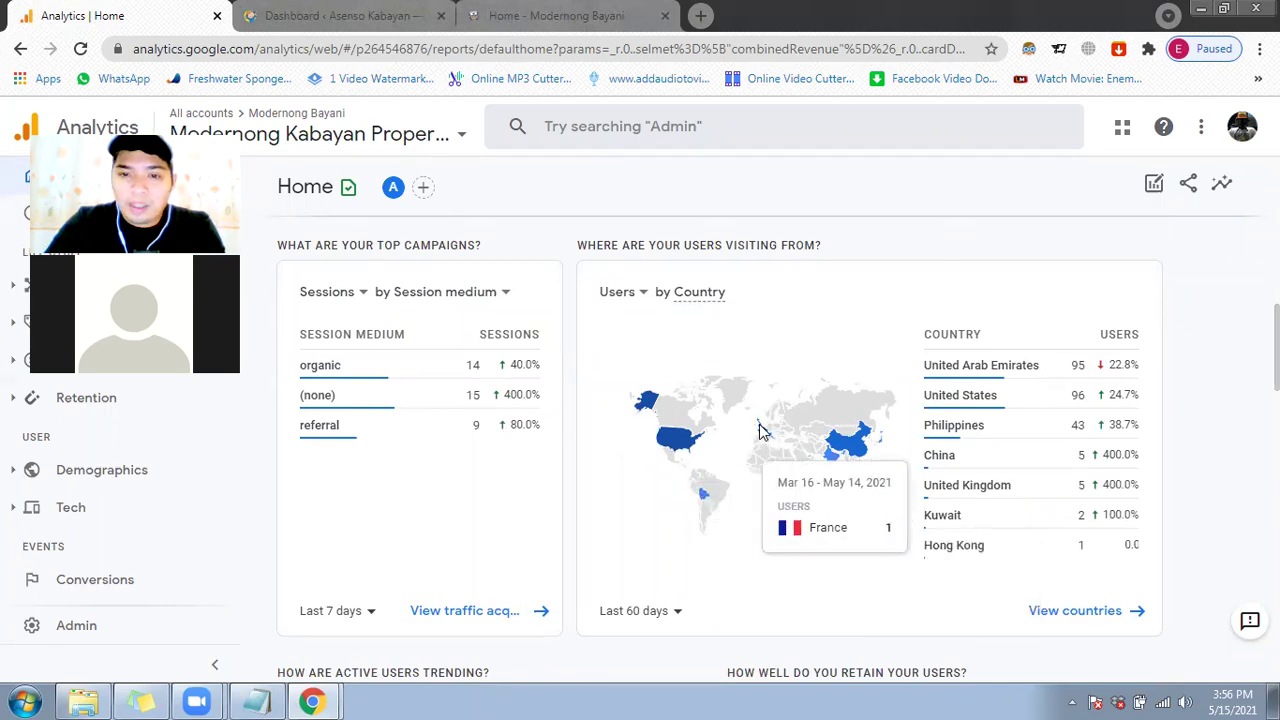
# Step: Open the full country report from the users by country card and review its charts and table
pyautogui.click(1080, 618)
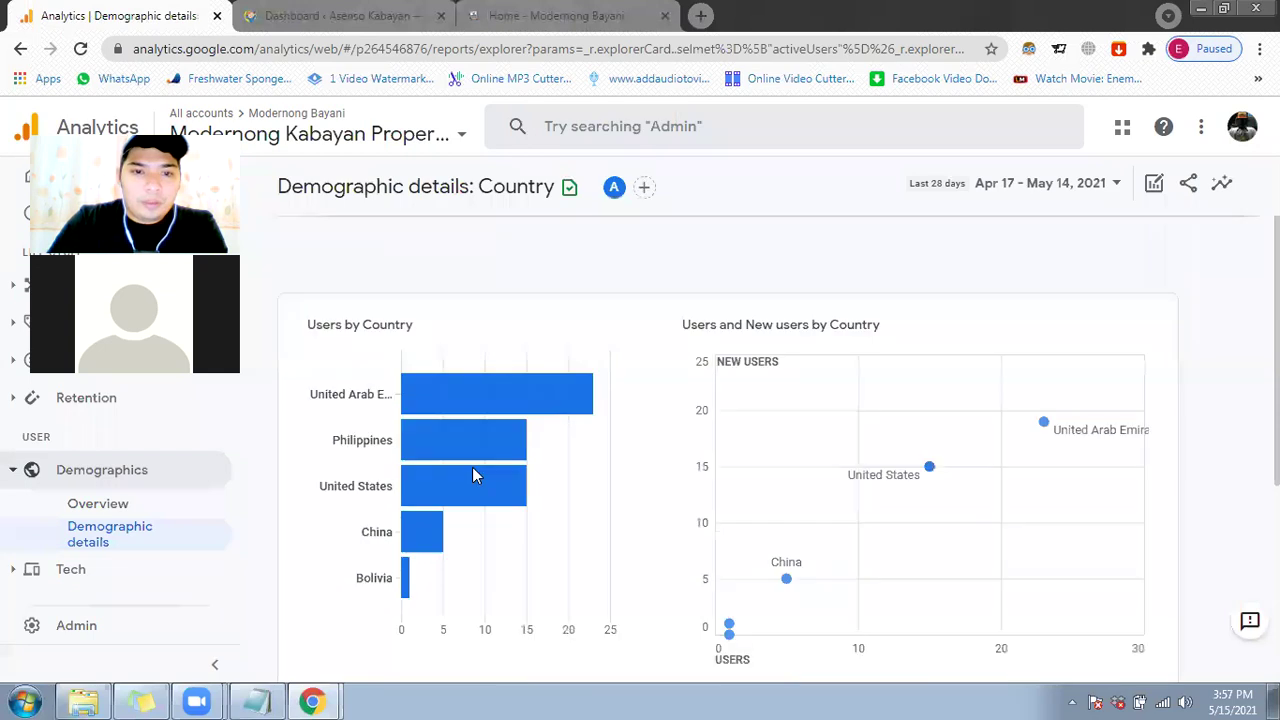
pyautogui.scroll(-1, 474, 460)
pyautogui.scroll(-1, 474, 460)
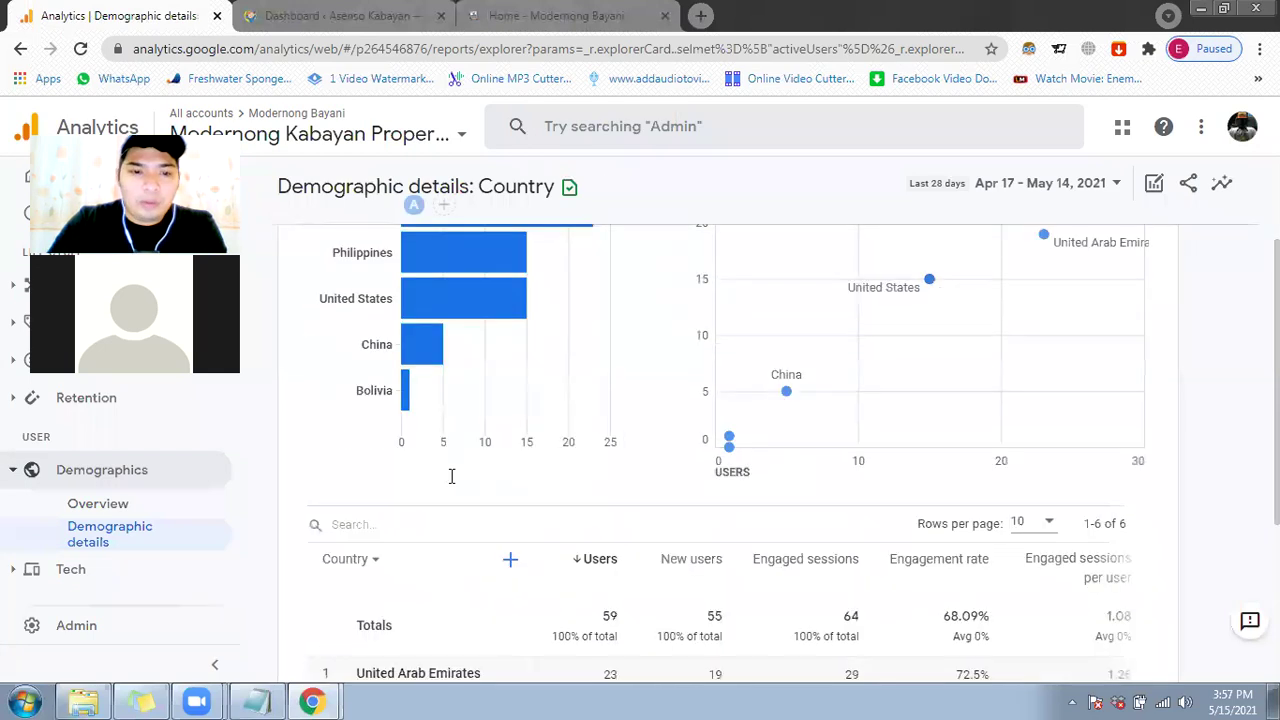
pyautogui.scroll(-3, 608, 425)
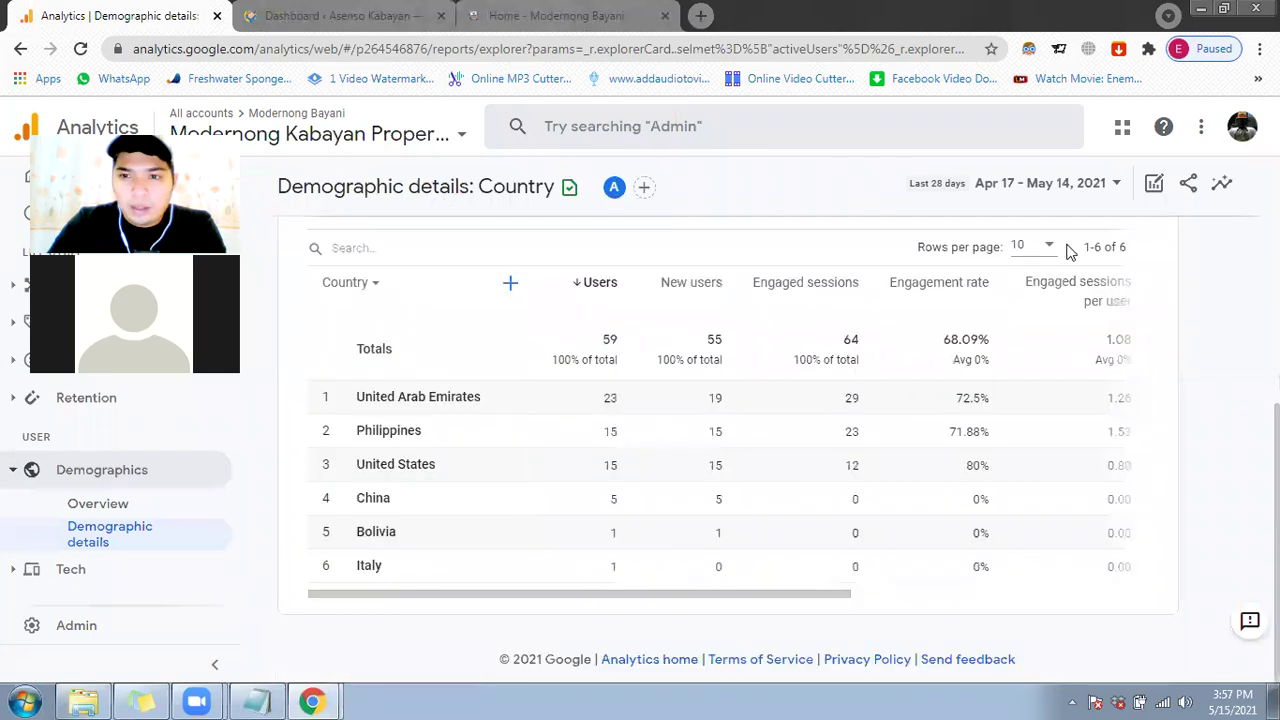
# Step: Set the country table to 50 rows per page and review its metric columns through total revenue
pyautogui.click(1055, 249)
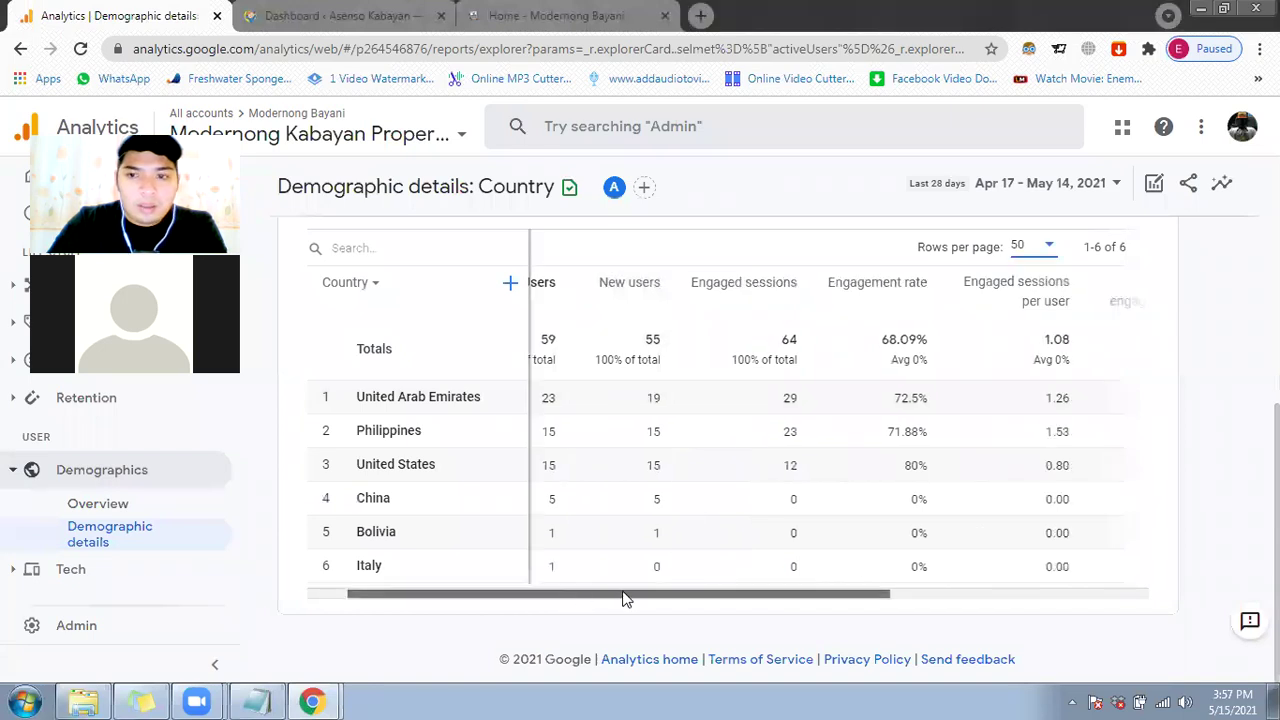
pyautogui.moveTo(711, 594); pyautogui.dragTo(883, 614)
pyautogui.hscroll(3, 648, 617)
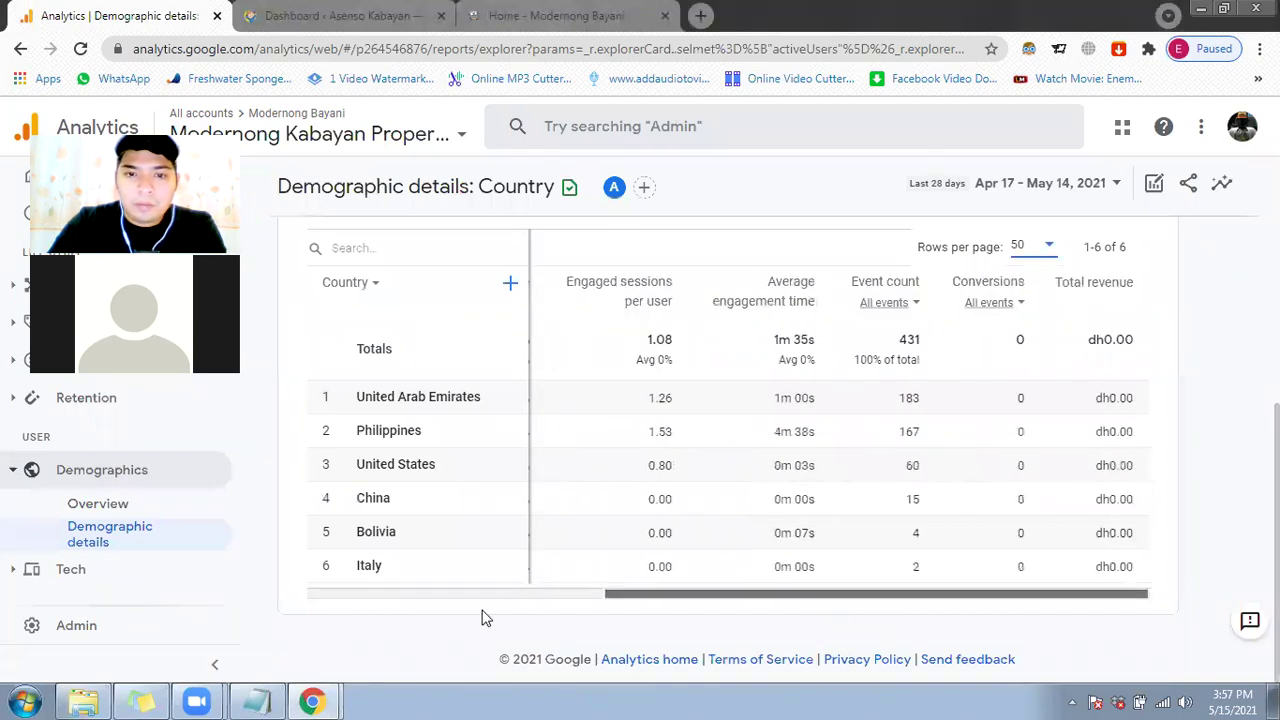
pyautogui.hscroll(-5, 433, 490)
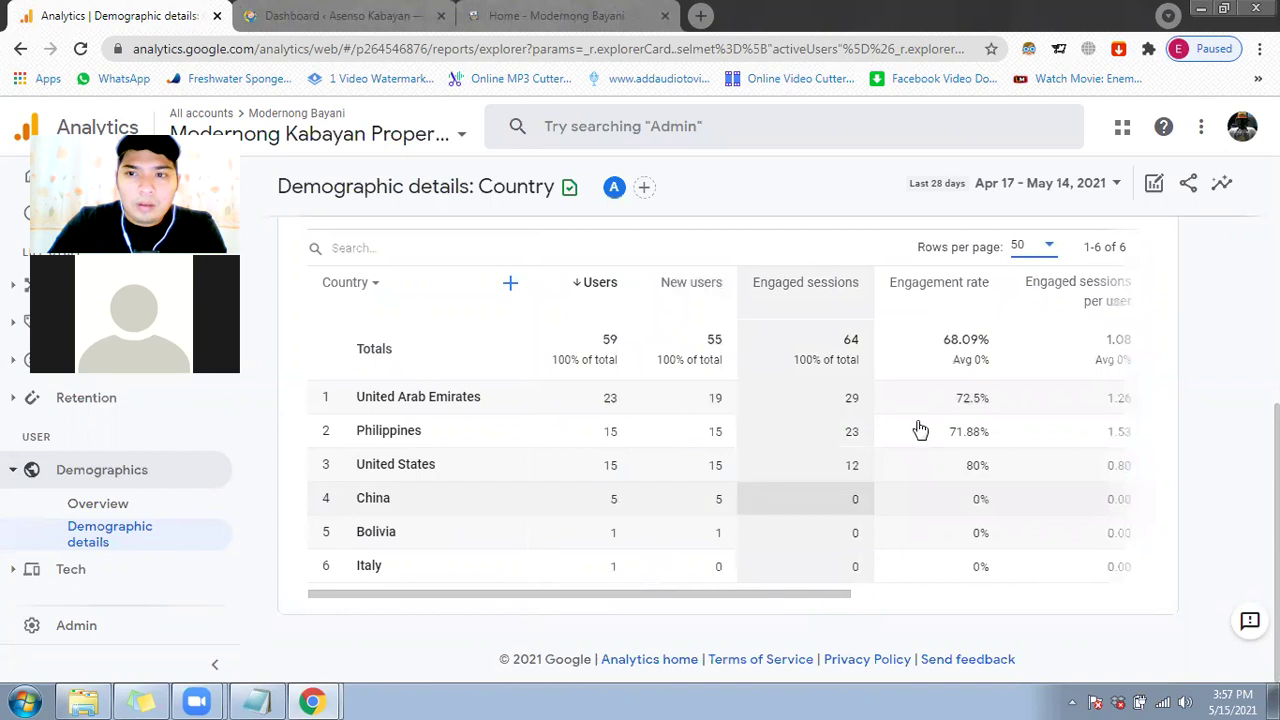
pyautogui.scroll(2, 709, 580)
pyautogui.scroll(2, 537, 529)
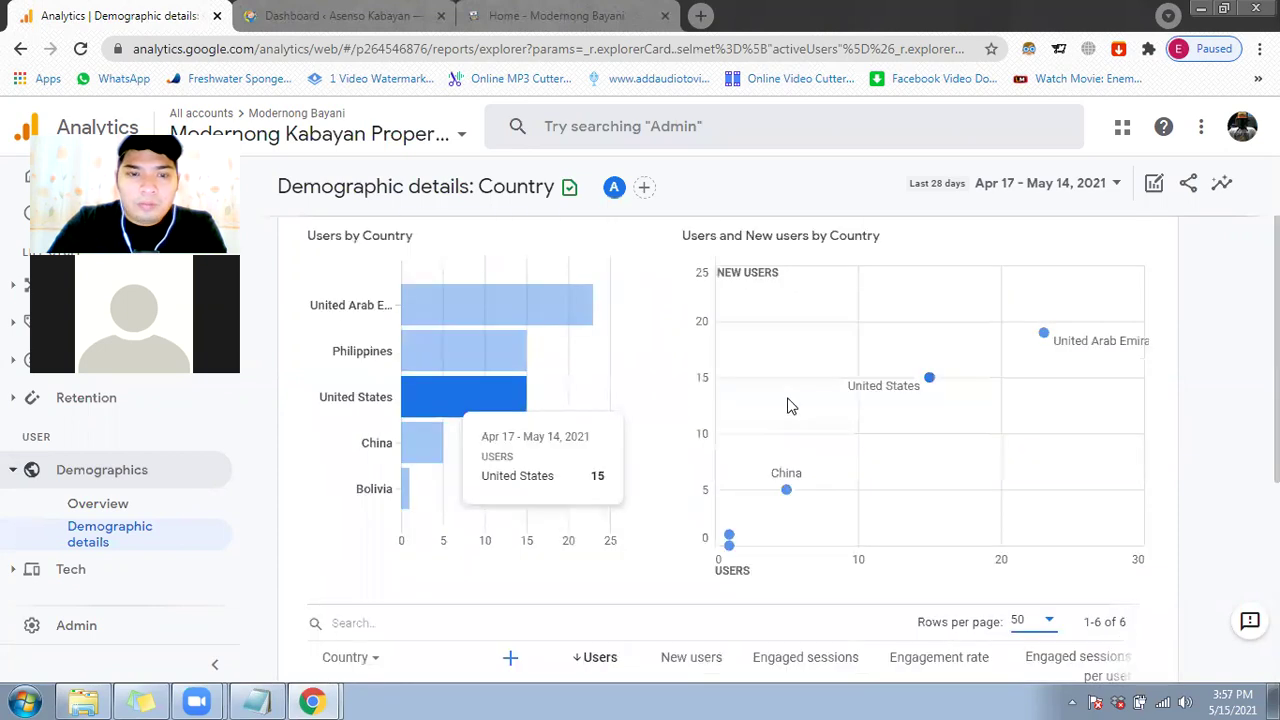
pyautogui.scroll(1, 474, 490)
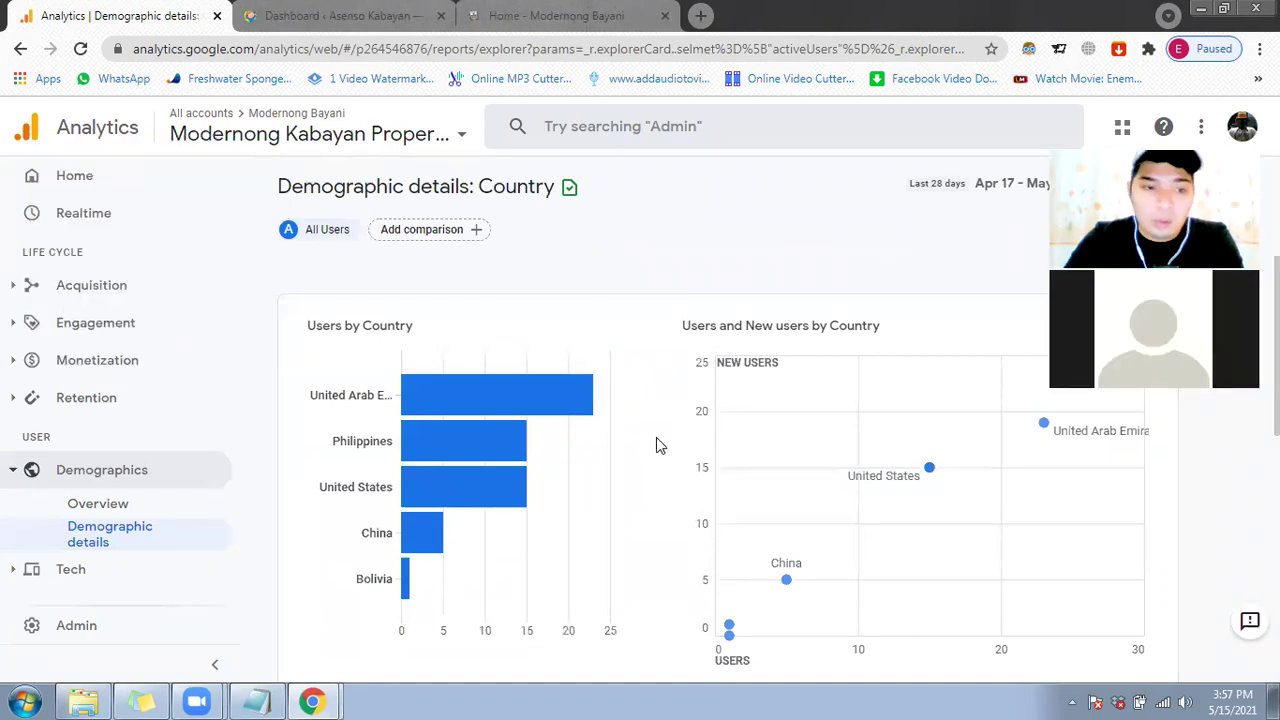
# Step: Return to the Home report and examine the 30-day, 7-day and 1-day figures for user activity over time
pyautogui.click(88, 186)
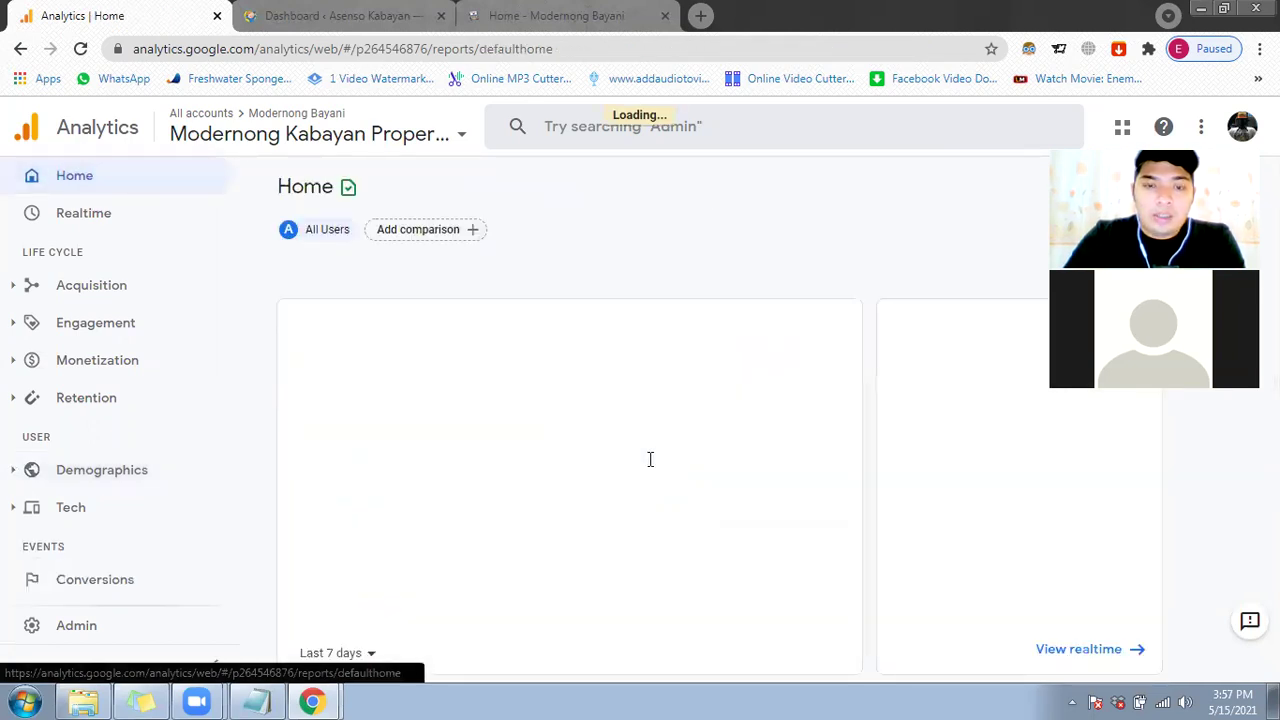
pyautogui.scroll(-3, 757, 429)
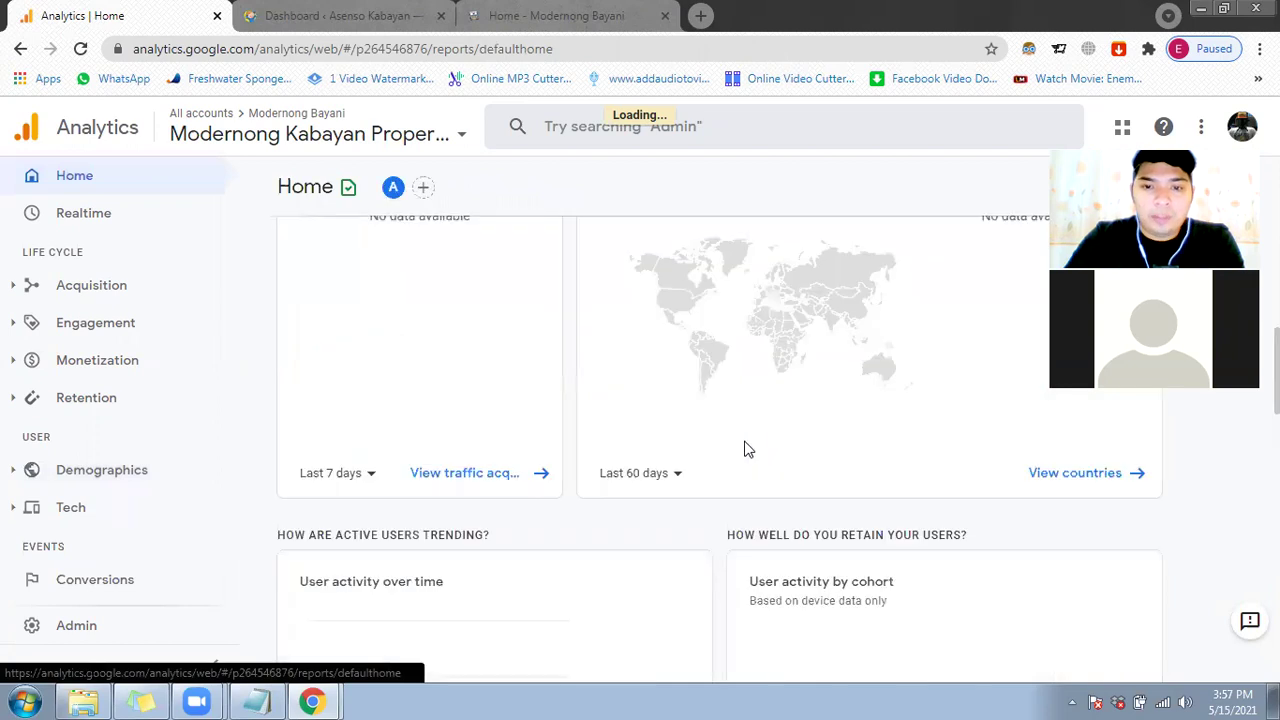
pyautogui.scroll(-3, 720, 430)
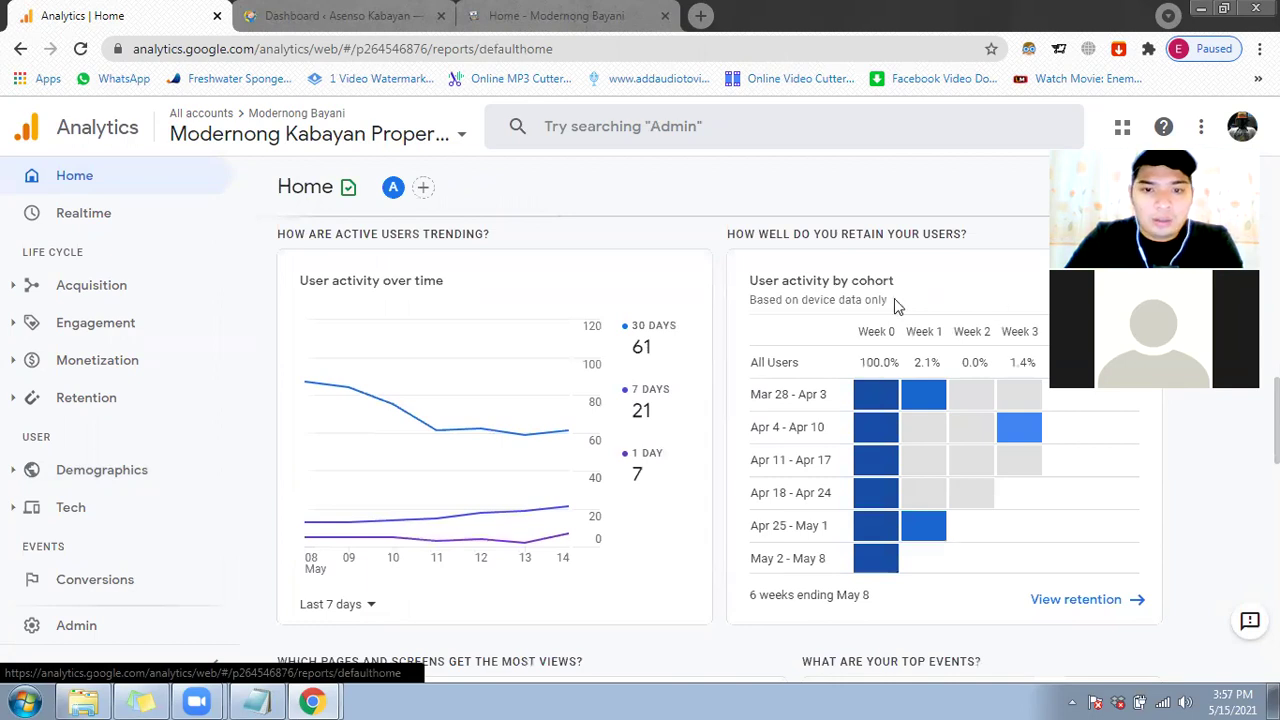
pyautogui.moveTo(640, 486)
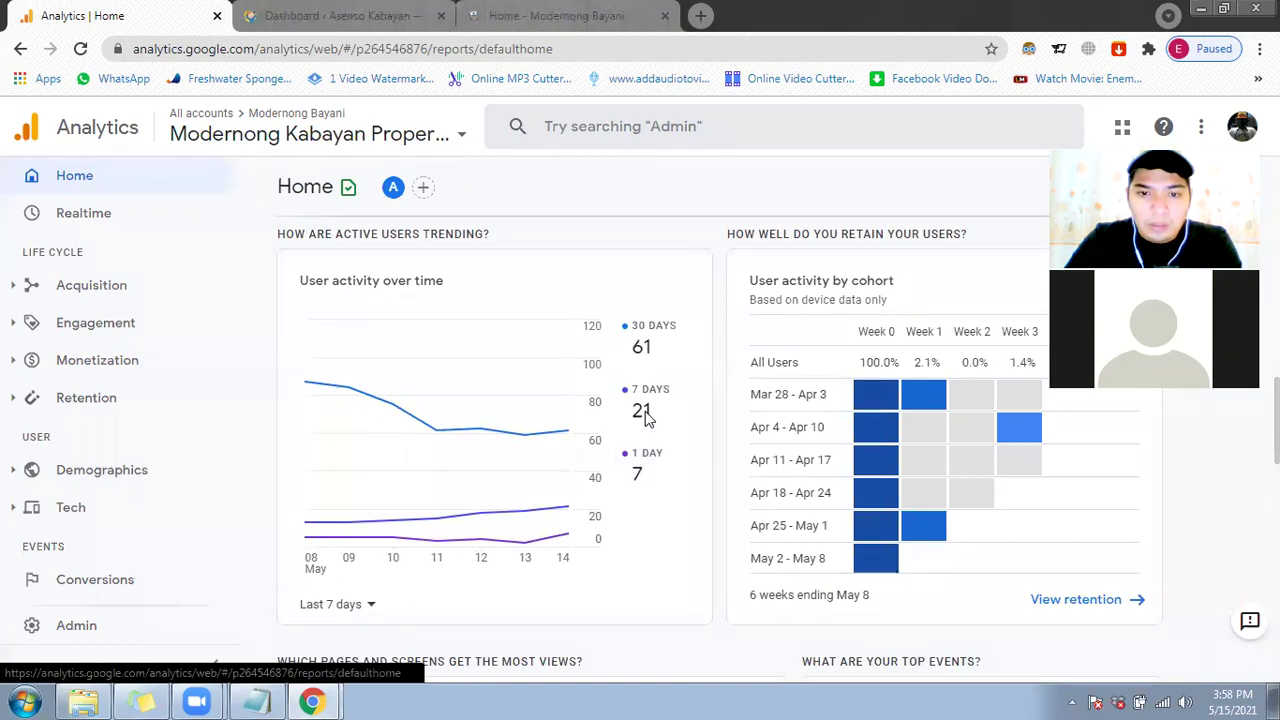
pyautogui.moveTo(645, 418)
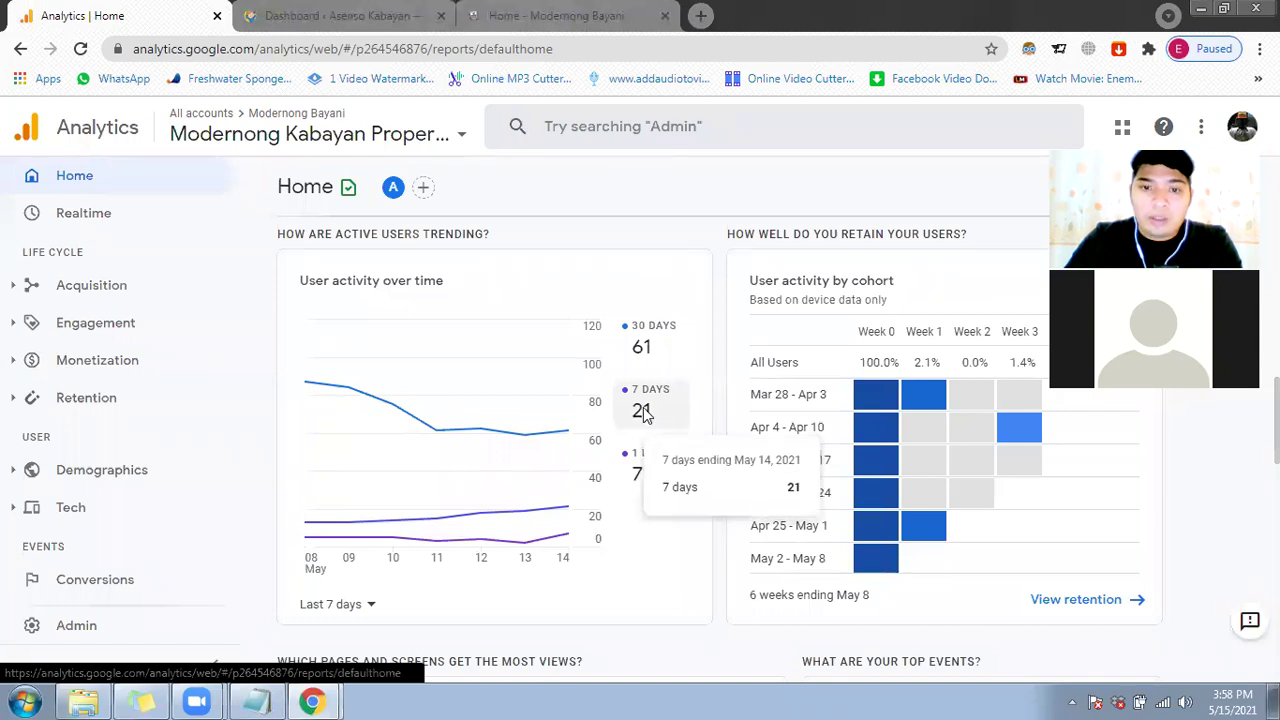
pyautogui.moveTo(643, 359)
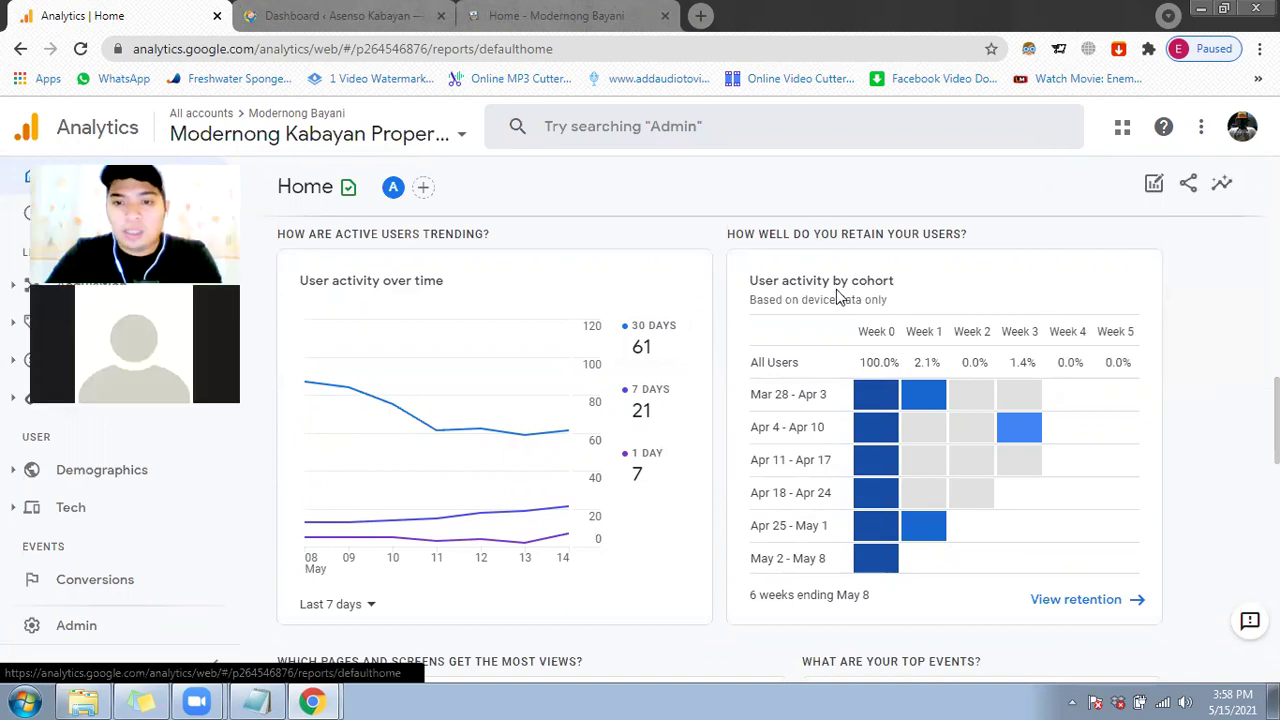
# Step: Inspect the user activity by cohort grid, checking the weekly Week 0 cells and the later retention cells
pyautogui.moveTo(866, 418)
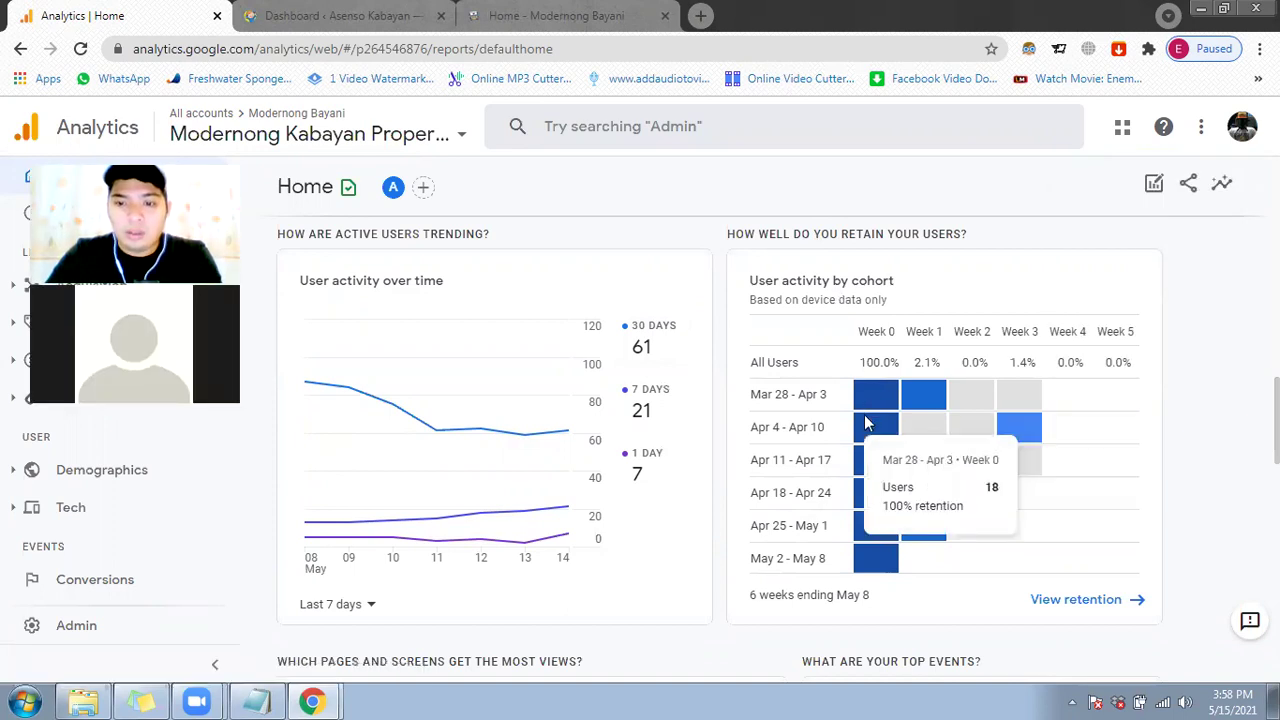
pyautogui.moveTo(876, 461)
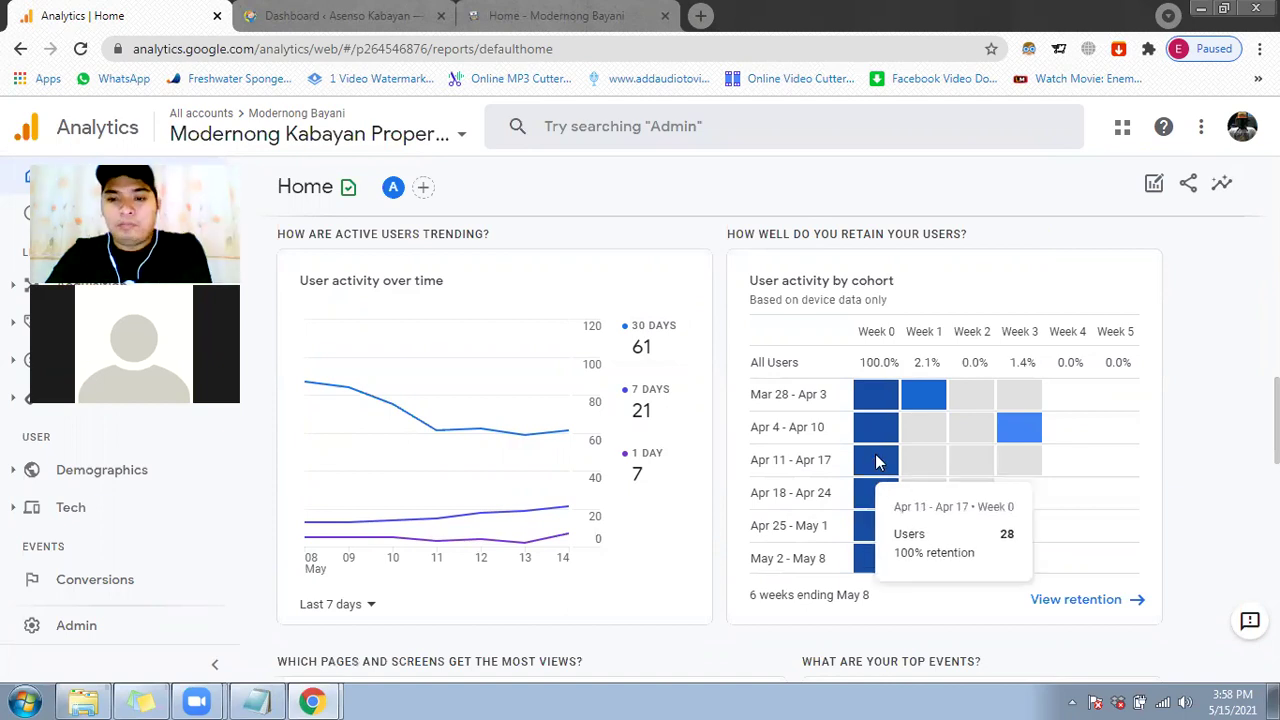
pyautogui.moveTo(872, 492)
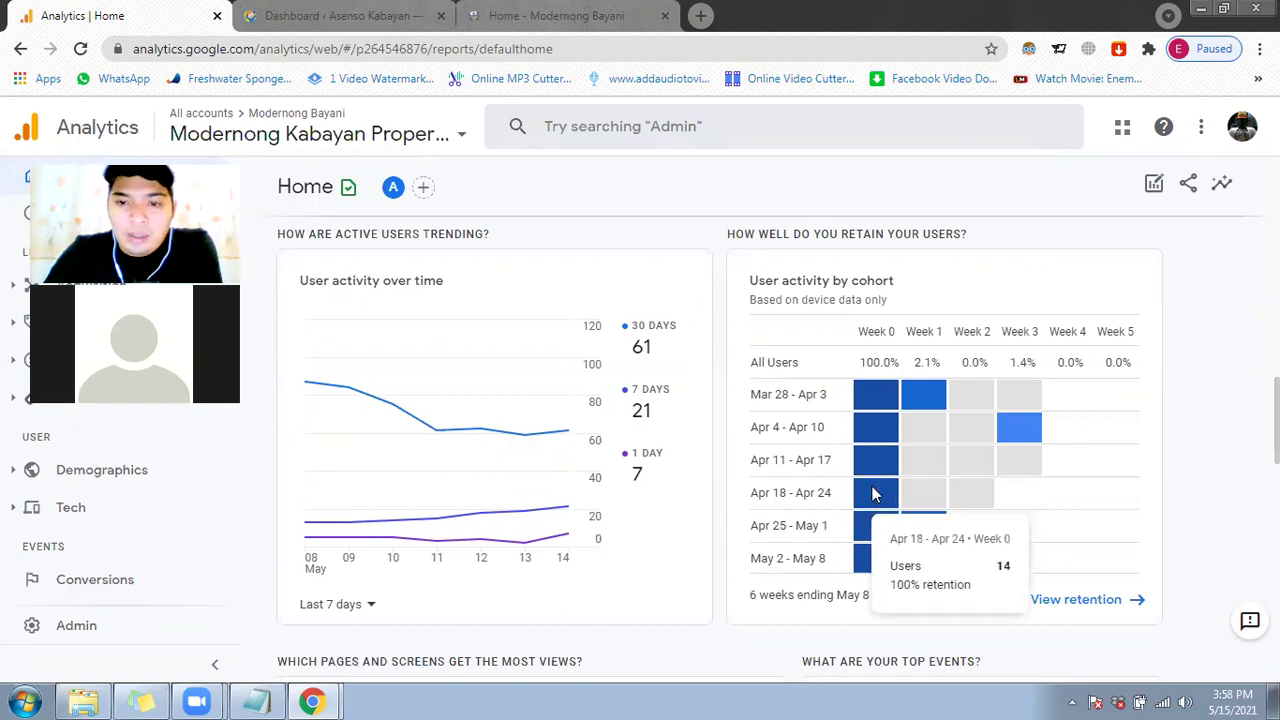
pyautogui.moveTo(872, 560)
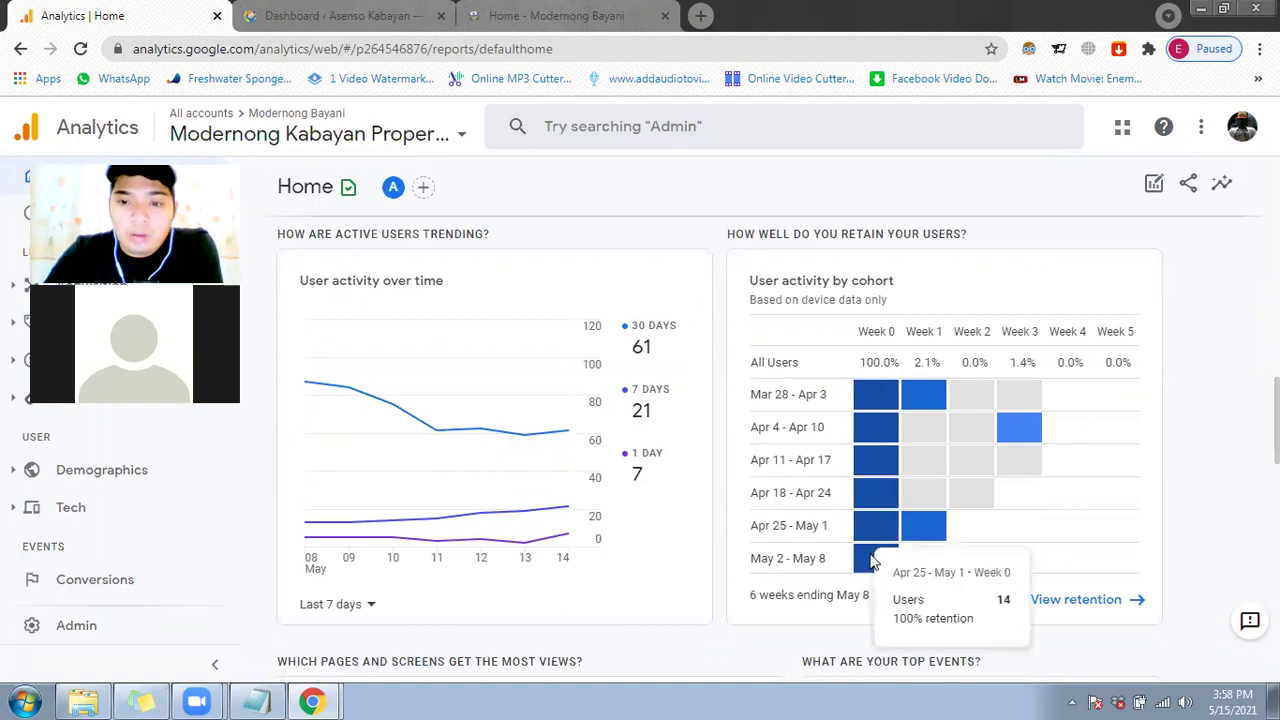
pyautogui.moveTo(1028, 427)
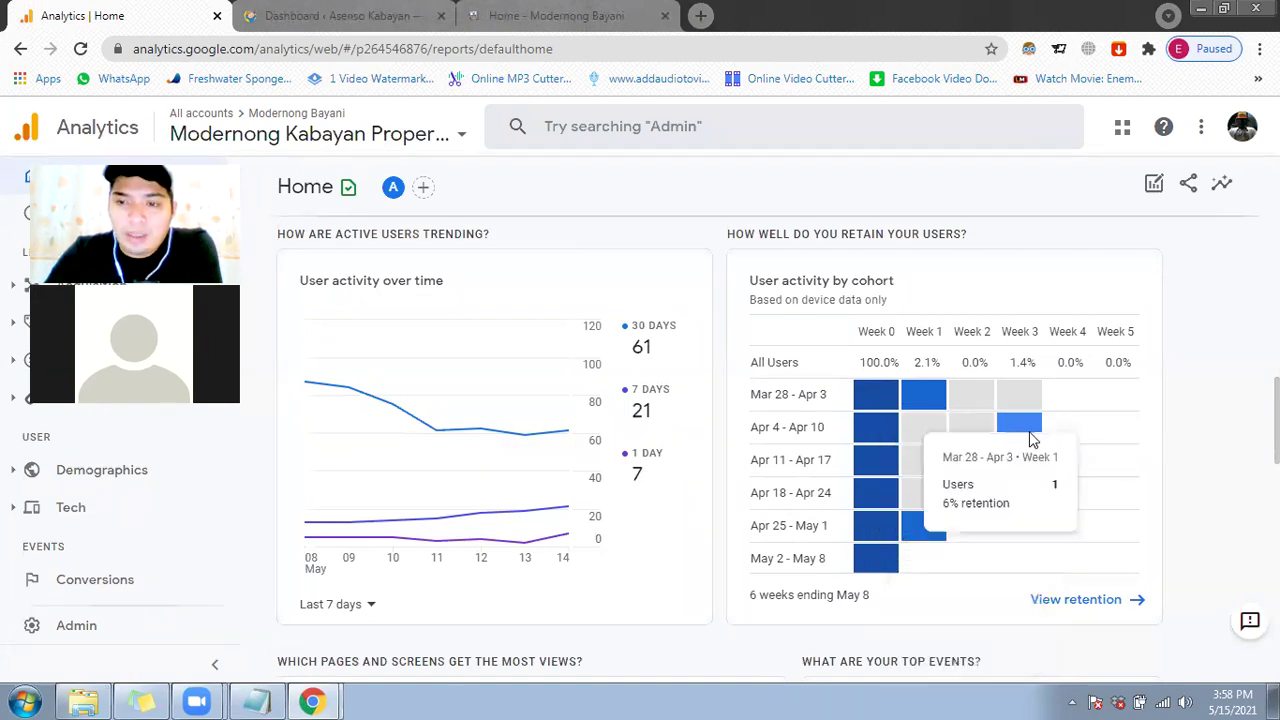
# Step: Examine the views by page title and screen class card, comparing the view counts of the home page and individual articles
pyautogui.scroll(-1, 790, 425)
pyautogui.scroll(-2, 790, 426)
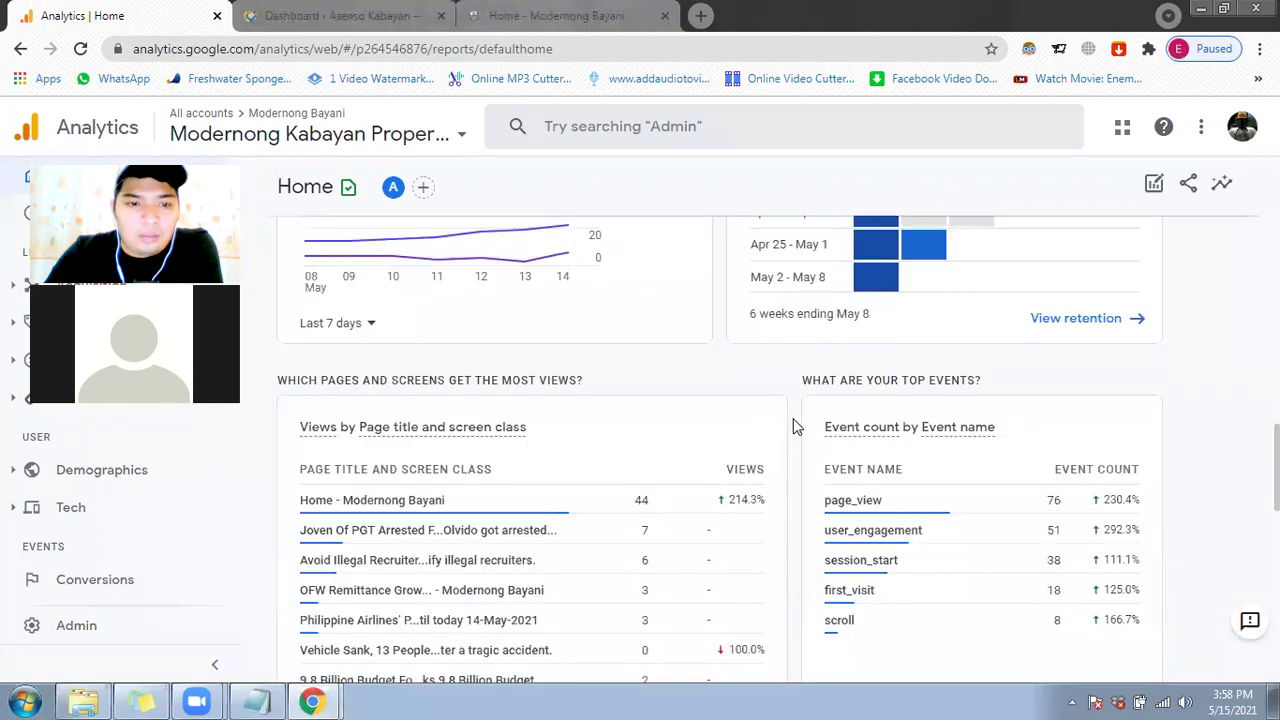
pyautogui.scroll(-2, 793, 426)
pyautogui.scroll(1, 338, 330)
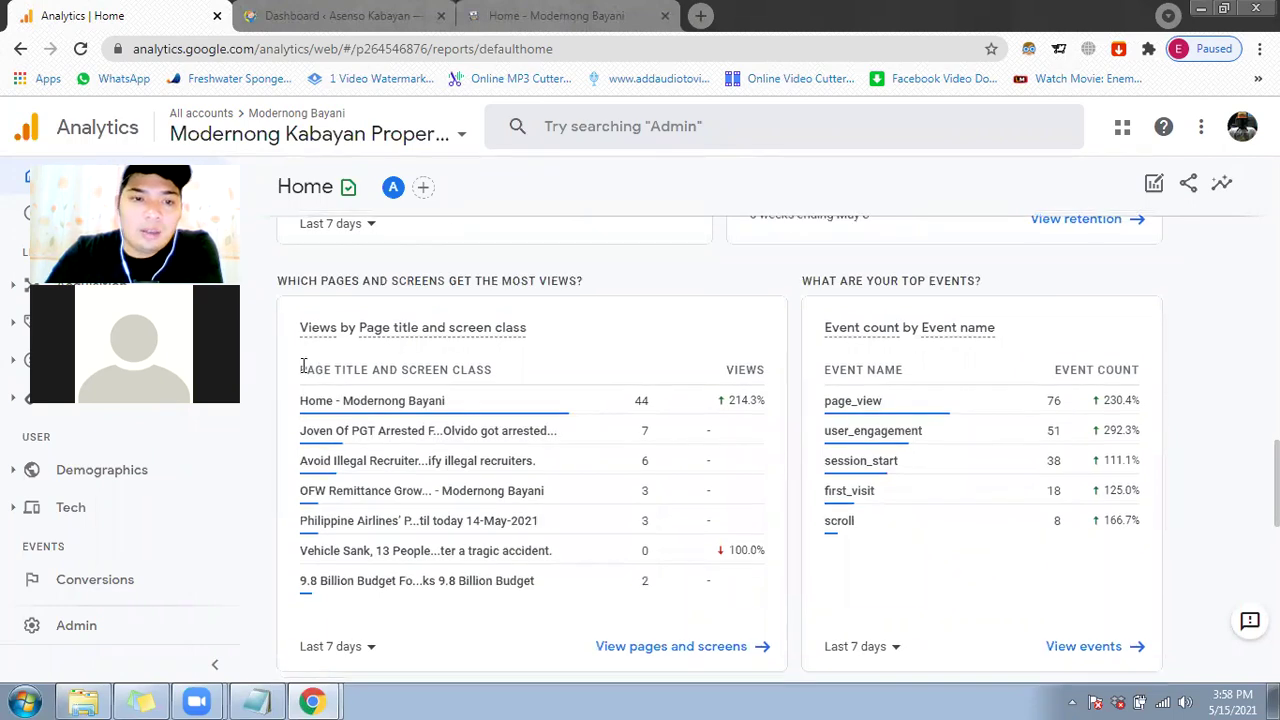
pyautogui.scroll(-1, 300, 323)
pyautogui.moveTo(642, 310)
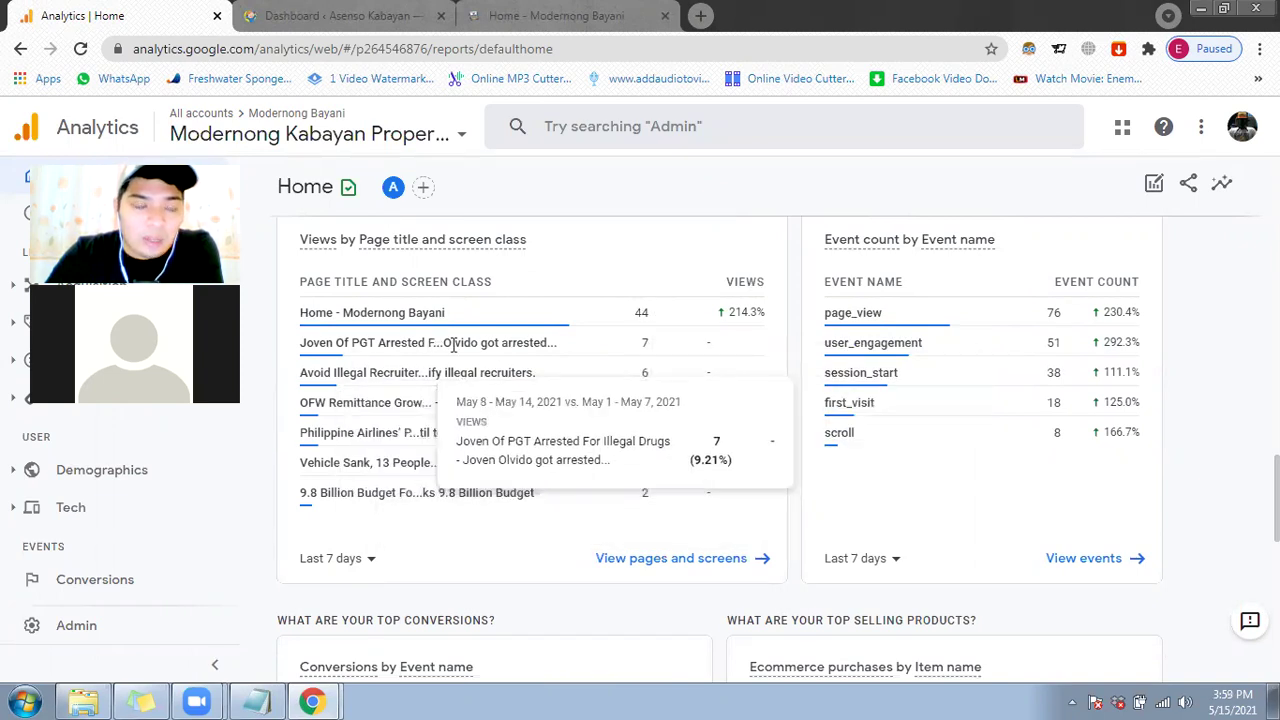
pyautogui.tripleClick(647, 345)
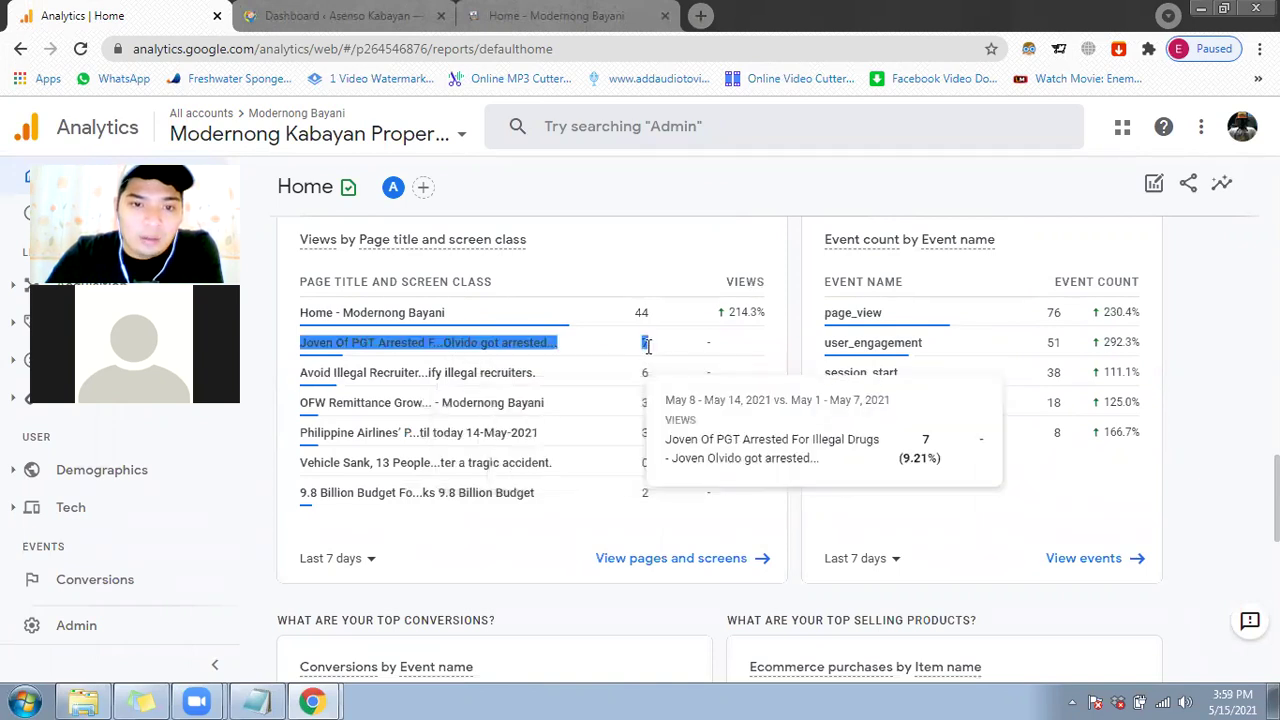
pyautogui.click(276, 405)
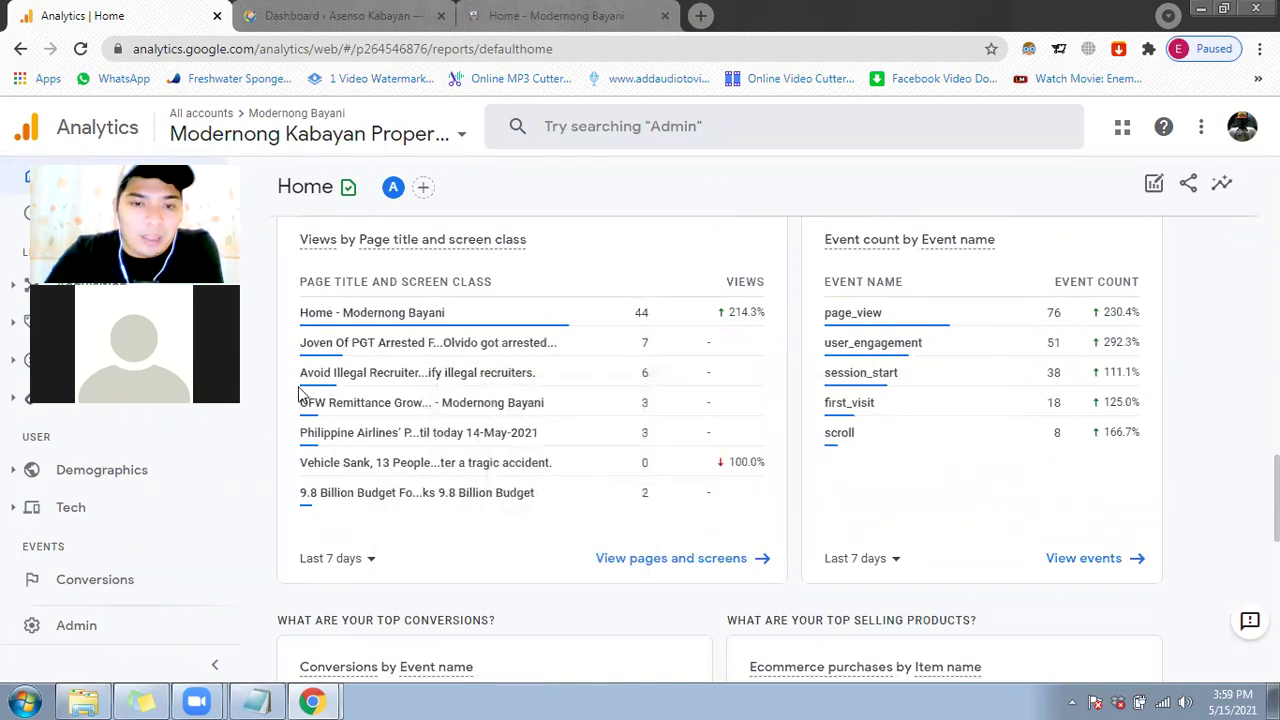
pyautogui.moveTo(646, 340)
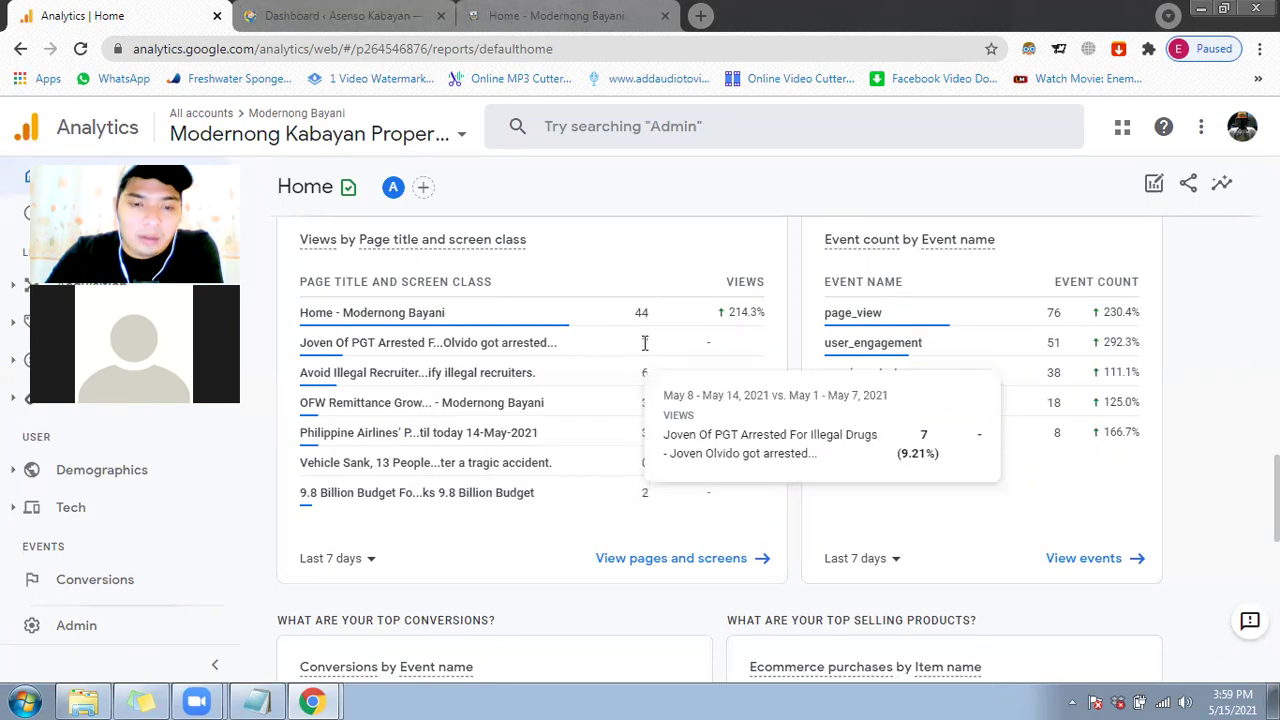
pyautogui.moveTo(560, 403)
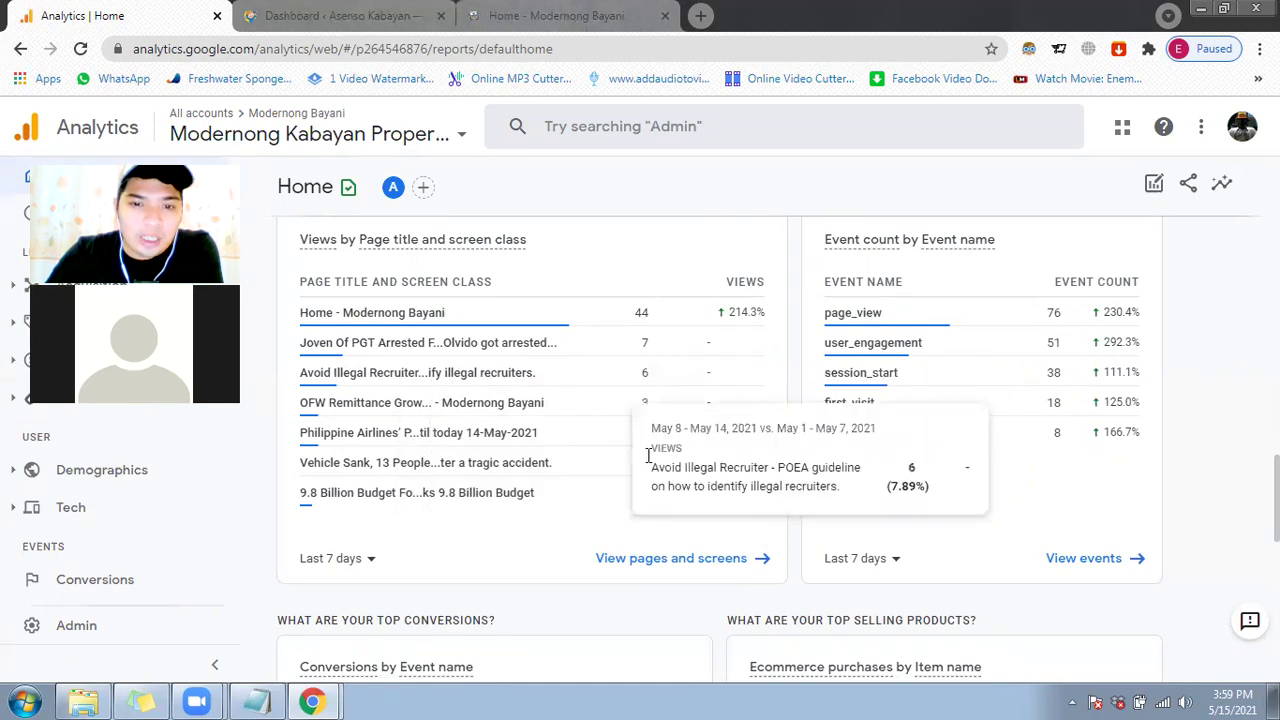
# Step: Set the date range of the views by page title card to Last 28 days and inspect the home page's views
pyautogui.click(370, 566)
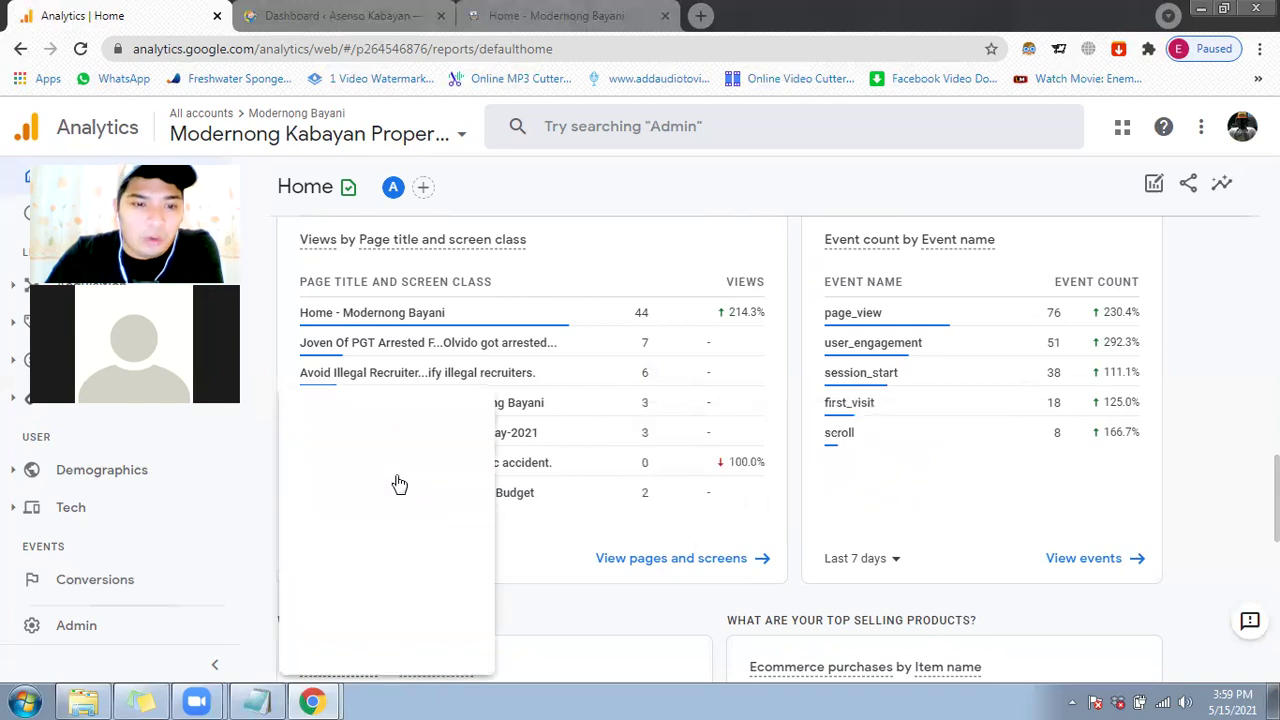
pyautogui.click(370, 555)
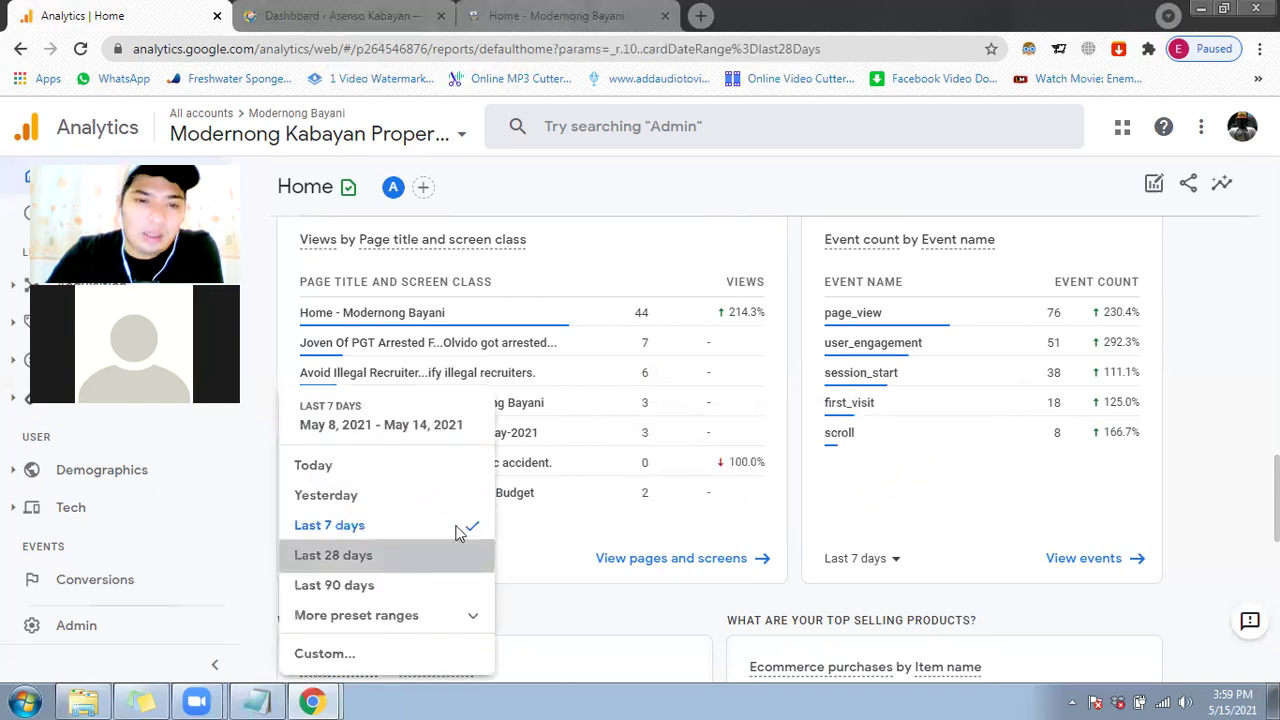
pyautogui.scroll(-1, 530, 498)
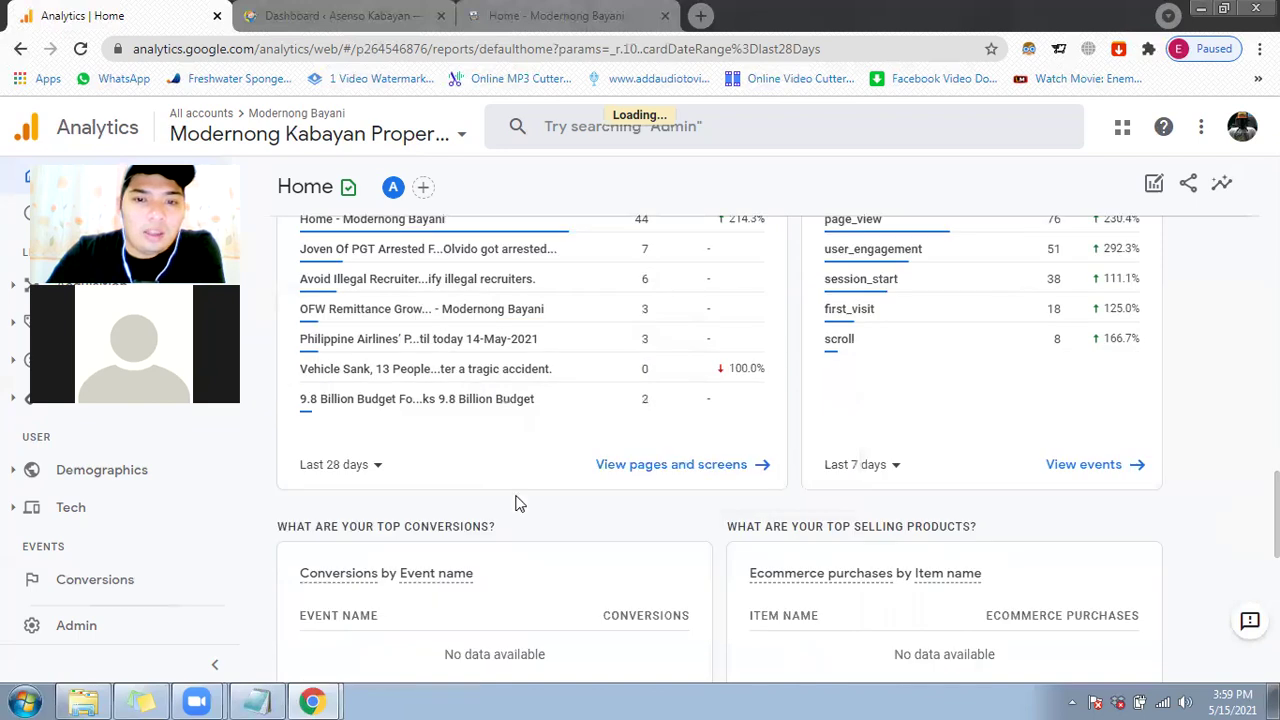
pyautogui.scroll(2, 517, 546)
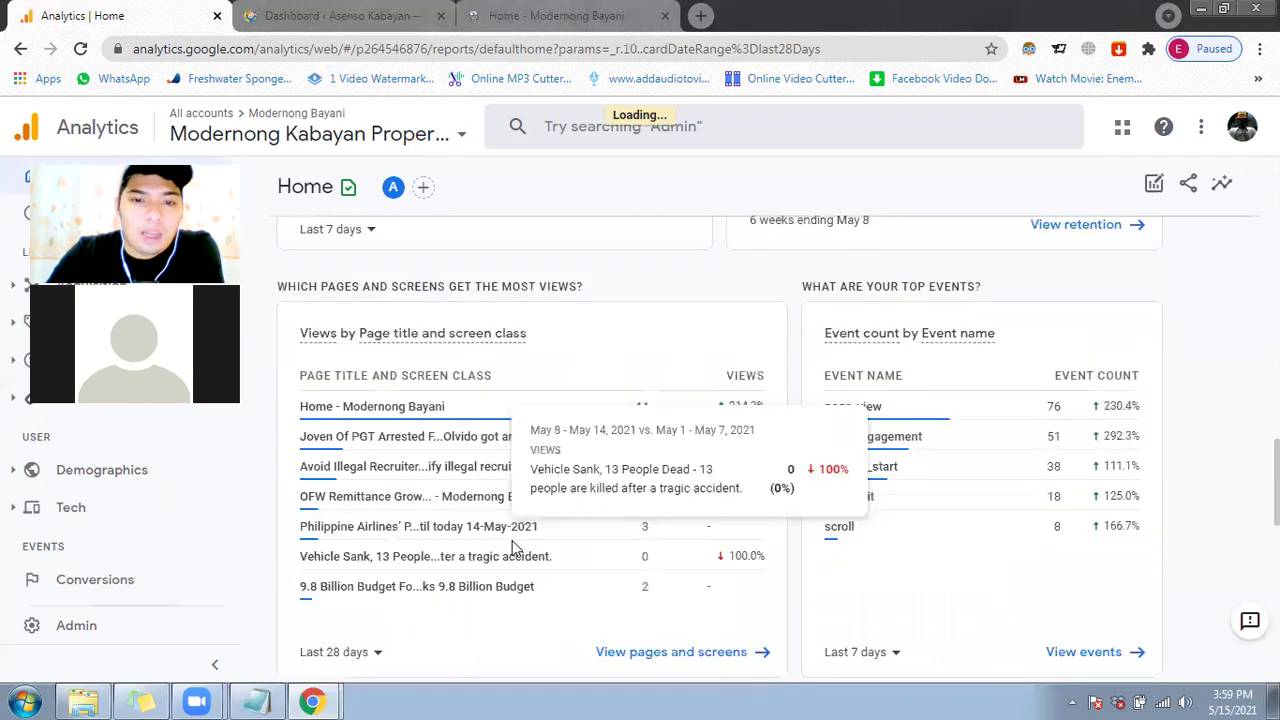
pyautogui.scroll(-1, 519, 505)
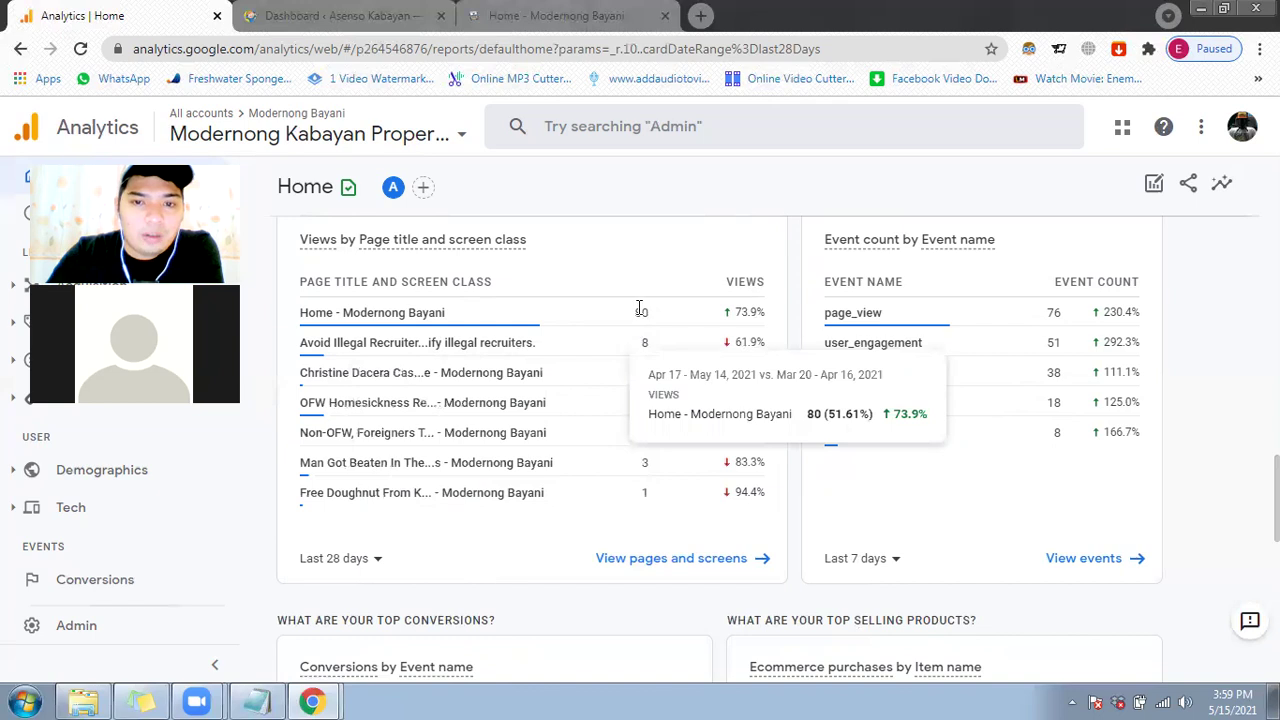
# Step: Inspect the event count by event name card, checking page_view, user_engagement, session_start, first_visit and scroll
pyautogui.tripleClick(672, 327)
pyautogui.click(790, 318)
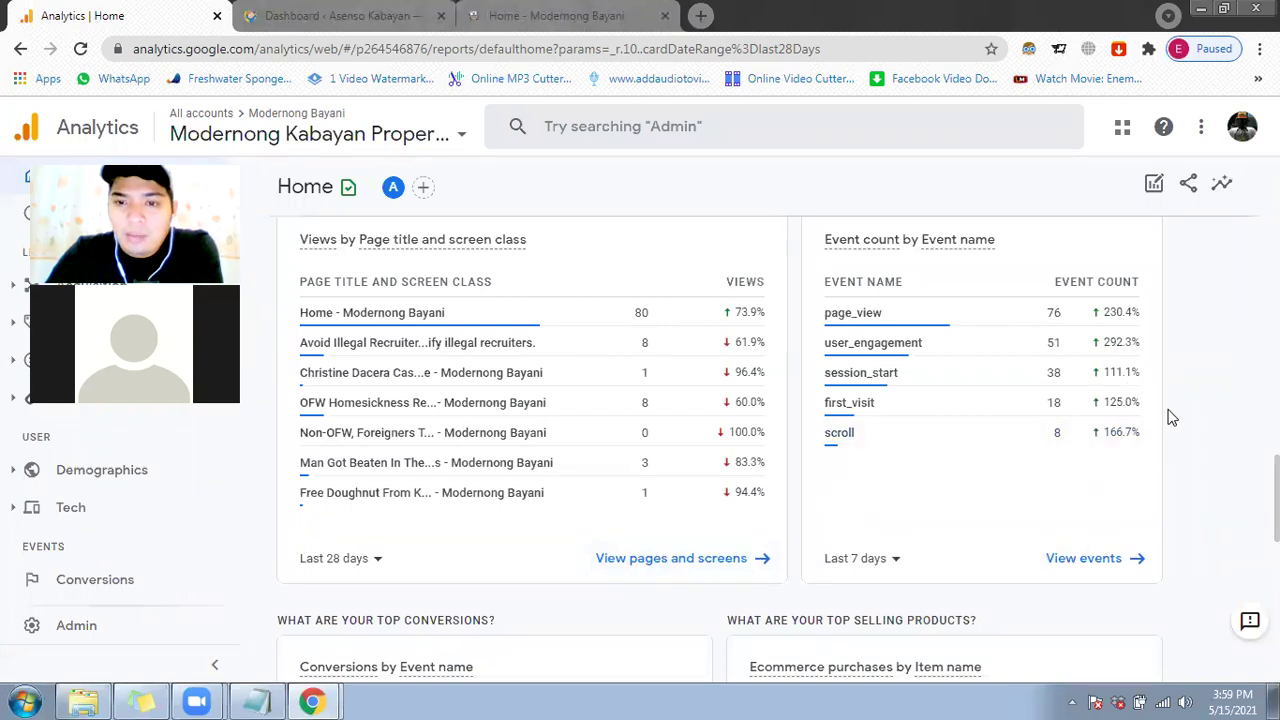
pyautogui.moveTo(1055, 317)
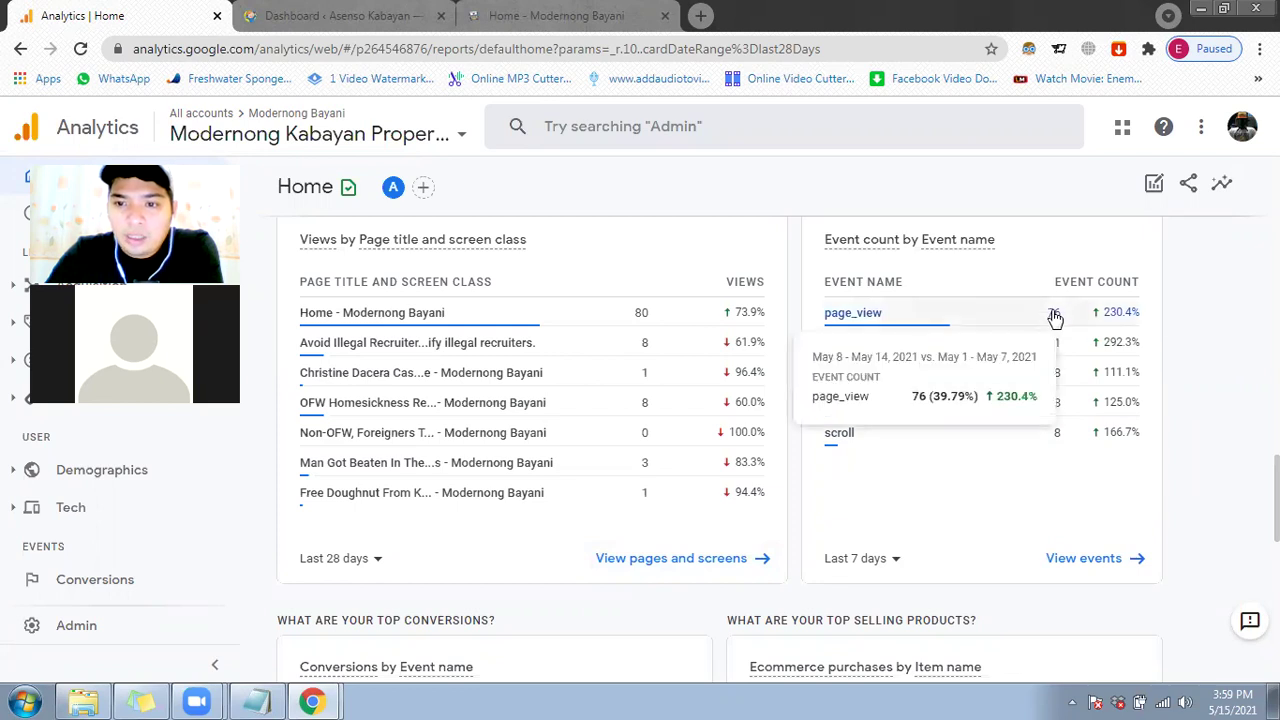
pyautogui.moveTo(1052, 350)
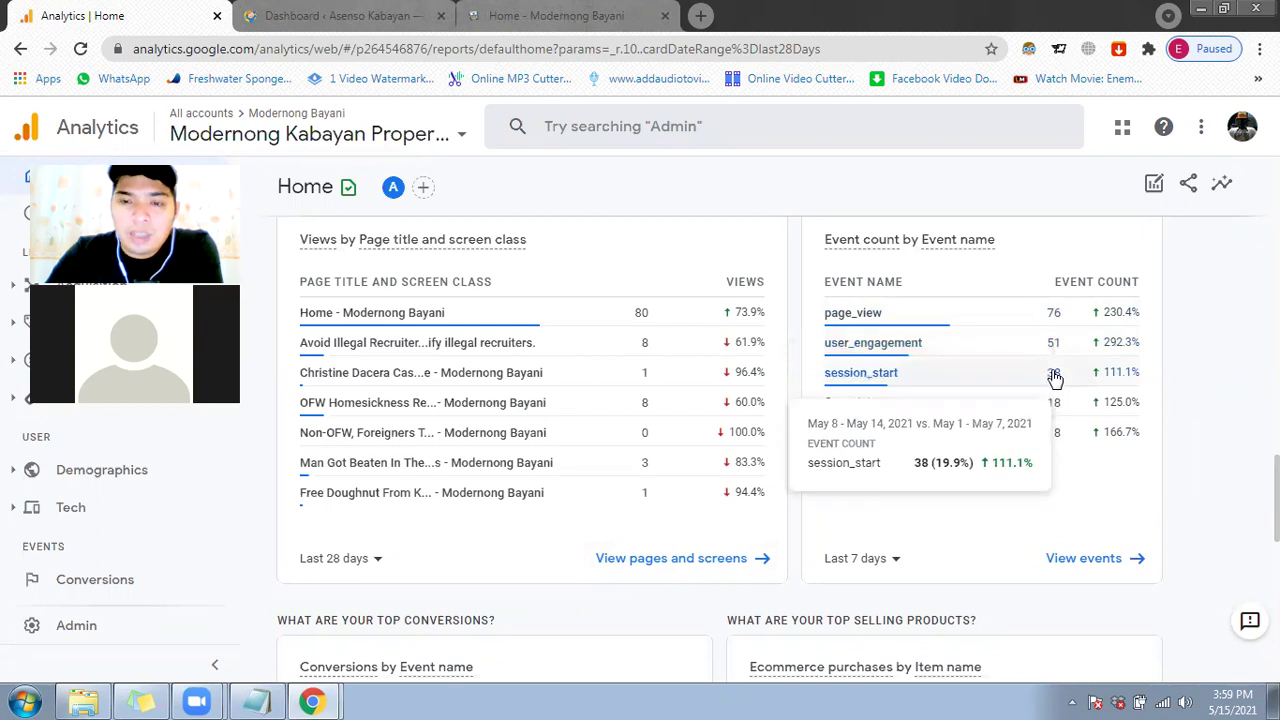
pyautogui.moveTo(1052, 410)
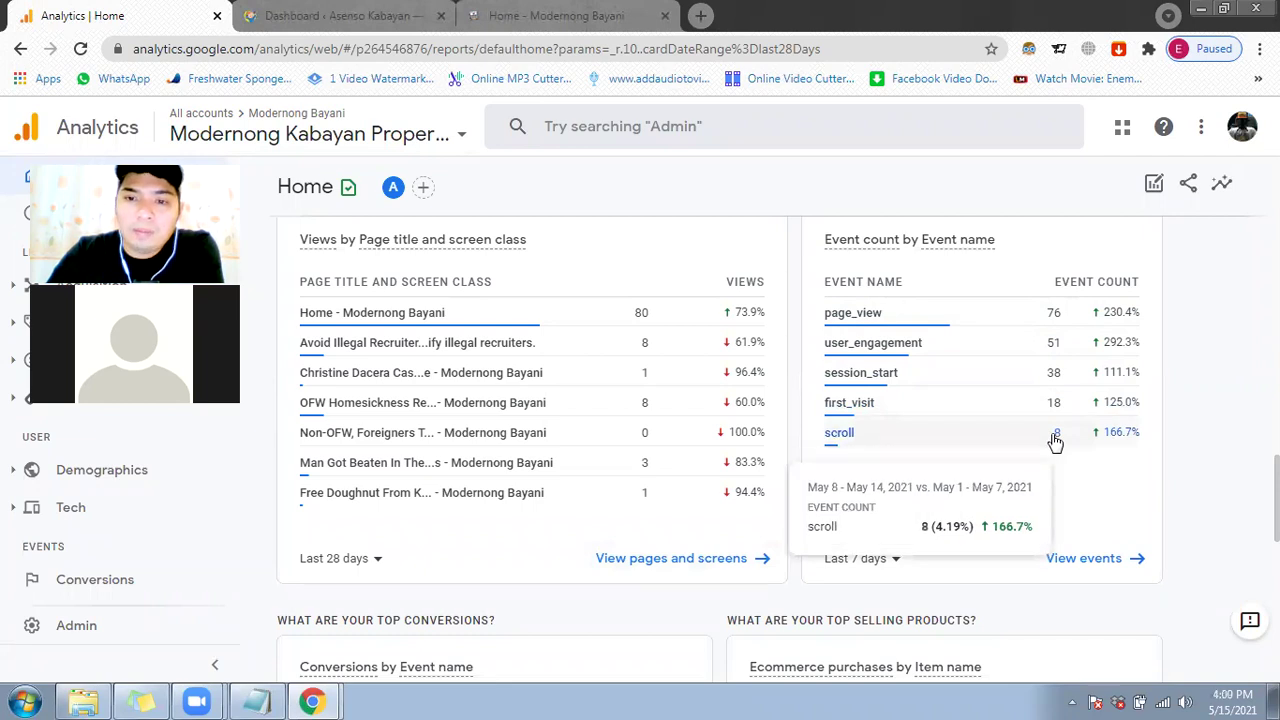
pyautogui.scroll(-1, 1056, 395)
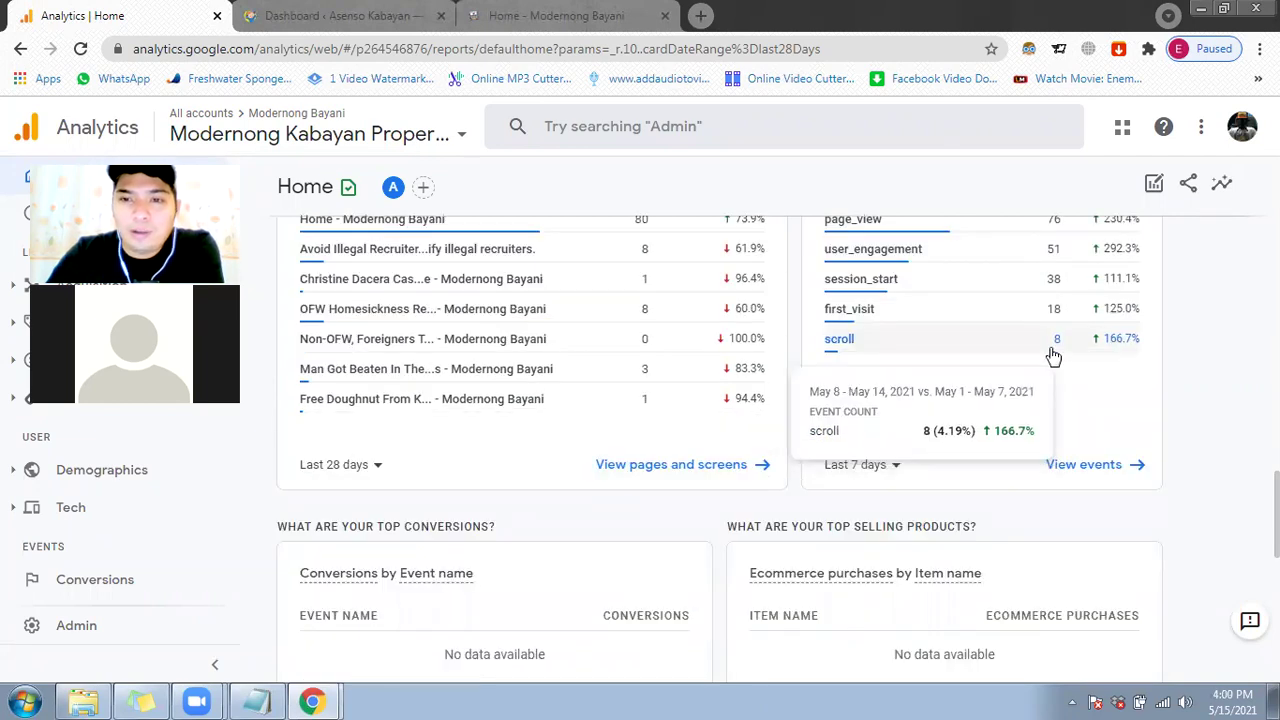
pyautogui.scroll(2, 830, 525)
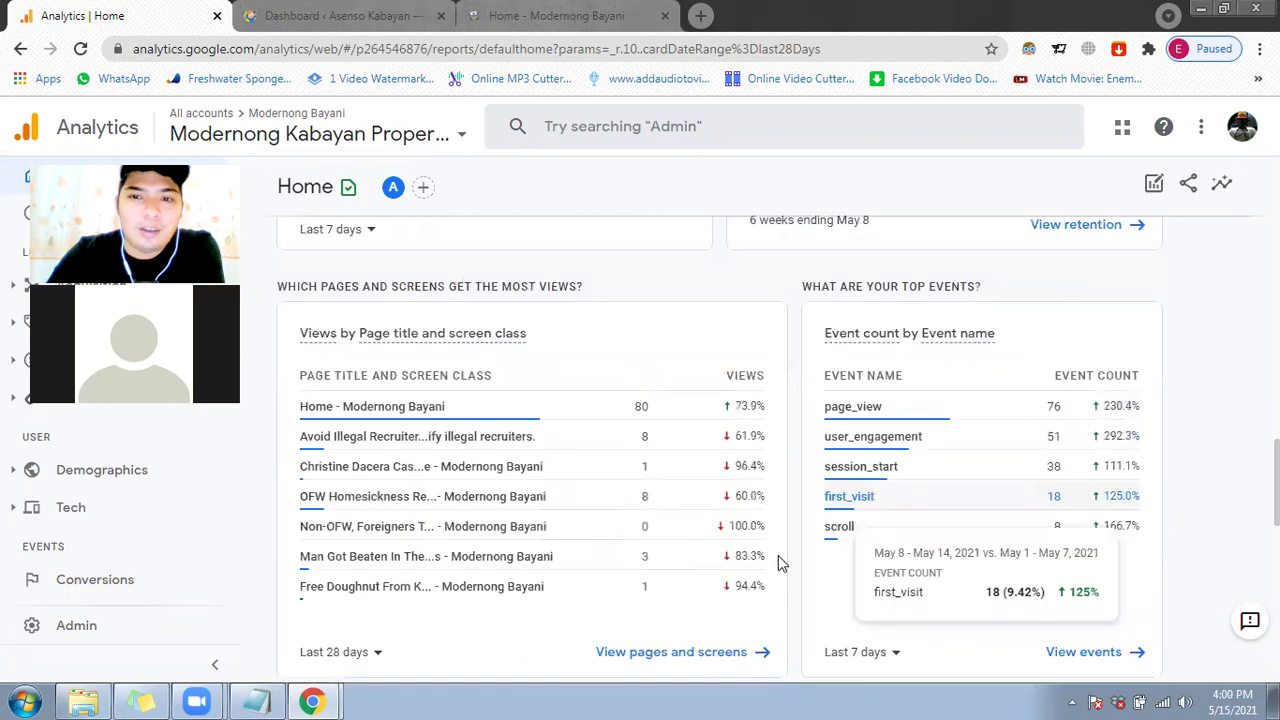
# Step: Review the remaining Home report cards, including top conversions, top selling products and conversions by platform
pyautogui.scroll(7, 675, 574)
pyautogui.scroll(6, 663, 149)
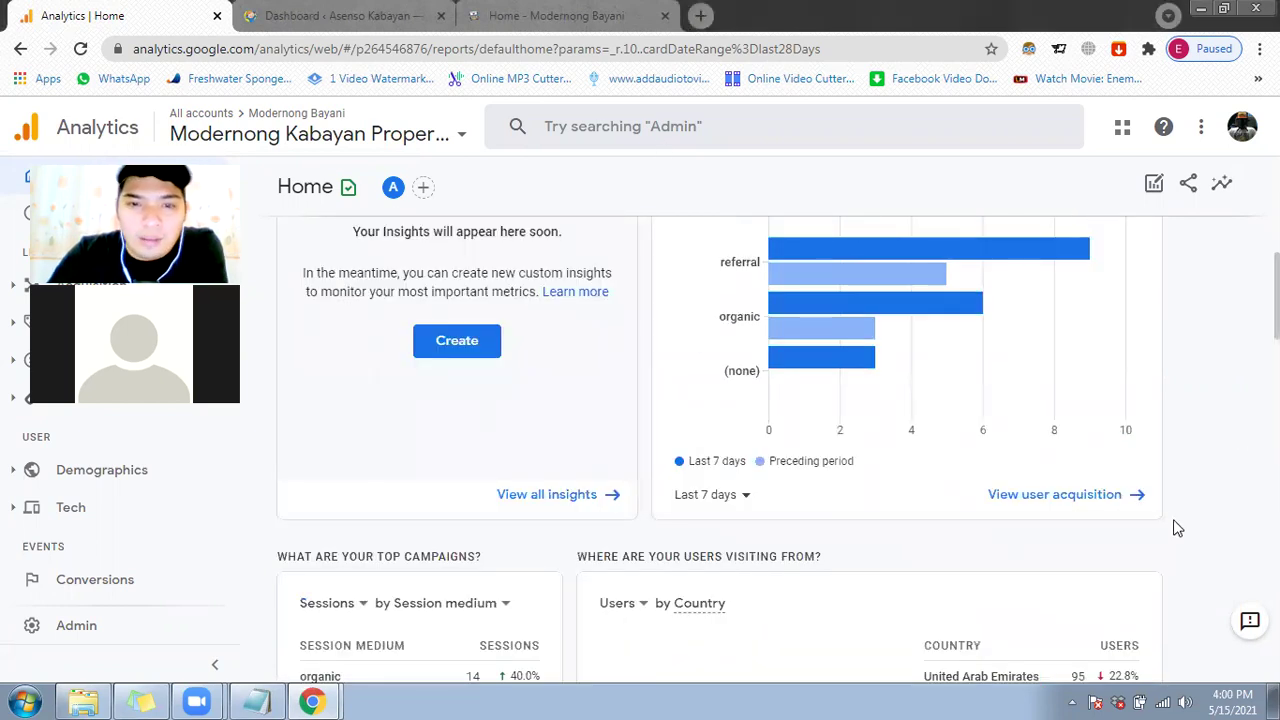
pyautogui.scroll(2, 1176, 528)
pyautogui.scroll(-10, 1178, 525)
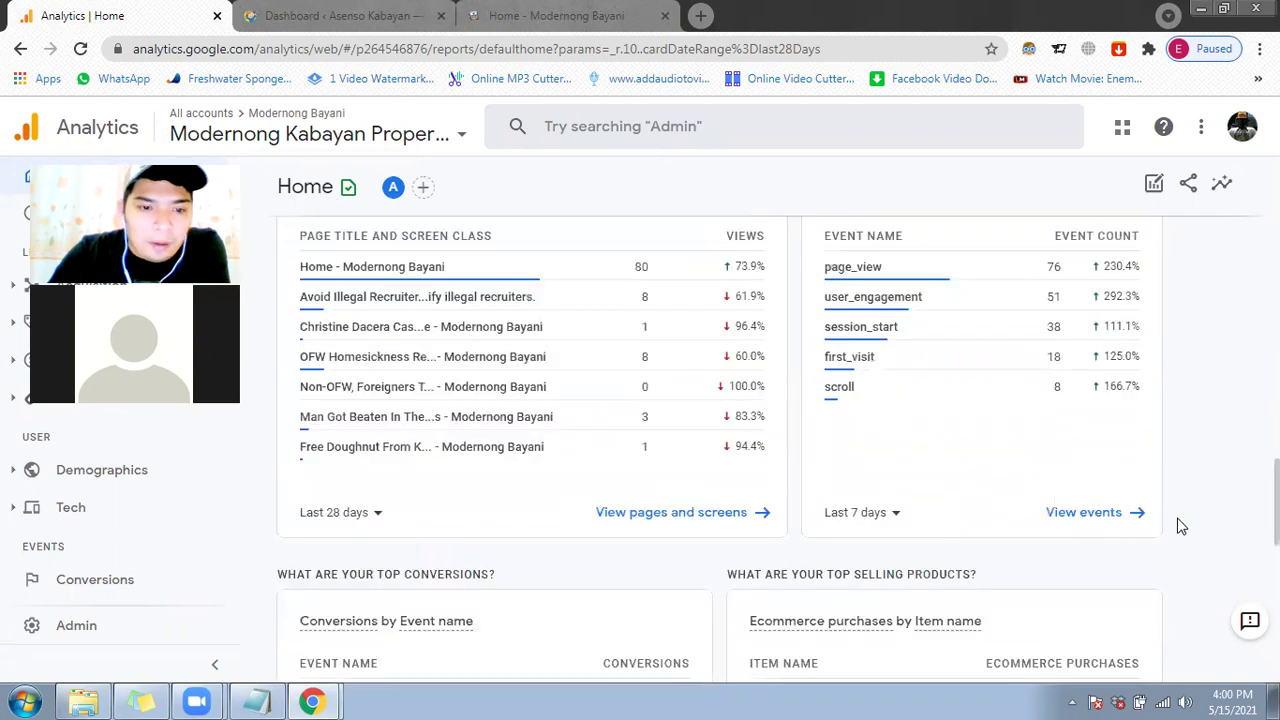
pyautogui.scroll(-2, 1181, 526)
pyautogui.scroll(-3, 1181, 526)
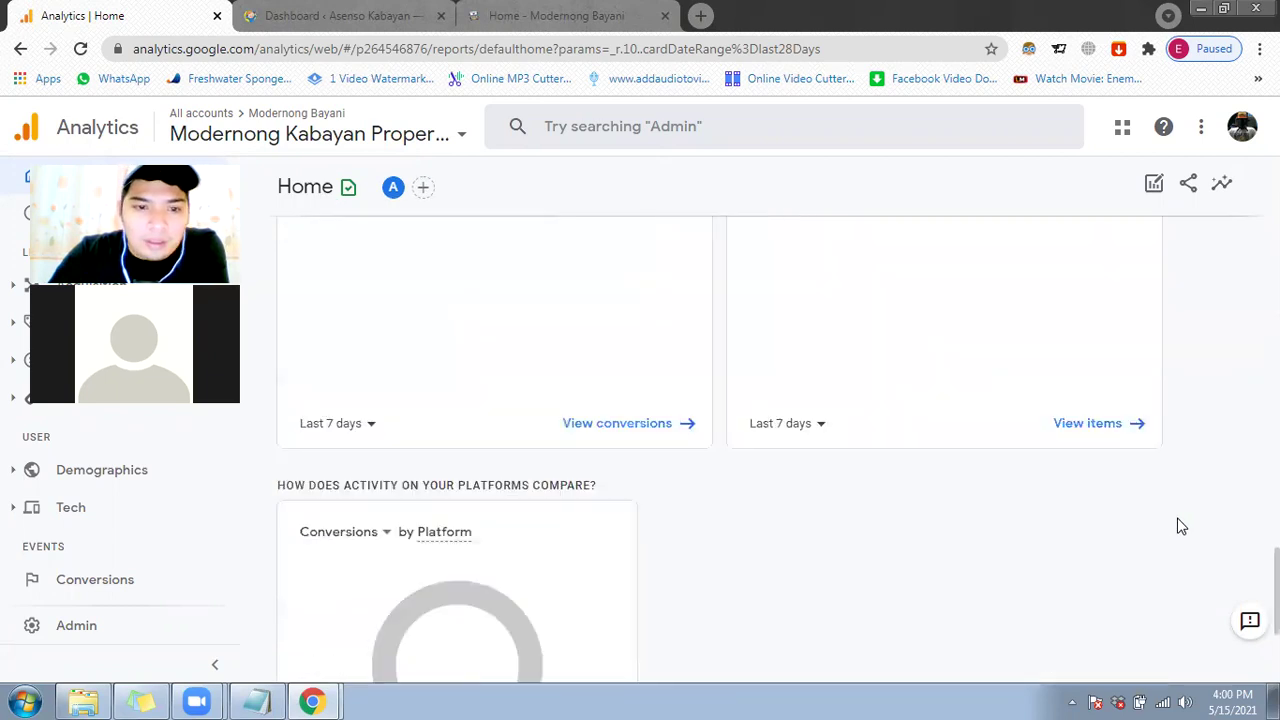
pyautogui.scroll(-3, 1181, 526)
pyautogui.scroll(1, 1158, 533)
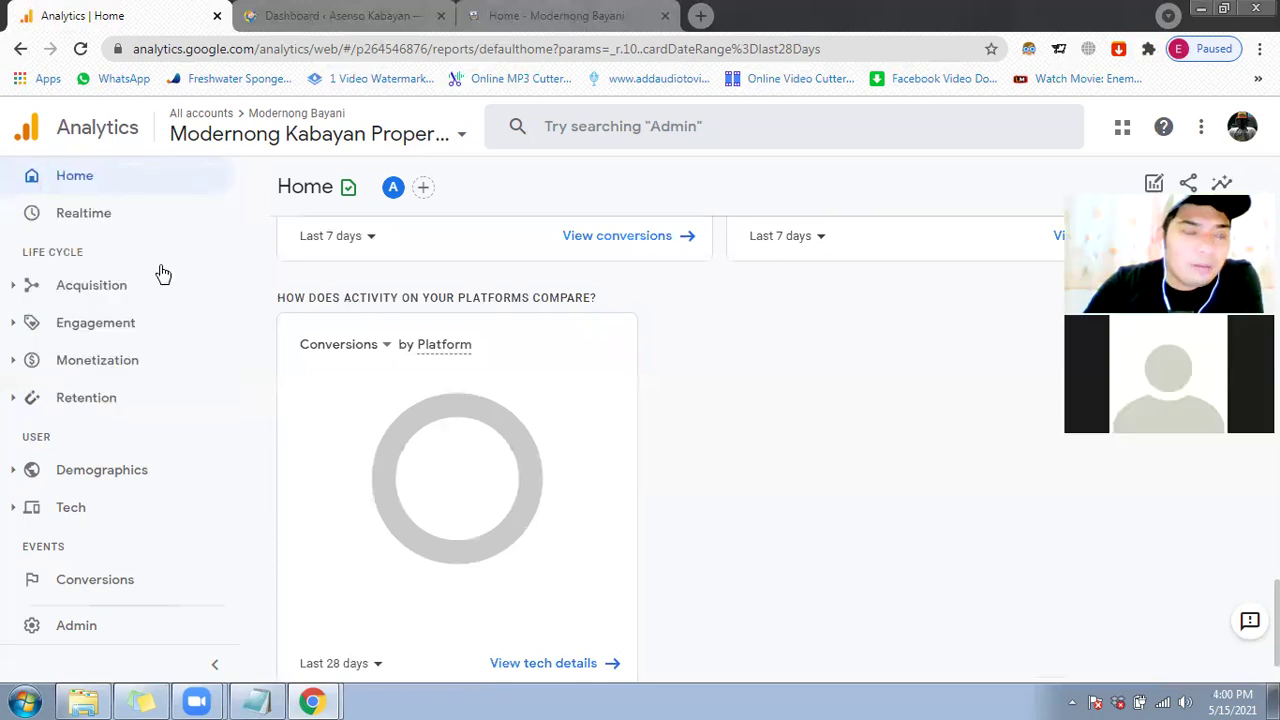
# Step: Bring up the Realtime overview and inspect the map's user markers in the Philippines around Davao City, Batangas and Manila
pyautogui.click(77, 218)
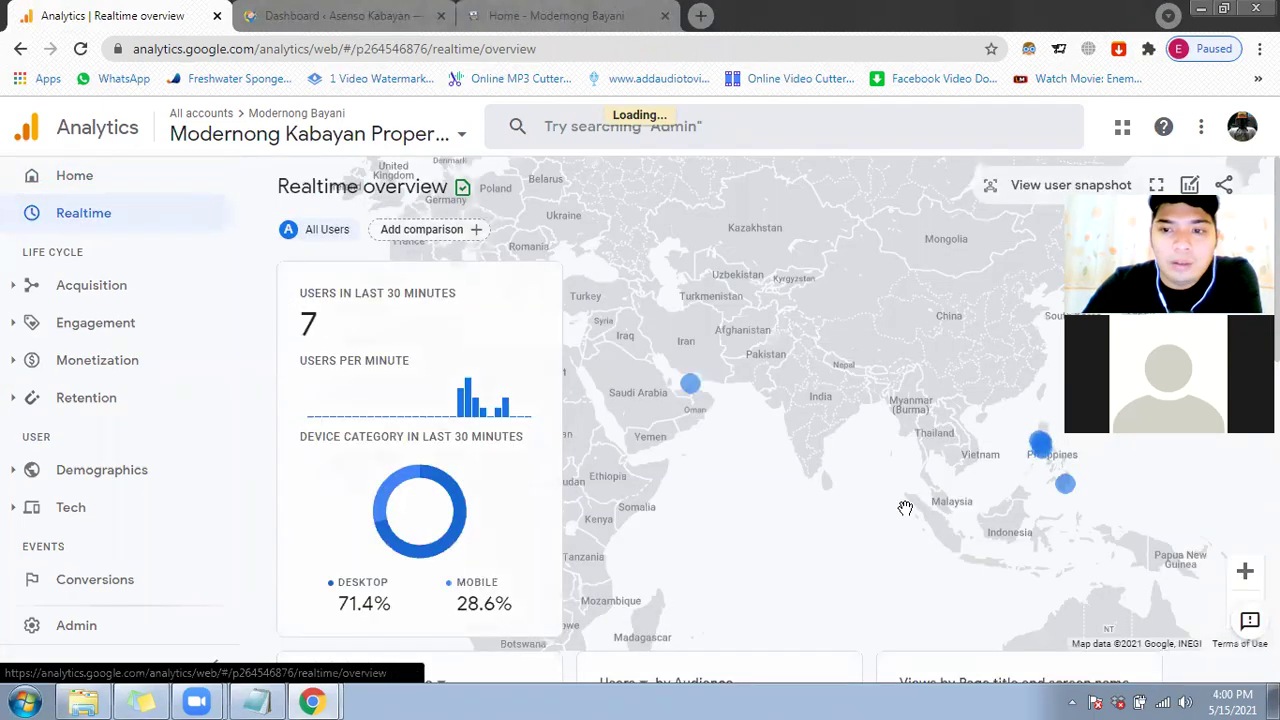
pyautogui.scroll(-1, 800, 471)
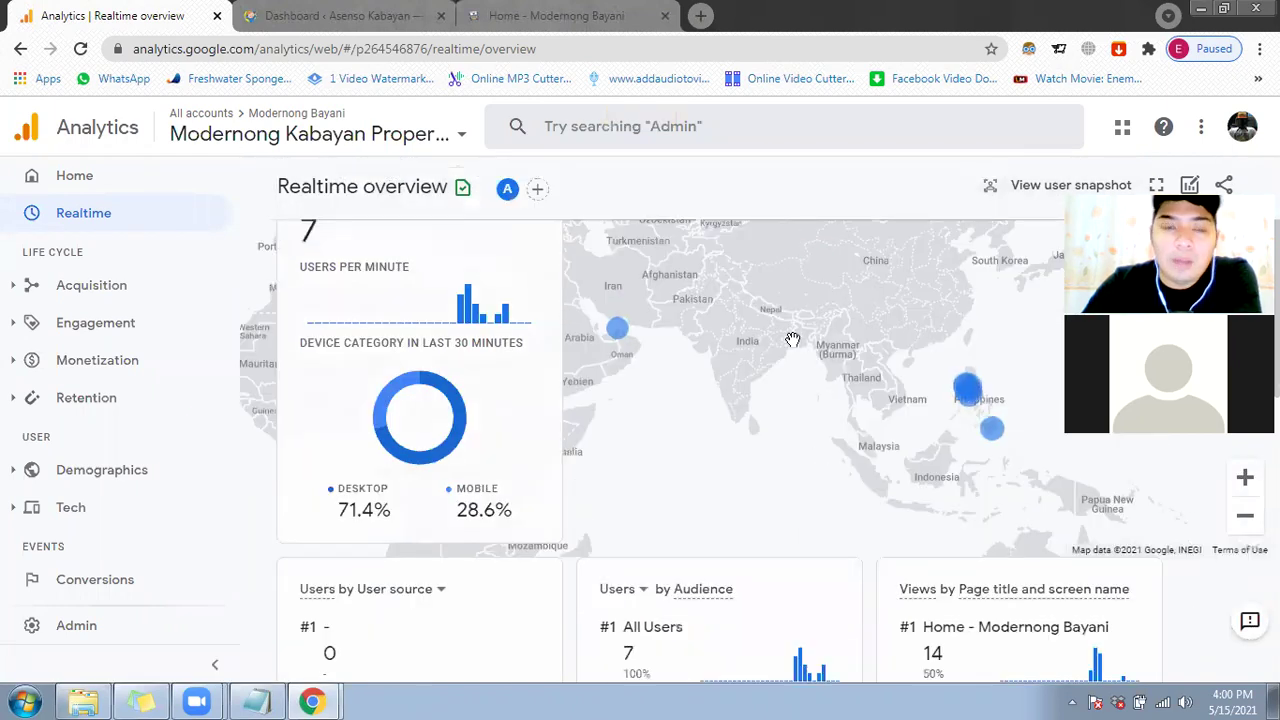
pyautogui.moveTo(1172, 198); pyautogui.dragTo(108, 118)
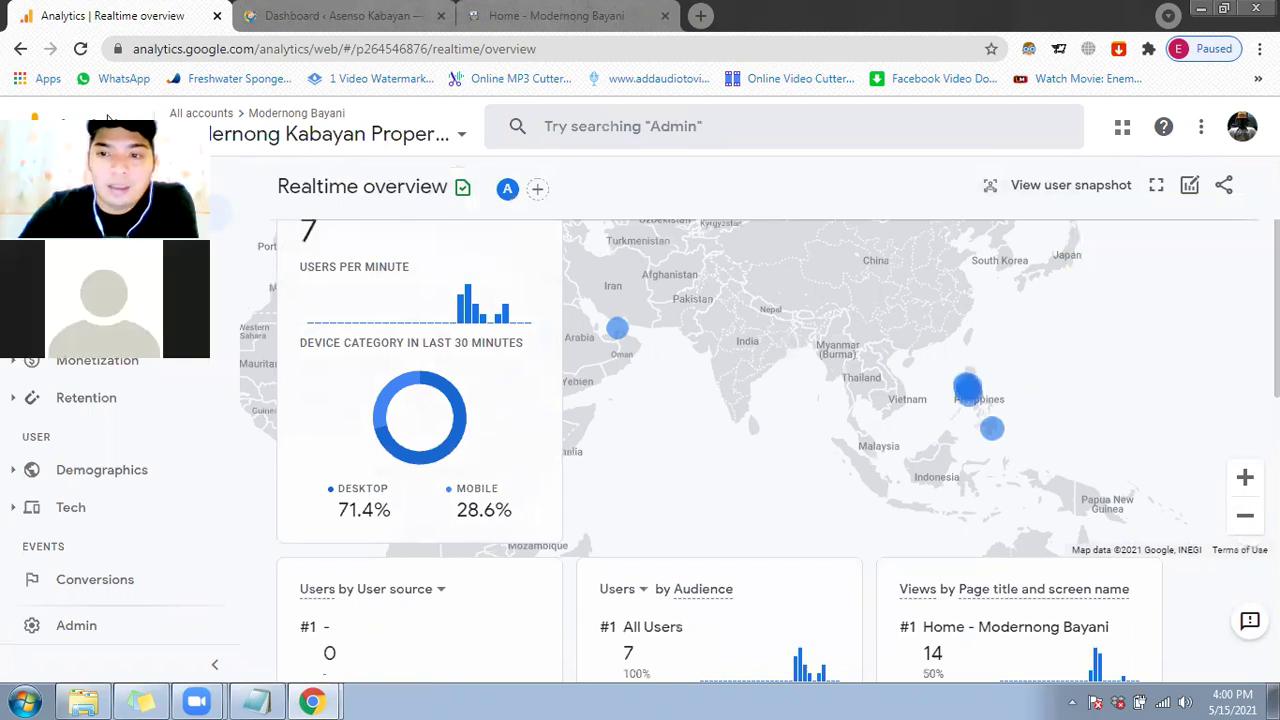
pyautogui.click(1246, 522)
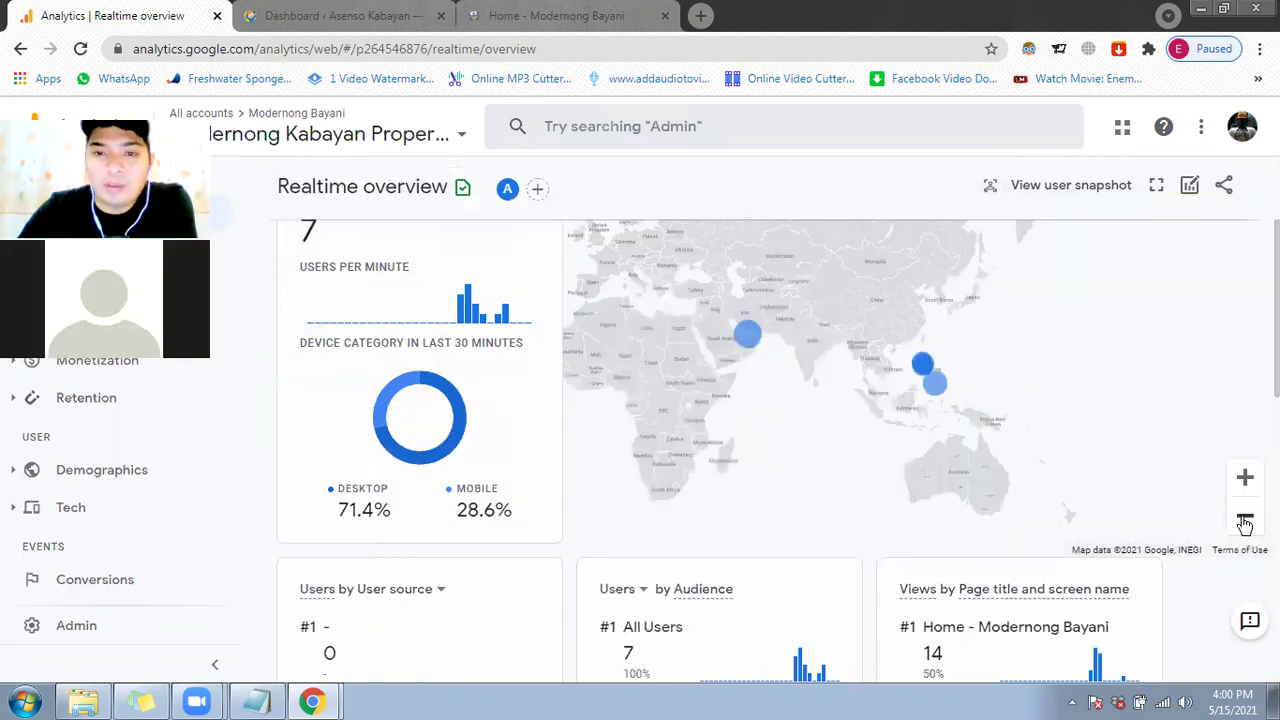
pyautogui.moveTo(932, 385); pyautogui.dragTo(944, 391)
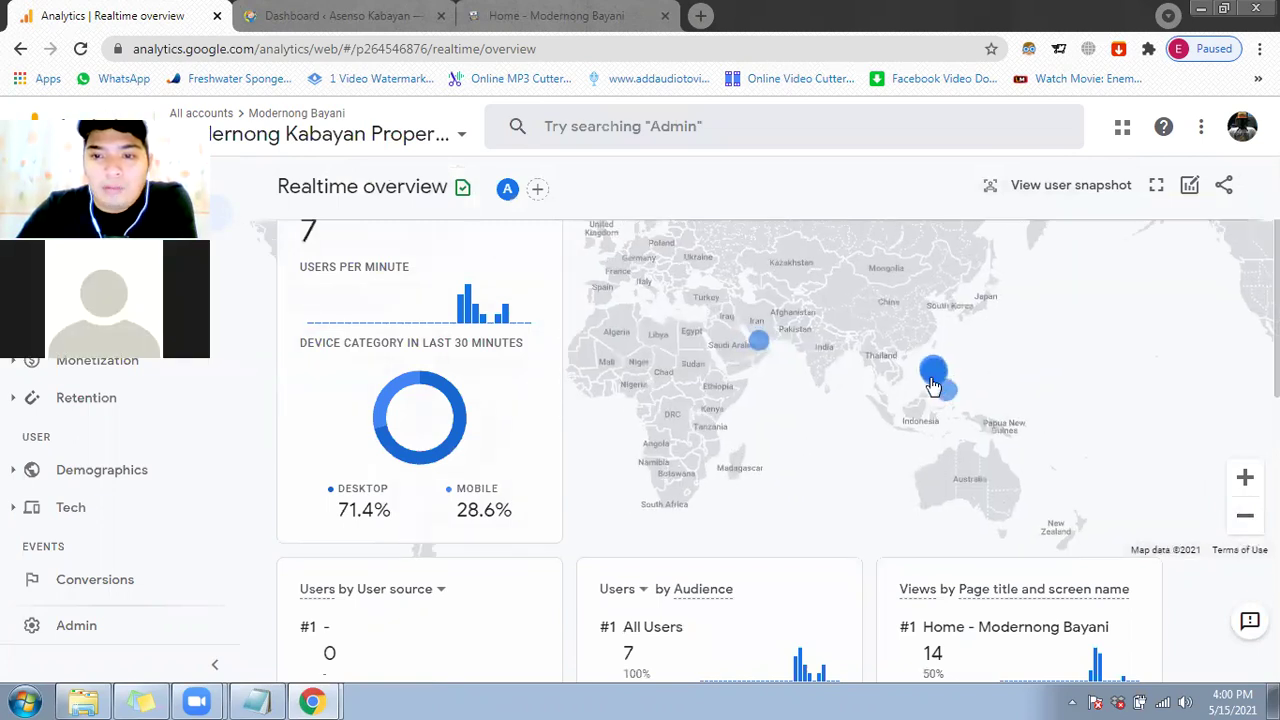
pyautogui.scroll(2, 977, 444)
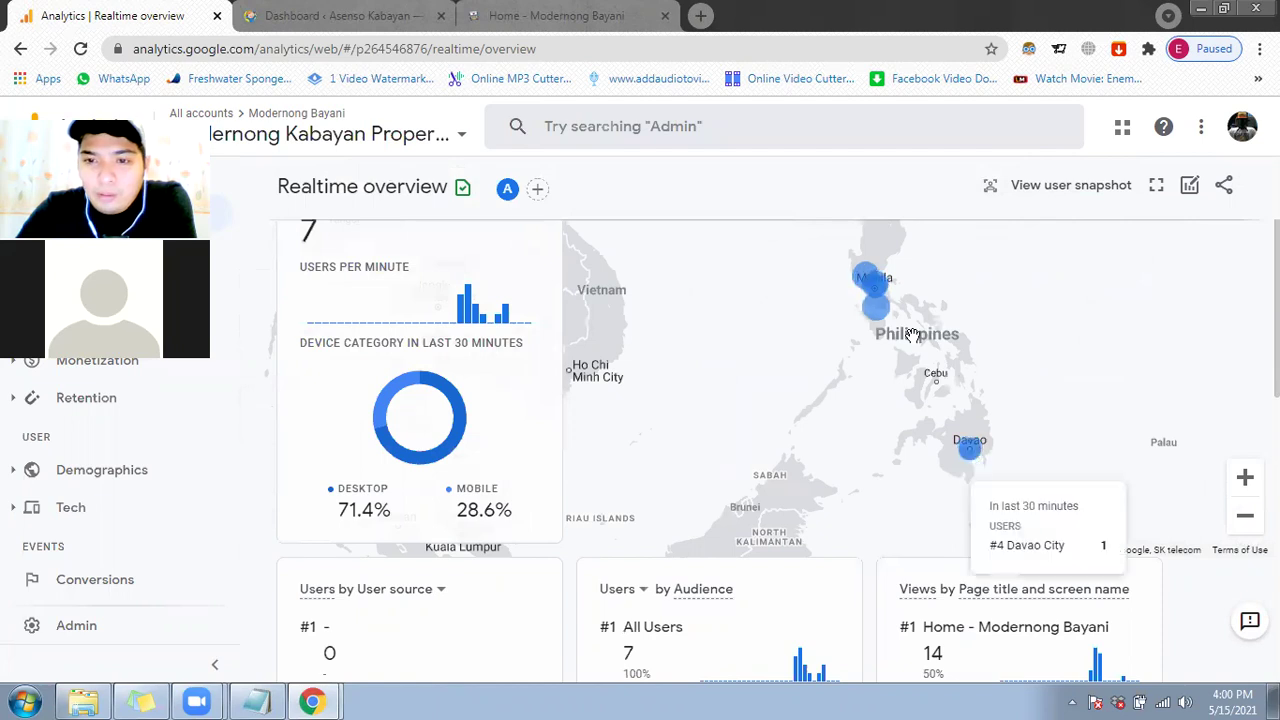
pyautogui.moveTo(882, 320)
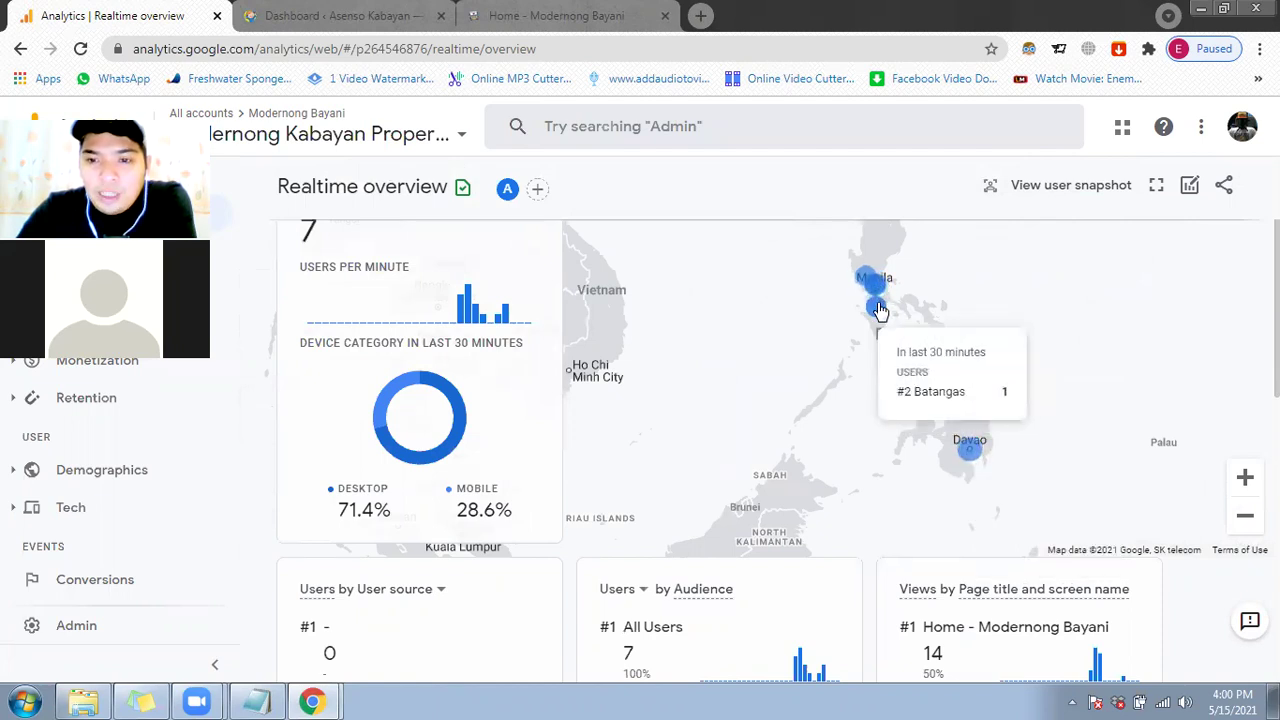
pyautogui.moveTo(866, 282)
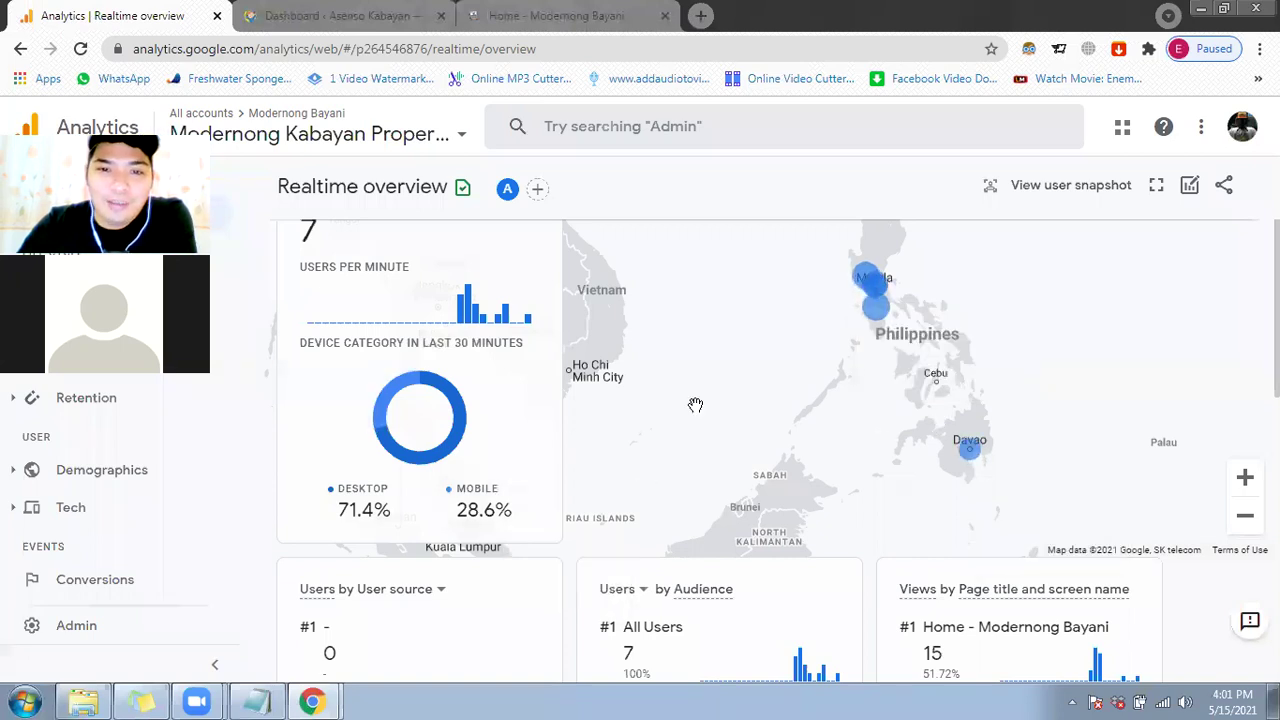
# Step: Shift the realtime map to the United Arab Emirates and inspect the user marker at Dubai
pyautogui.moveTo(587, 401); pyautogui.dragTo(909, 465)
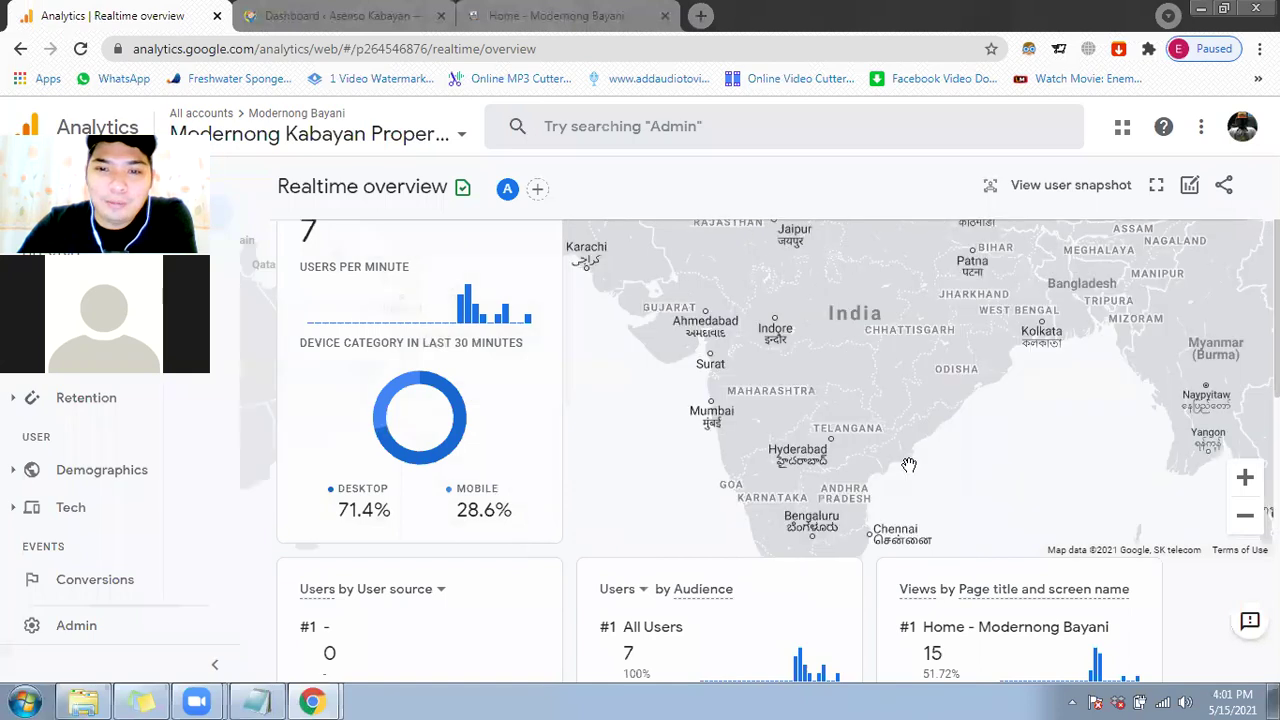
pyautogui.scroll(-3, 927, 485)
pyautogui.scroll(4, 1008, 516)
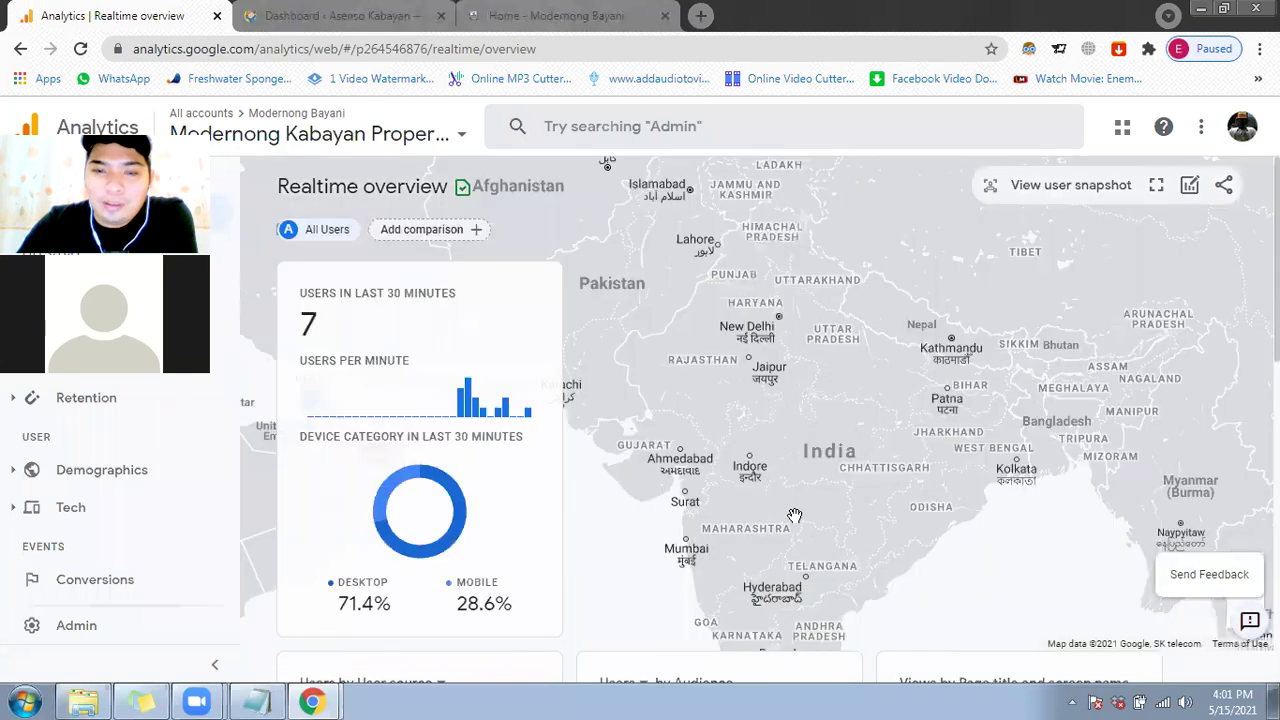
pyautogui.moveTo(632, 372)
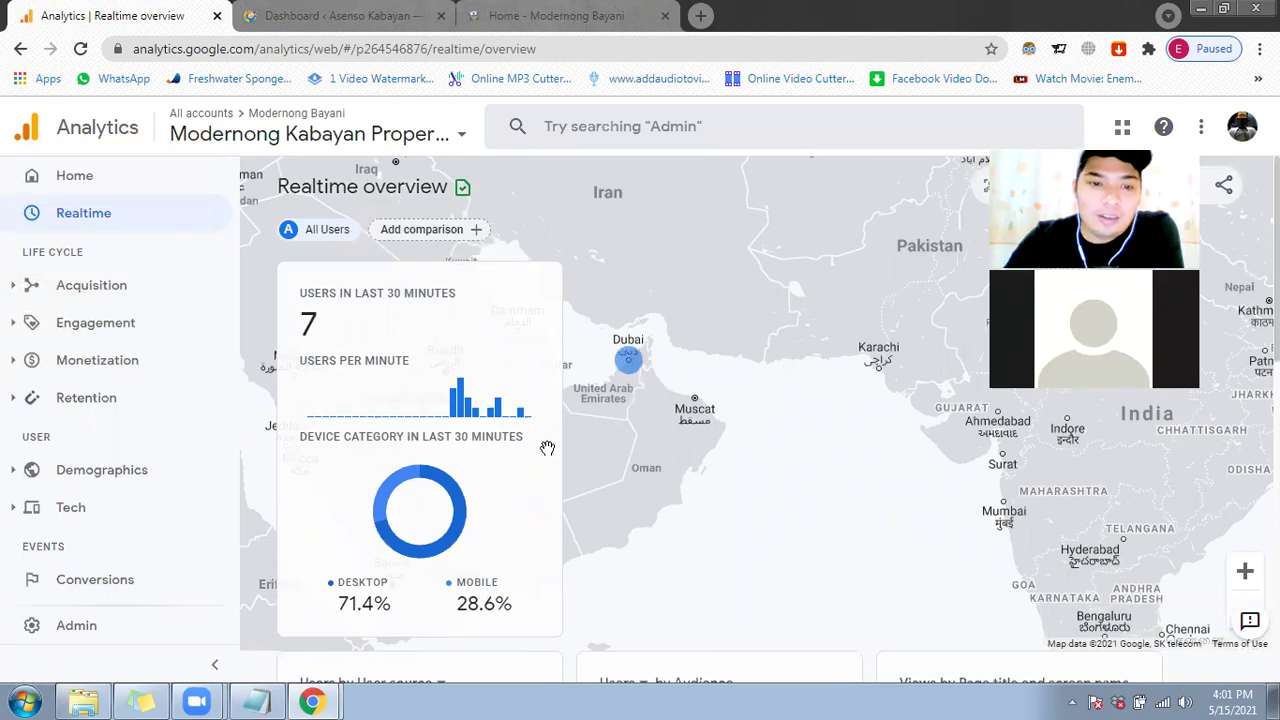
# Step: Examine the desktop and mobile shares in the last-30-minutes device category chart, plus the users per minute bars
pyautogui.scroll(-1, 320, 372)
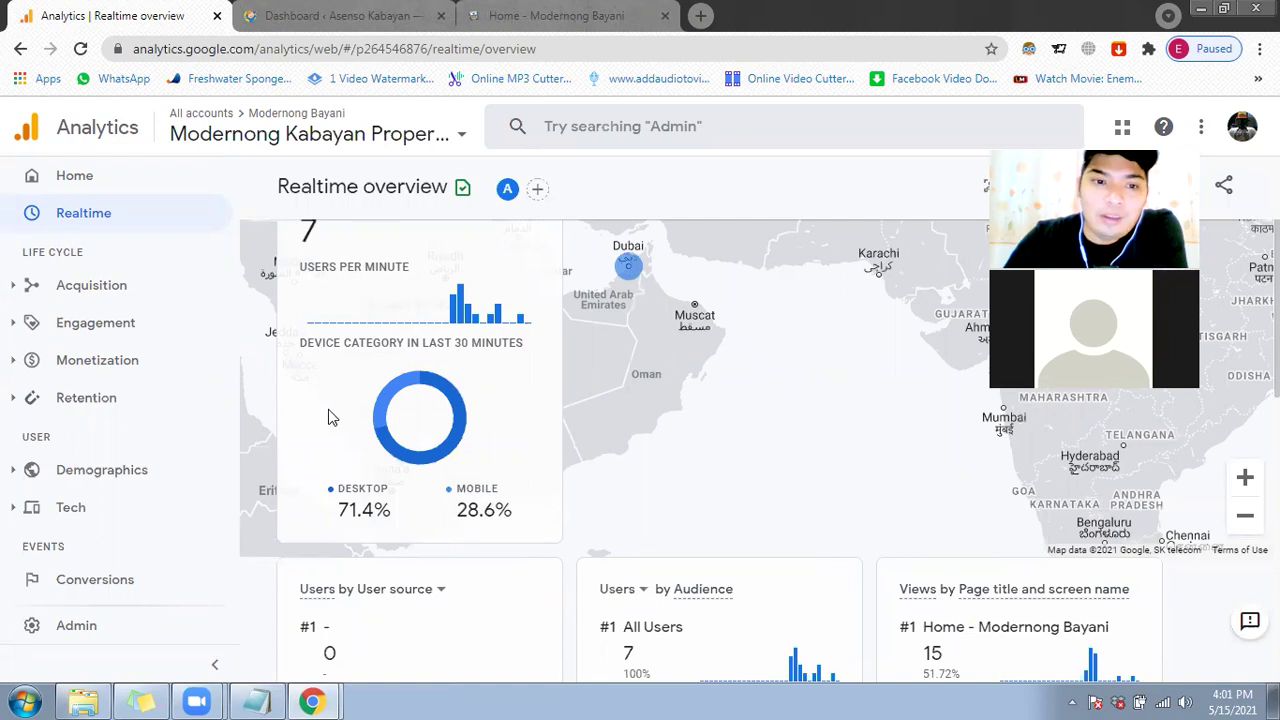
pyautogui.scroll(1, 377, 452)
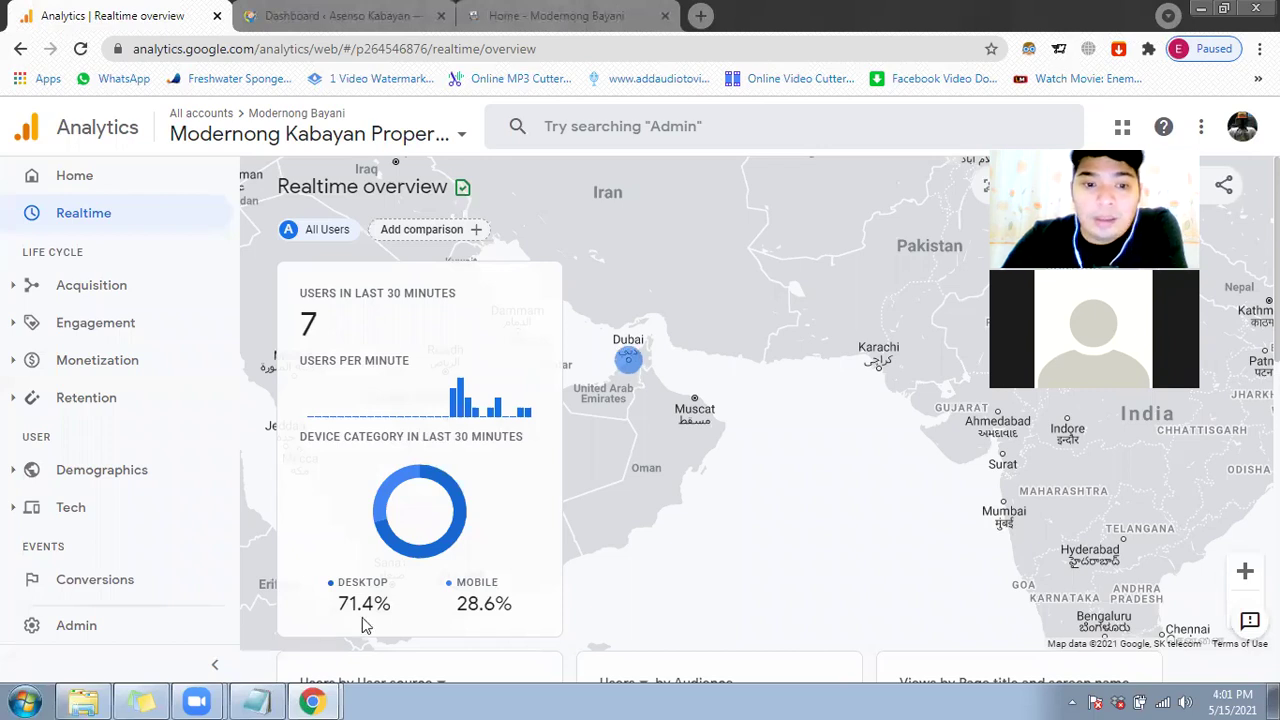
pyautogui.moveTo(486, 614)
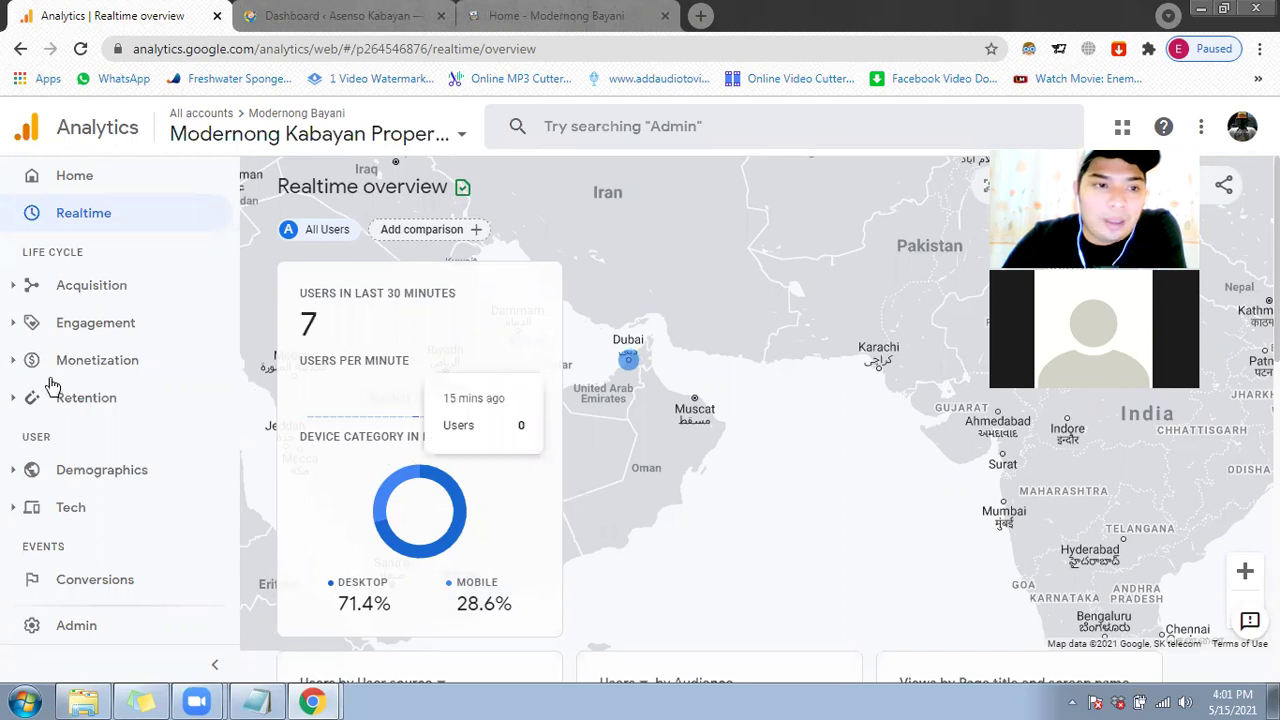
# Step: Examine the realtime cards for user source, audience, page title views, event counts, conversions and user property
pyautogui.scroll(-3, 995, 487)
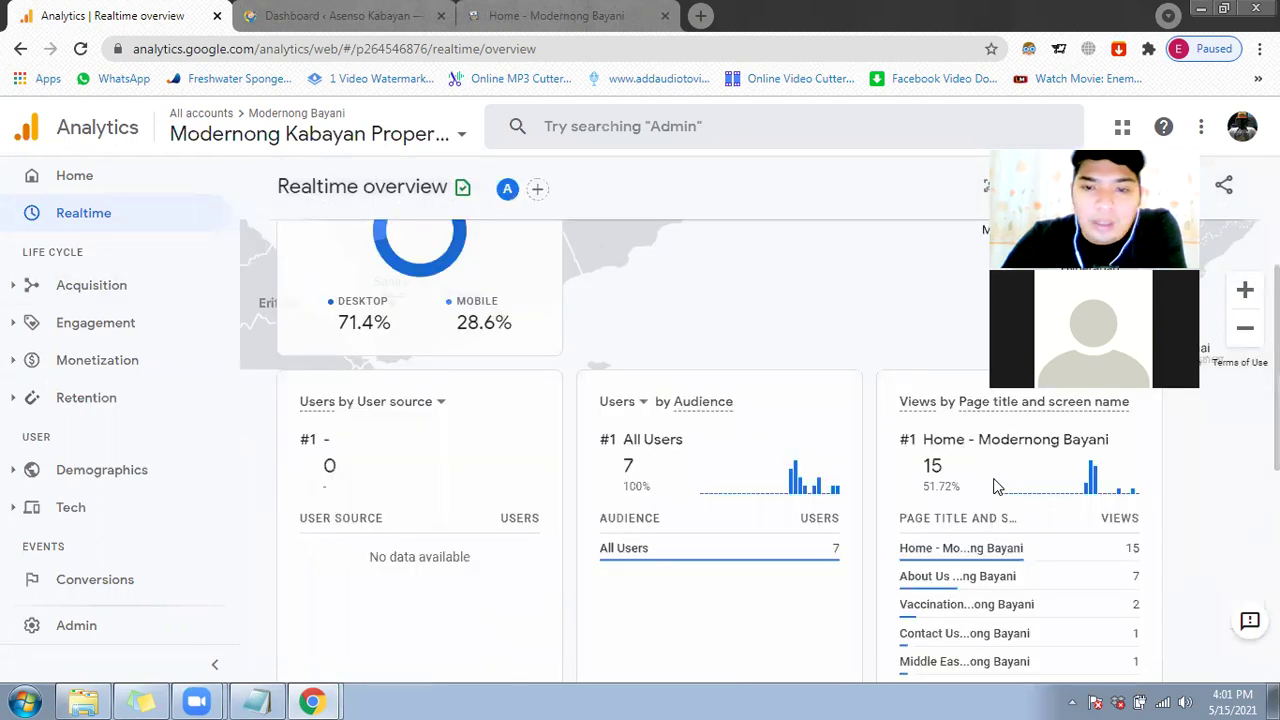
pyautogui.scroll(-1, 823, 579)
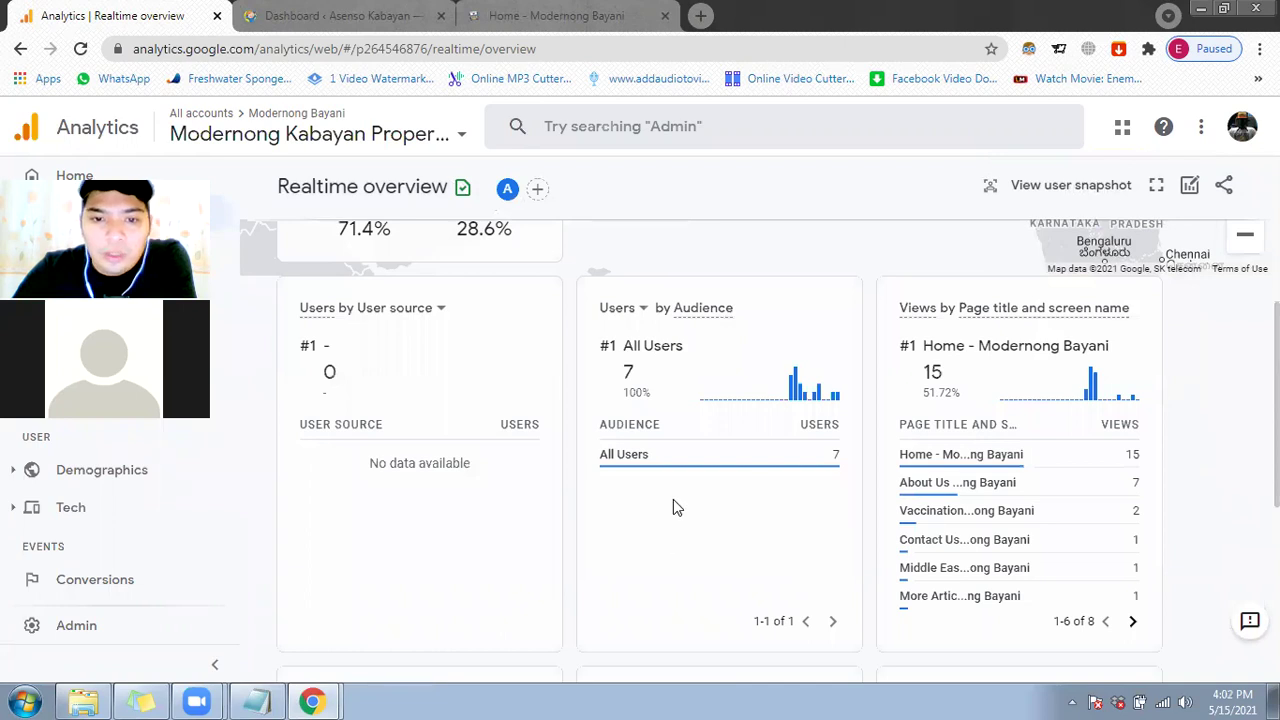
pyautogui.scroll(-1, 998, 568)
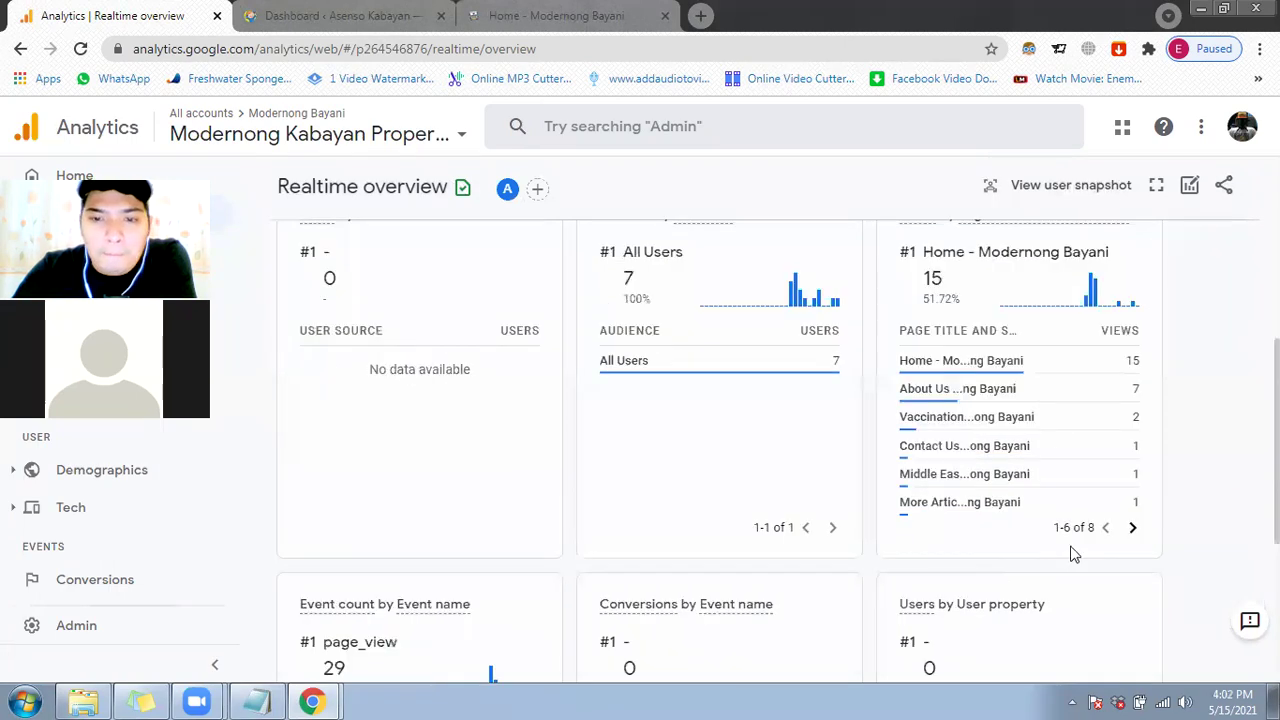
pyautogui.scroll(1, 1022, 443)
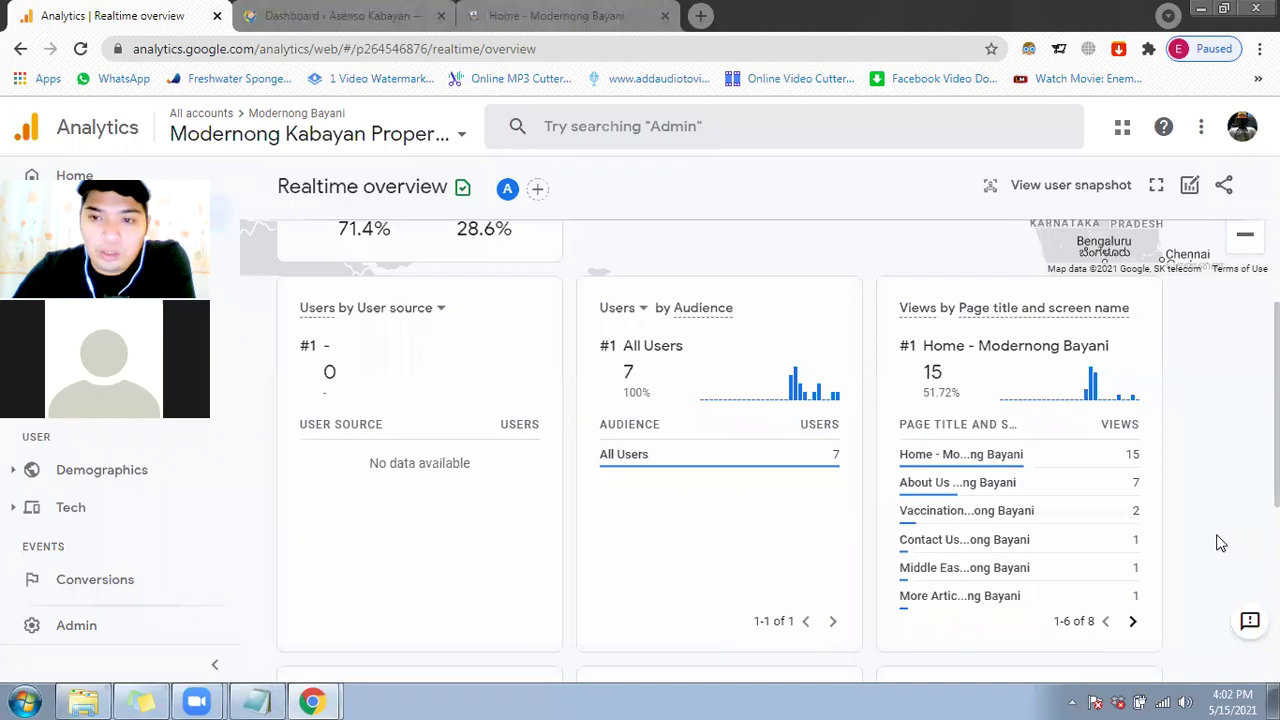
pyautogui.scroll(-2, 1220, 543)
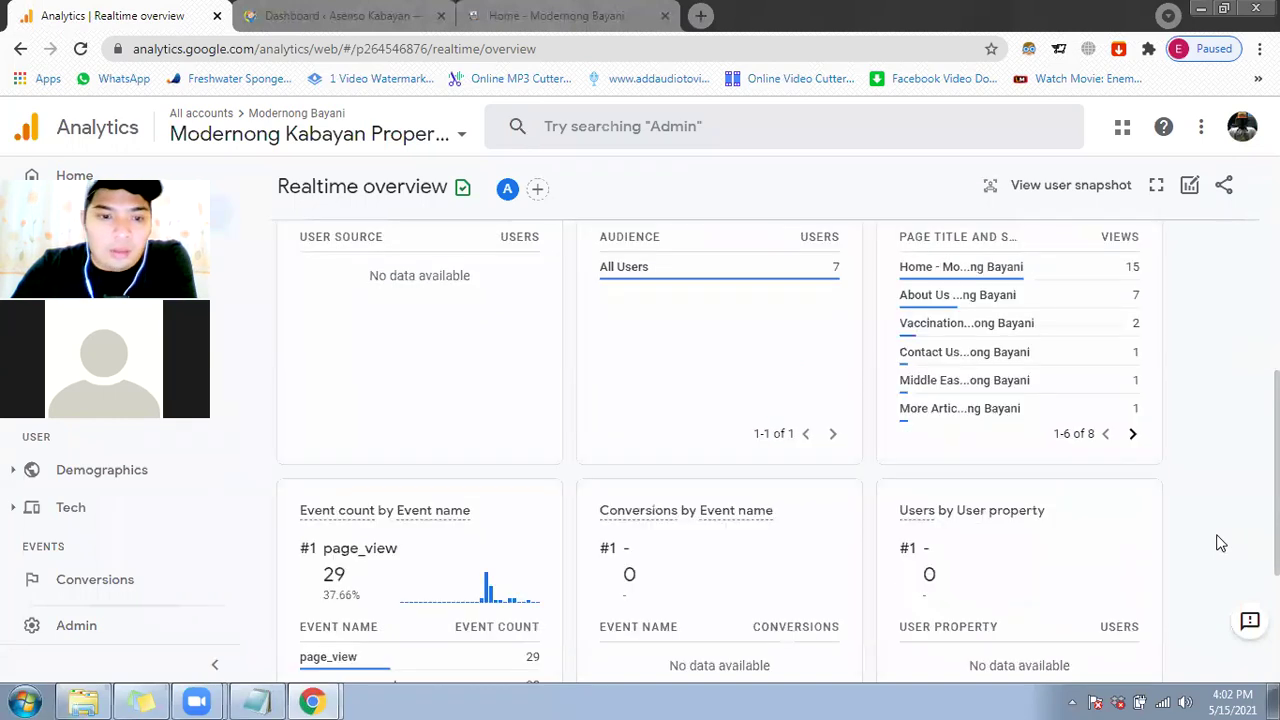
pyautogui.scroll(-2, 1220, 543)
pyautogui.scroll(-1, 1220, 543)
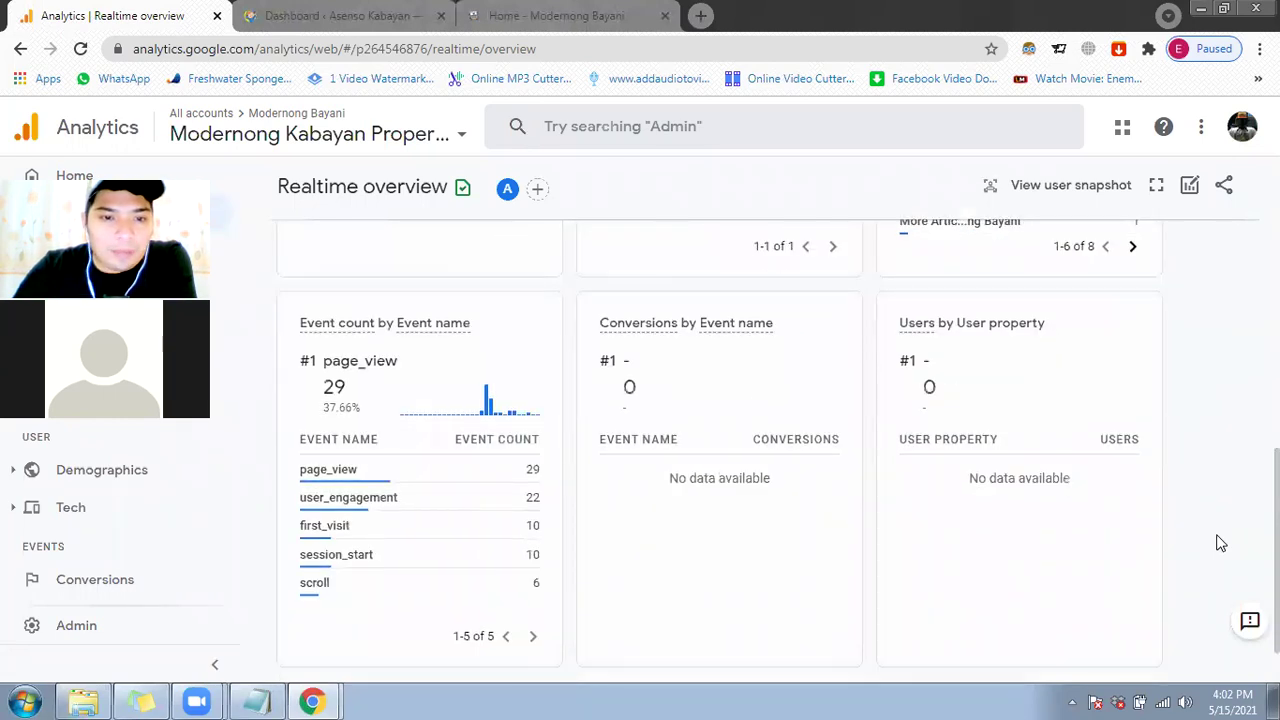
pyautogui.scroll(-1, 1220, 543)
pyautogui.scroll(-1, 1220, 543)
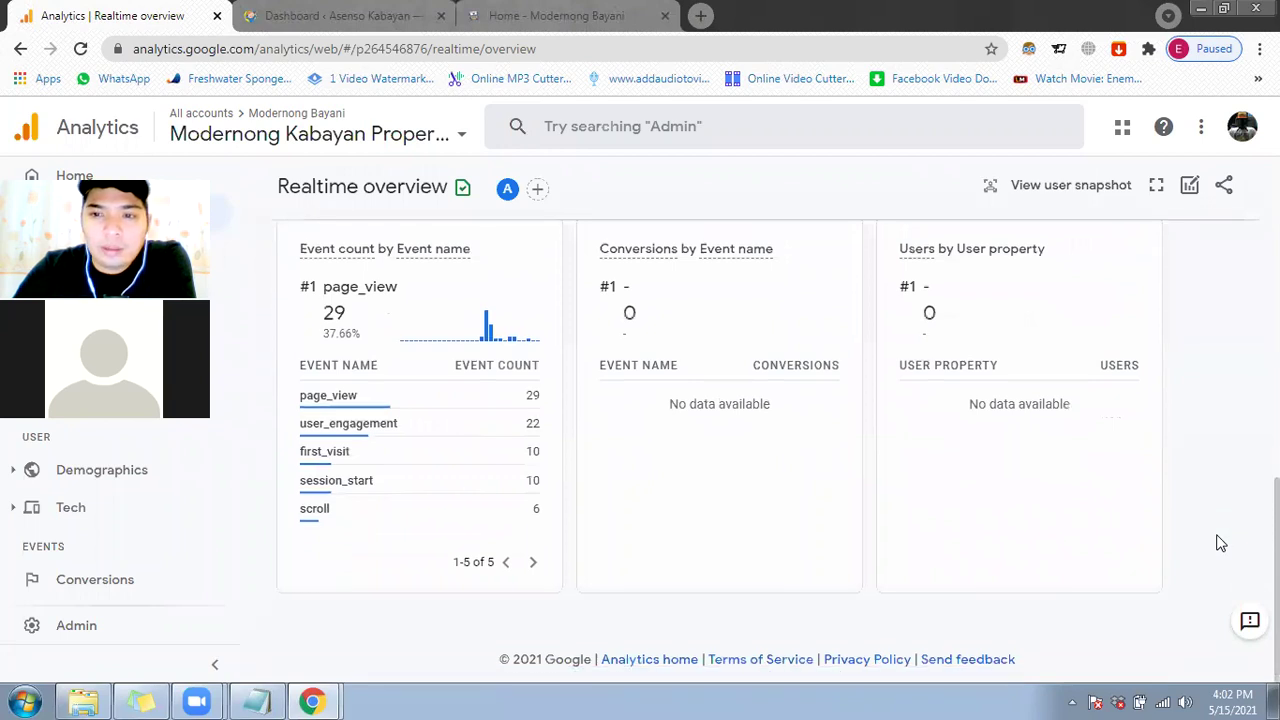
pyautogui.scroll(1, 335, 330)
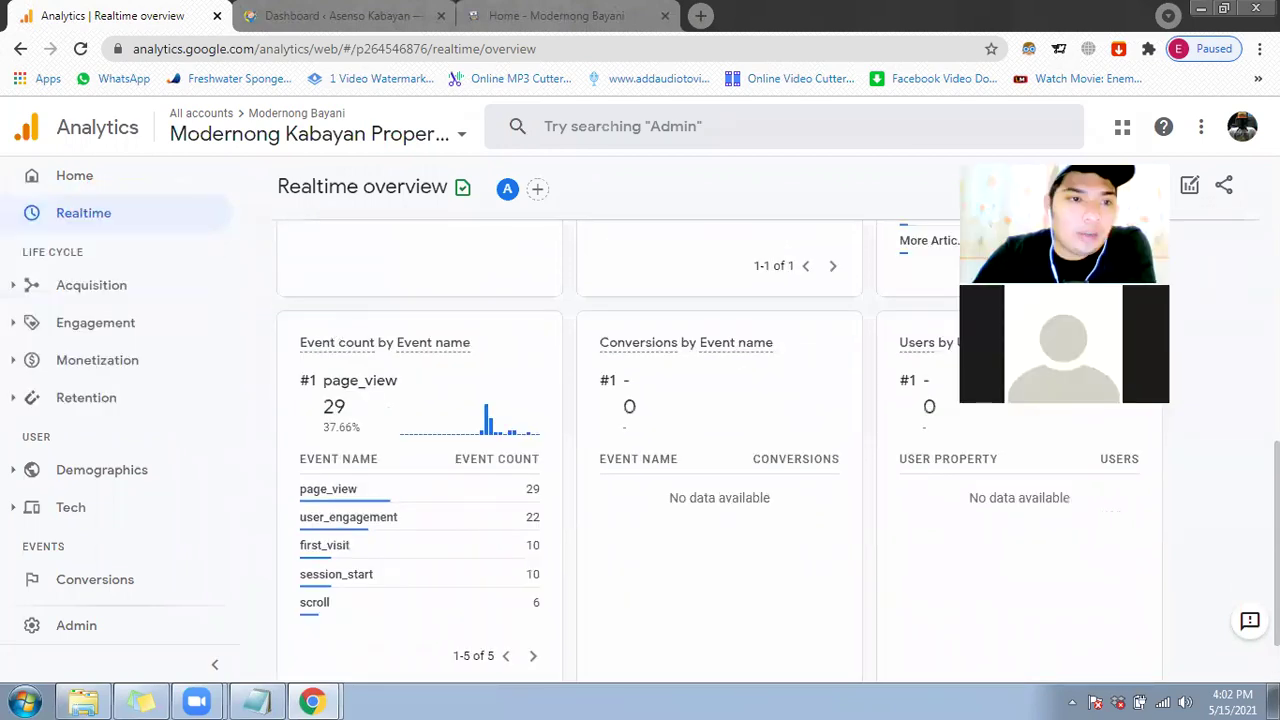
# Step: Bring up the Acquisition overview report and view its users and new users chart
pyautogui.click(91, 285)
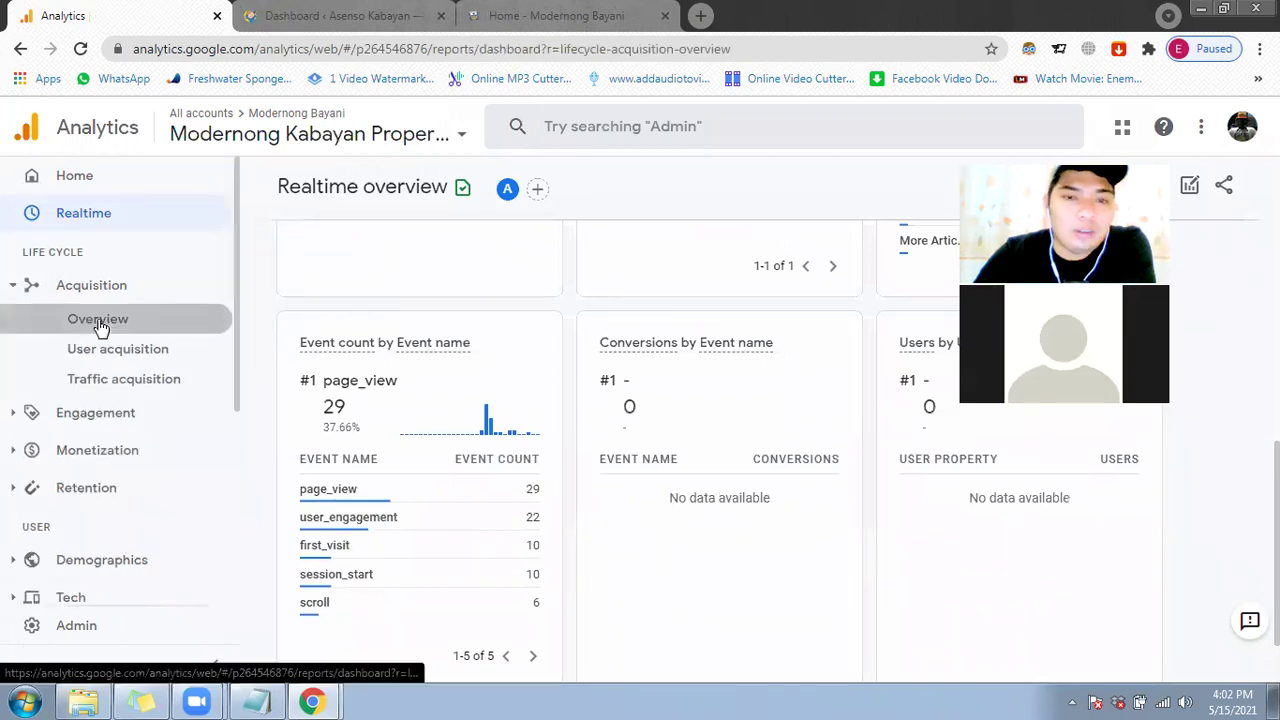
pyautogui.click(126, 318)
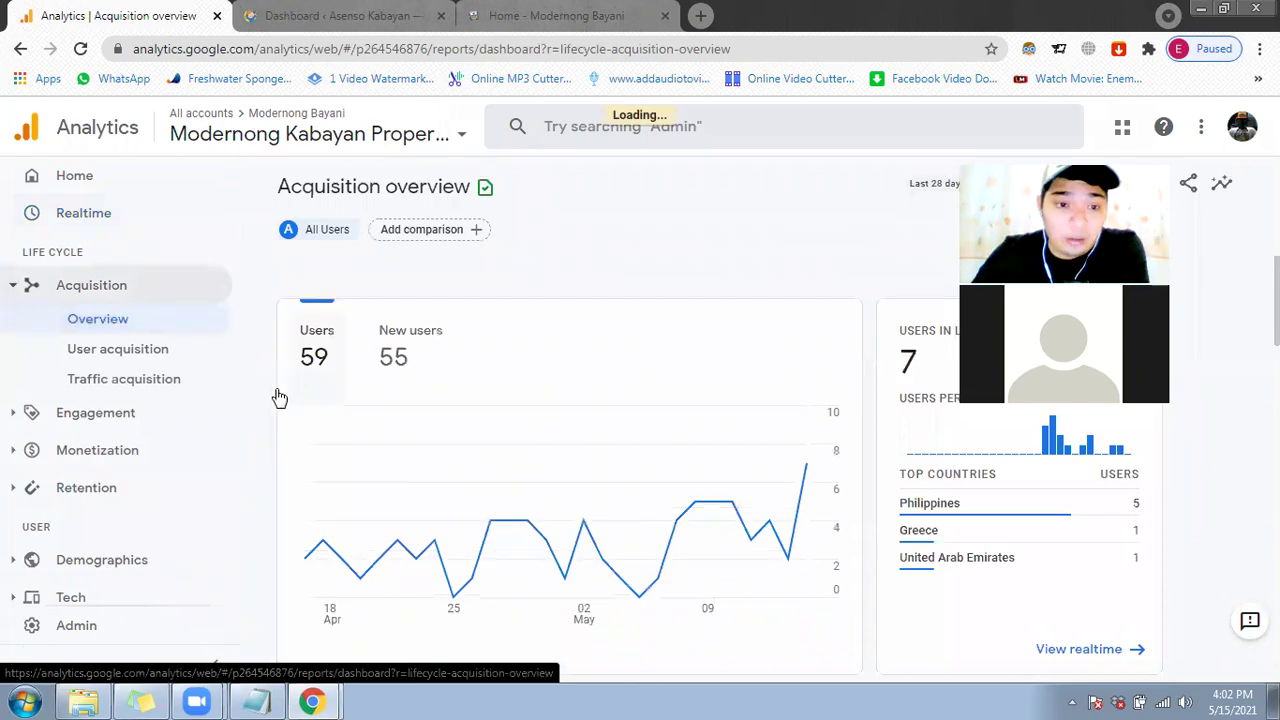
pyautogui.scroll(-1, 272, 400)
pyautogui.scroll(2, 260, 420)
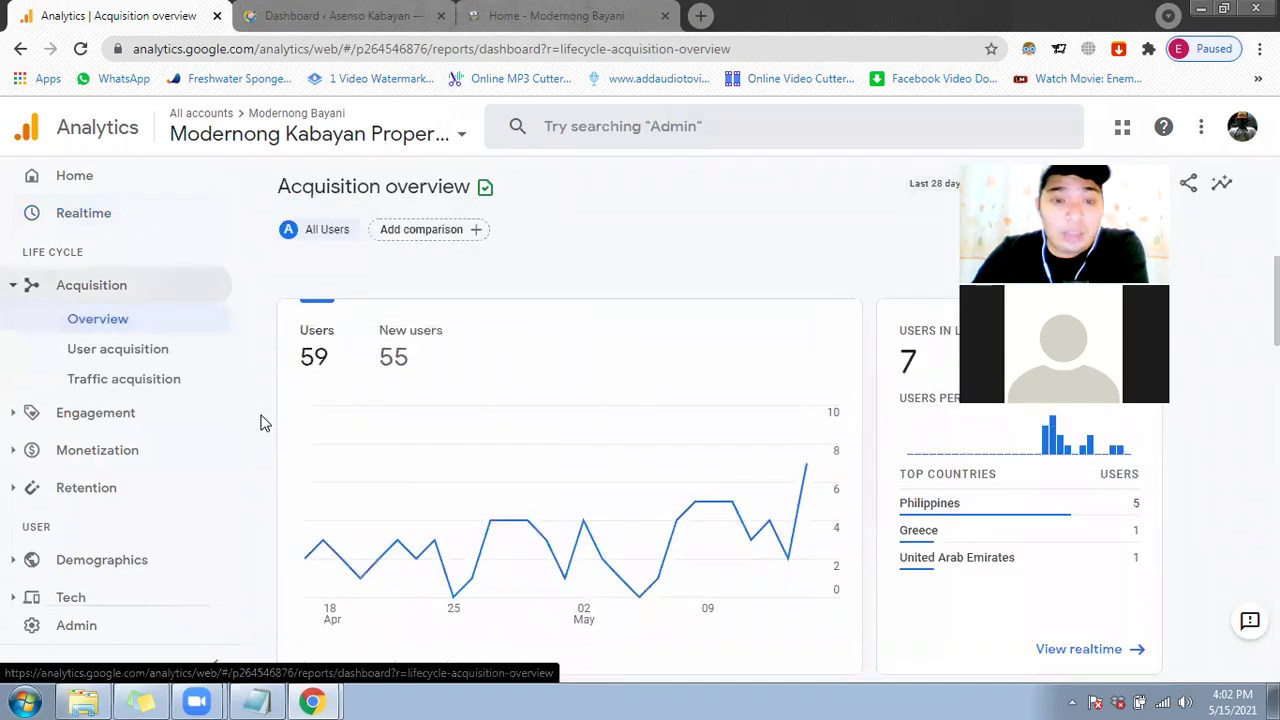
# Step: Review the Acquisition overview users chart, and check the device, user source, audience and page title cards in the Realtime overview
pyautogui.scroll(-1, 253, 491)
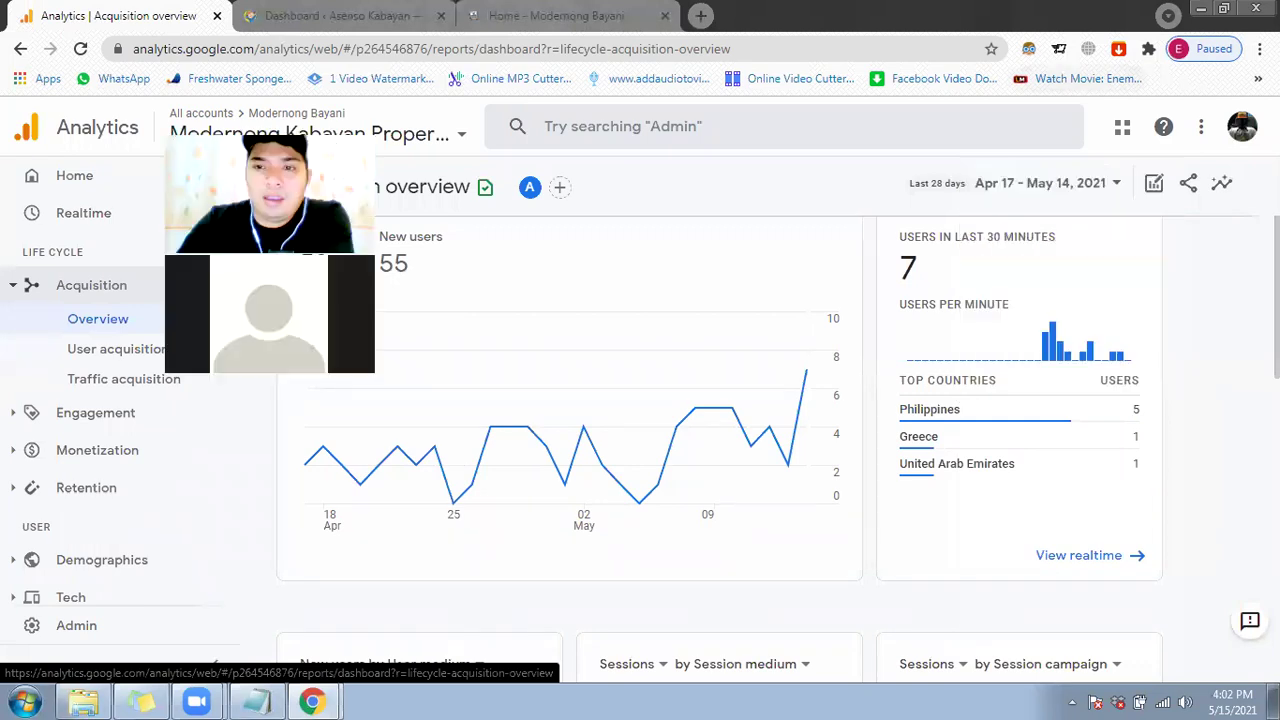
pyautogui.scroll(1, 1000, 545)
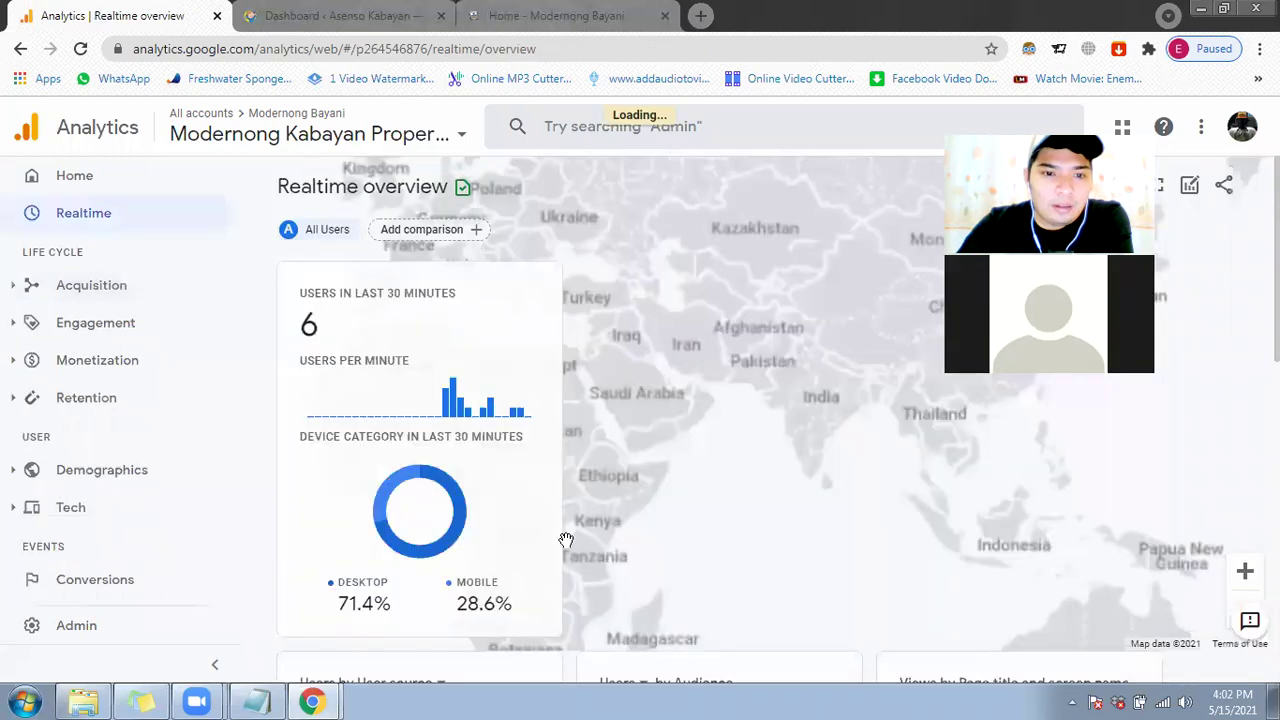
pyautogui.scroll(-2, 576, 520)
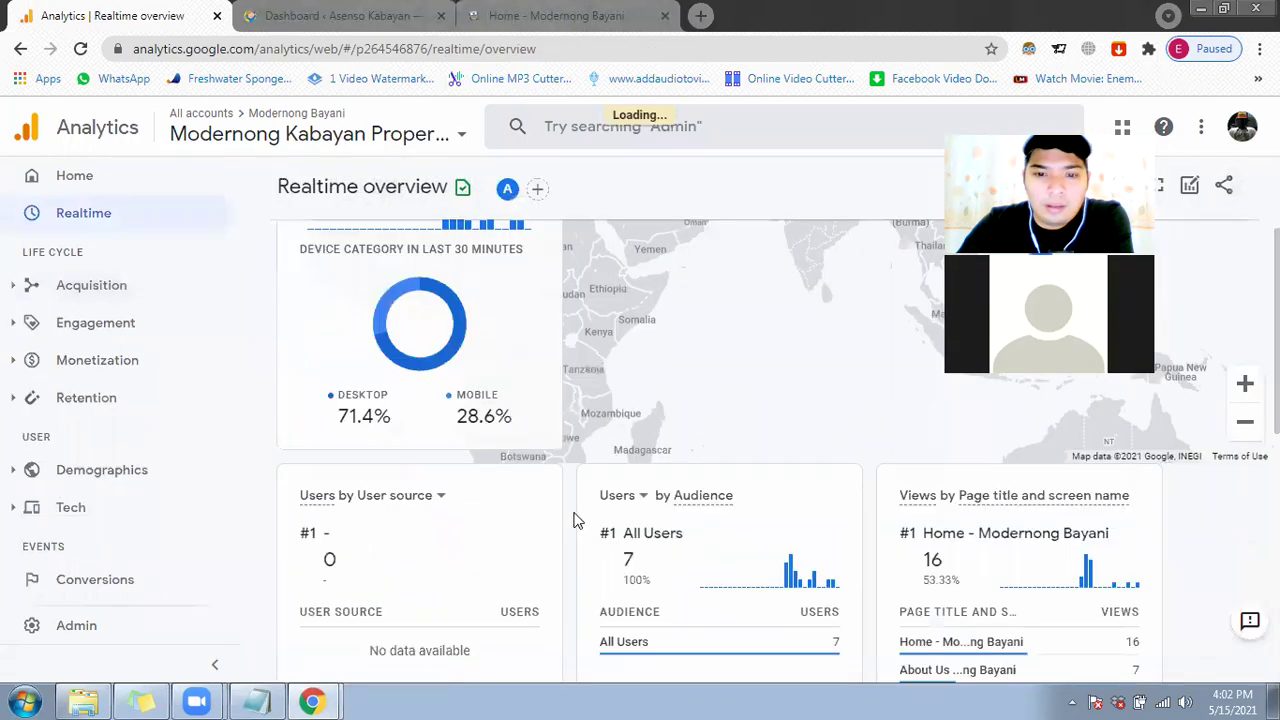
pyautogui.scroll(1, 457, 537)
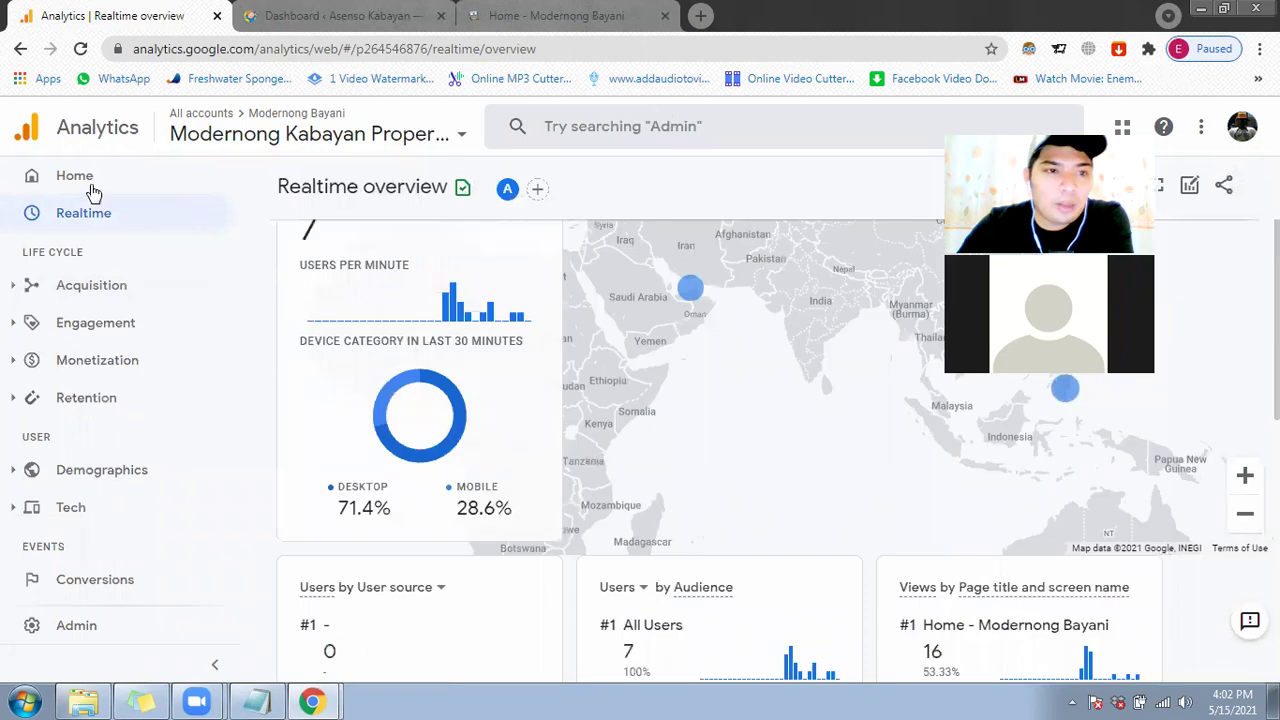
# Step: Zoom the Realtime overview map to inspect the user markers across the Middle East and Asia
pyautogui.click(95, 182)
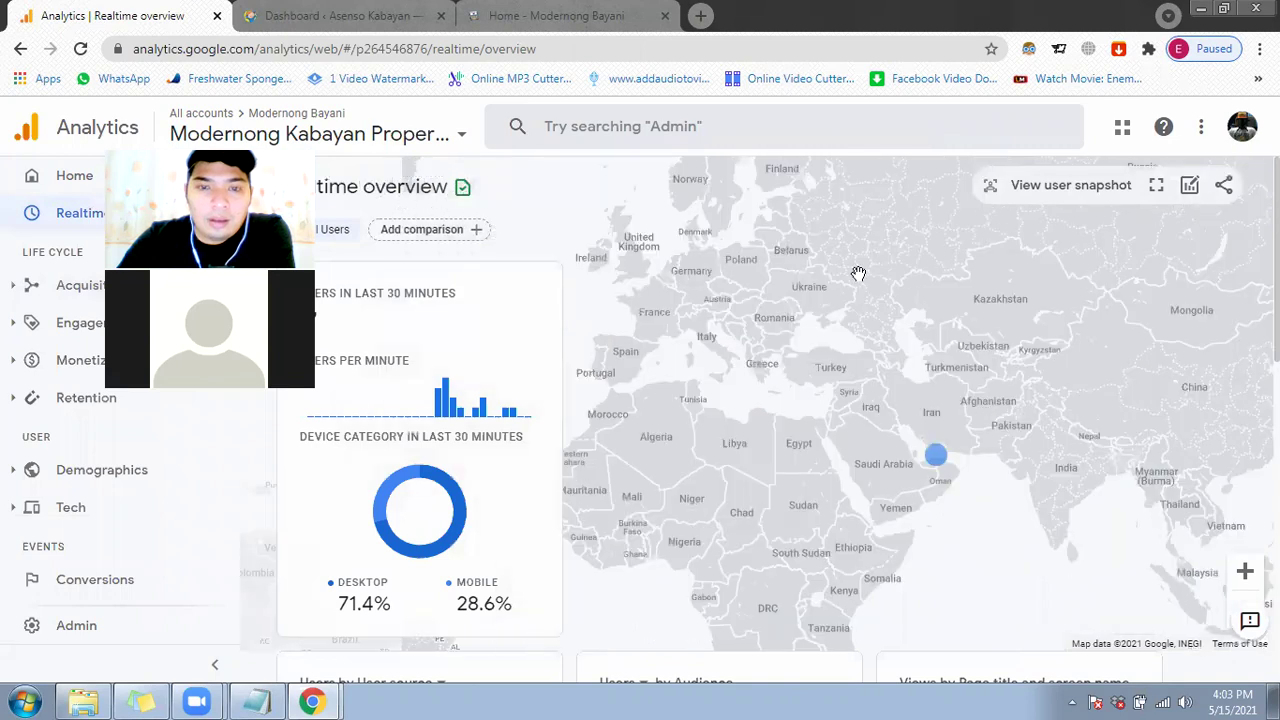
pyautogui.click(1247, 575)
pyautogui.doubleClick(1078, 510)
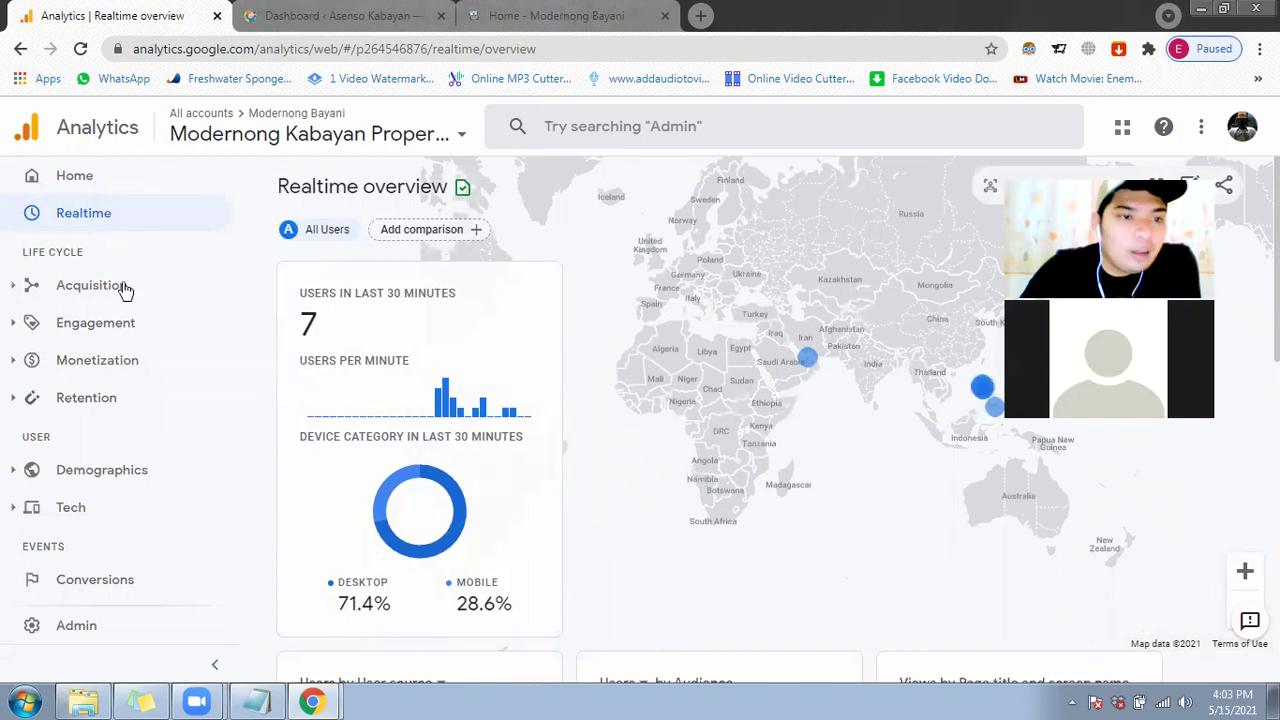
# Step: Open the Acquisition overview report and review its new users by user medium and sessions by session medium cards
pyautogui.click(124, 289)
pyautogui.click(123, 322)
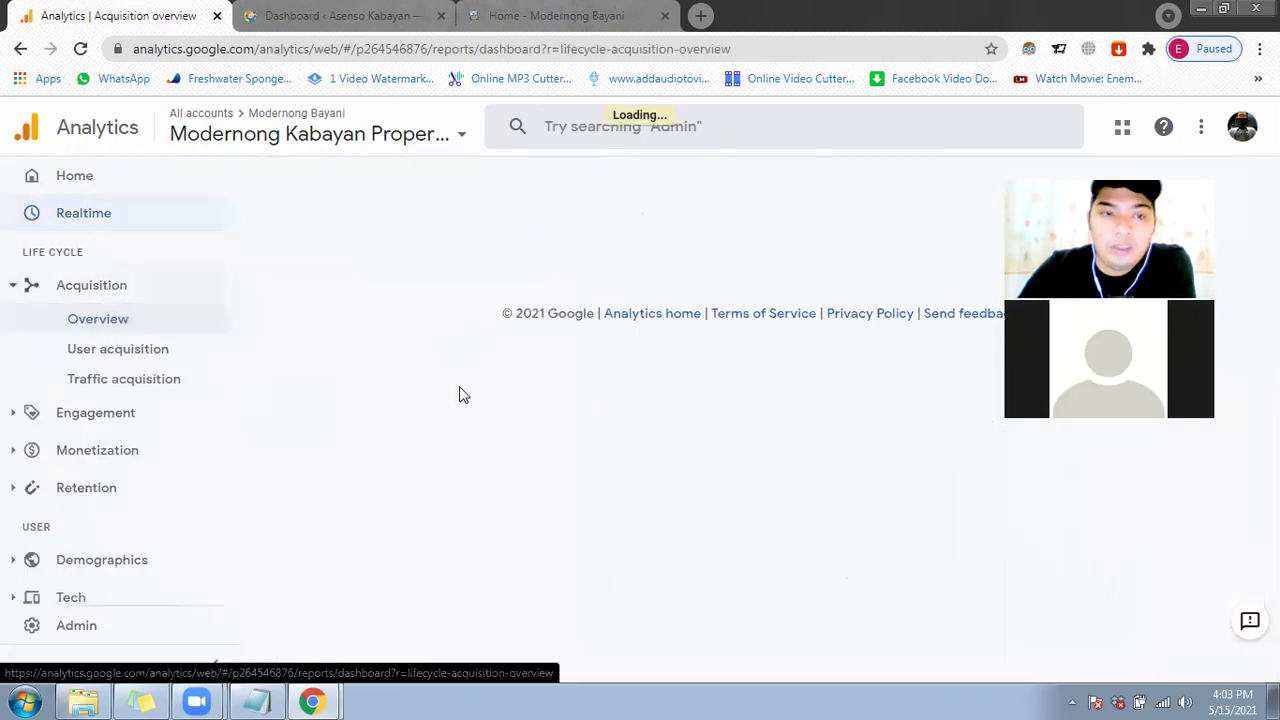
pyautogui.scroll(-1, 733, 475)
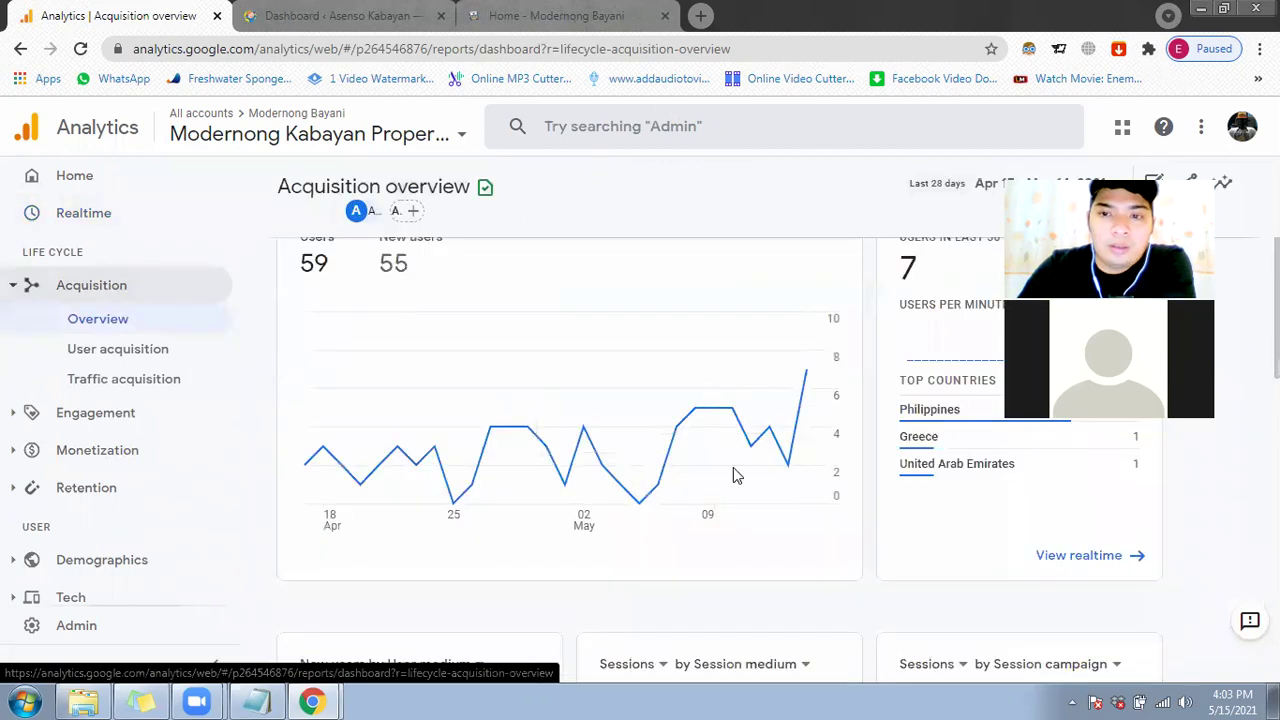
pyautogui.scroll(-4, 490, 467)
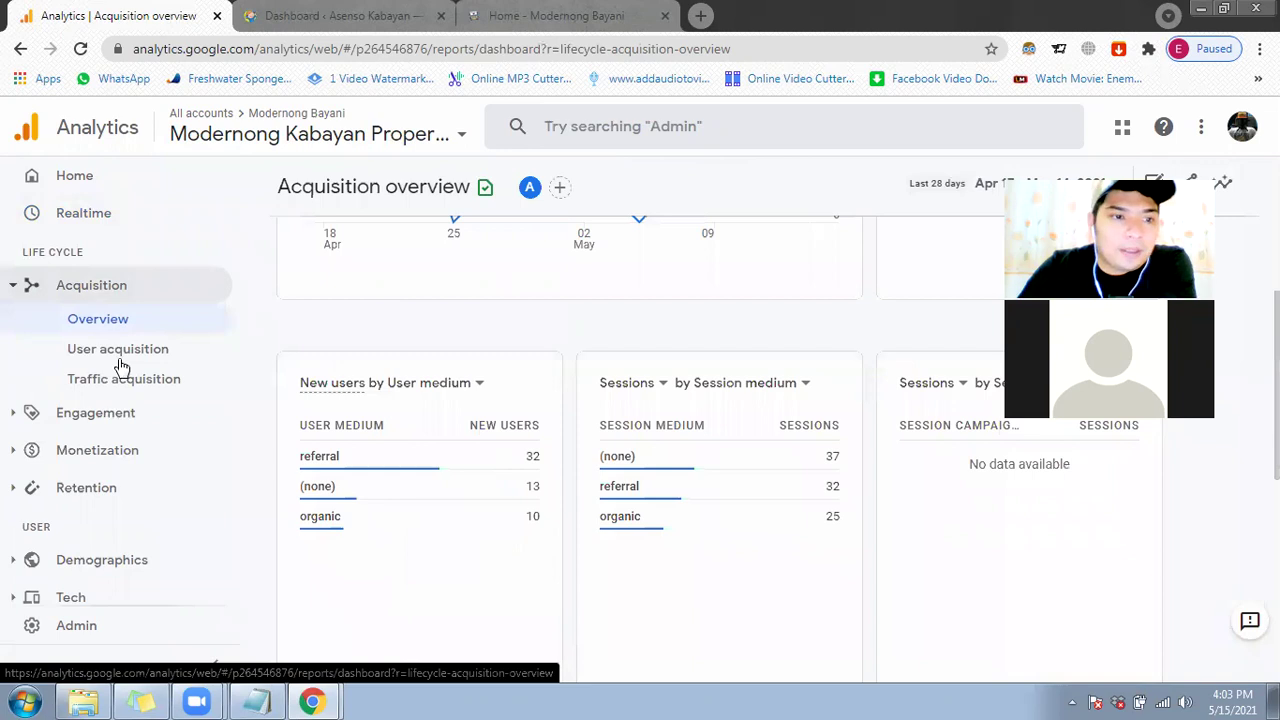
# Step: Open the Engagement overview report and inspect the average engagement time chart at 4 May
pyautogui.click(118, 410)
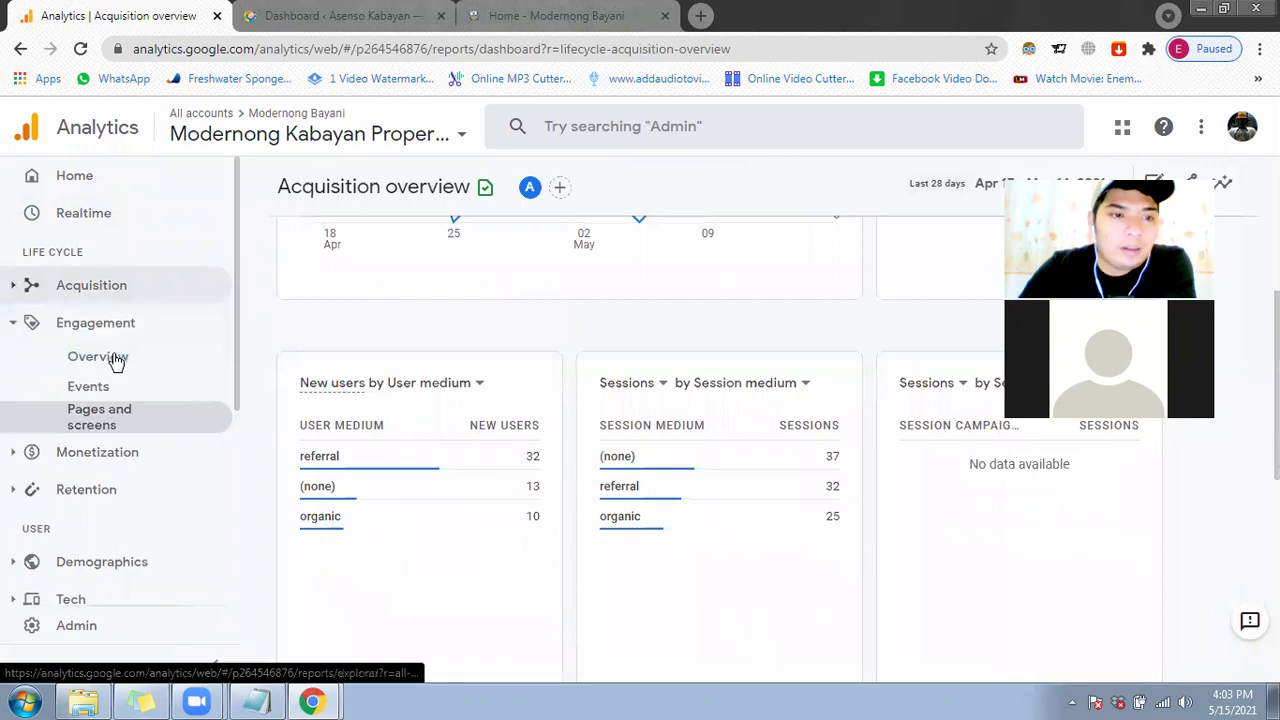
pyautogui.click(115, 359)
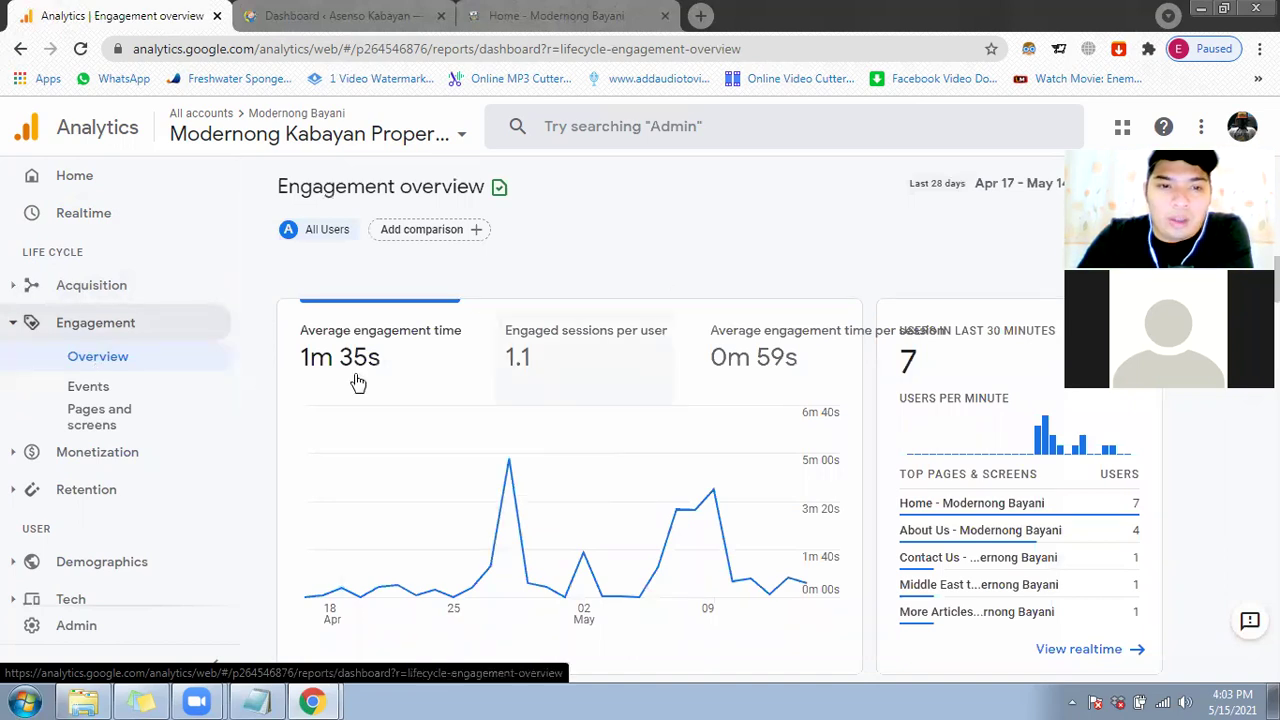
pyautogui.scroll(-1, 716, 378)
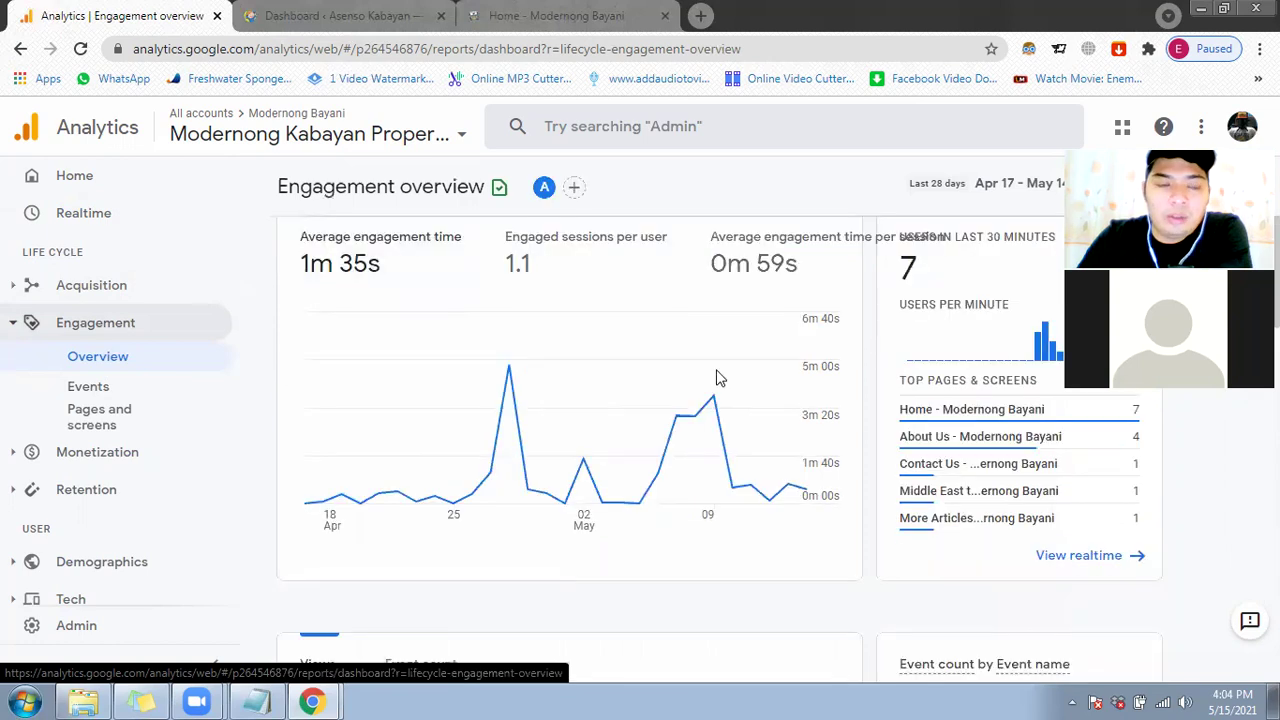
pyautogui.moveTo(620, 437)
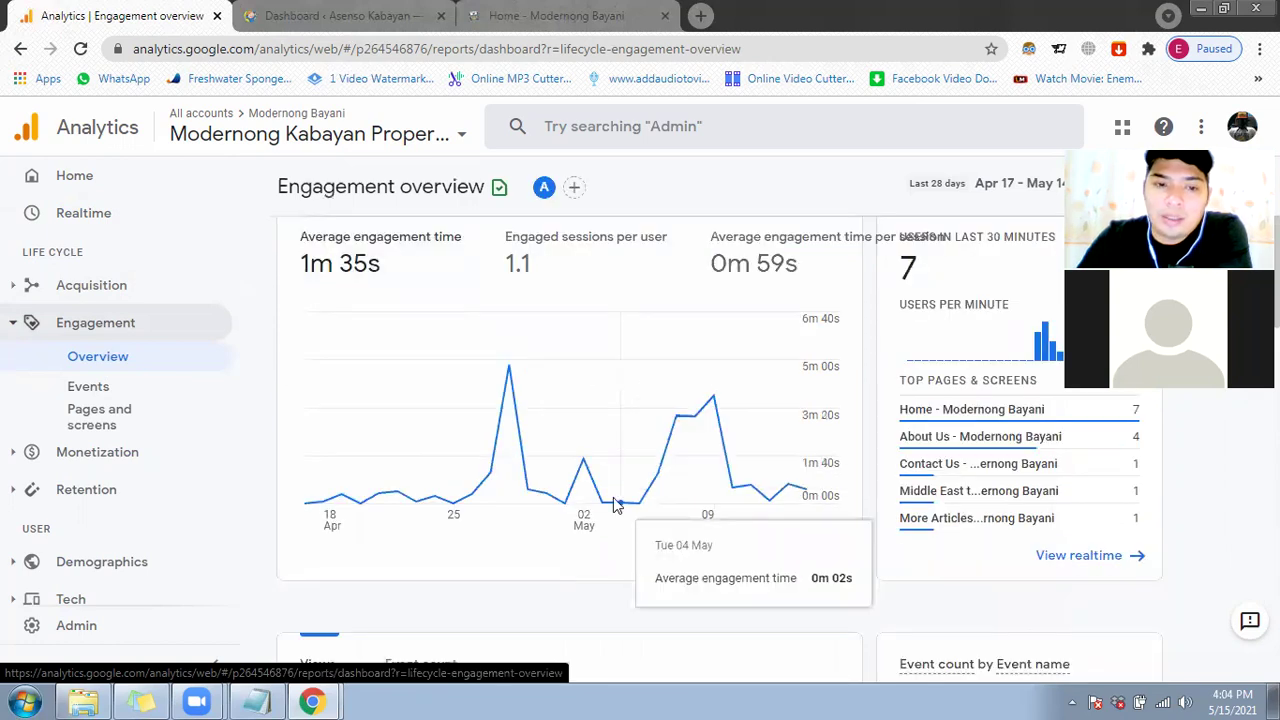
# Step: Examine the engagement cards for views, event counts, page titles, user activity over time and user stickiness
pyautogui.scroll(-2, 615, 495)
pyautogui.scroll(-2, 620, 491)
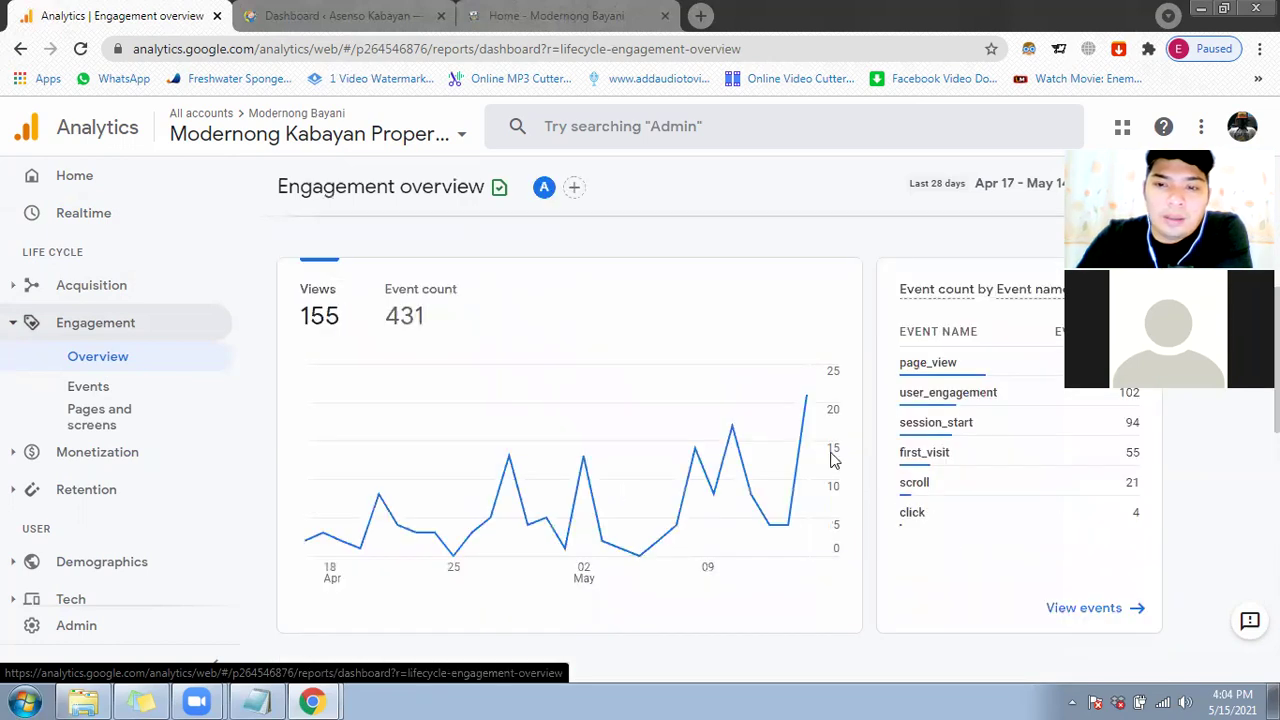
pyautogui.scroll(-3, 872, 458)
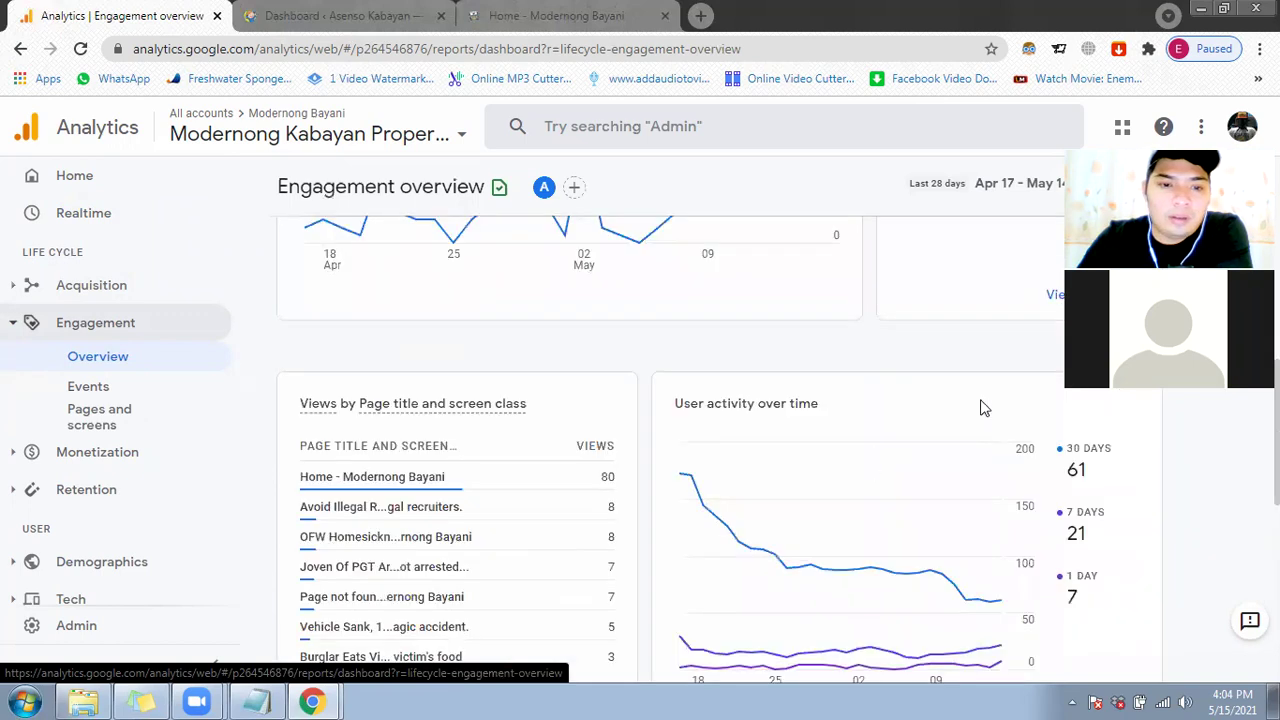
pyautogui.scroll(-1, 980, 407)
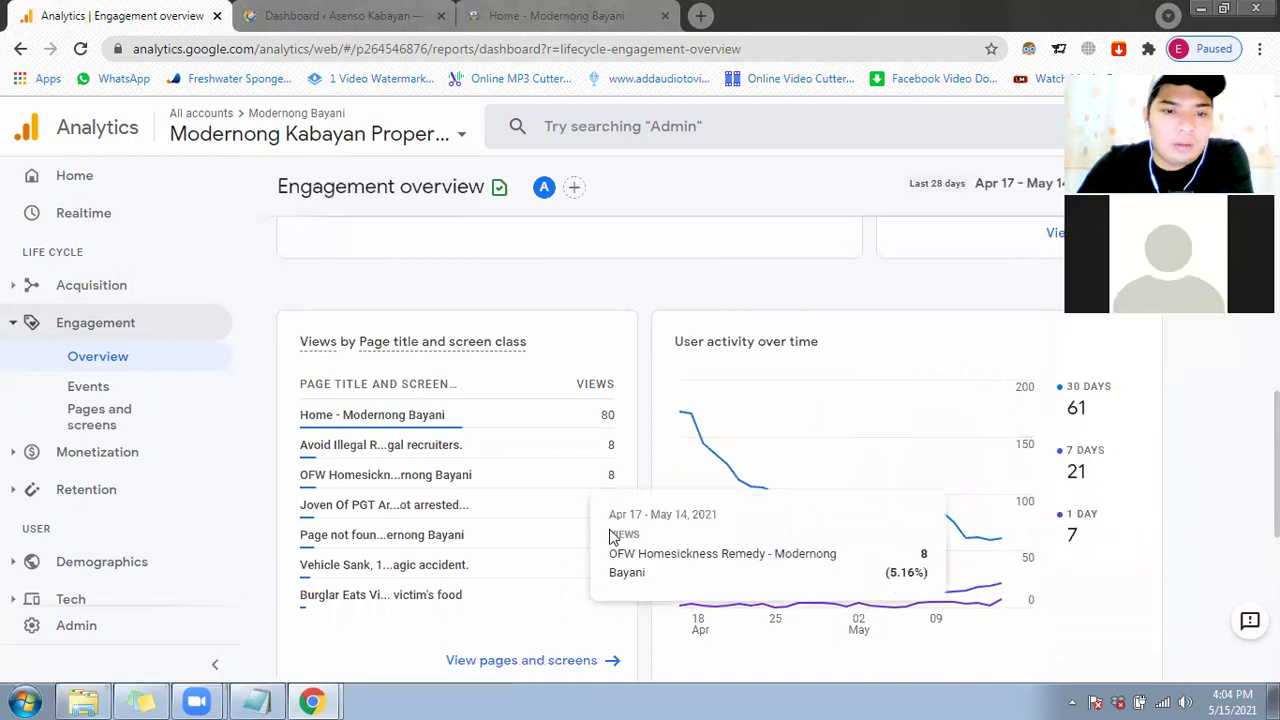
pyautogui.scroll(-3, 670, 556)
pyautogui.scroll(-3, 714, 525)
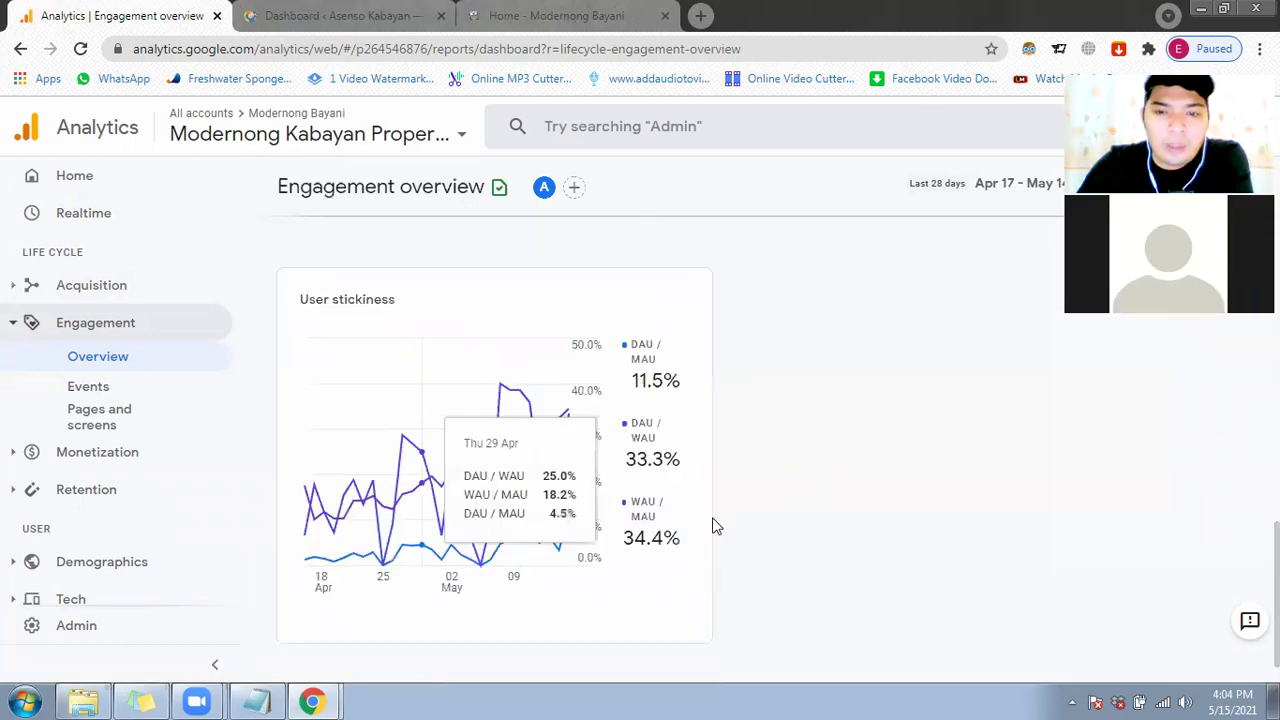
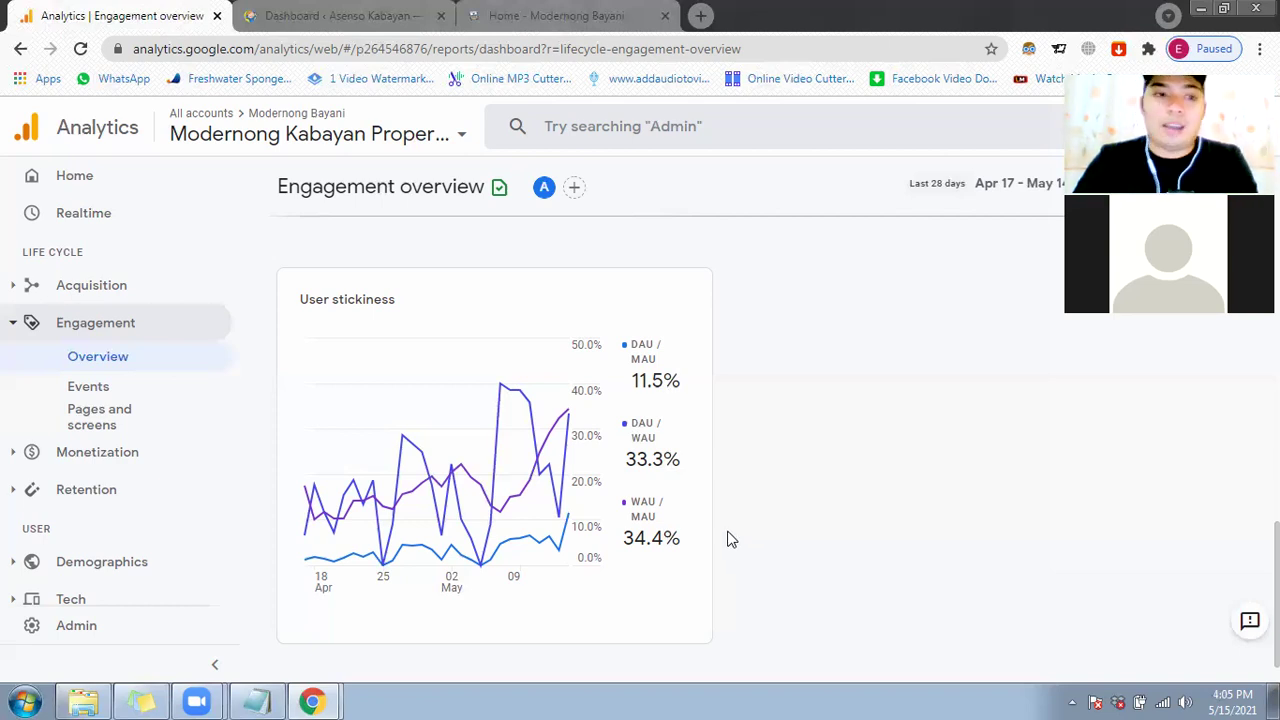
# Step: Open the Monetization overview report and review its purchasers, ecommerce, in-app purchase revenue and ad unit cards
pyautogui.click(115, 452)
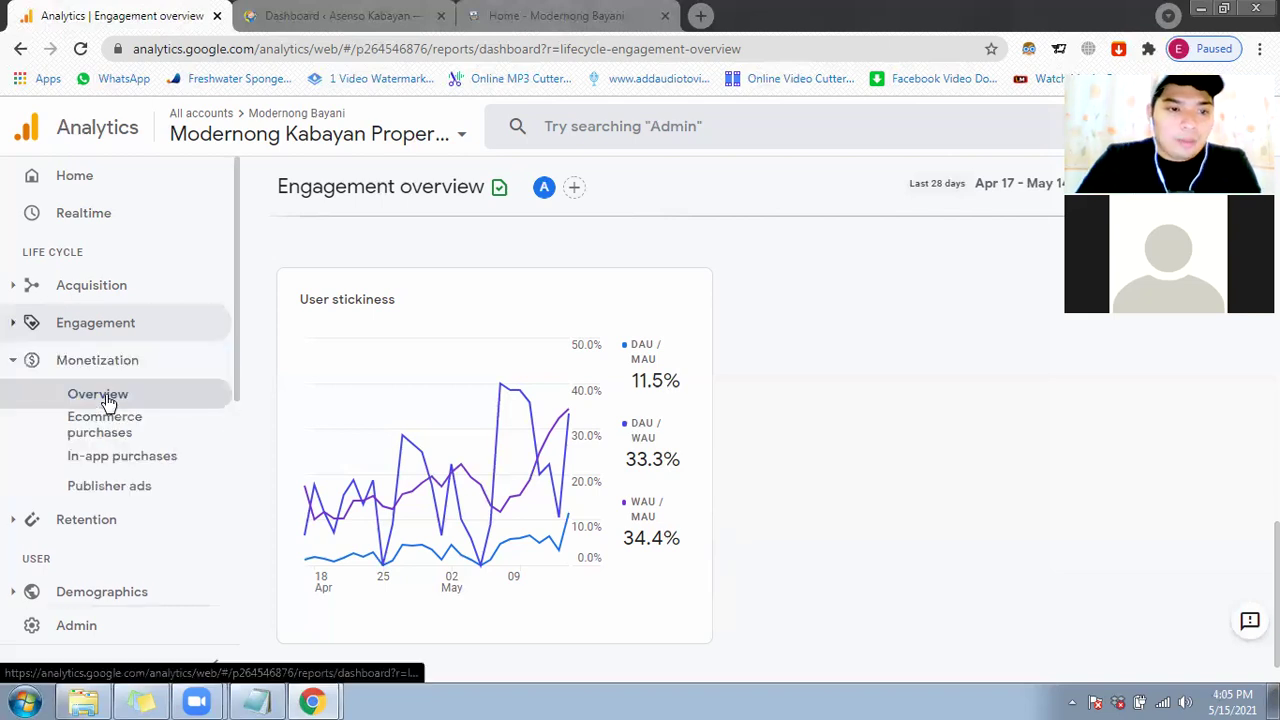
pyautogui.click(106, 397)
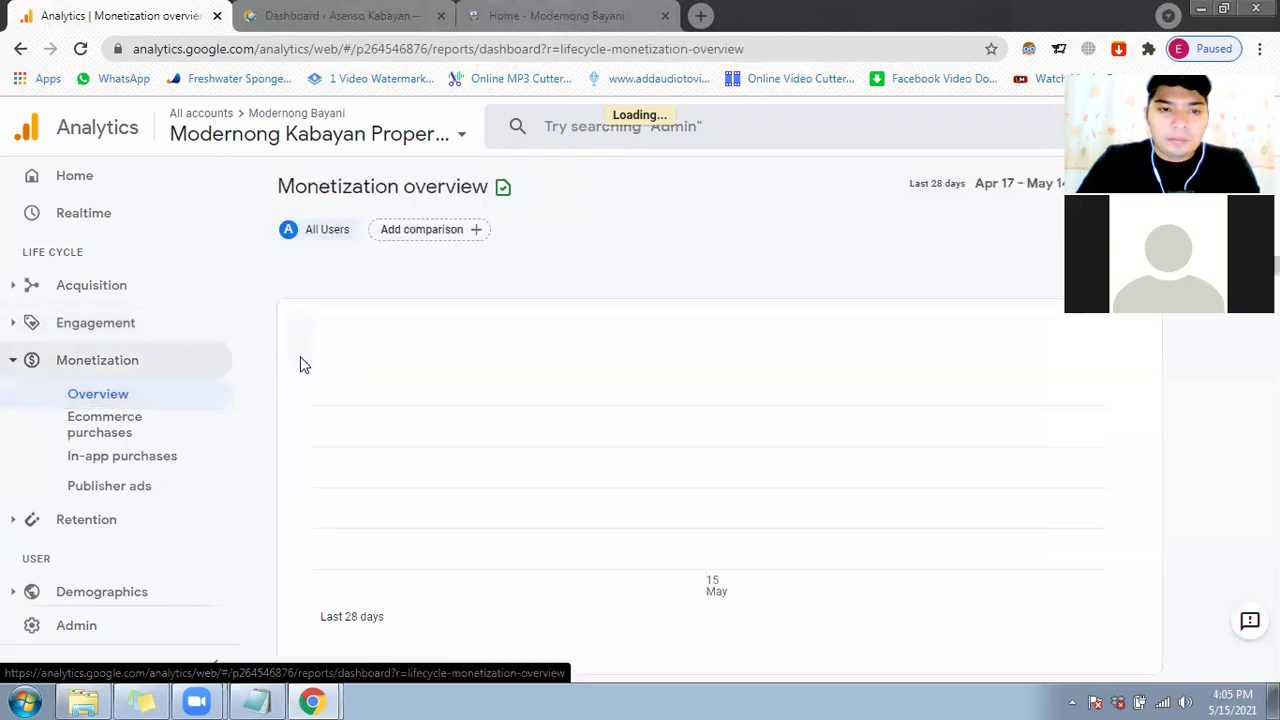
pyautogui.scroll(-2, 270, 403)
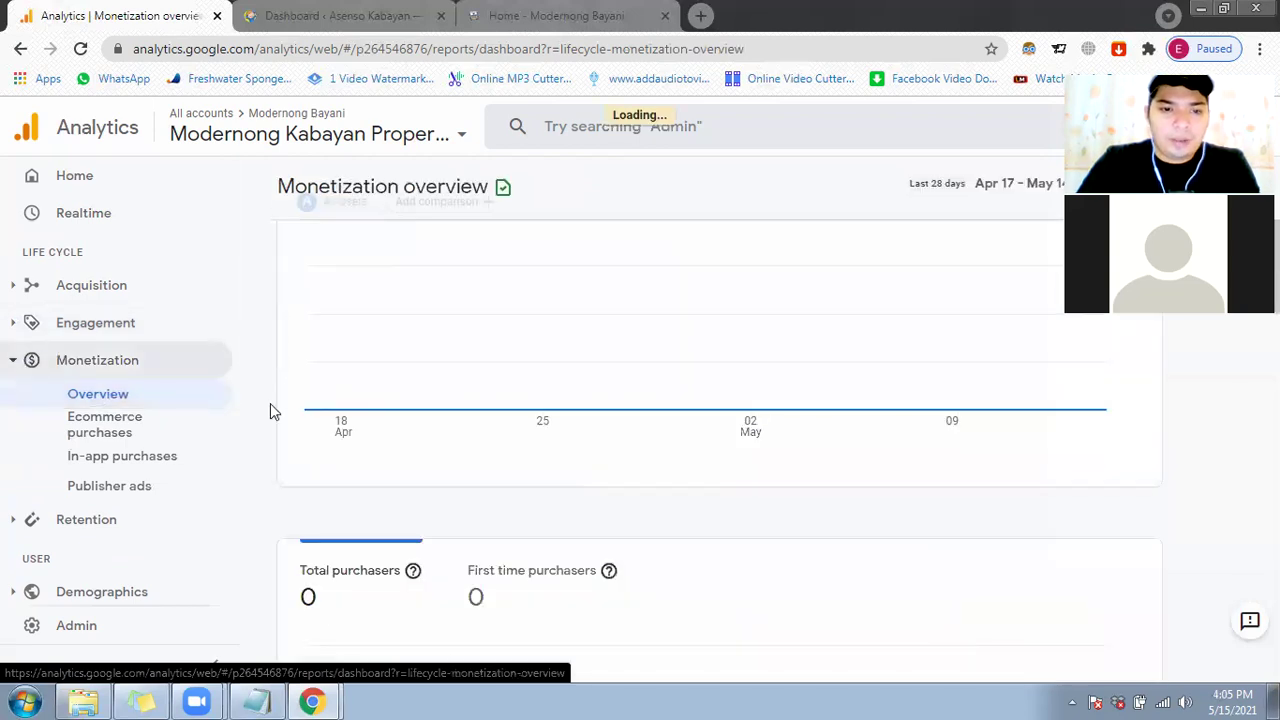
pyautogui.scroll(-3, 286, 460)
pyautogui.scroll(-5, 300, 475)
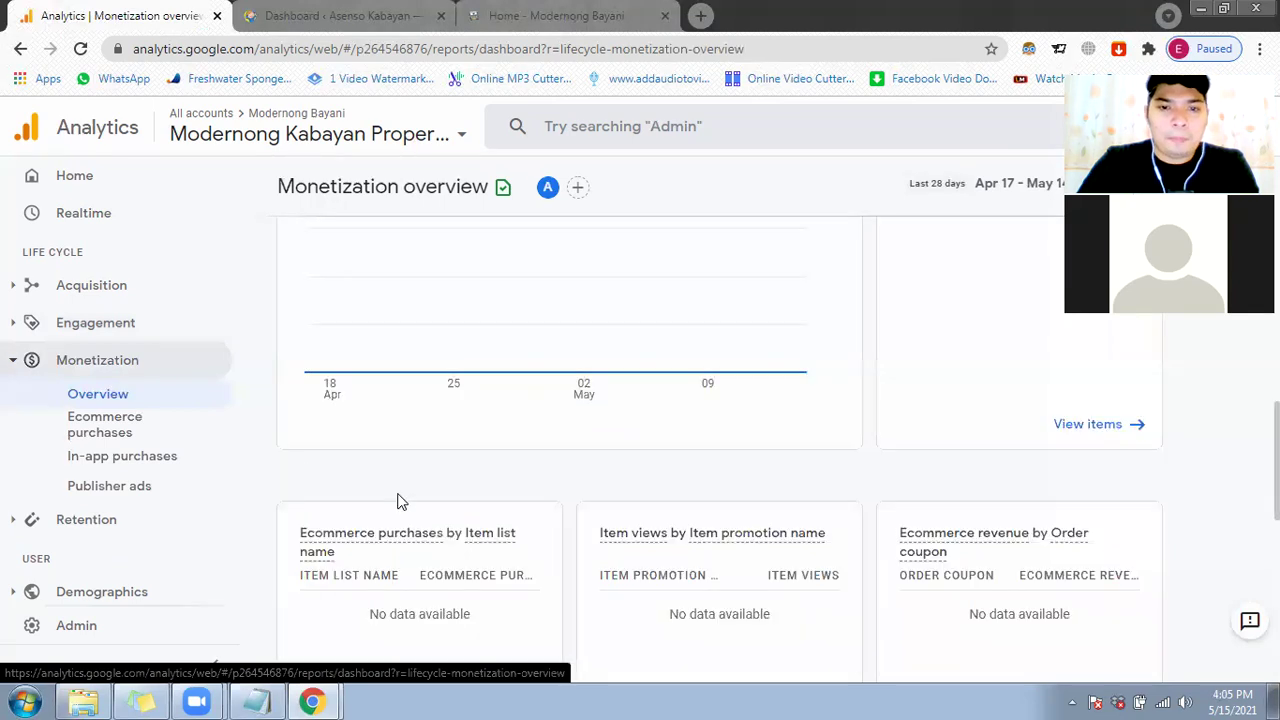
pyautogui.scroll(-4, 397, 503)
pyautogui.scroll(-1, 420, 570)
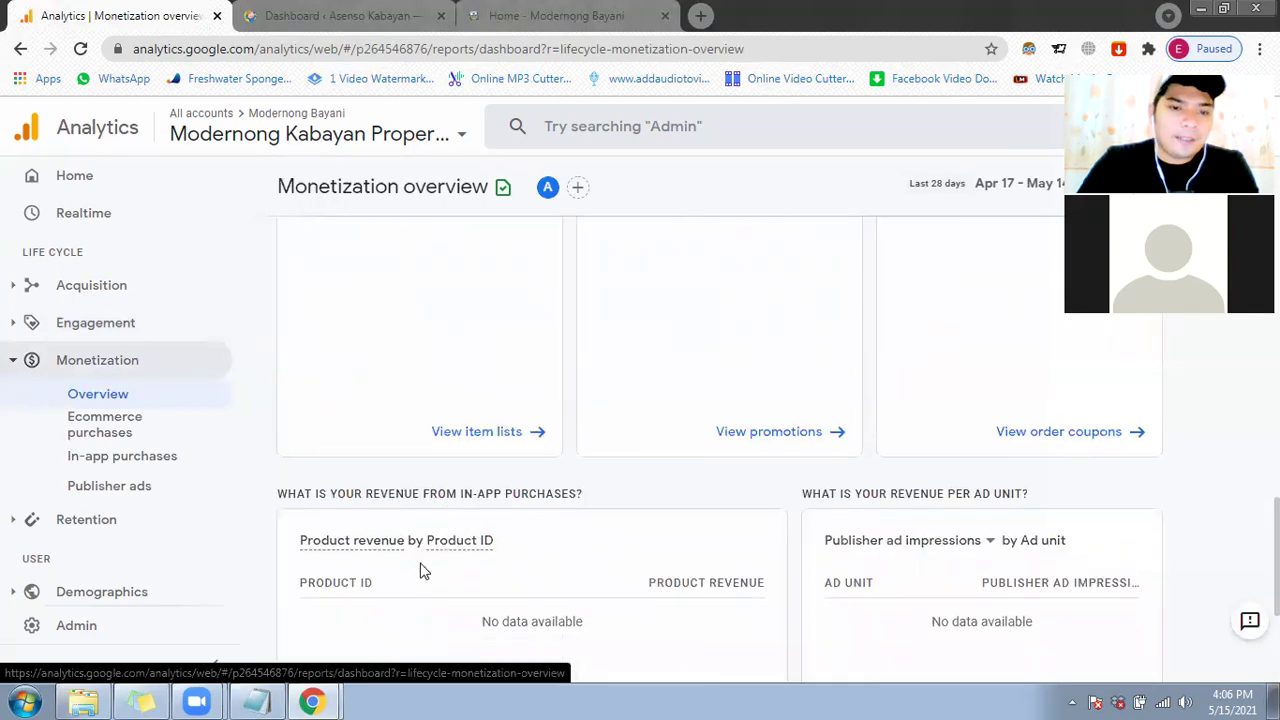
pyautogui.scroll(3, 420, 570)
pyautogui.scroll(5, 420, 570)
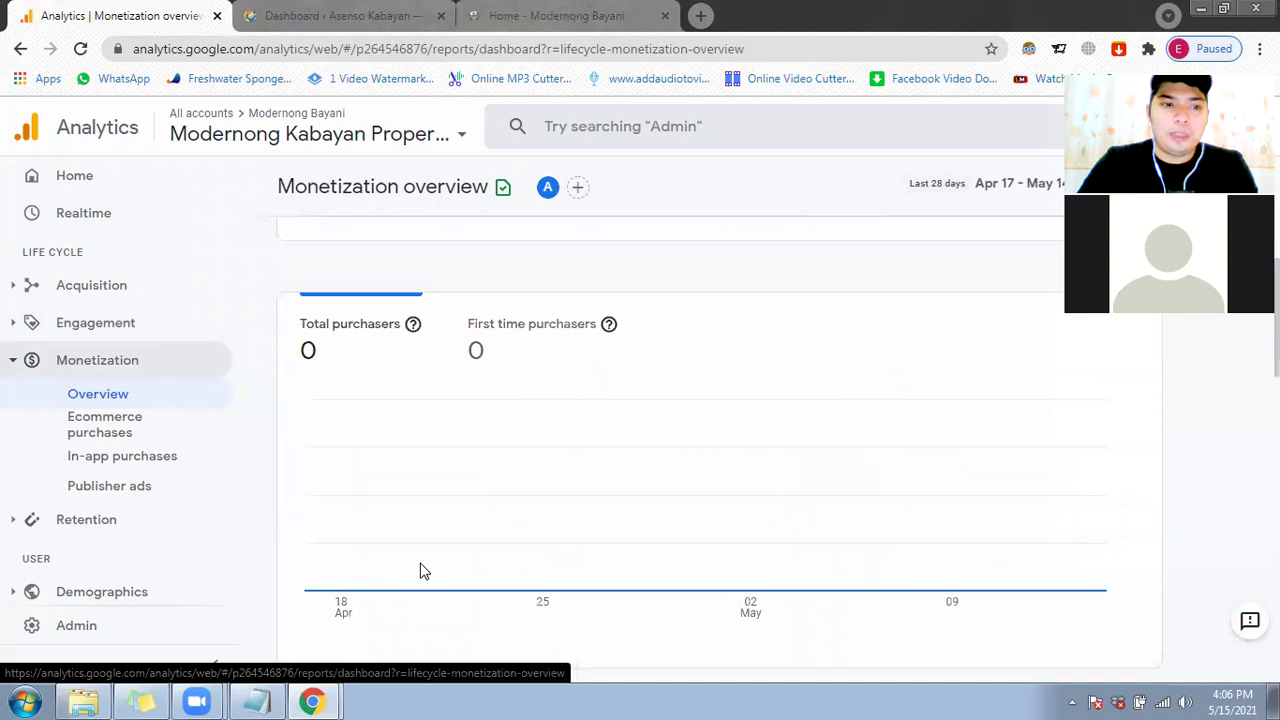
pyautogui.scroll(2, 420, 570)
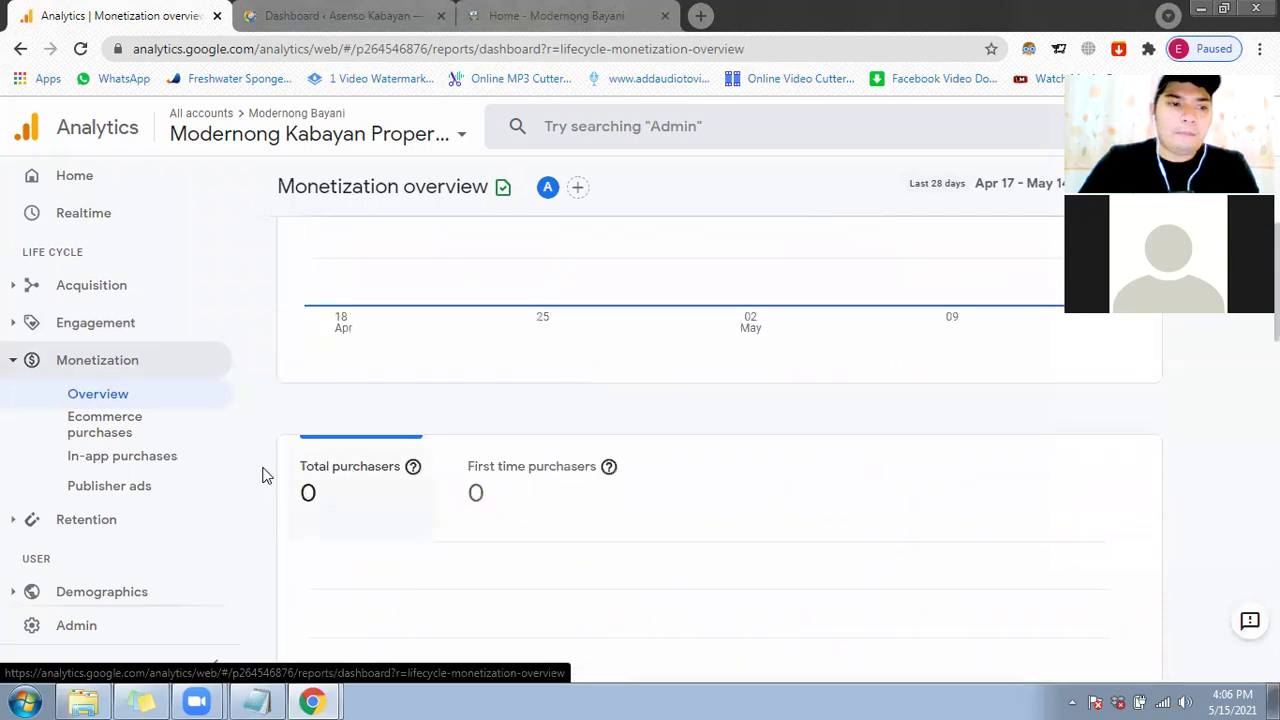
# Step: Go through the Ecommerce purchases, In-app purchases and Publisher ads reports under Monetization
pyautogui.click(155, 428)
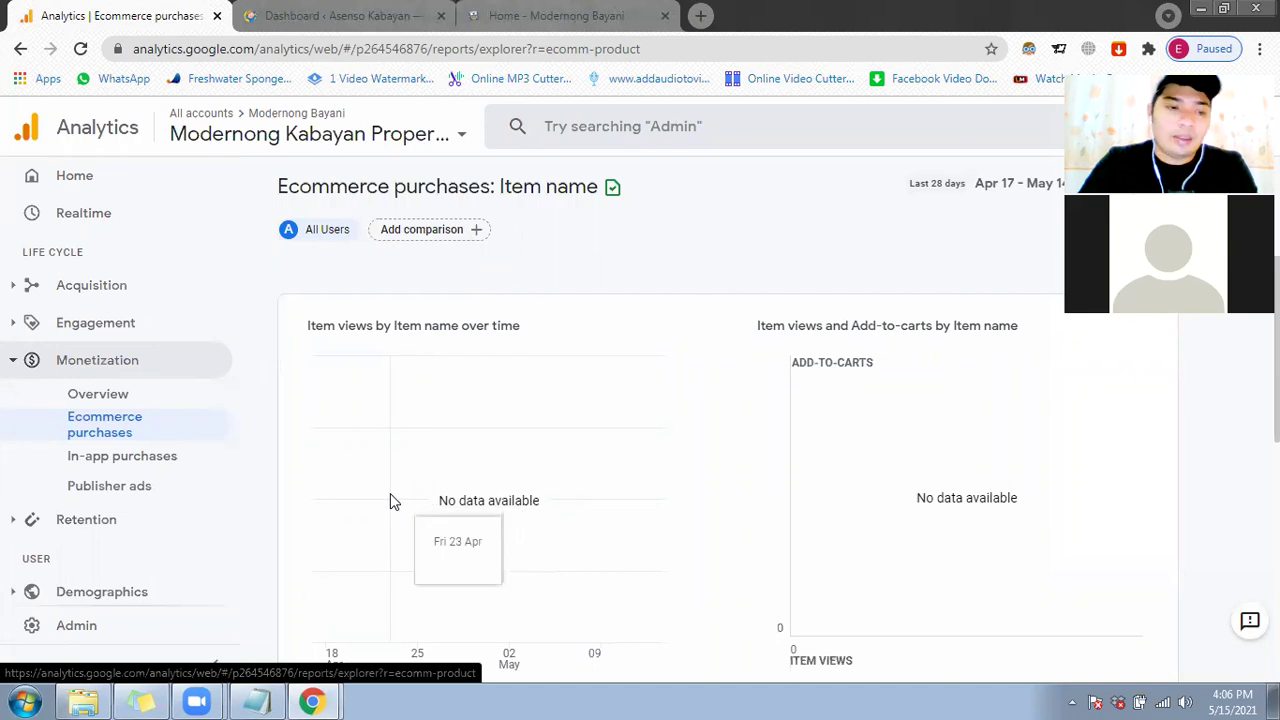
pyautogui.click(181, 457)
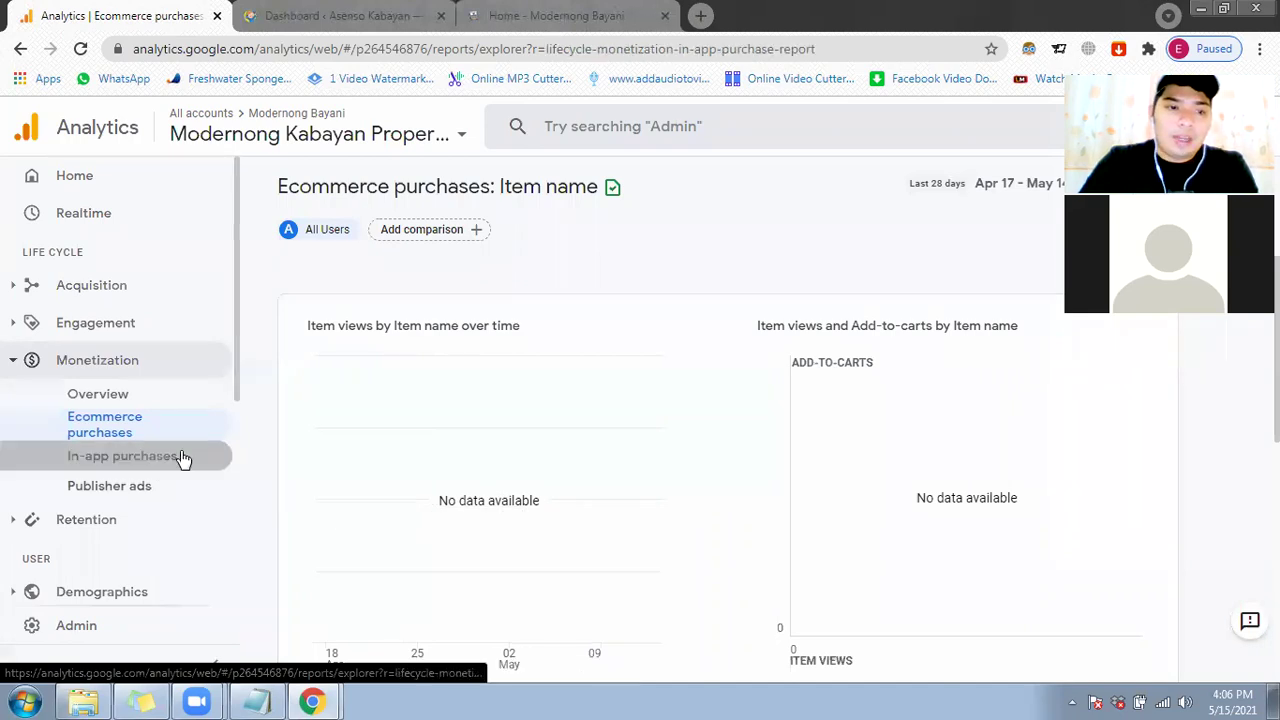
pyautogui.click(138, 490)
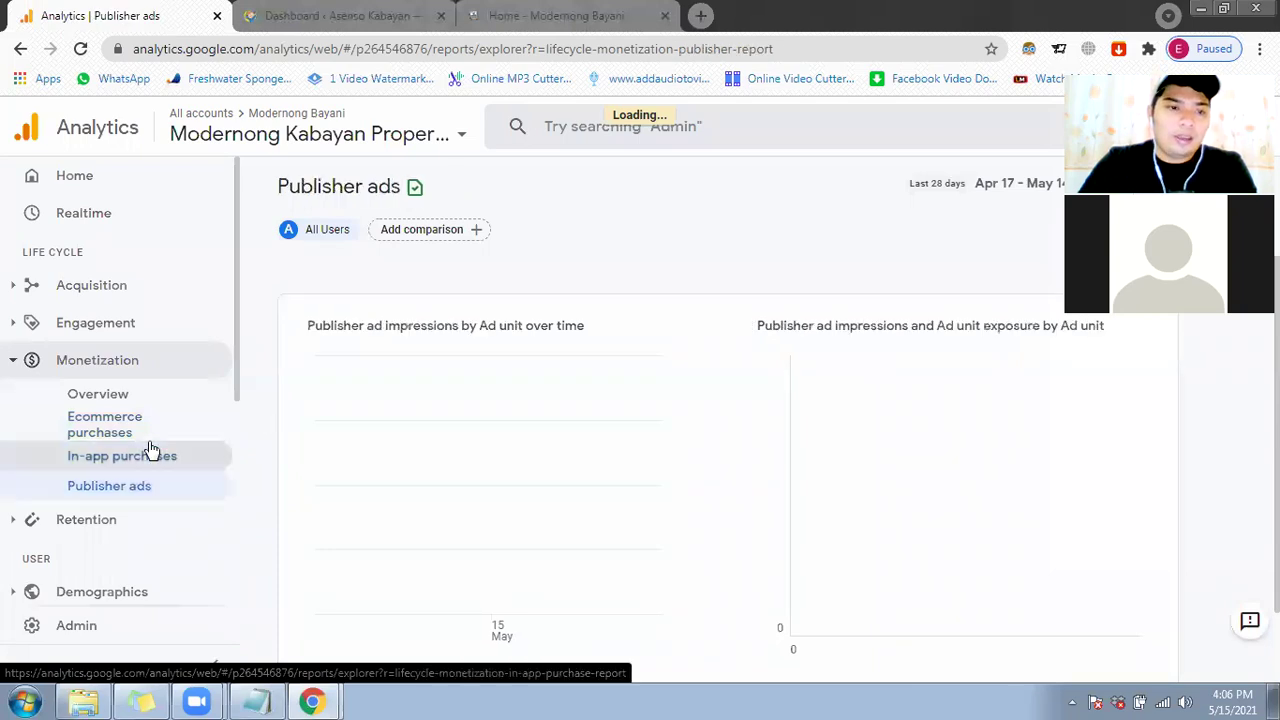
# Step: Expand the Retention report group and examine the ad unit table of the Publisher ads report
pyautogui.scroll(-1, 92, 442)
pyautogui.click(93, 440)
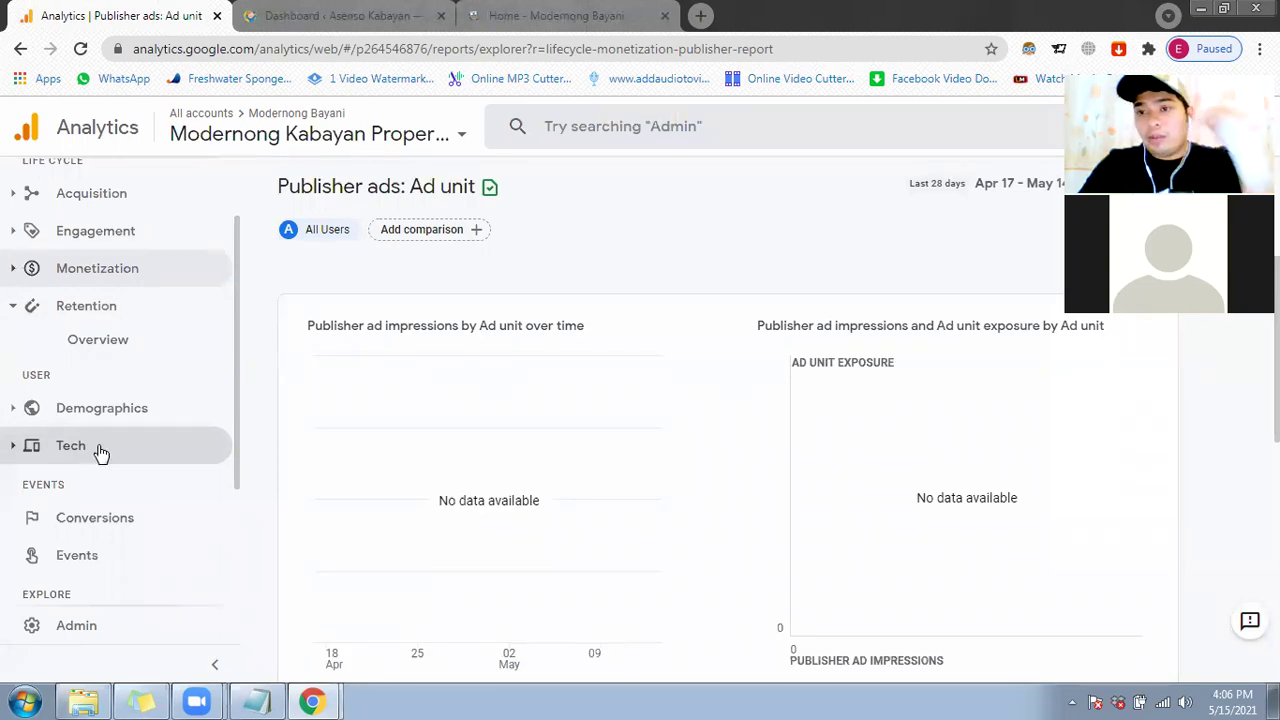
pyautogui.scroll(-4, 452, 511)
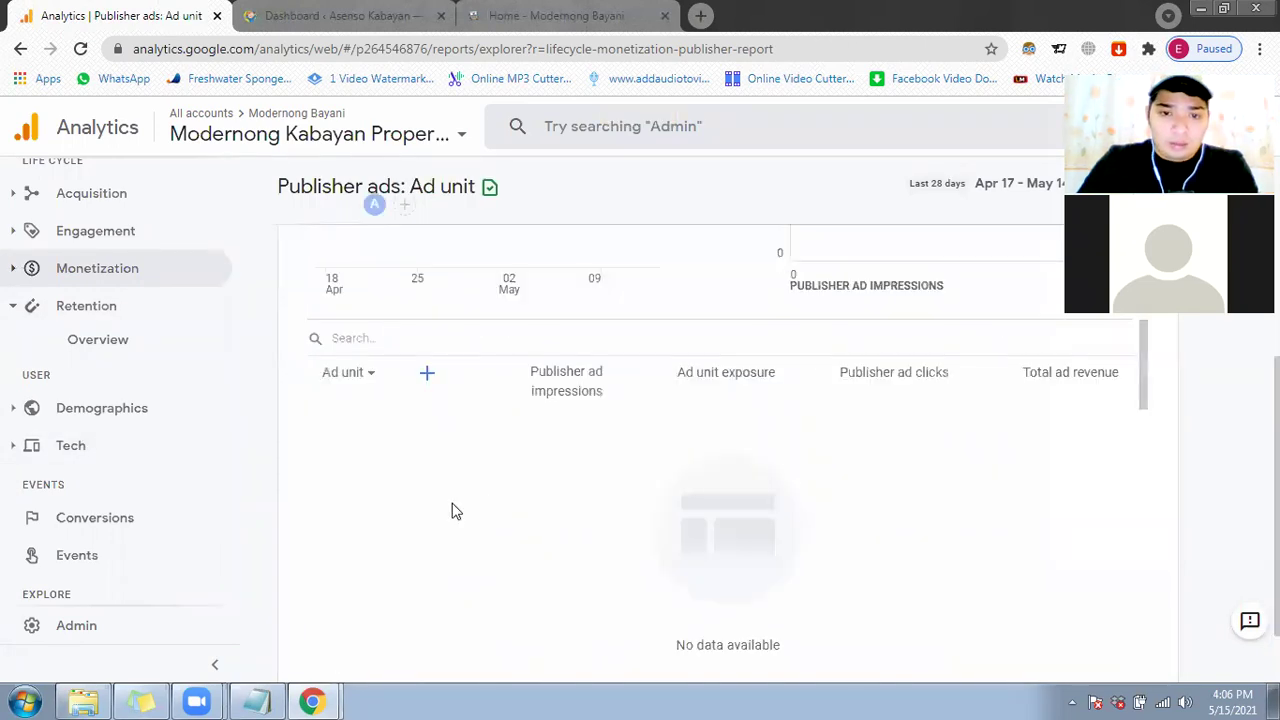
pyautogui.scroll(-2, 450, 520)
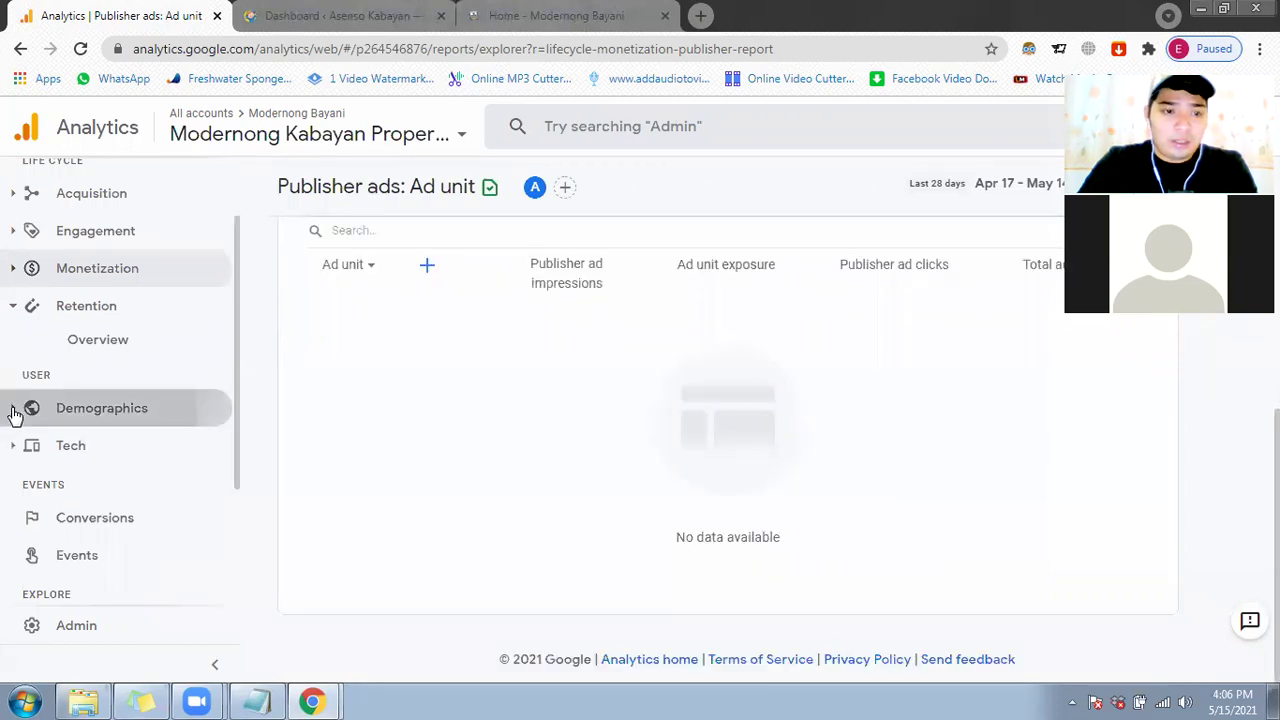
# Step: Open the Demographics overview report and review its users by country, city, gender and interests cards
pyautogui.click(79, 412)
pyautogui.click(84, 416)
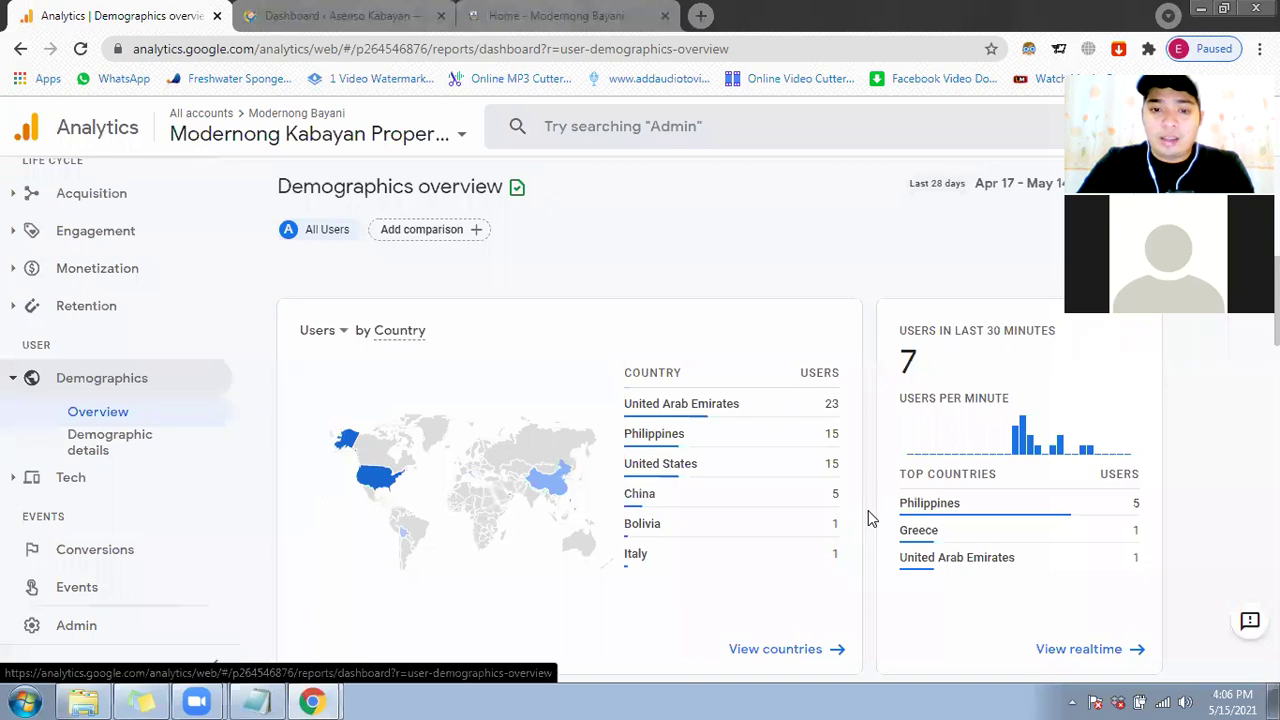
pyautogui.scroll(-3, 868, 517)
pyautogui.scroll(-2, 868, 517)
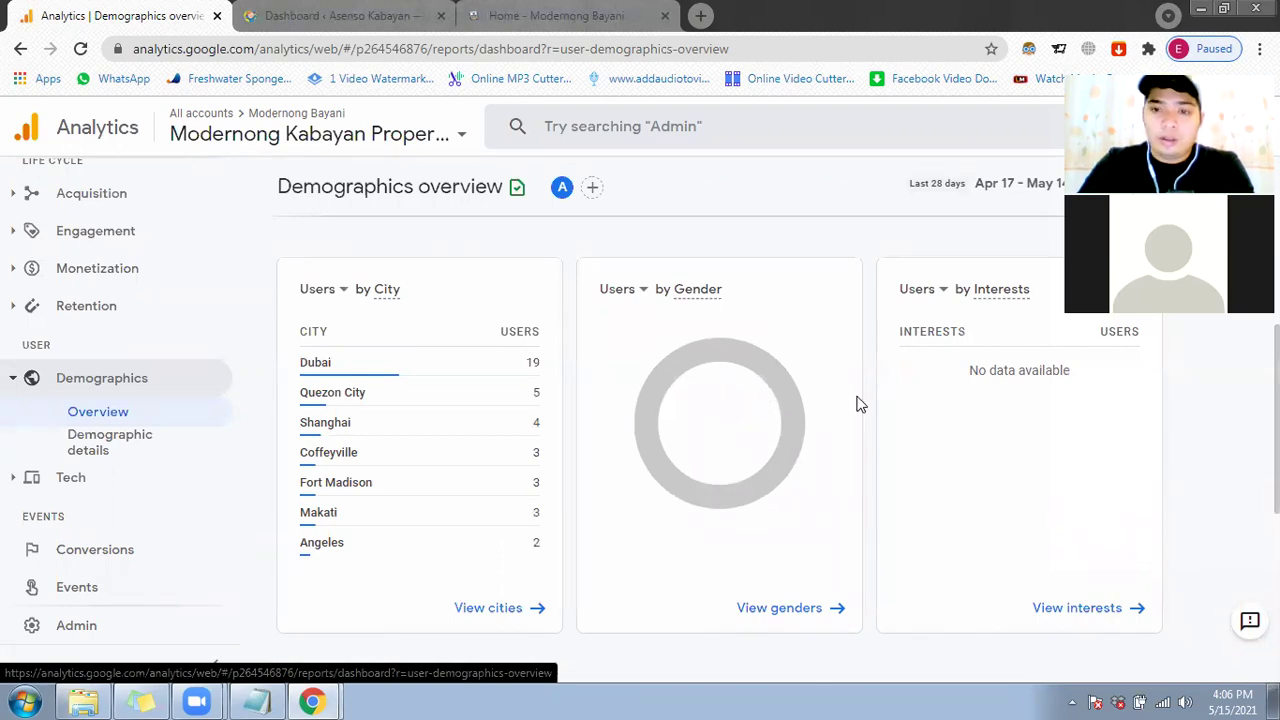
# Step: Review the Demographics overview cards for users by city, gender, interests, age and language
pyautogui.scroll(-1, 854, 400)
pyautogui.scroll(1, 900, 350)
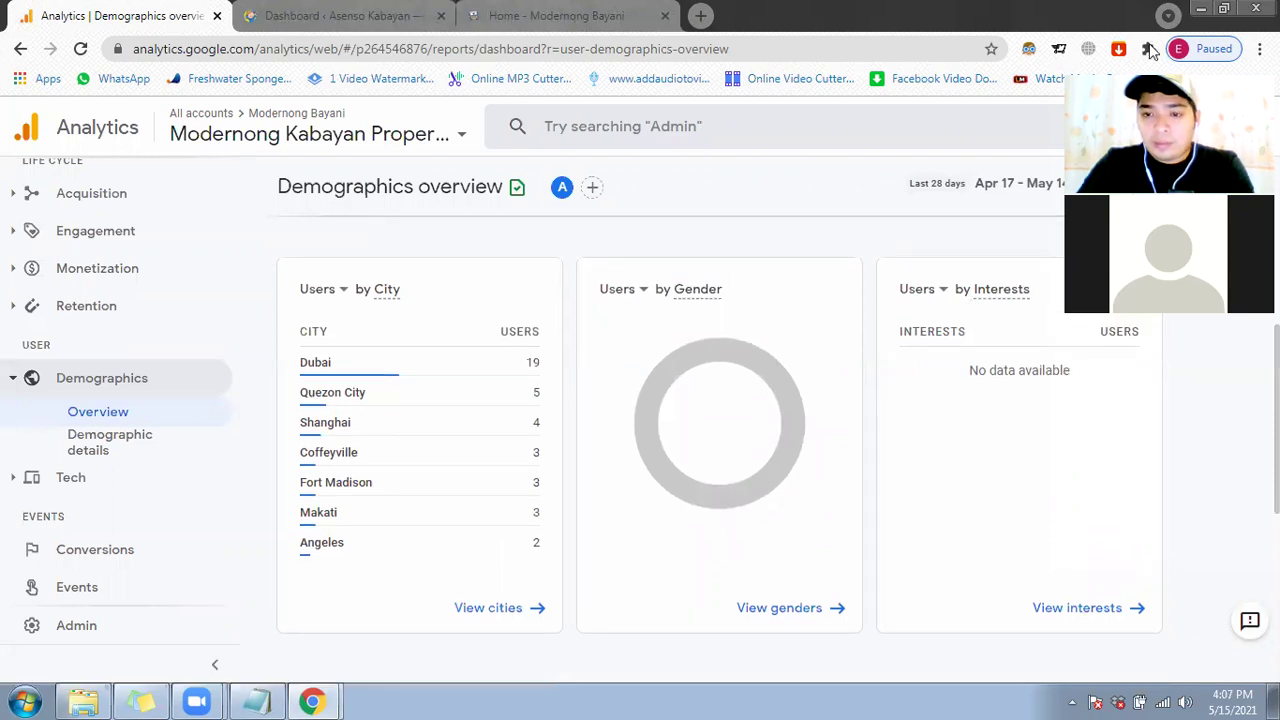
pyautogui.scroll(-2, 849, 369)
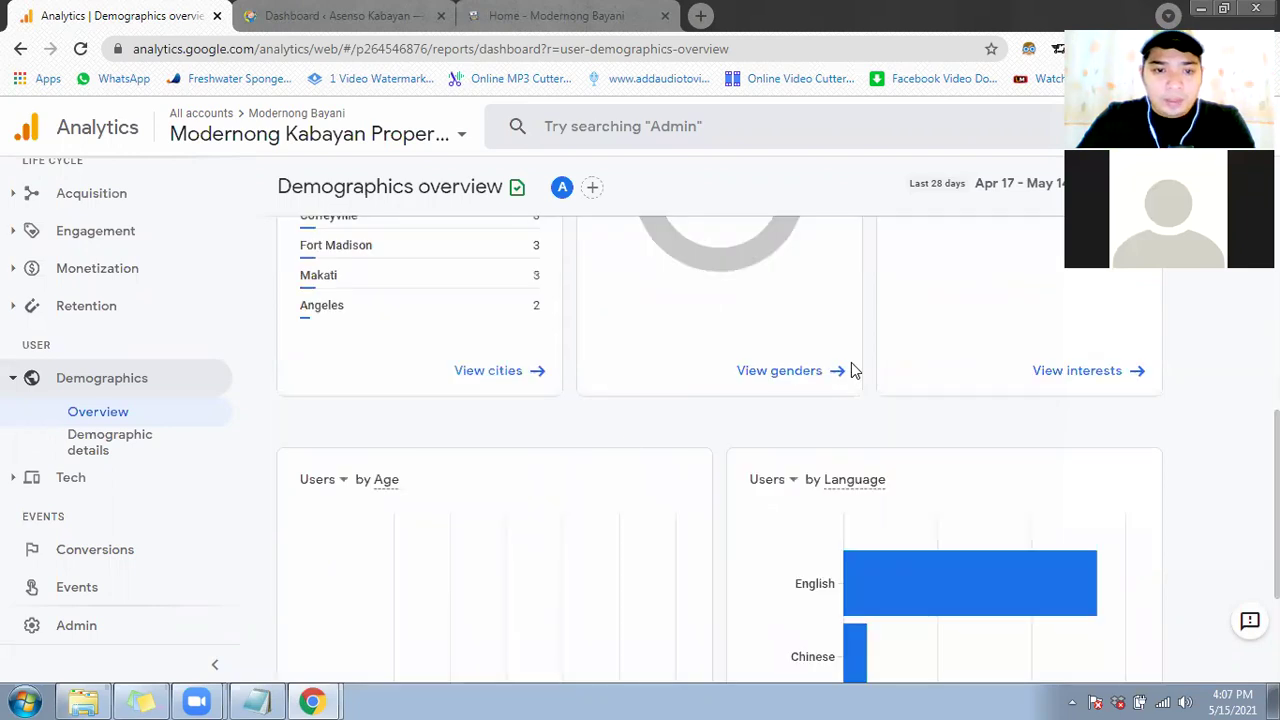
pyautogui.scroll(-2, 530, 435)
pyautogui.scroll(1, 495, 410)
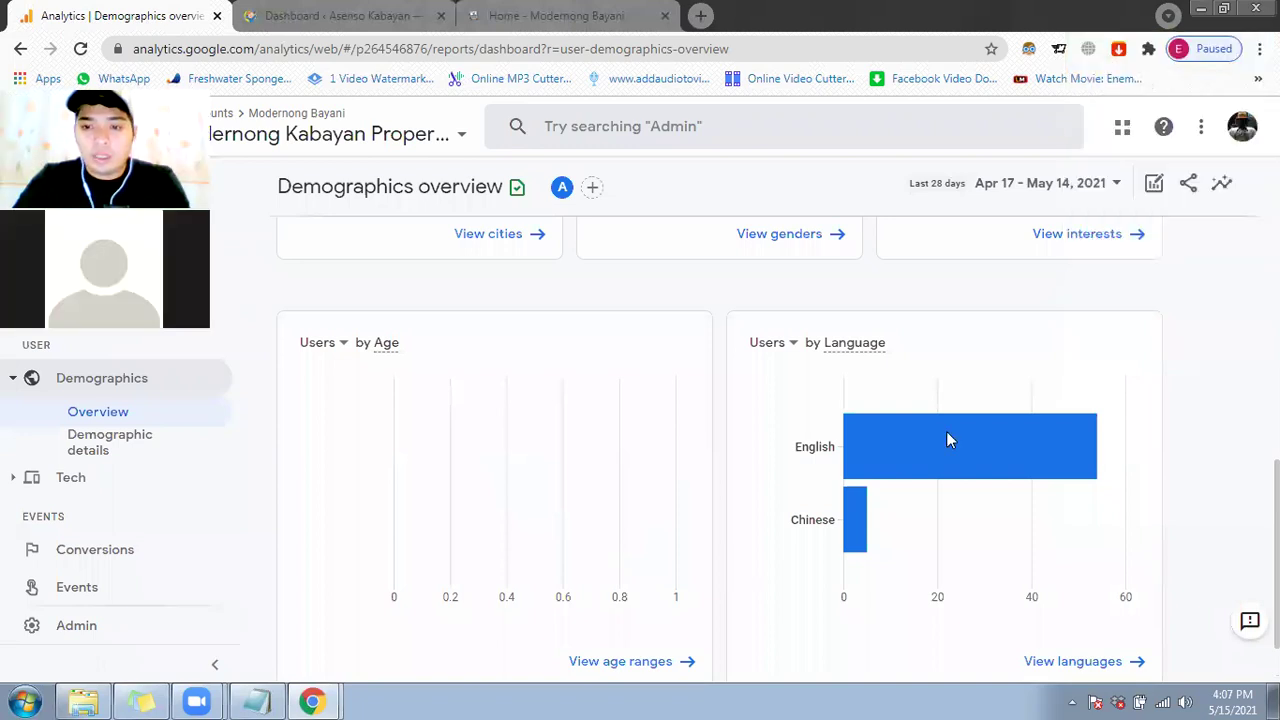
pyautogui.moveTo(947, 434)
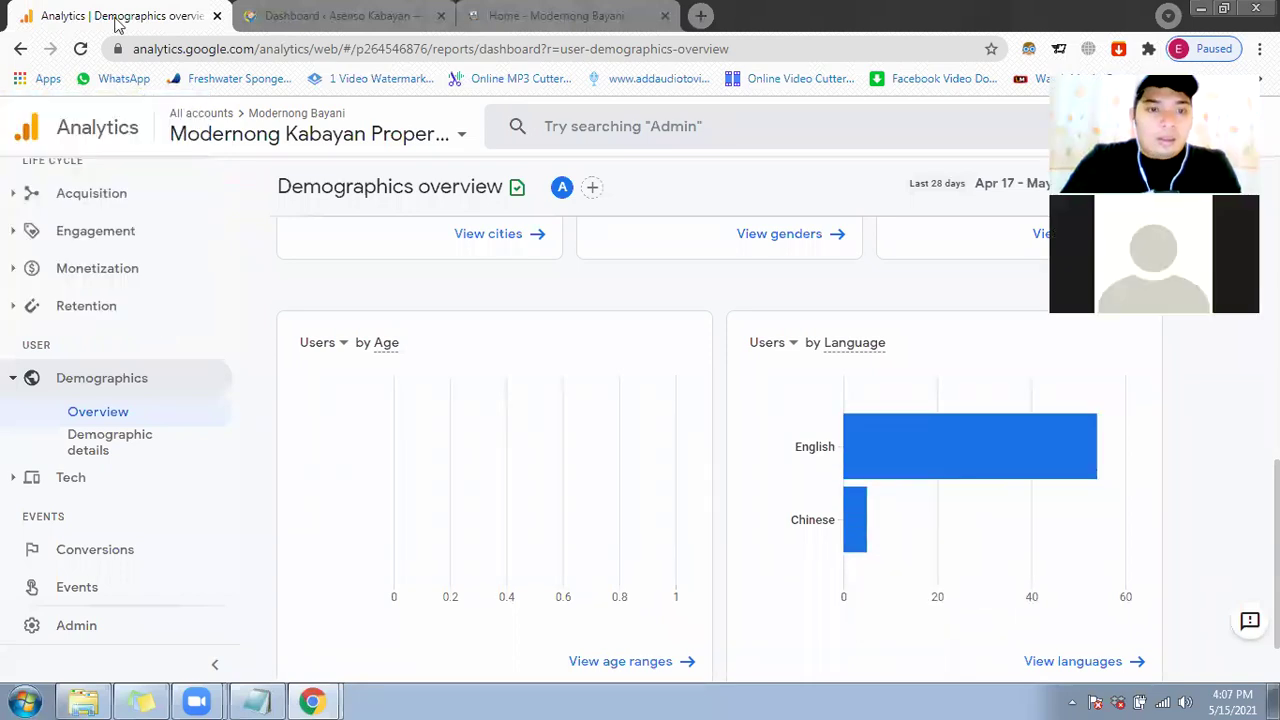
pyautogui.scroll(-1, 138, 445)
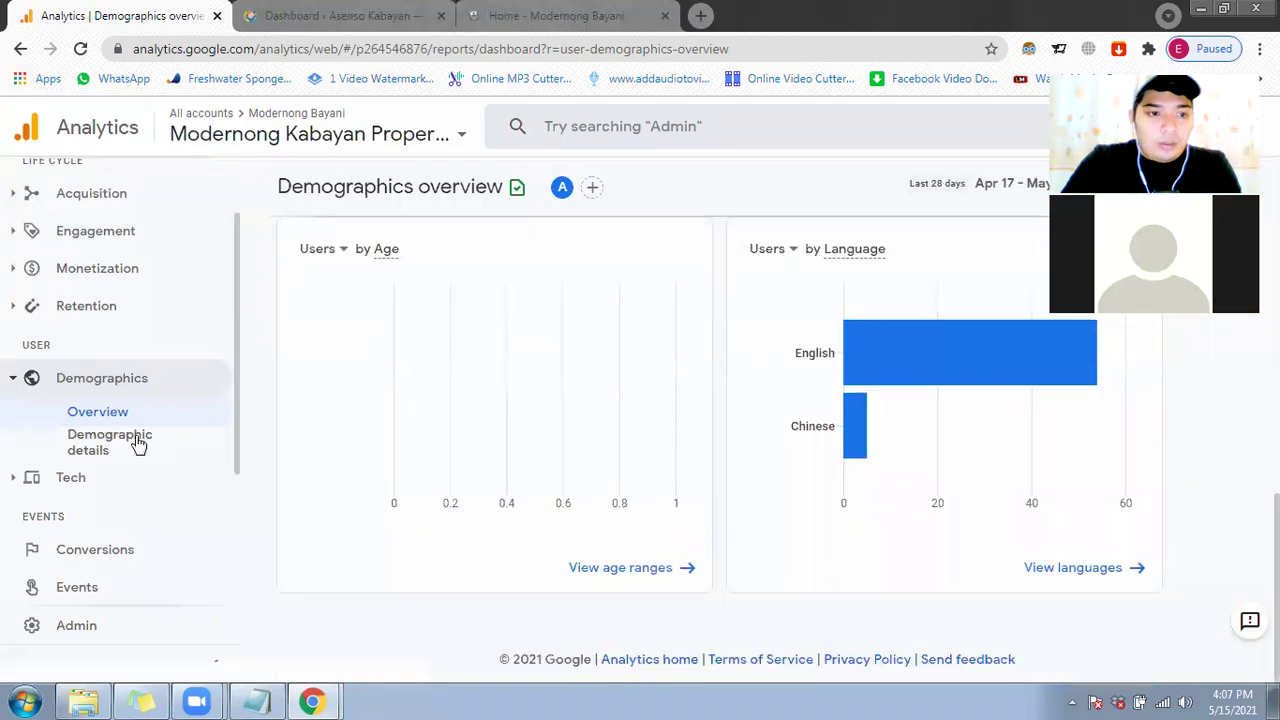
# Step: Open the Demographic details report and examine the country table across all its metric columns, from users to total revenue
pyautogui.click(138, 445)
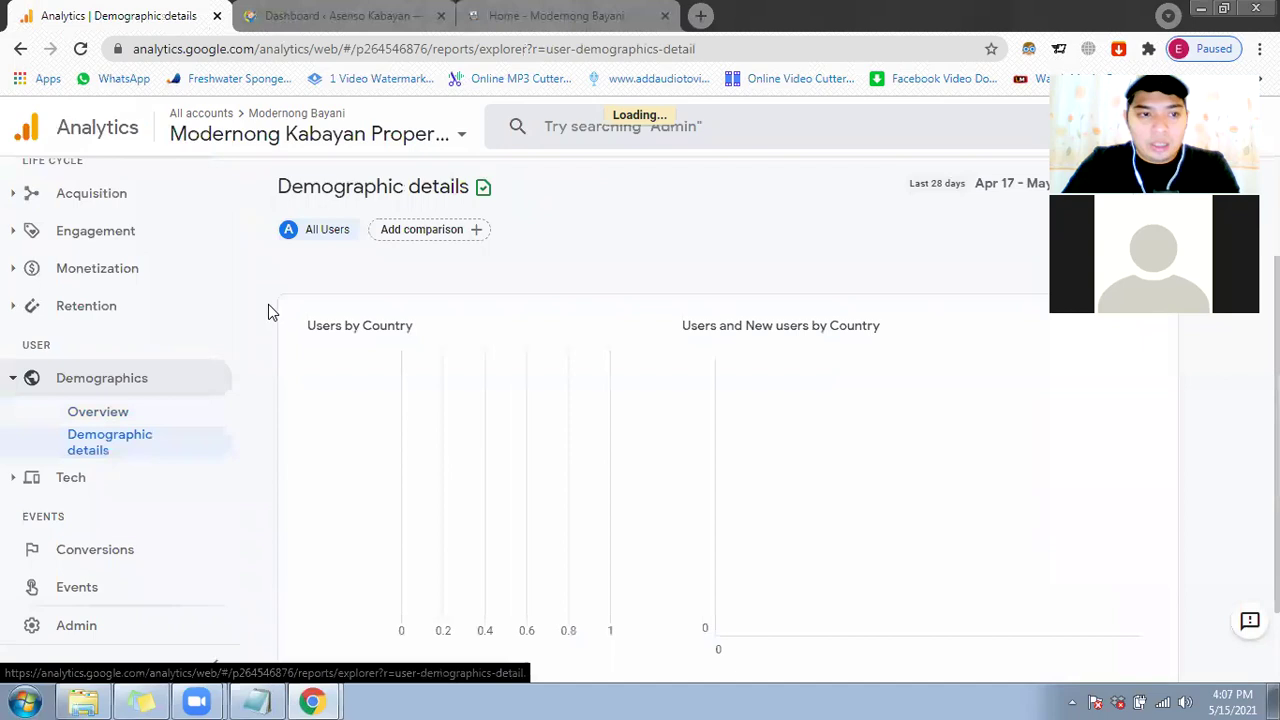
pyautogui.scroll(-3, 294, 460)
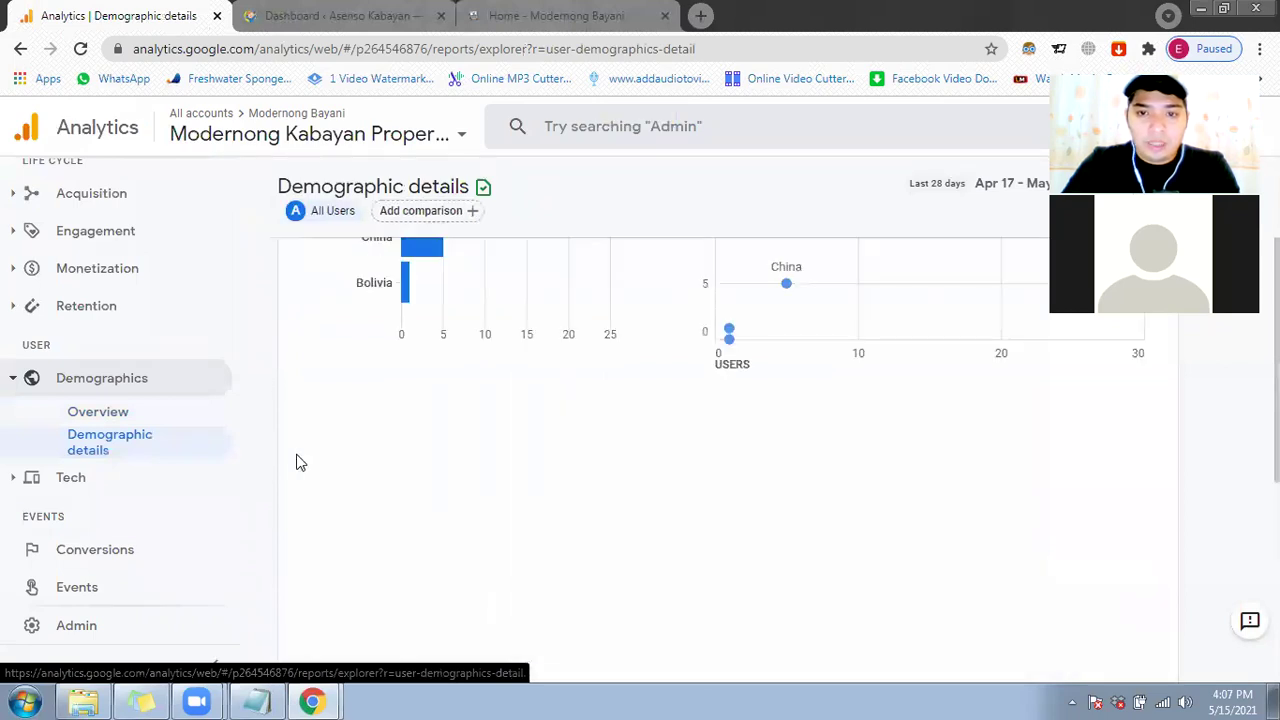
pyautogui.scroll(-2, 614, 437)
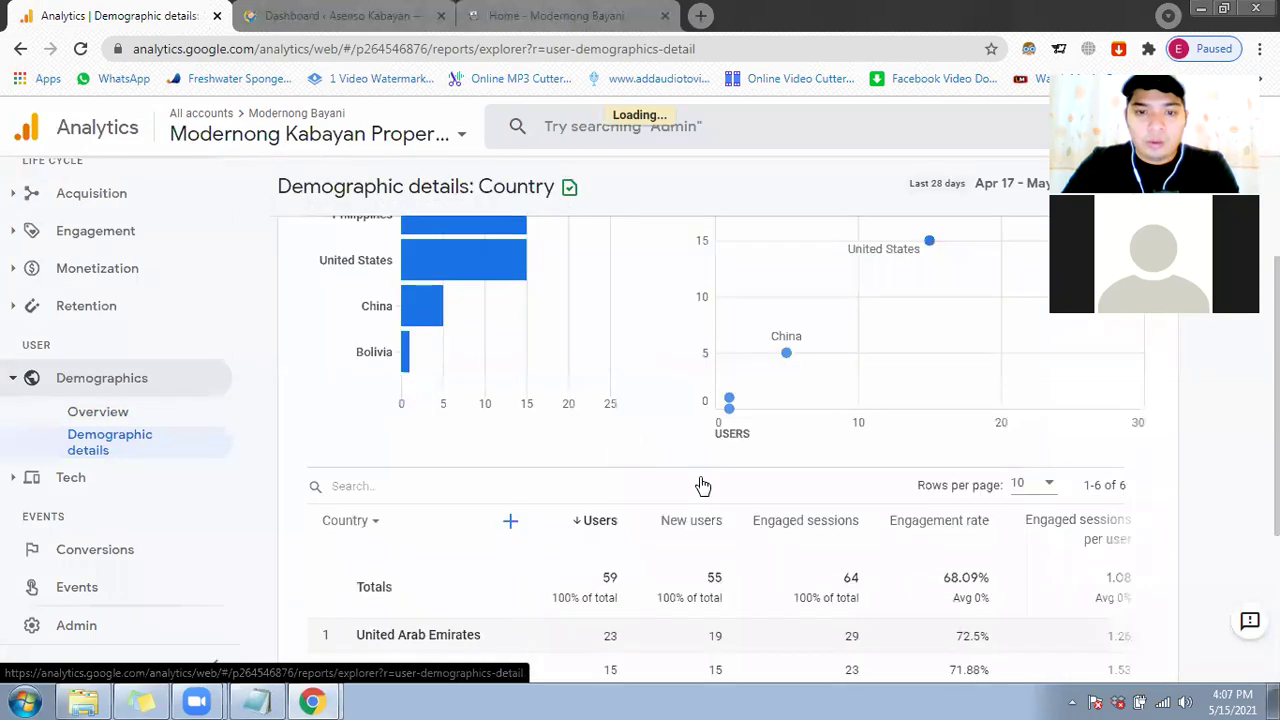
pyautogui.scroll(-2, 690, 499)
pyautogui.scroll(-1, 660, 420)
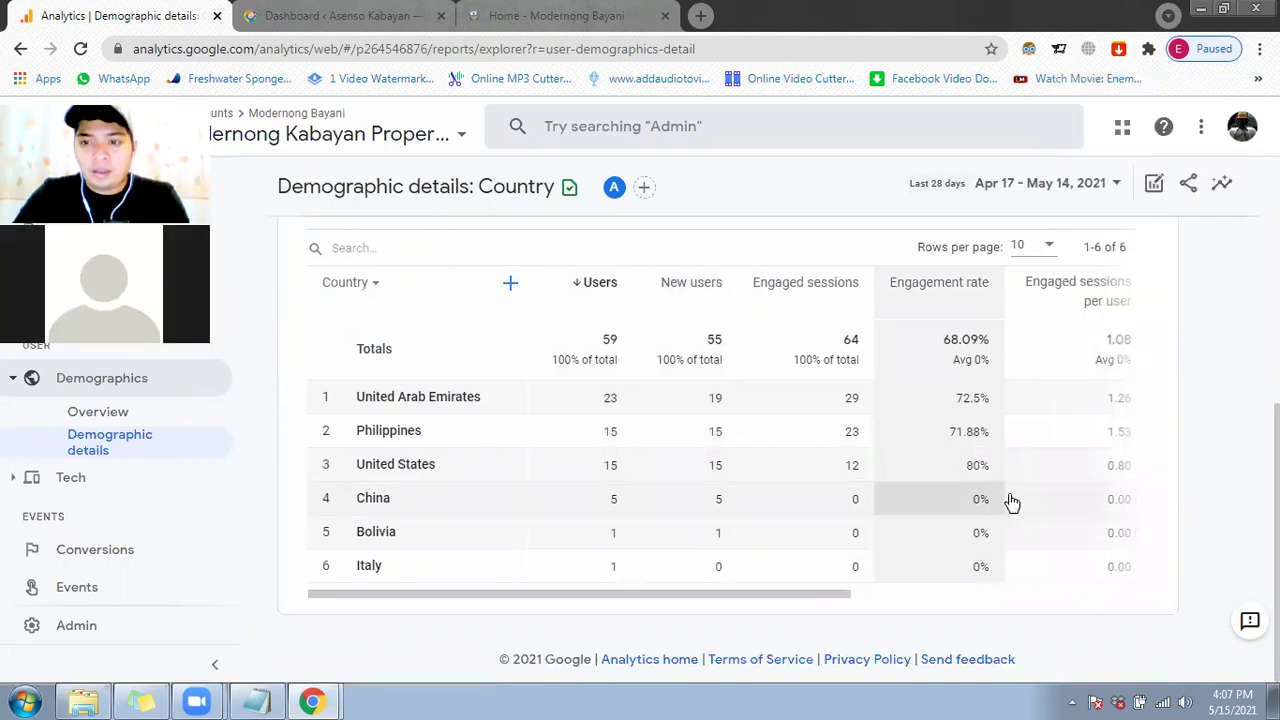
pyautogui.hscroll(1, 940, 600)
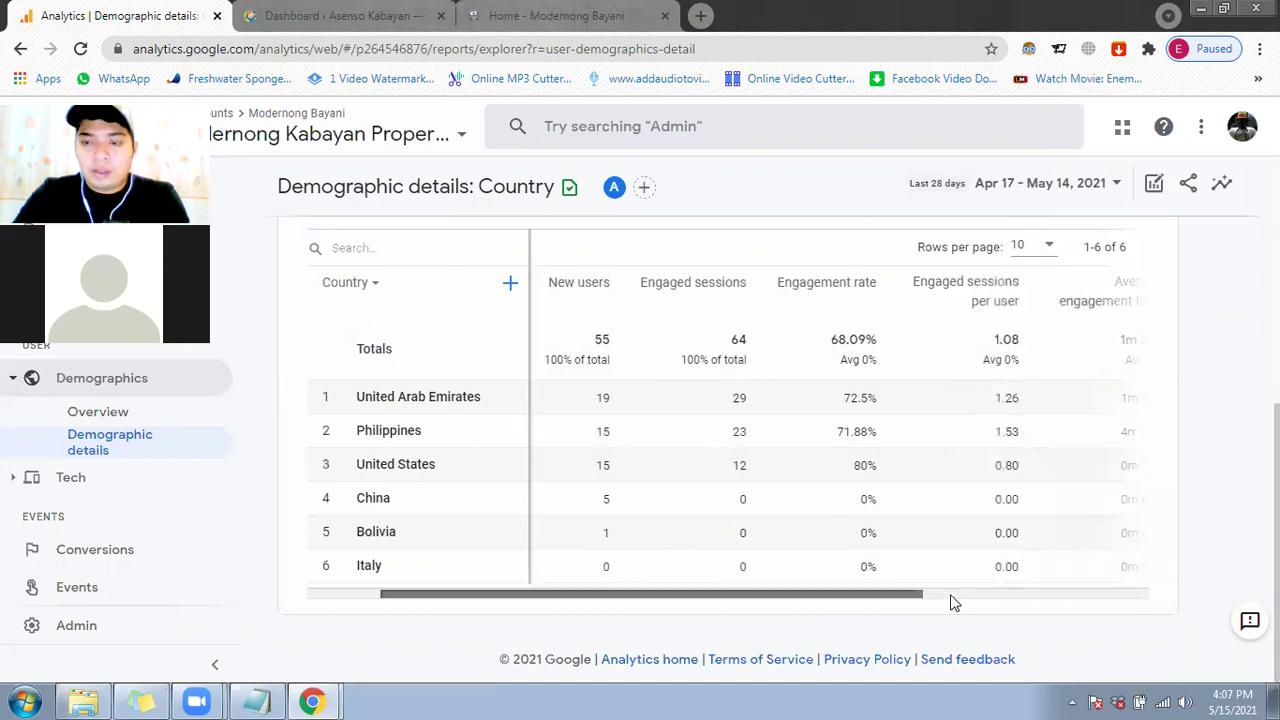
pyautogui.hscroll(2, 1024, 604)
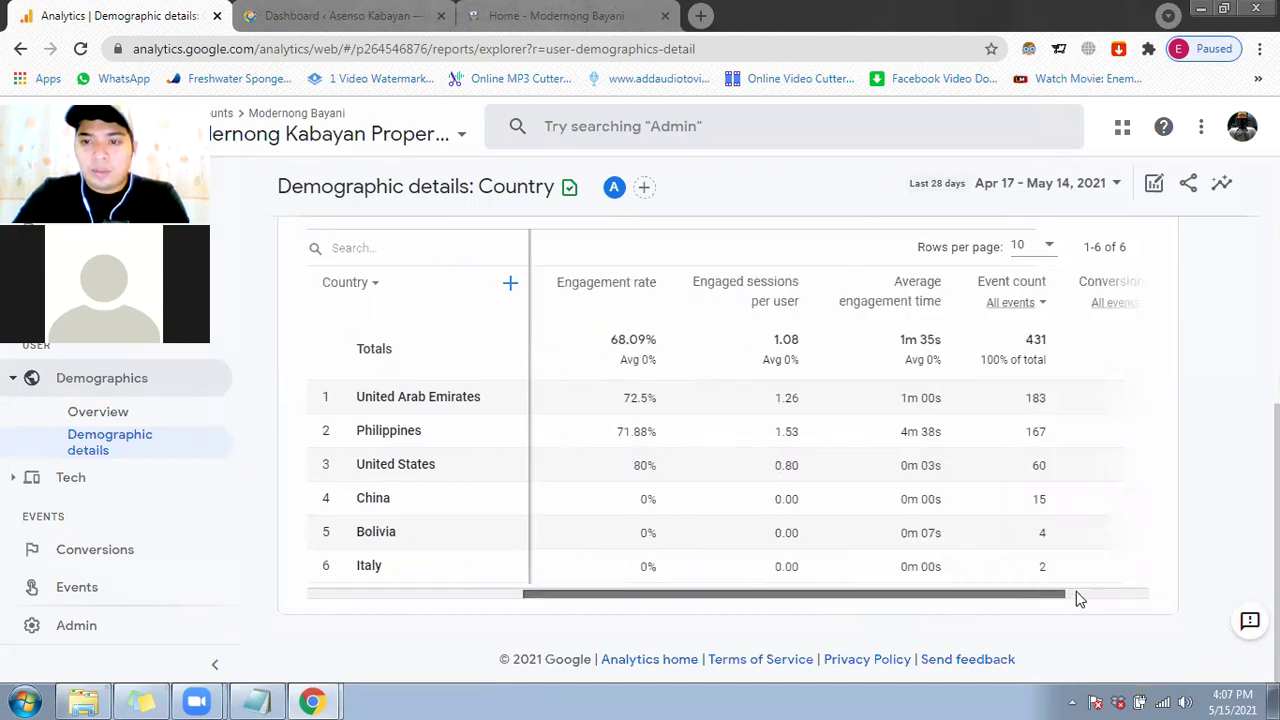
pyautogui.hscroll(2, 1080, 597)
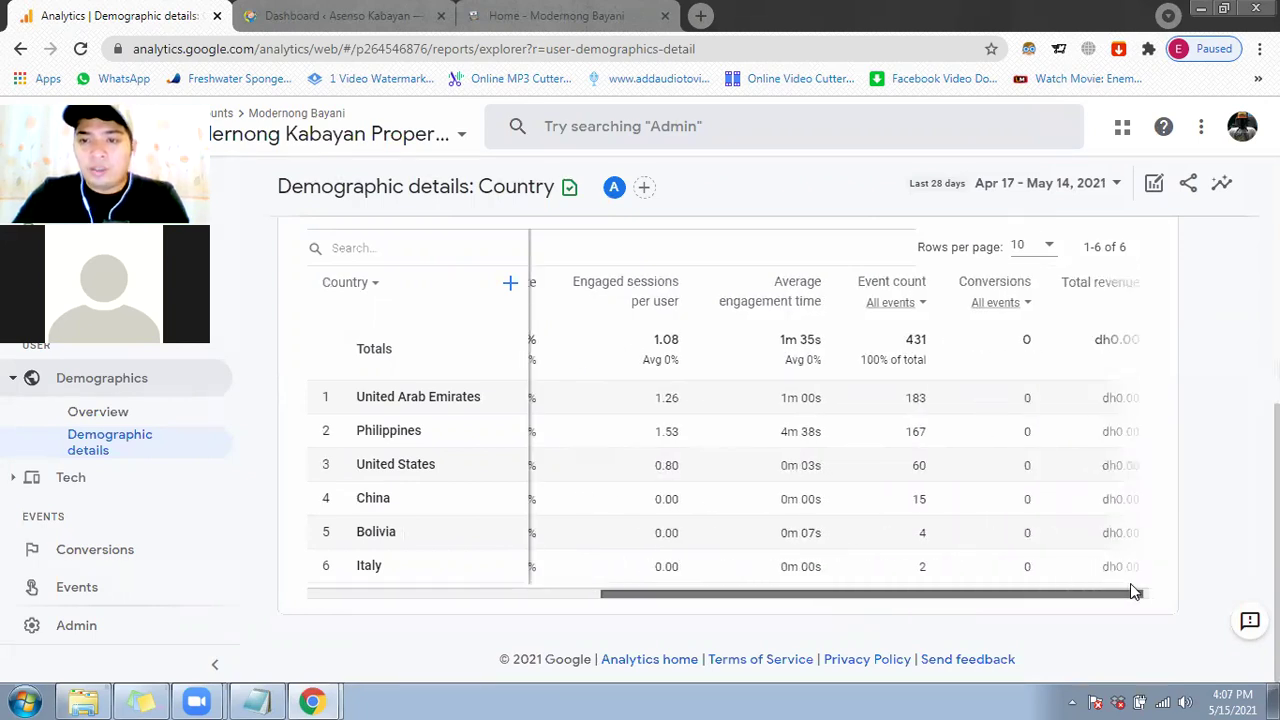
pyautogui.hscroll(-1, 1015, 591)
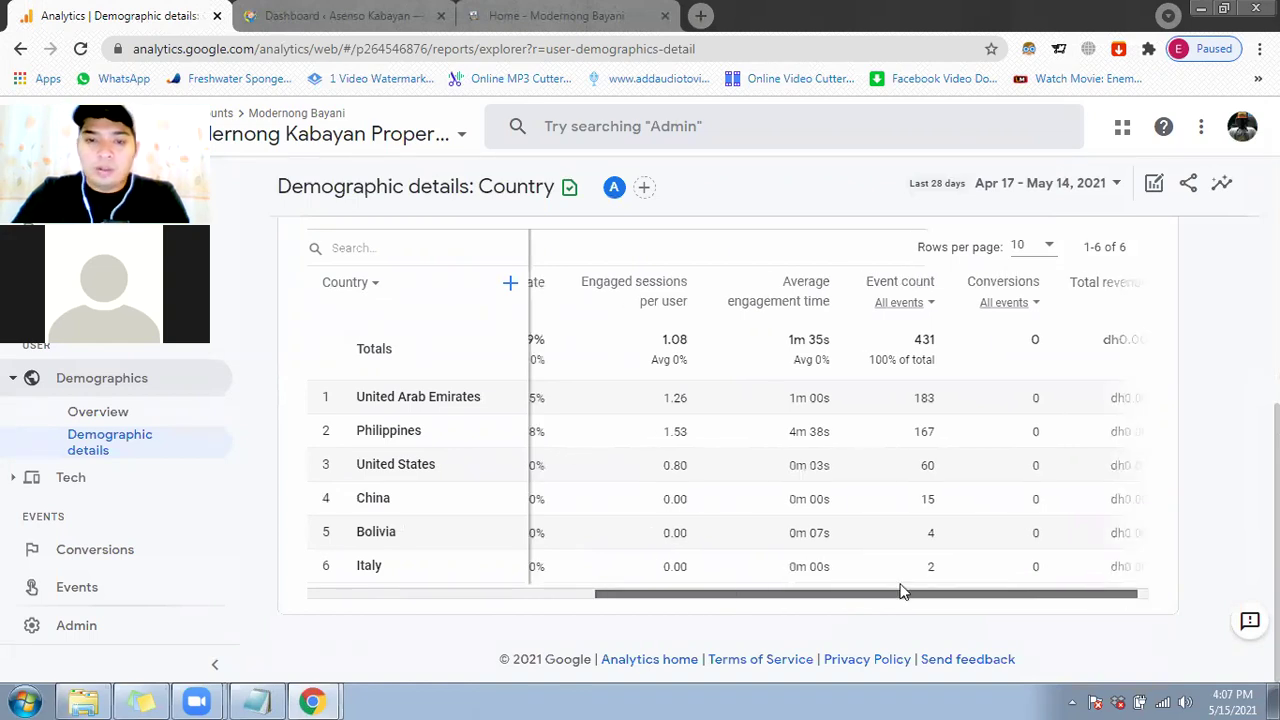
pyautogui.click(574, 594)
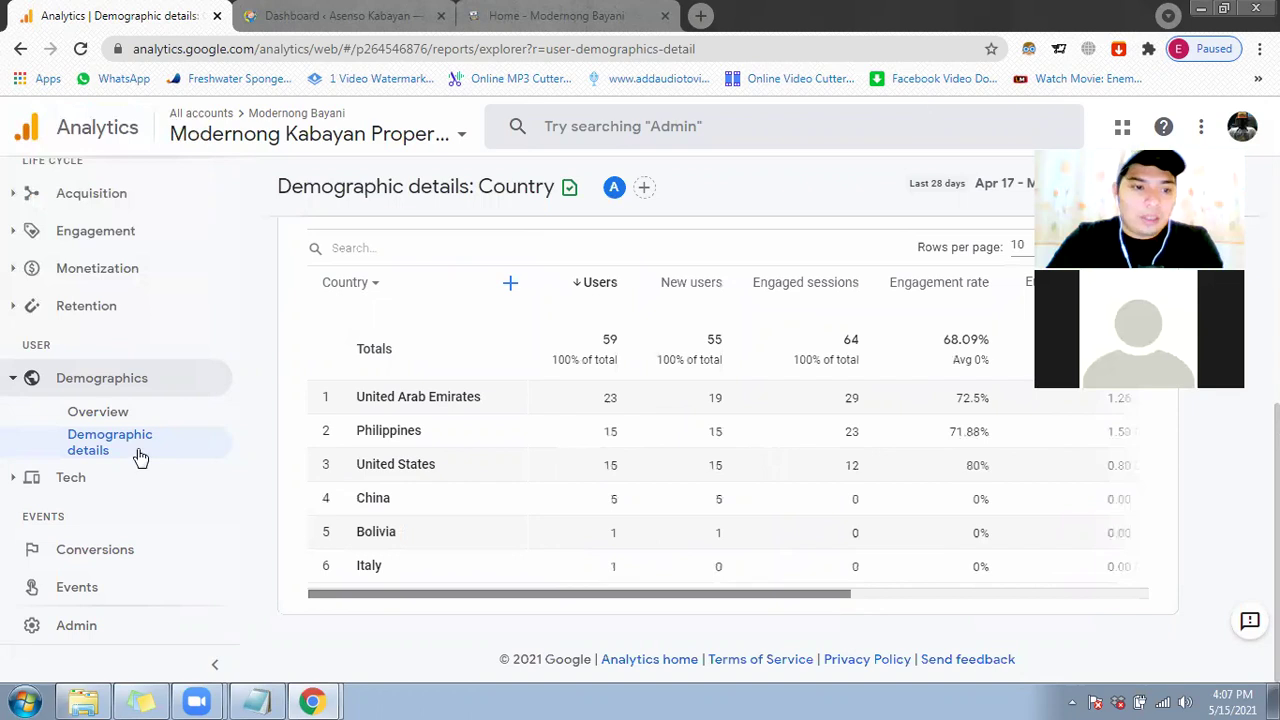
# Step: Open the Tech overview report and examine users by platform, operating system and platform / device category
pyautogui.click(114, 488)
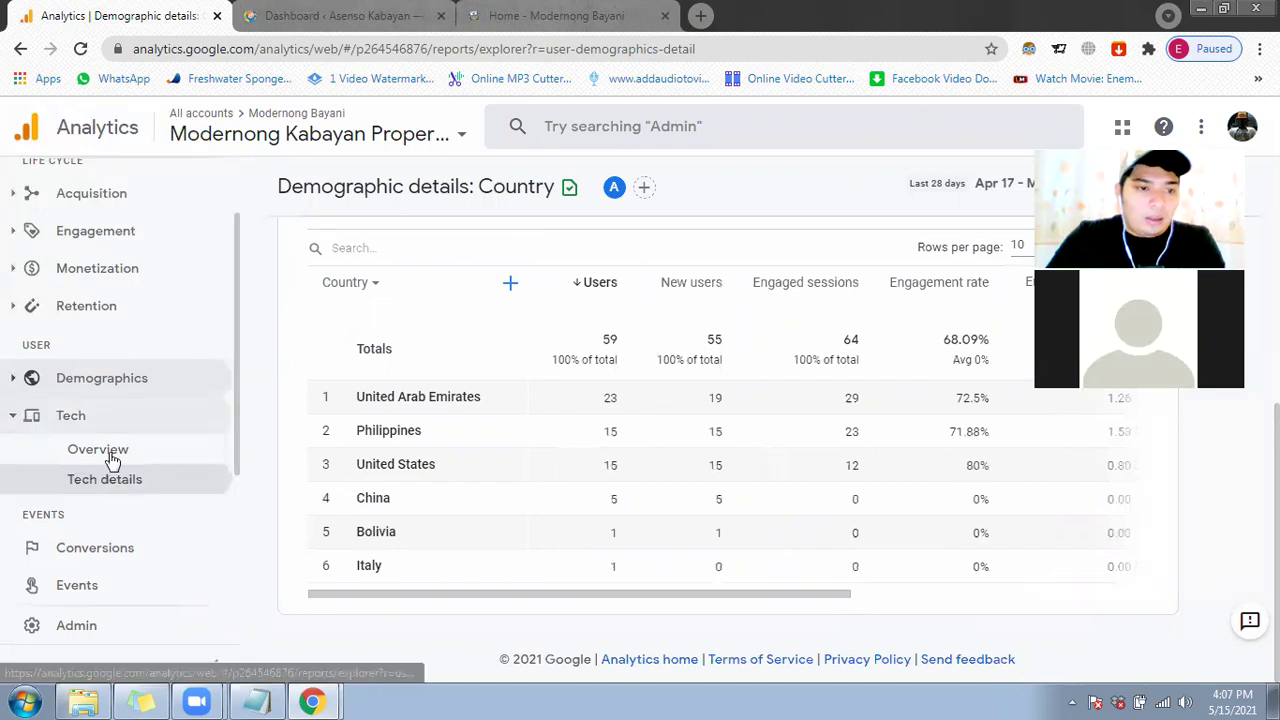
pyautogui.click(106, 452)
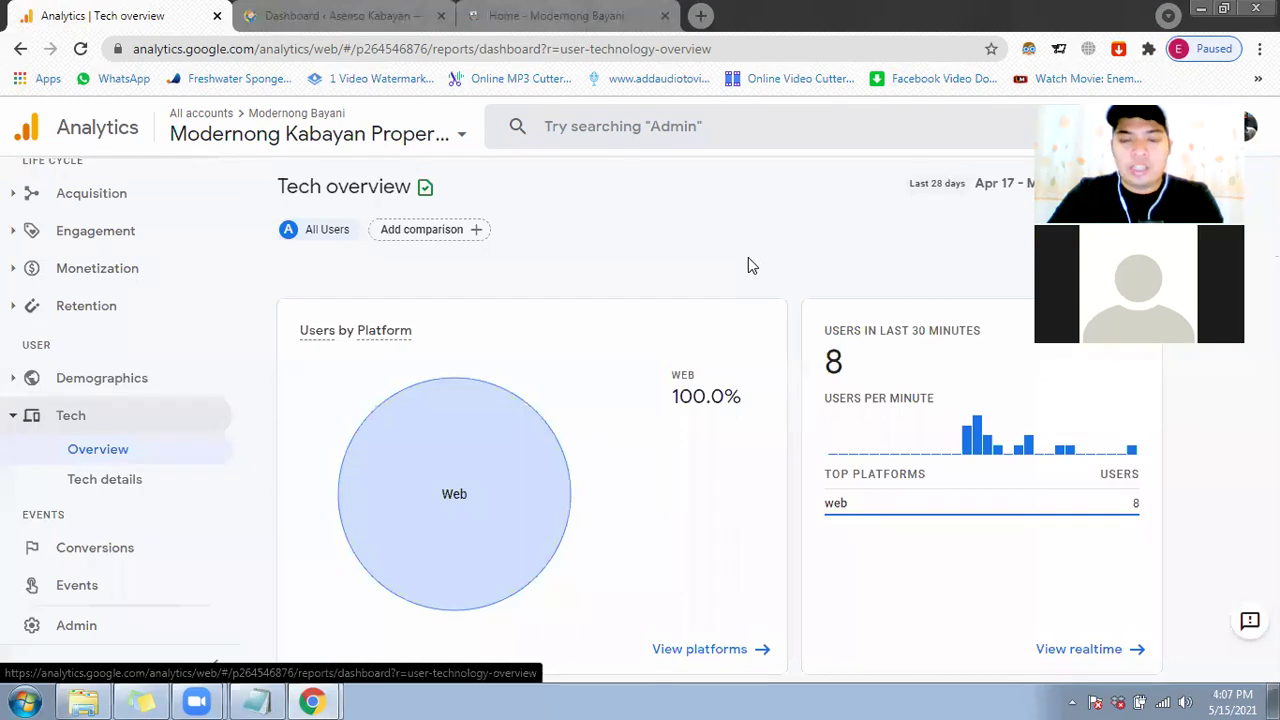
pyautogui.scroll(-4, 740, 560)
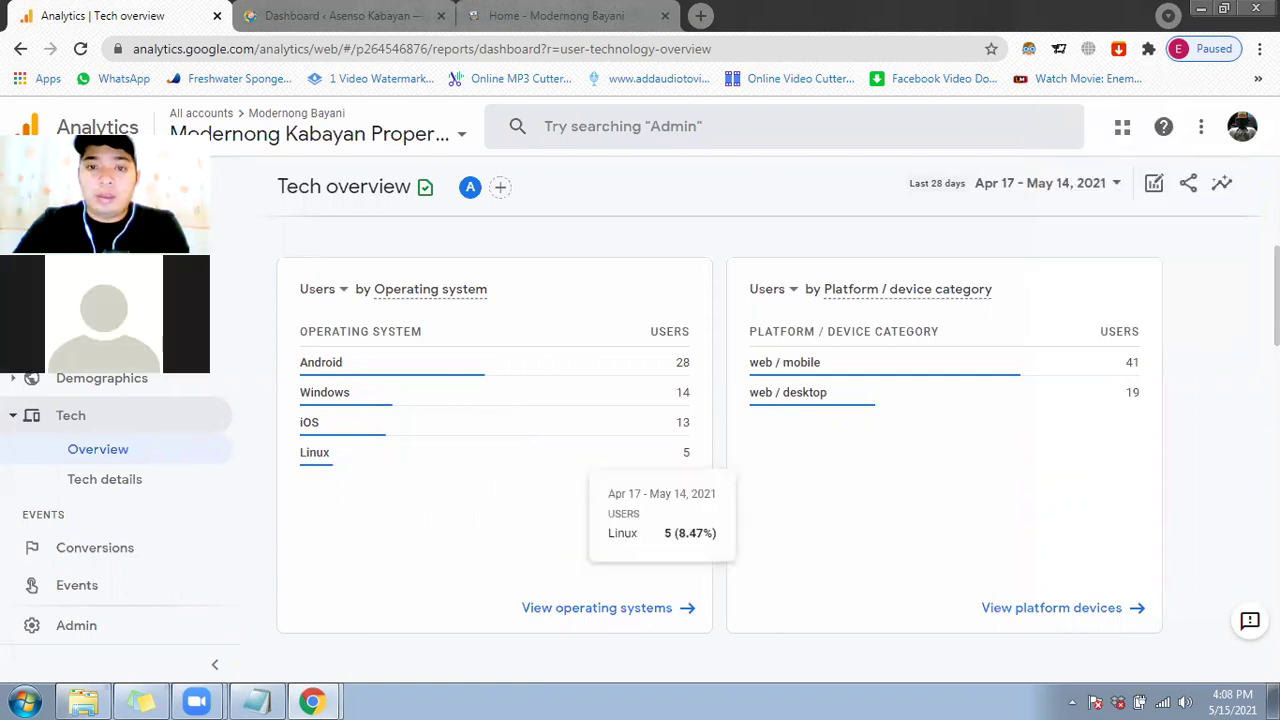
pyautogui.scroll(4, 720, 420)
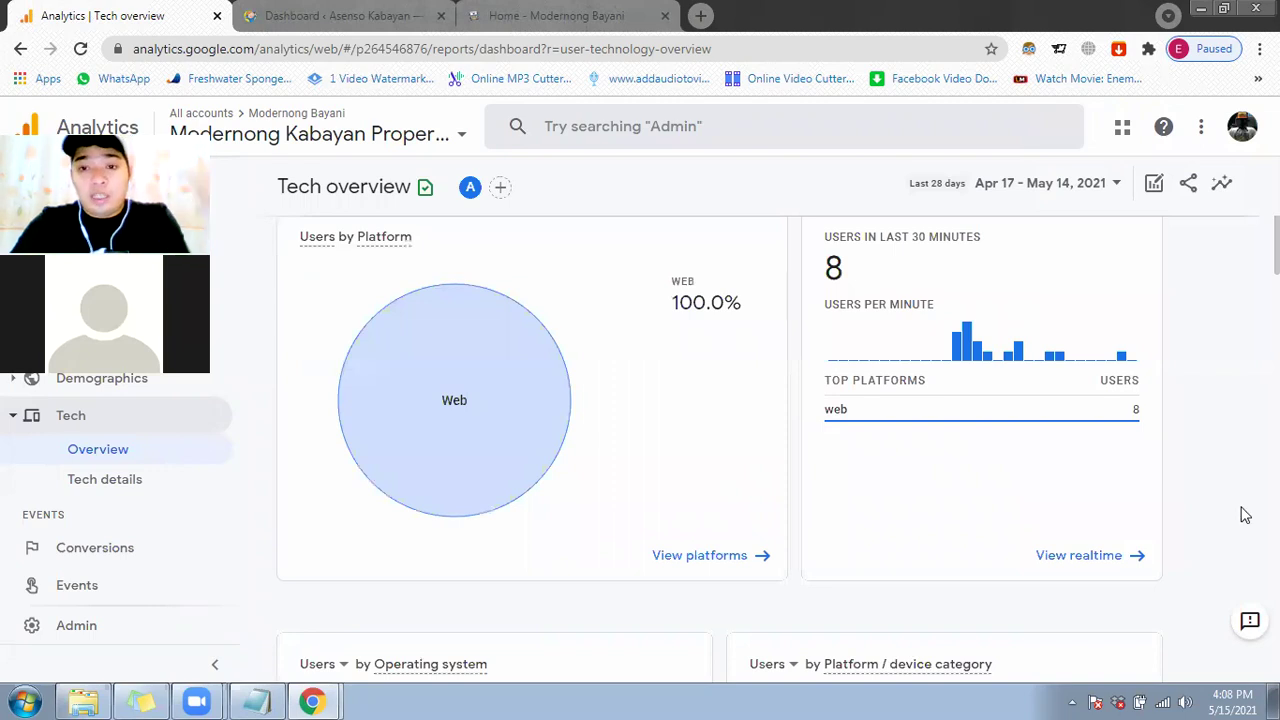
pyautogui.scroll(-1, 1245, 515)
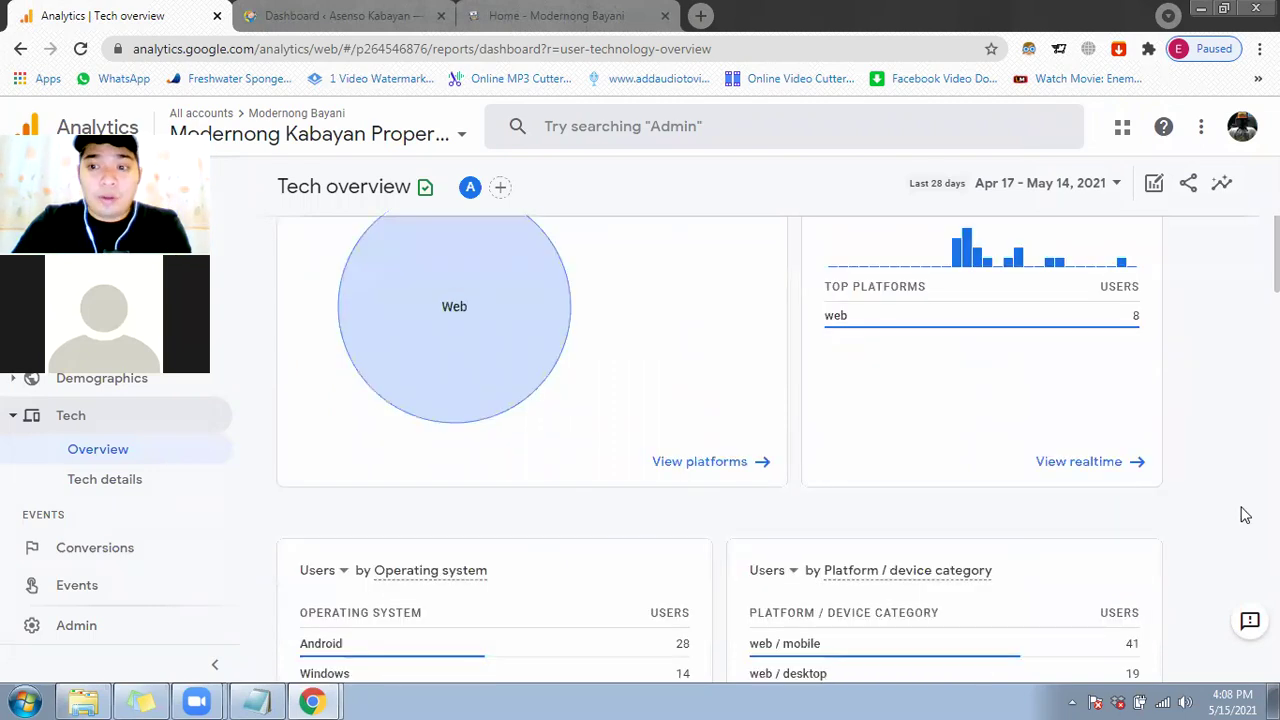
pyautogui.scroll(-2, 1245, 515)
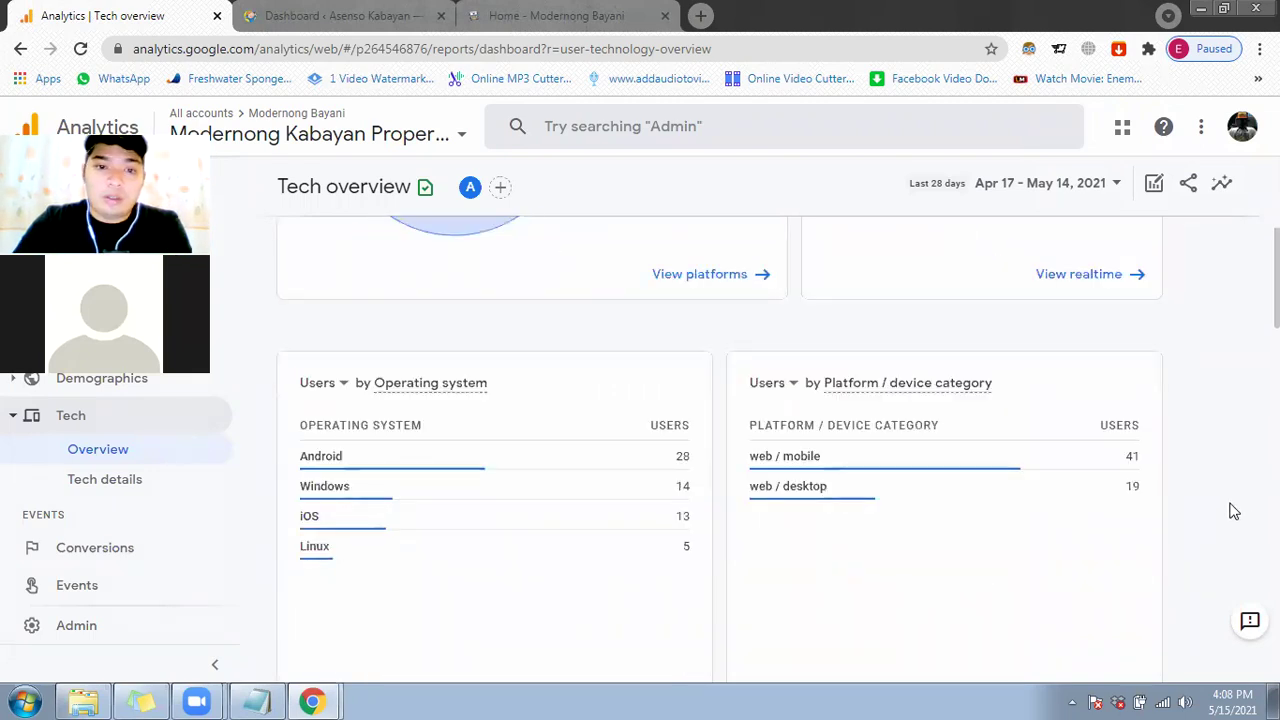
pyautogui.scroll(-1, 1233, 511)
pyautogui.moveTo(331, 392)
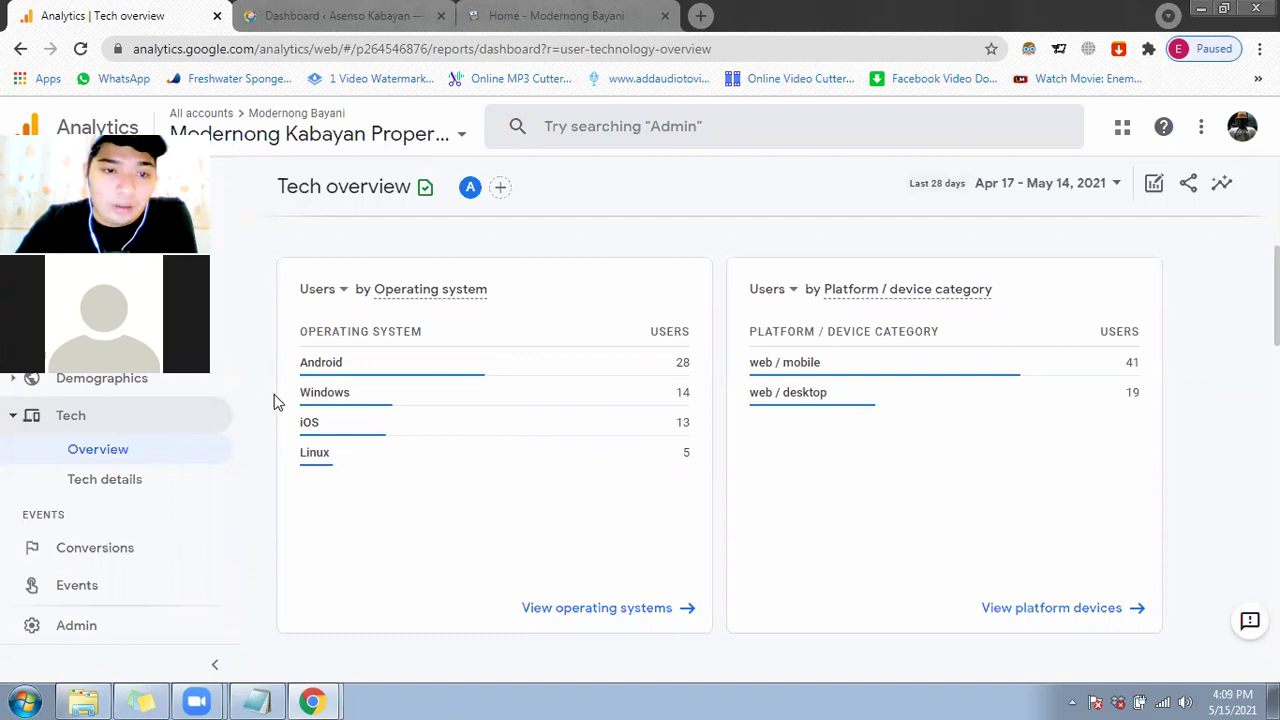
pyautogui.moveTo(380, 400)
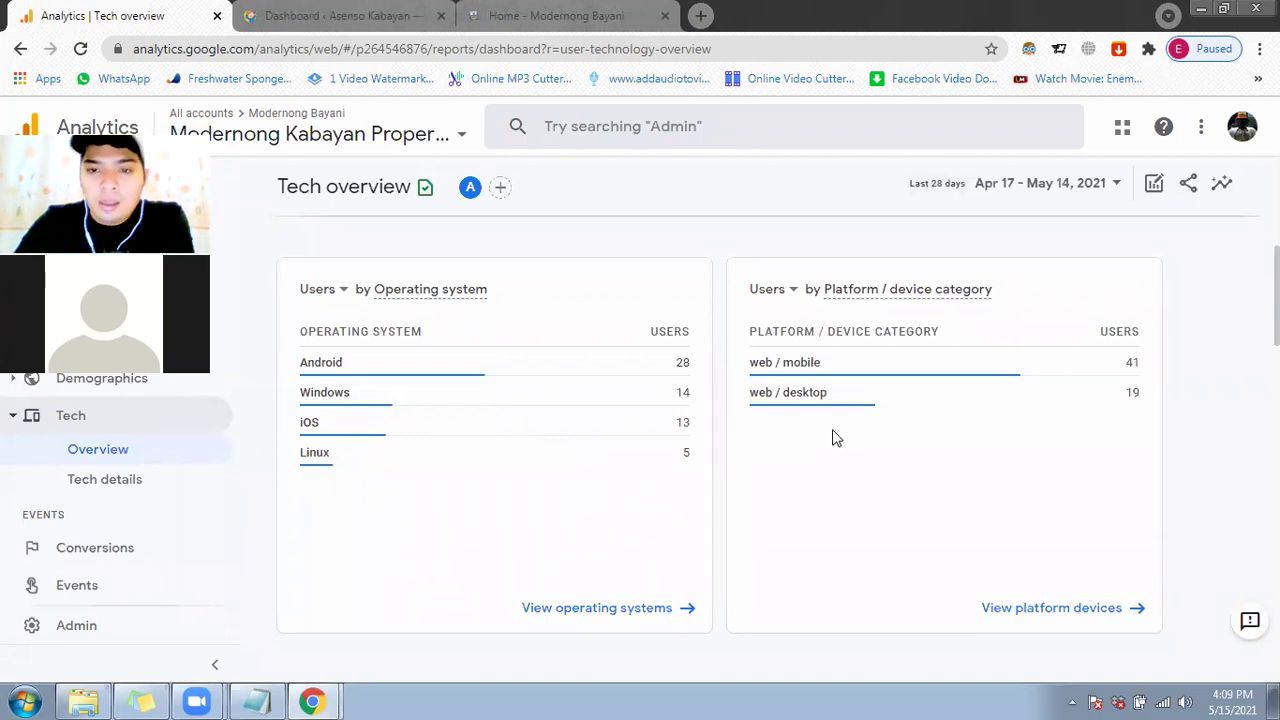
pyautogui.moveTo(782, 368)
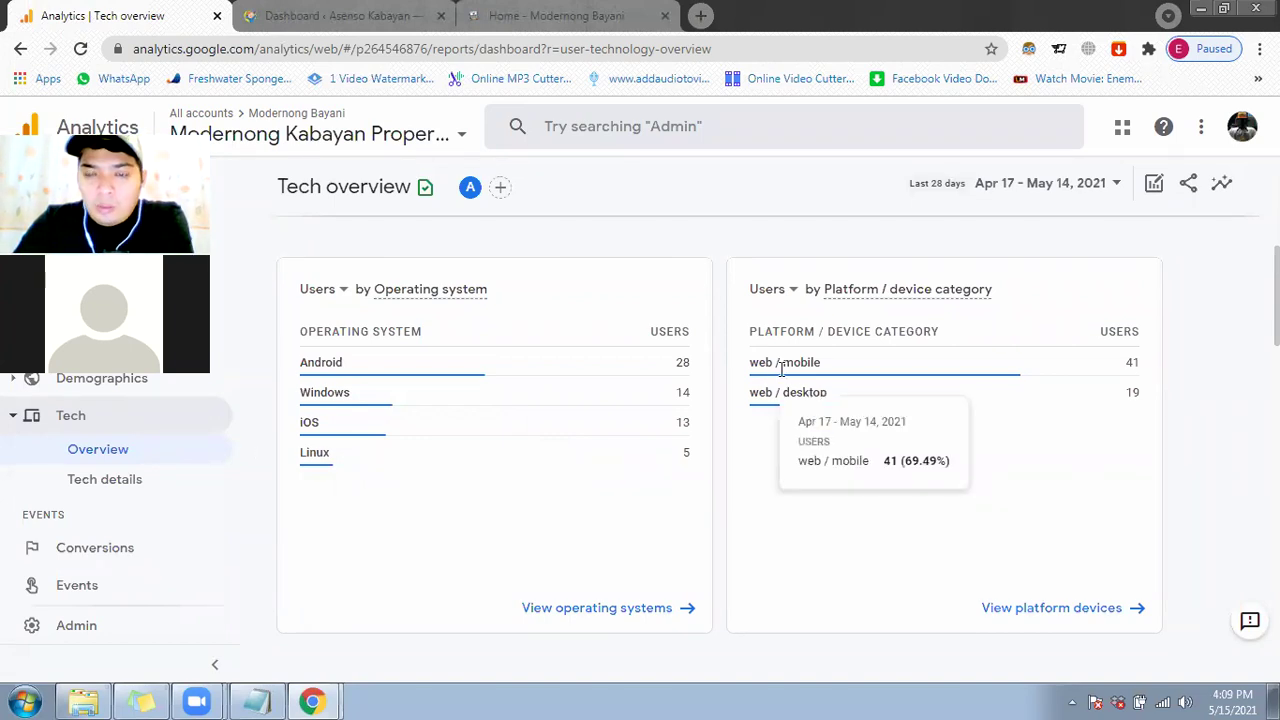
pyautogui.moveTo(814, 412)
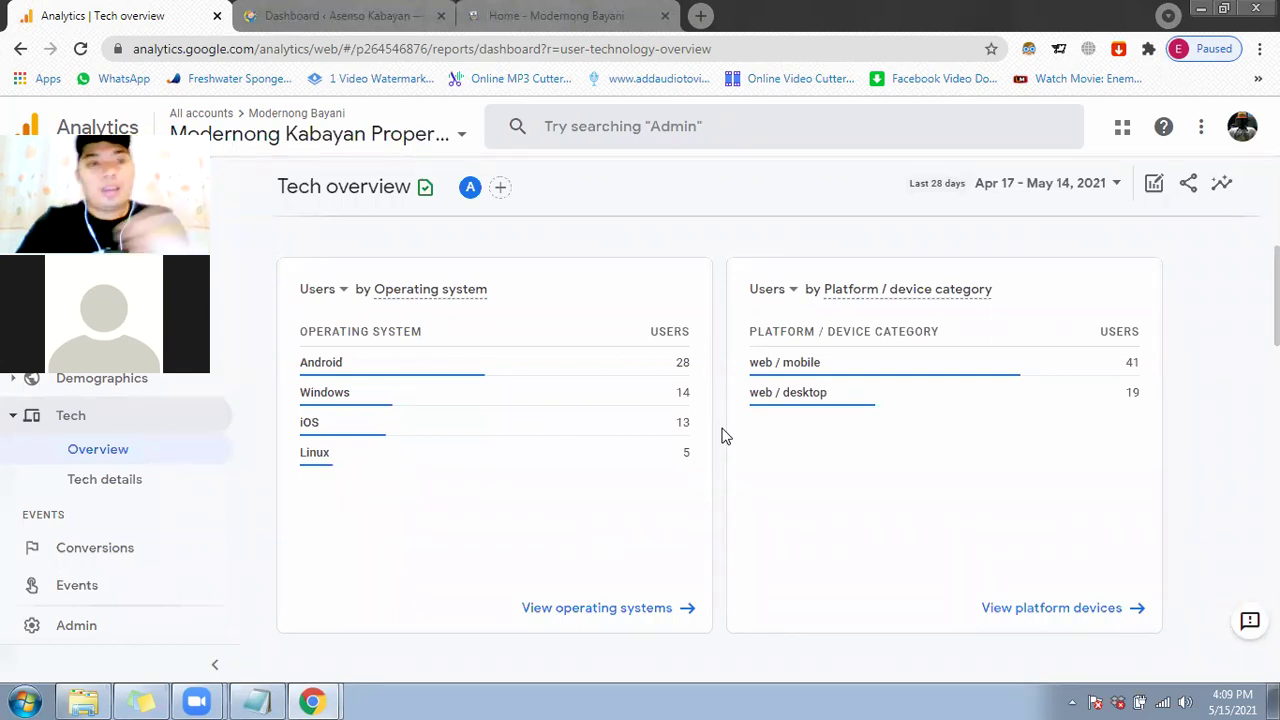
pyautogui.moveTo(435, 407)
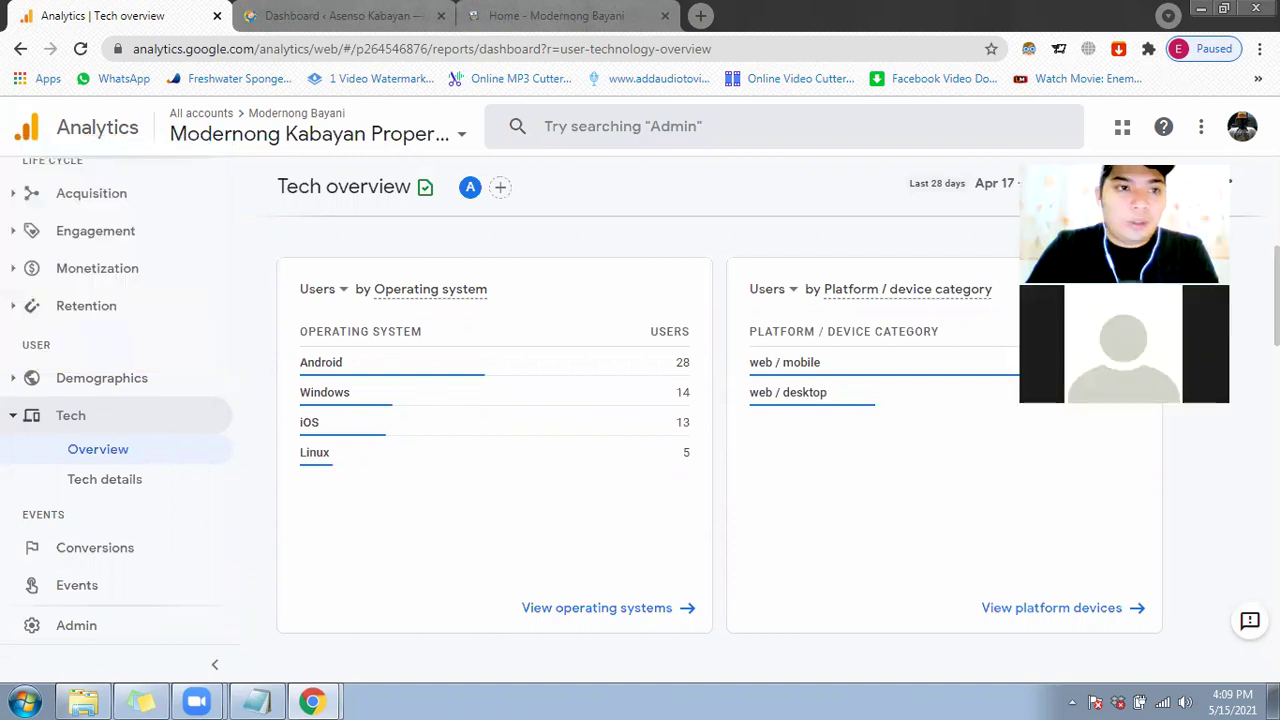
# Step: Open the Admin page of the Modernong Kabayan property and dismiss the search tip
pyautogui.scroll(-3, 160, 410)
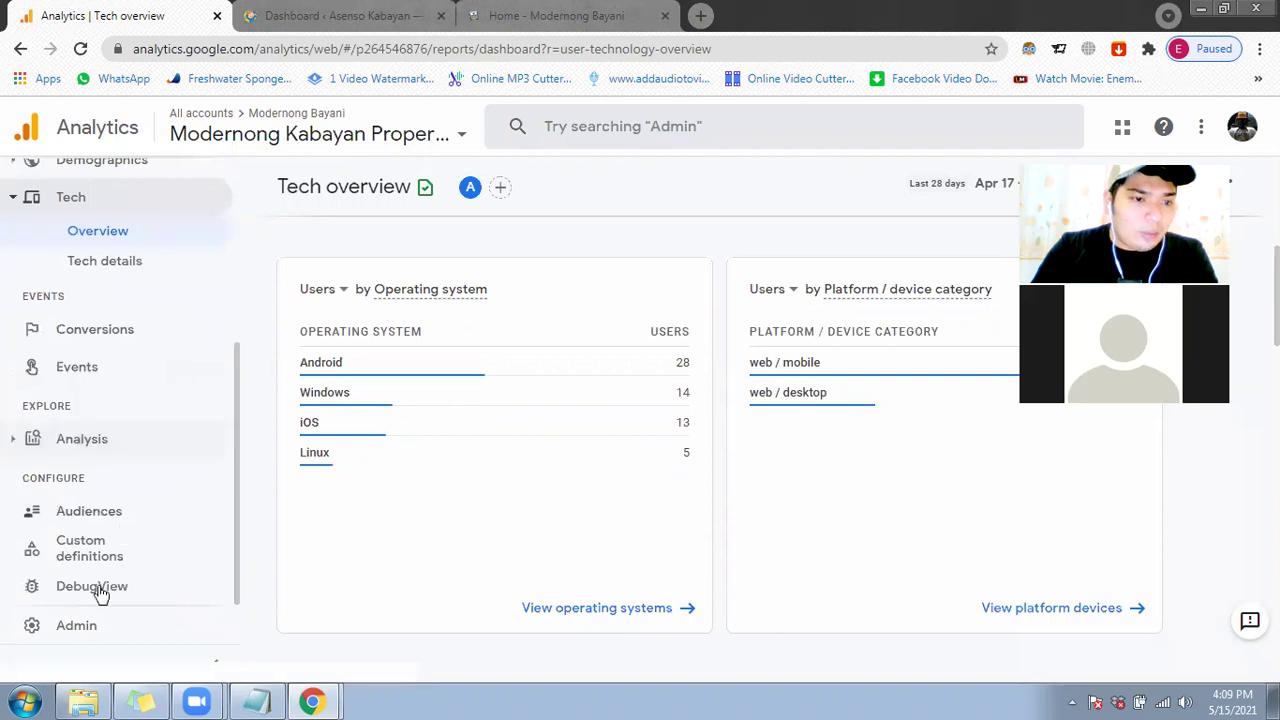
pyautogui.scroll(3, 85, 430)
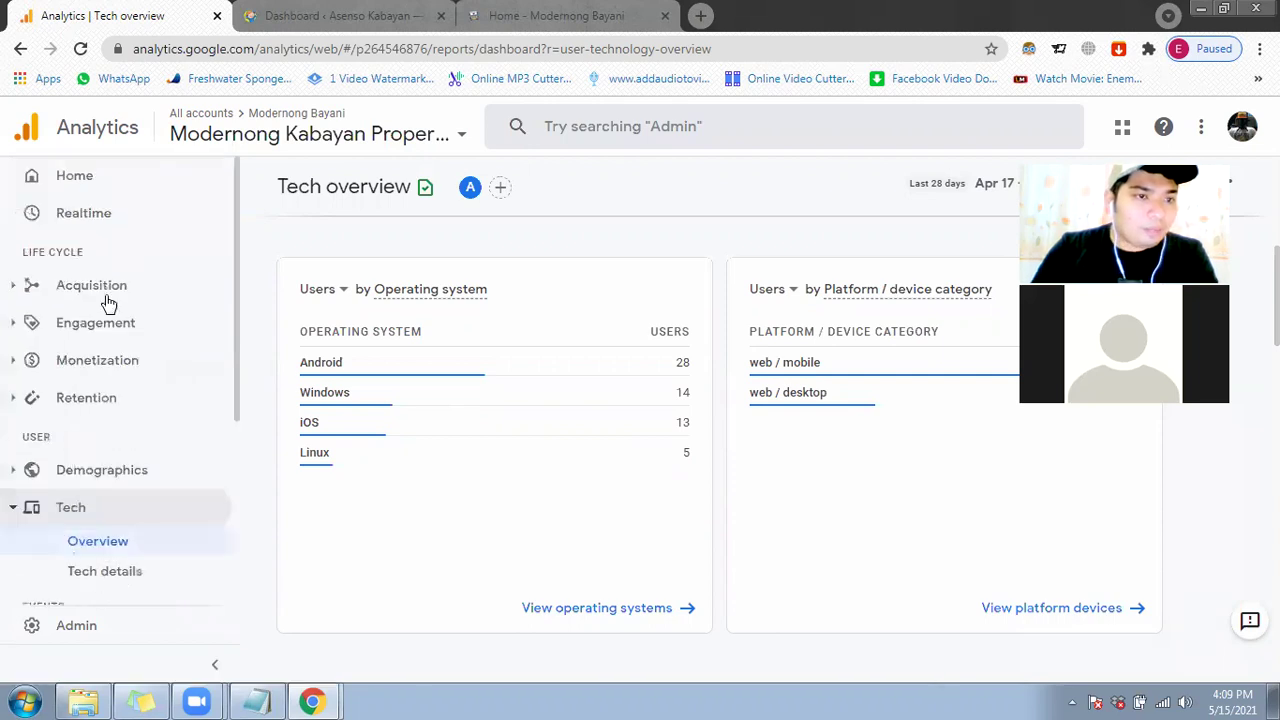
pyautogui.scroll(-3, 100, 508)
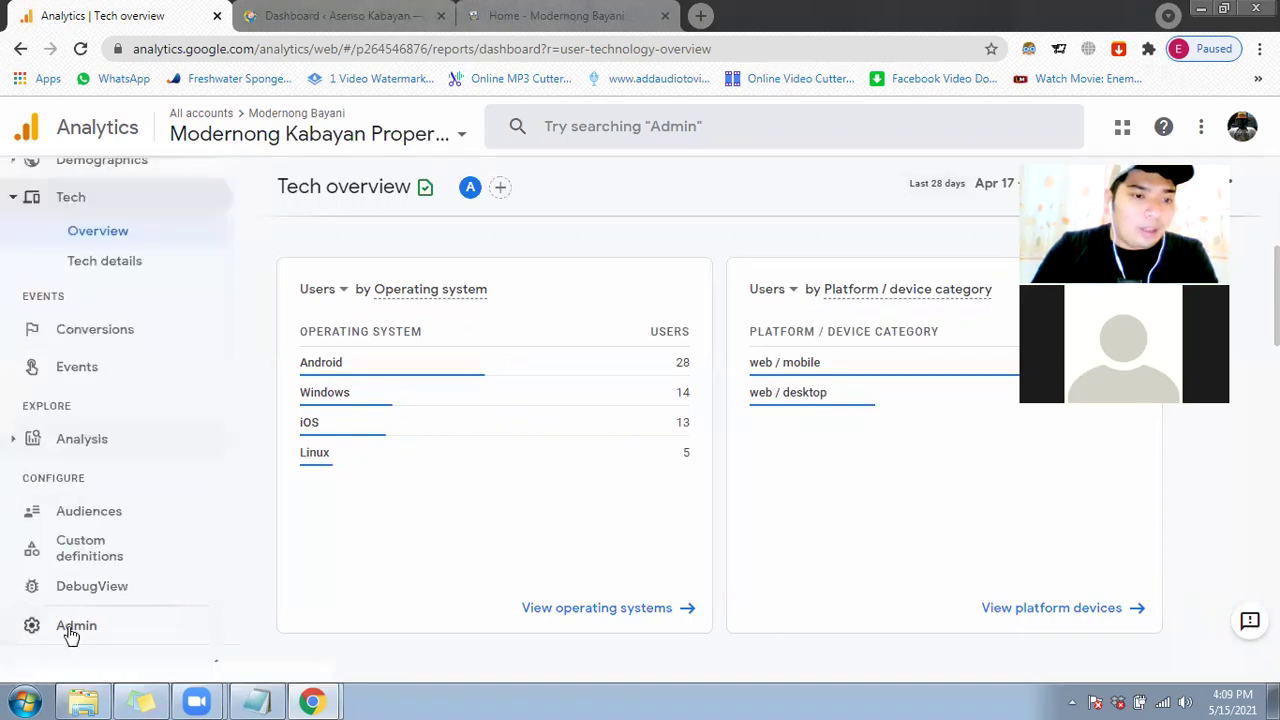
pyautogui.click(68, 632)
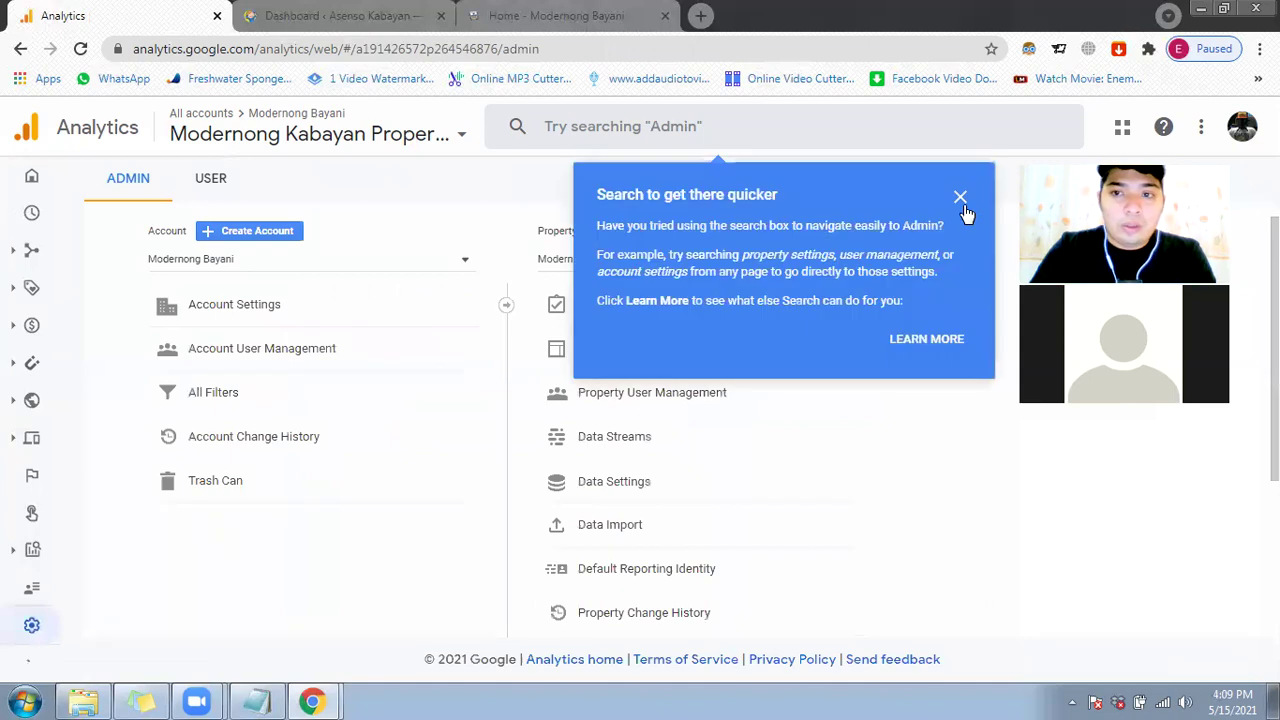
pyautogui.click(960, 198)
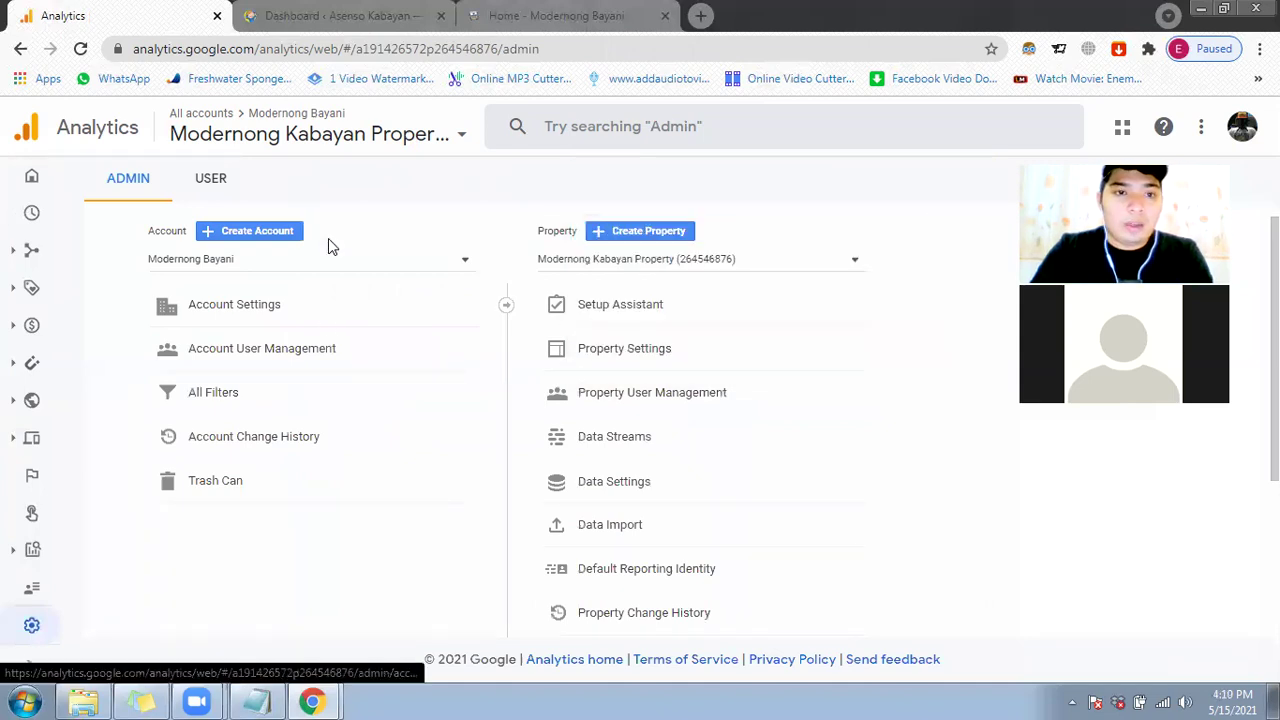
# Step: View the account settings, including the country of business and data sharing options, and return to the Admin overview
pyautogui.click(363, 314)
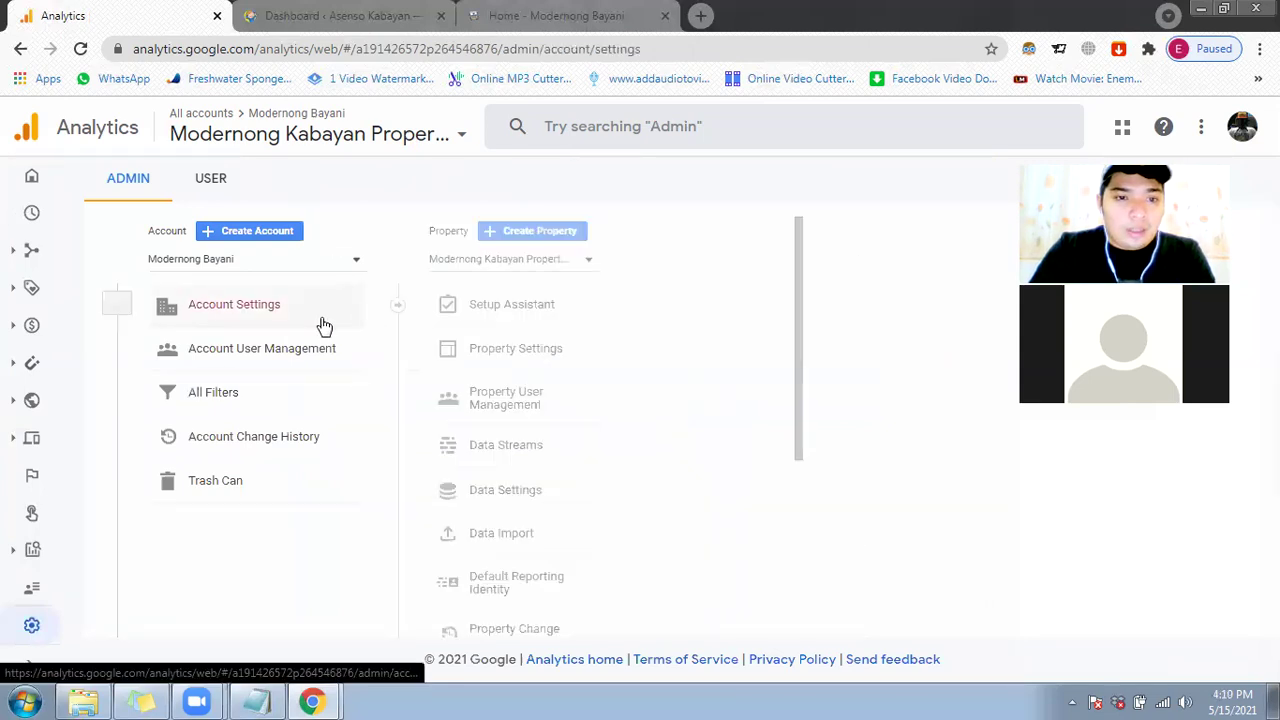
pyautogui.scroll(-2, 591, 451)
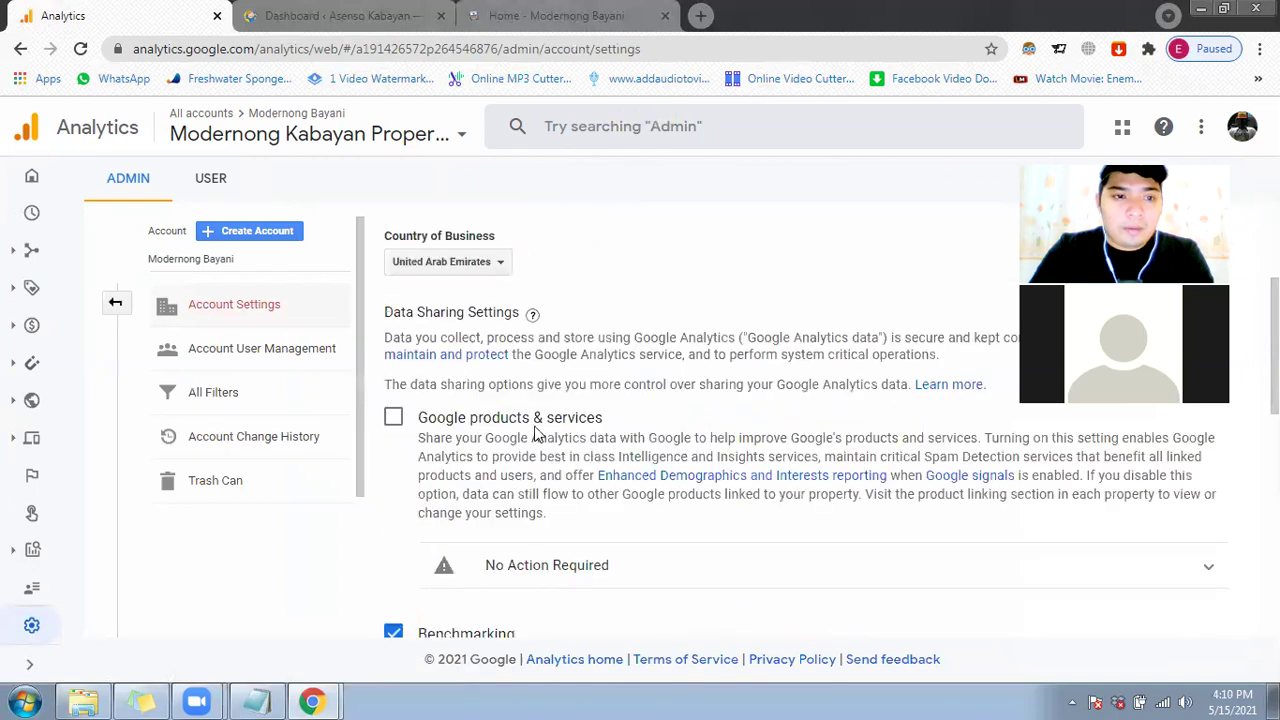
pyautogui.click(115, 305)
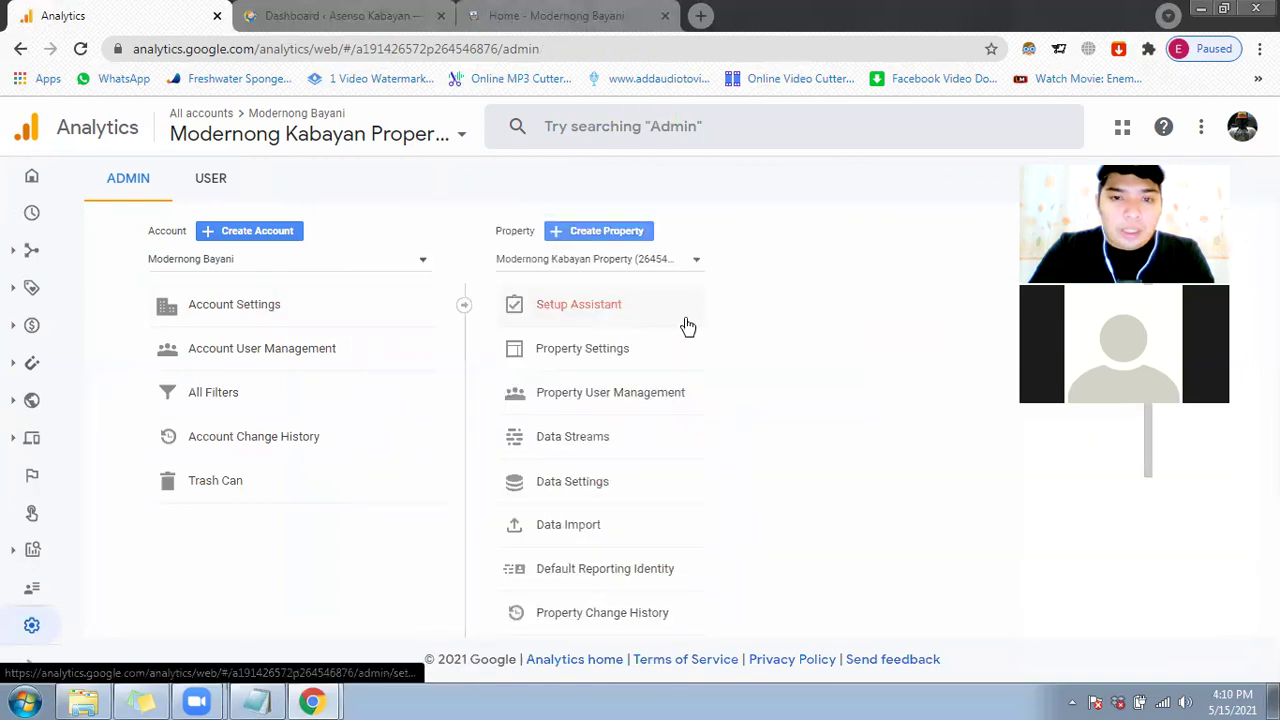
# Step: Check which properties the account offers, keep the current one selected, and look over its property-level settings
pyautogui.click(803, 258)
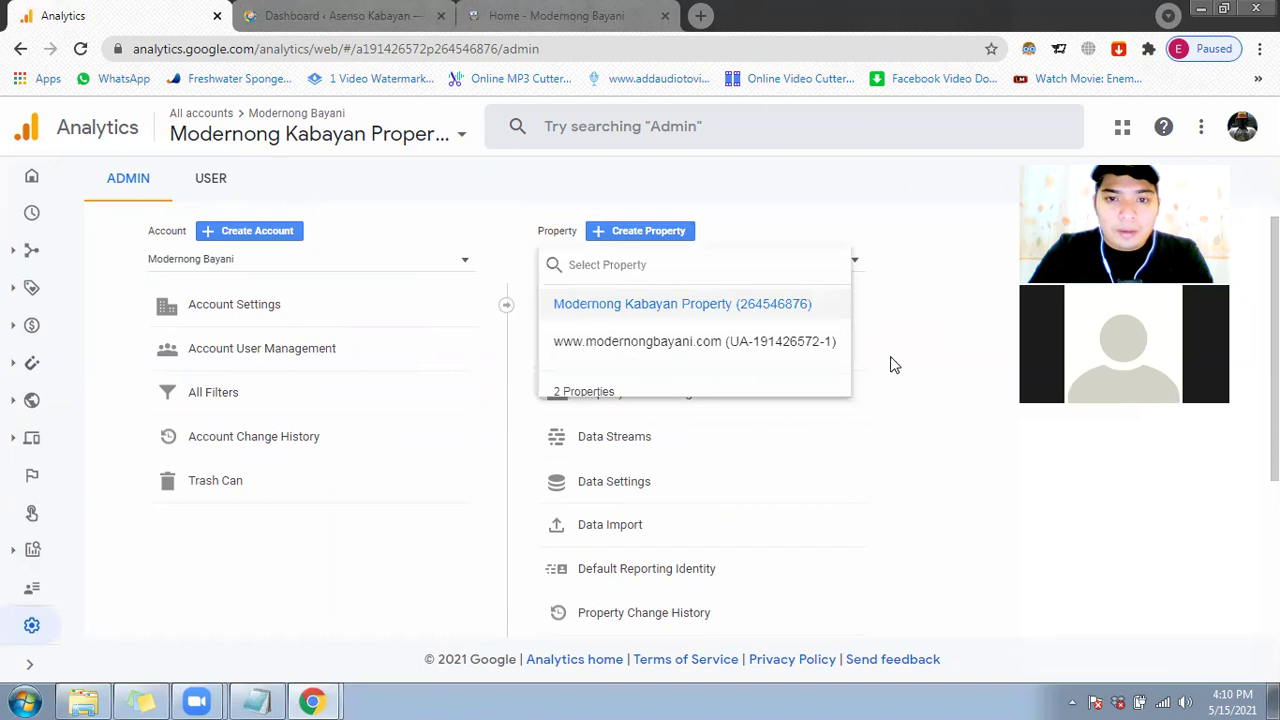
pyautogui.click(870, 368)
pyautogui.scroll(-1, 680, 390)
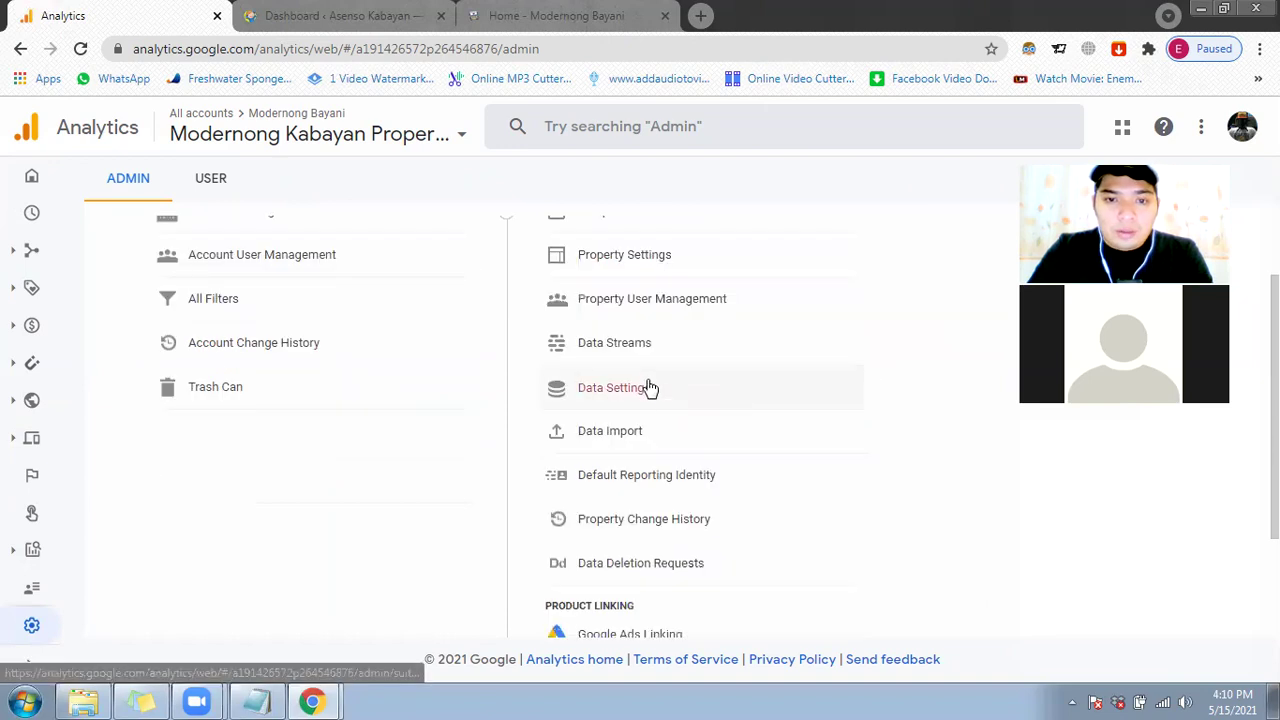
# Step: View the property's data streams filtered to Web, and examine the Modernong Bayani stream's details, tagging instructions and additional settings
pyautogui.click(600, 345)
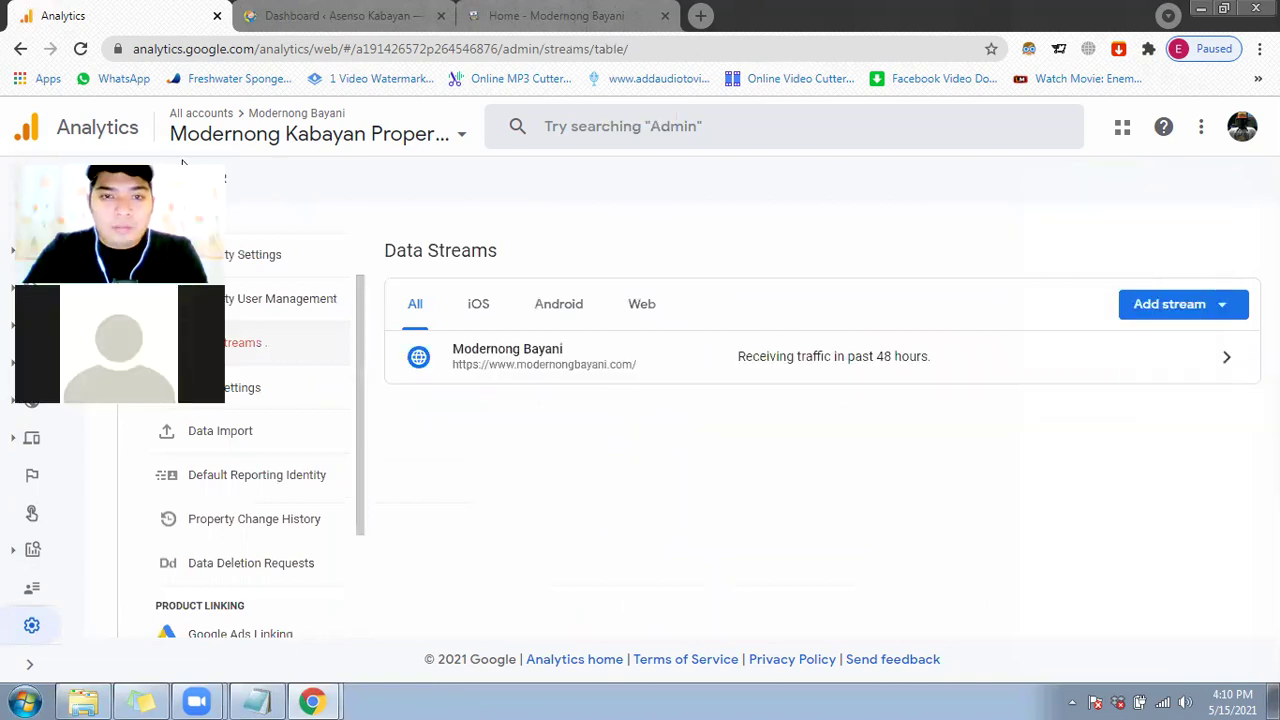
pyautogui.click(645, 312)
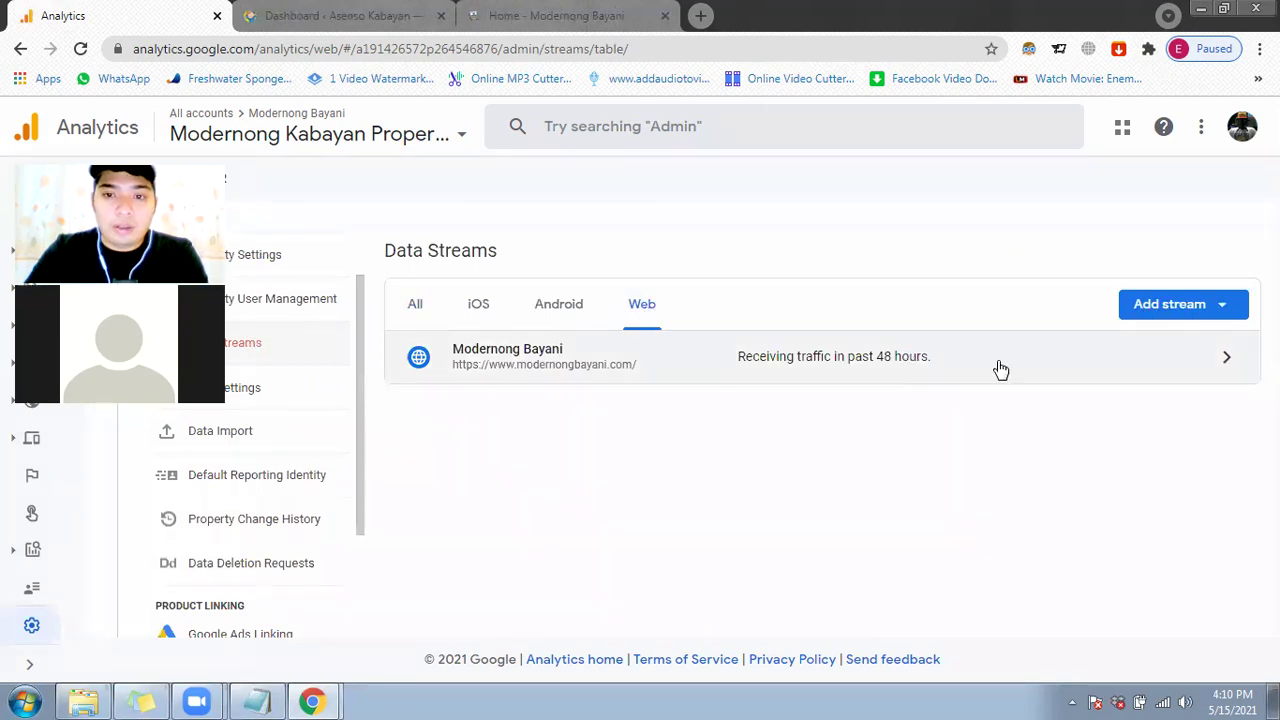
pyautogui.click(935, 376)
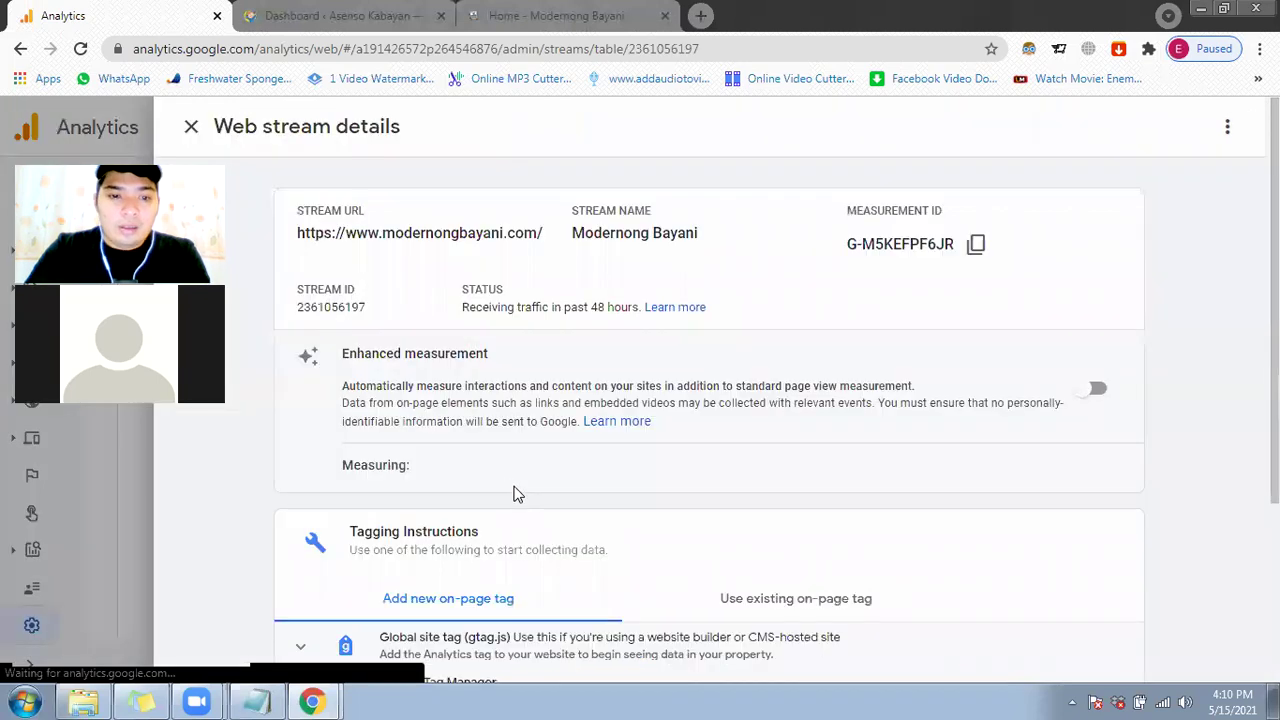
pyautogui.scroll(-3, 661, 592)
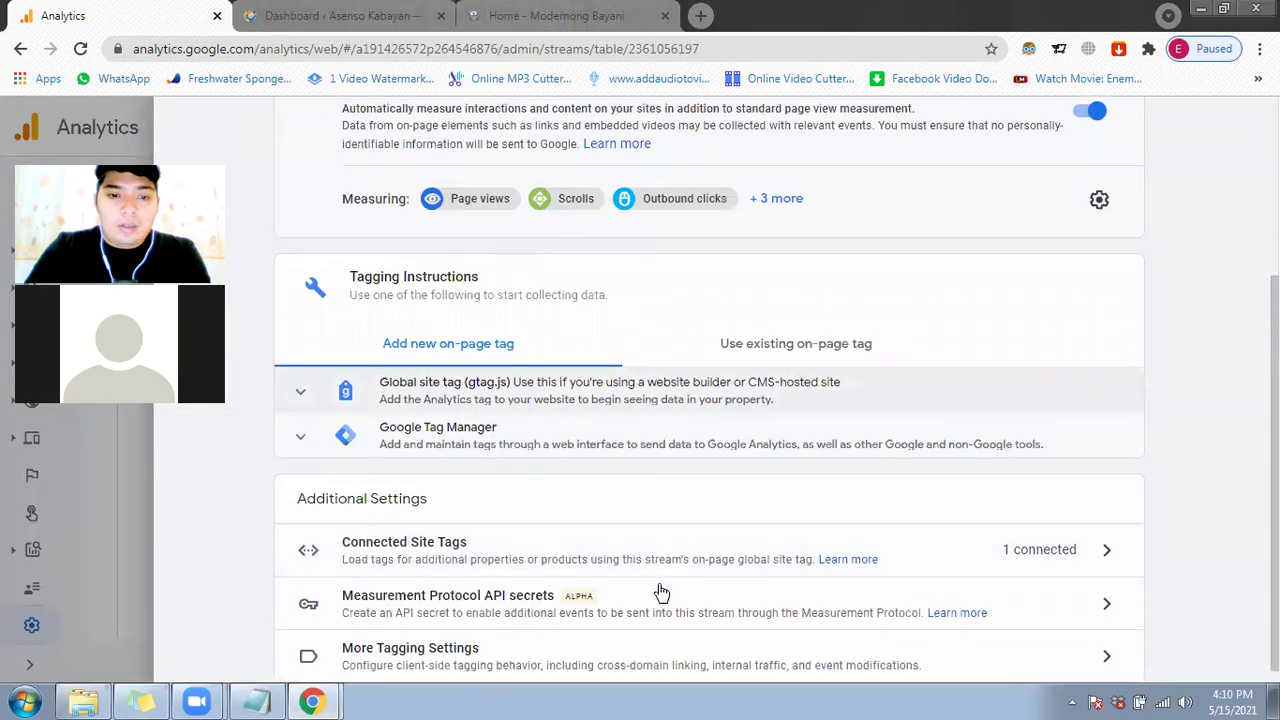
pyautogui.scroll(1, 661, 592)
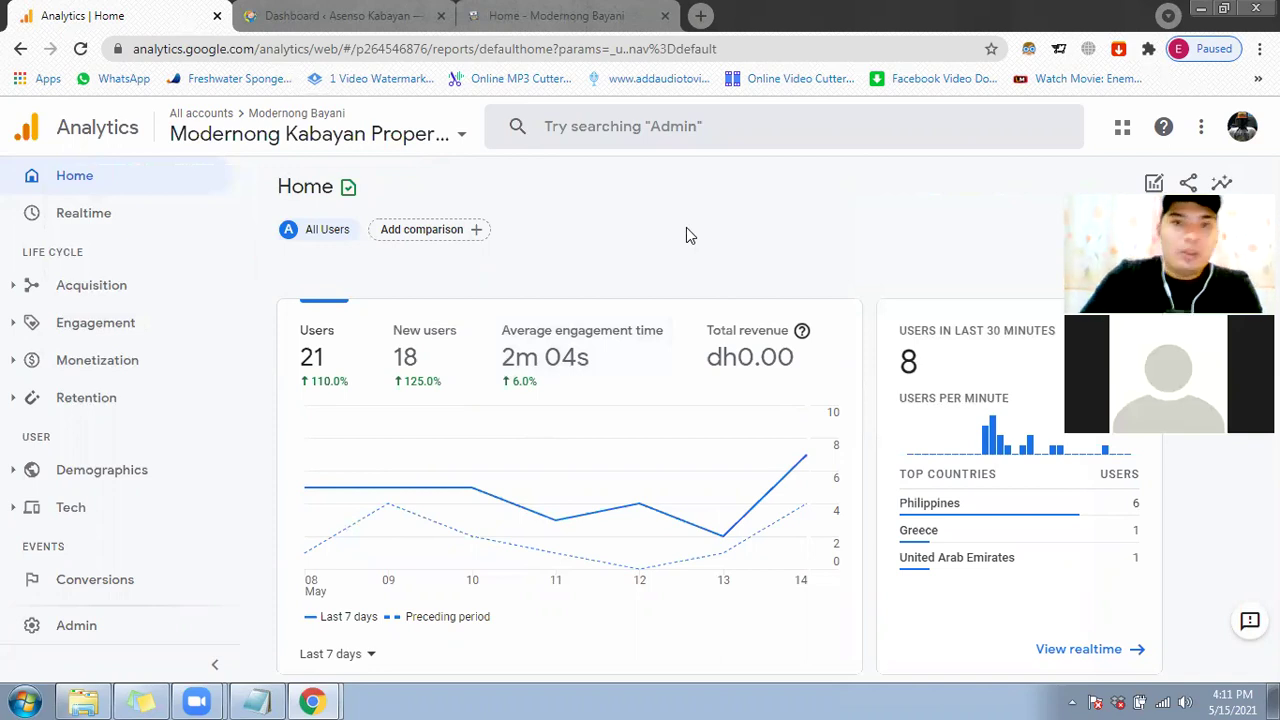
# Step: Search Google for google search console in a new browser tab
pyautogui.hotkey('ctrl', 't')
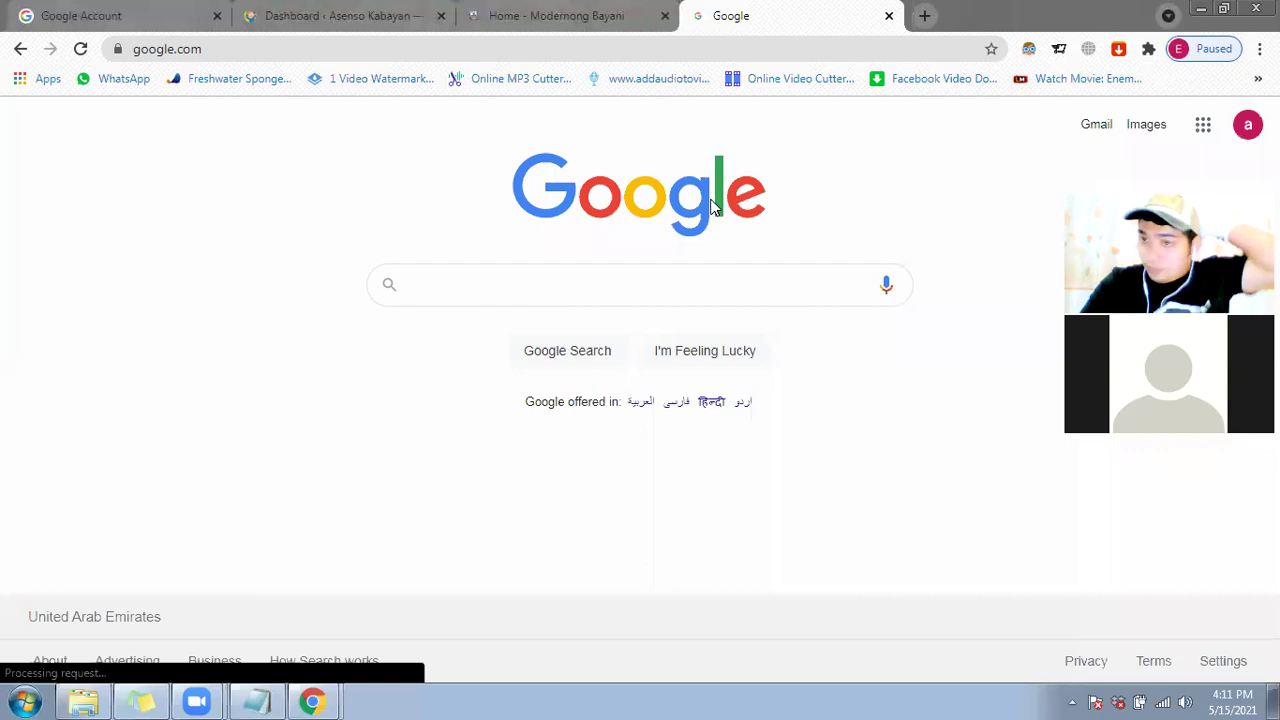
pyautogui.click(588, 282)
pyautogui.write('google')
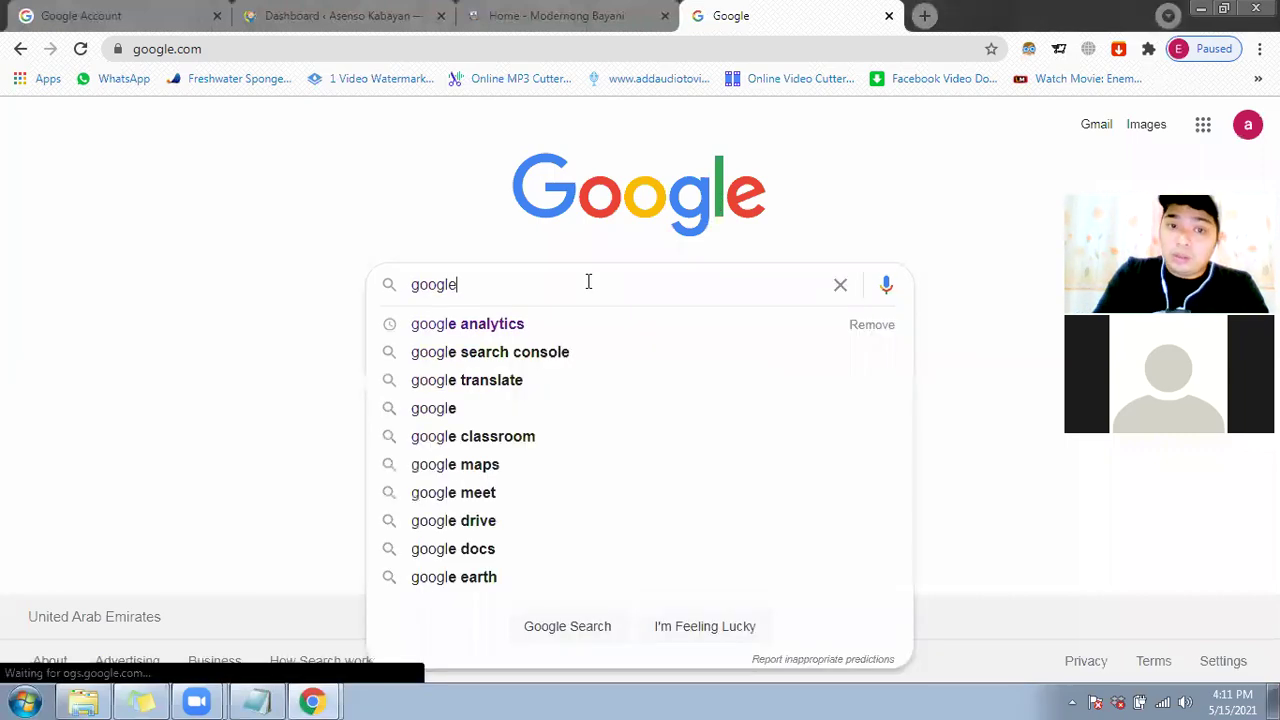
pyautogui.press('Down')
pyautogui.press('Down')
pyautogui.press('Return')
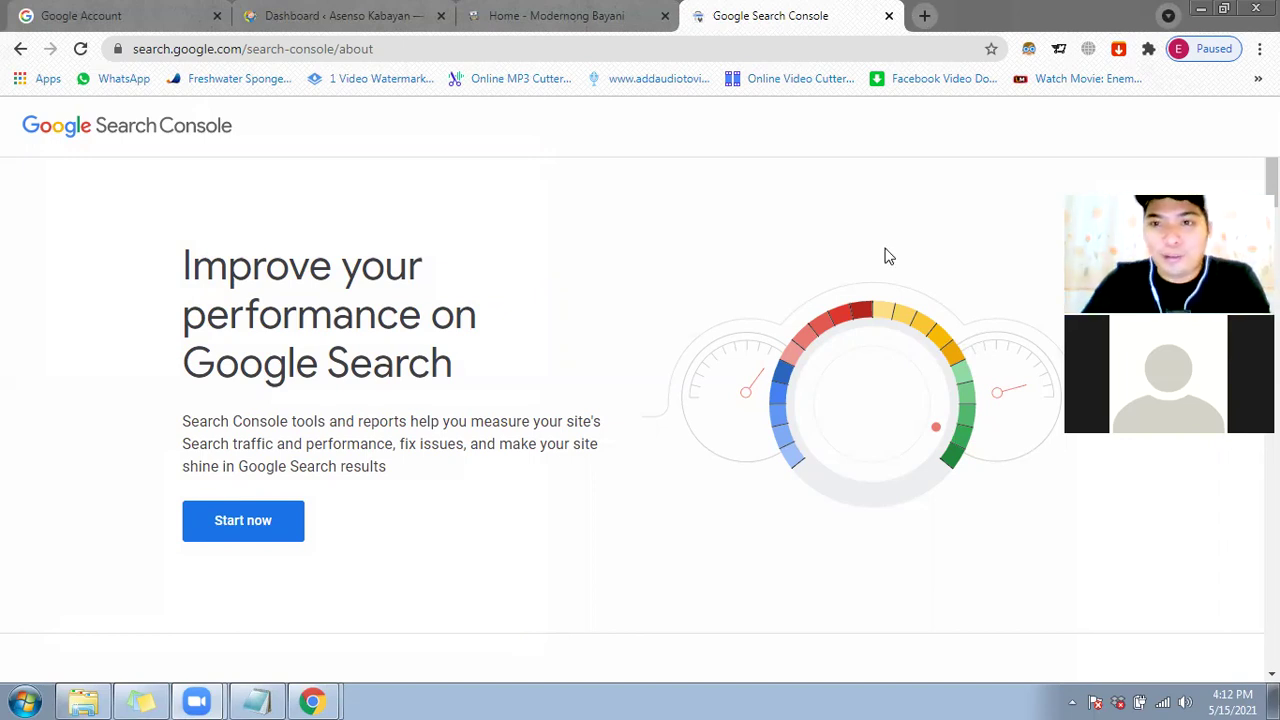
# Step: Search Google in a new browser tab for the social dilemma and show the image results
pyautogui.hotkey('ctrl', 't')
pyautogui.write('go')
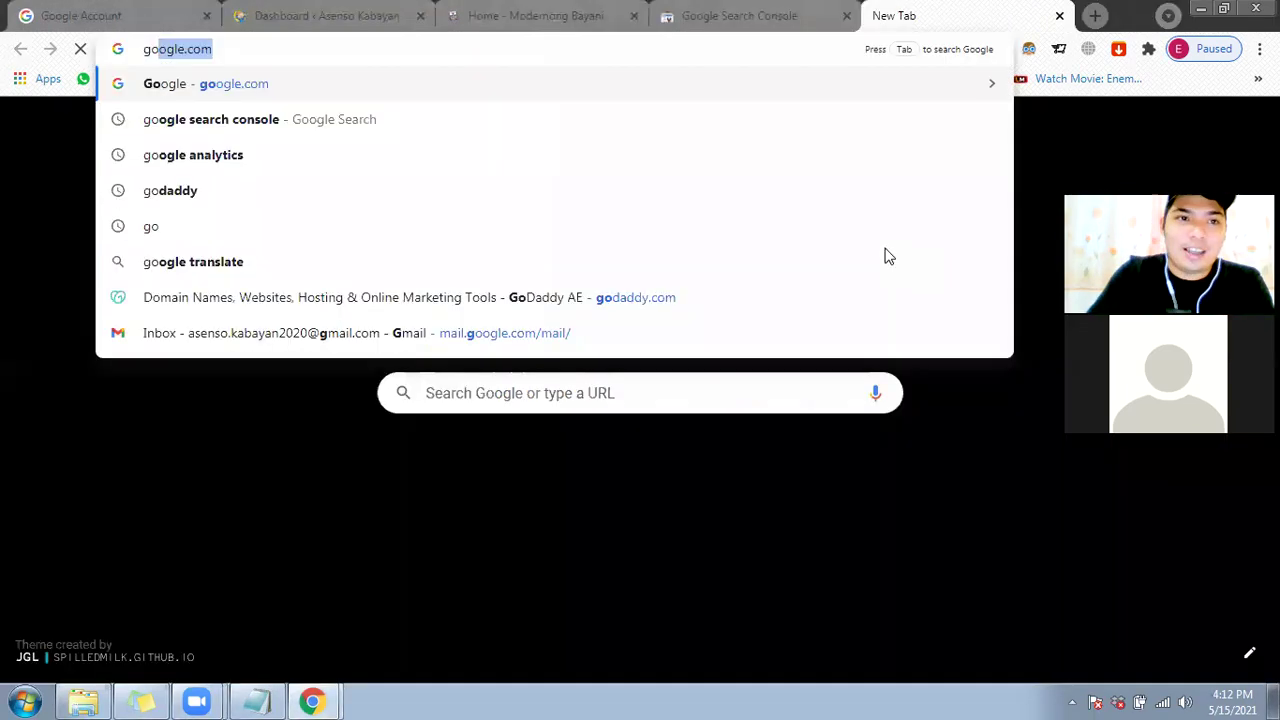
pyautogui.press('Return')
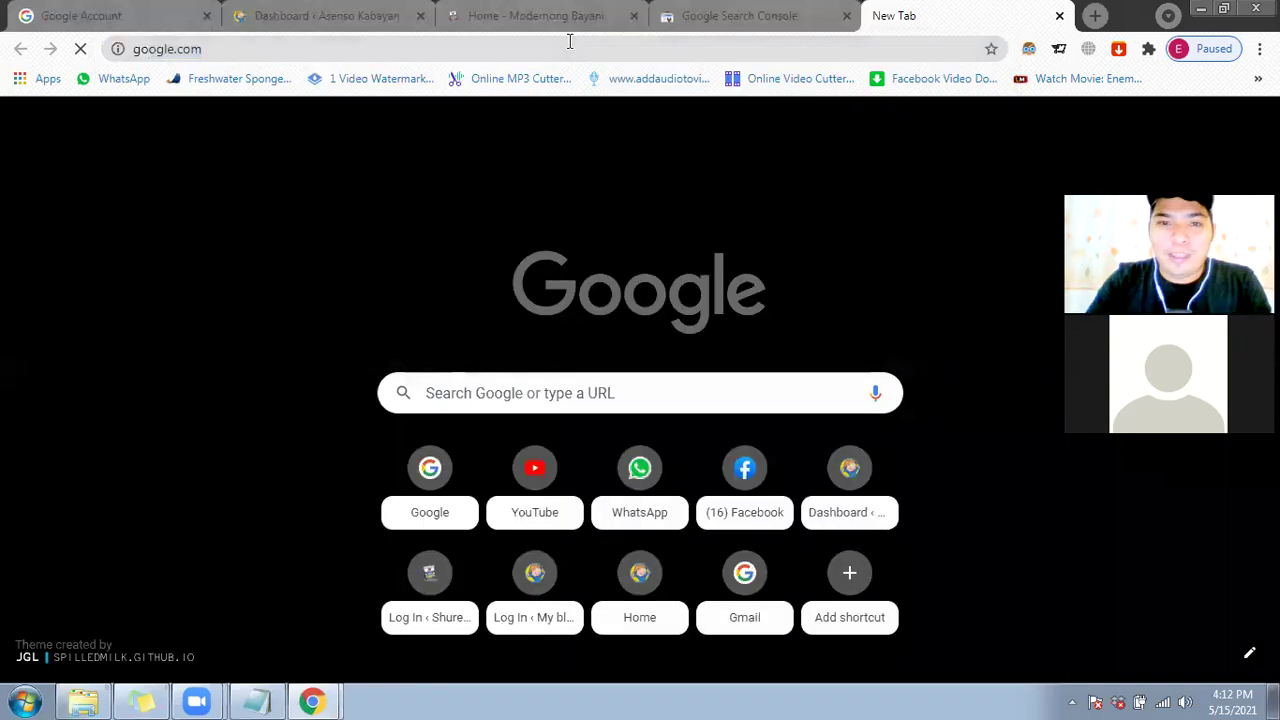
pyautogui.click(595, 285)
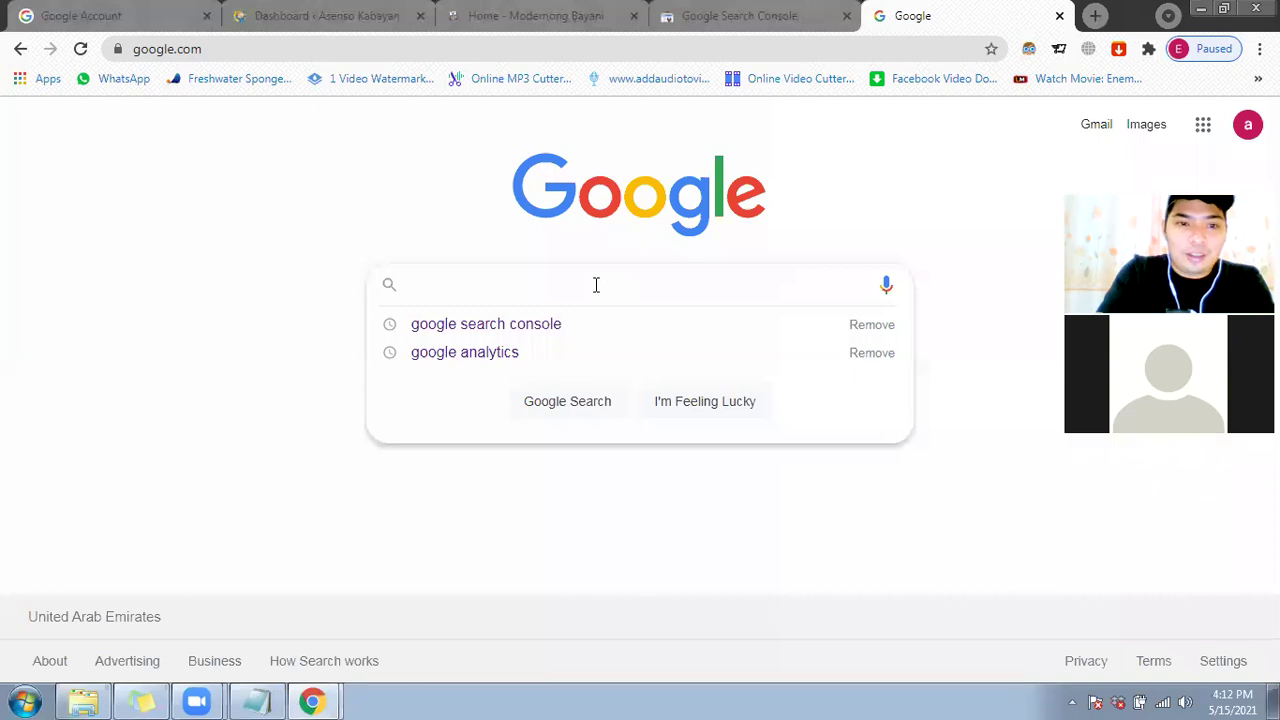
pyautogui.write('the social dilemma')
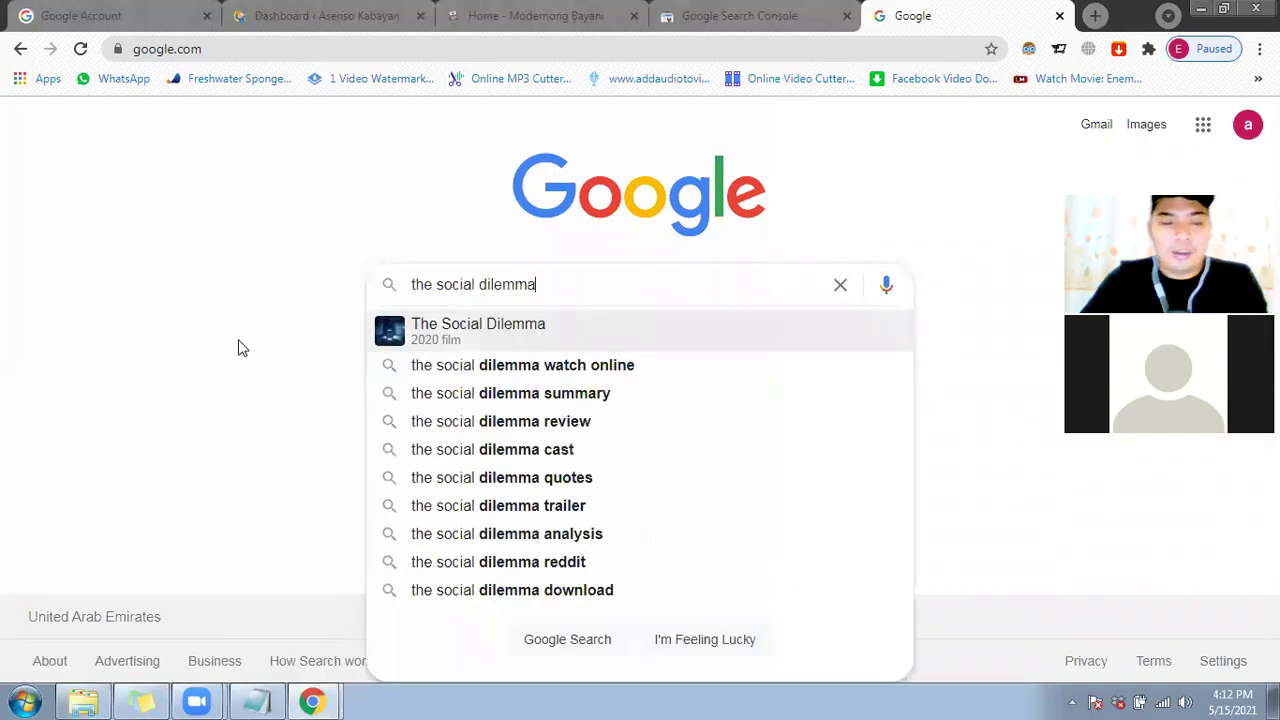
pyautogui.press('Return')
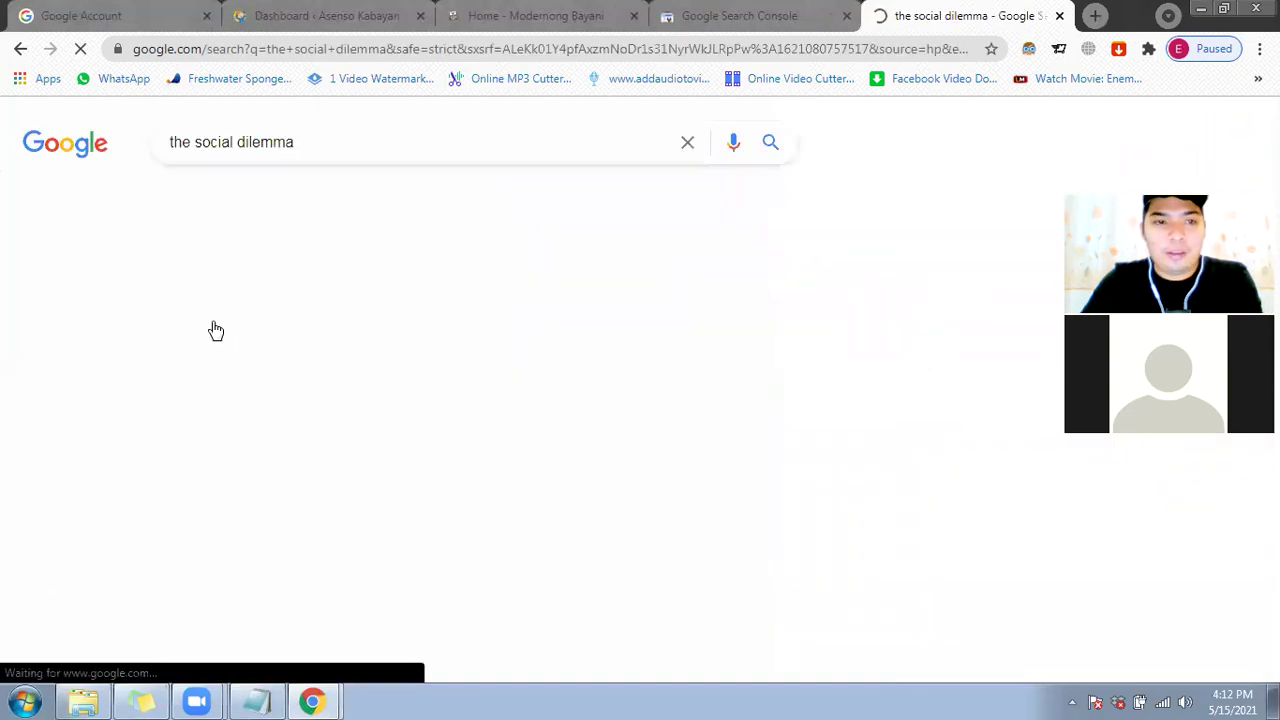
pyautogui.click(267, 224)
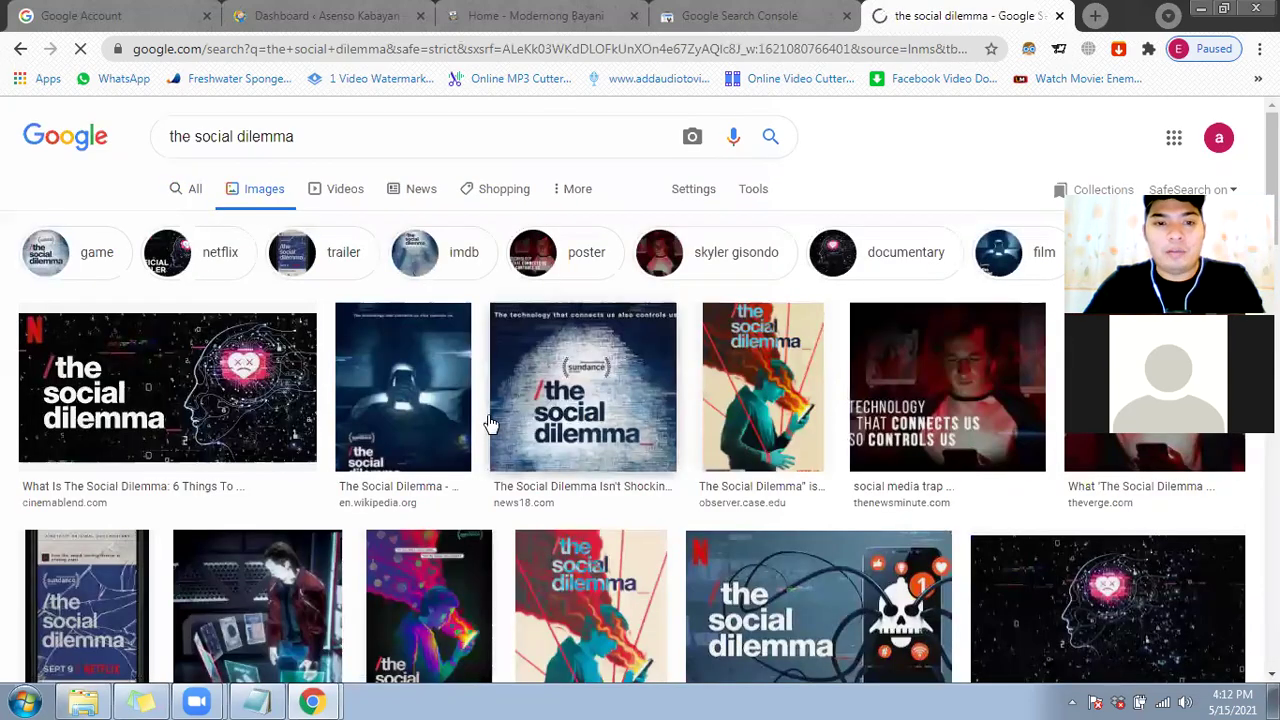
# Step: View the film's Wikipedia poster and the related poster from Bergensia, and close the image search tab
pyautogui.click(405, 400)
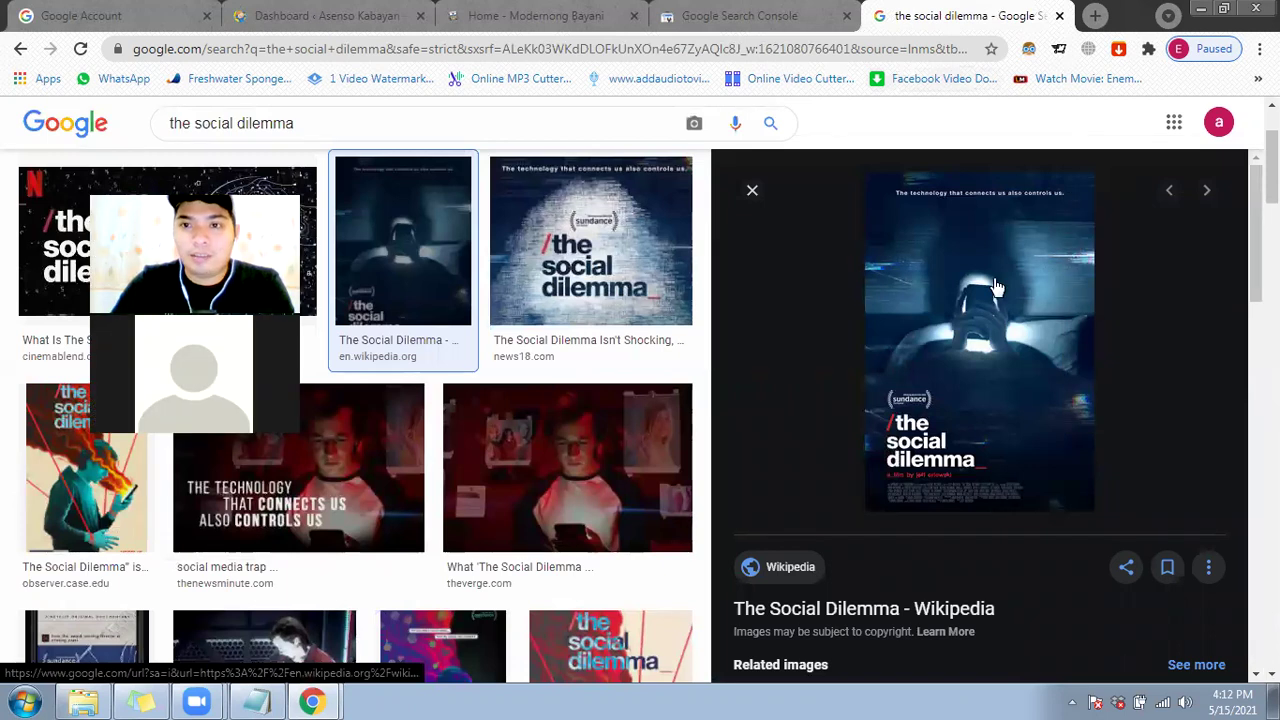
pyautogui.scroll(-1, 1000, 400)
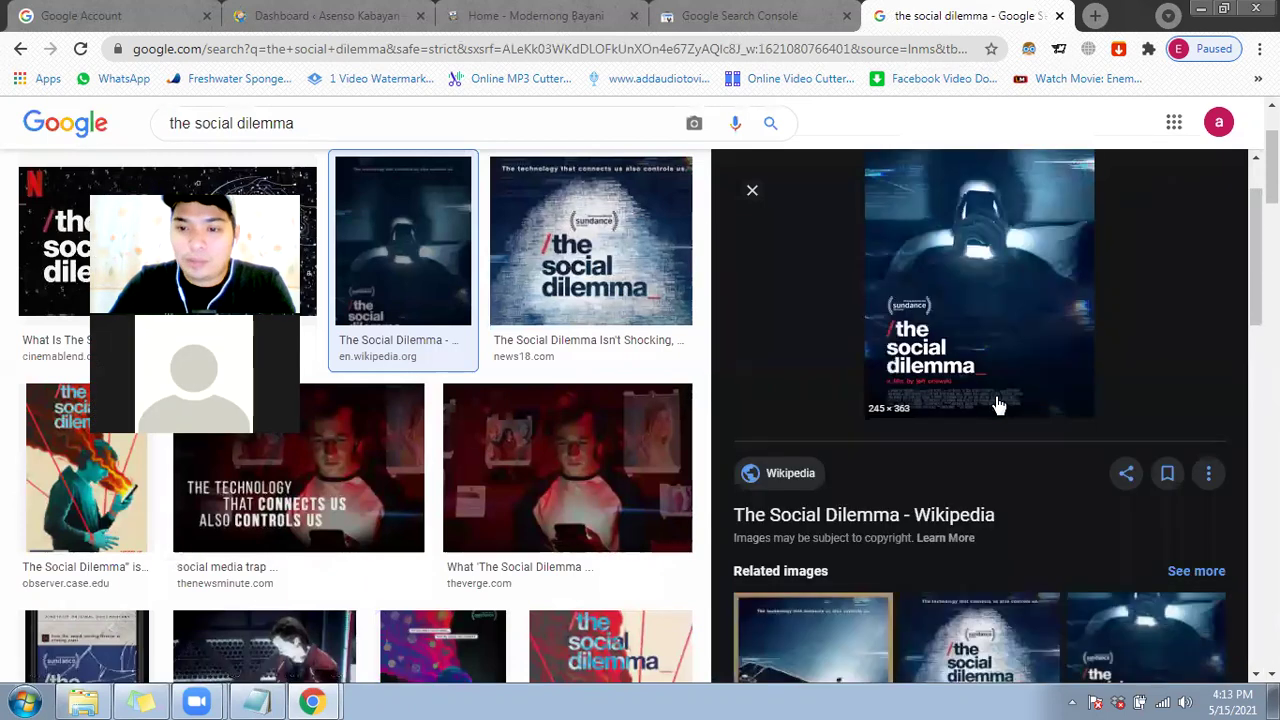
pyautogui.scroll(-2, 975, 505)
pyautogui.click(840, 544)
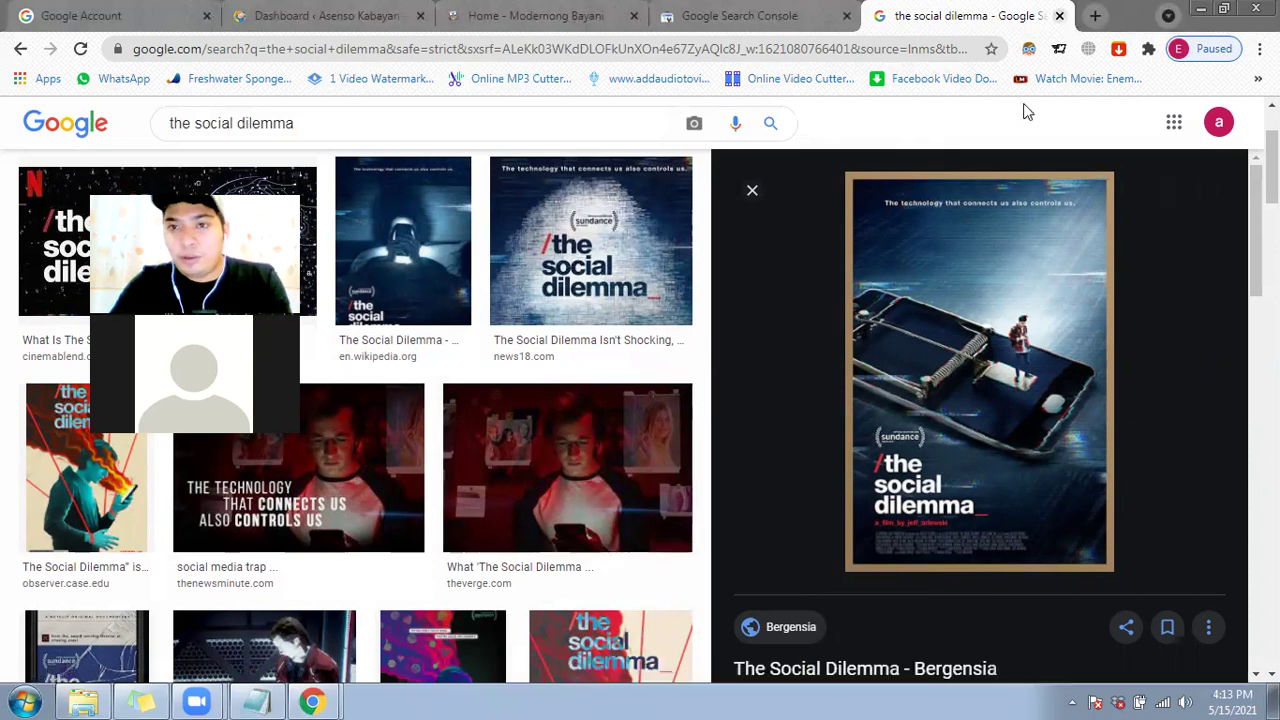
pyautogui.hotkey('ctrl', 'w')
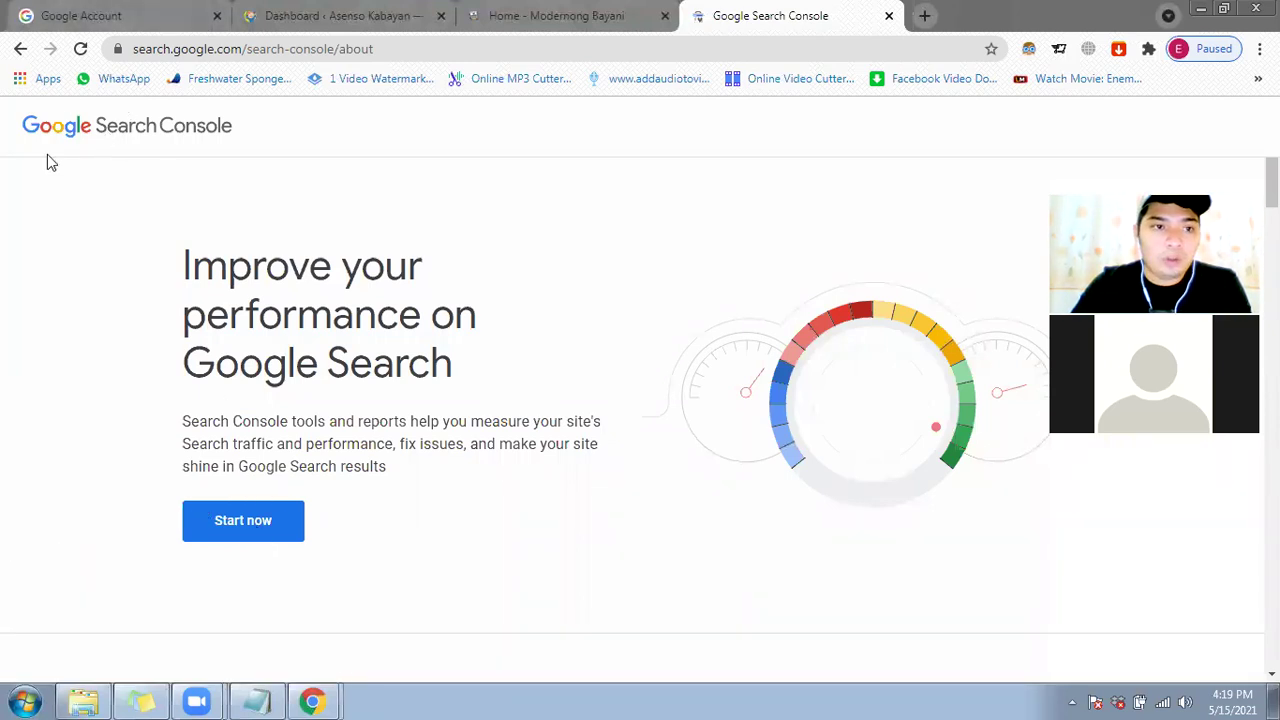
# Step: Start Google Search Console and compare the Domain and URL prefix property types on its welcome page
pyautogui.click(281, 532)
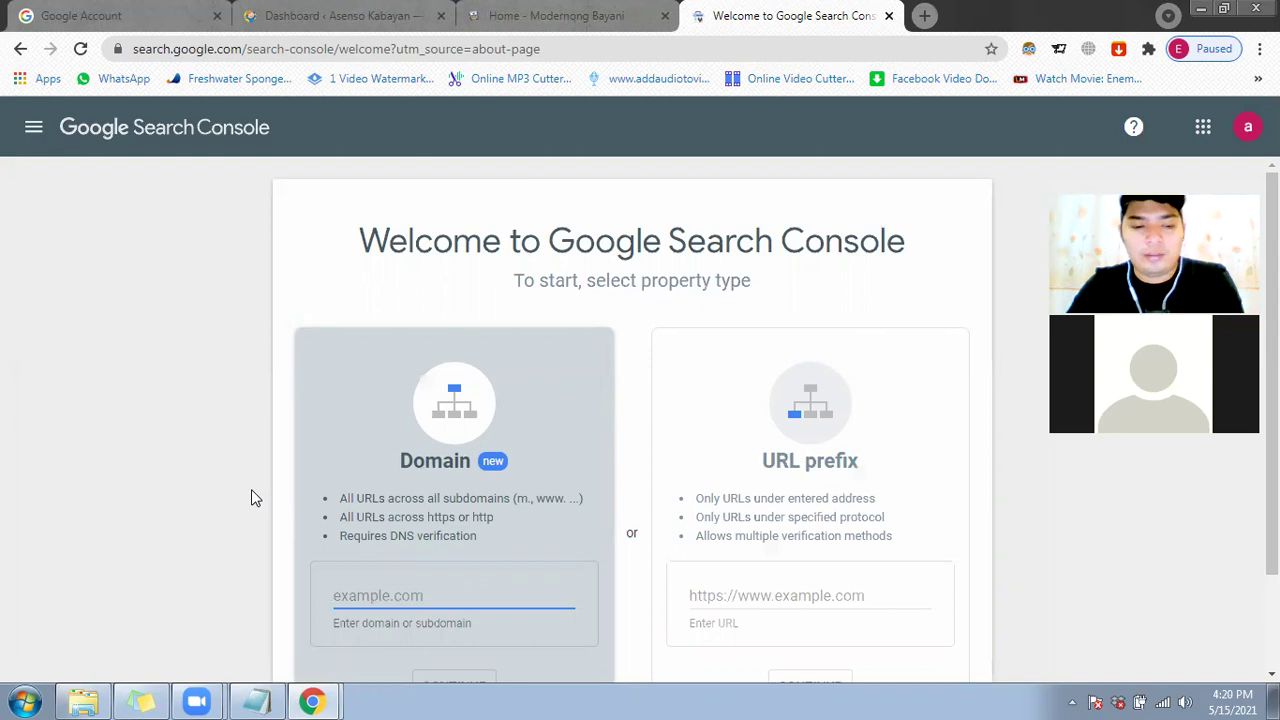
pyautogui.click(122, 490)
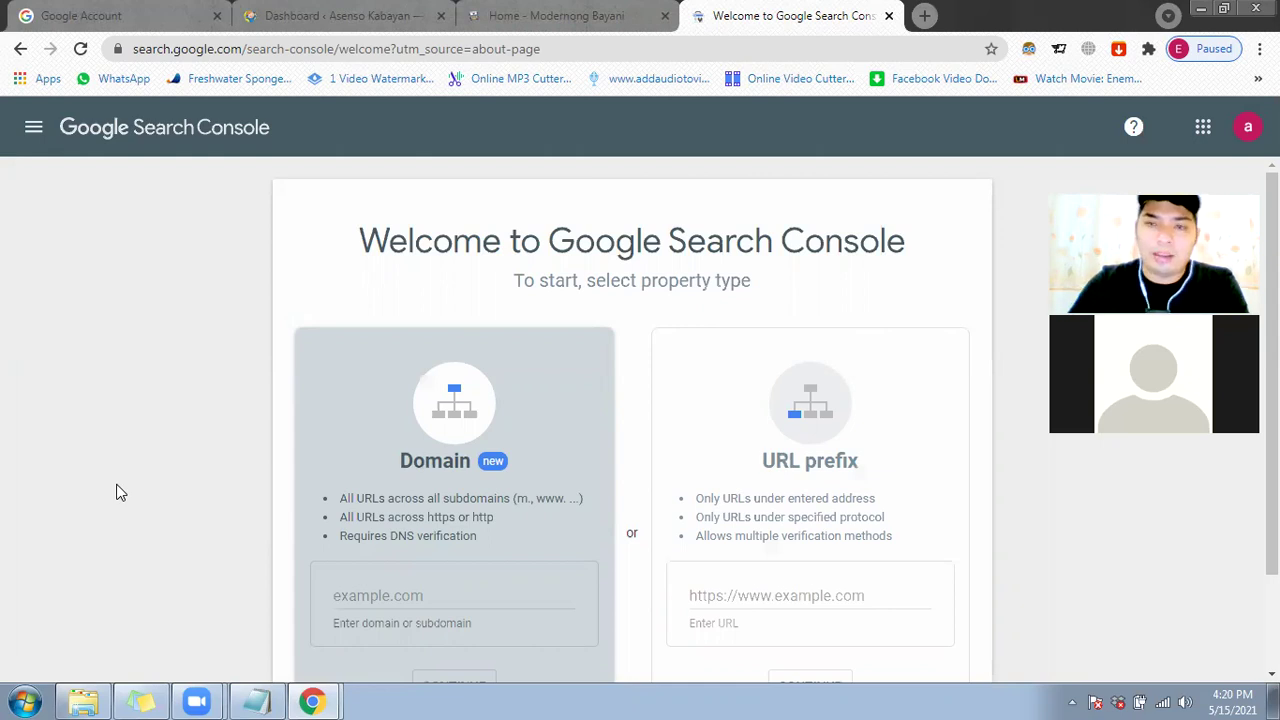
pyautogui.scroll(-2, 133, 495)
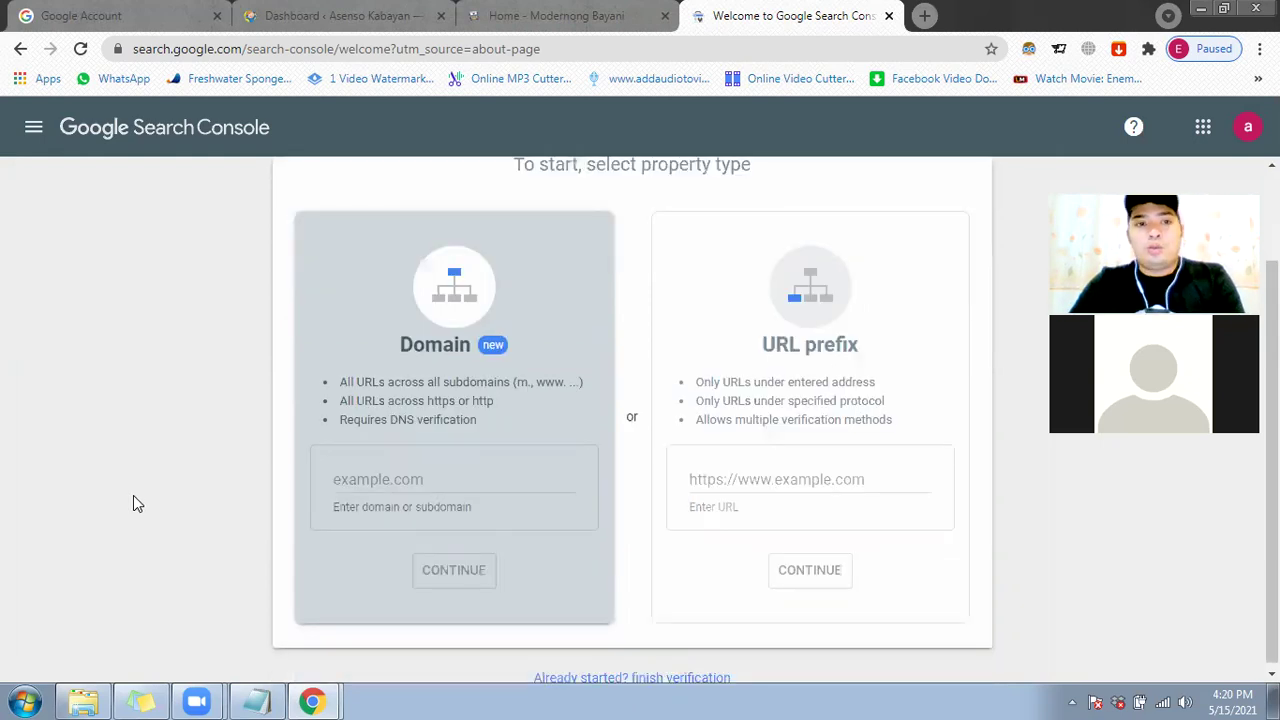
pyautogui.scroll(2, 133, 495)
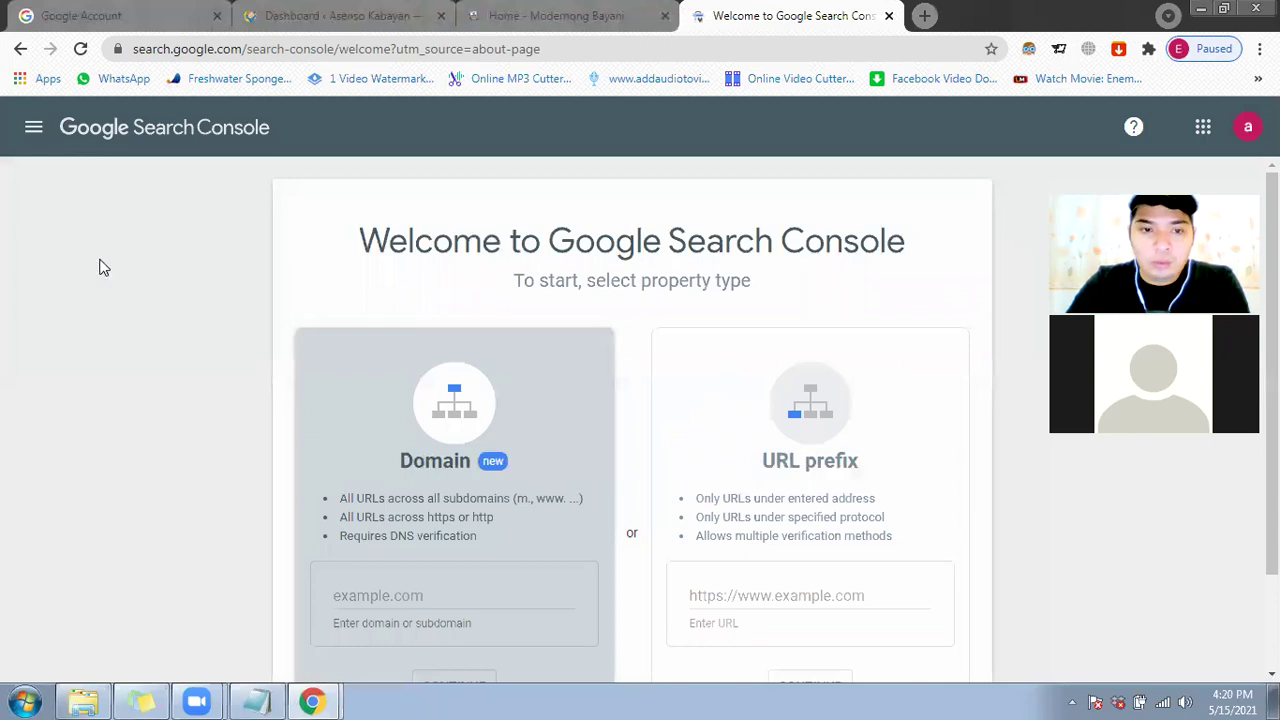
pyautogui.scroll(-2, 157, 337)
pyautogui.scroll(2, 206, 458)
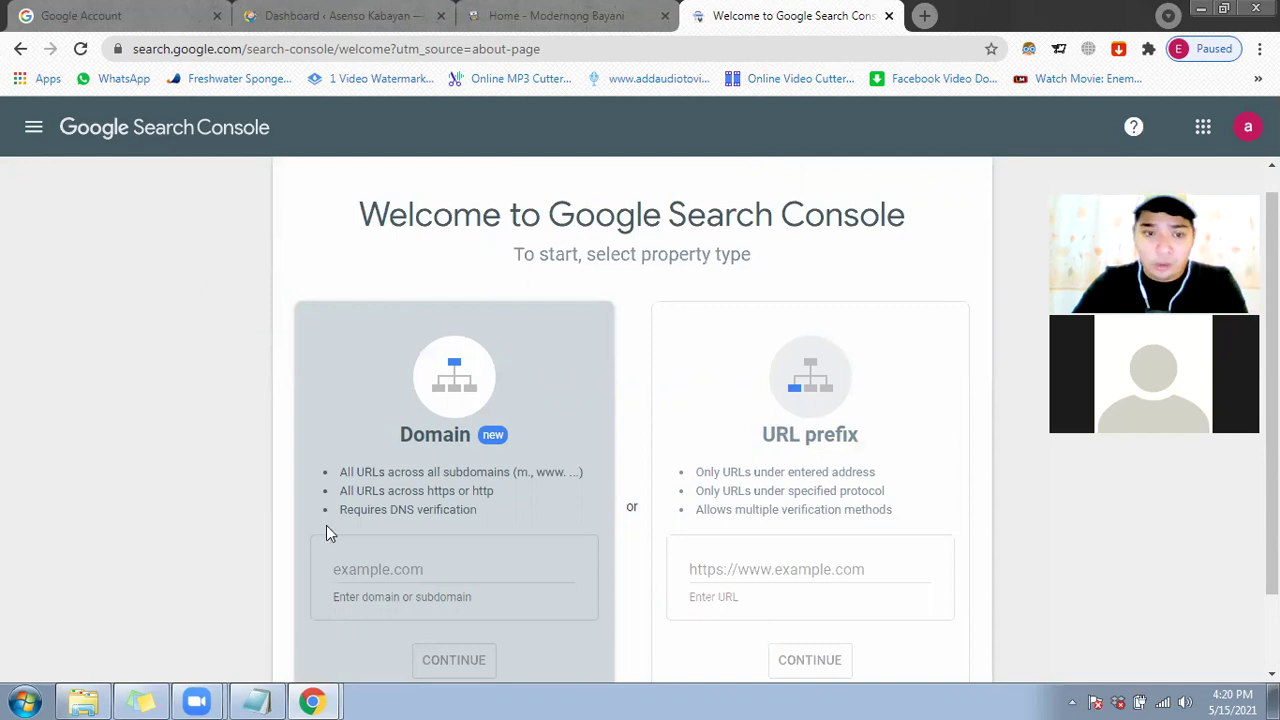
# Step: Add asensokabayan.com as a Domain property and continue to the ownership verification
pyautogui.scroll(-2, 384, 475)
pyautogui.click(384, 475)
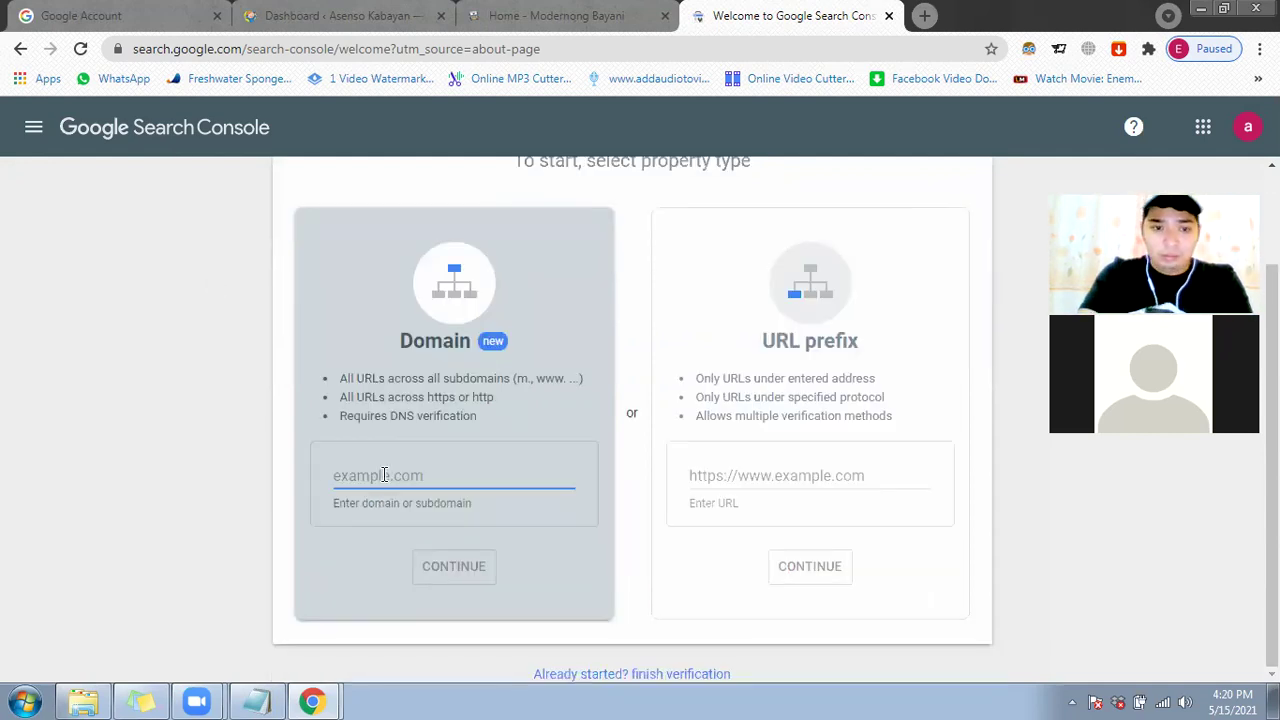
pyautogui.write('asen')
pyautogui.write('sokab')
pyautogui.write('ya')
pyautogui.write('n')
pyautogui.press('BackSpace')
pyautogui.write('an.com')
pyautogui.click(468, 565)
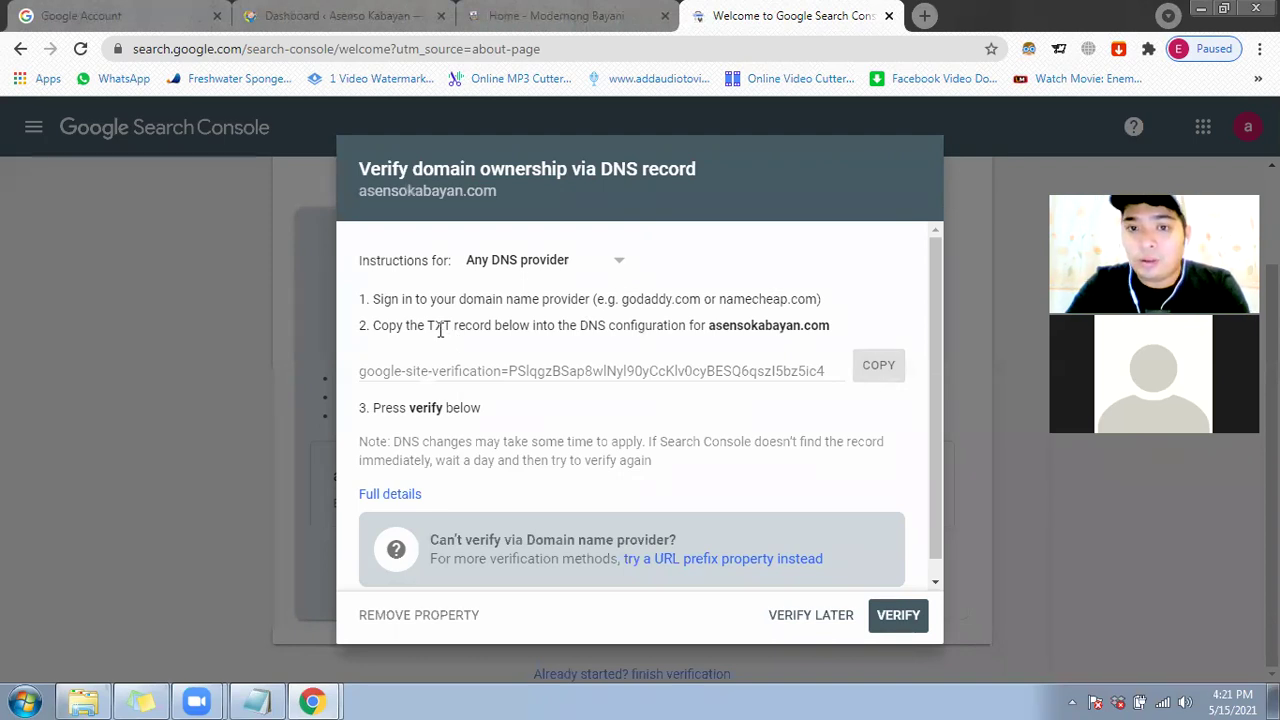
# Step: Review the DNS verification instructions for asensokabayan.com and copy the TXT record
pyautogui.moveTo(822, 330); pyautogui.dragTo(736, 334)
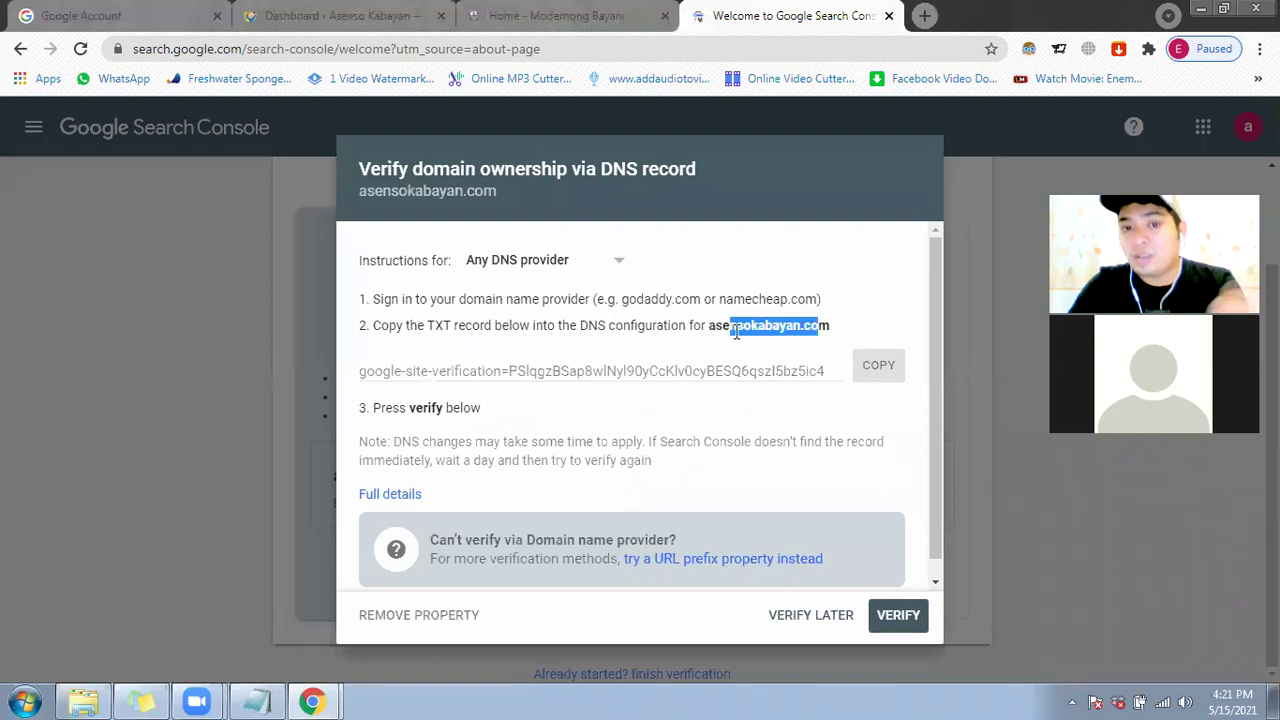
pyautogui.click(833, 330)
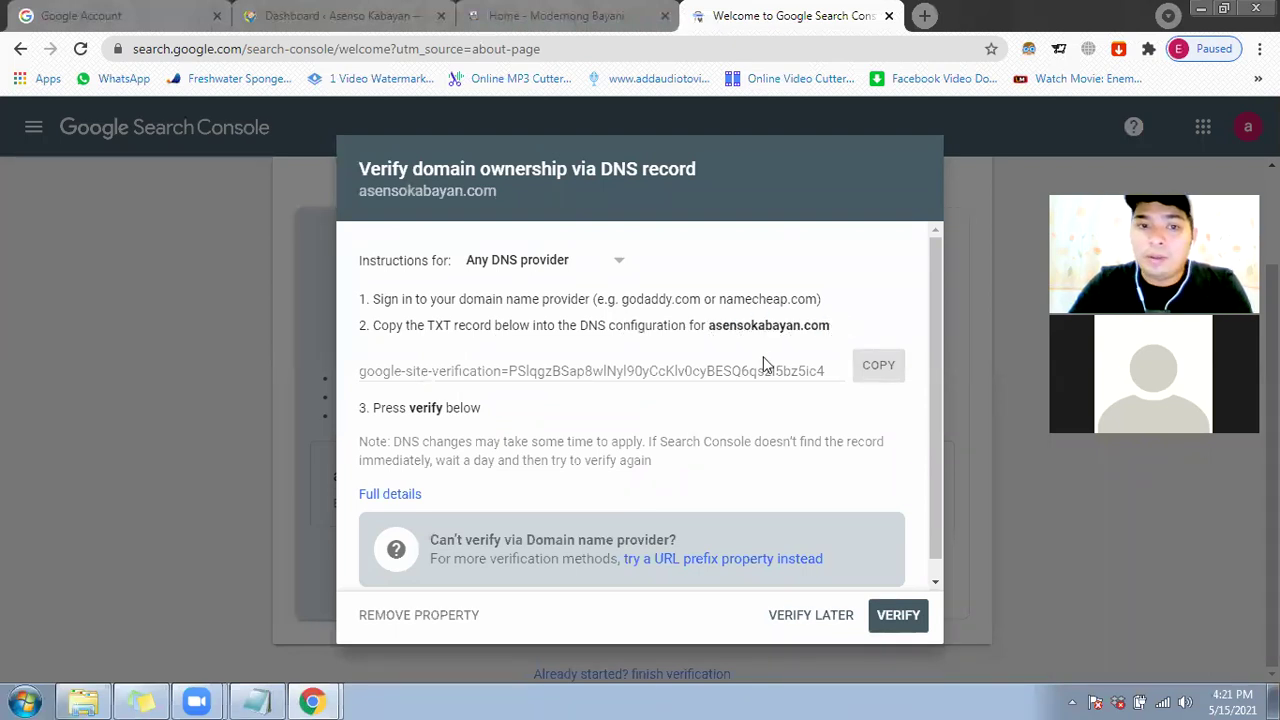
pyautogui.click(871, 372)
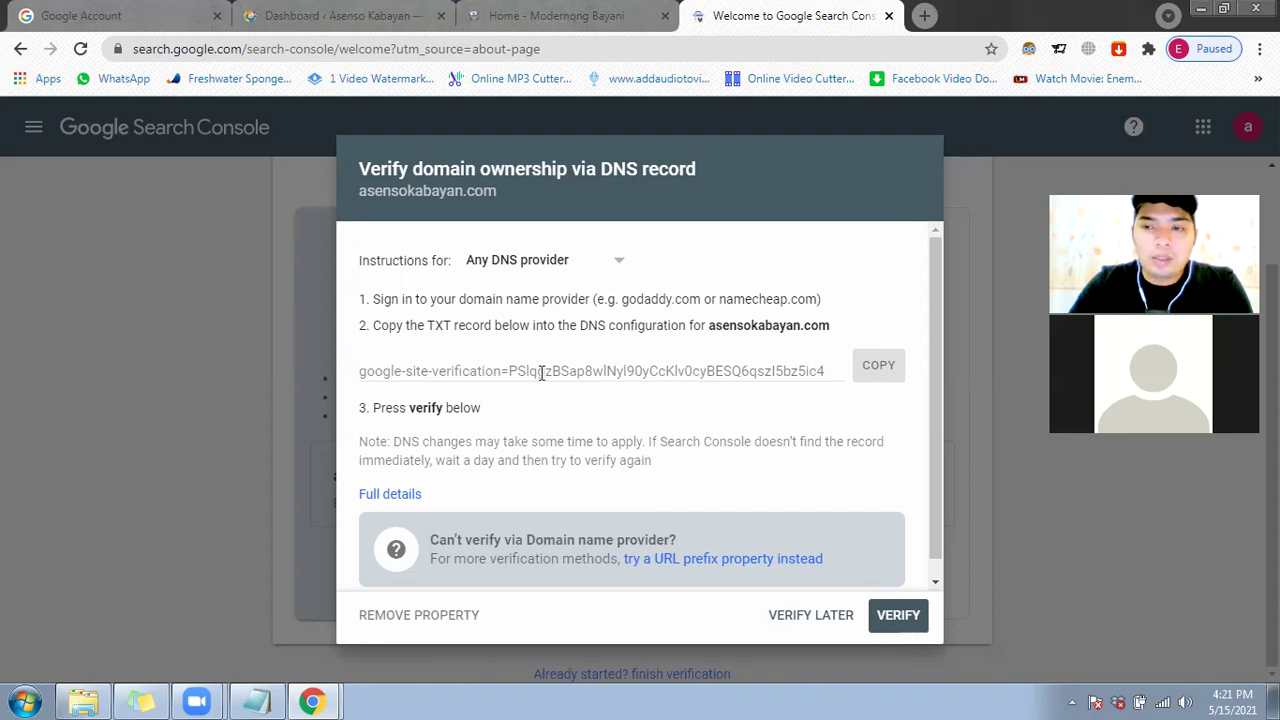
pyautogui.moveTo(709, 325); pyautogui.dragTo(829, 326)
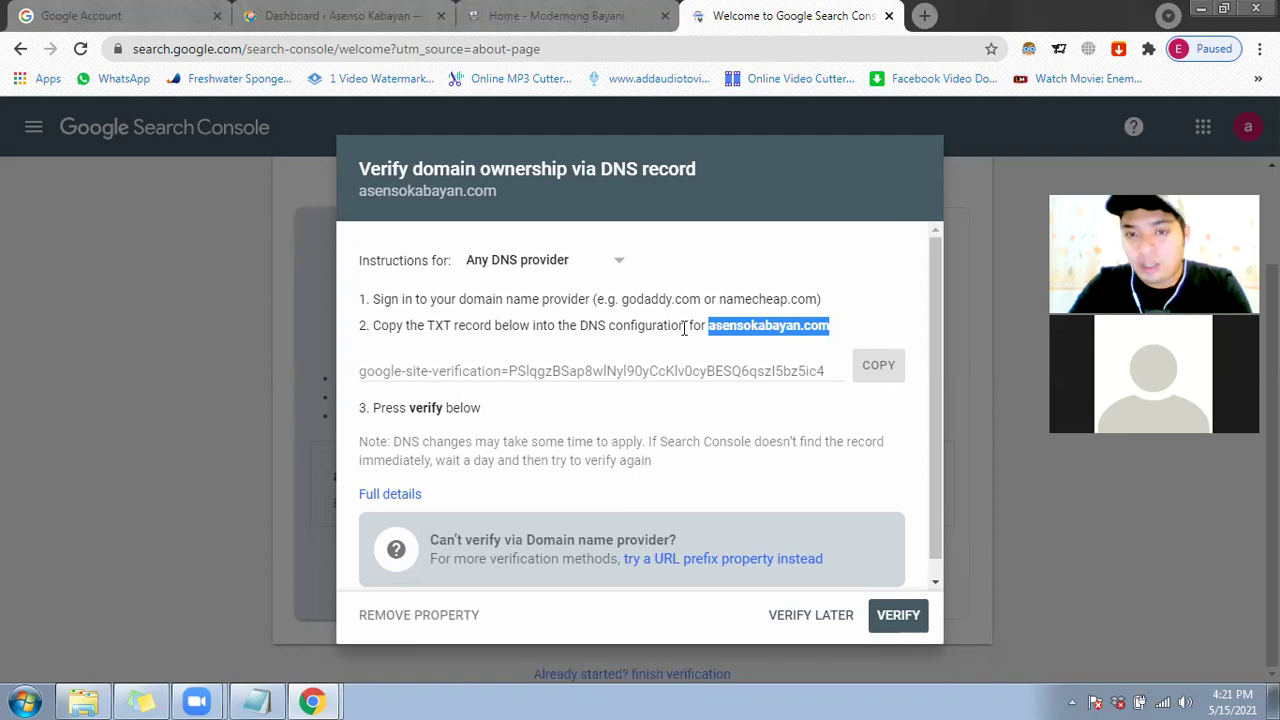
pyautogui.click(830, 316)
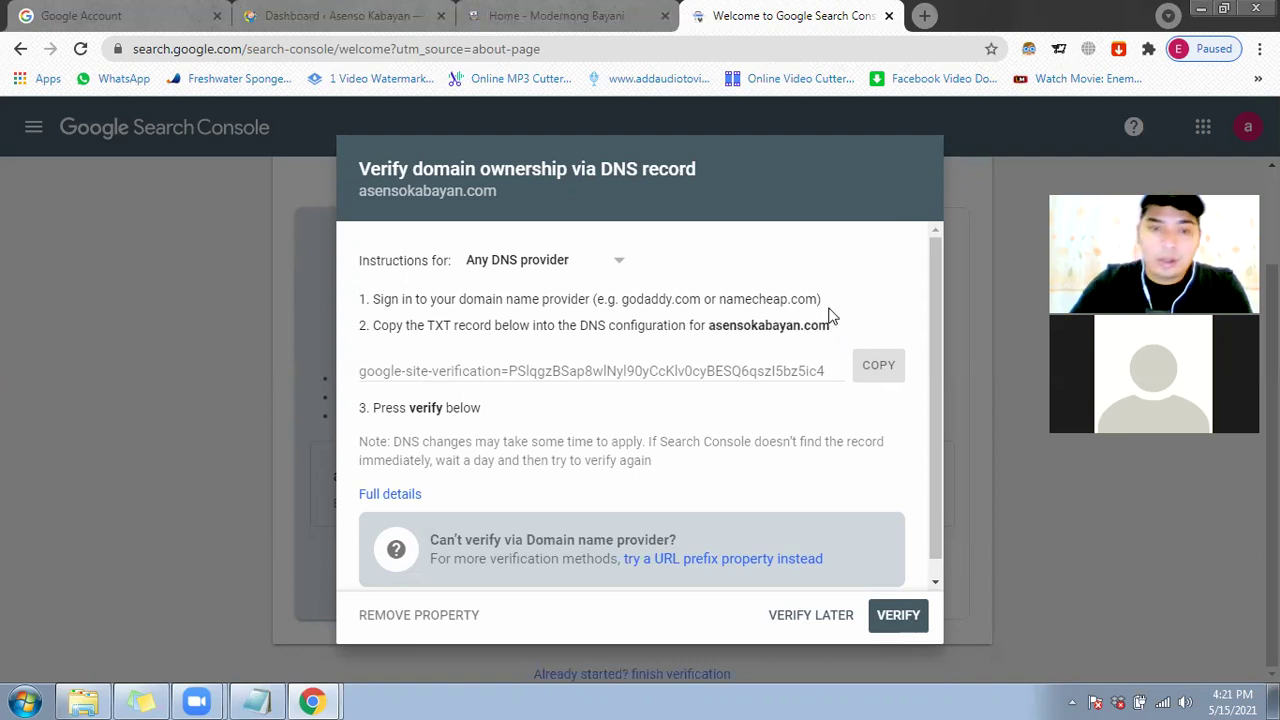
# Step: Search Google for godaddy in a new browser tab, open the GoDaddy site and view the asensokabayan.com dashboard
pyautogui.hotkey('ctrl', 't')
pyautogui.write('go')
pyautogui.press('Return')
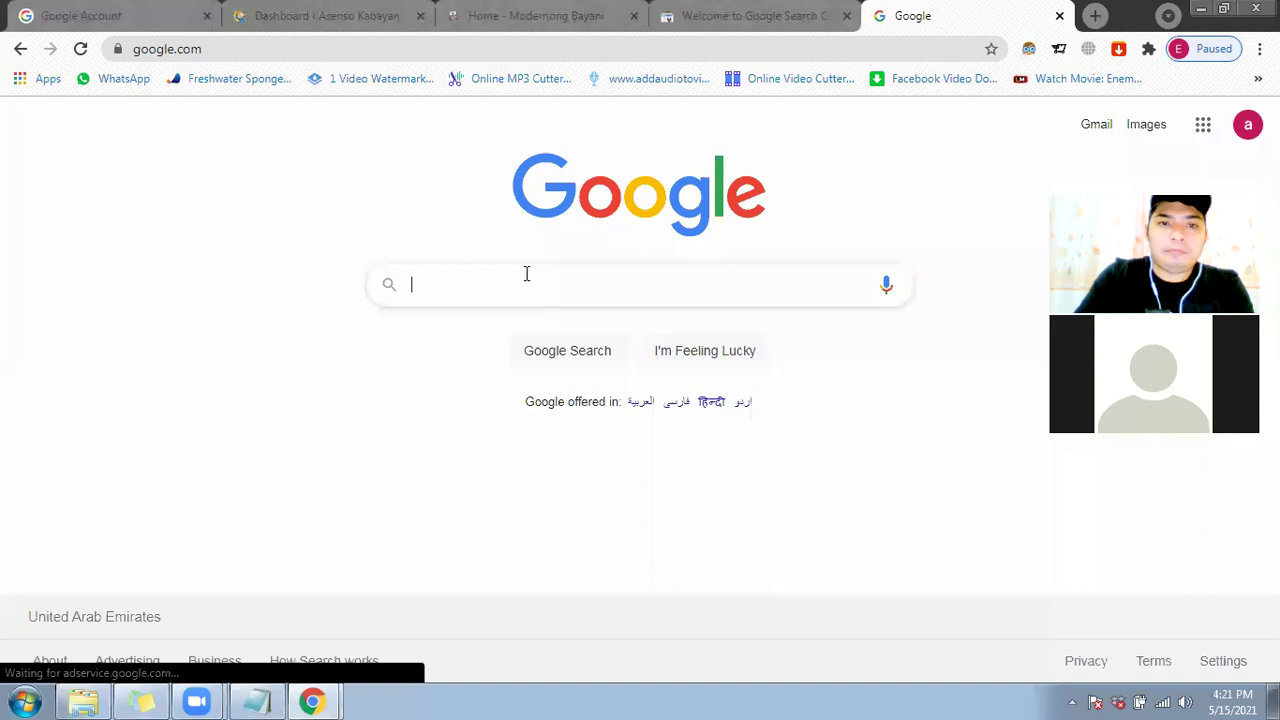
pyautogui.write('godaddy')
pyautogui.press('Return')
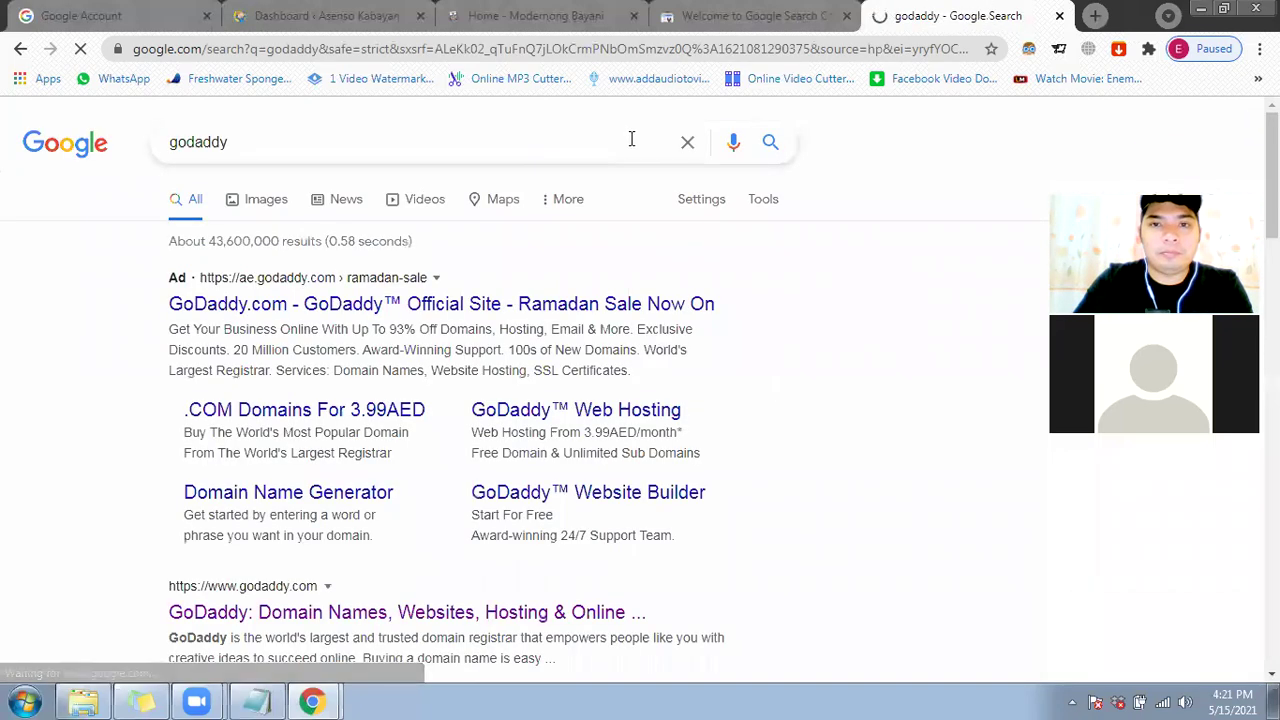
pyautogui.scroll(-1, 265, 441)
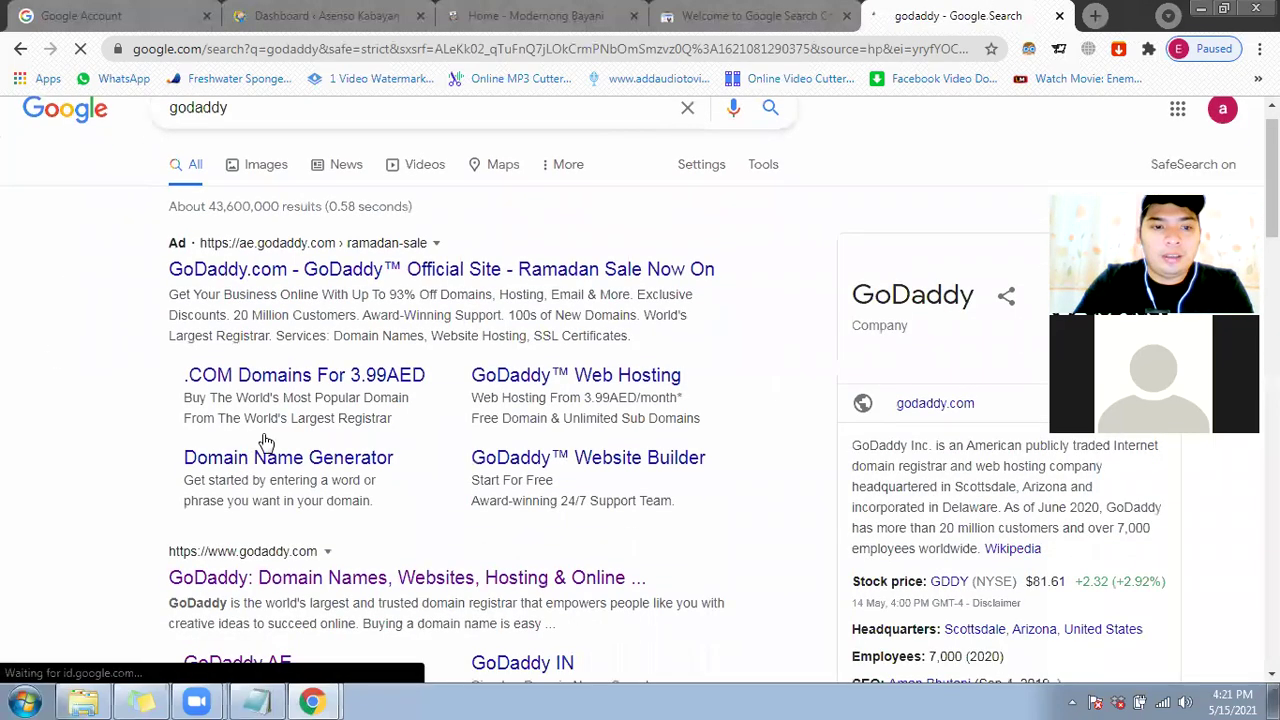
pyautogui.scroll(-2, 263, 443)
pyautogui.click(262, 424)
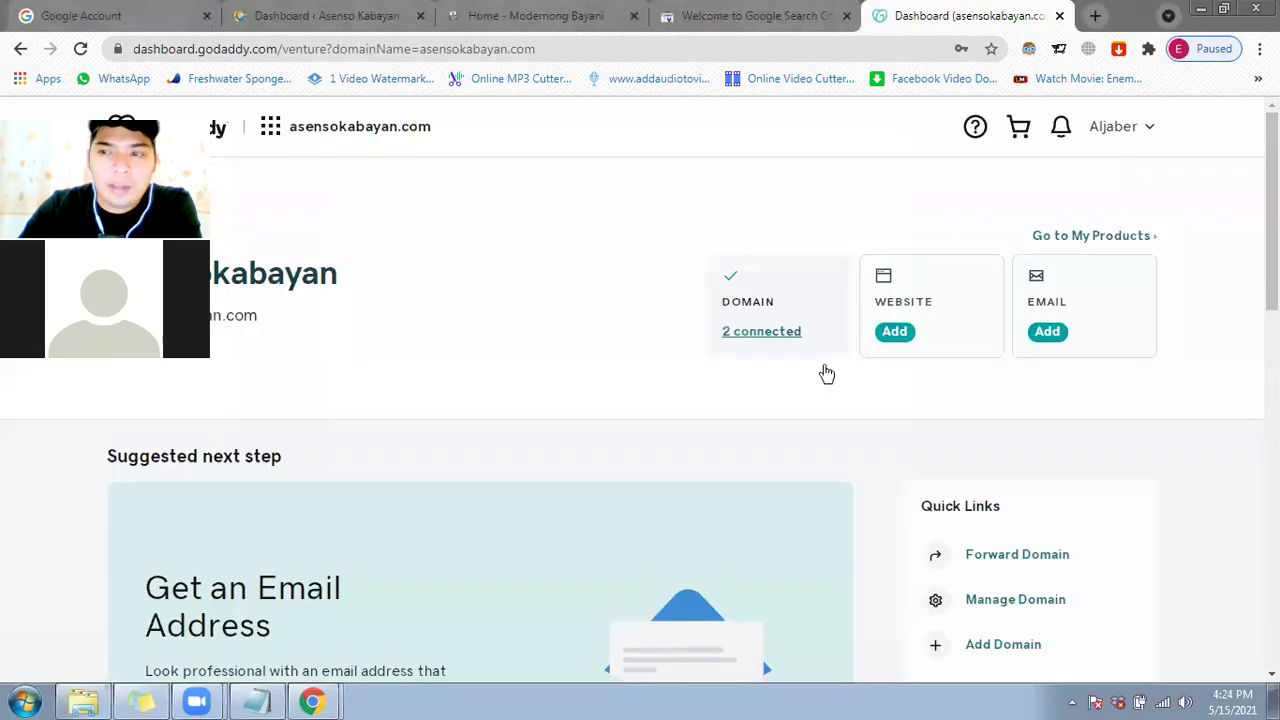
pyautogui.scroll(-1, 820, 360)
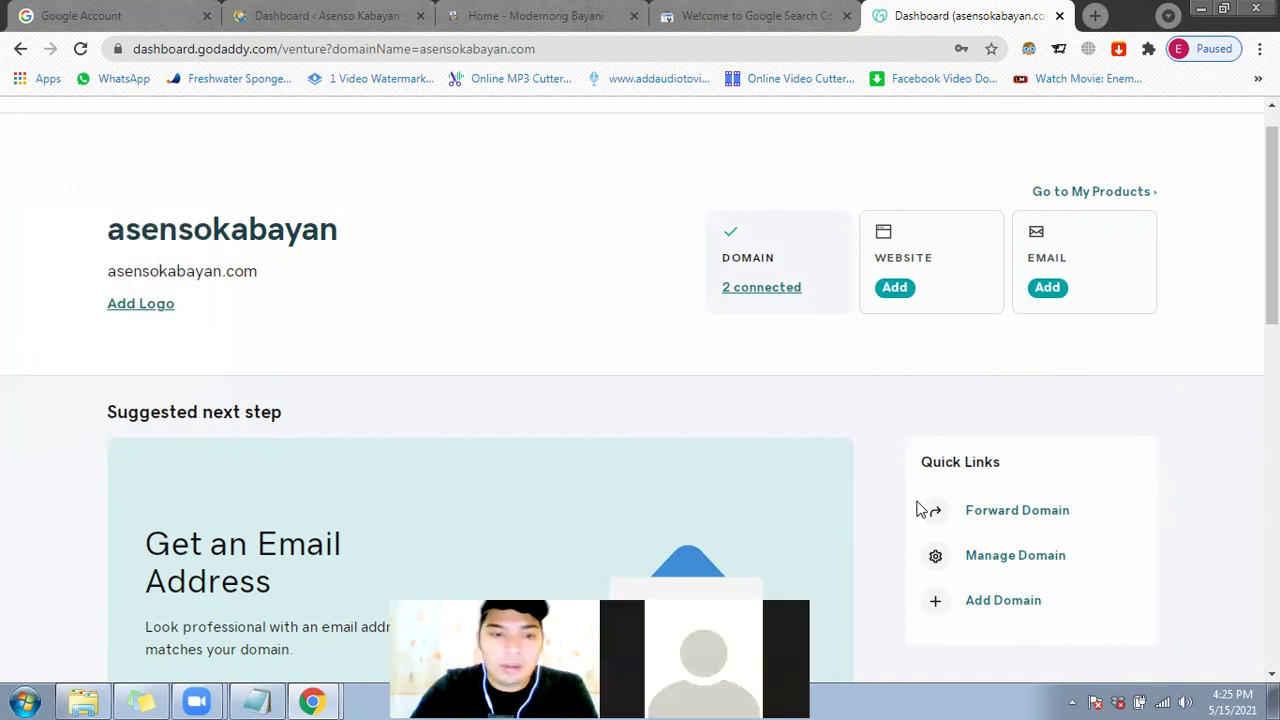
# Step: Open the GoDaddy product list and locate asensokabayan.com among the domains under All Products and Services
pyautogui.scroll(-10, 3, 436)
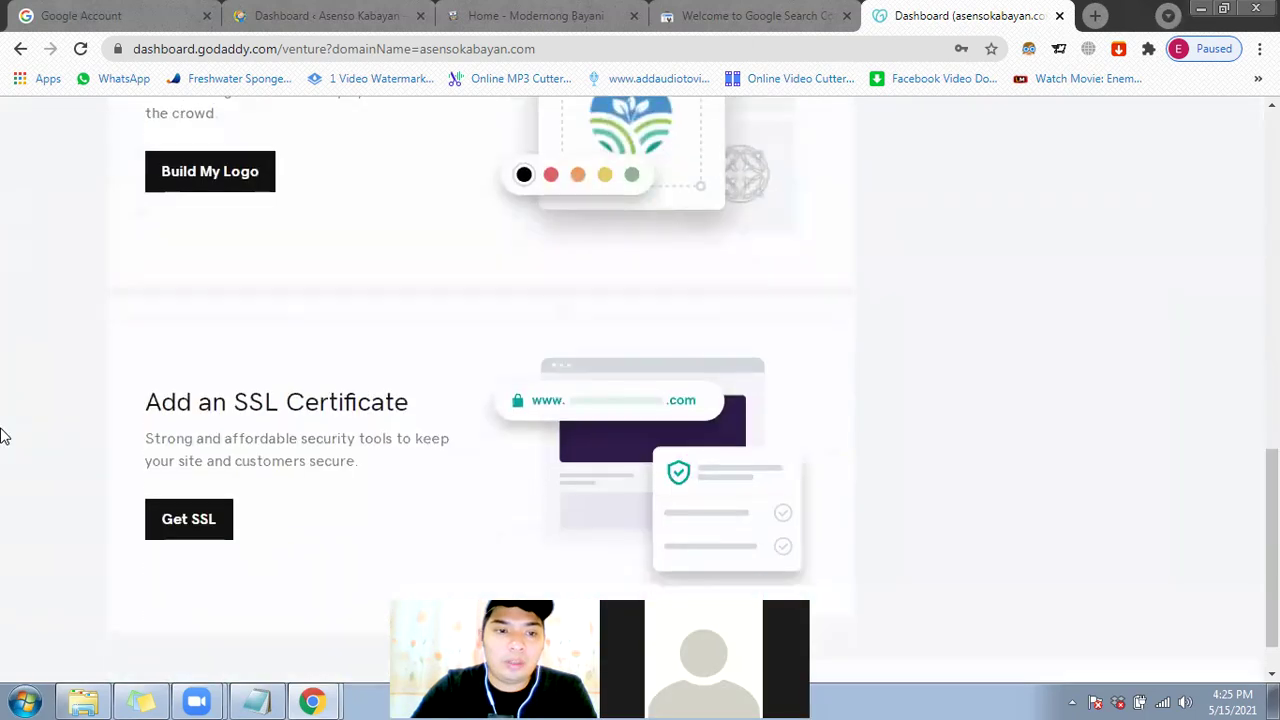
pyautogui.scroll(10, 3, 436)
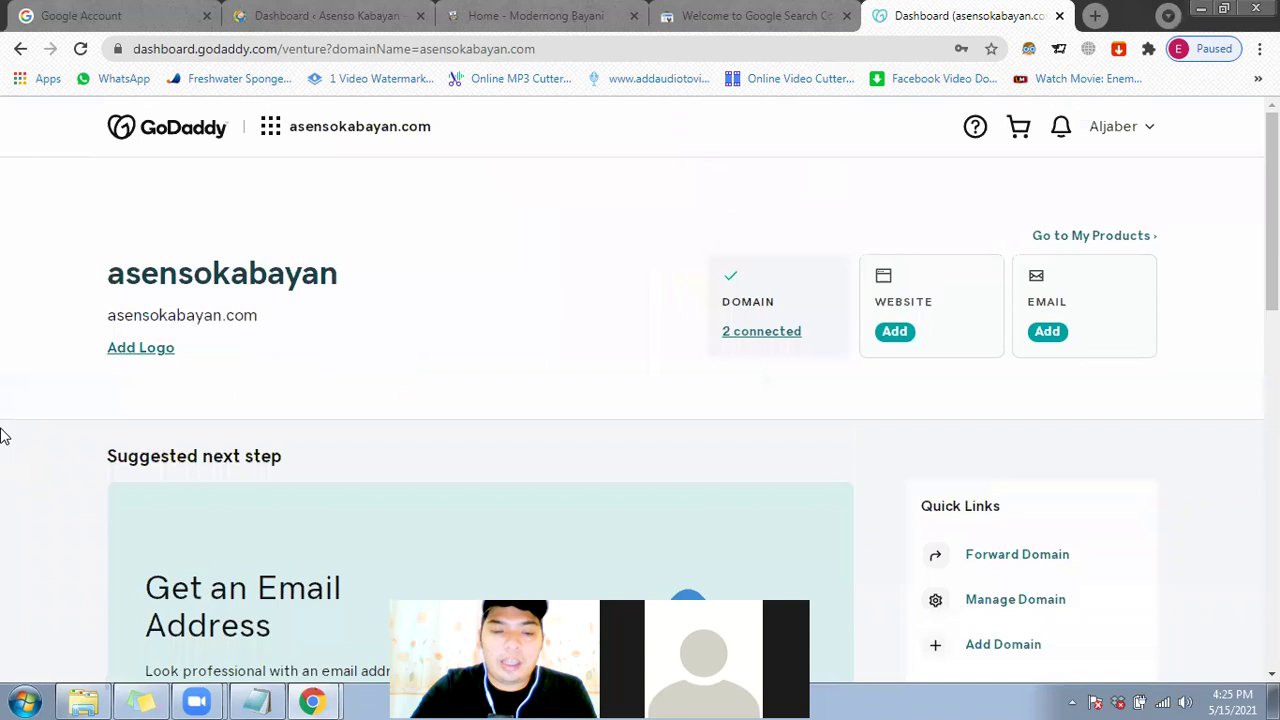
pyautogui.click(1128, 235)
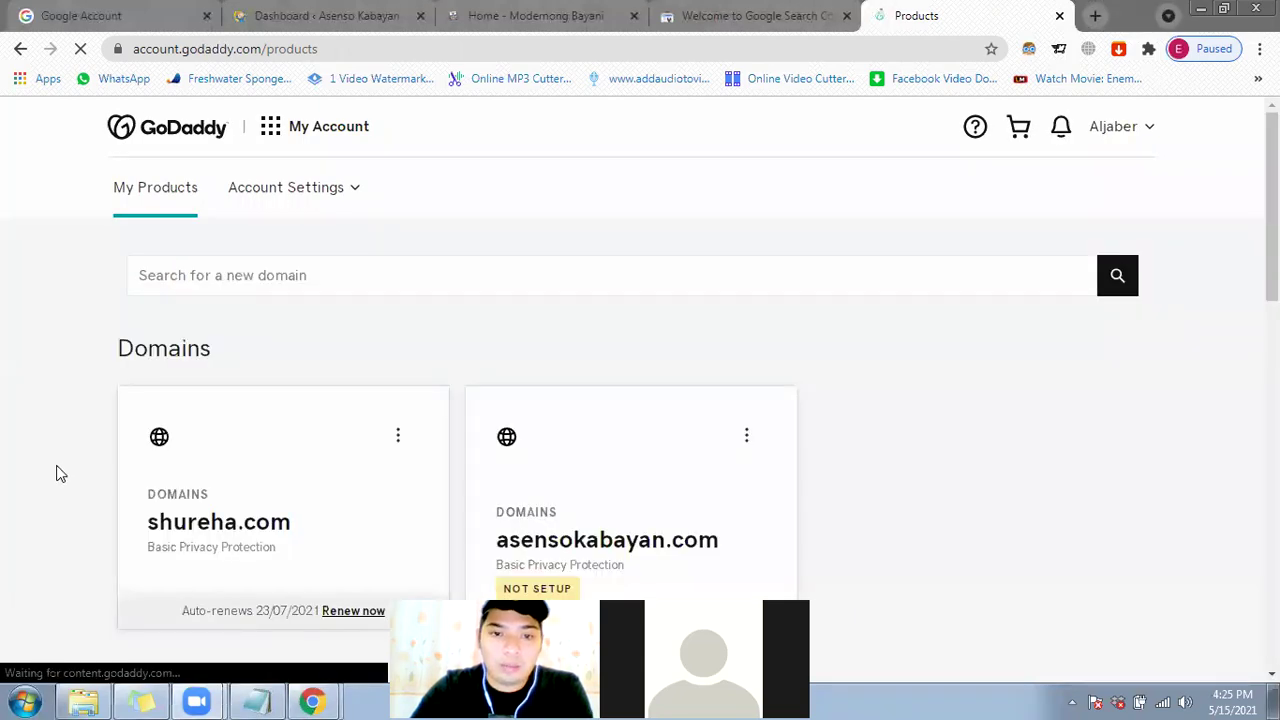
pyautogui.scroll(-2, 57, 466)
pyautogui.scroll(-2, 57, 474)
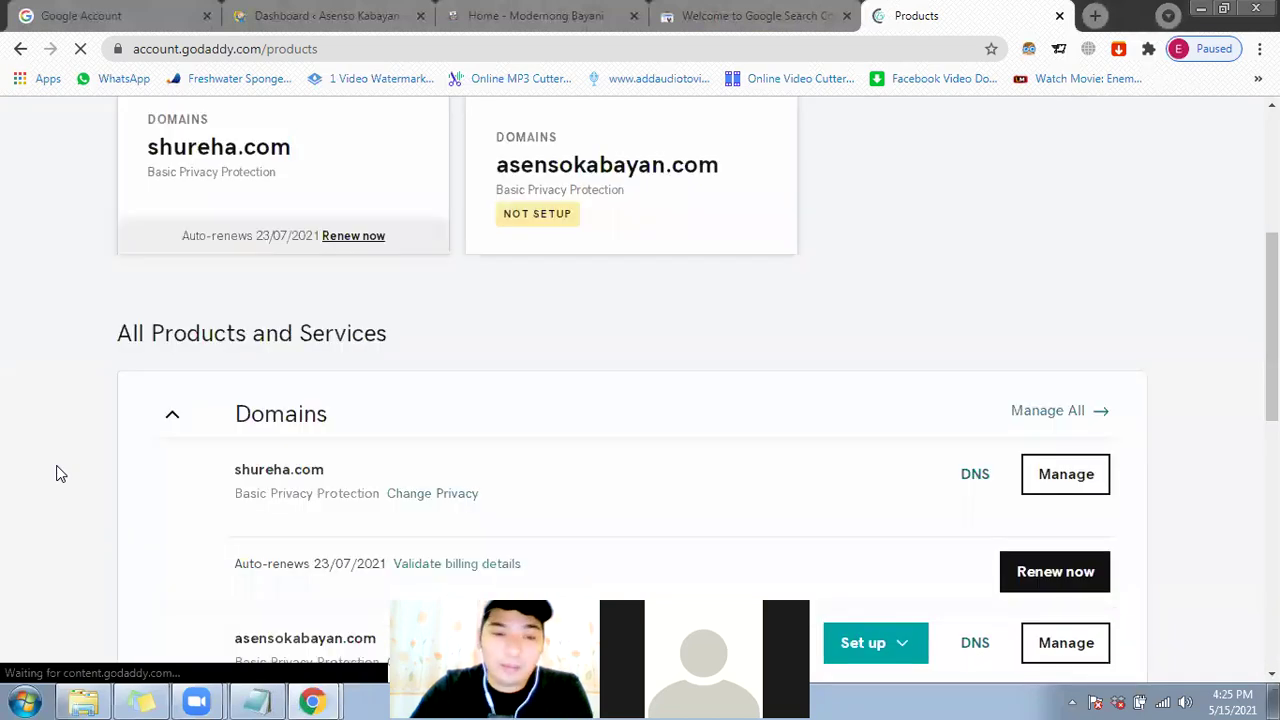
pyautogui.scroll(-1, 57, 474)
pyautogui.scroll(-1, 57, 474)
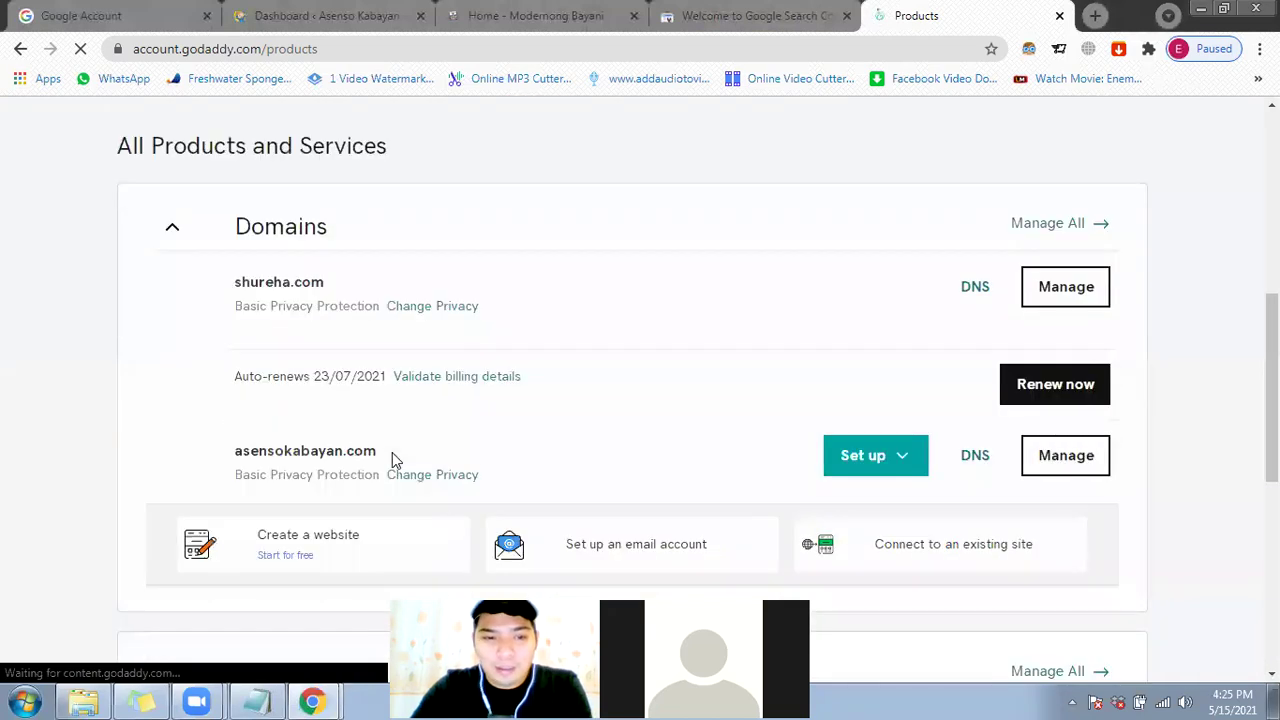
# Step: Open the DNS management page for asensokabayan.com from the GoDaddy domain list
pyautogui.click(975, 456)
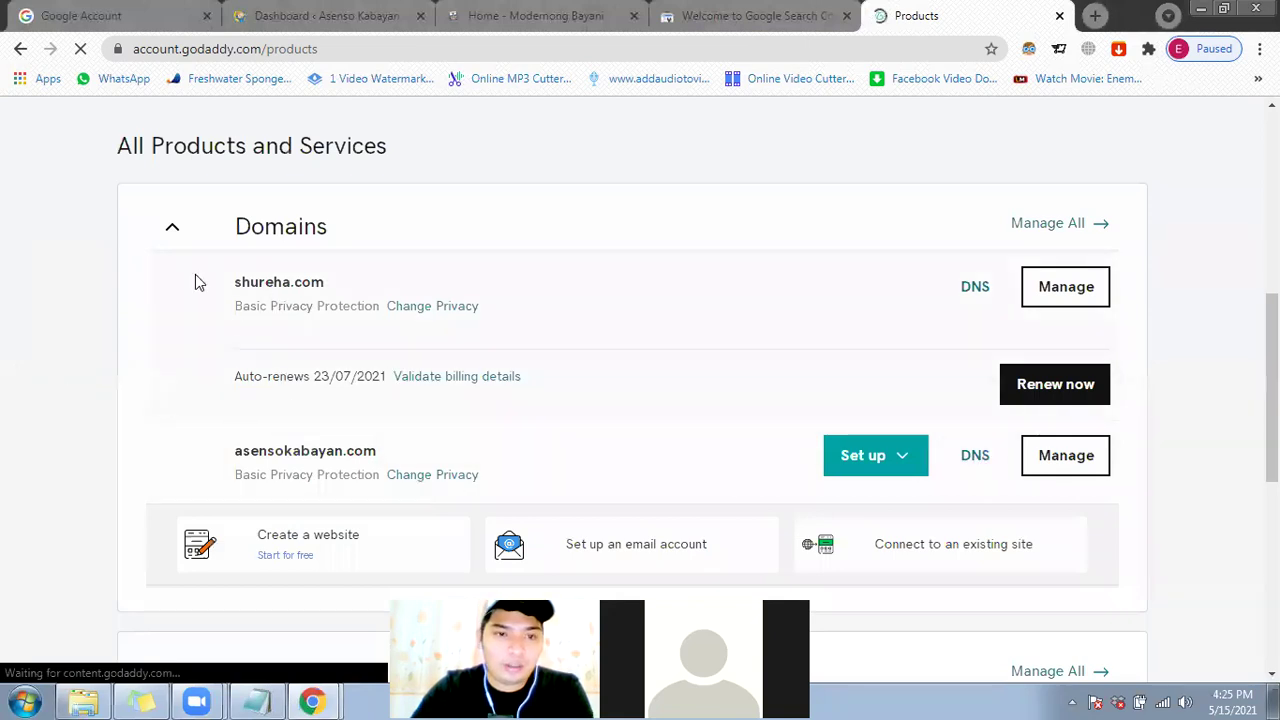
pyautogui.scroll(-4, 11, 517)
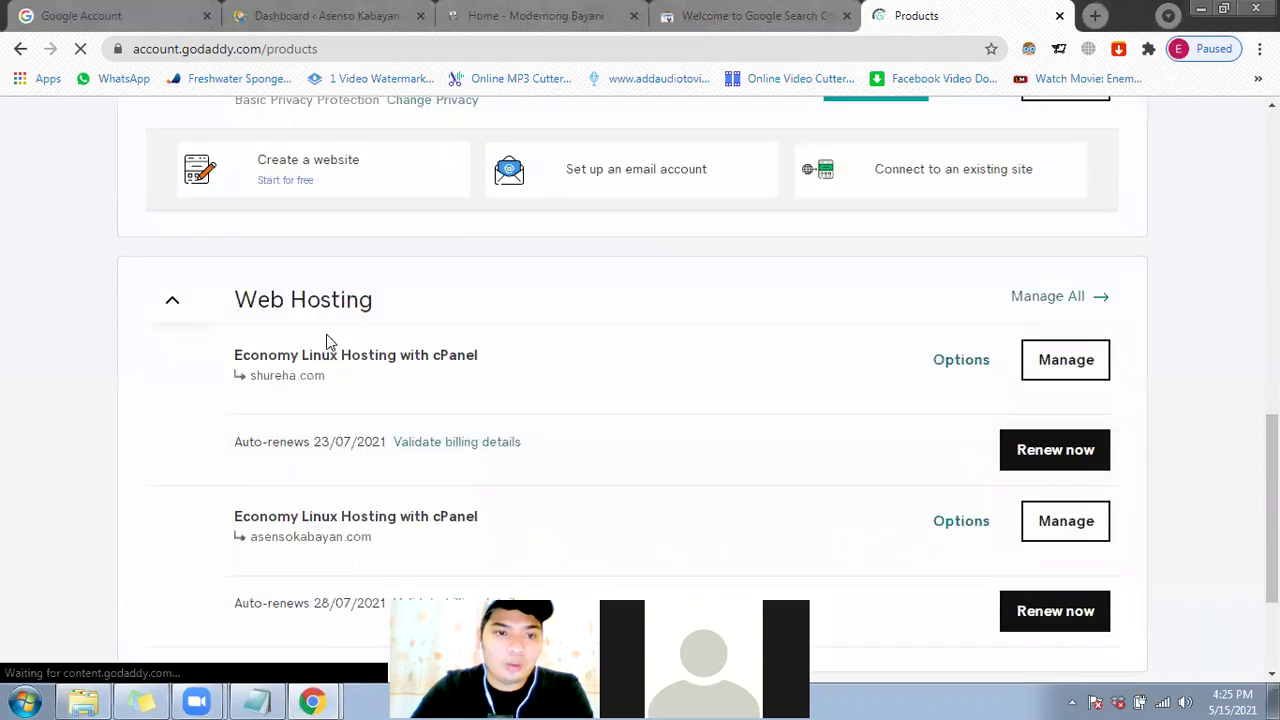
pyautogui.scroll(3, 329, 343)
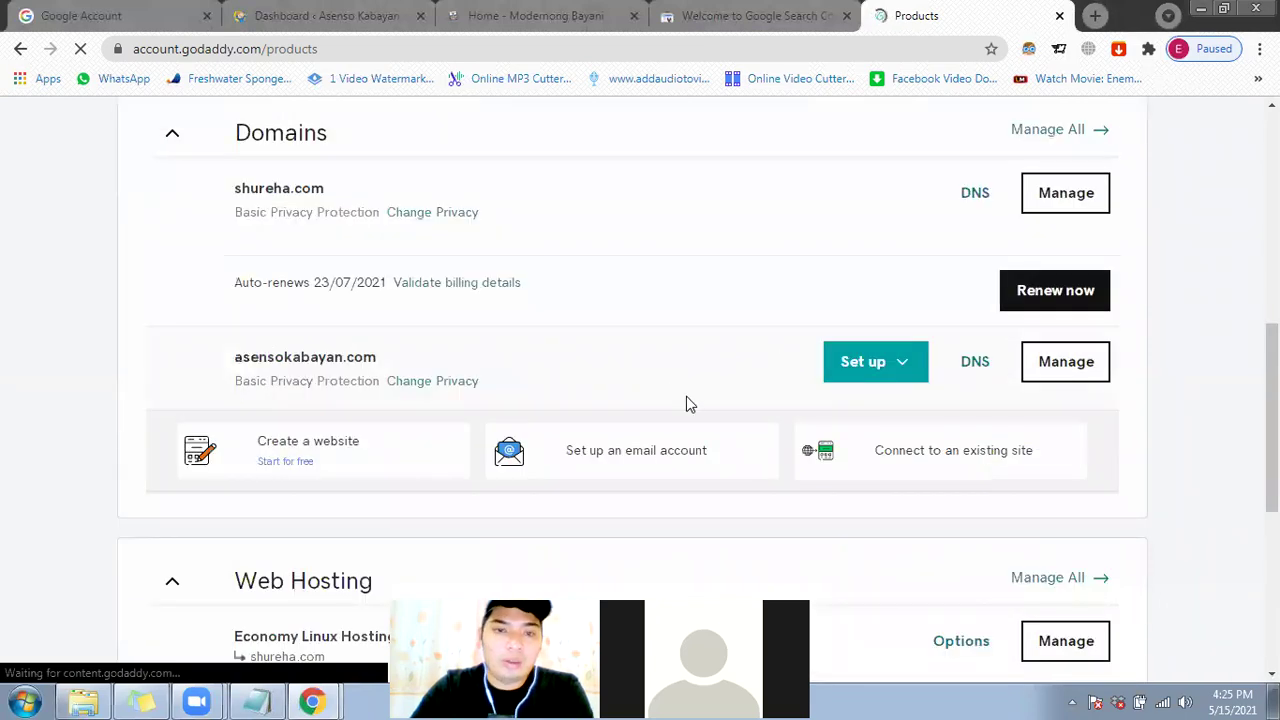
pyautogui.click(978, 367)
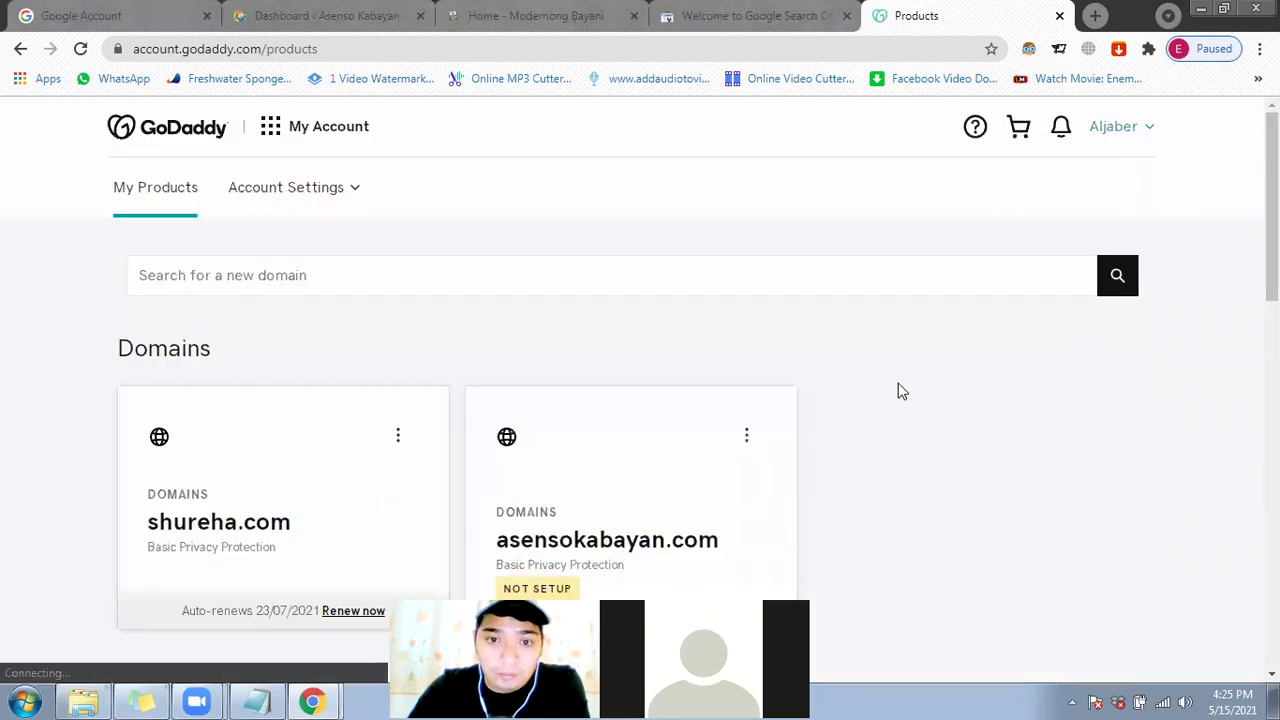
pyautogui.scroll(-3, 409, 451)
pyautogui.scroll(-2, 214, 414)
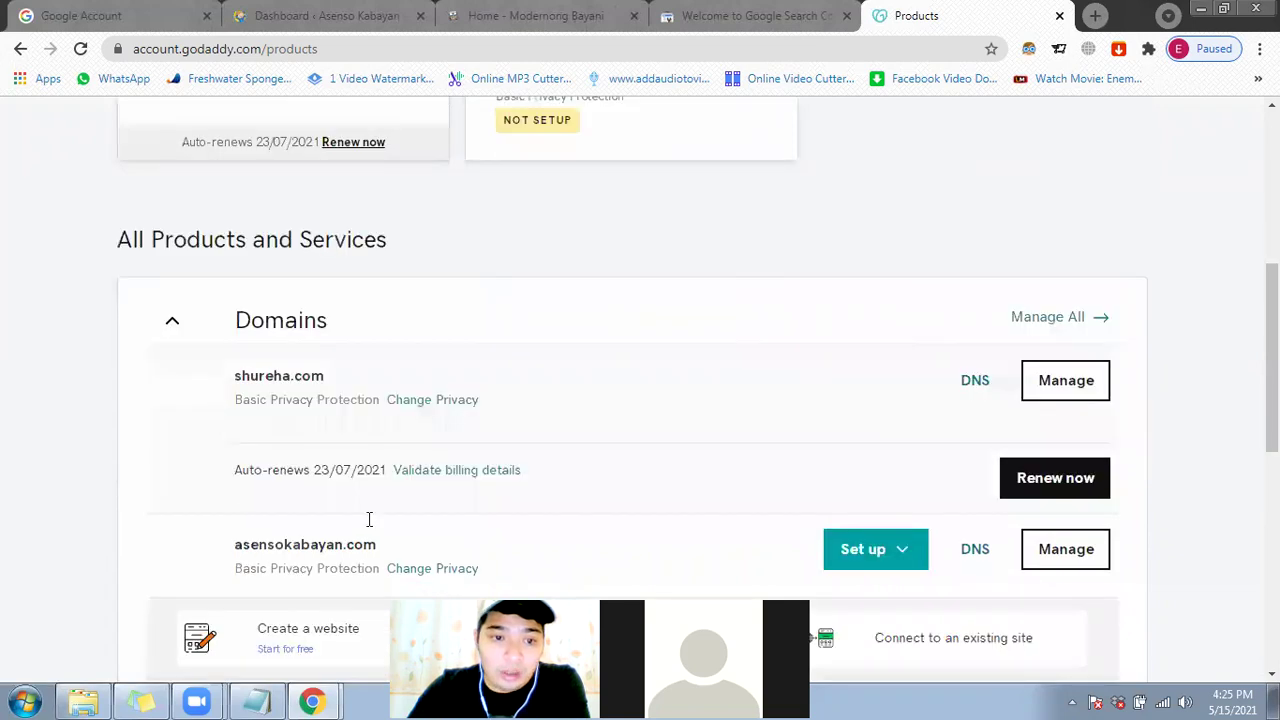
pyautogui.scroll(-5, 369, 519)
pyautogui.scroll(4, 410, 440)
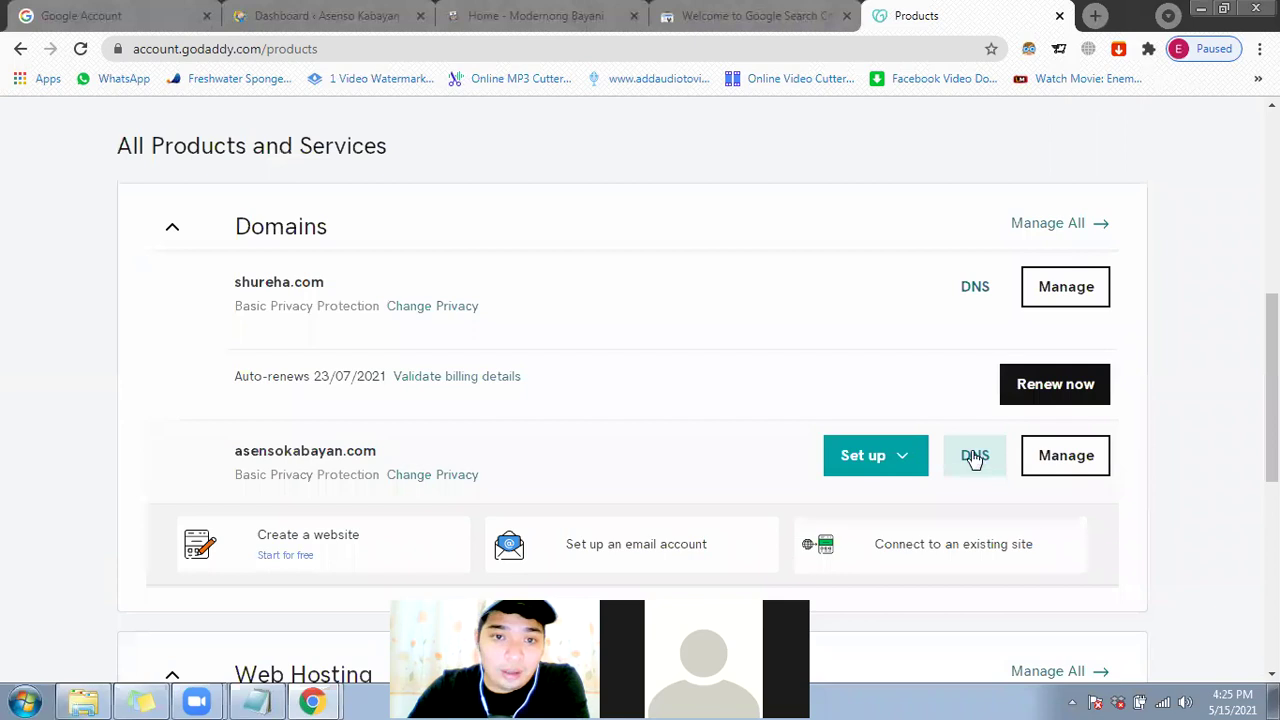
pyautogui.click(973, 457)
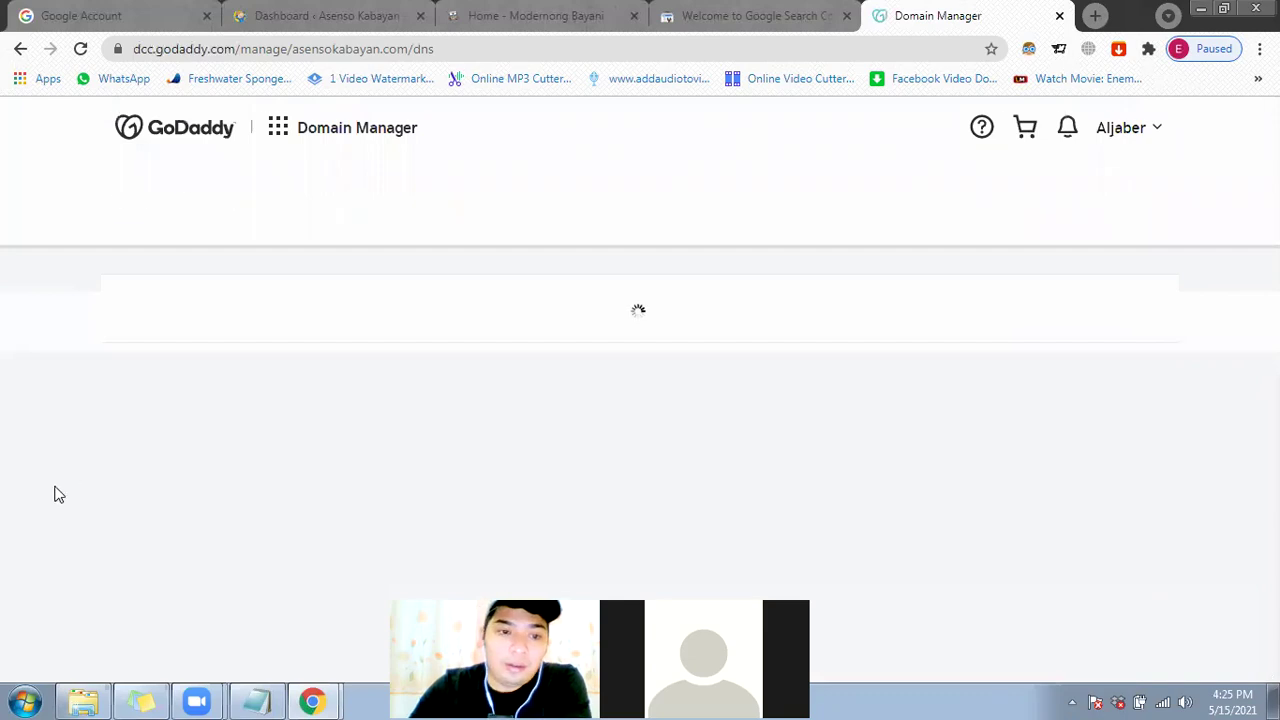
# Step: Review the Records, Nameservers, Advanced Features and Forwarding sections of the asensokabayan.com DNS page
pyautogui.scroll(-3, 55, 493)
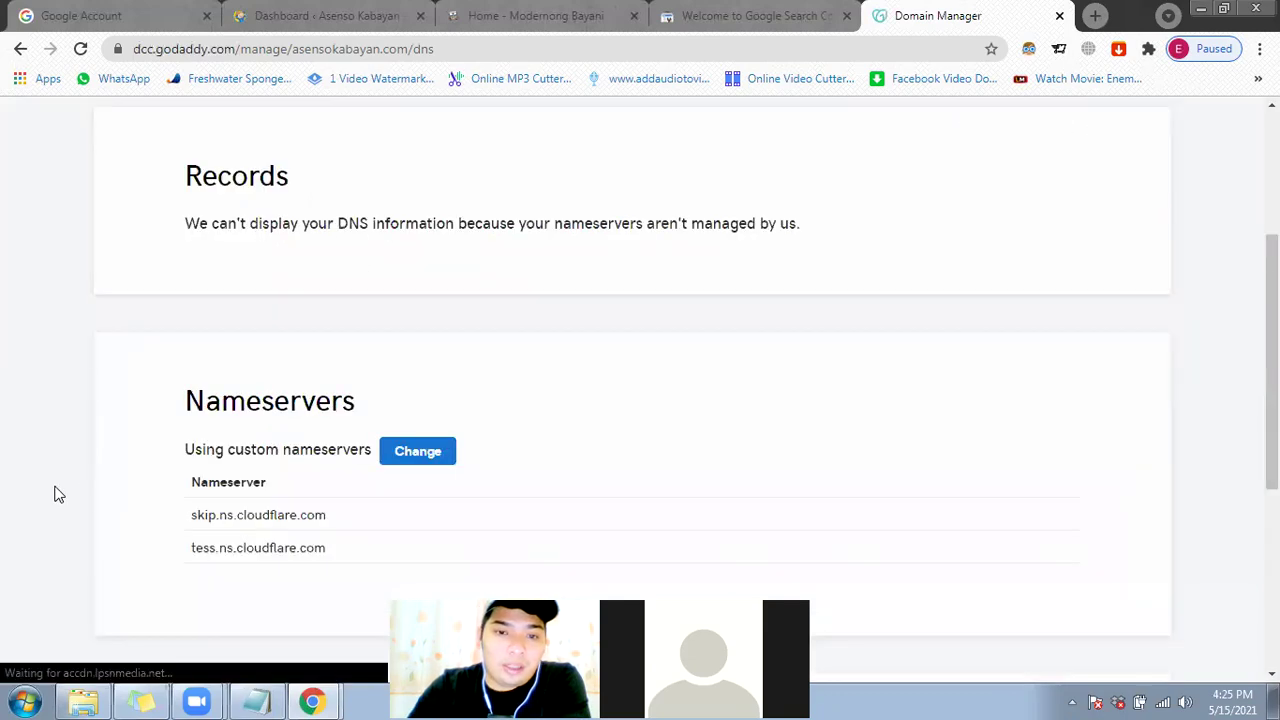
pyautogui.scroll(-4, 55, 493)
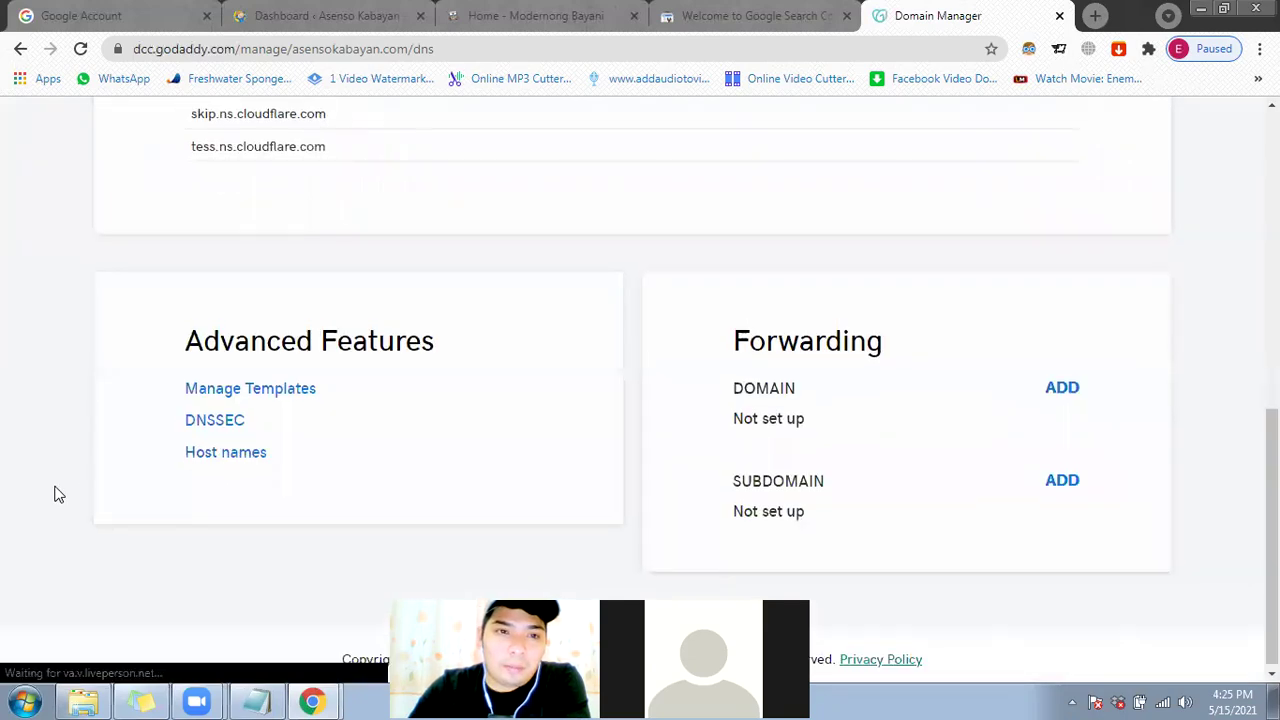
pyautogui.scroll(4, 60, 493)
pyautogui.scroll(1, 60, 493)
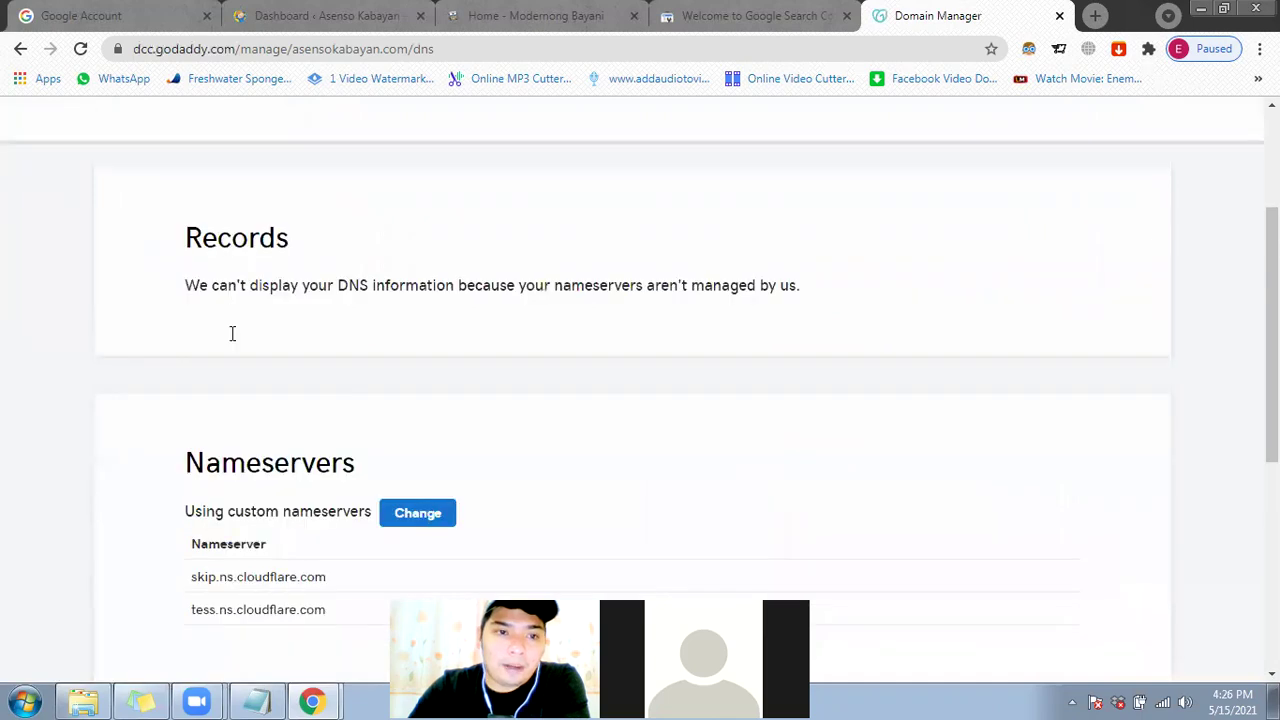
pyautogui.scroll(1, 231, 334)
pyautogui.moveTo(367, 379); pyautogui.dragTo(180, 318)
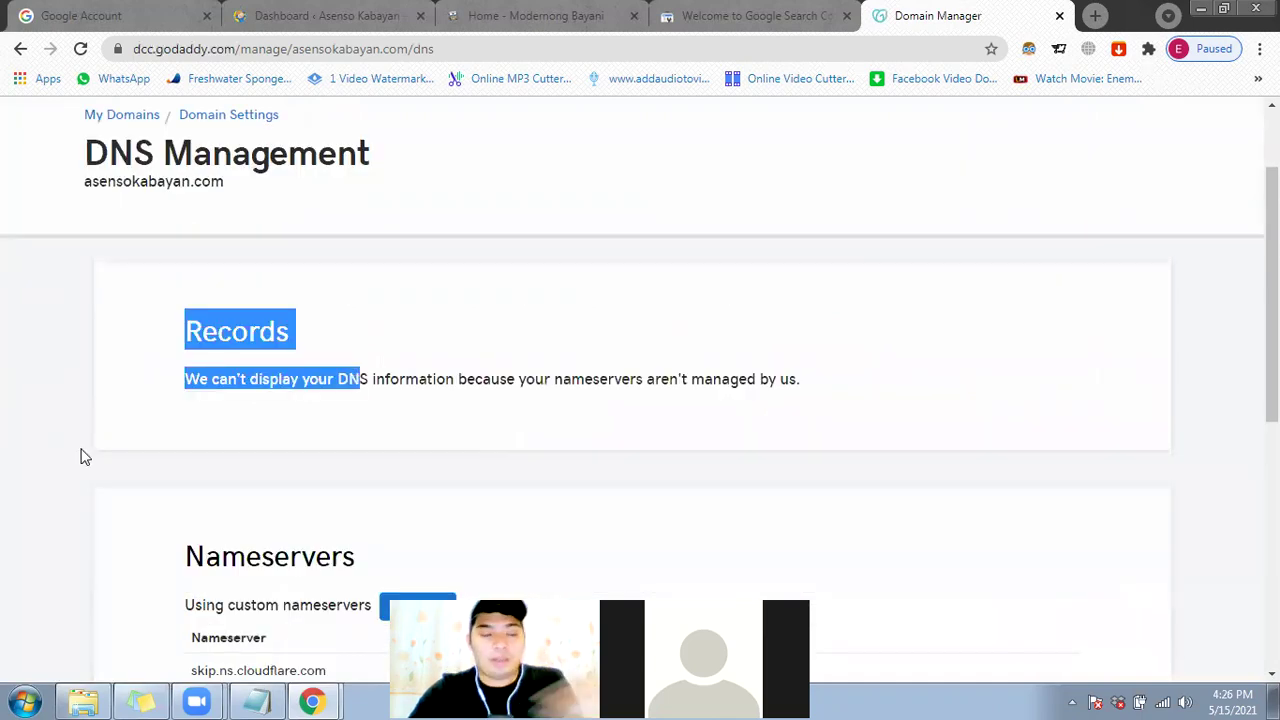
pyautogui.click(80, 451)
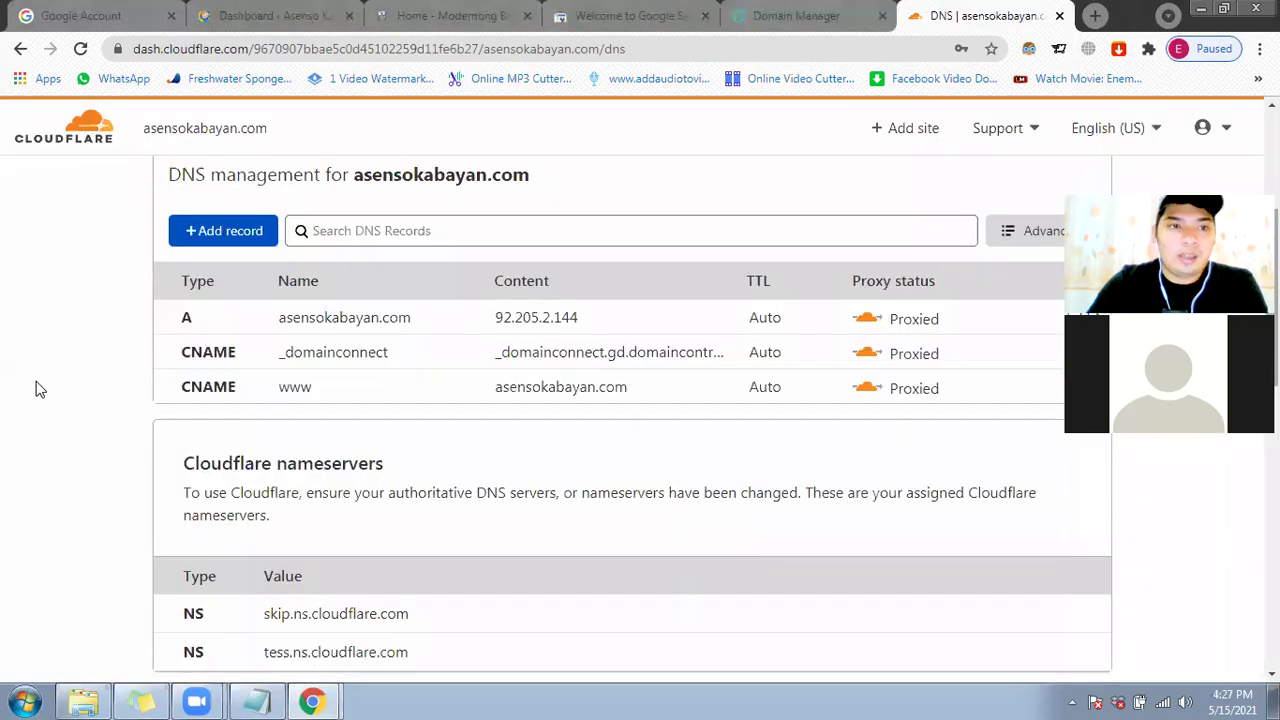
# Step: Return from Cloudflare to GoDaddy's DNS Management page and check the custom nameservers of asensokabayan.com
pyautogui.hotkey('ctrl', 'pageup')
pyautogui.scroll(2, 31, 438)
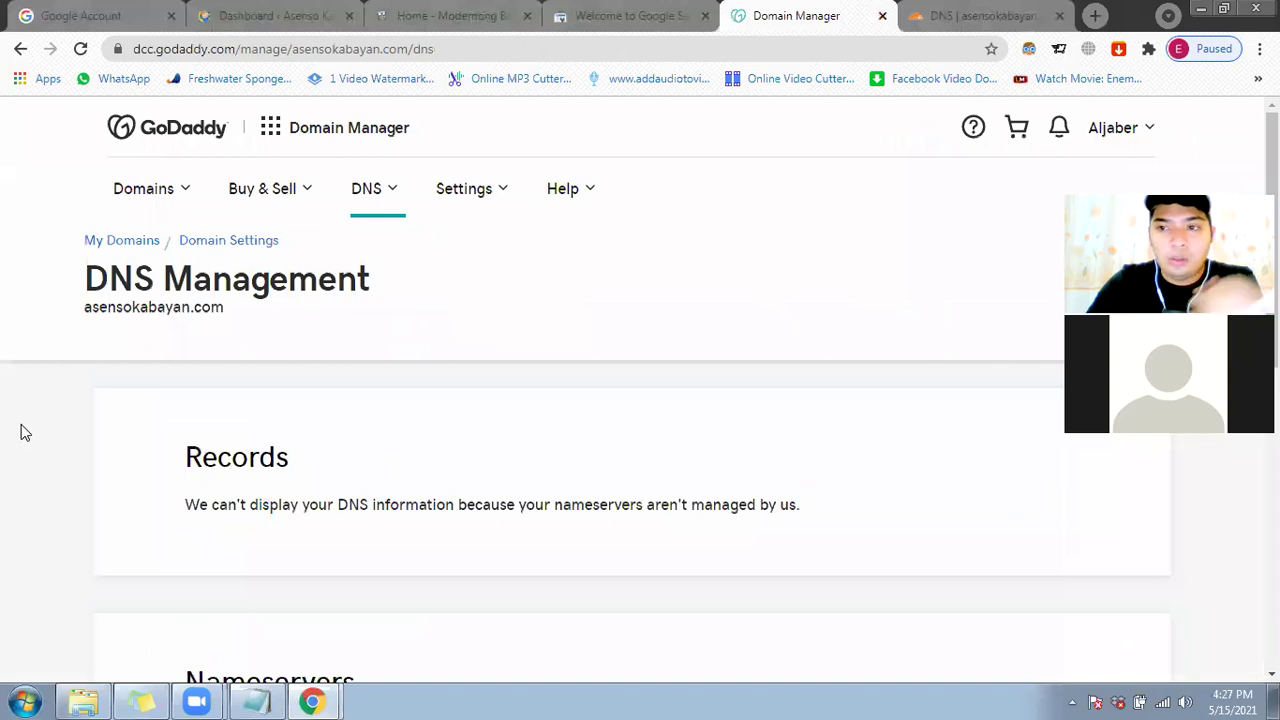
pyautogui.scroll(-3, 25, 432)
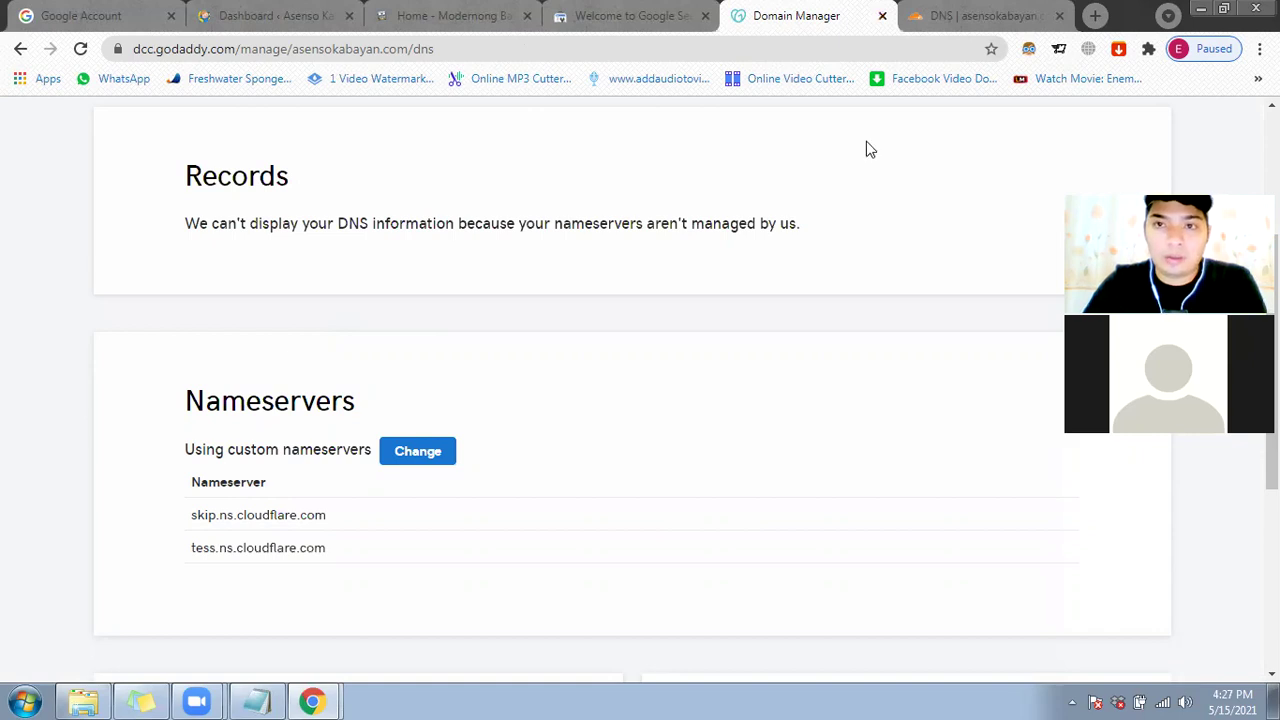
# Step: Switch to Cloudflare and examine the DNS records and assigned nameservers for asensokabayan.com
pyautogui.click(925, 18)
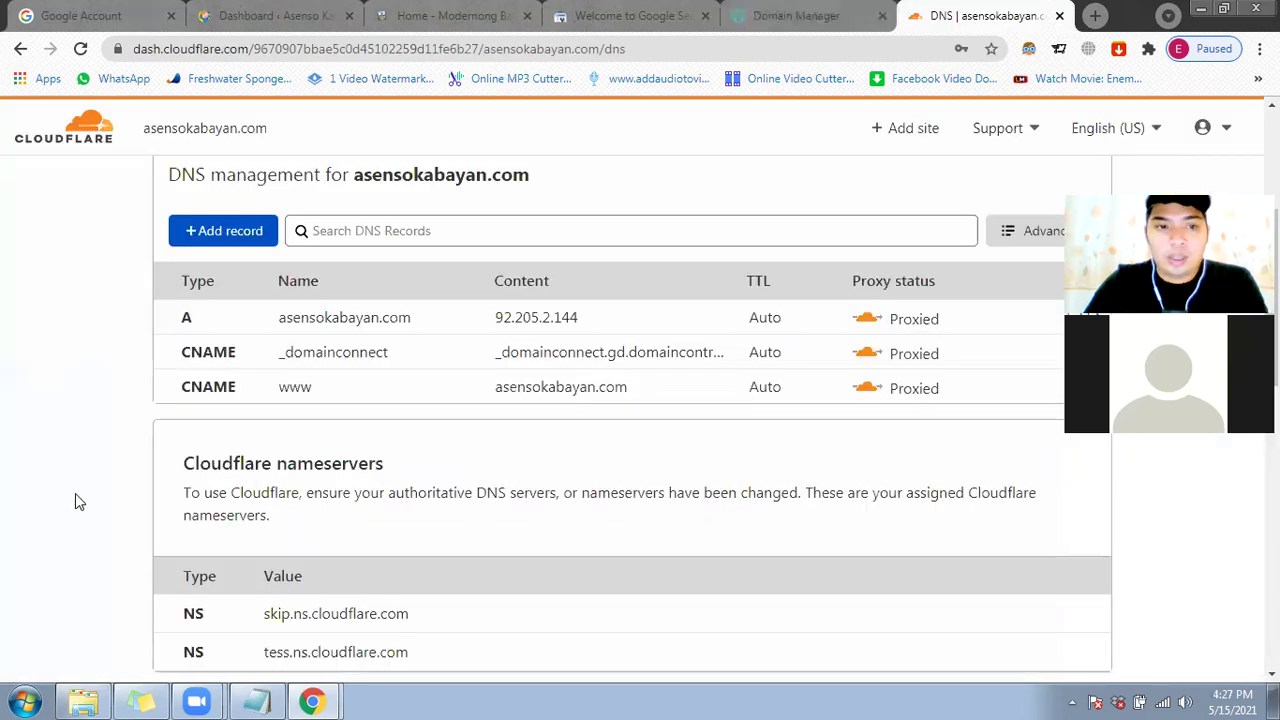
pyautogui.scroll(-1, 75, 500)
pyautogui.scroll(2, 75, 500)
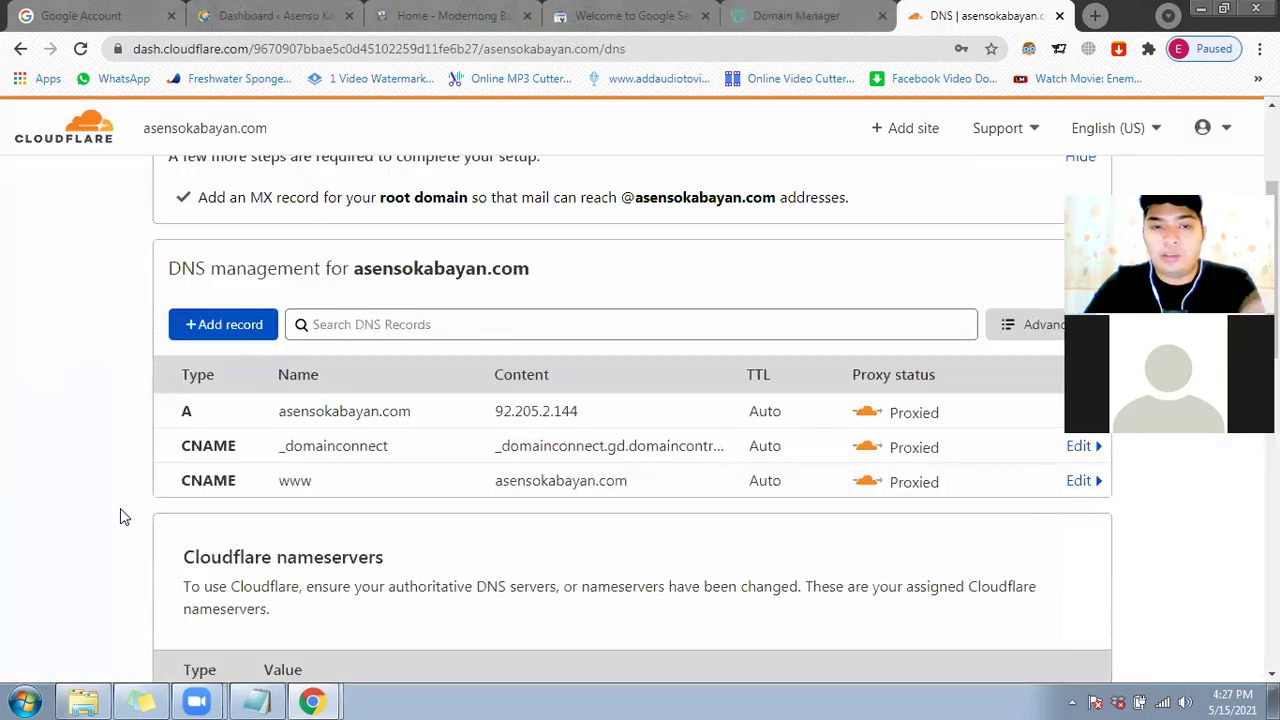
pyautogui.scroll(-2, 120, 510)
pyautogui.scroll(1, 120, 510)
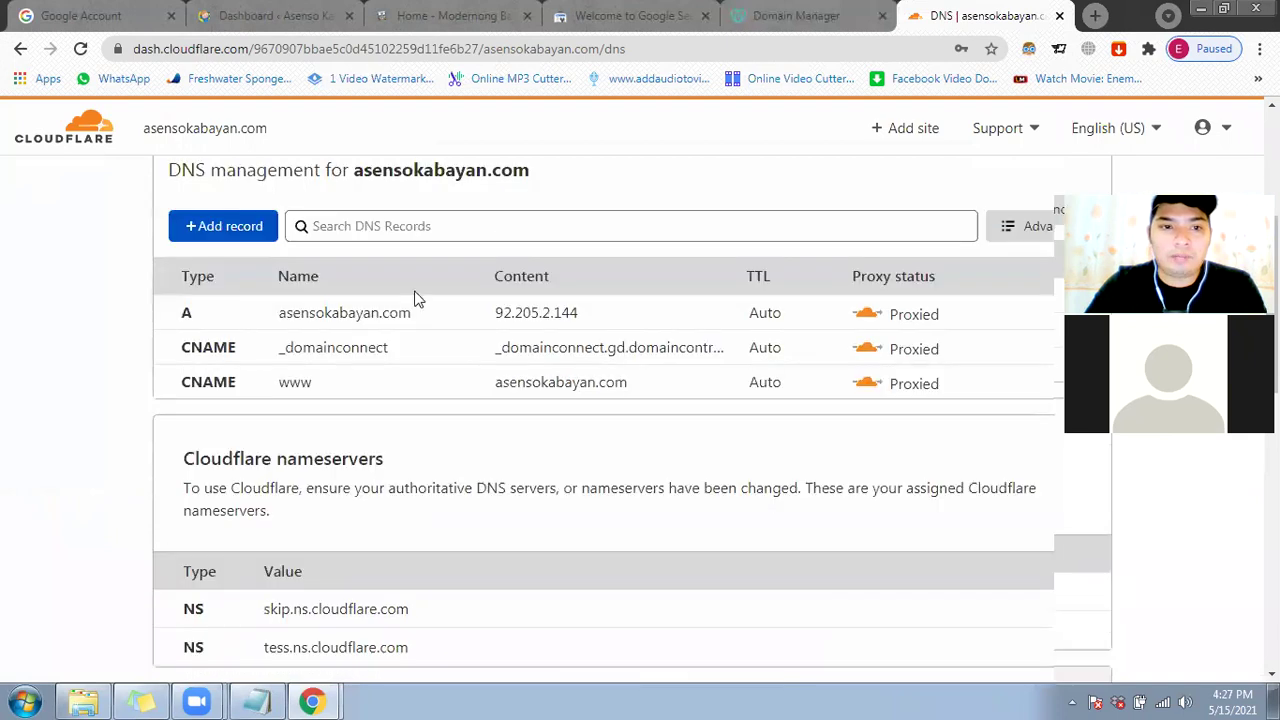
pyautogui.scroll(1, 120, 508)
pyautogui.scroll(2, 493, 529)
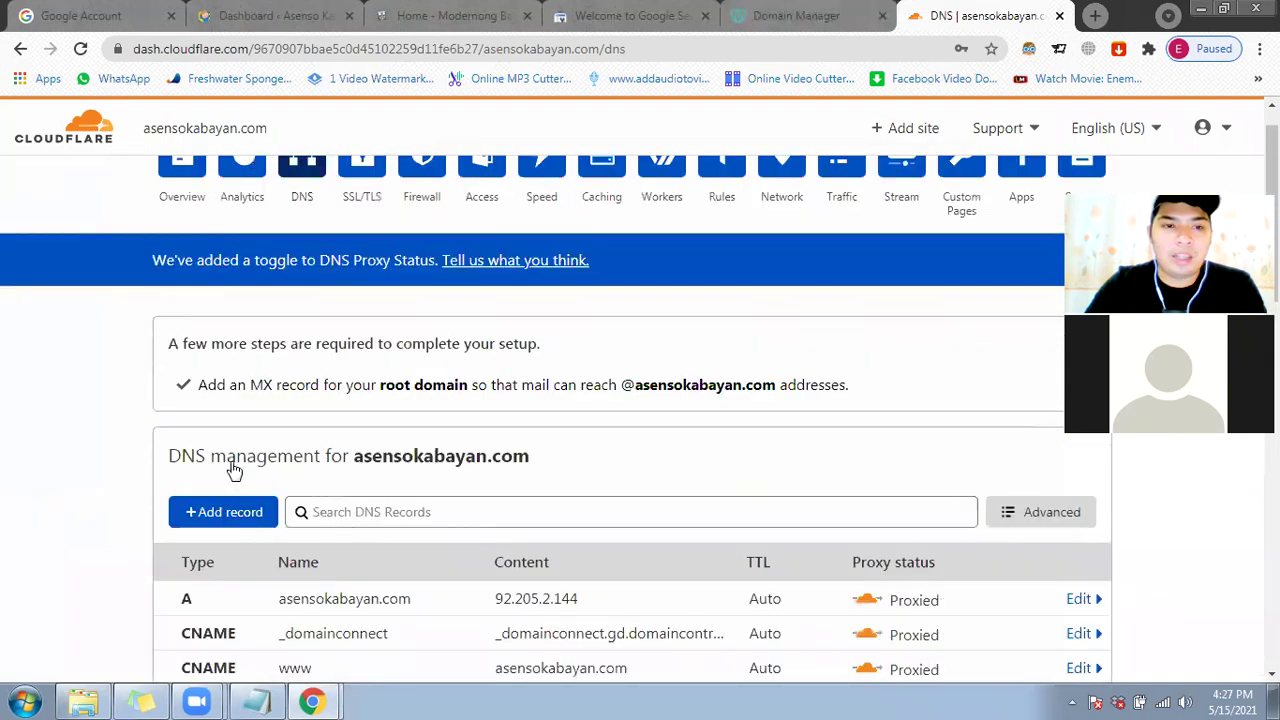
pyautogui.scroll(-2, 140, 472)
pyautogui.scroll(-3, 140, 472)
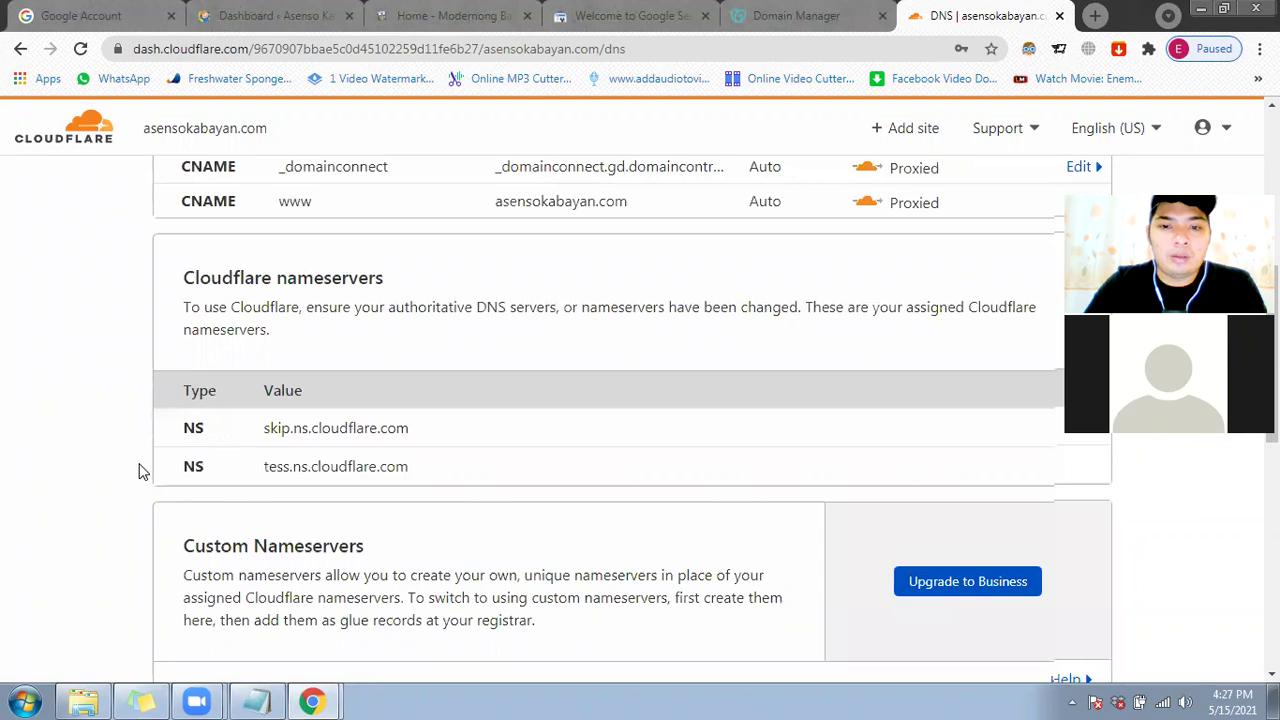
pyautogui.scroll(-2, 140, 472)
pyautogui.scroll(5, 140, 472)
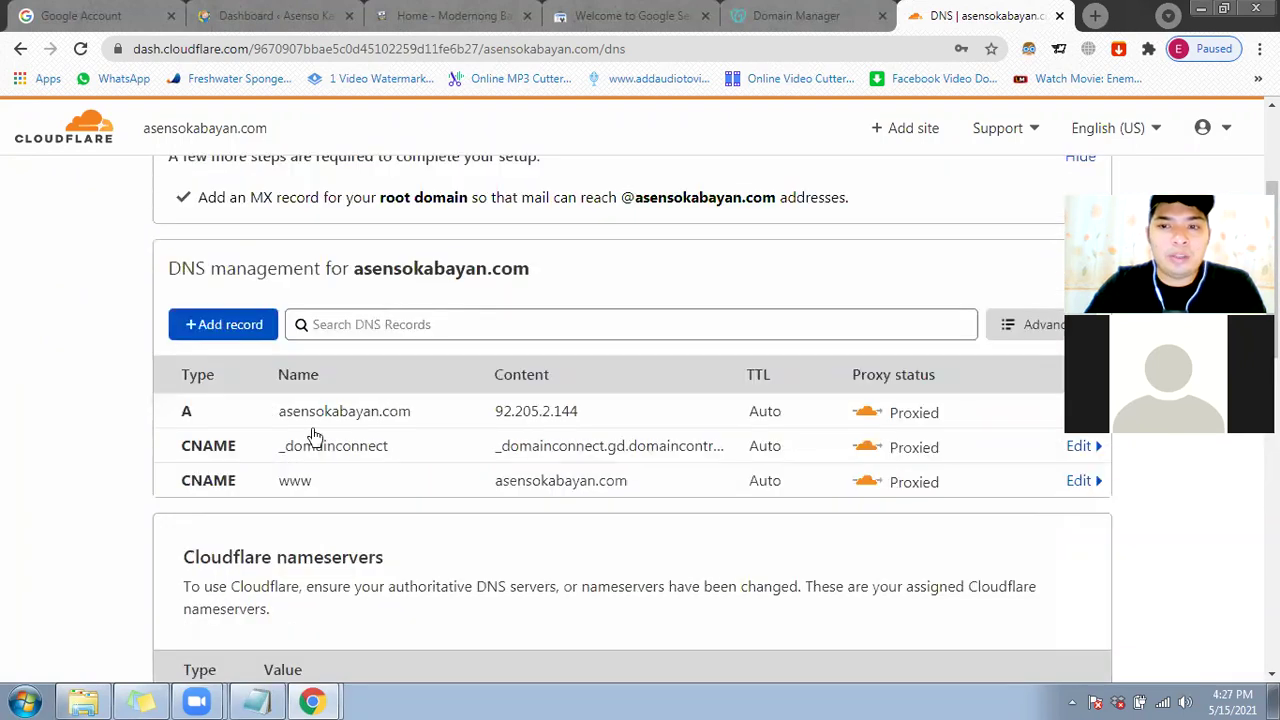
pyautogui.click(440, 375)
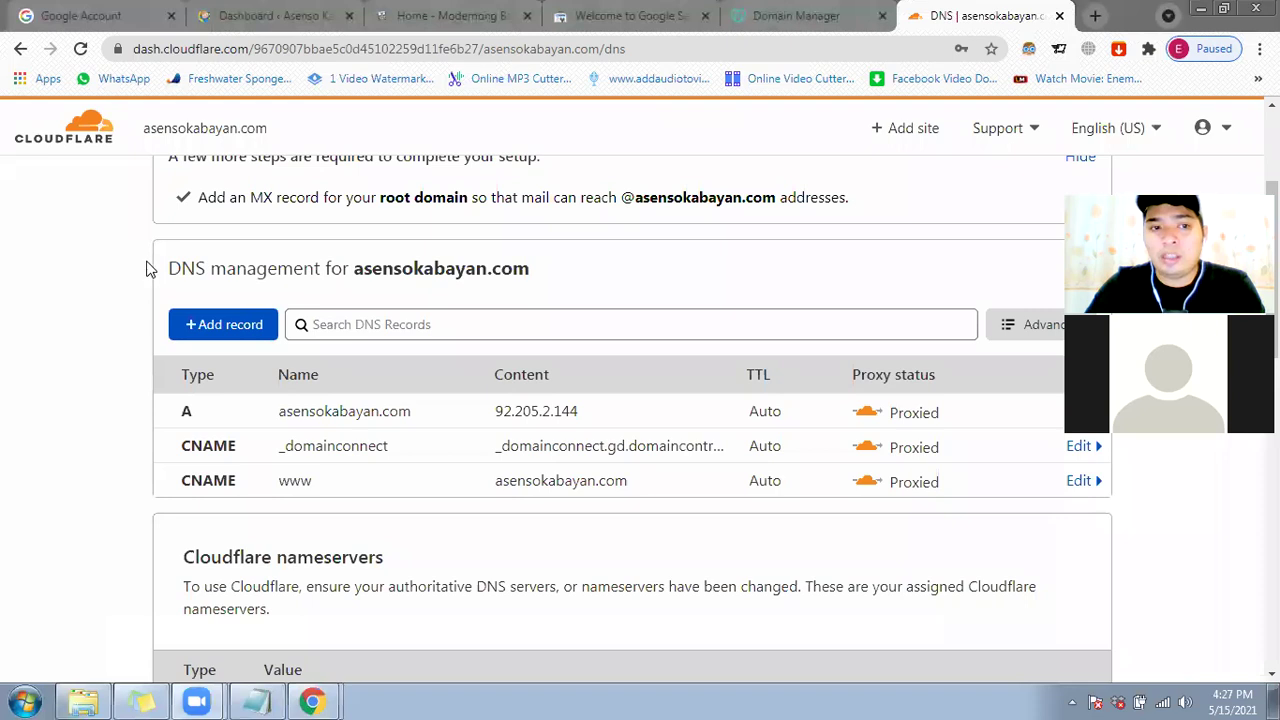
pyautogui.moveTo(146, 268); pyautogui.dragTo(894, 451)
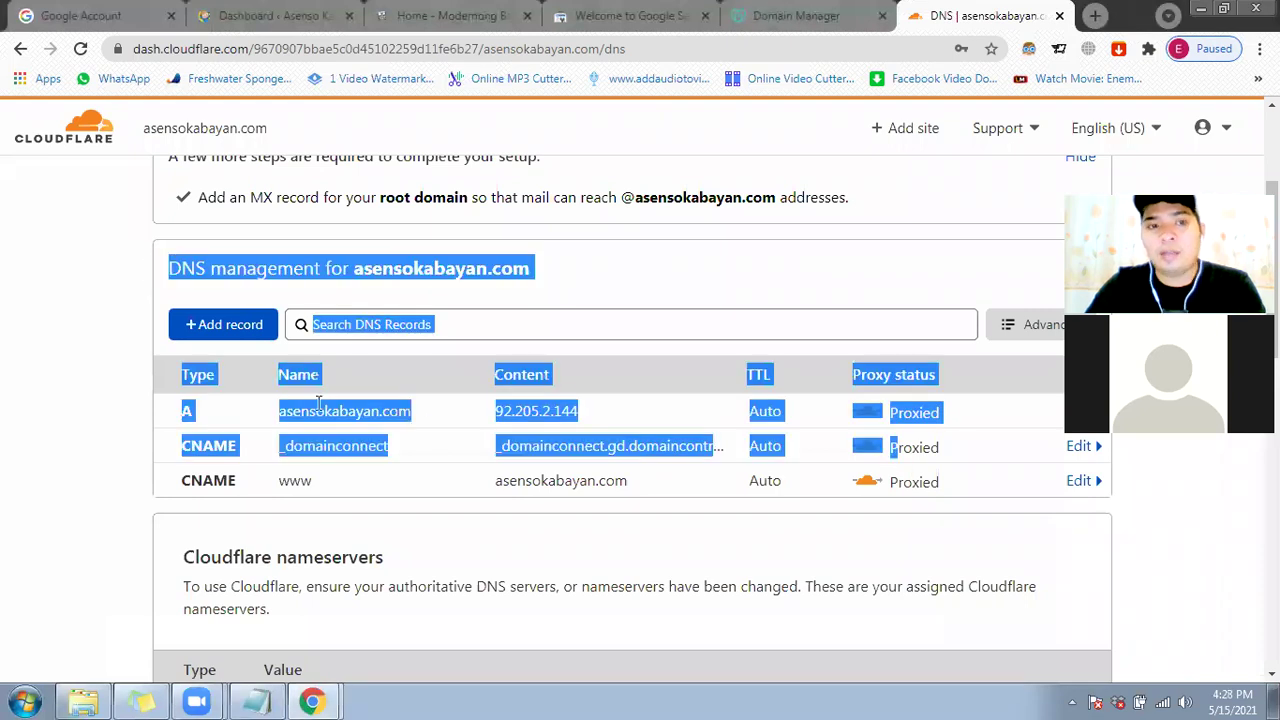
# Step: Compare GoDaddy's Records and Nameservers sections with Cloudflare's DNS management table for asensokabayan.com
pyautogui.hotkey('ctrl', 'shift', 'Tab')
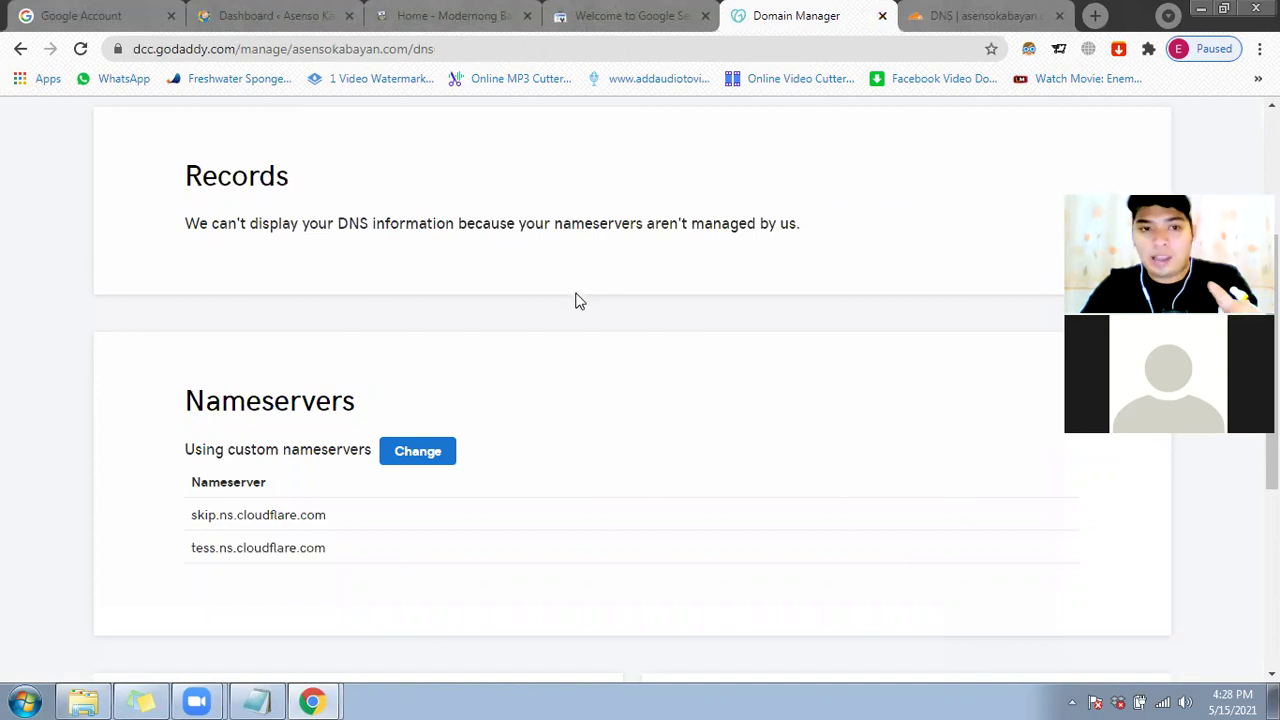
pyautogui.click(929, 18)
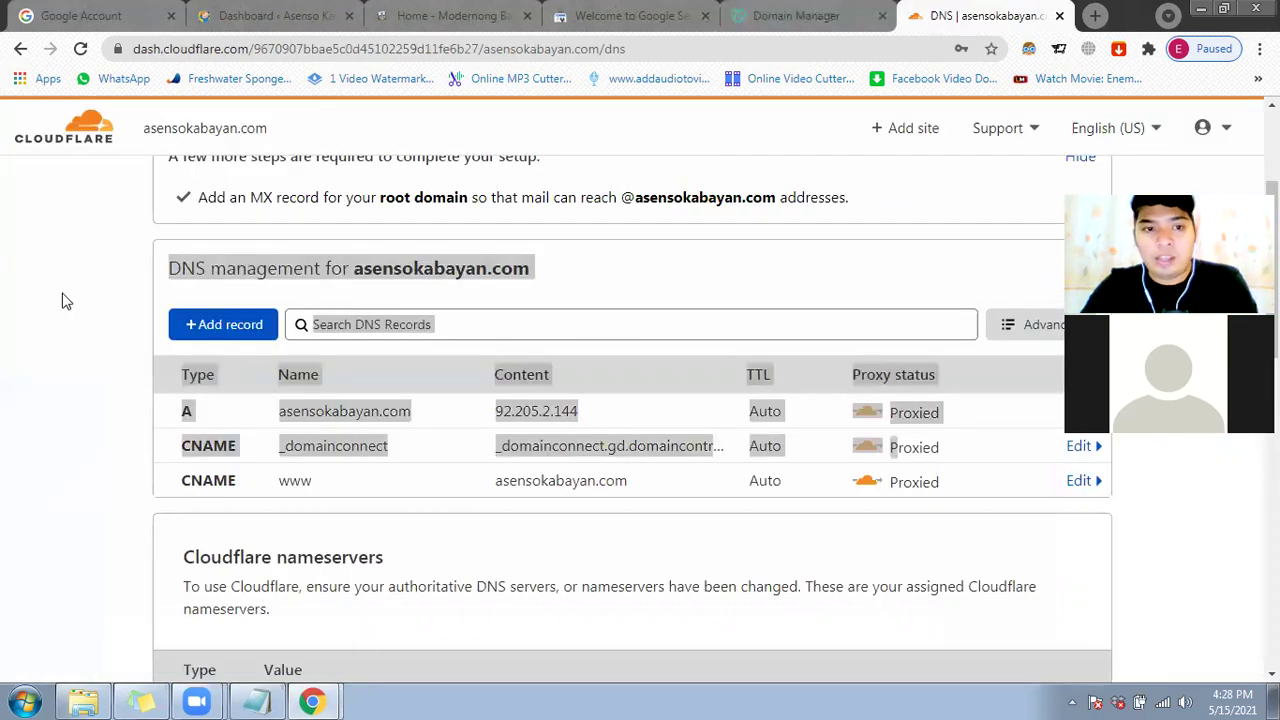
pyautogui.click(592, 389)
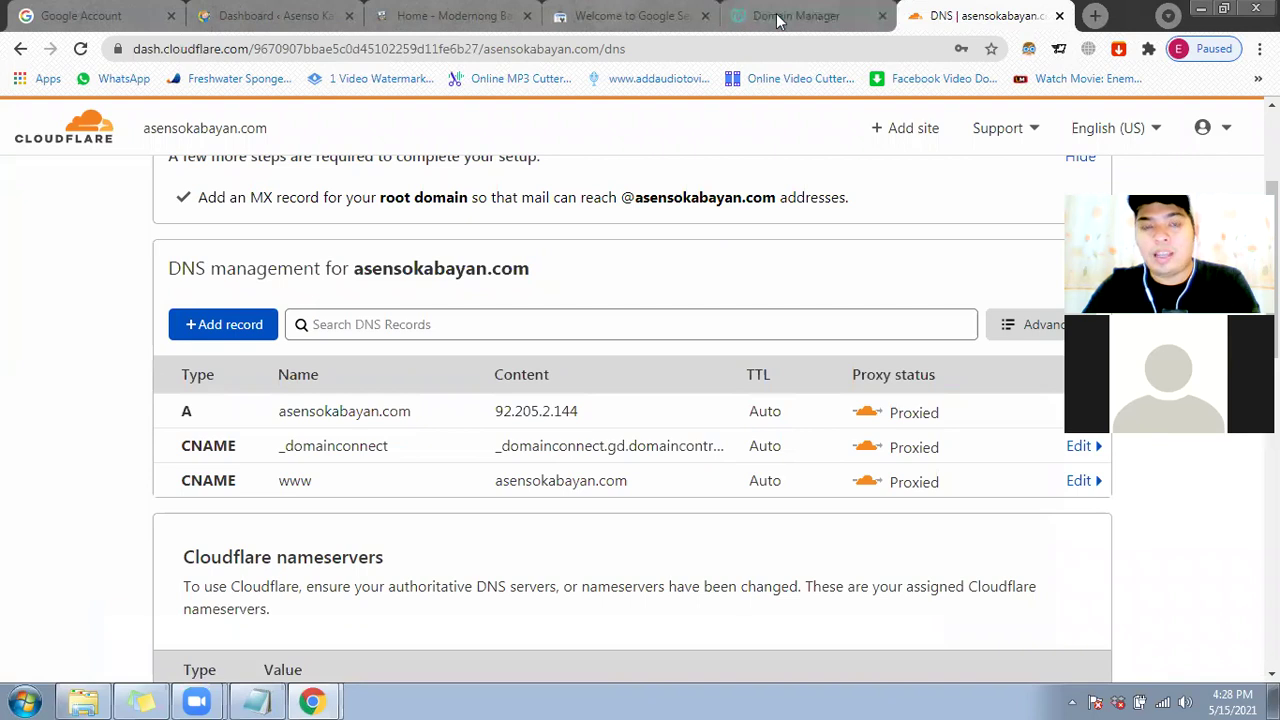
pyautogui.click(778, 16)
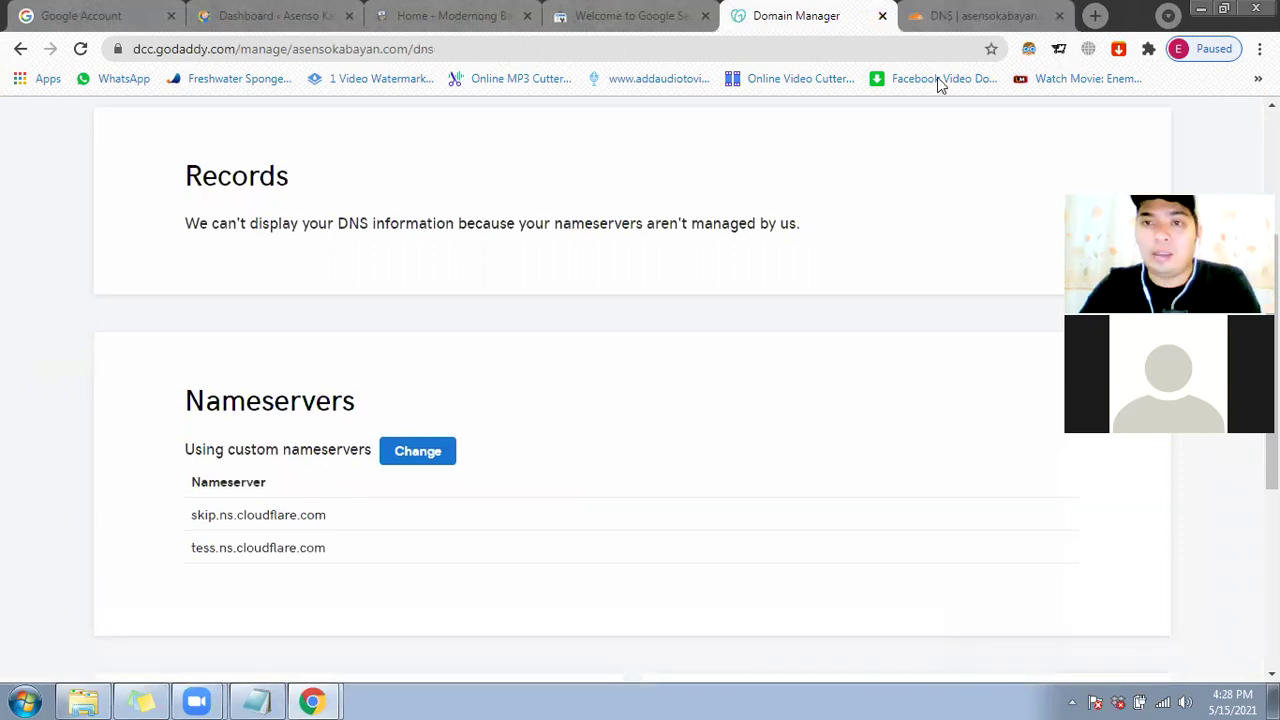
pyautogui.hotkey('ctrl', 'Tab')
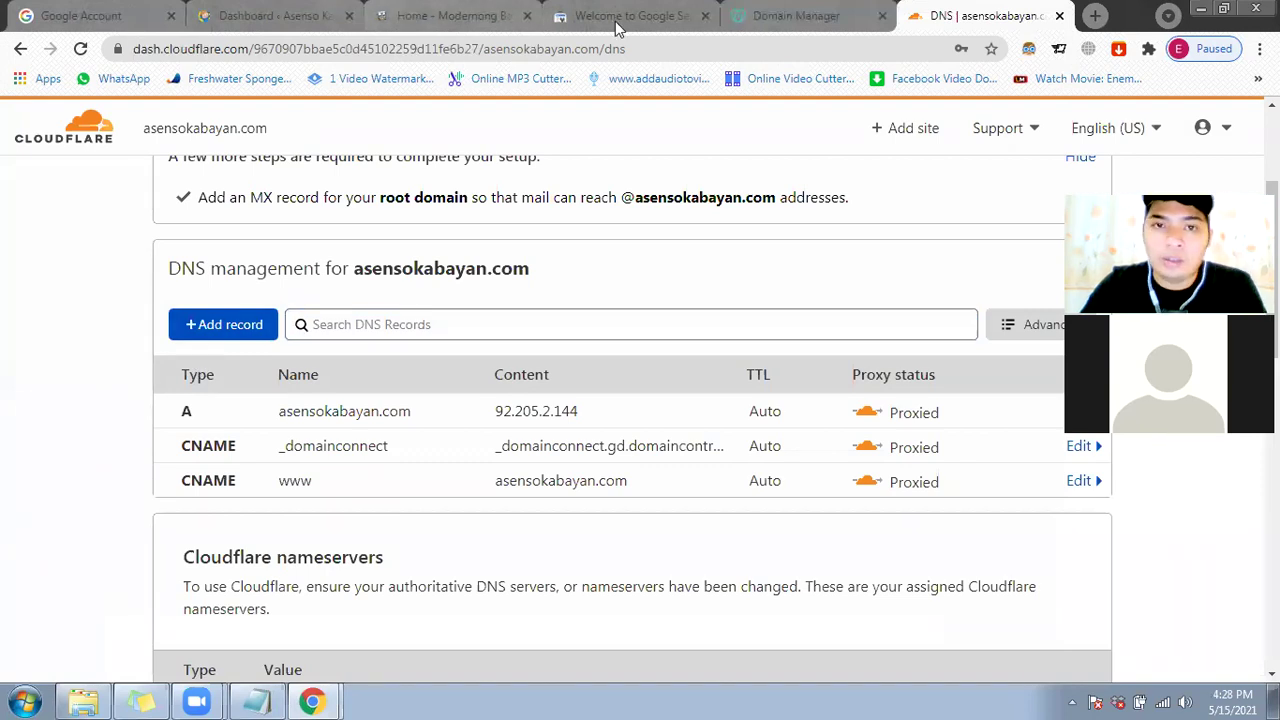
# Step: Start a new TXT record for asensokabayan.com in Cloudflare's DNS management and set its name to @
pyautogui.hotkey('ctrl', '4')
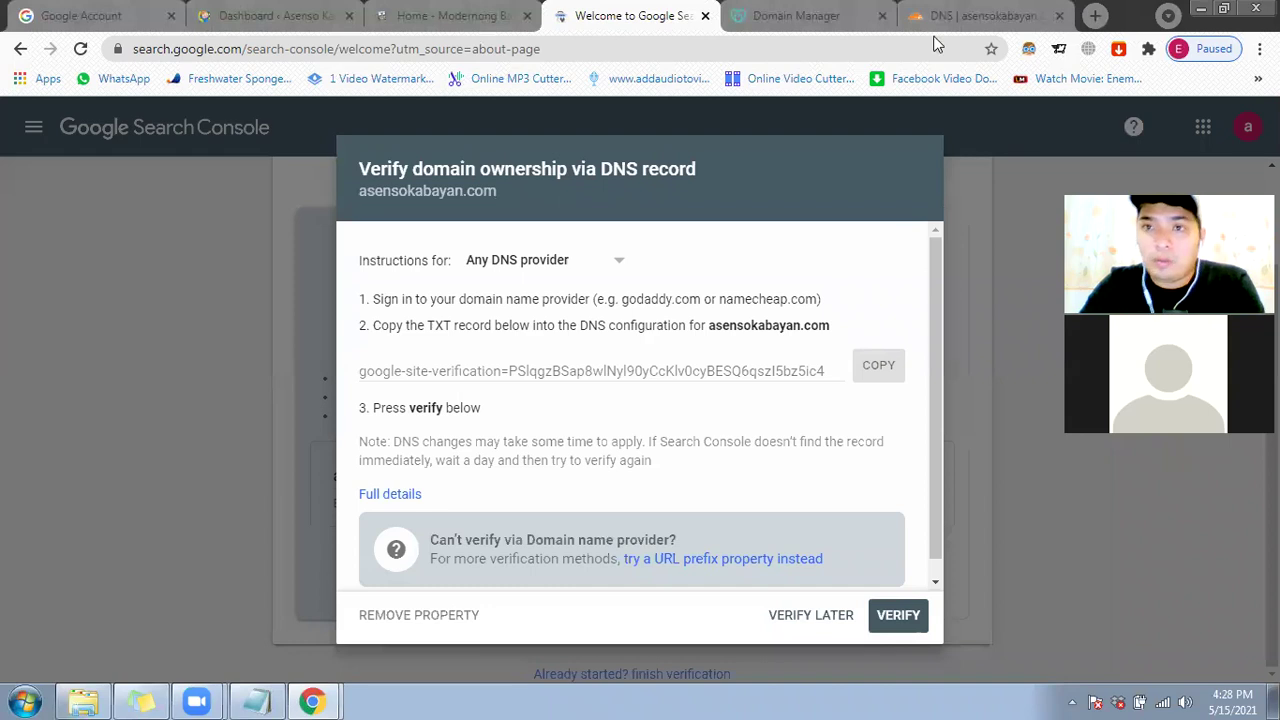
pyautogui.hotkey('ctrl', 'Tab')
pyautogui.hotkey('ctrl', 'Tab')
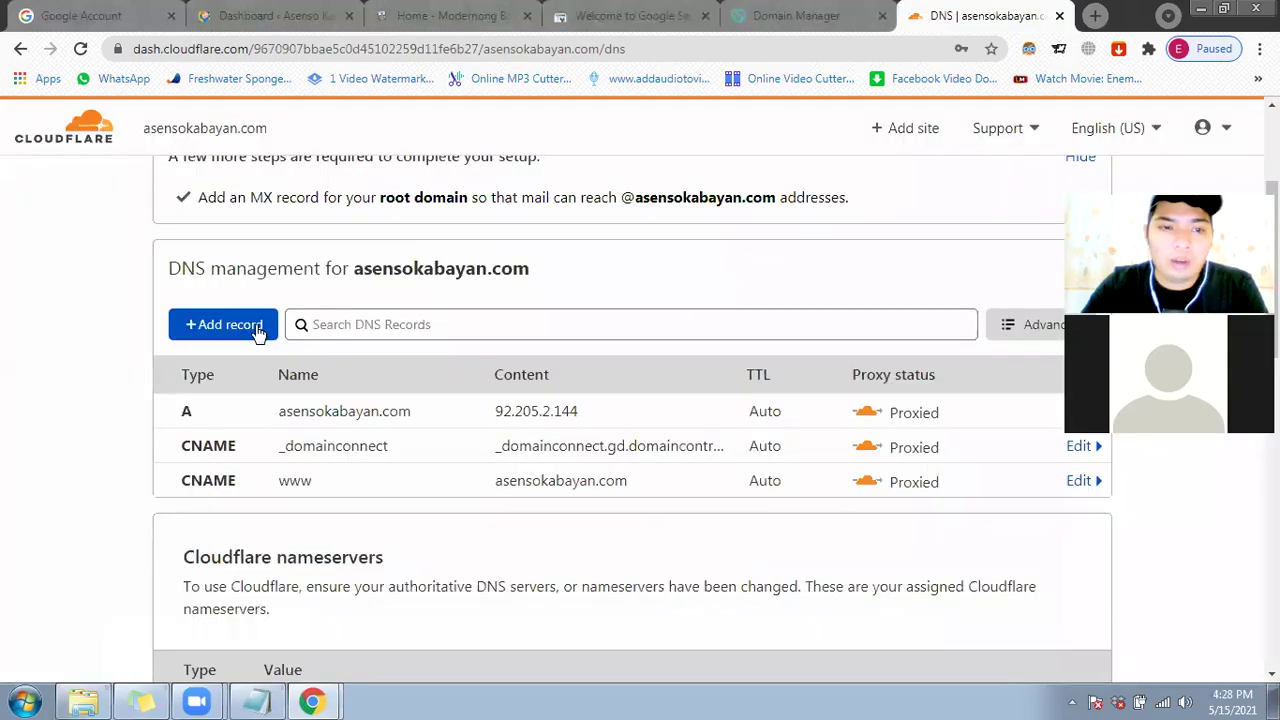
pyautogui.click(258, 330)
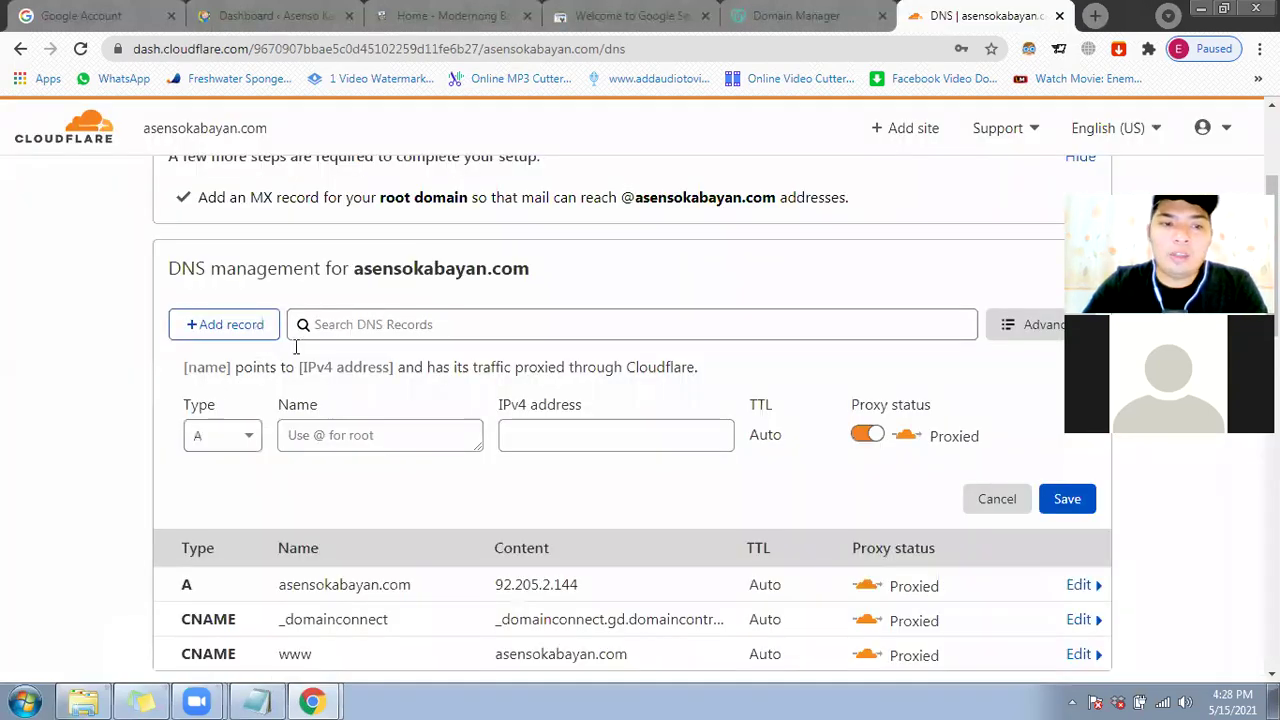
pyautogui.scroll(-1, 296, 347)
pyautogui.click(238, 345)
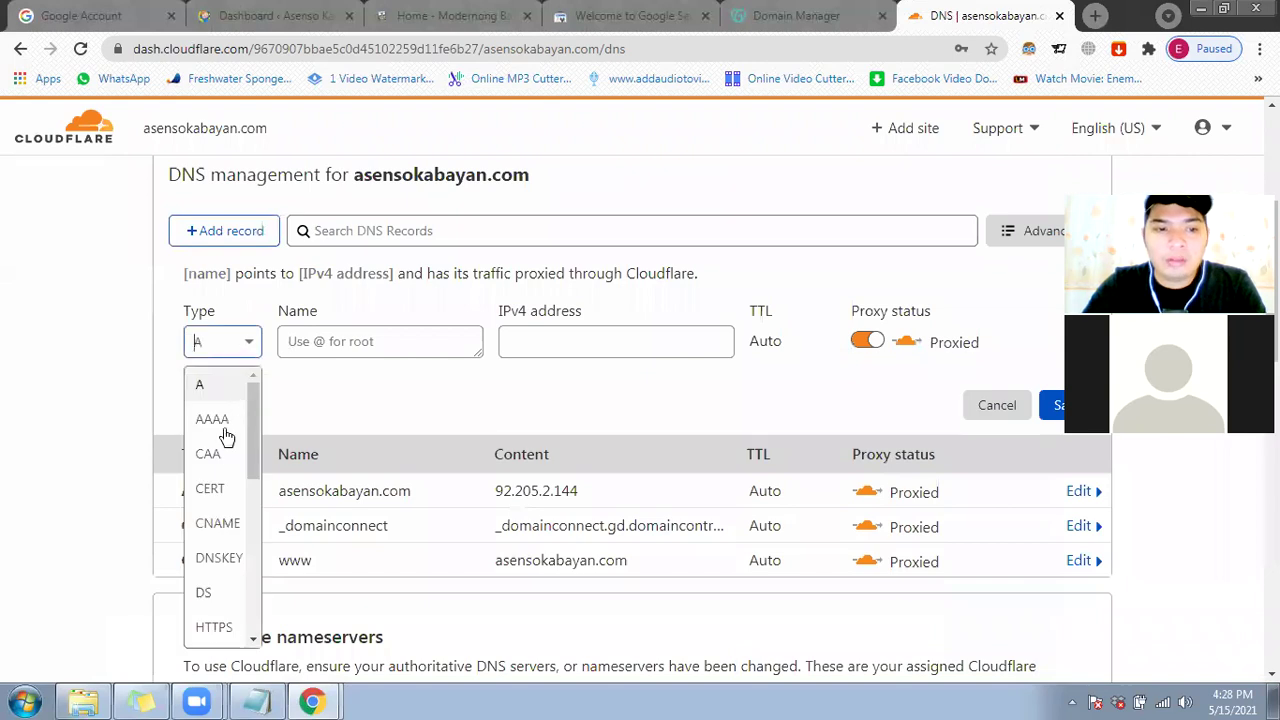
pyautogui.scroll(-1, 224, 470)
pyautogui.scroll(-2, 220, 495)
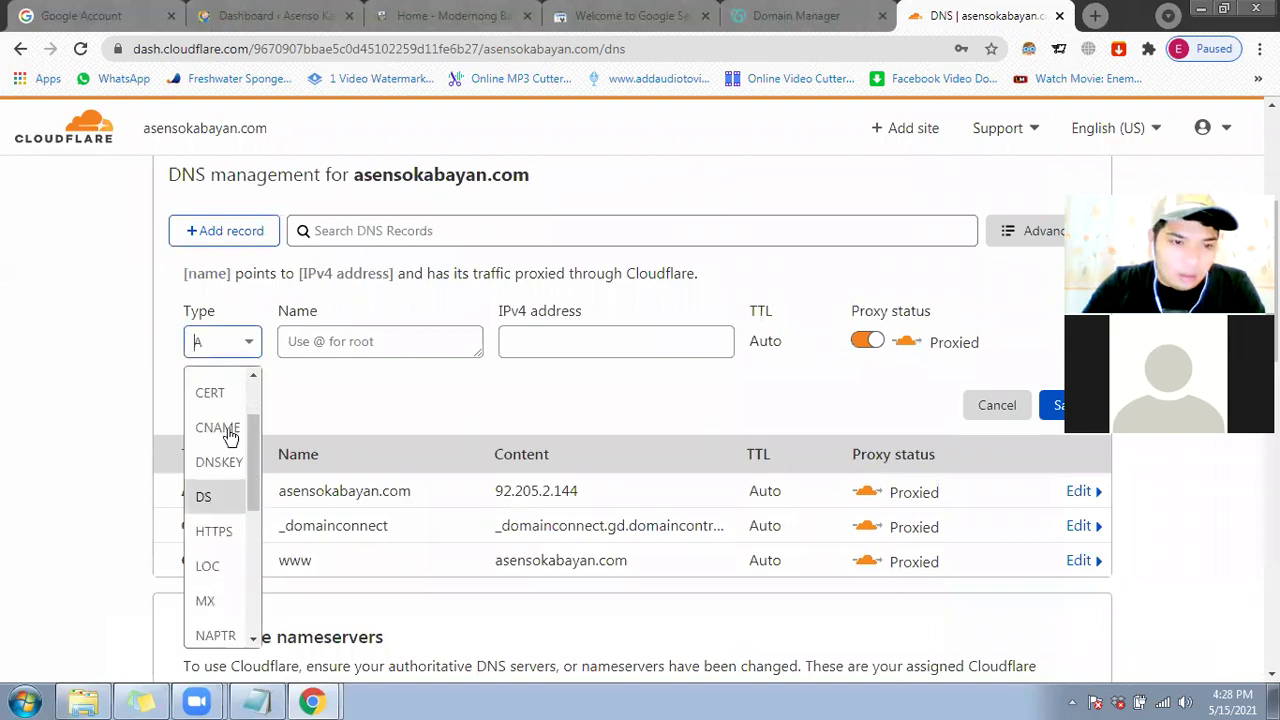
pyautogui.scroll(-2, 229, 432)
pyautogui.scroll(-3, 223, 486)
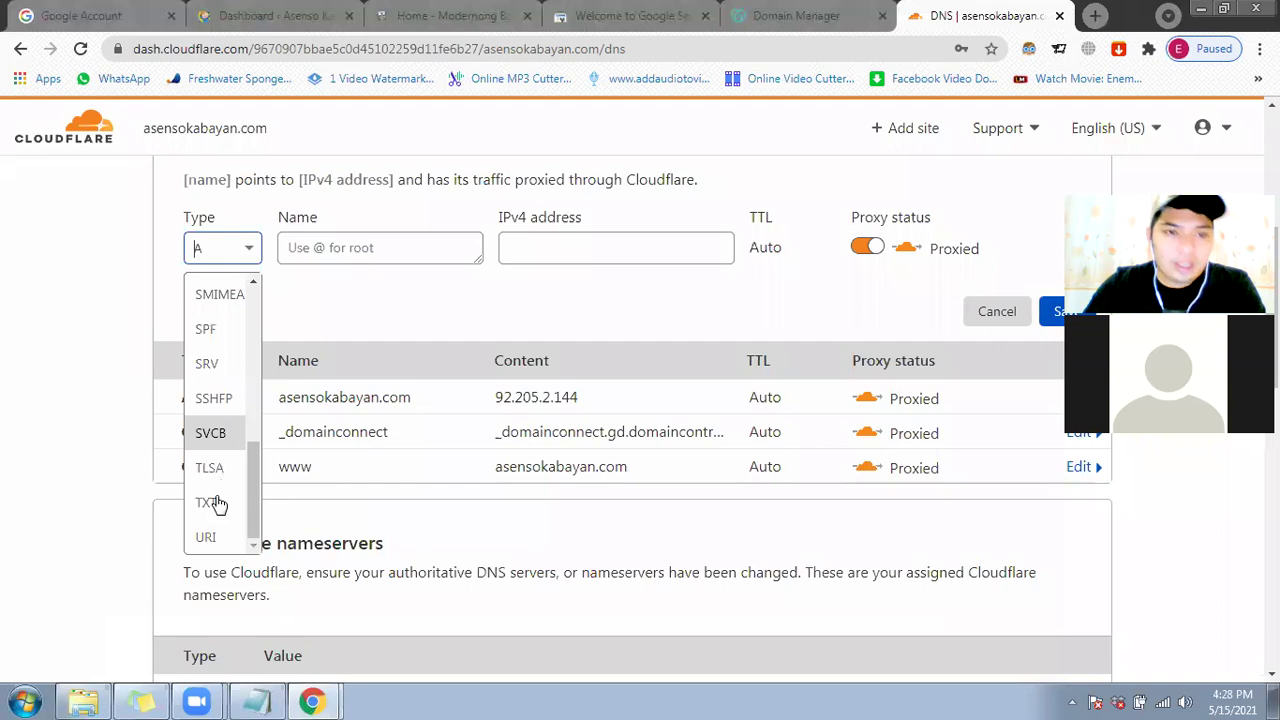
pyautogui.click(217, 503)
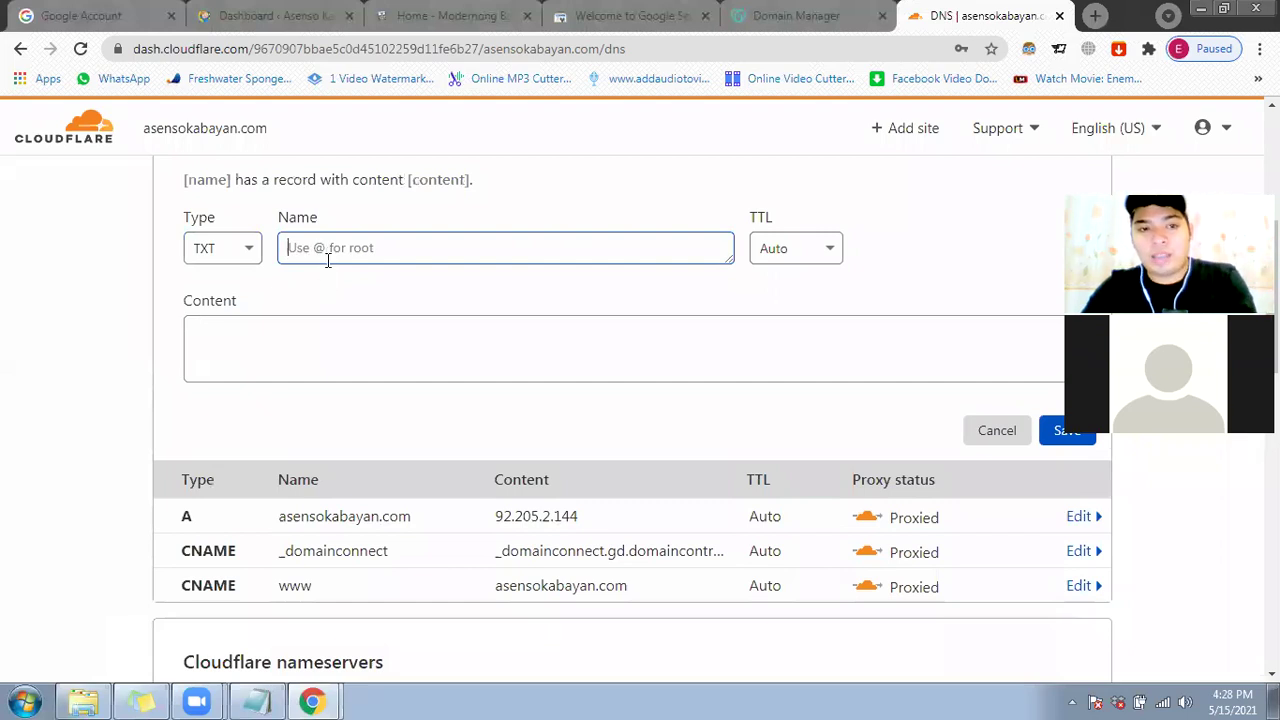
pyautogui.write('@')
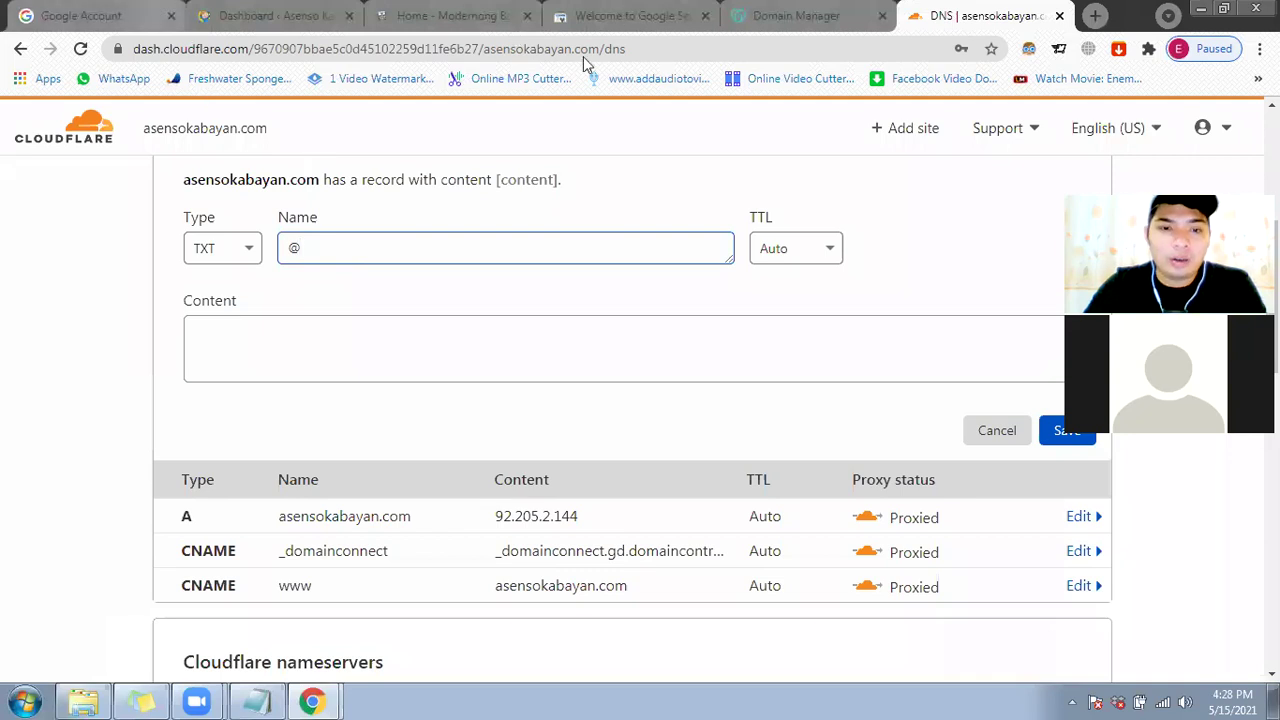
# Step: Copy the Google site verification token from Search Console into the Cloudflare TXT record's content and save the record
pyautogui.click(622, 16)
pyautogui.click(876, 368)
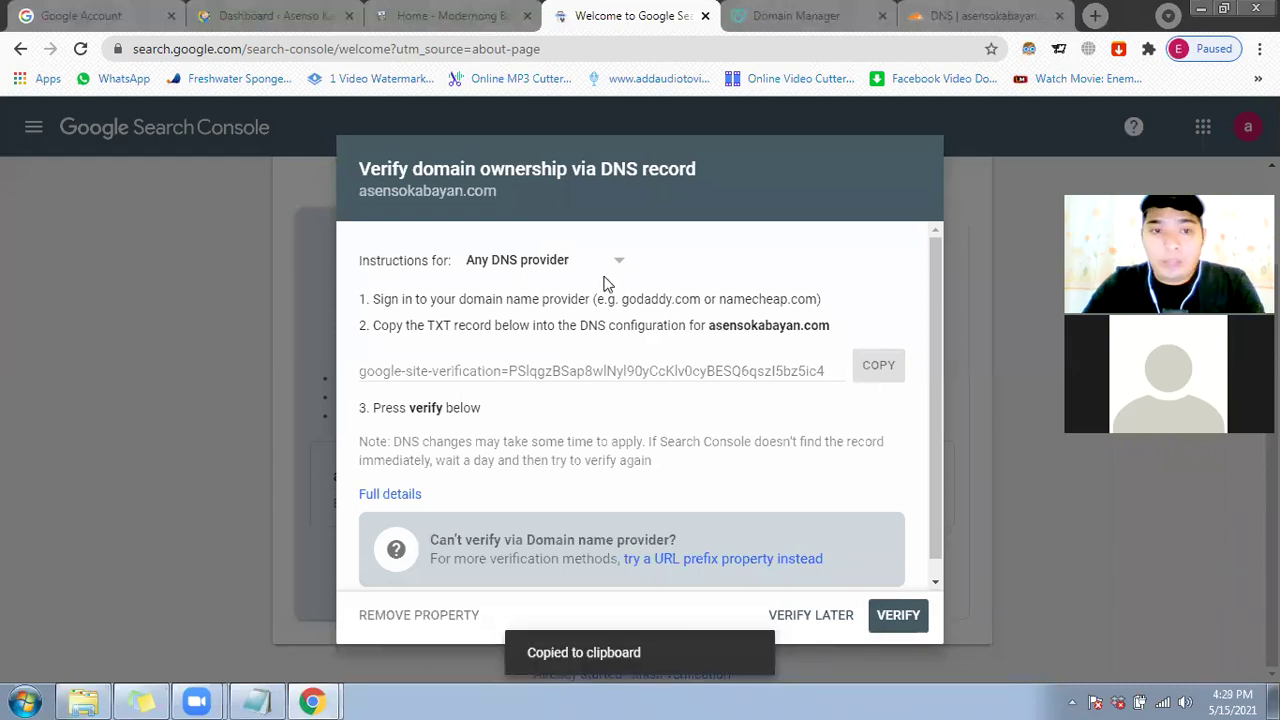
pyautogui.click(945, 20)
pyautogui.click(515, 343)
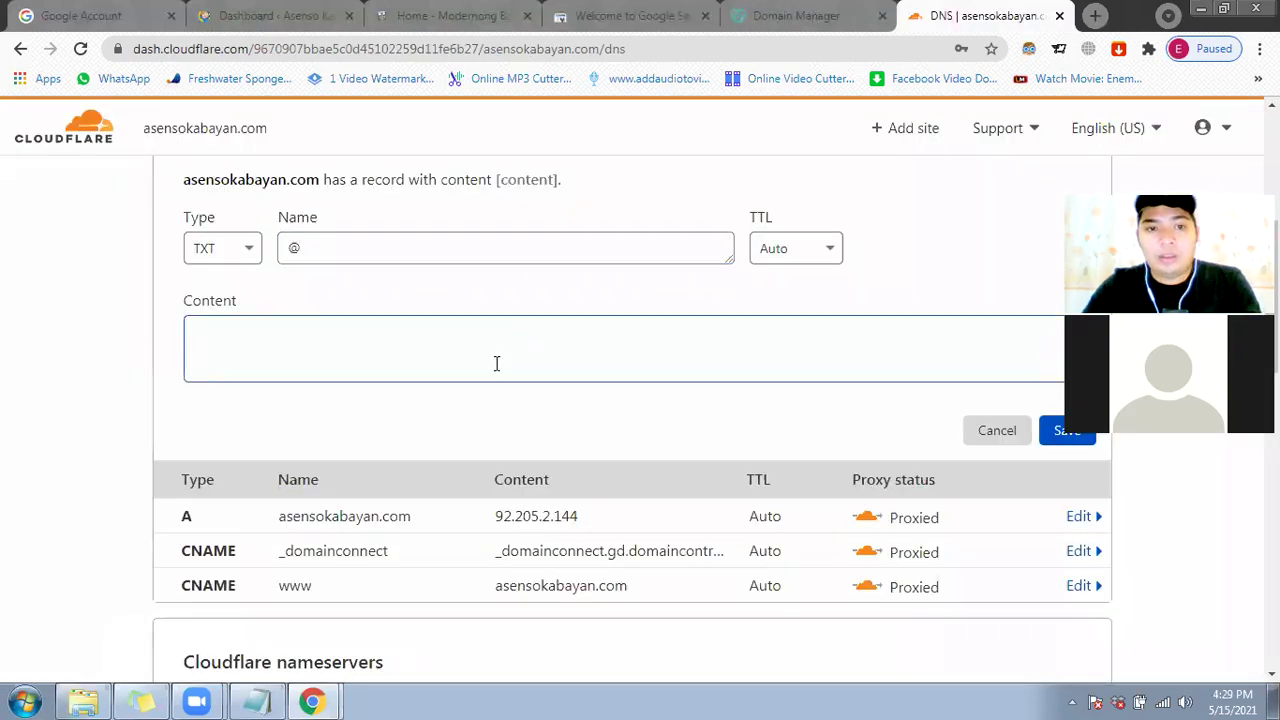
pyautogui.hotkey('ctrl', 'v')
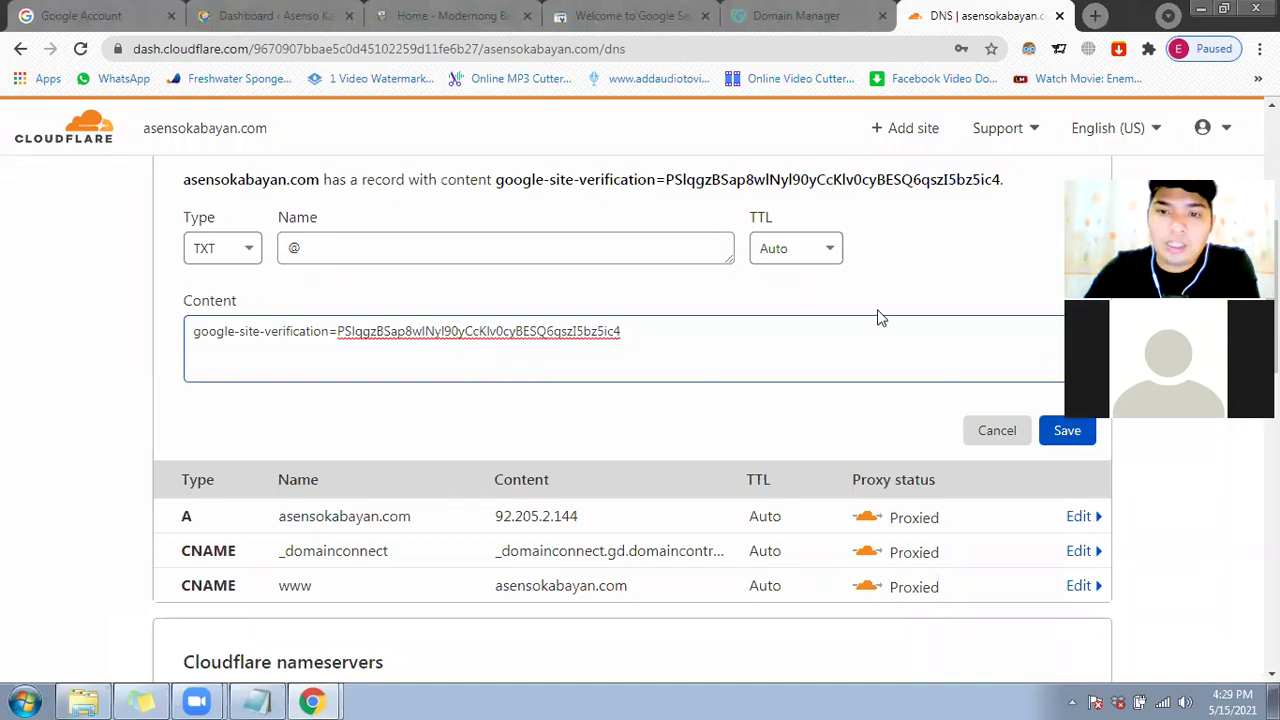
pyautogui.click(1066, 432)
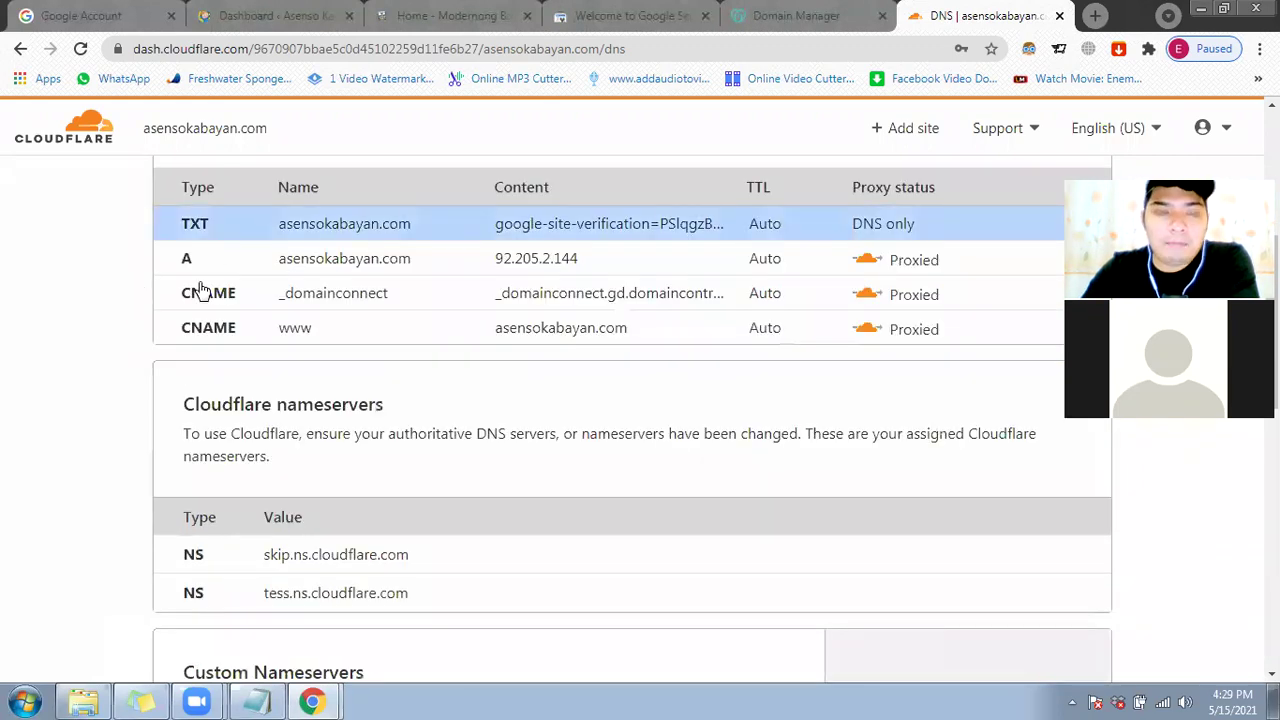
pyautogui.scroll(1, 190, 295)
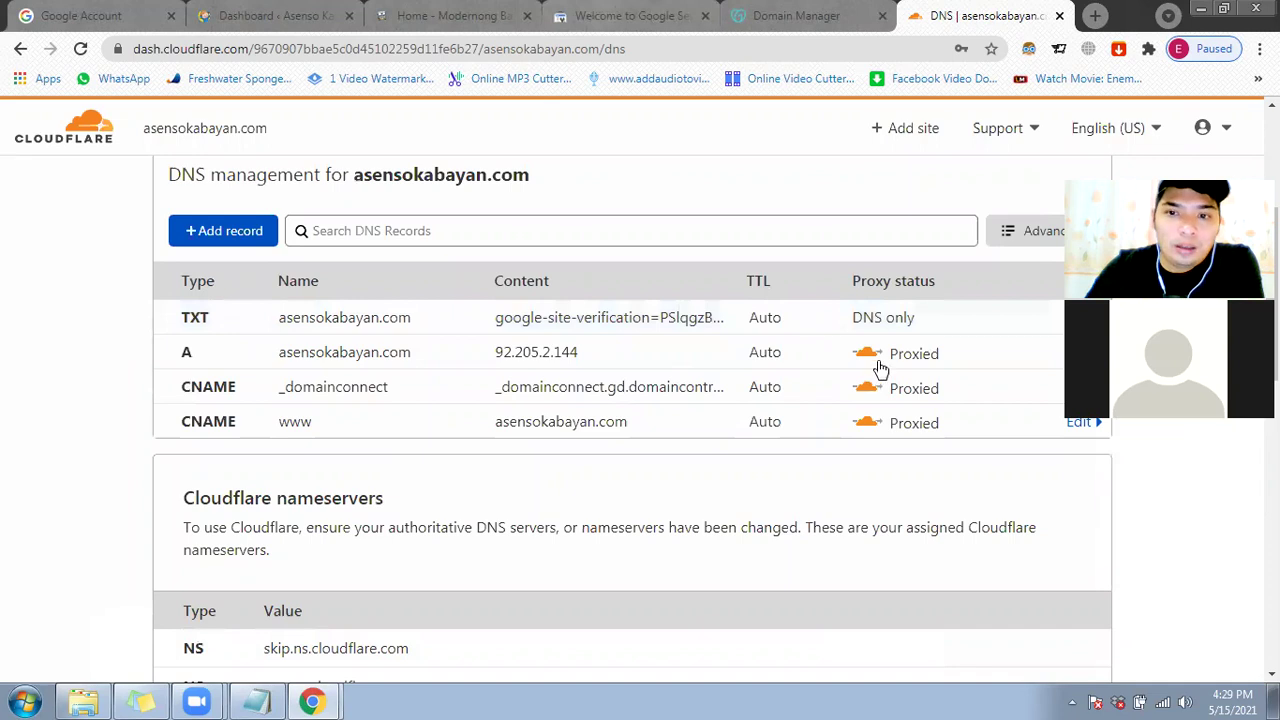
# Step: Return to Google Search Console, verify the ownership of asensokabayan.com via the DNS record and finish the verification
pyautogui.hotkey('ctrl', 'shift', 'Tab')
pyautogui.hotkey('ctrl', 'shift', 'Tab')
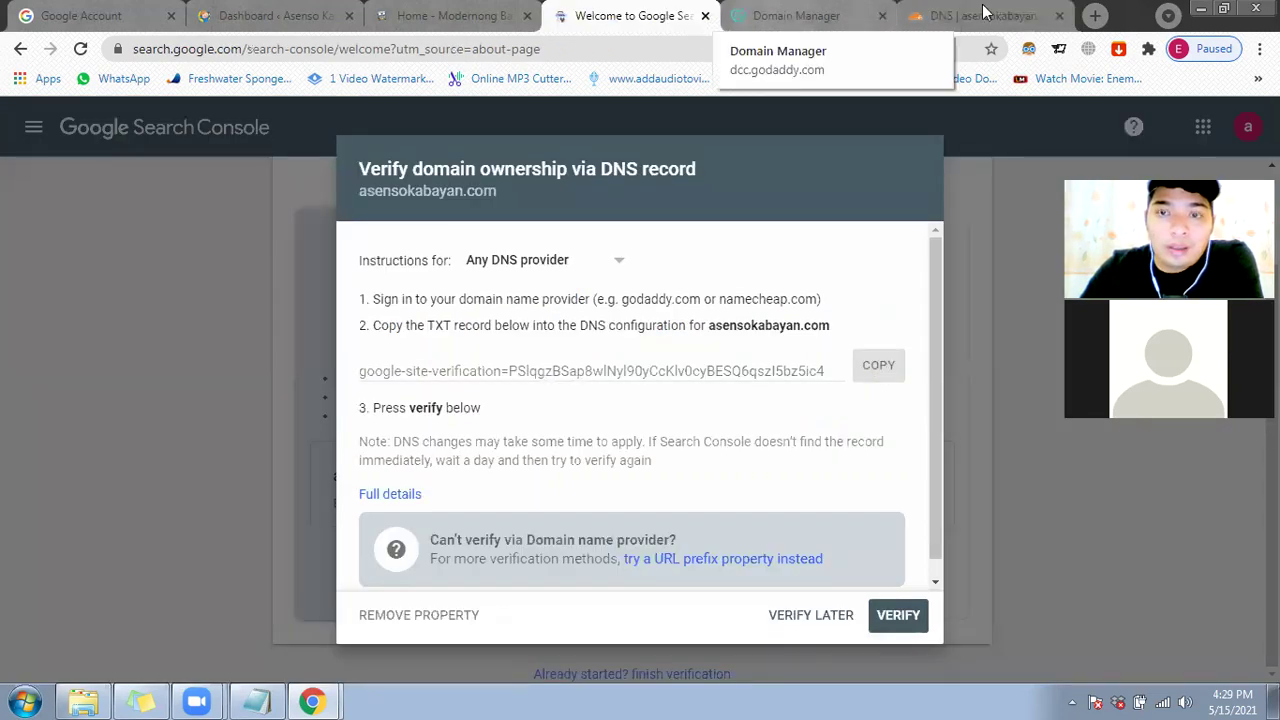
pyautogui.hotkey('ctrl', 'Tab')
pyautogui.hotkey('ctrl', 'Tab')
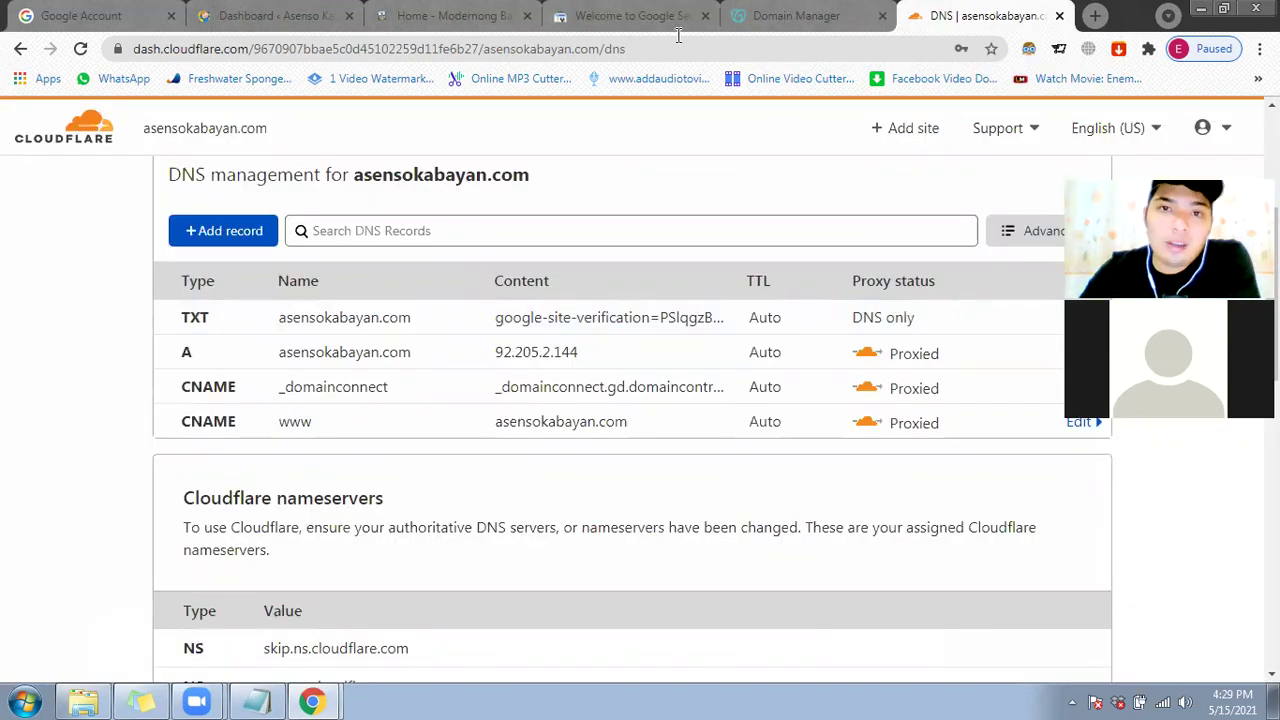
pyautogui.click(630, 16)
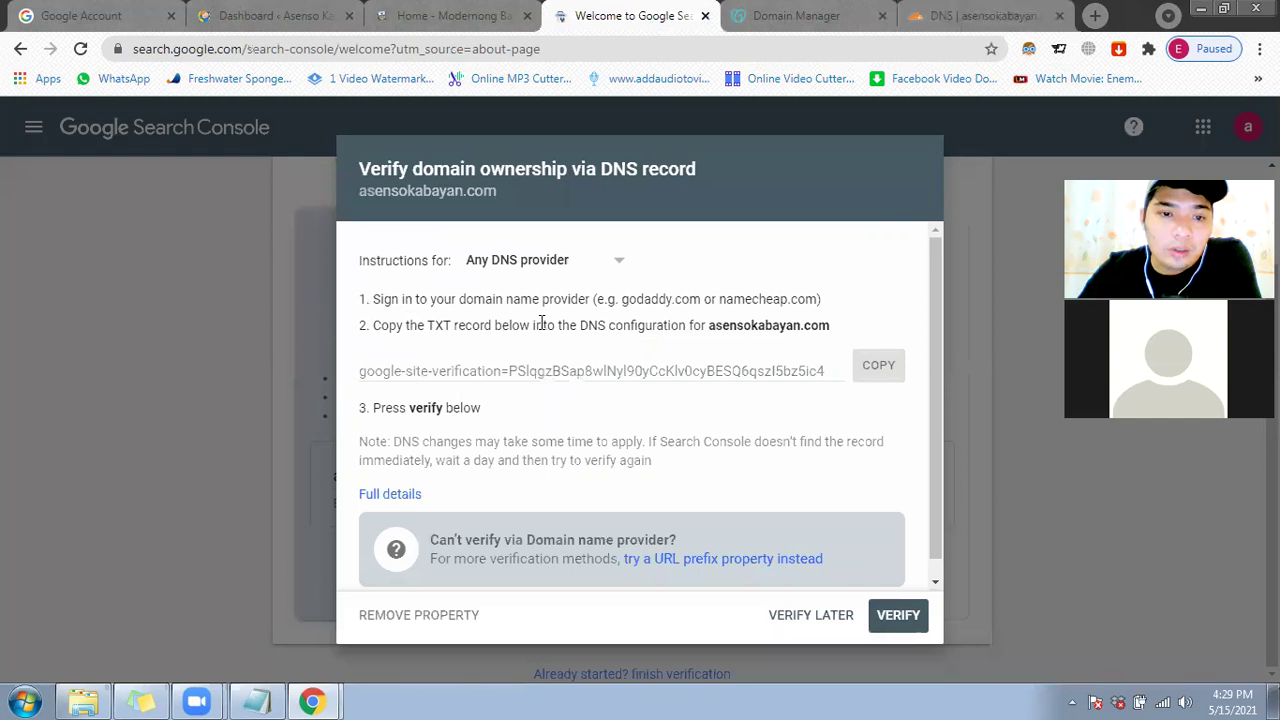
pyautogui.scroll(-1, 571, 356)
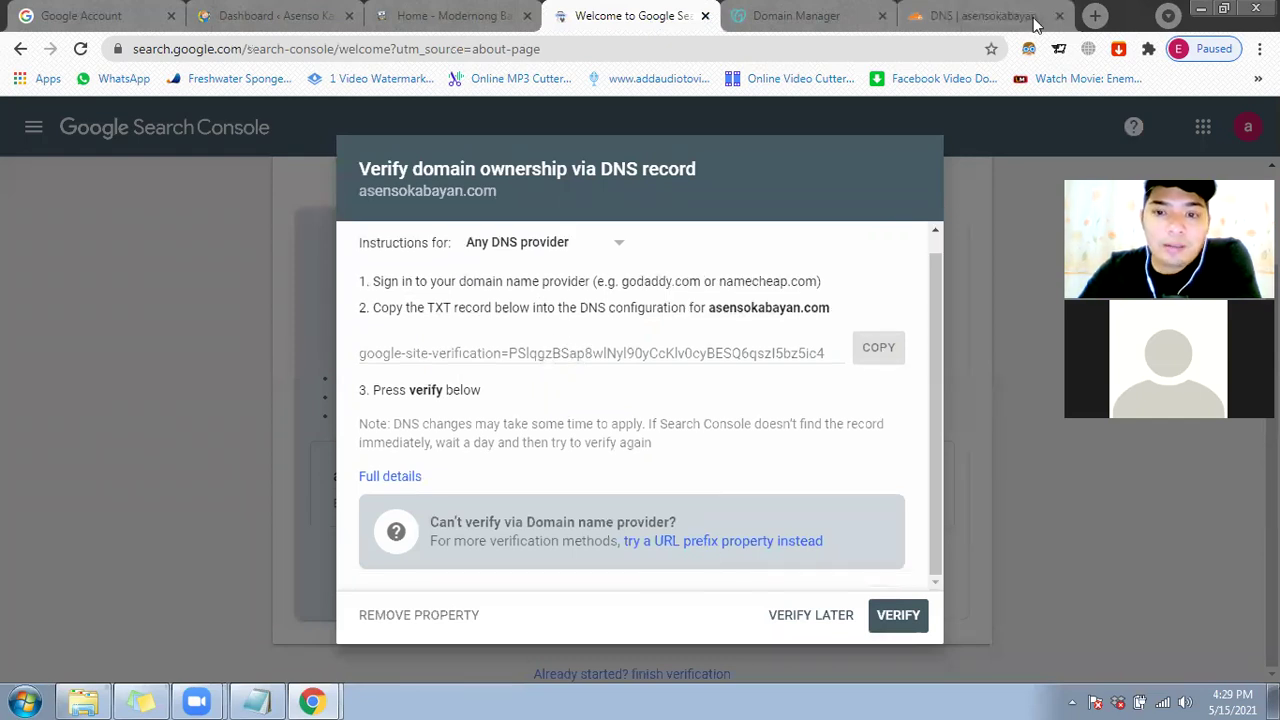
pyautogui.click(900, 618)
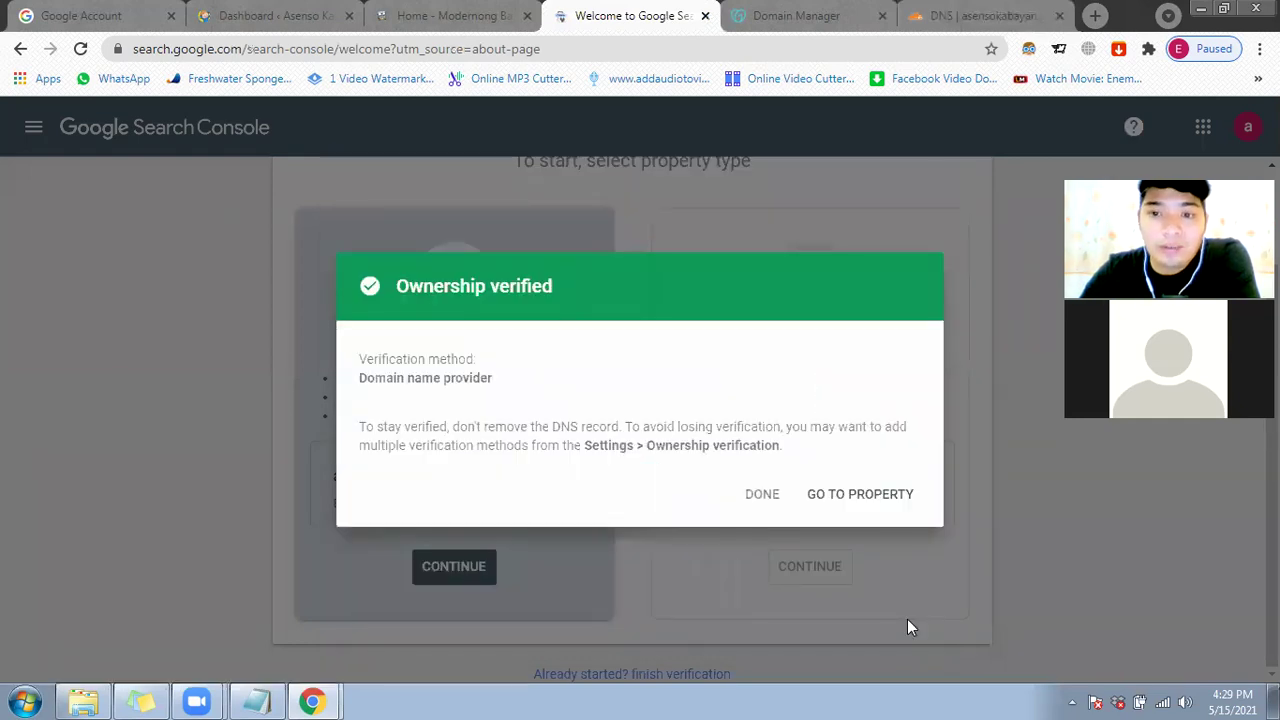
pyautogui.click(762, 496)
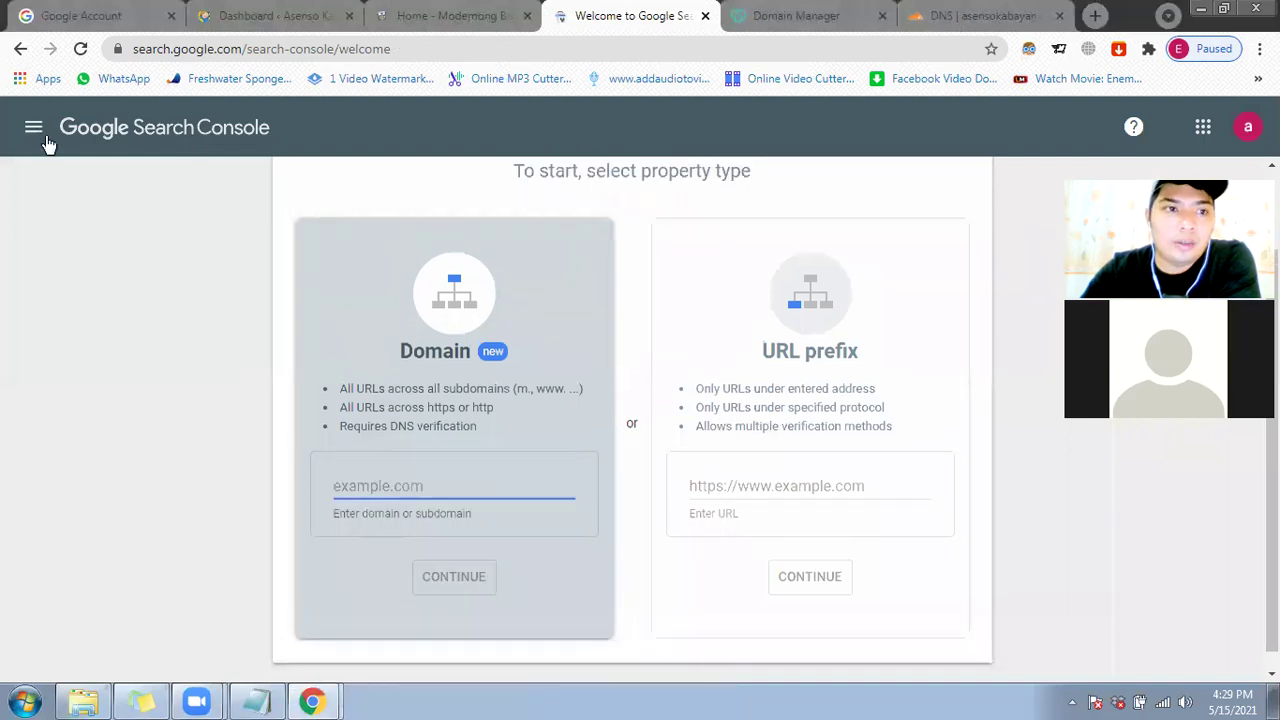
# Step: Open the asensokabayan.com domain property in Search Console and dismiss its welcome and Overview introductions
pyautogui.scroll(2, 60, 150)
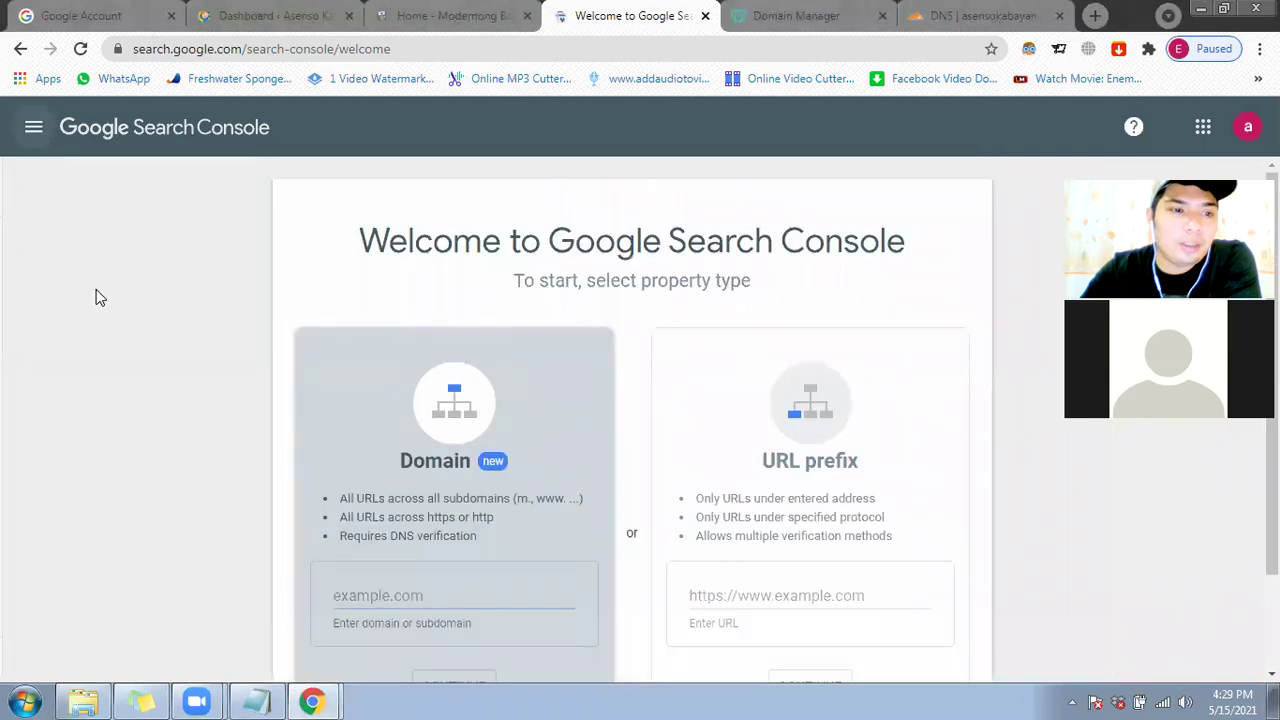
pyautogui.click(190, 188)
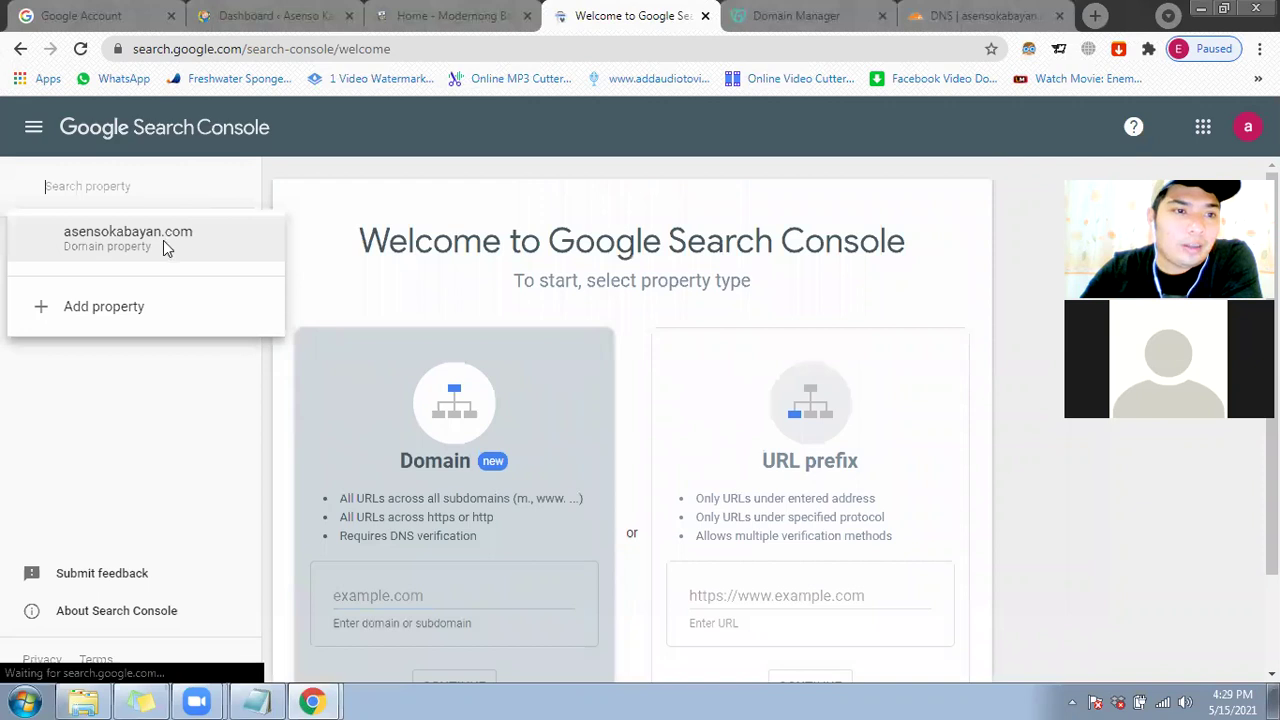
pyautogui.click(163, 240)
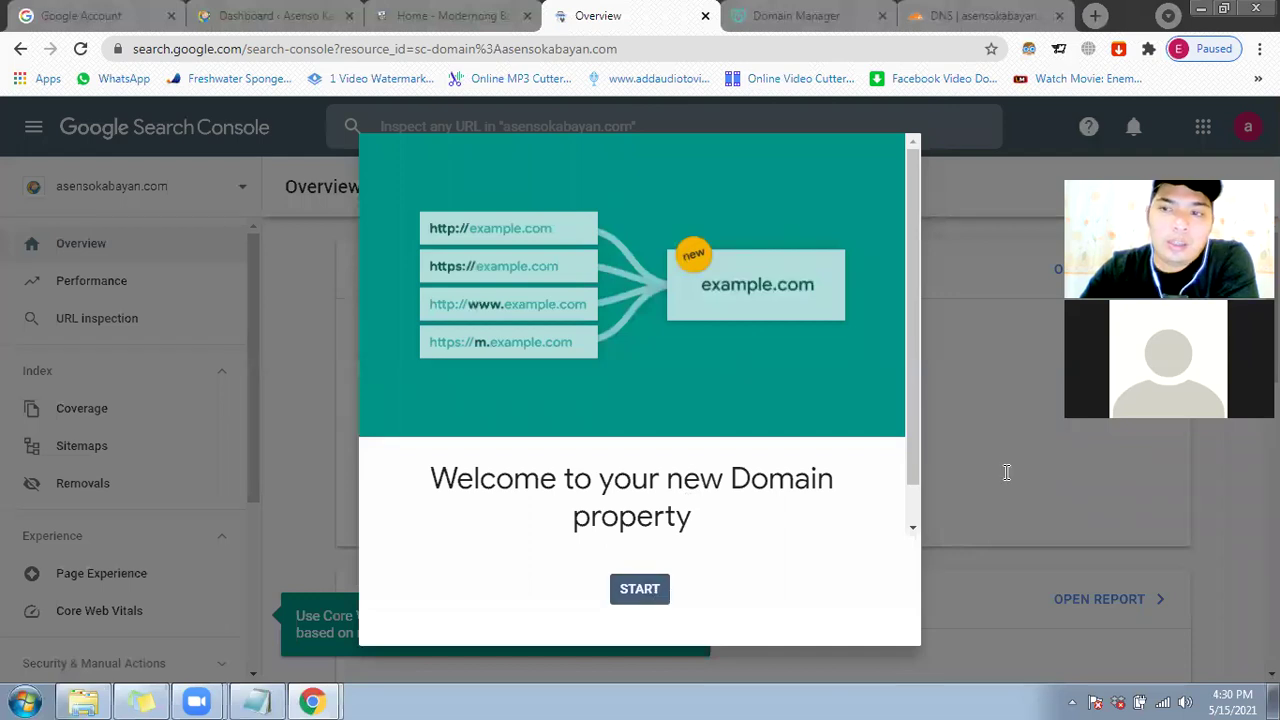
pyautogui.click(1007, 472)
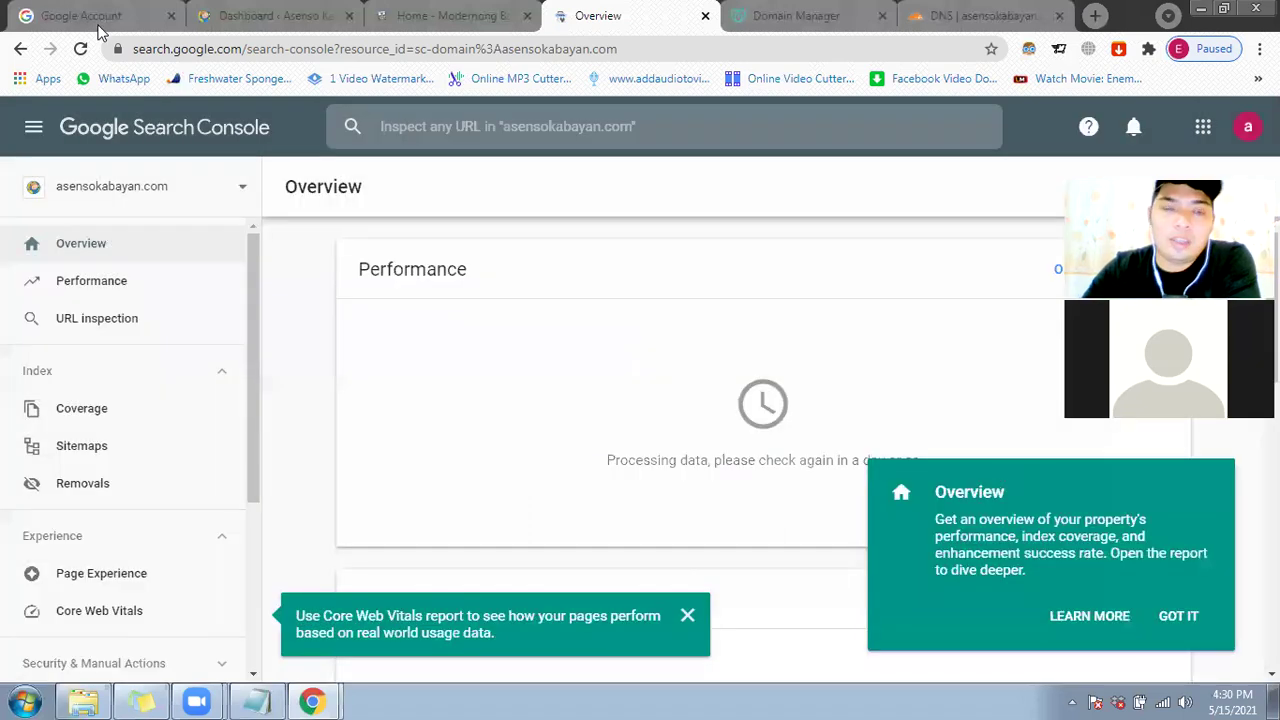
pyautogui.click(1180, 617)
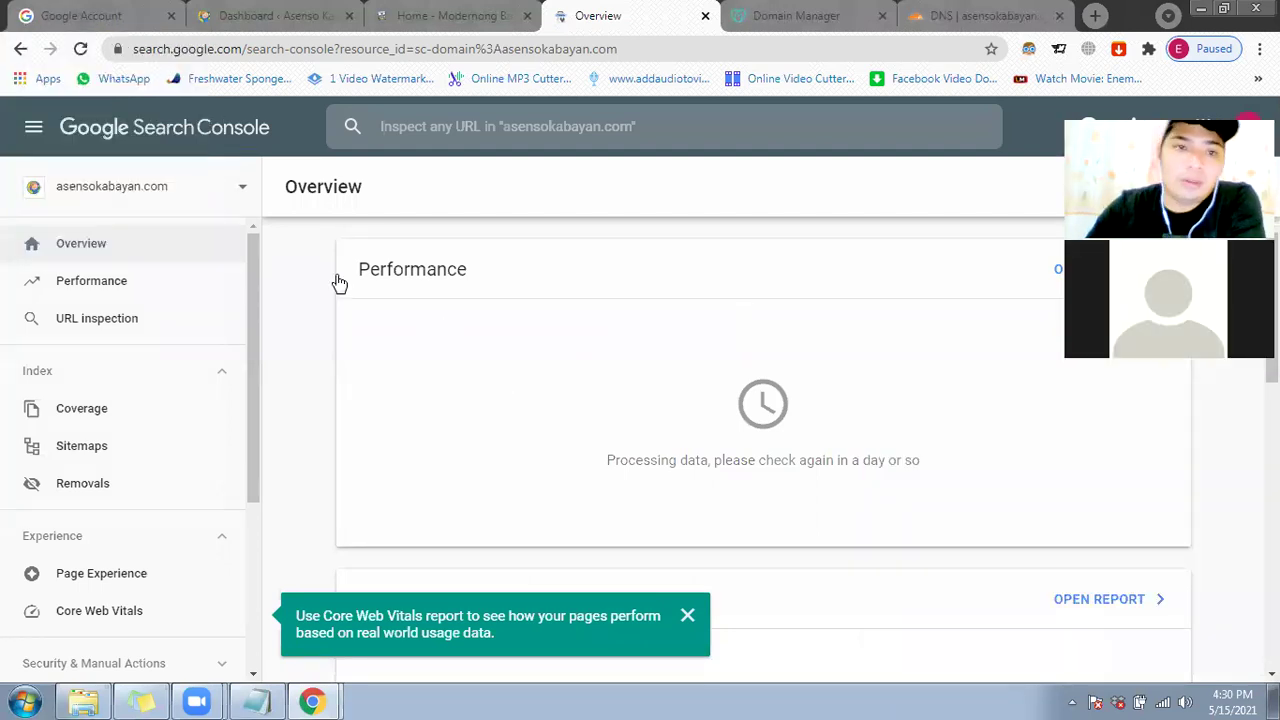
# Step: Look through the Performance, URL inspection, Sitemaps and Removals sections of the asensokabayan.com property
pyautogui.click(150, 282)
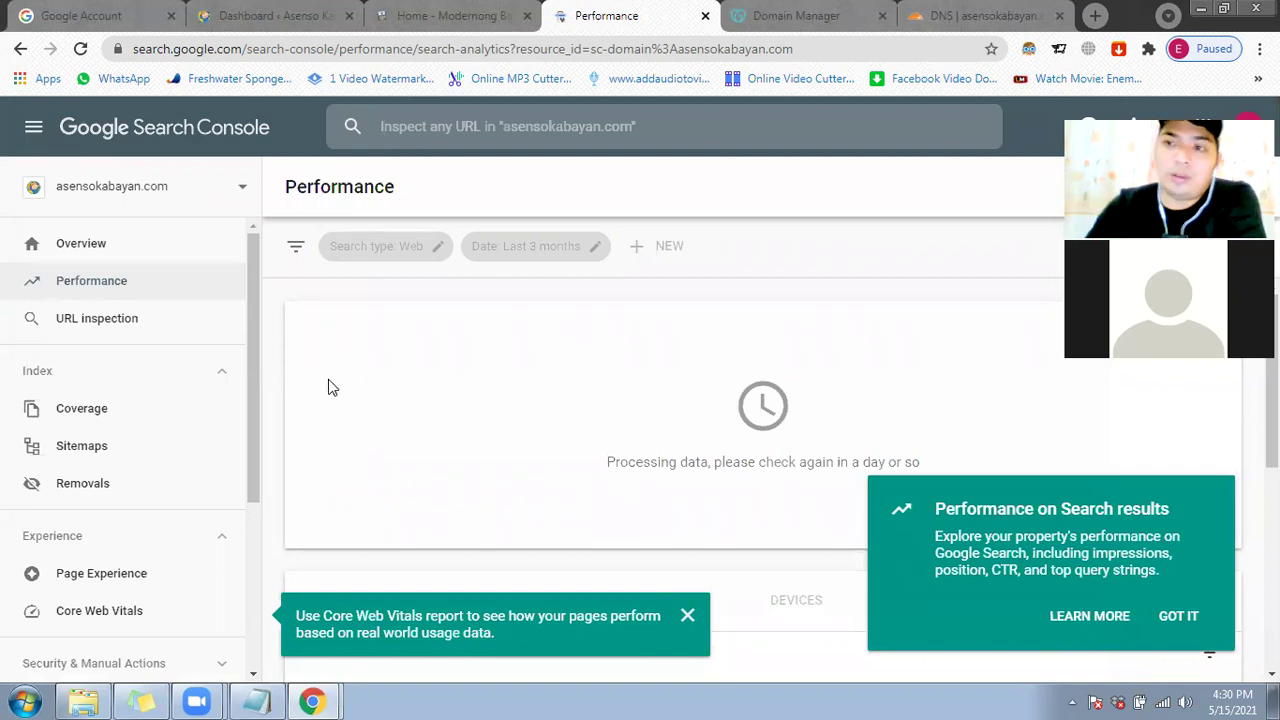
pyautogui.click(116, 320)
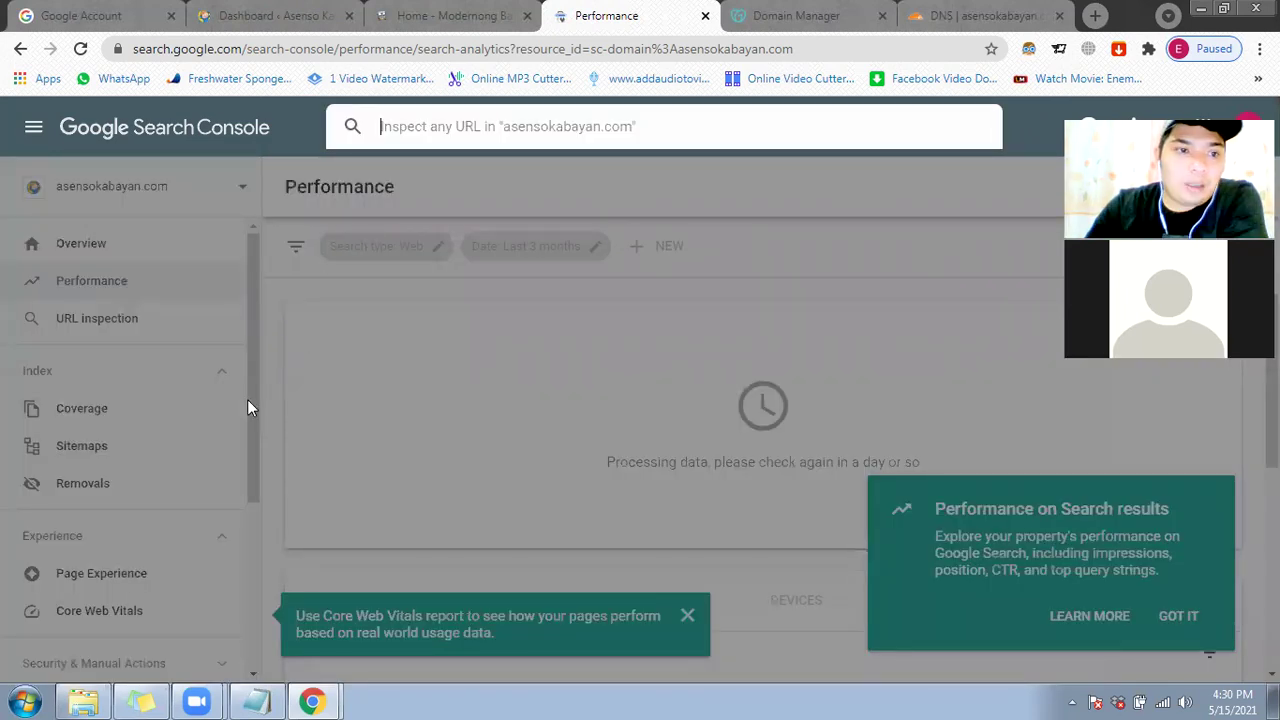
pyautogui.click(311, 335)
pyautogui.scroll(-1, 120, 351)
pyautogui.click(116, 350)
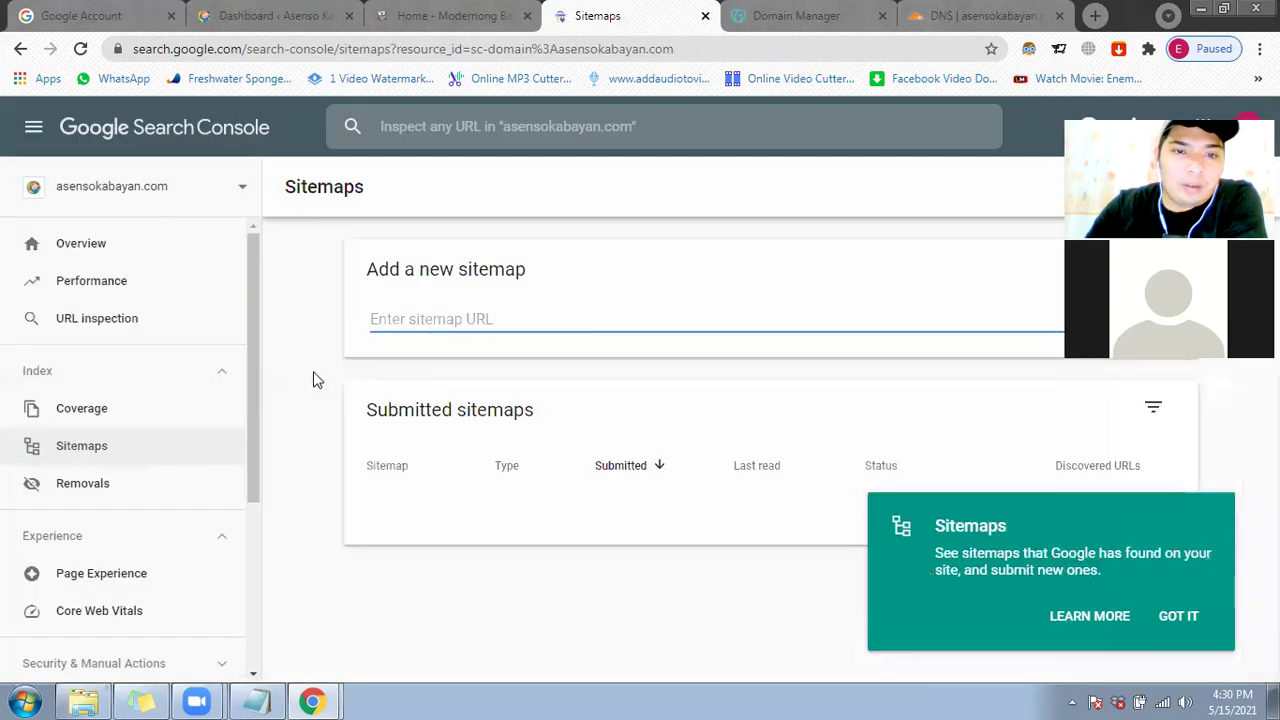
pyautogui.click(122, 483)
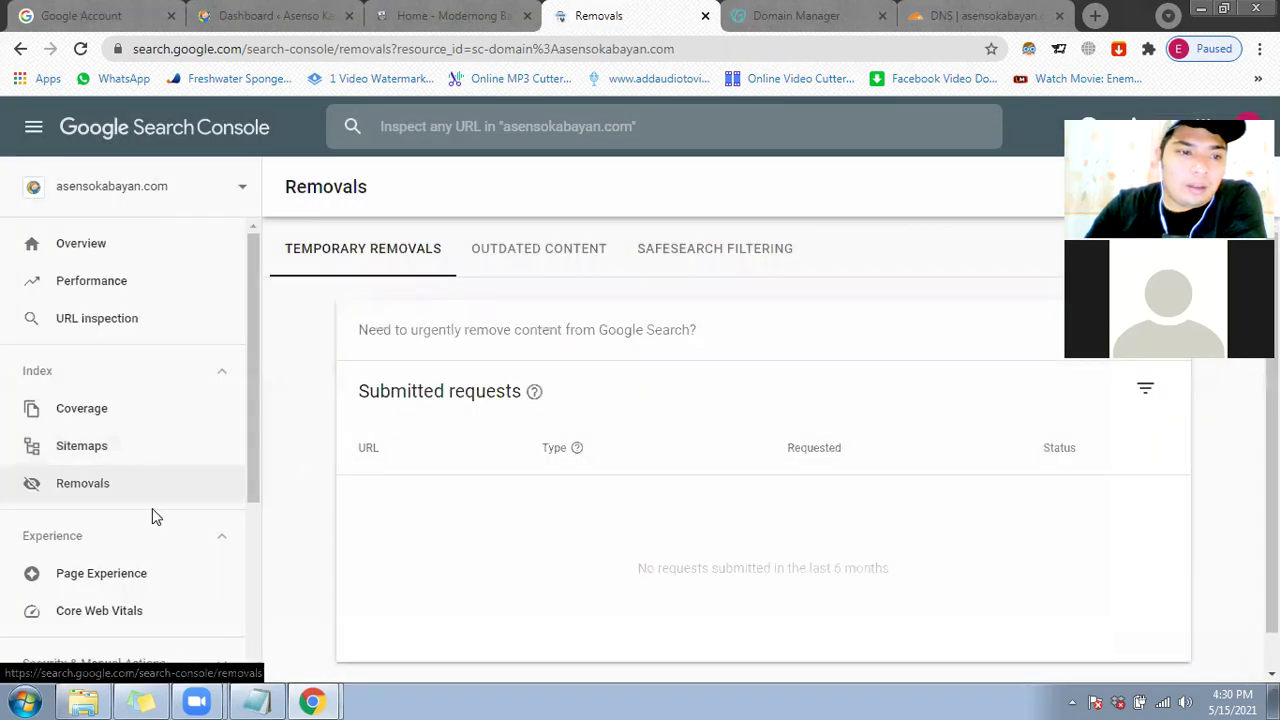
# Step: View the Links and Core Web Vitals reports, dismiss the Core Web Vitals introduction and check the remaining report sections
pyautogui.scroll(-2, 152, 515)
pyautogui.scroll(-1, 122, 484)
pyautogui.click(122, 484)
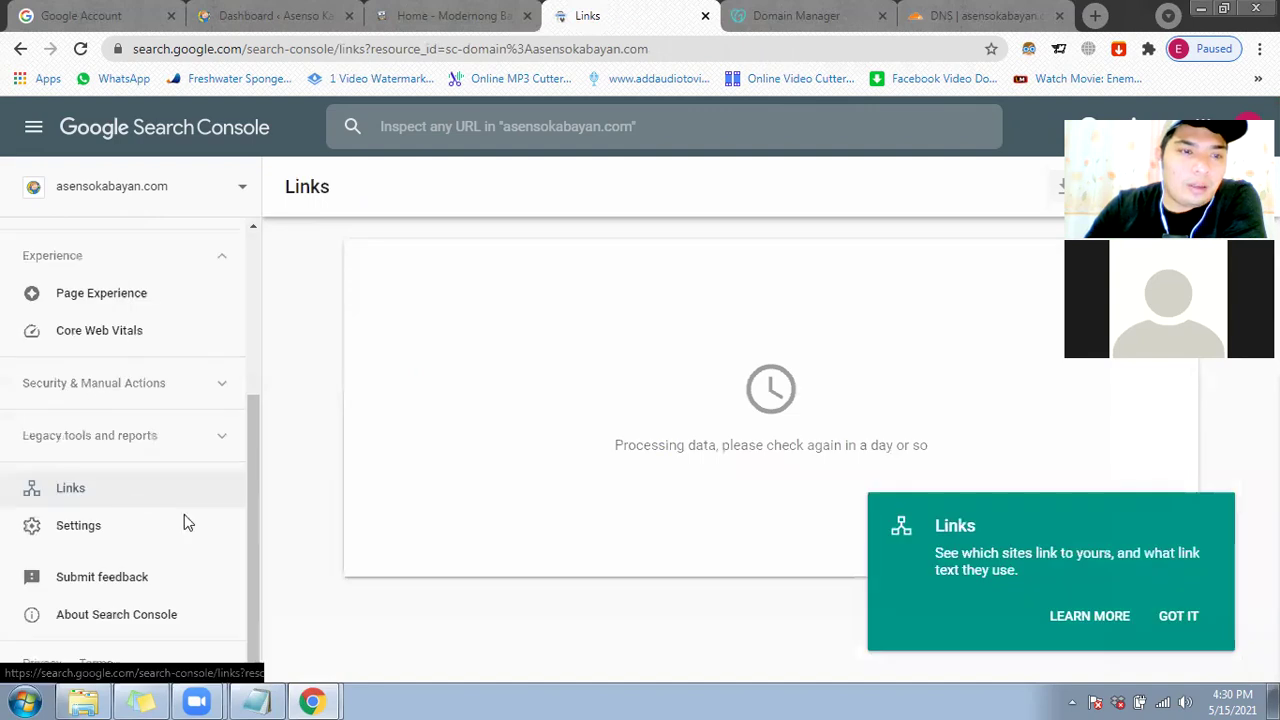
pyautogui.click(99, 330)
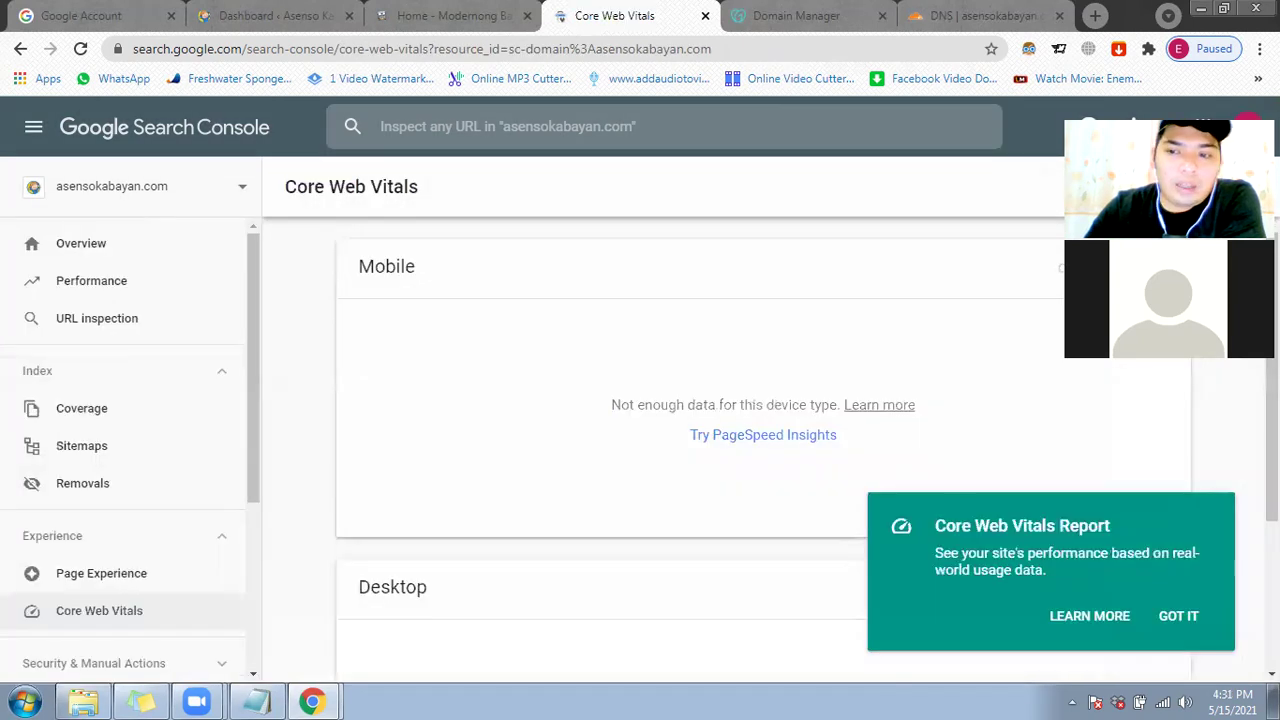
pyautogui.click(1188, 626)
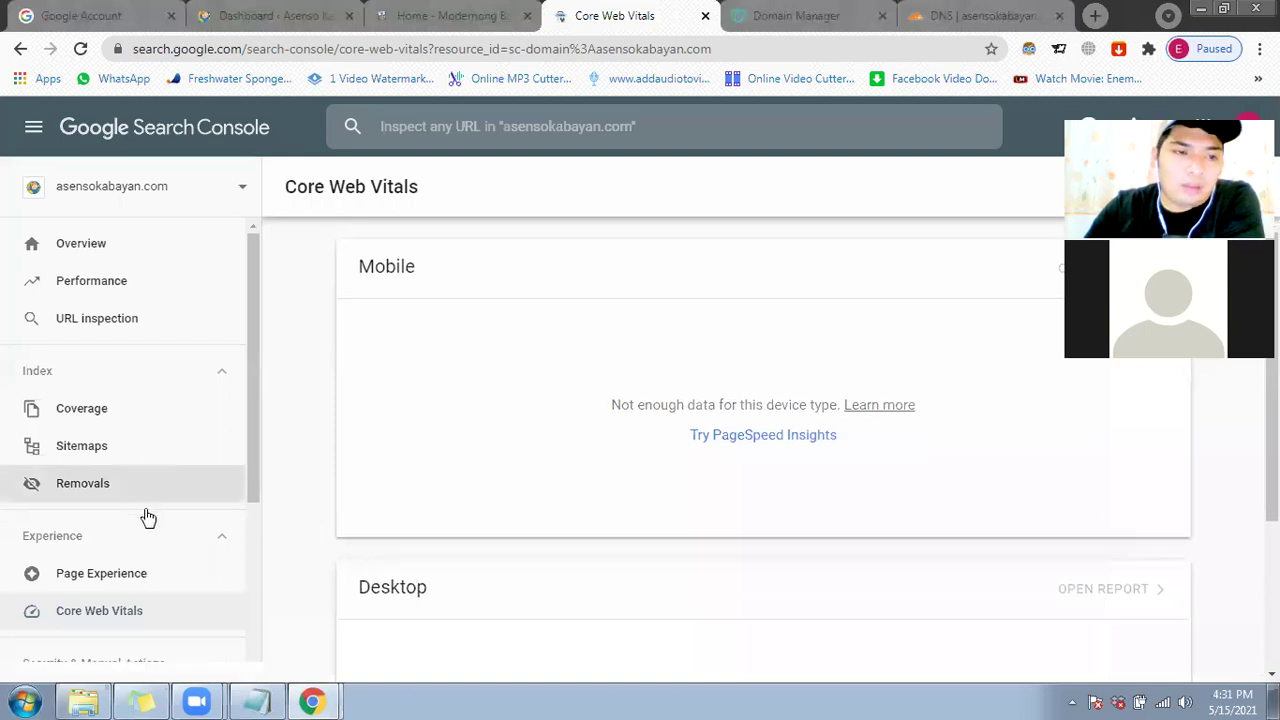
pyautogui.scroll(-3, 147, 517)
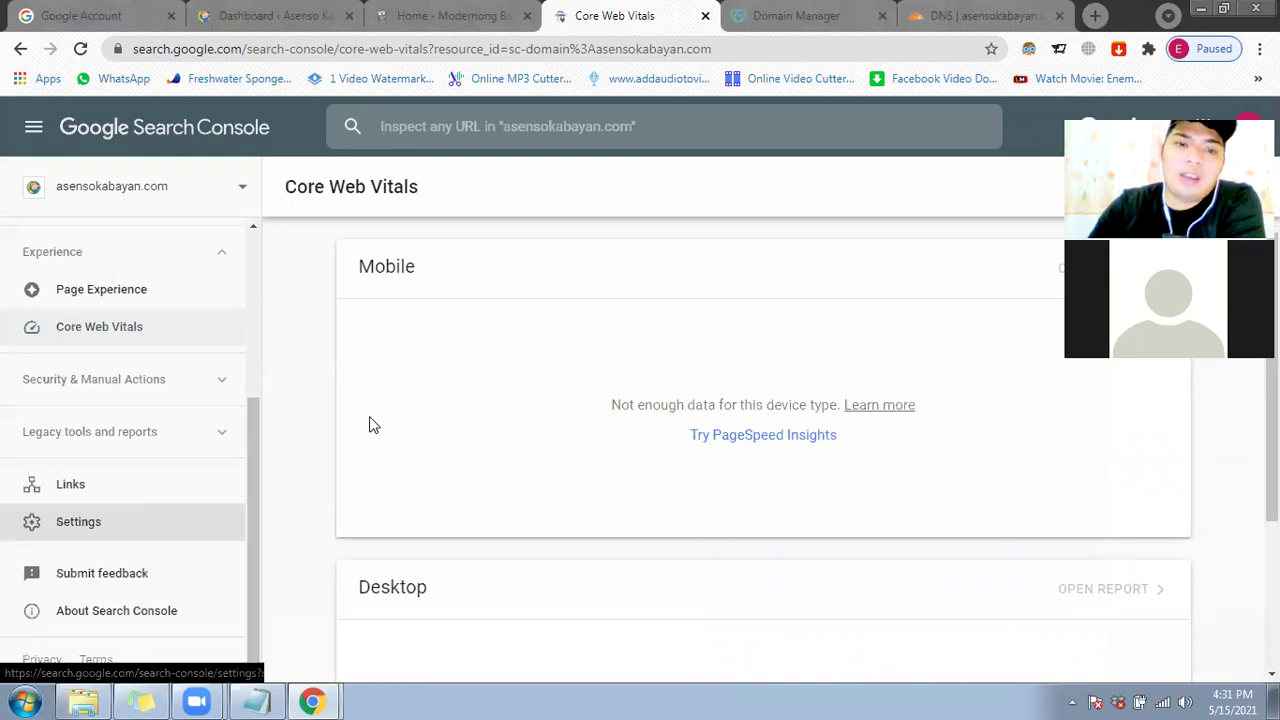
# Step: Glance at the WordPress dashboard, close the Google Account page and return to Search Console's Core Web Vitals report
pyautogui.click(280, 12)
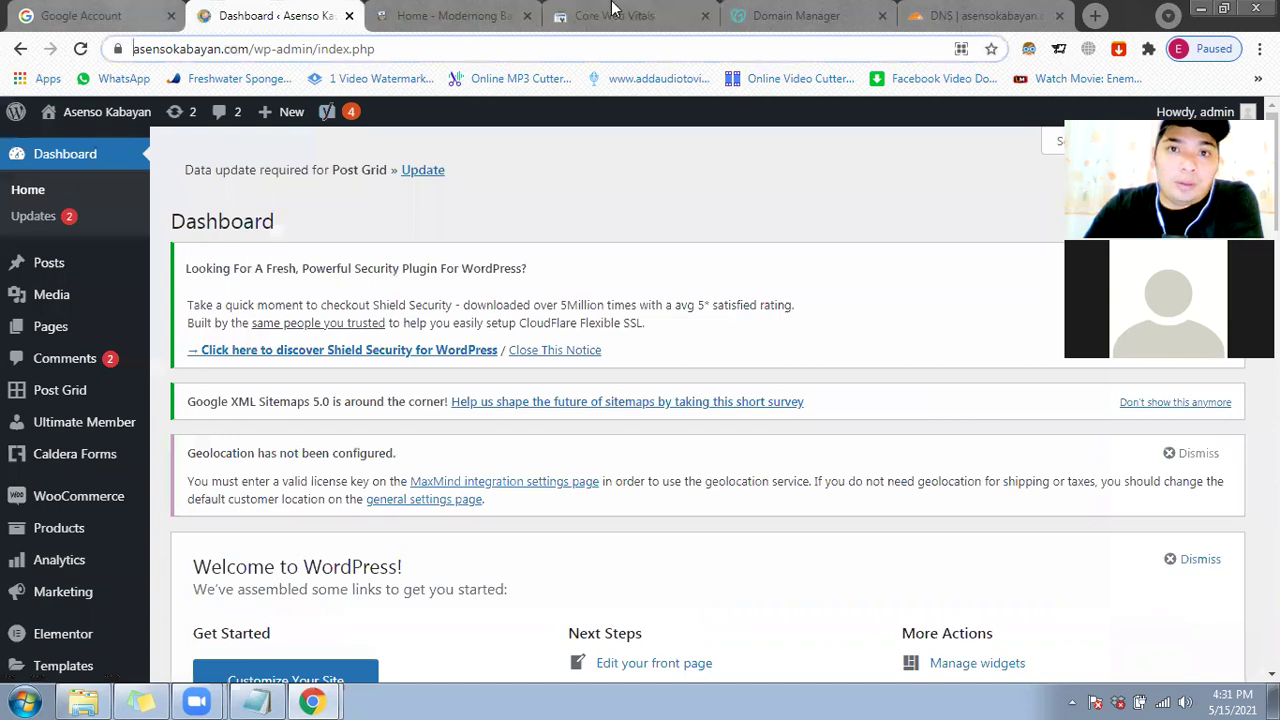
pyautogui.click(171, 15)
pyautogui.hotkey('ctrl', '3')
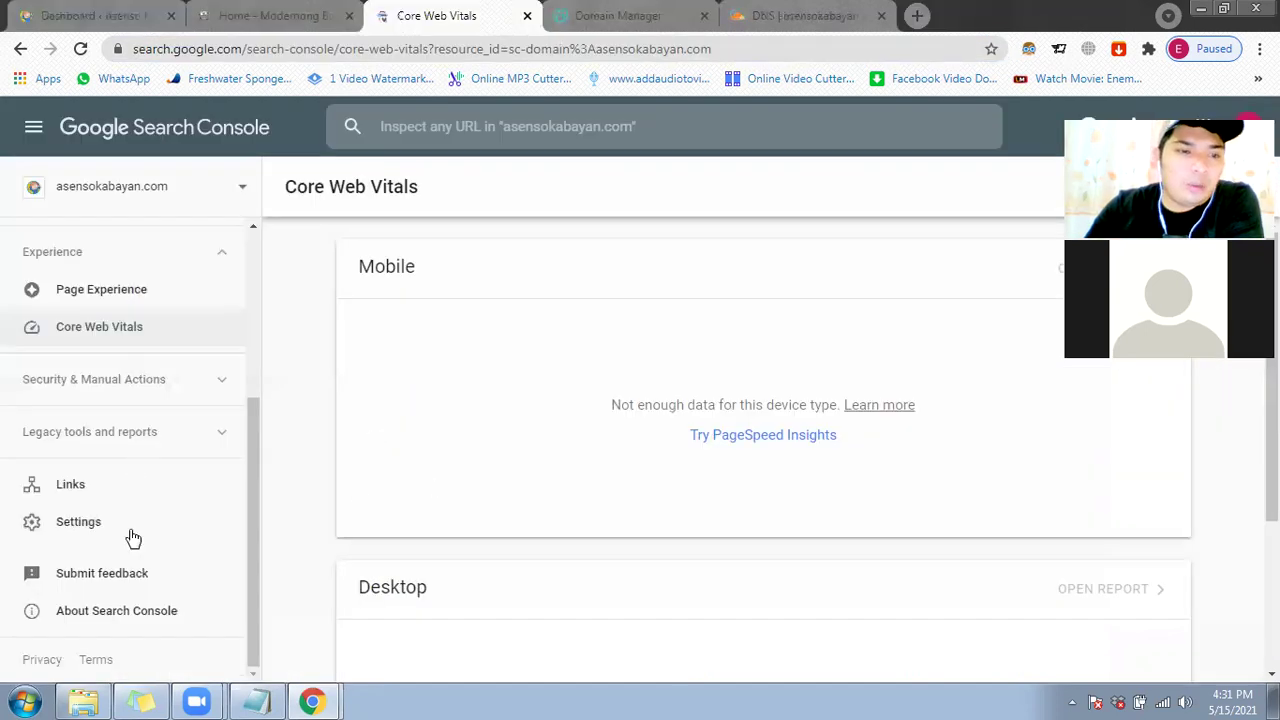
pyautogui.scroll(3, 130, 500)
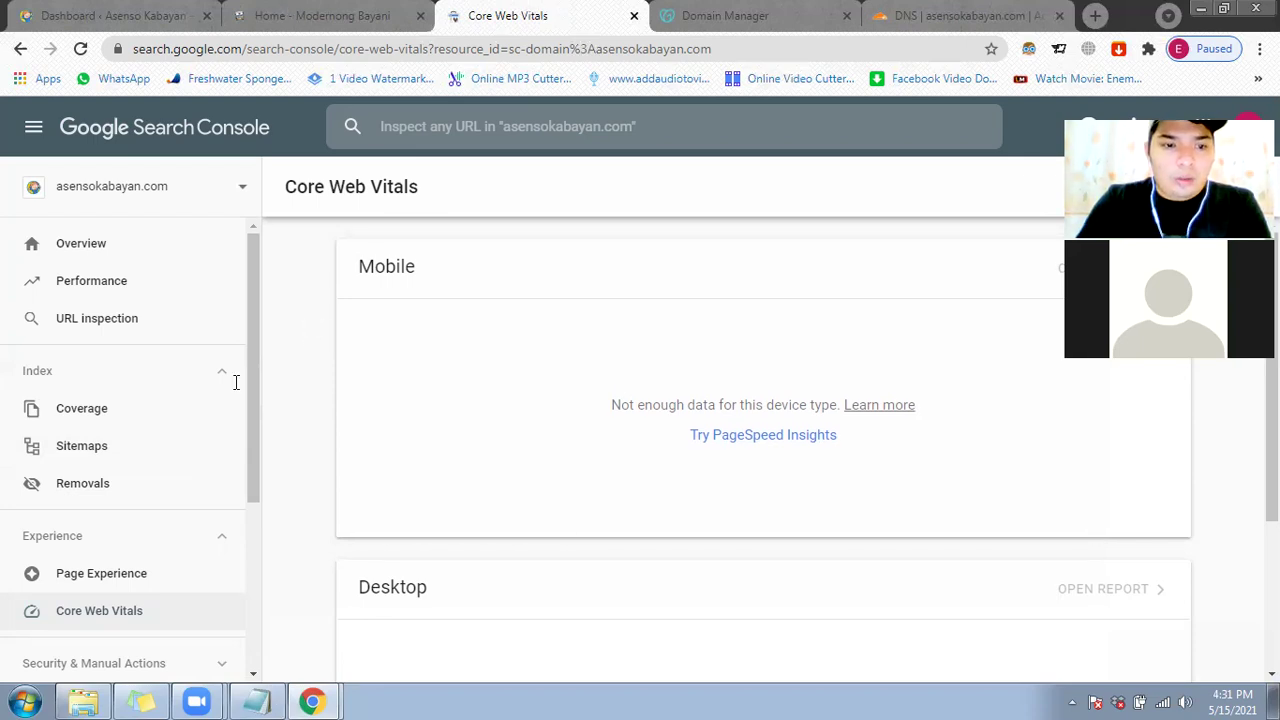
# Step: In the Notepad outline, join the Google Search Console line onto the end of the Google Analytics line under Google Tools
pyautogui.click(272, 697)
pyautogui.click(626, 280)
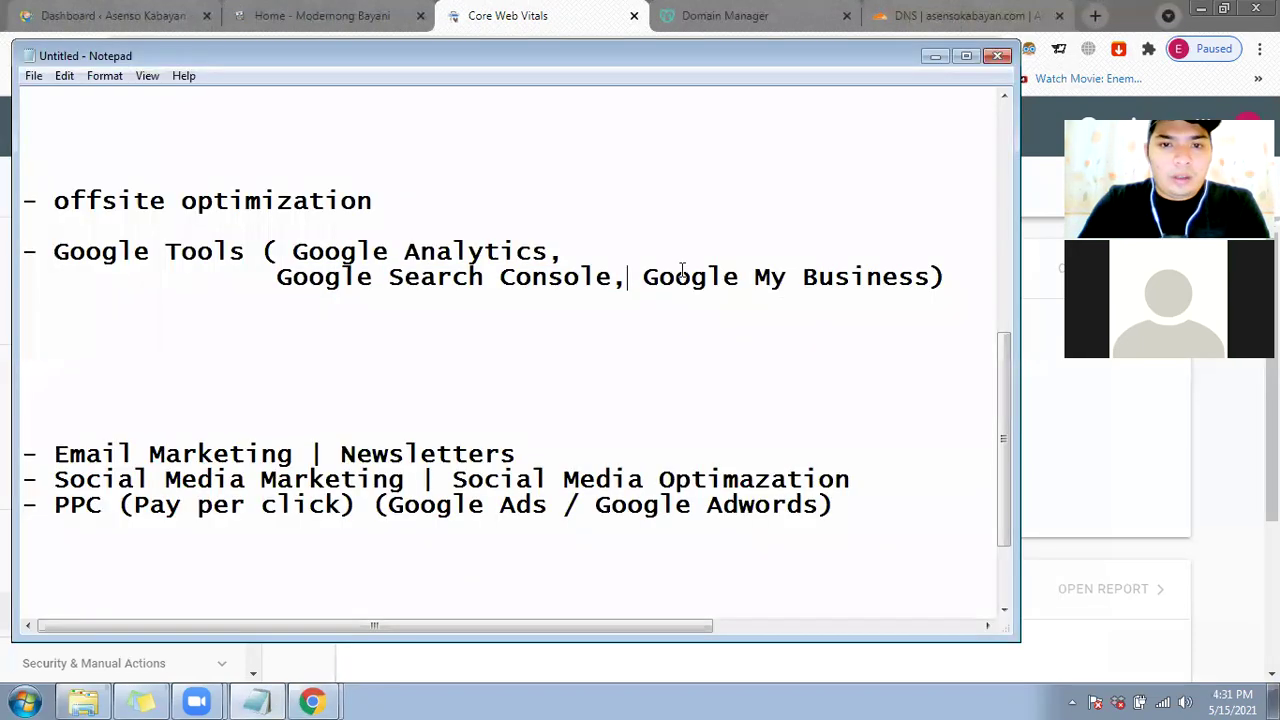
pyautogui.click(278, 276)
pyautogui.press('BackSpace')
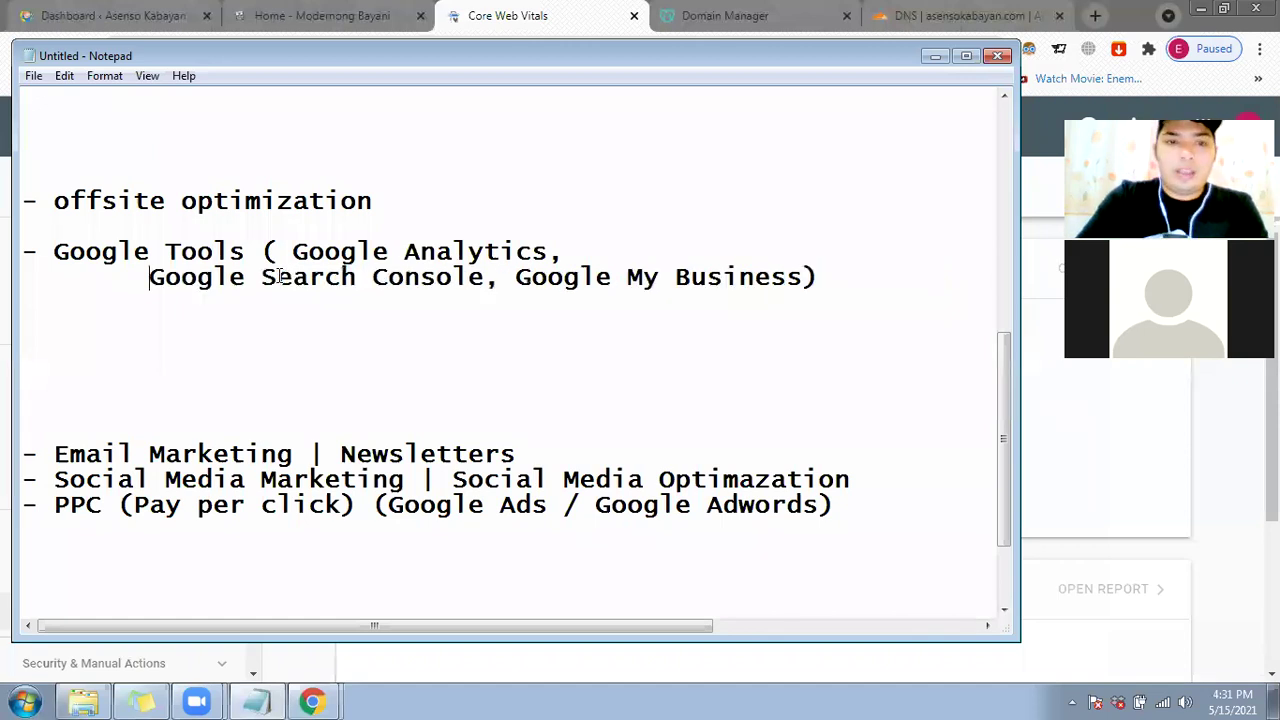
pyautogui.press('BackSpace')
pyautogui.press('BackSpace')
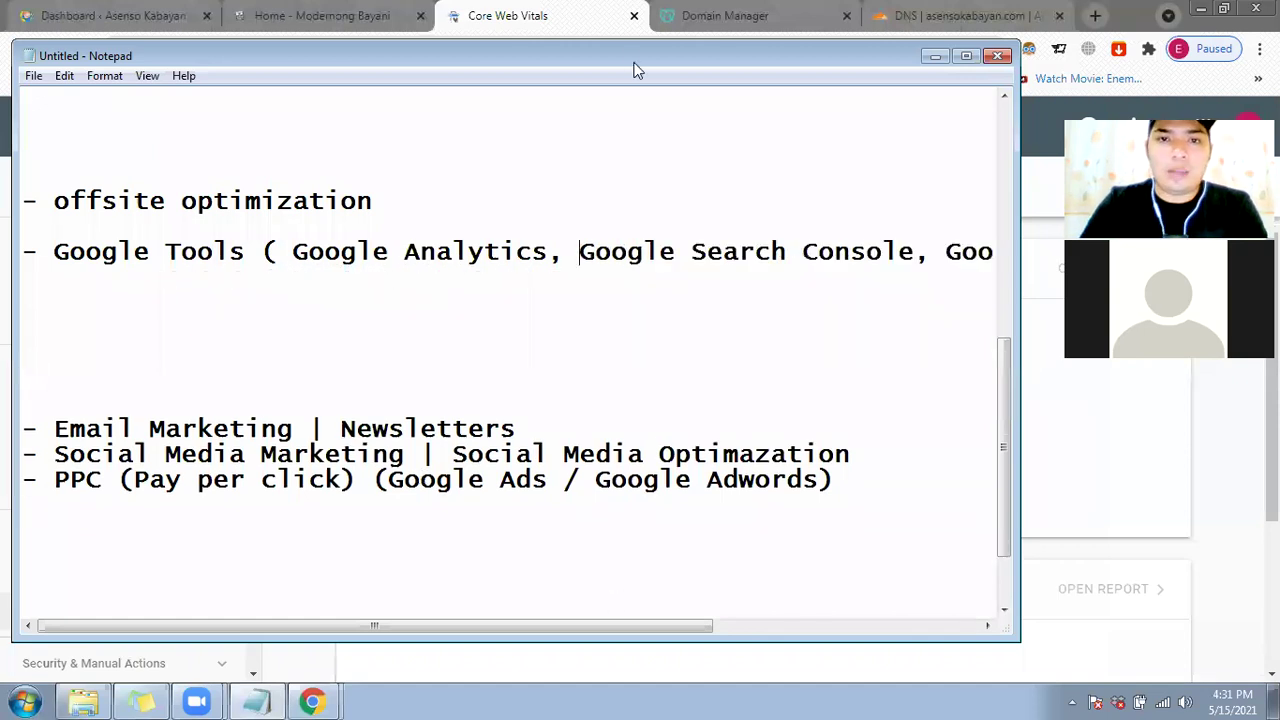
# Step: Search Google for "google my business" in a new browser tab beside Search Console and open the official Google My Business site
pyautogui.click(1097, 13)
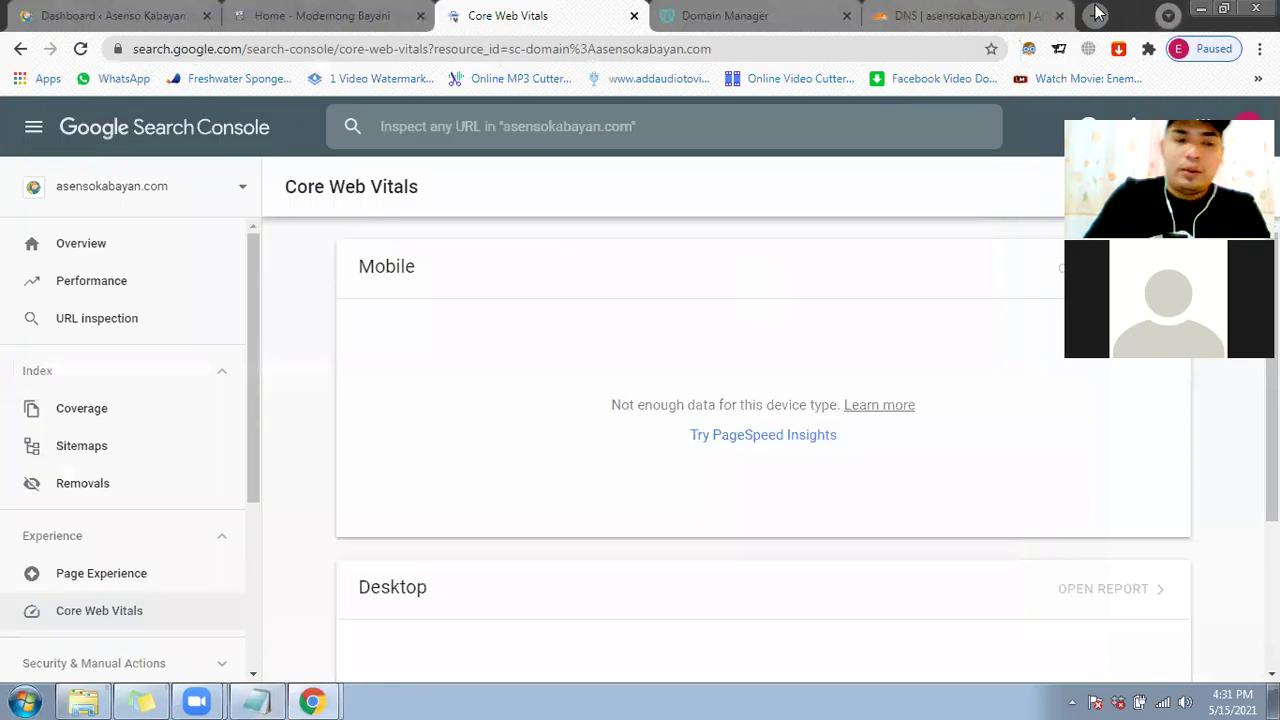
pyautogui.click(1097, 13)
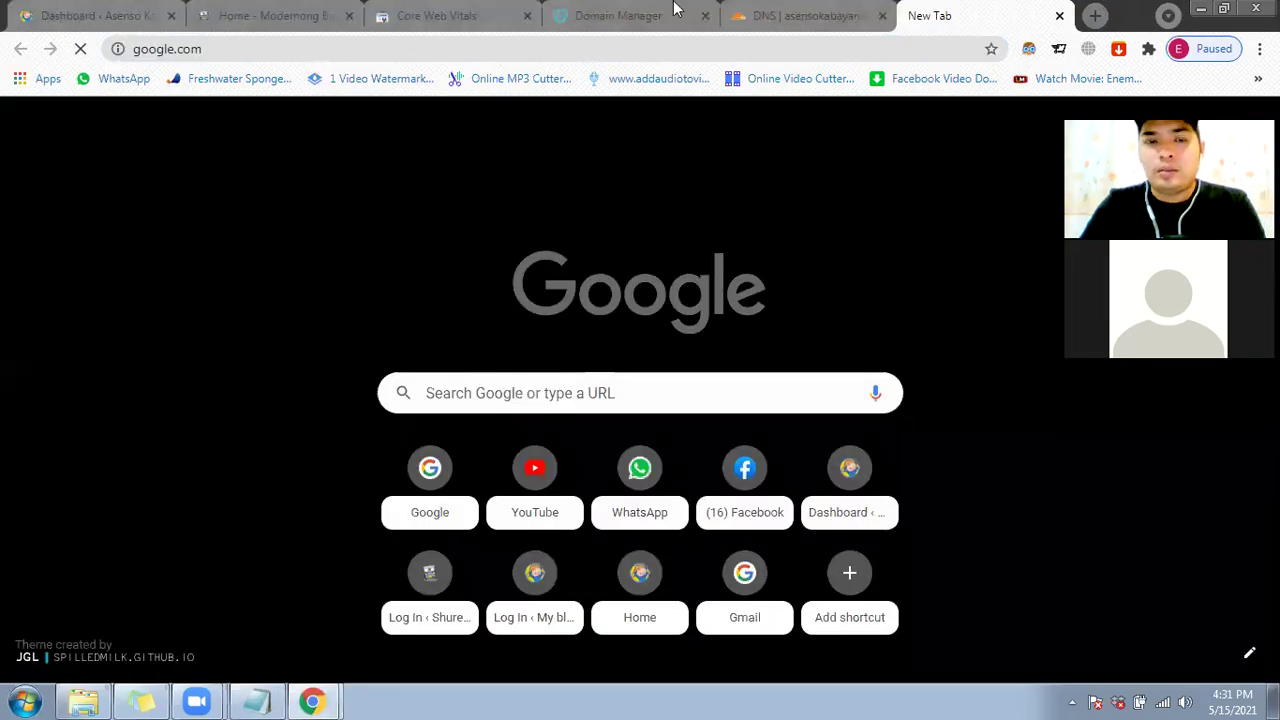
pyautogui.hotkey('ctrl', 'shift', 'pageup')
pyautogui.hotkey('ctrl', 'shift', 'pageup')
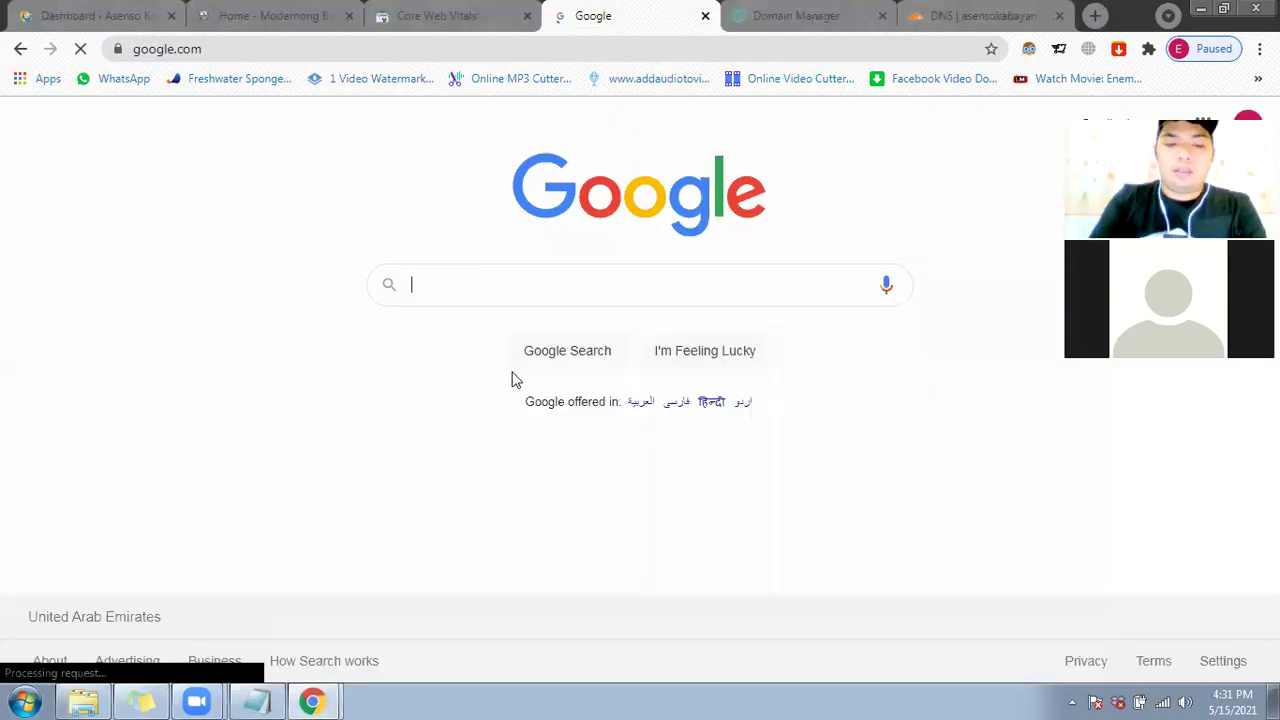
pyautogui.write('google')
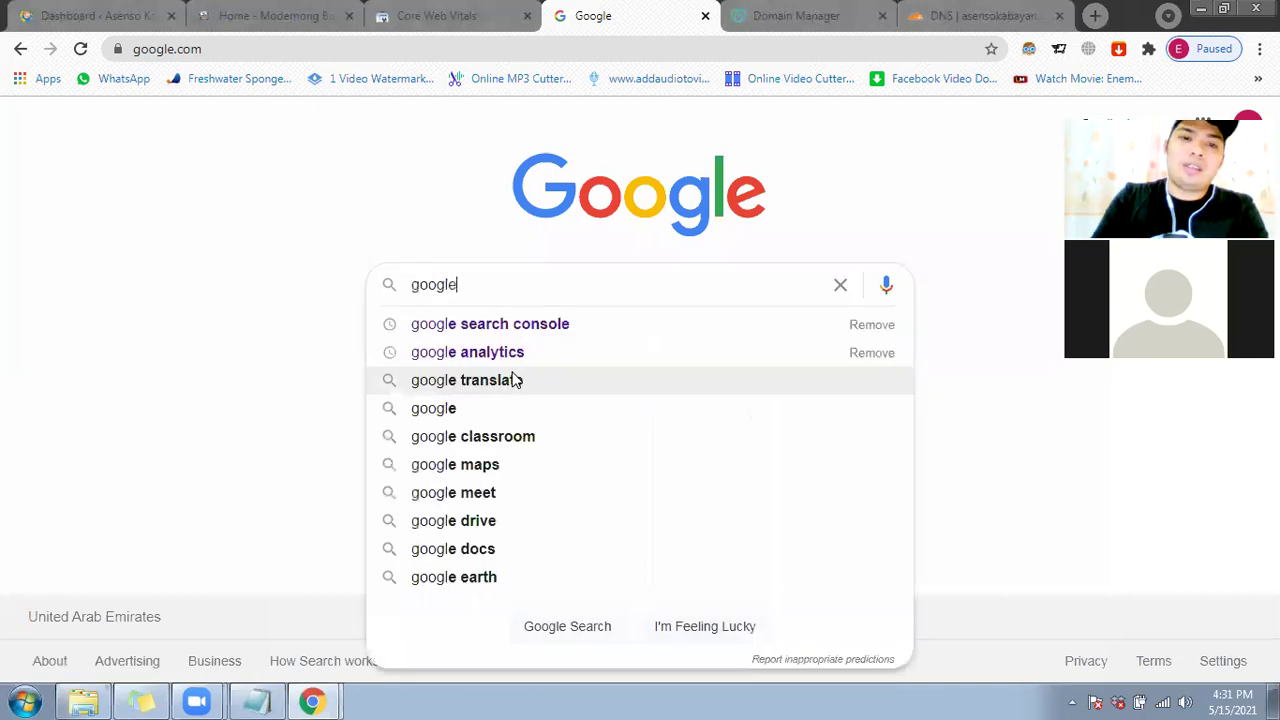
pyautogui.write(' maps')
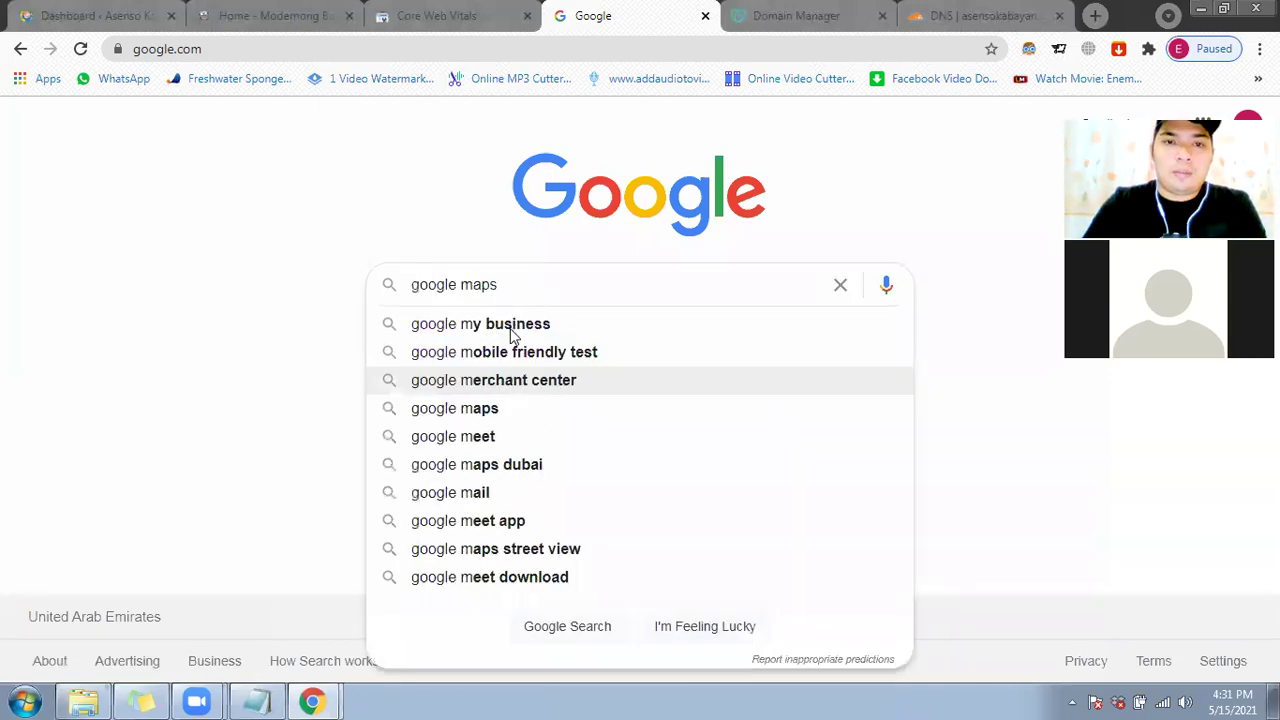
pyautogui.click(512, 335)
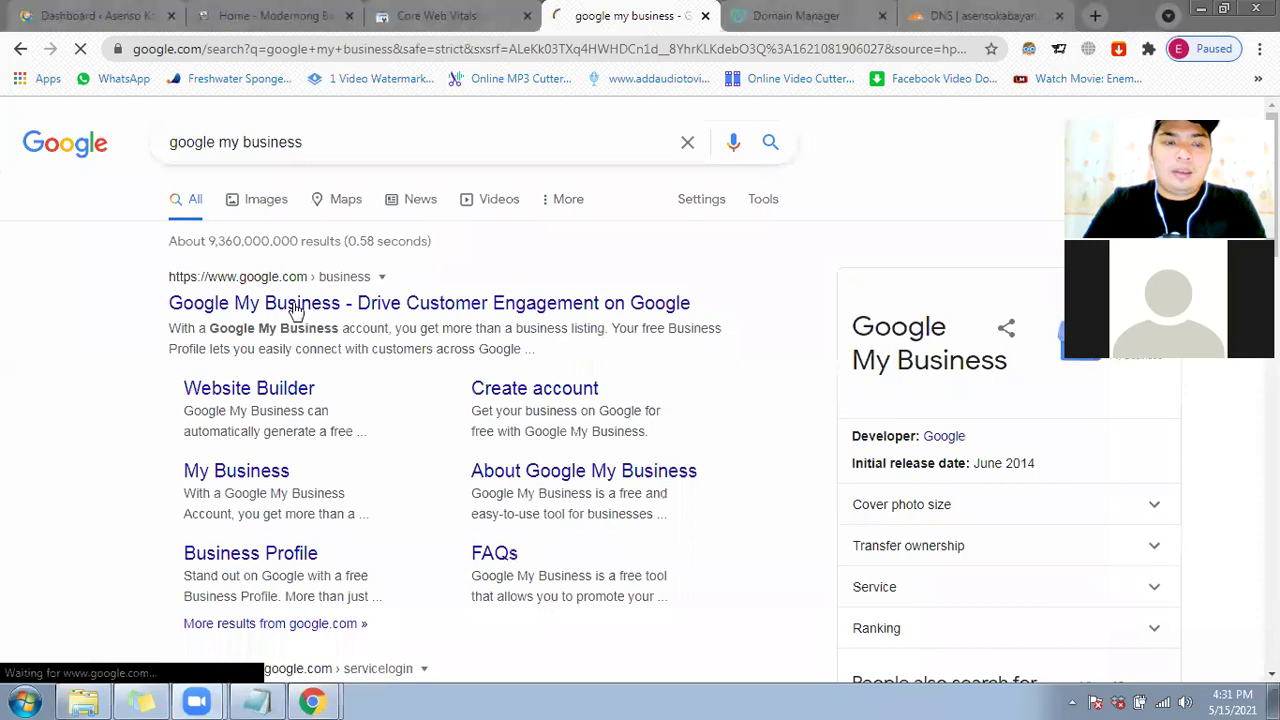
pyautogui.click(297, 308)
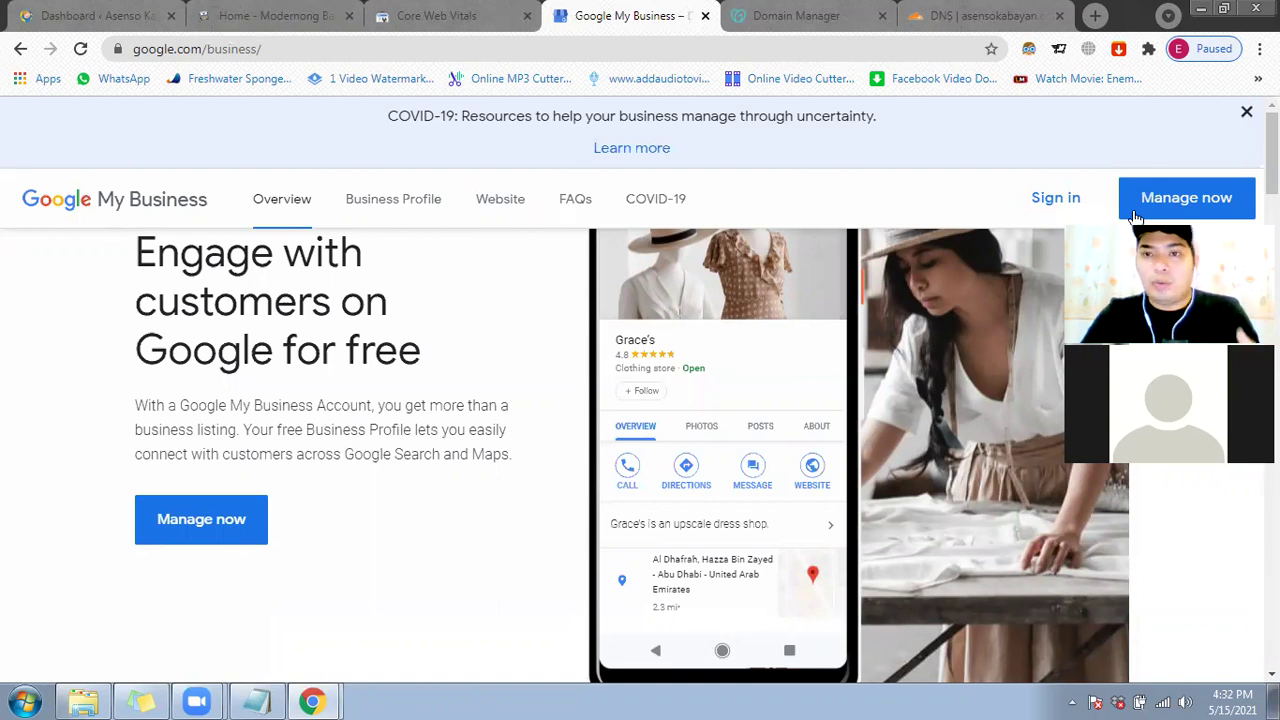
# Step: Sign in to Google My Business, look up Asenso Kabayan and start adding a new business to Google
pyautogui.click(1040, 200)
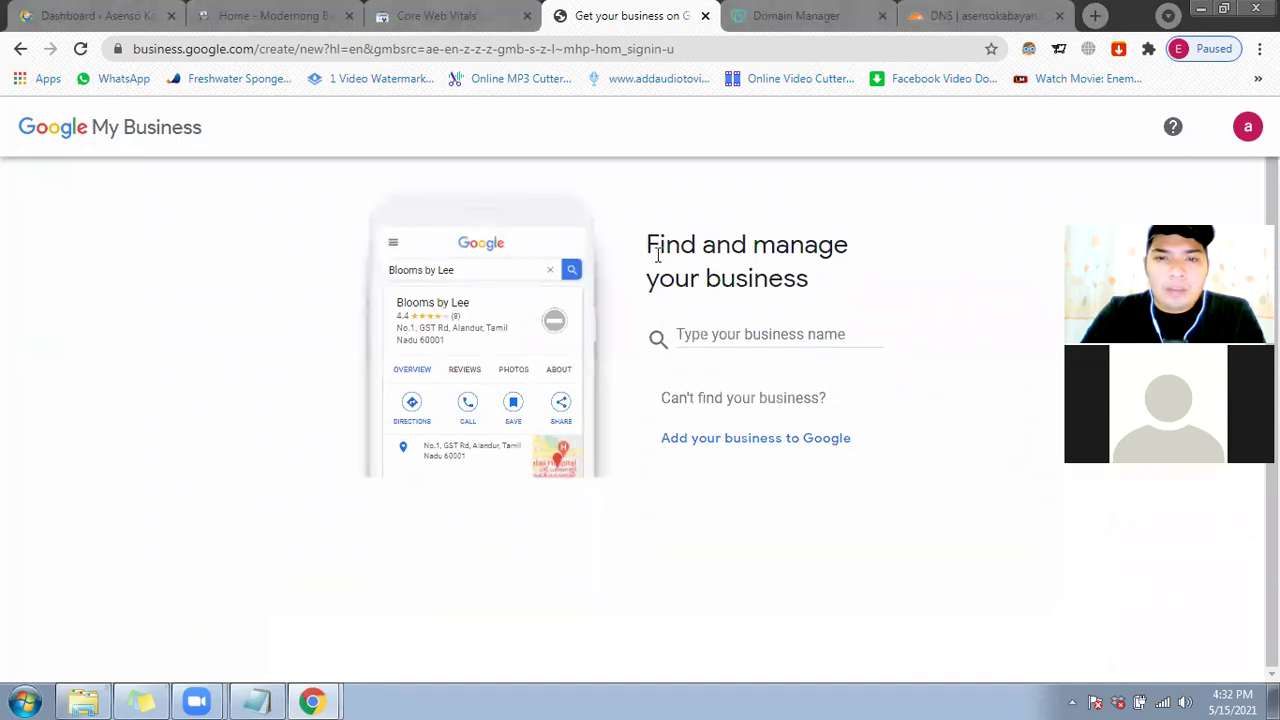
pyautogui.click(724, 332)
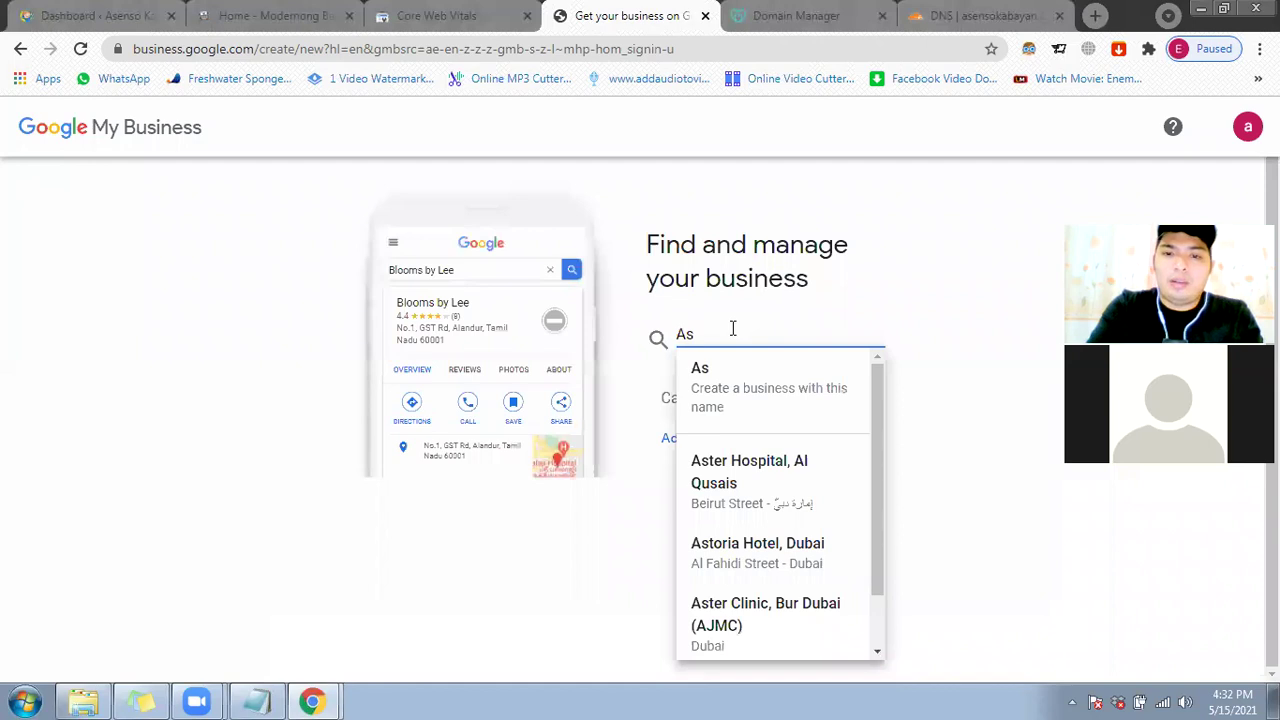
pyautogui.write('enso Kabayan')
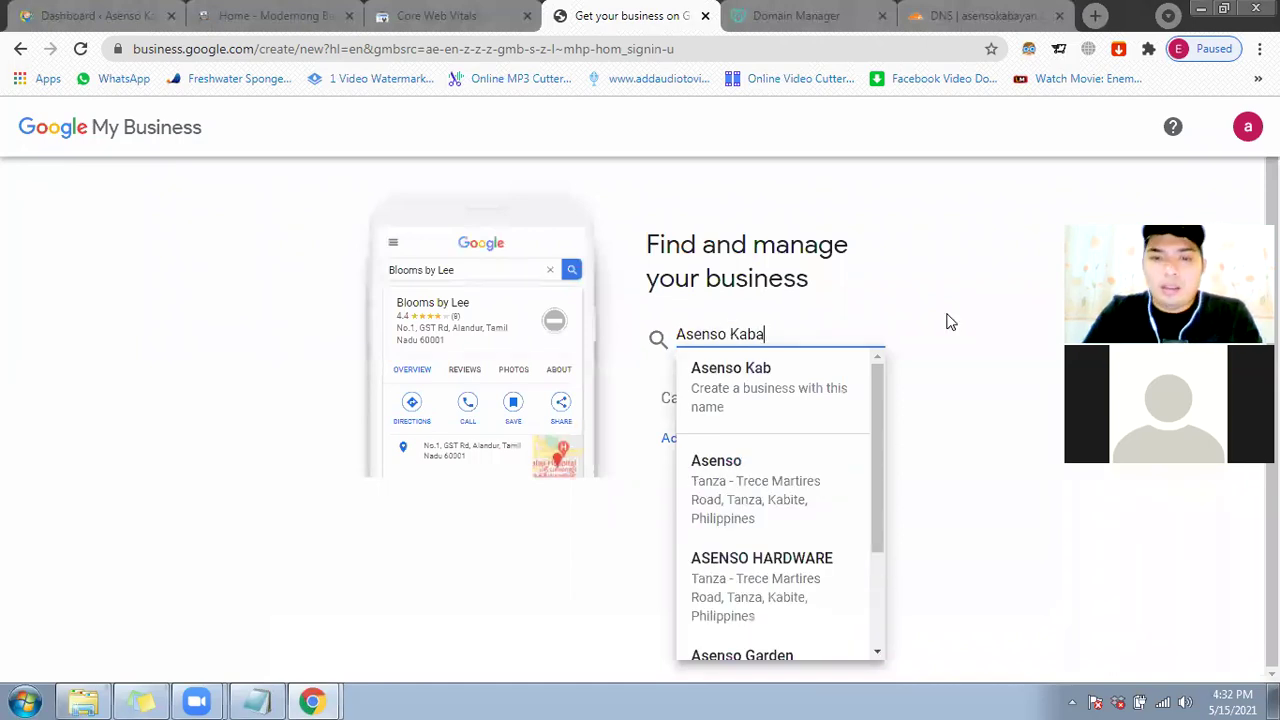
pyautogui.click(806, 440)
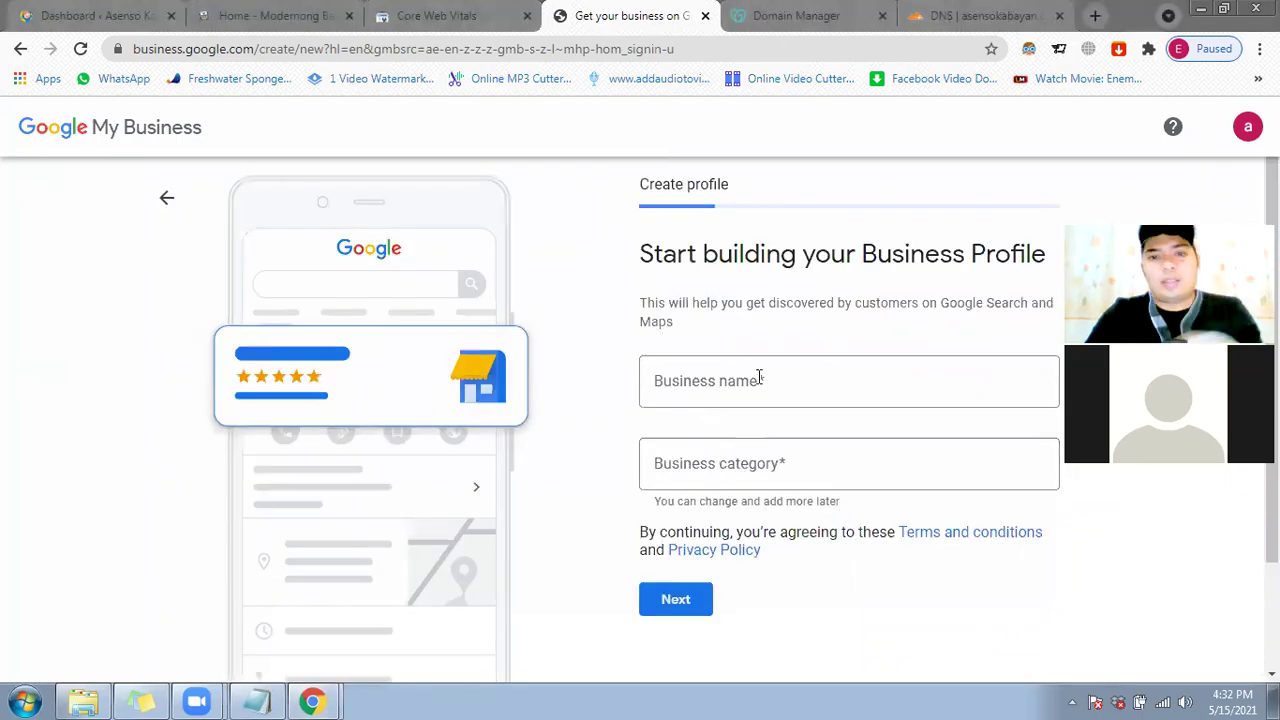
# Step: Set the business name to Asenso Kabayan and the category to Entertainer, and continue to the location question
pyautogui.click(759, 376)
pyautogui.write('As')
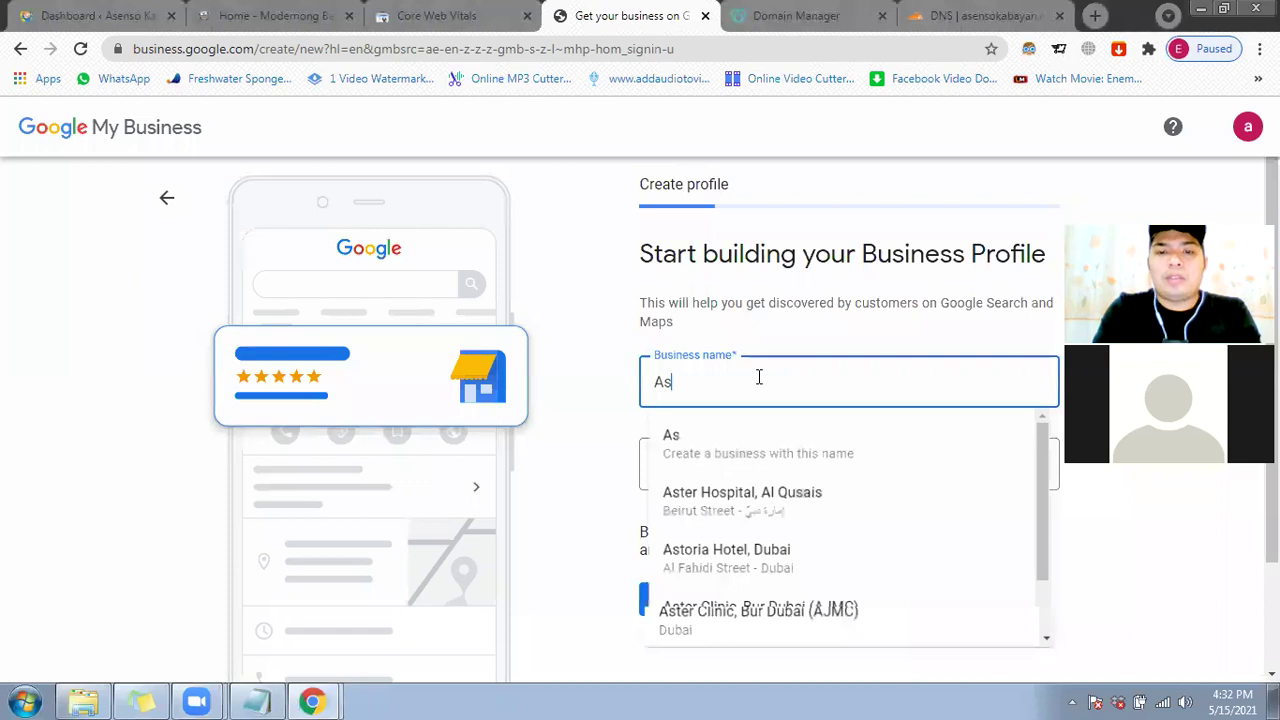
pyautogui.write('enso Kabayan')
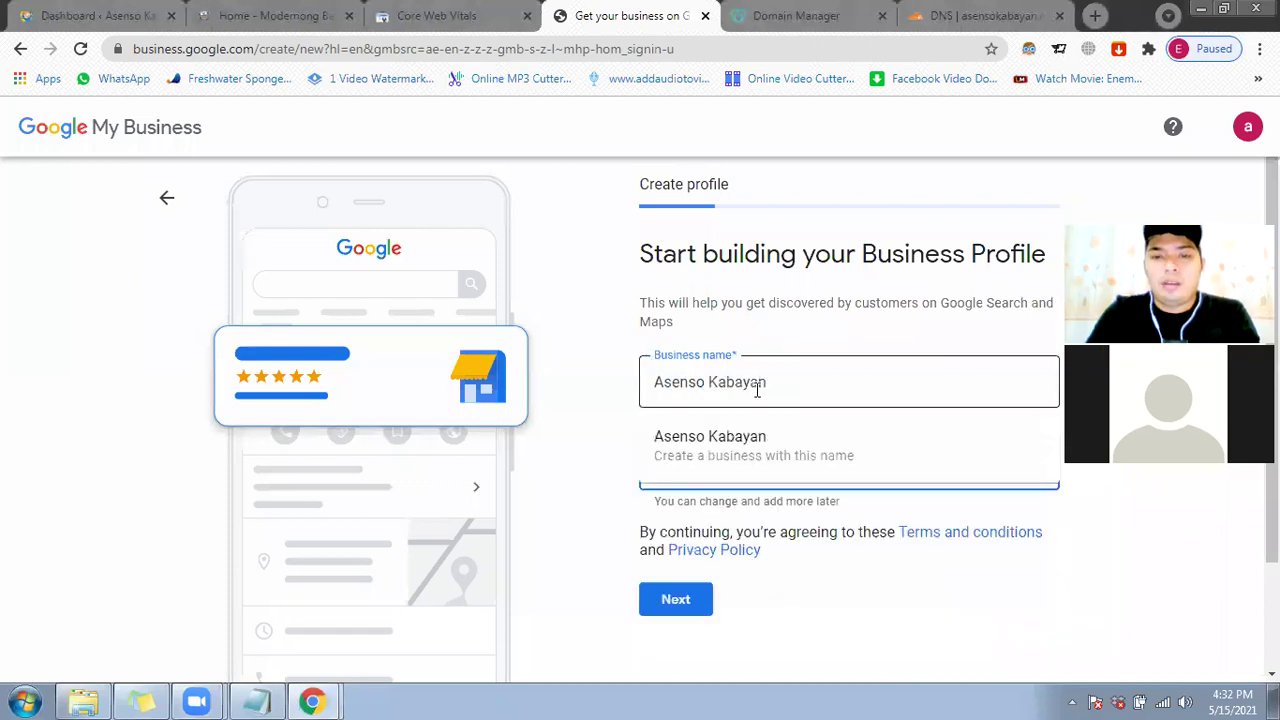
pyautogui.click(744, 420)
pyautogui.scroll(-2, 760, 358)
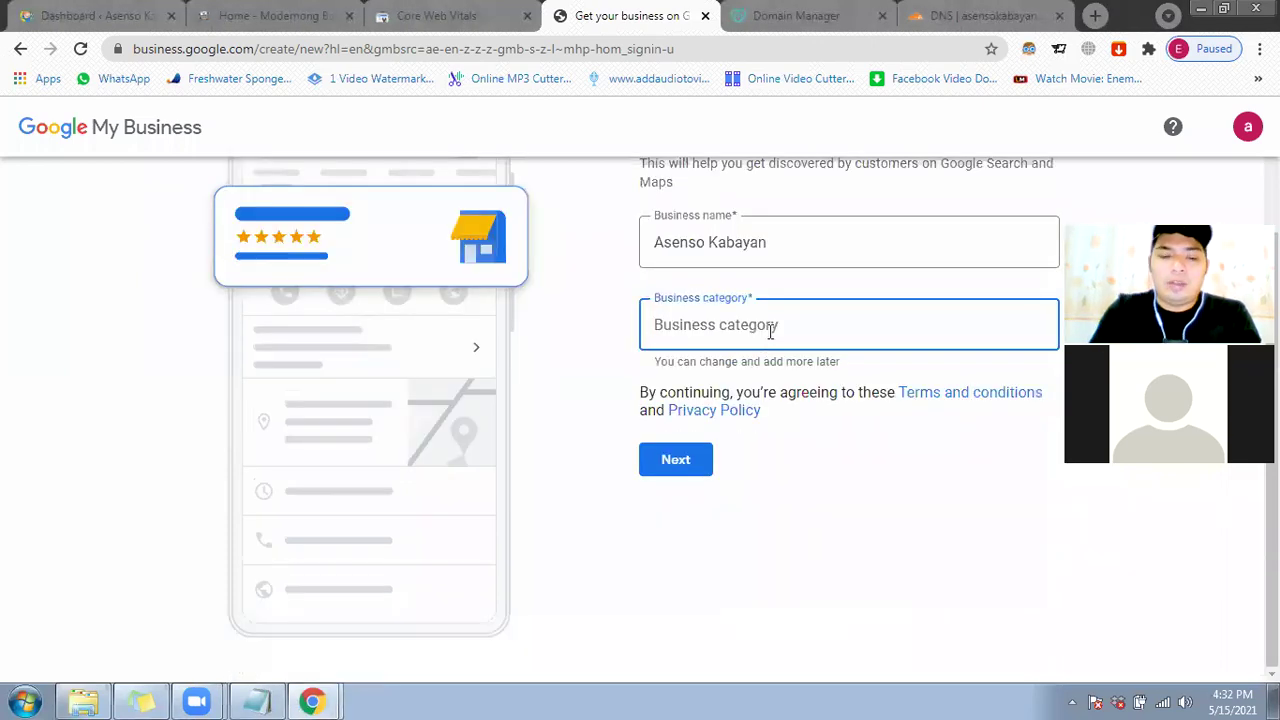
pyautogui.write('ENt')
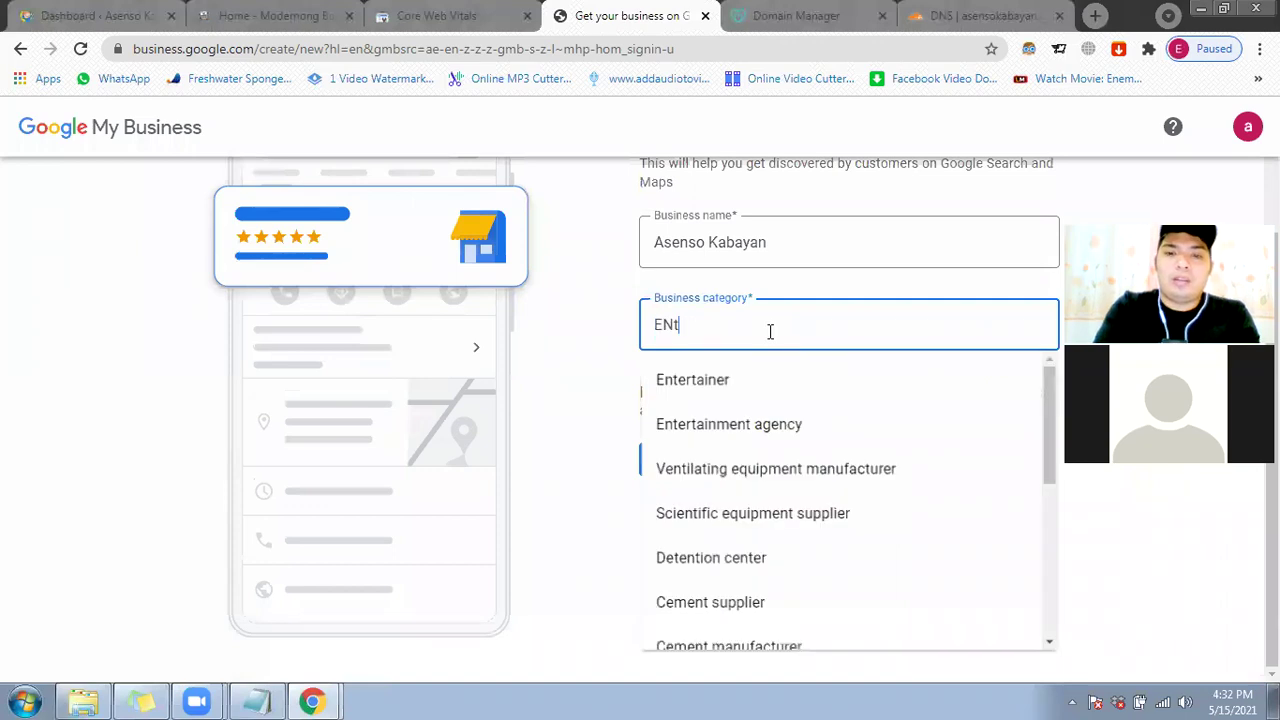
pyautogui.write('er')
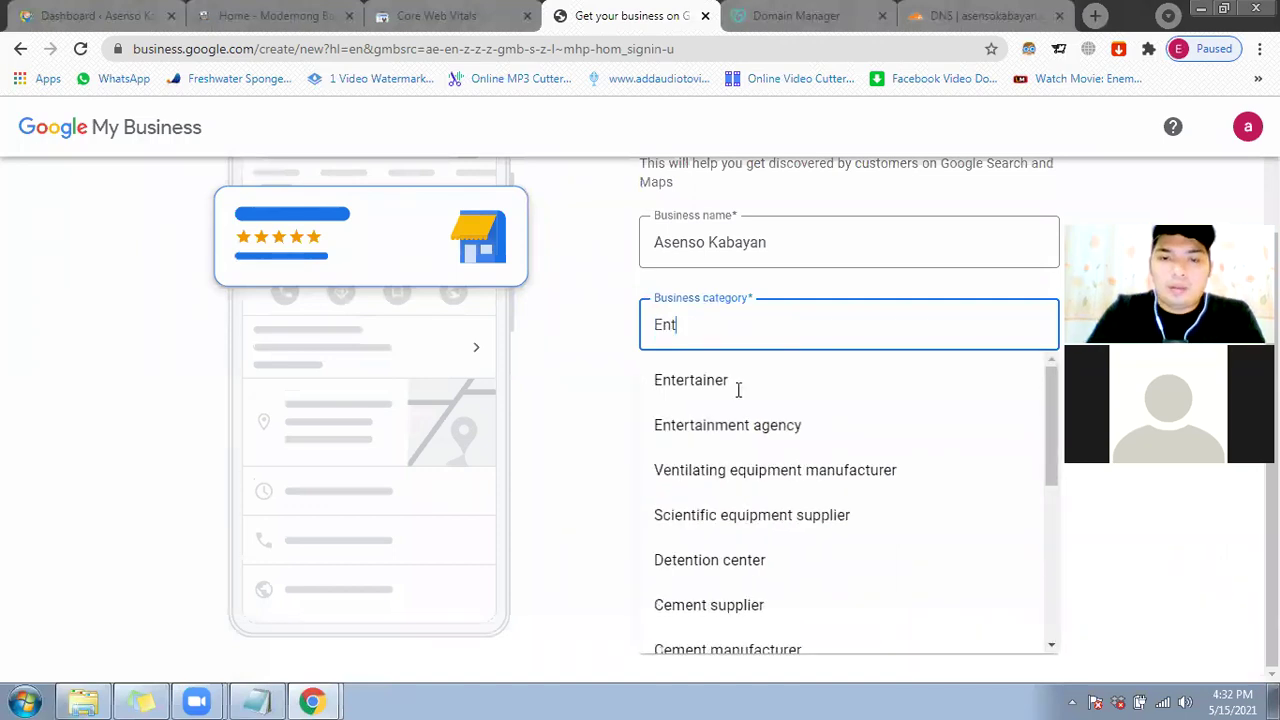
pyautogui.click(737, 386)
pyautogui.click(675, 460)
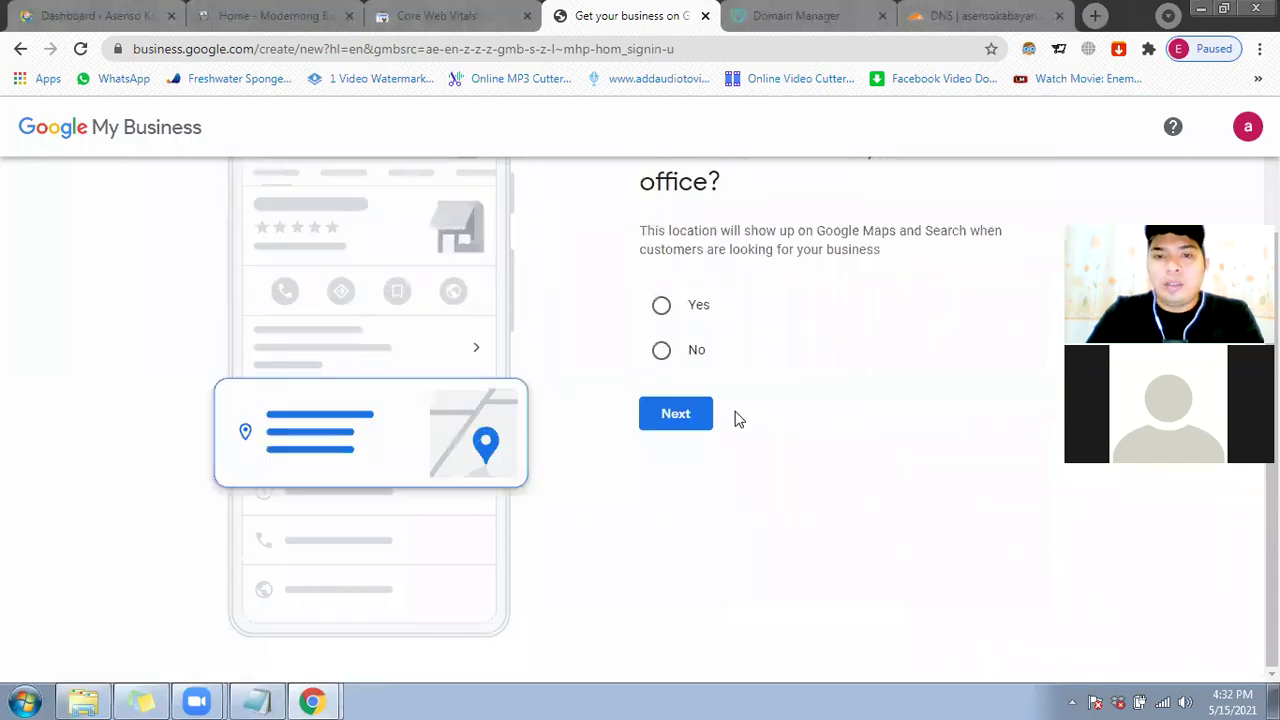
# Step: Answer No to adding a location customers can visit and continue to the region question
pyautogui.scroll(2, 745, 410)
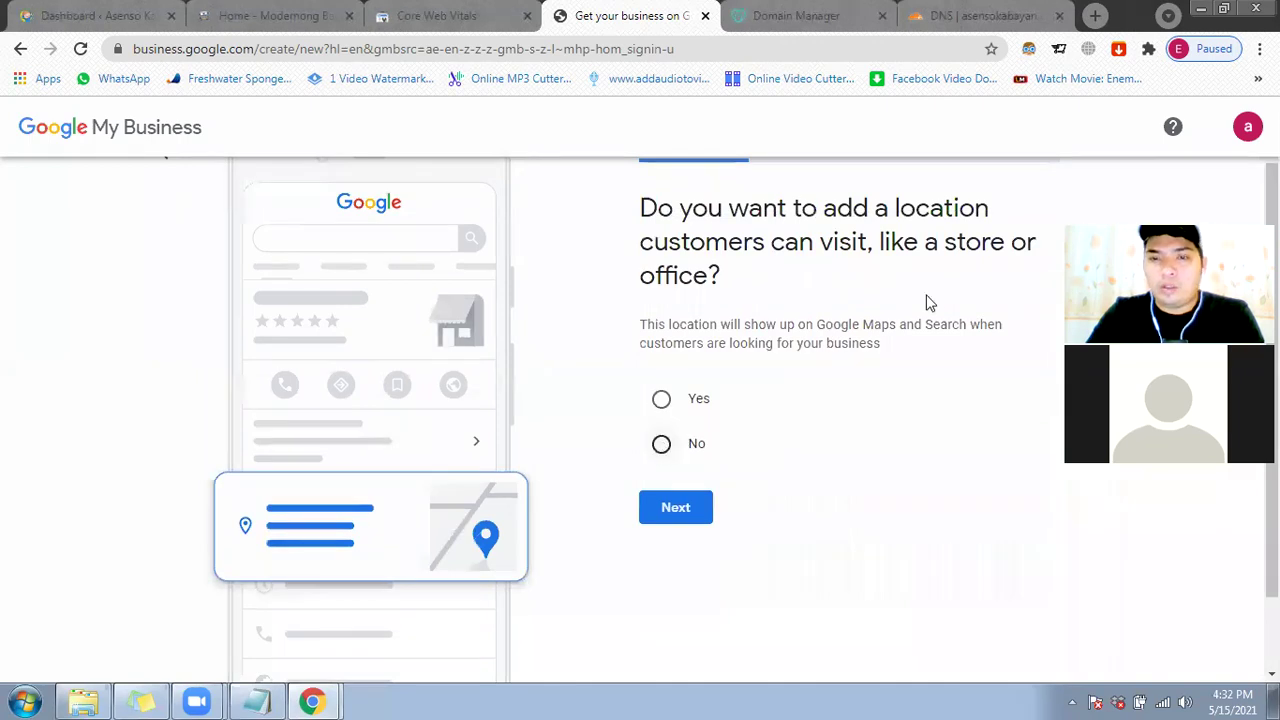
pyautogui.click(663, 401)
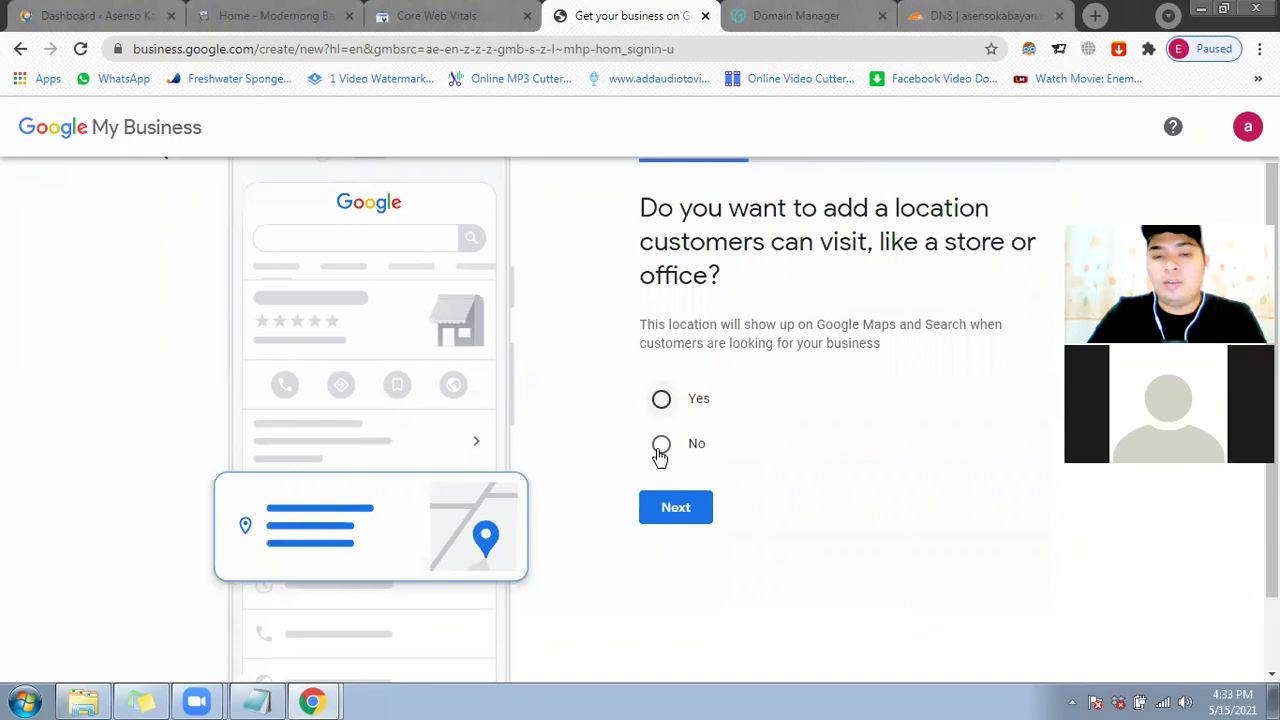
pyautogui.press('Down')
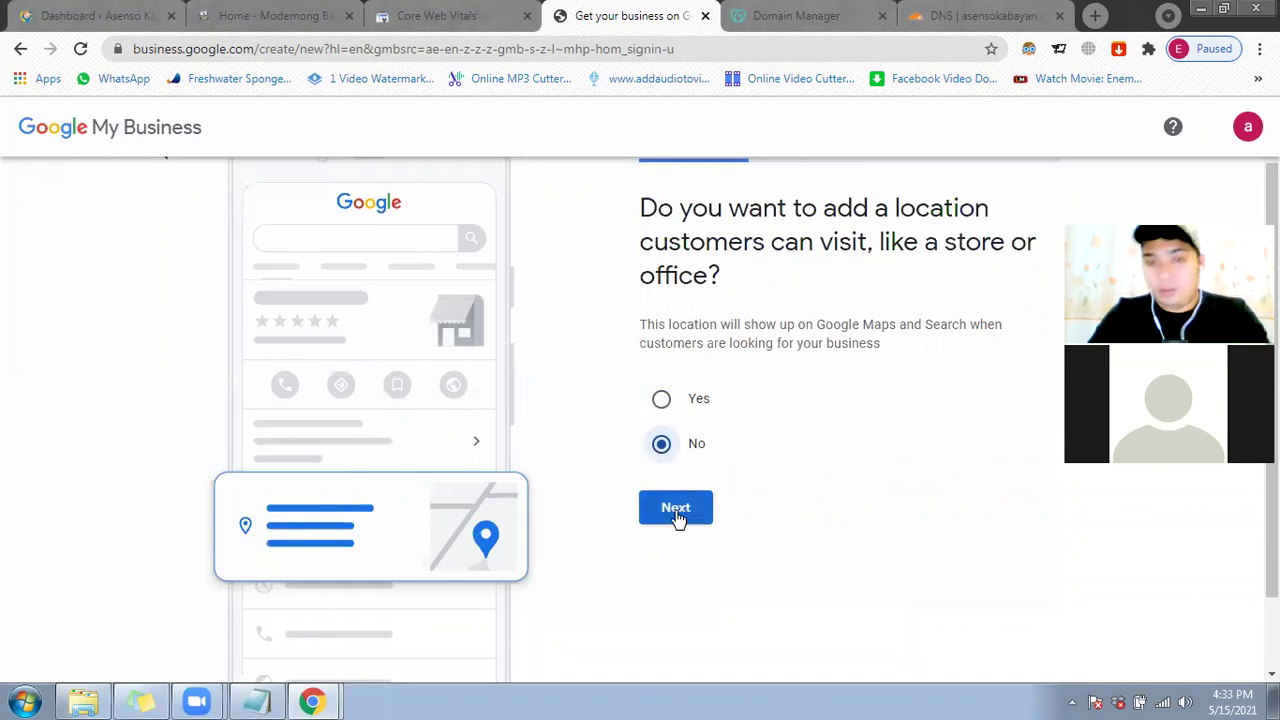
pyautogui.click(663, 405)
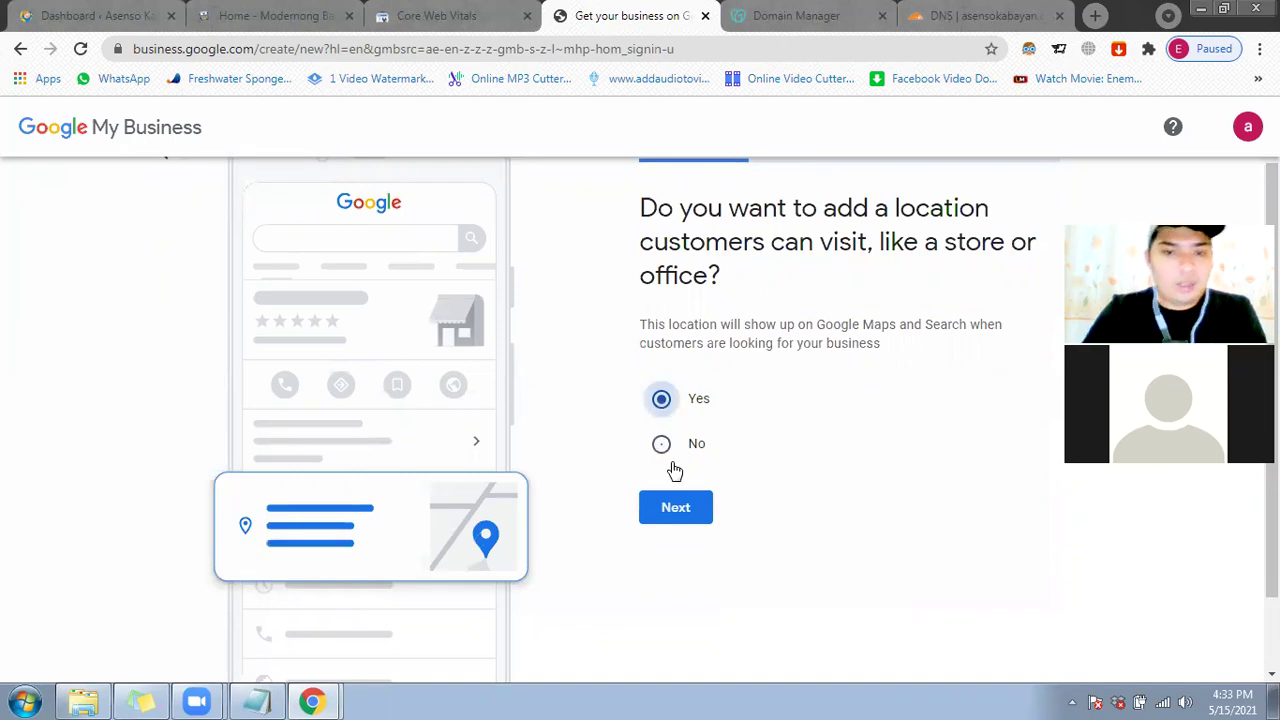
pyautogui.click(674, 468)
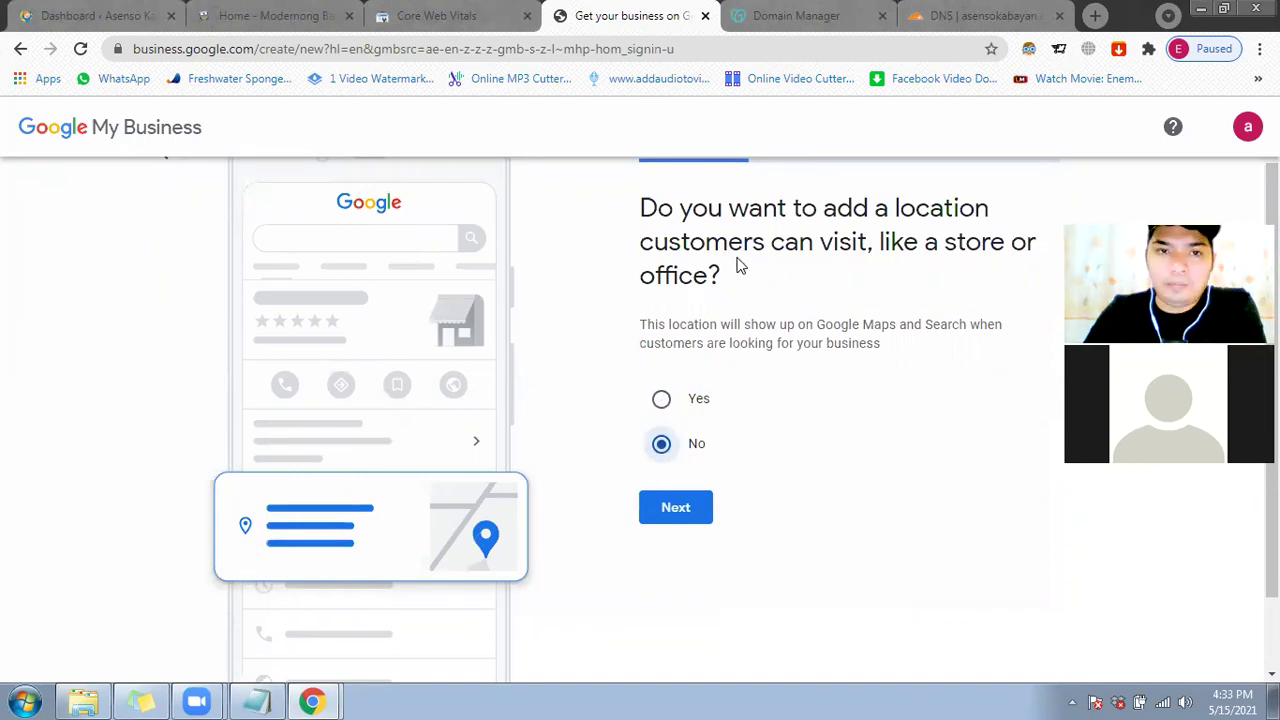
pyautogui.click(110, 16)
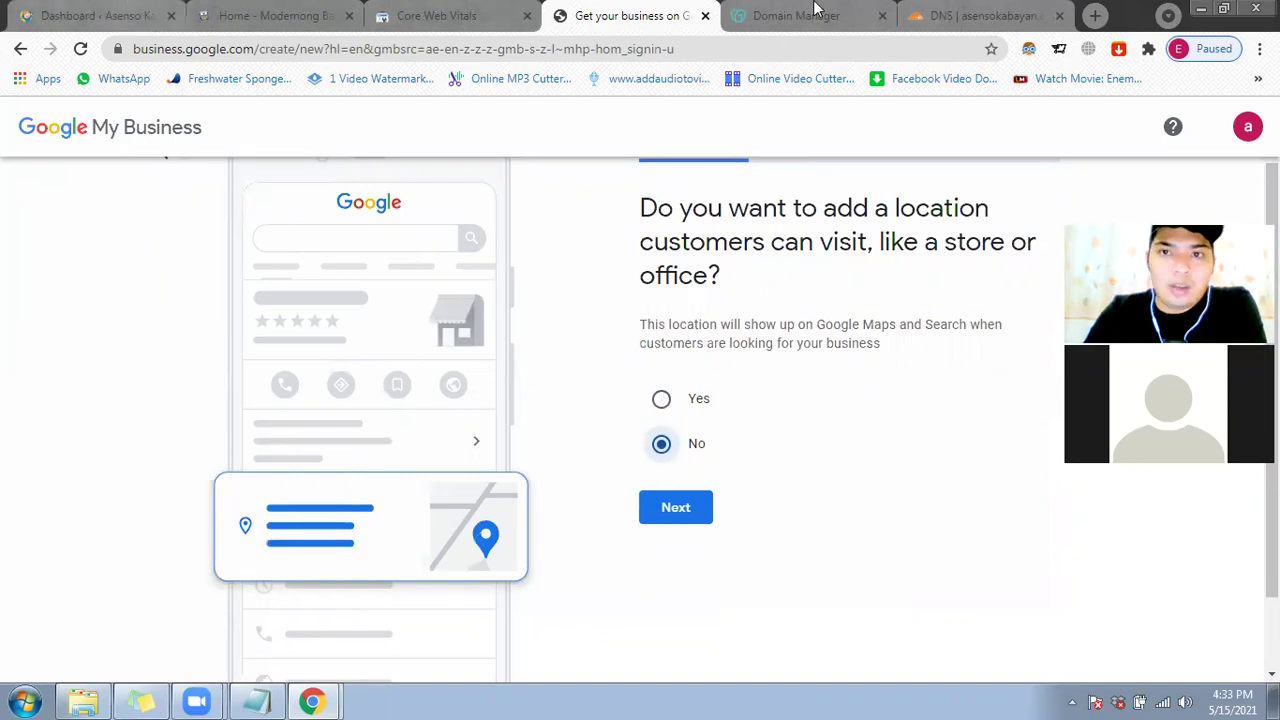
pyautogui.hotkey('ctrl', '4')
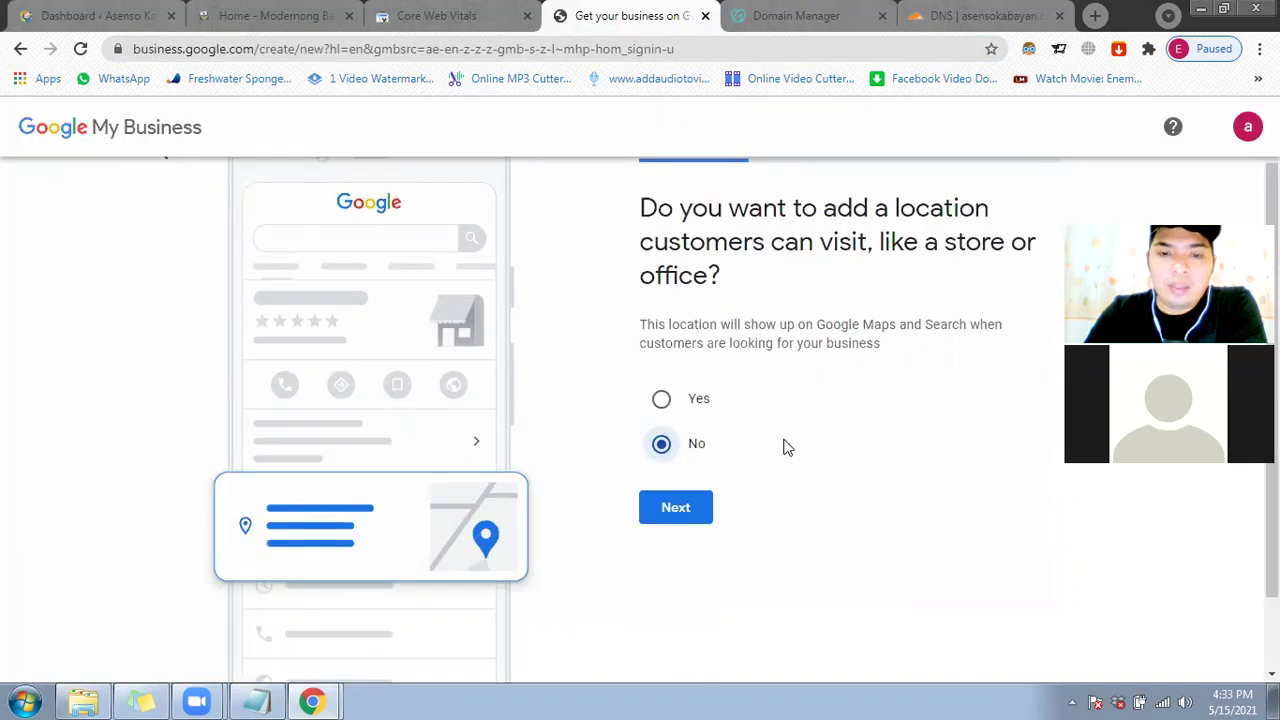
pyautogui.click(703, 519)
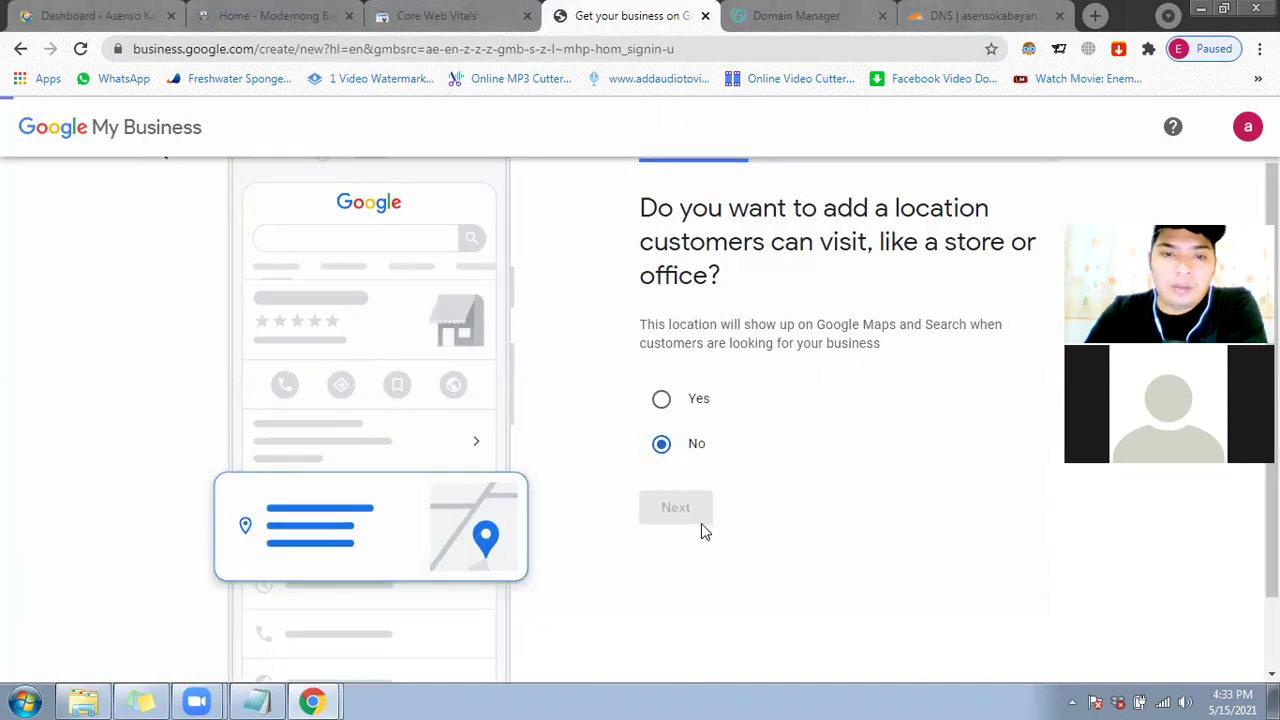
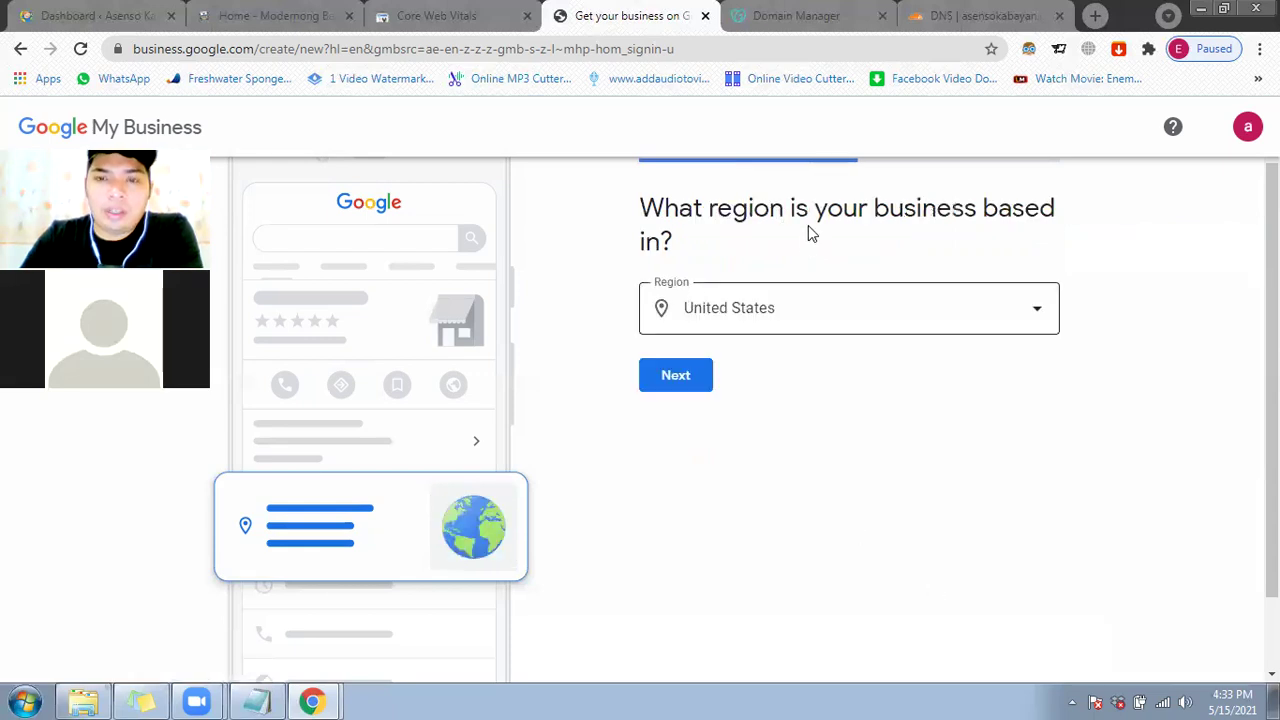
# Step: Set the business region to Philippines and continue to the contact details
pyautogui.click(813, 316)
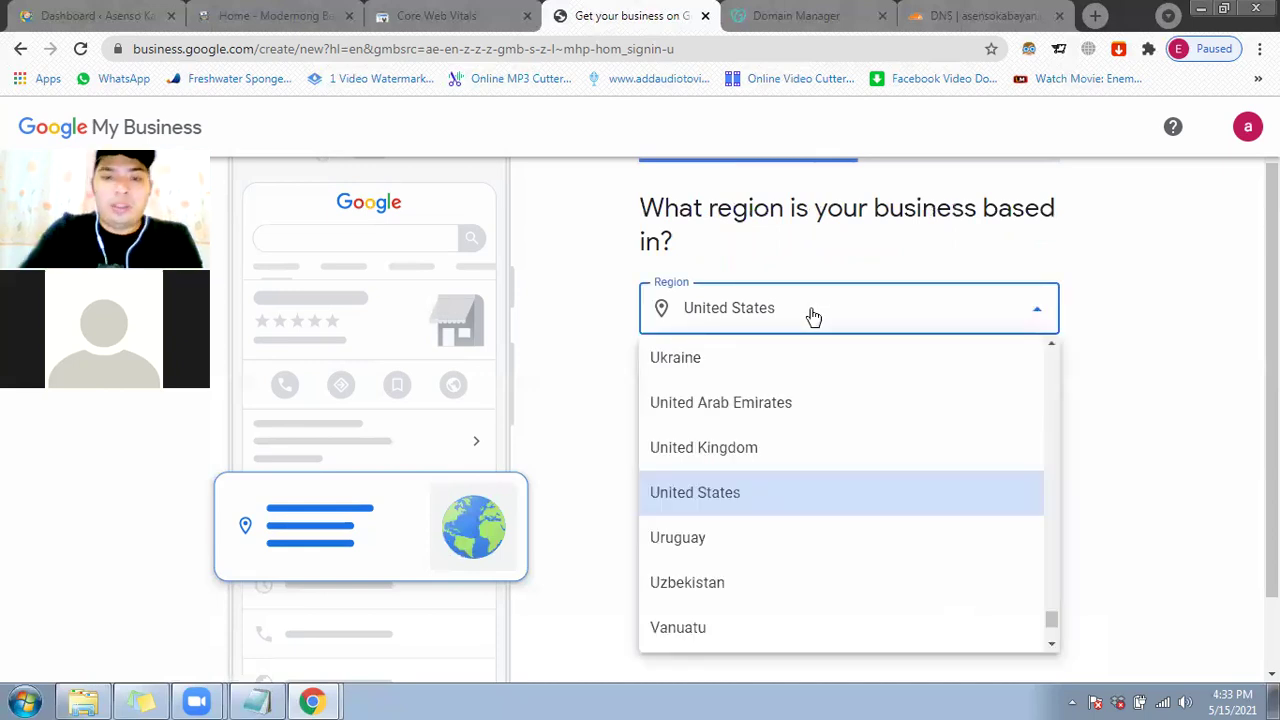
pyautogui.write('phi')
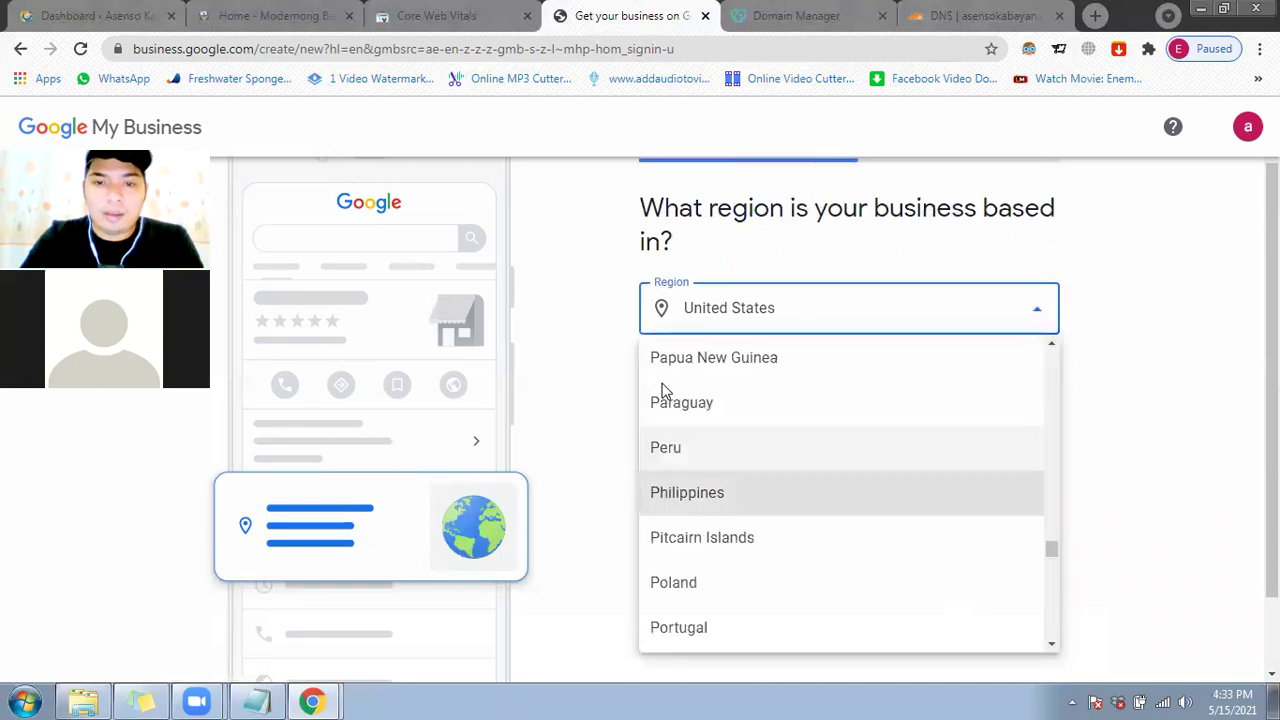
pyautogui.press('Return')
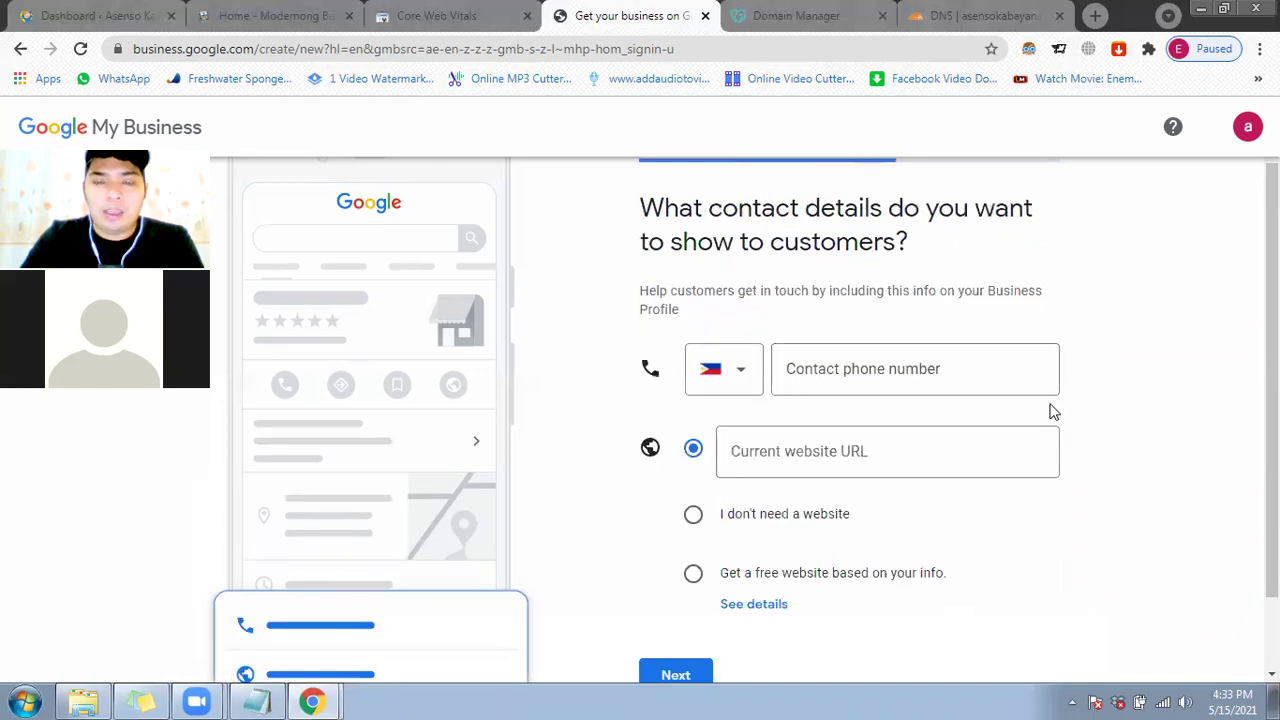
pyautogui.scroll(-1, 1062, 406)
pyautogui.scroll(1, 953, 404)
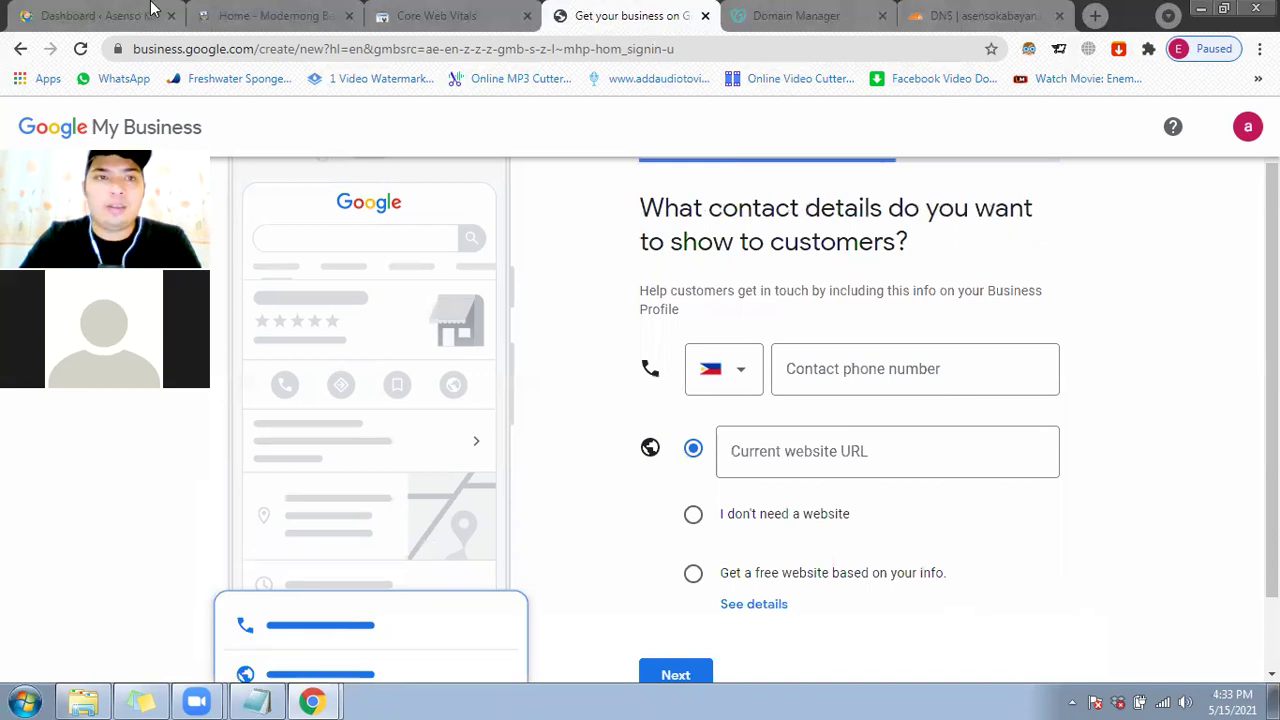
pyautogui.click(758, 440)
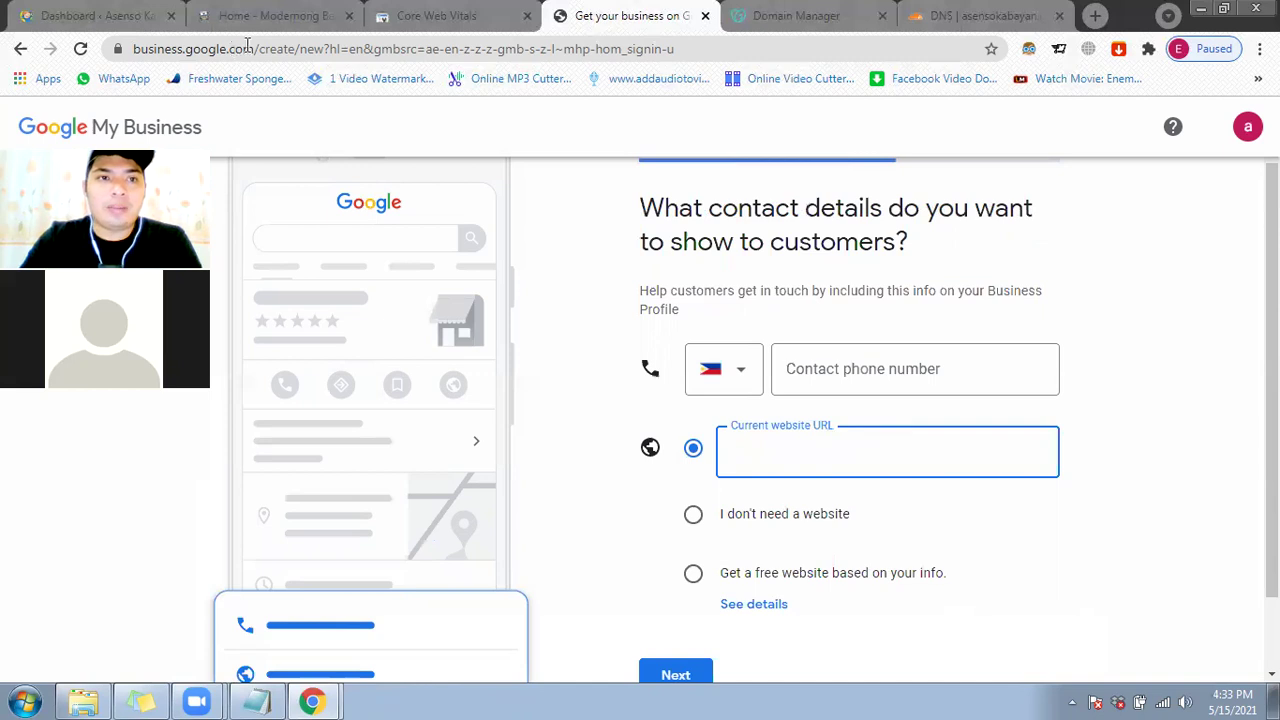
pyautogui.click(60, 15)
pyautogui.moveTo(17, 48); pyautogui.dragTo(322, 48)
pyautogui.hotkey('ctrl', 'c')
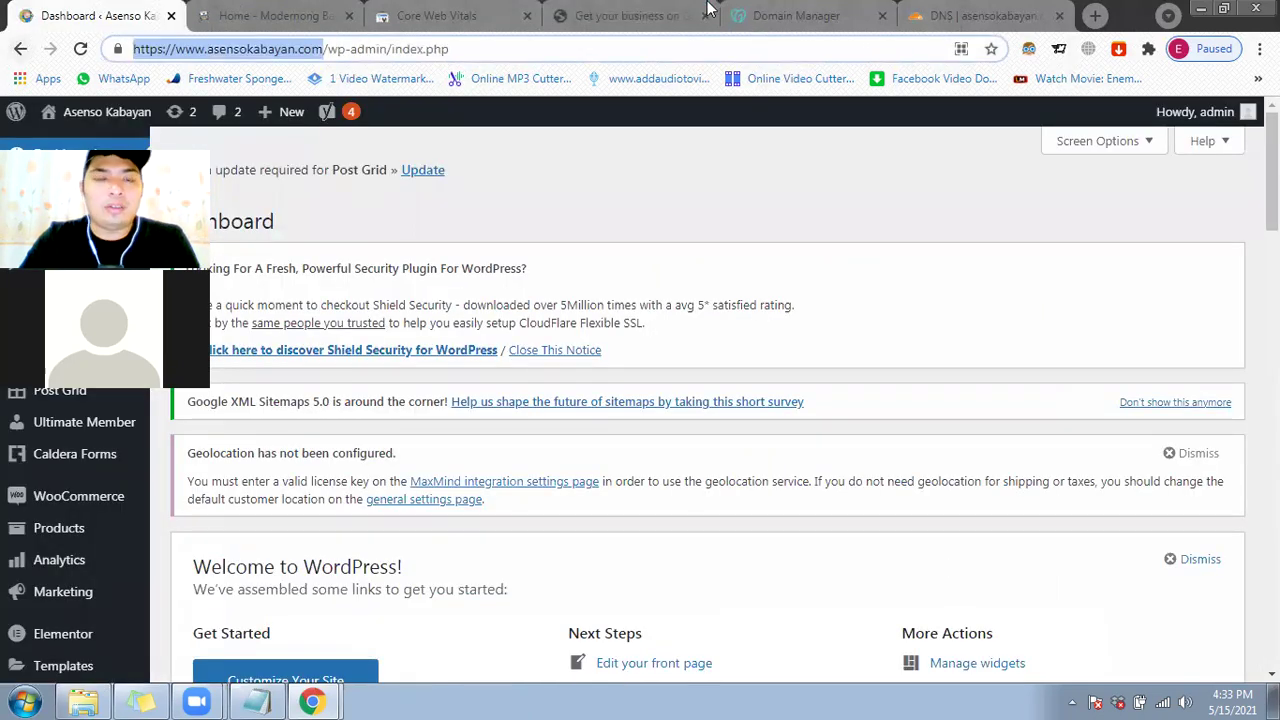
pyautogui.hotkey('ctrl', '4')
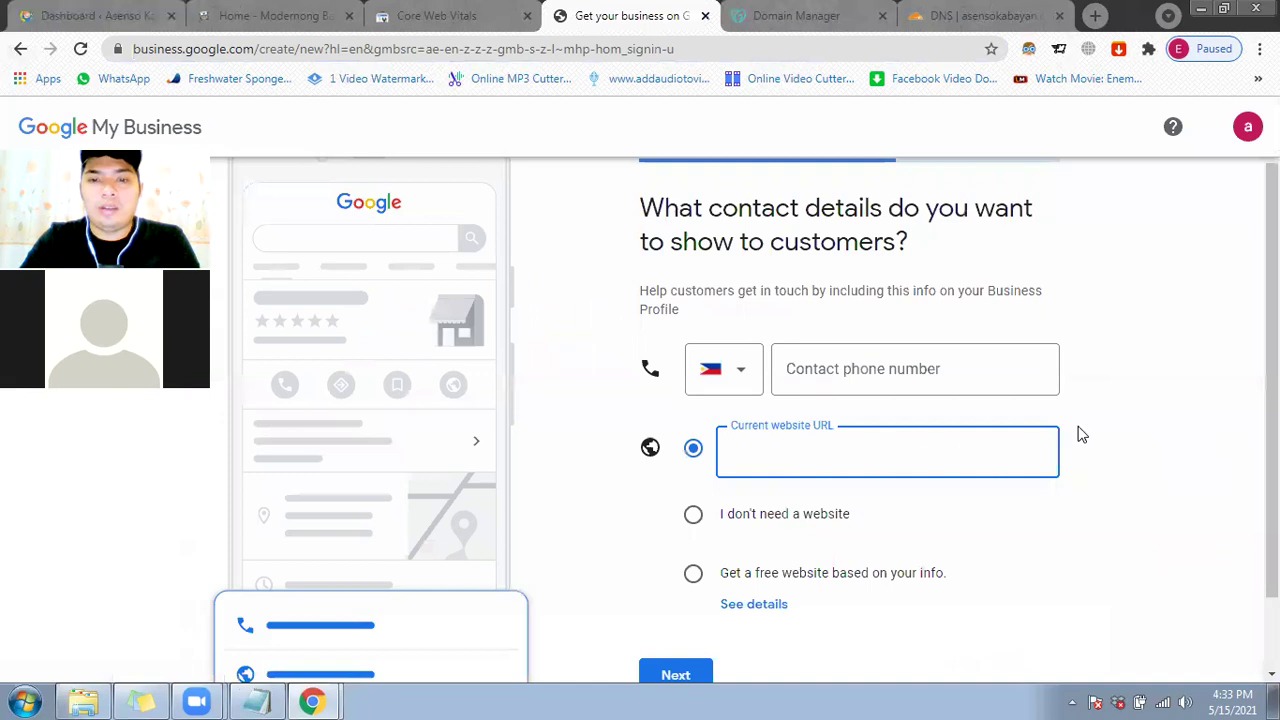
pyautogui.hotkey('ctrl', 'v')
pyautogui.scroll(-1, 1090, 462)
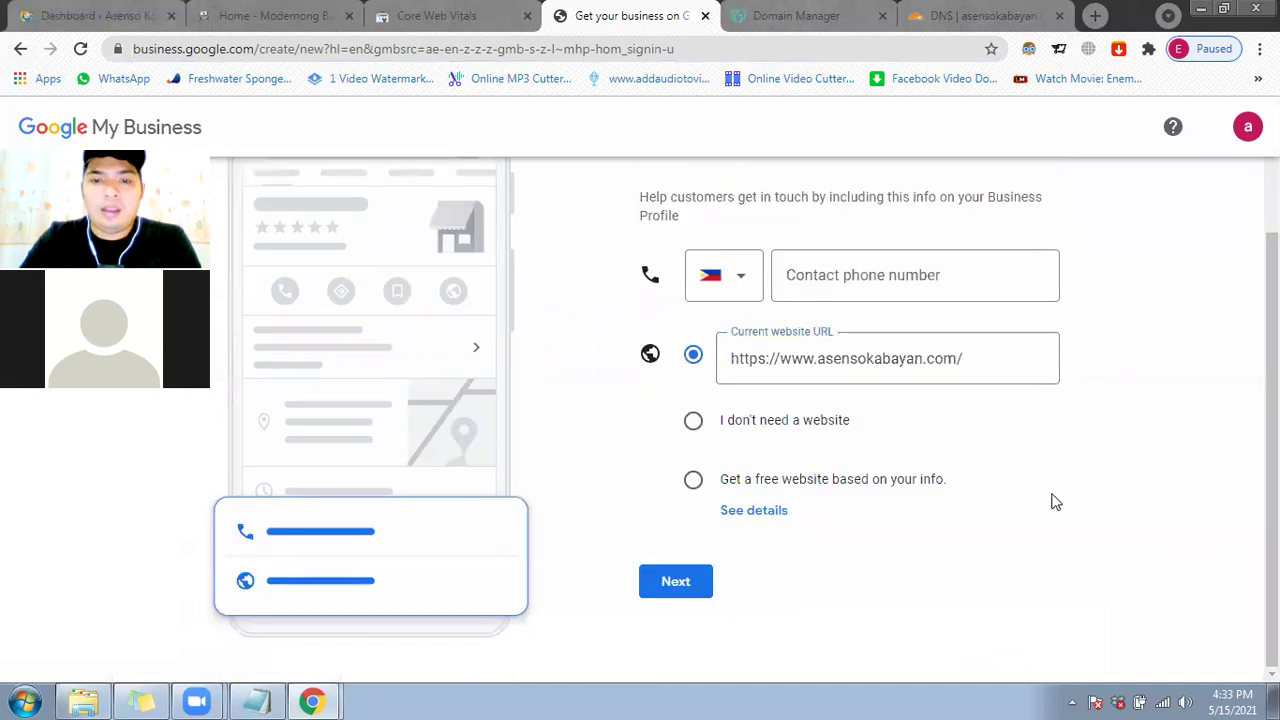
pyautogui.click(662, 580)
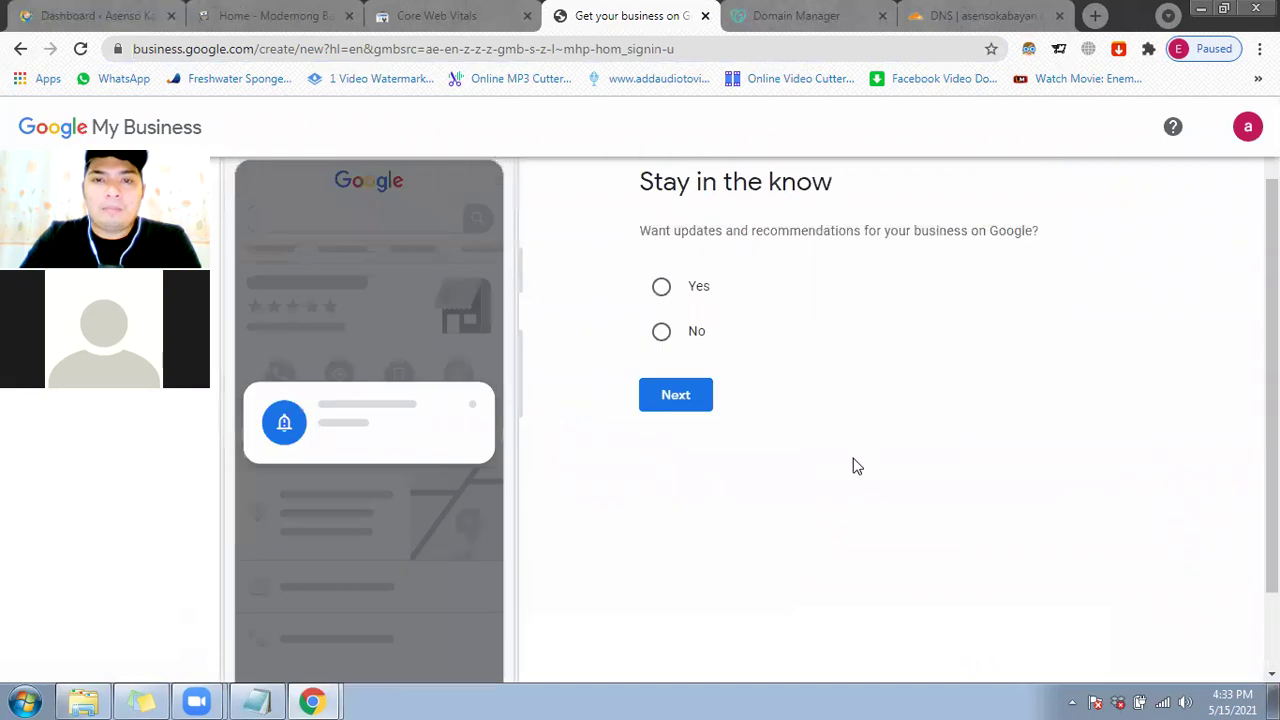
# Step: Answer Yes to receiving updates and recommendations for the business and continue to verification
pyautogui.scroll(1, 856, 466)
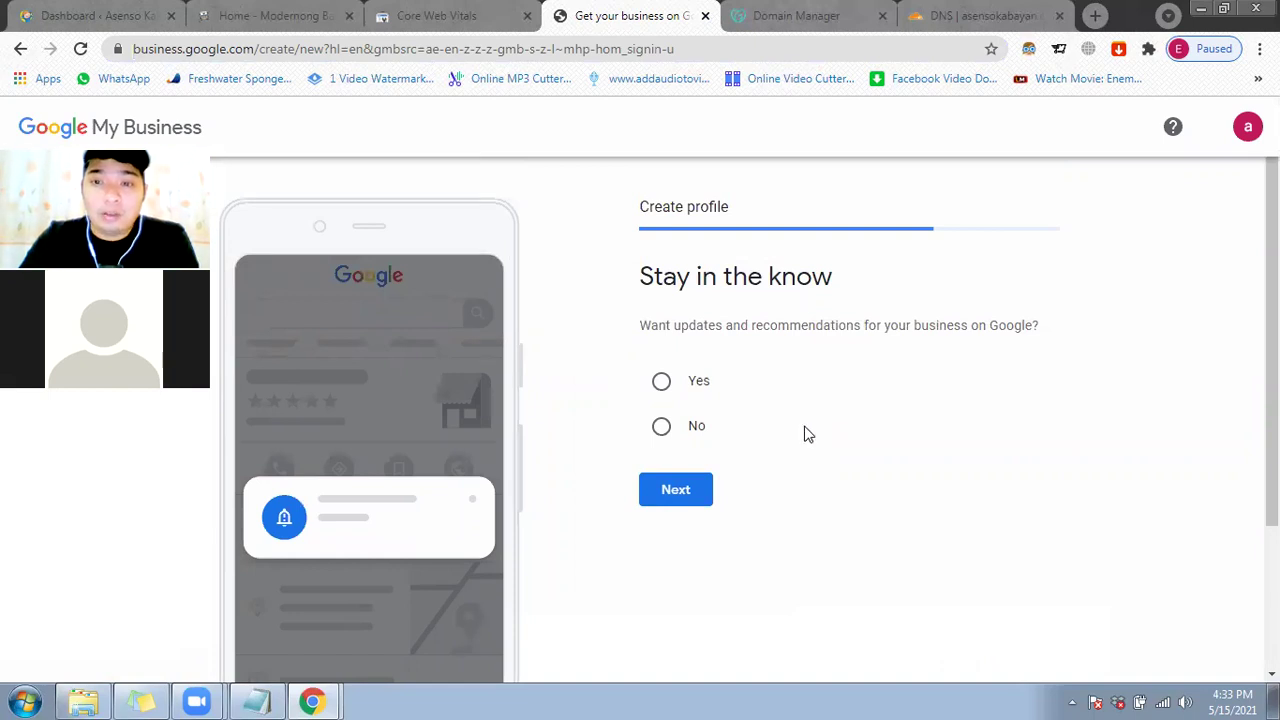
pyautogui.click(663, 381)
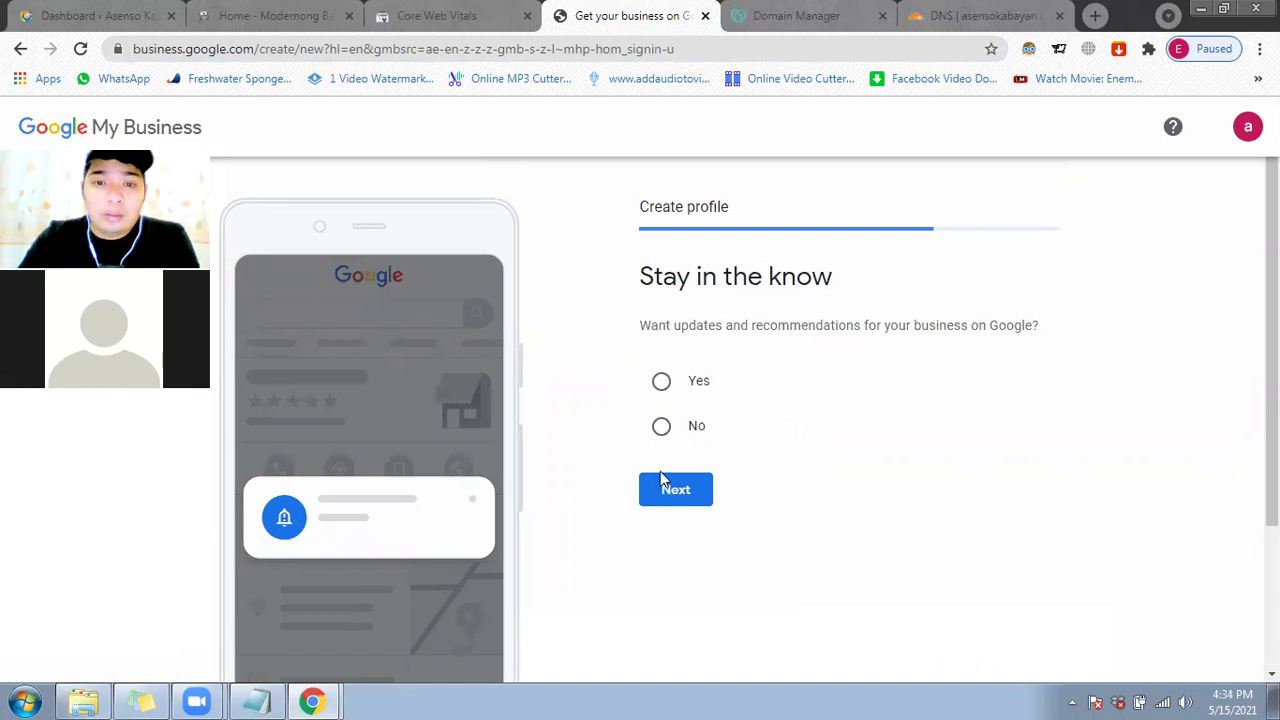
pyautogui.click(673, 488)
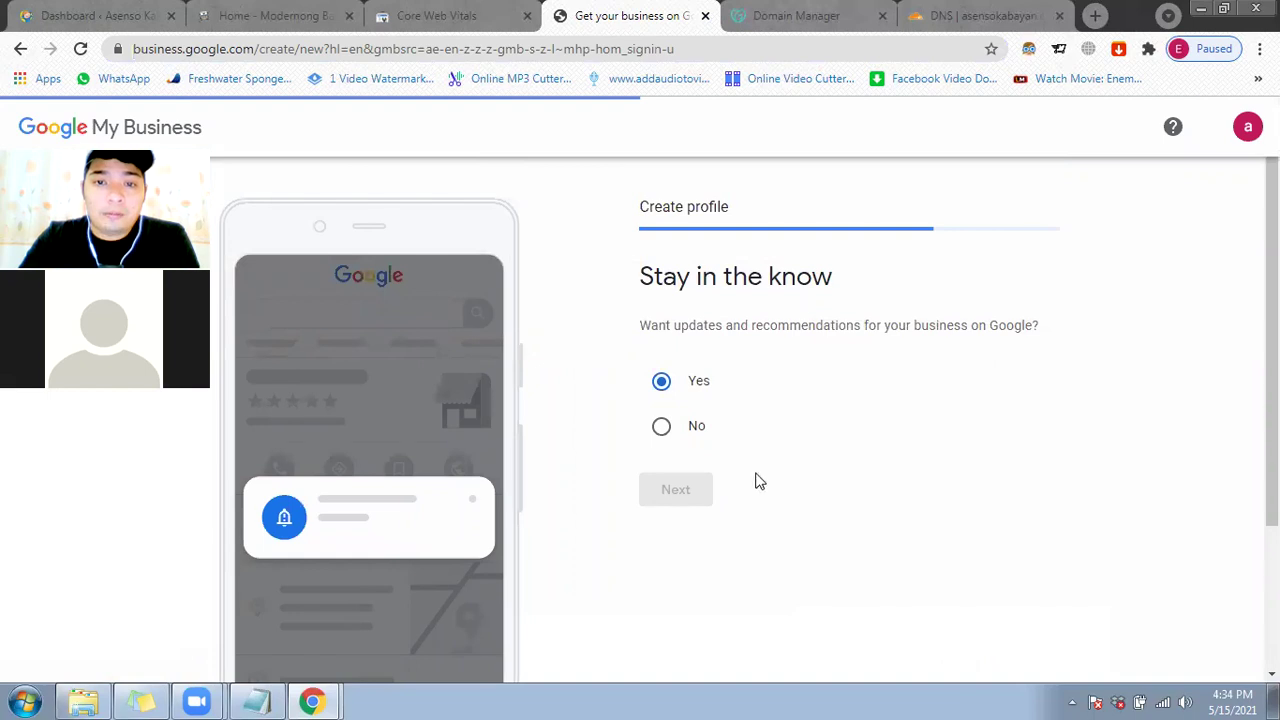
pyautogui.scroll(-2, 760, 481)
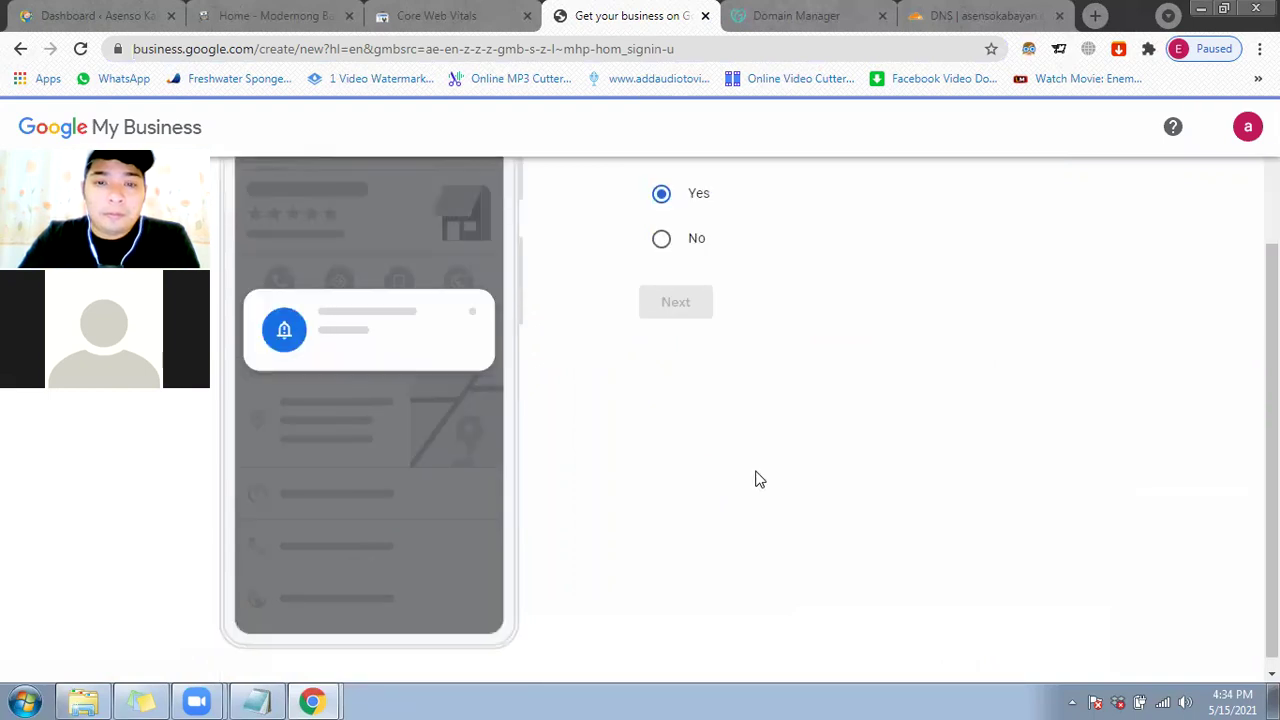
pyautogui.scroll(2, 758, 480)
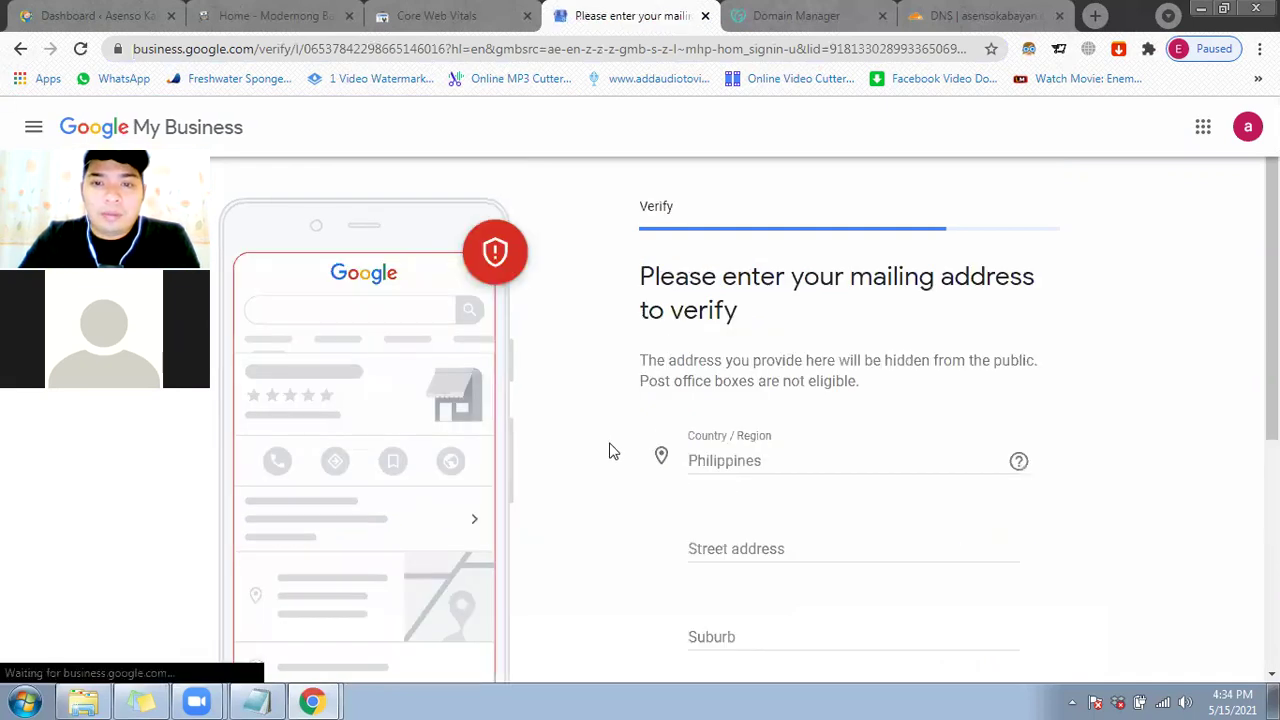
# Step: Review the mailing address form and postpone the business verification, leaving the address fields blank
pyautogui.scroll(-1, 612, 450)
pyautogui.scroll(1, 253, 300)
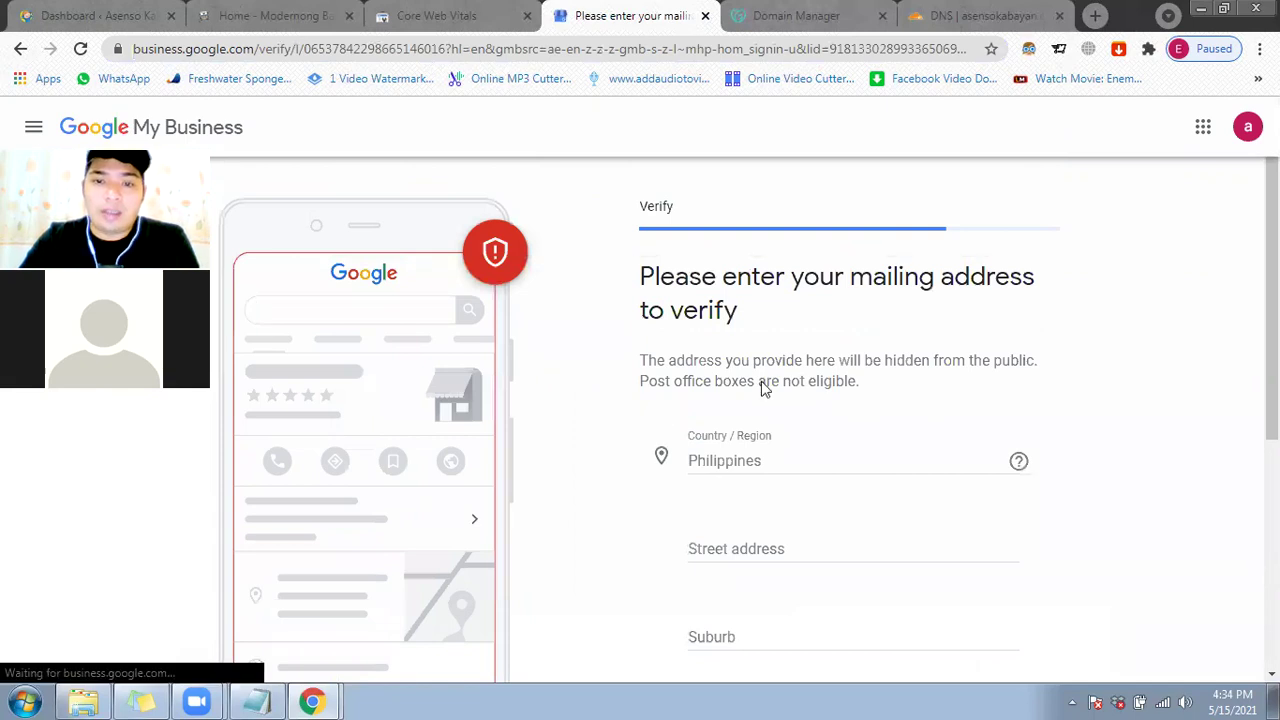
pyautogui.scroll(-1, 765, 390)
pyautogui.scroll(-1, 765, 443)
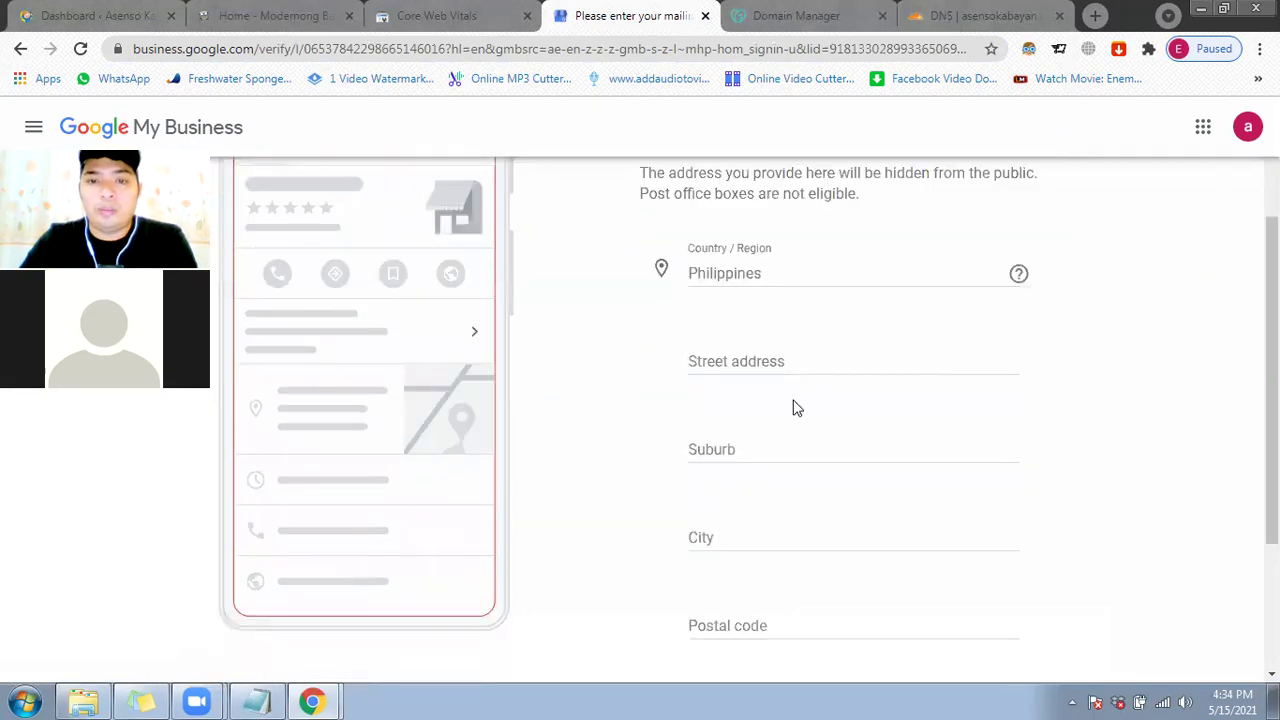
pyautogui.scroll(-3, 753, 428)
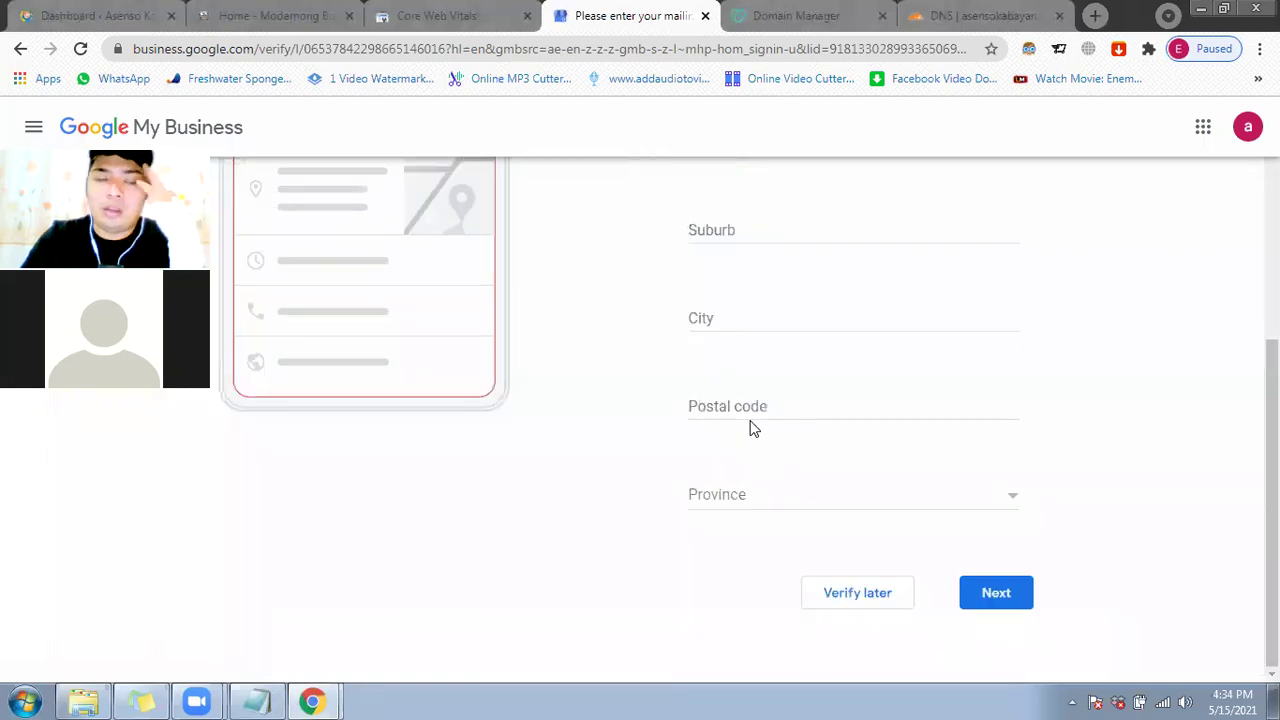
pyautogui.scroll(2, 752, 422)
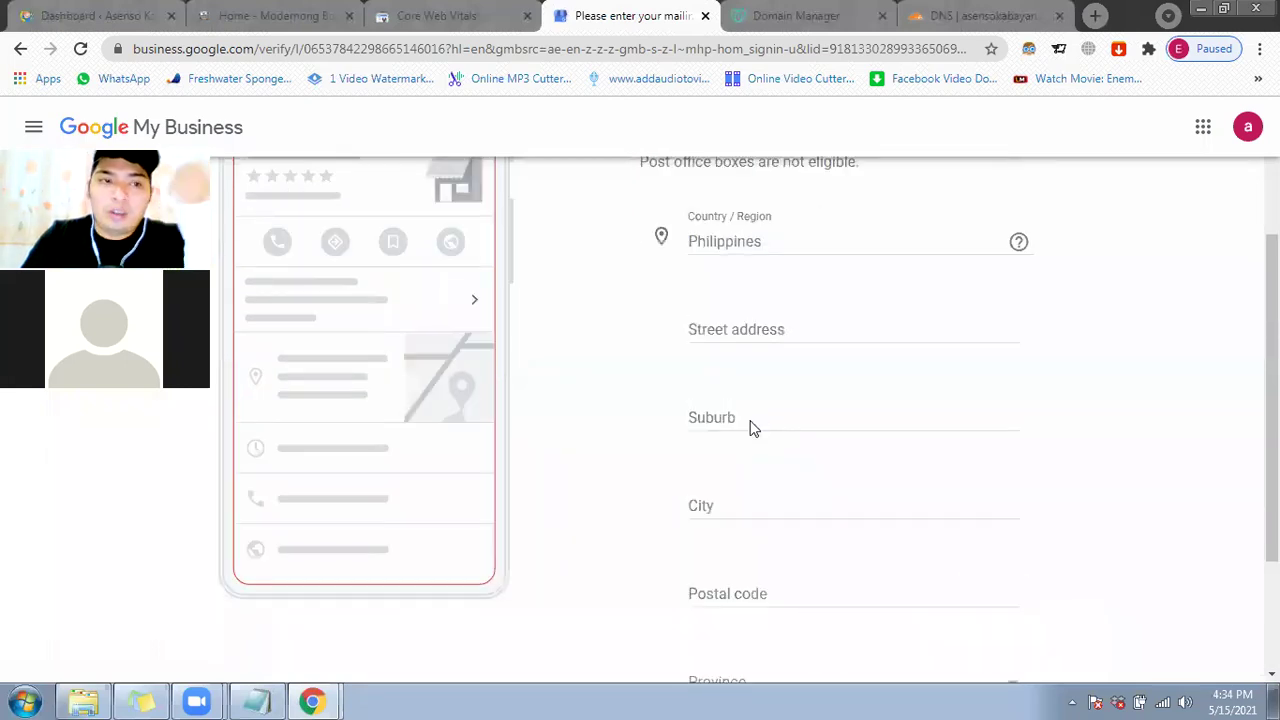
pyautogui.scroll(2, 752, 422)
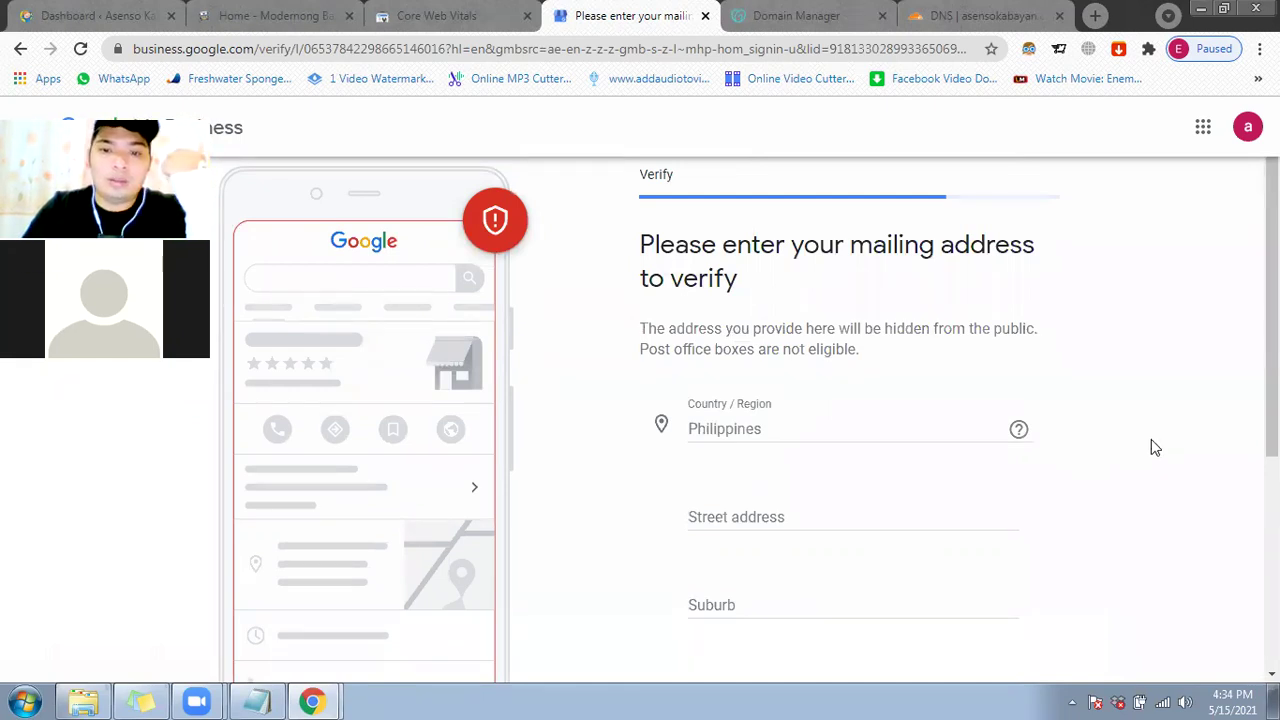
pyautogui.scroll(-4, 1160, 440)
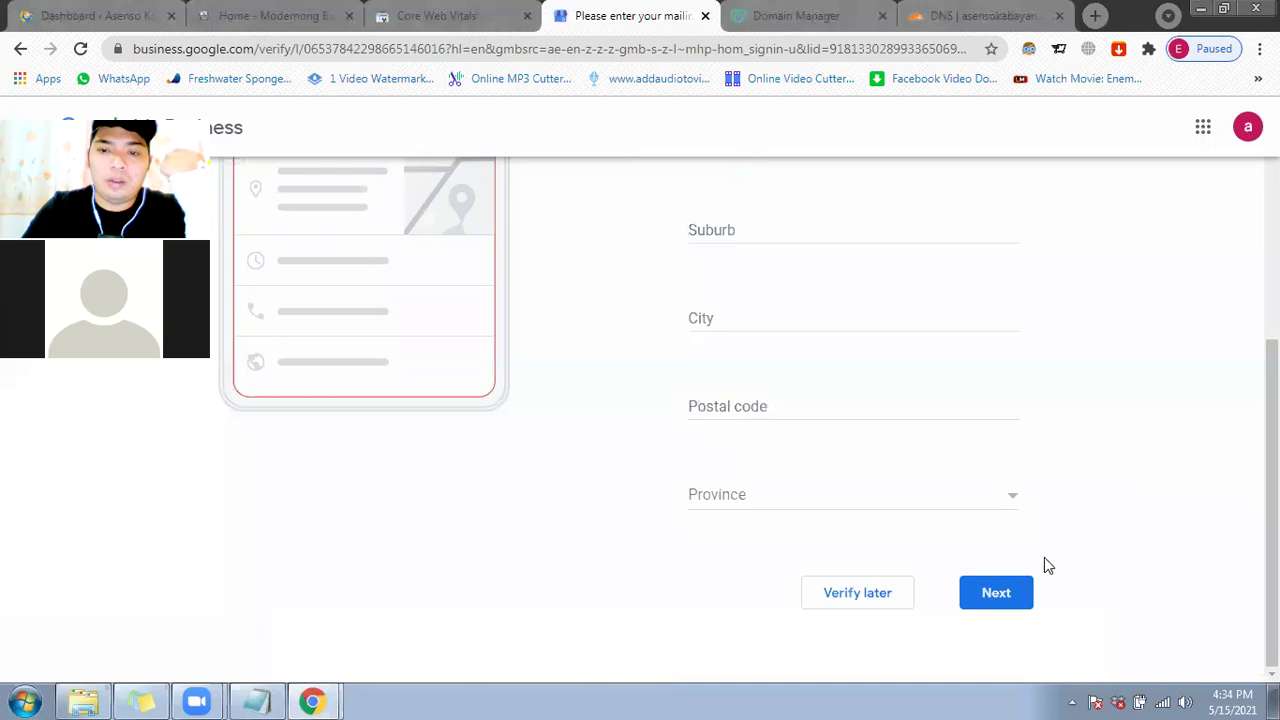
pyautogui.click(883, 597)
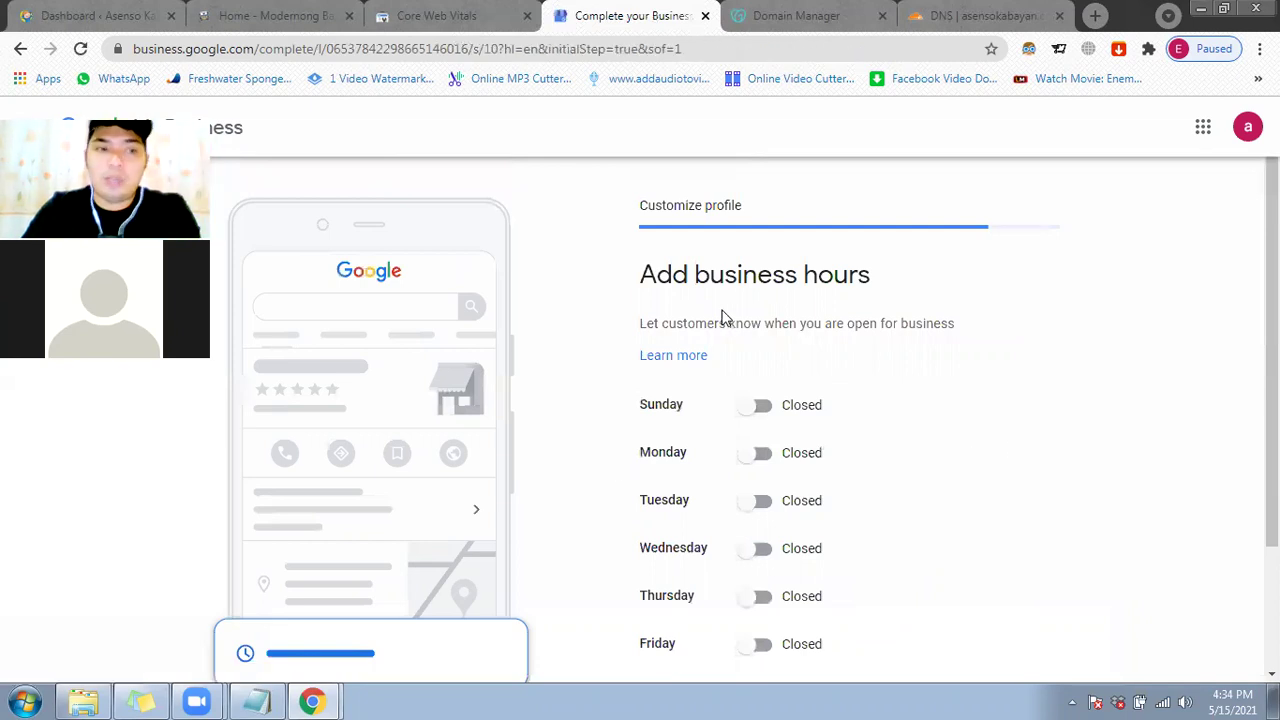
# Step: Mark the business as open on every day from Sunday to Saturday
pyautogui.scroll(-2, 785, 388)
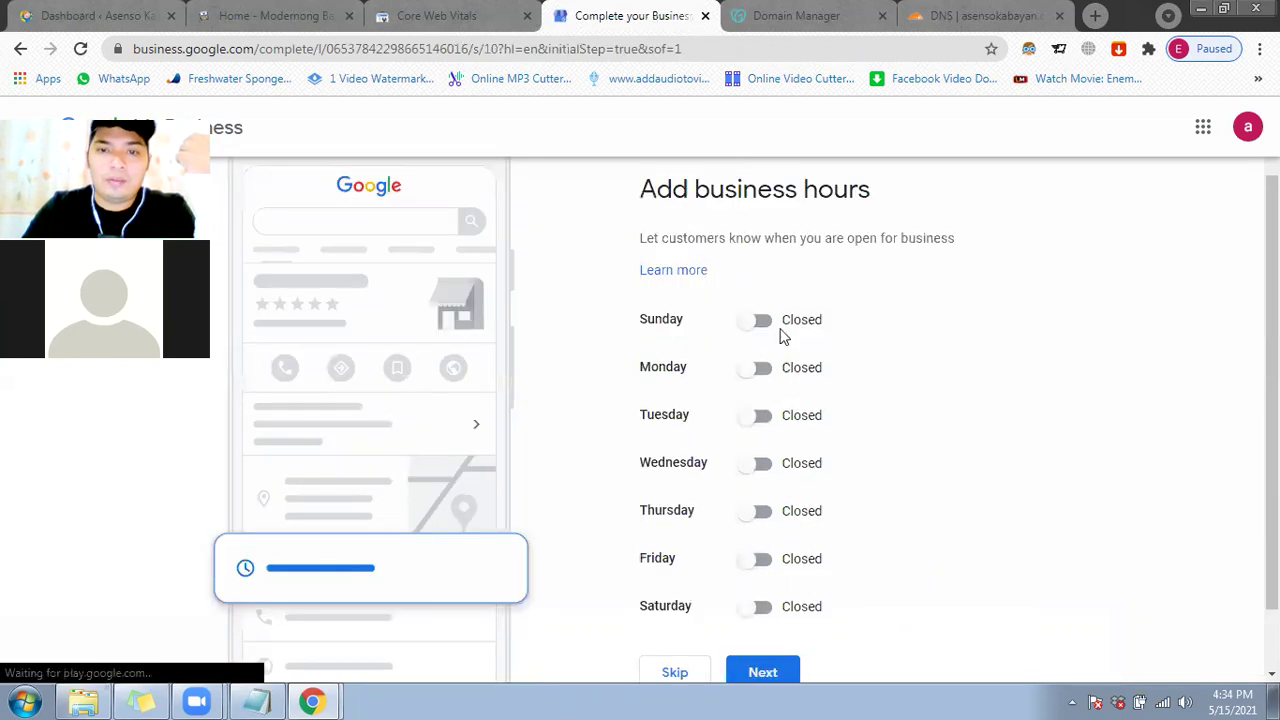
pyautogui.scroll(-1, 763, 252)
pyautogui.click(760, 245)
pyautogui.click(758, 291)
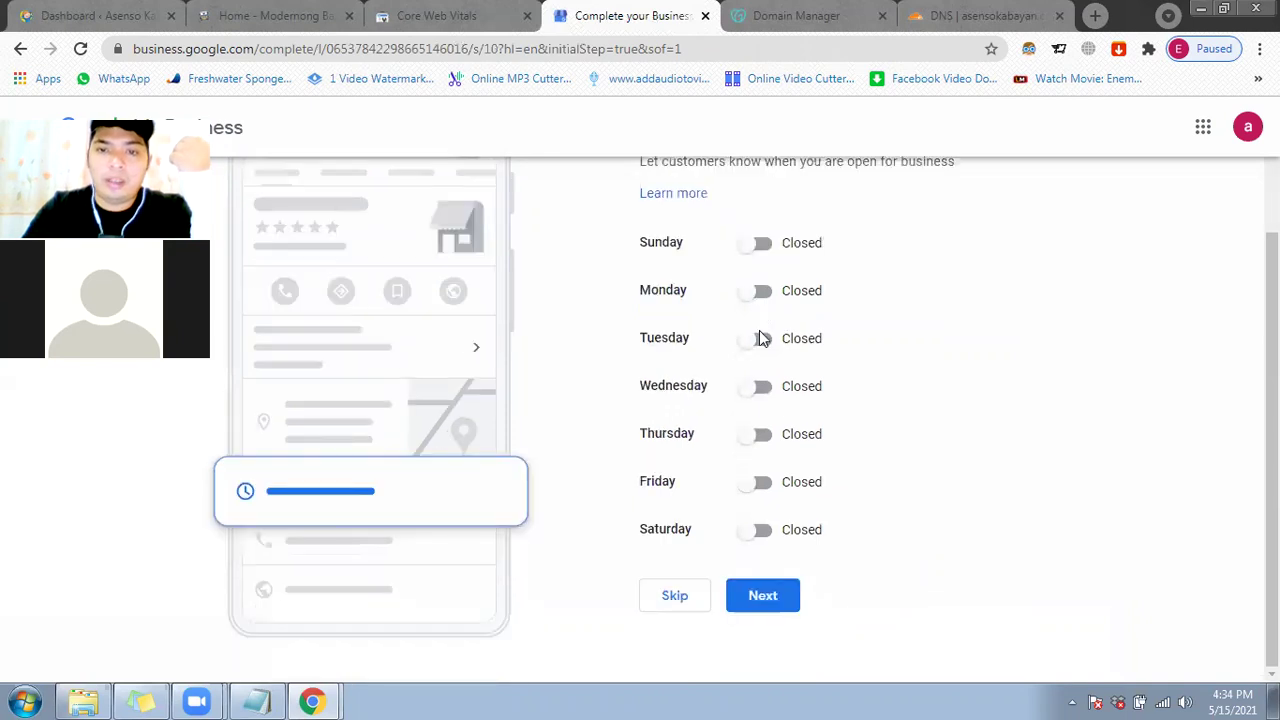
pyautogui.click(761, 396)
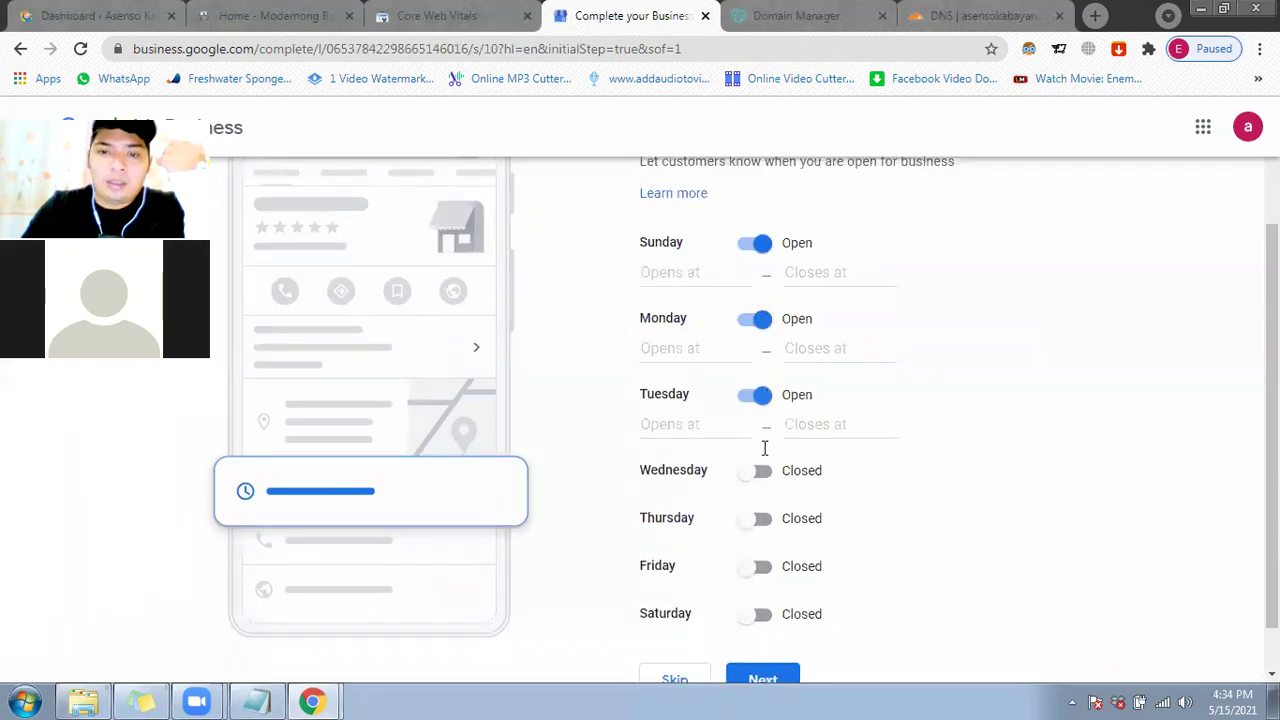
pyautogui.click(762, 468)
pyautogui.scroll(-1, 766, 490)
pyautogui.click(760, 491)
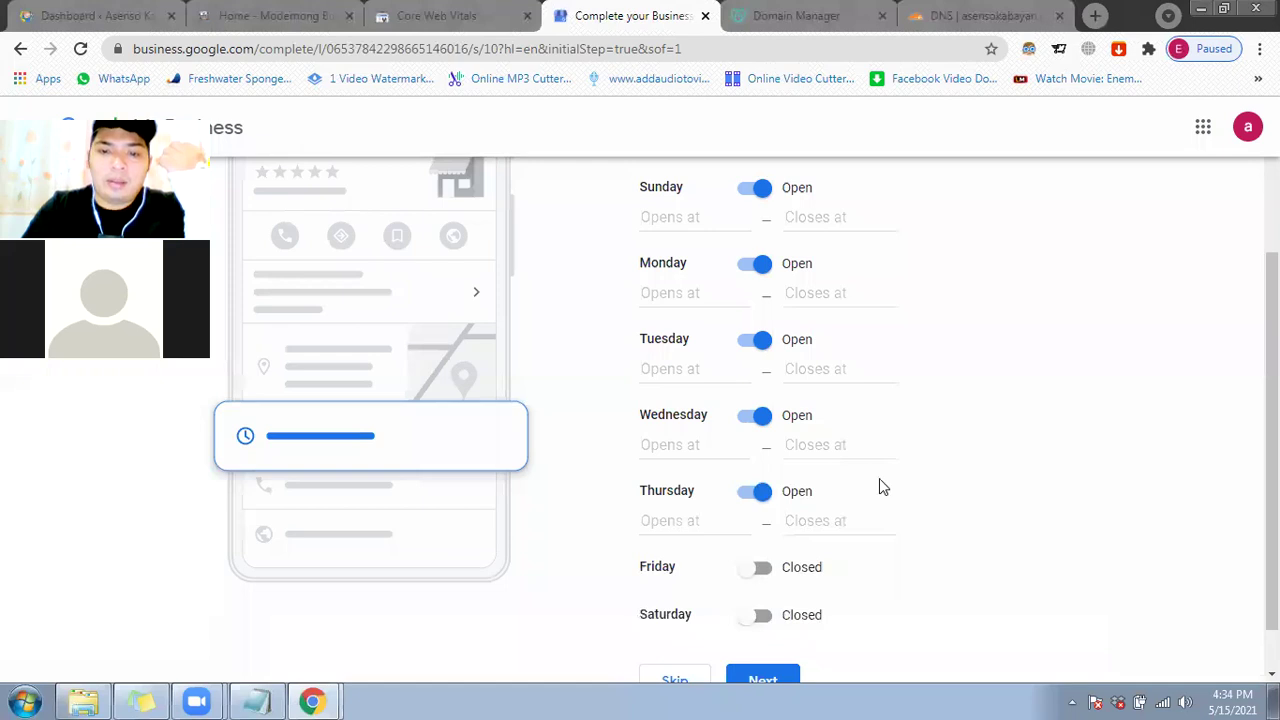
pyautogui.click(761, 566)
pyautogui.scroll(-1, 761, 562)
pyautogui.click(760, 560)
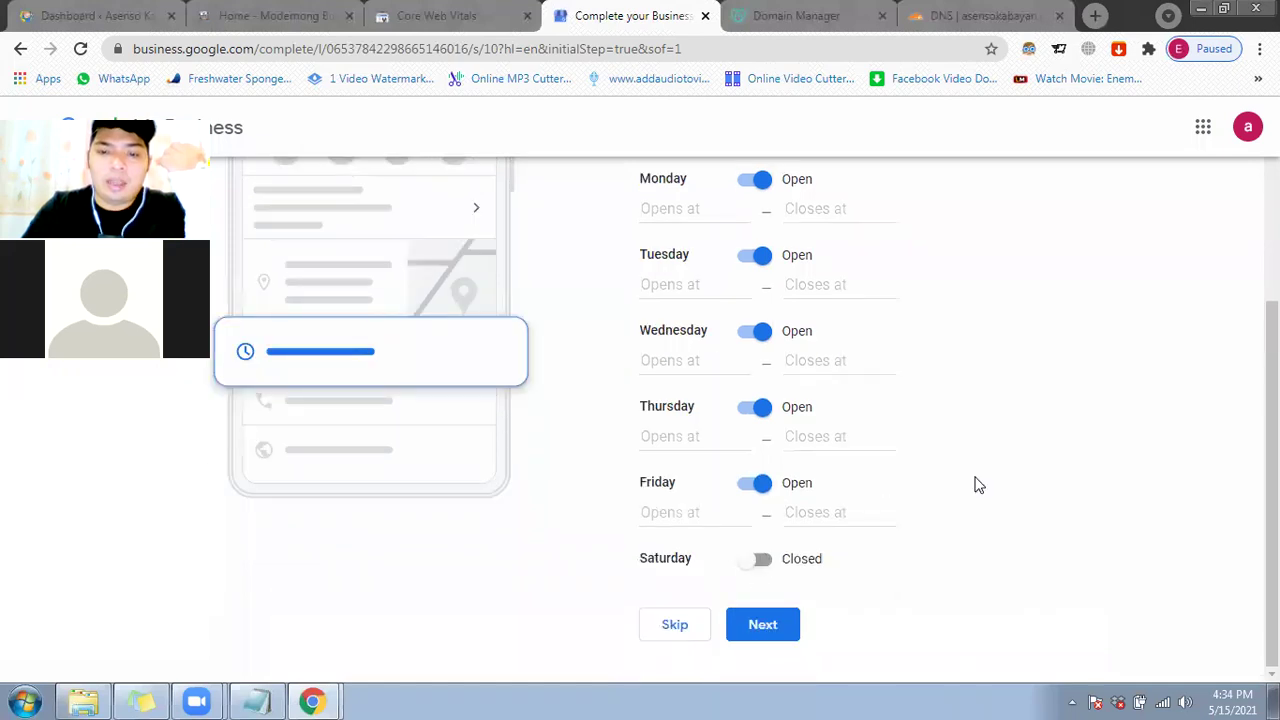
# Step: Set the business hours to 24 hours for all seven days and continue to the messaging option
pyautogui.scroll(2, 769, 490)
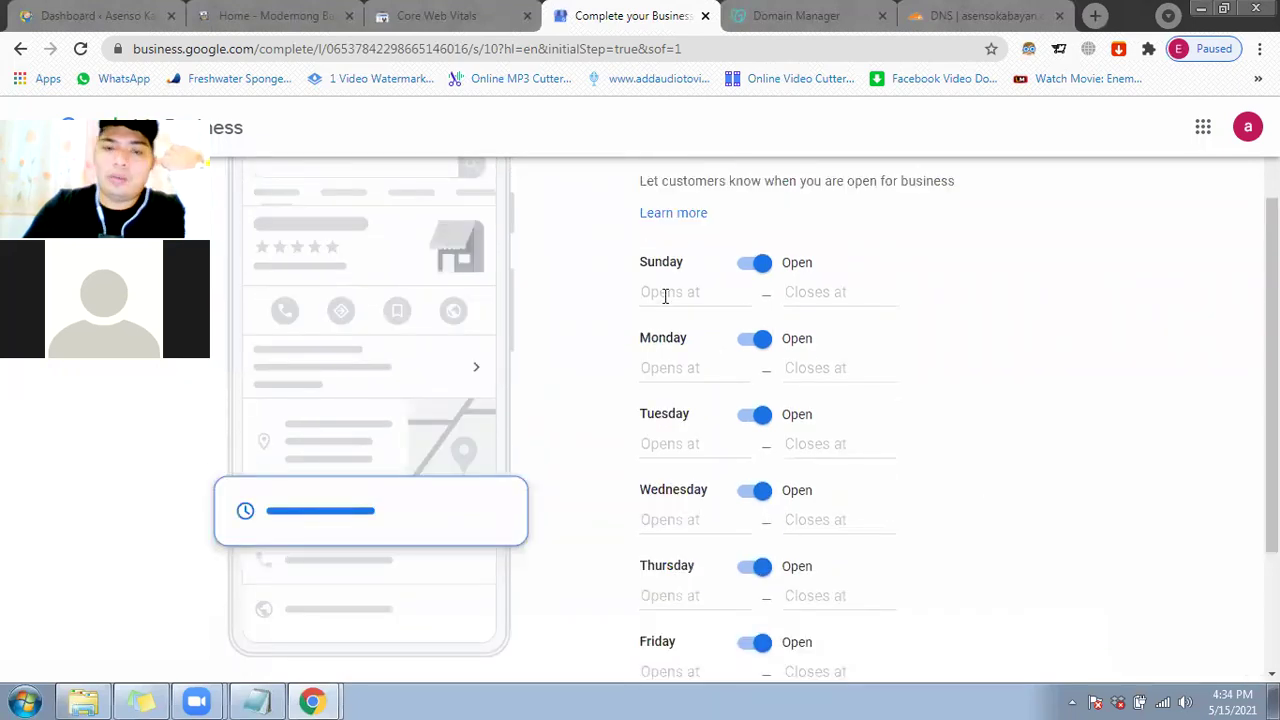
pyautogui.click(665, 293)
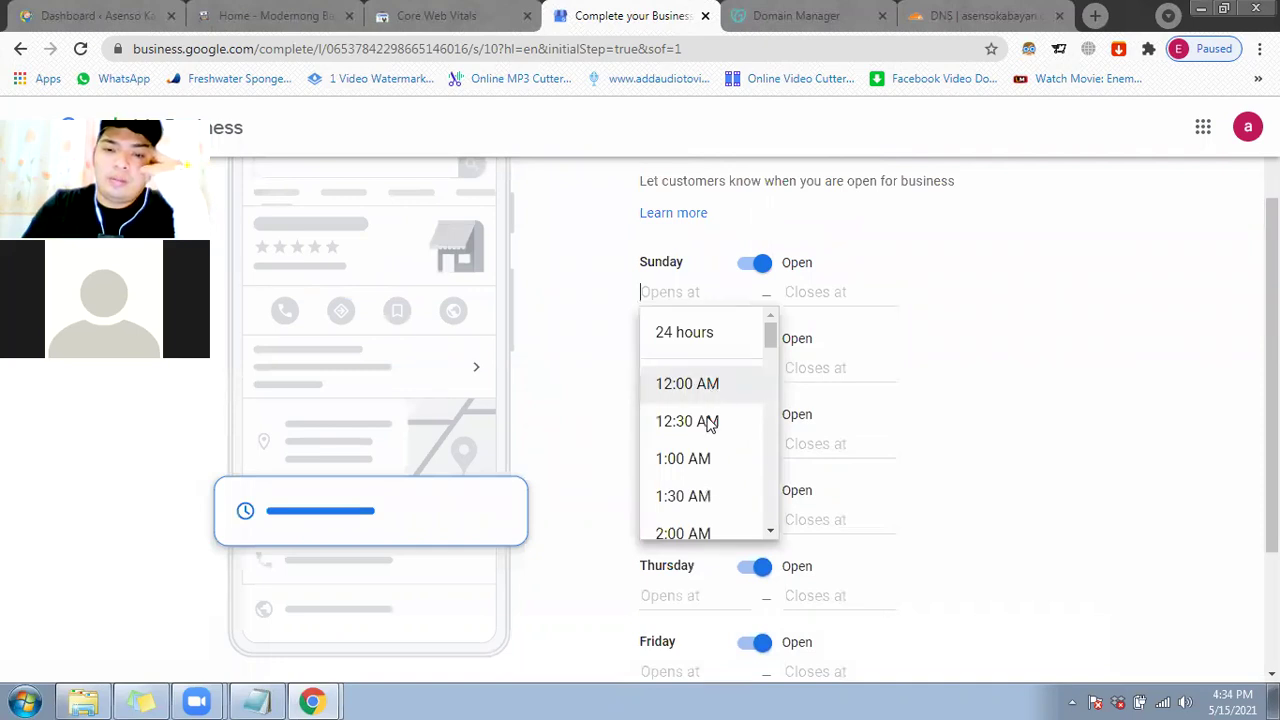
pyautogui.scroll(-6, 711, 440)
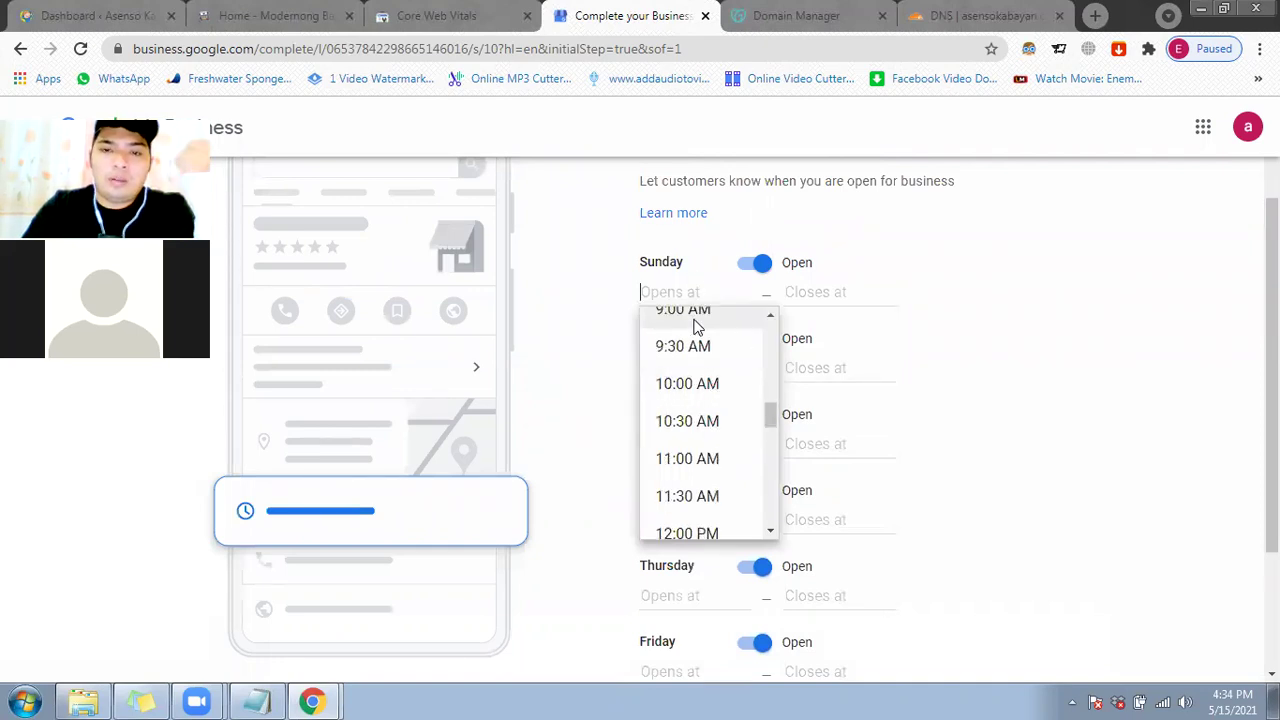
pyautogui.scroll(6, 726, 403)
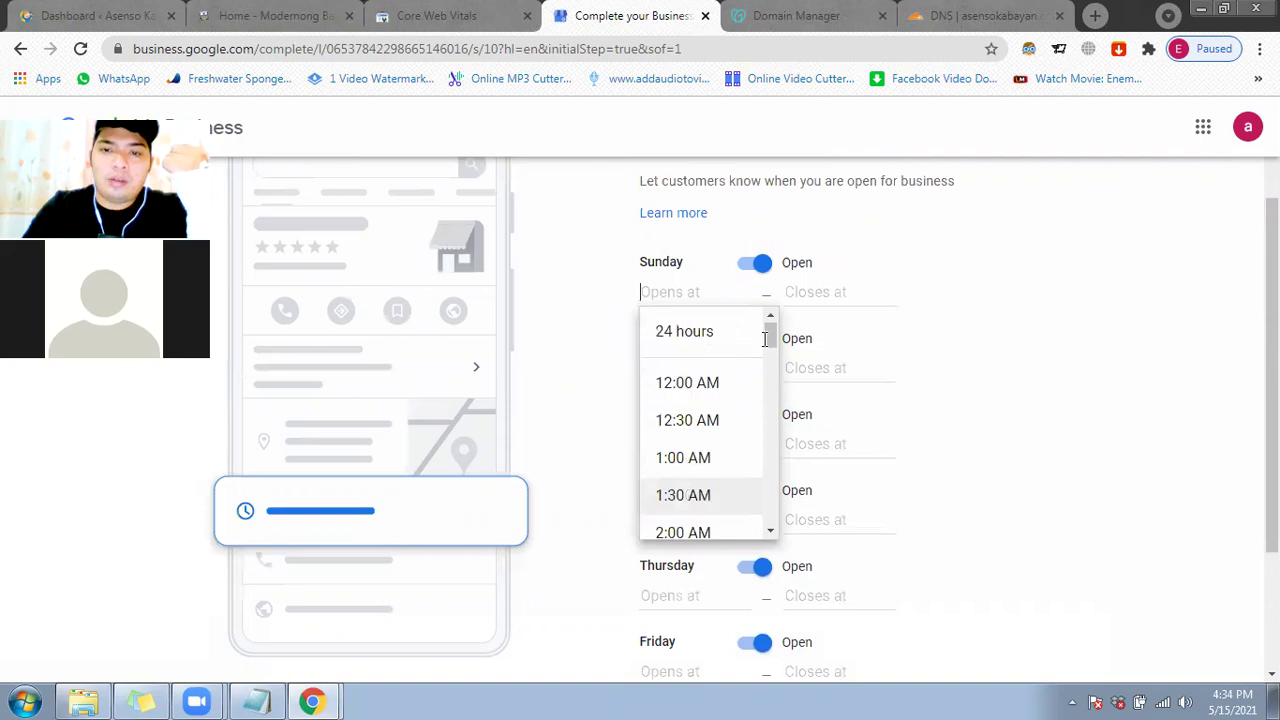
pyautogui.click(748, 332)
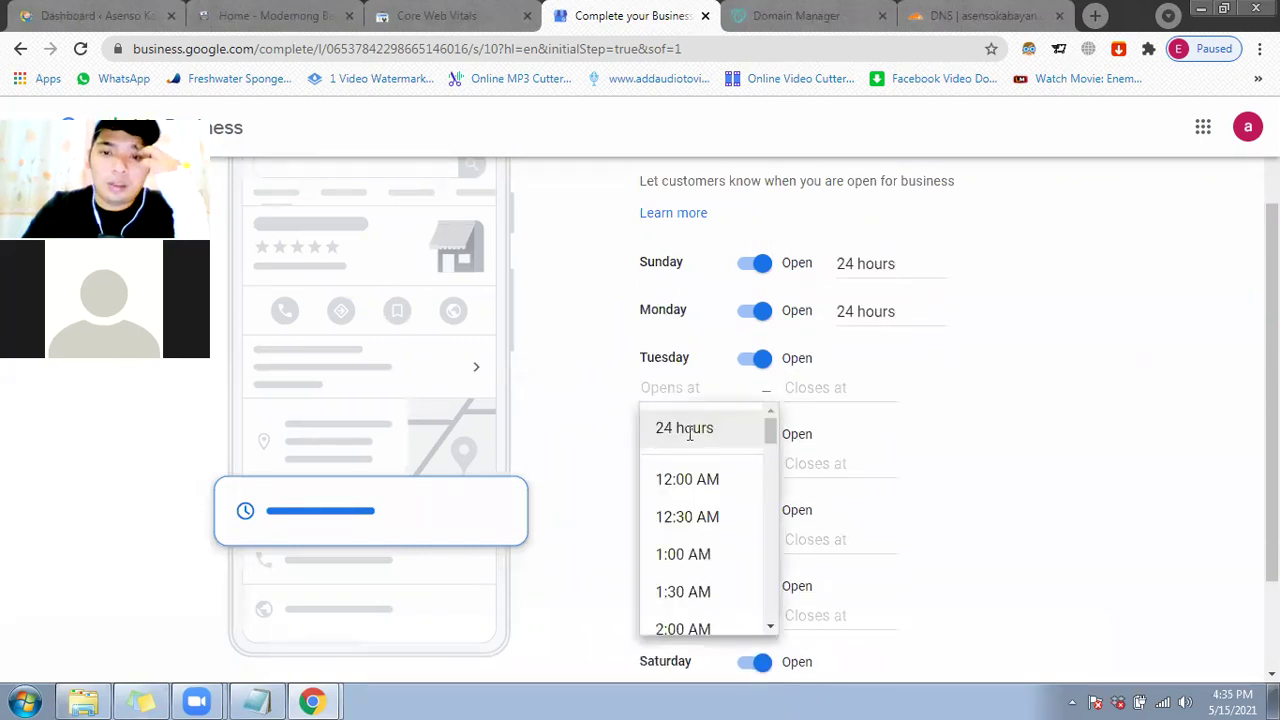
pyautogui.click(686, 428)
pyautogui.click(686, 448)
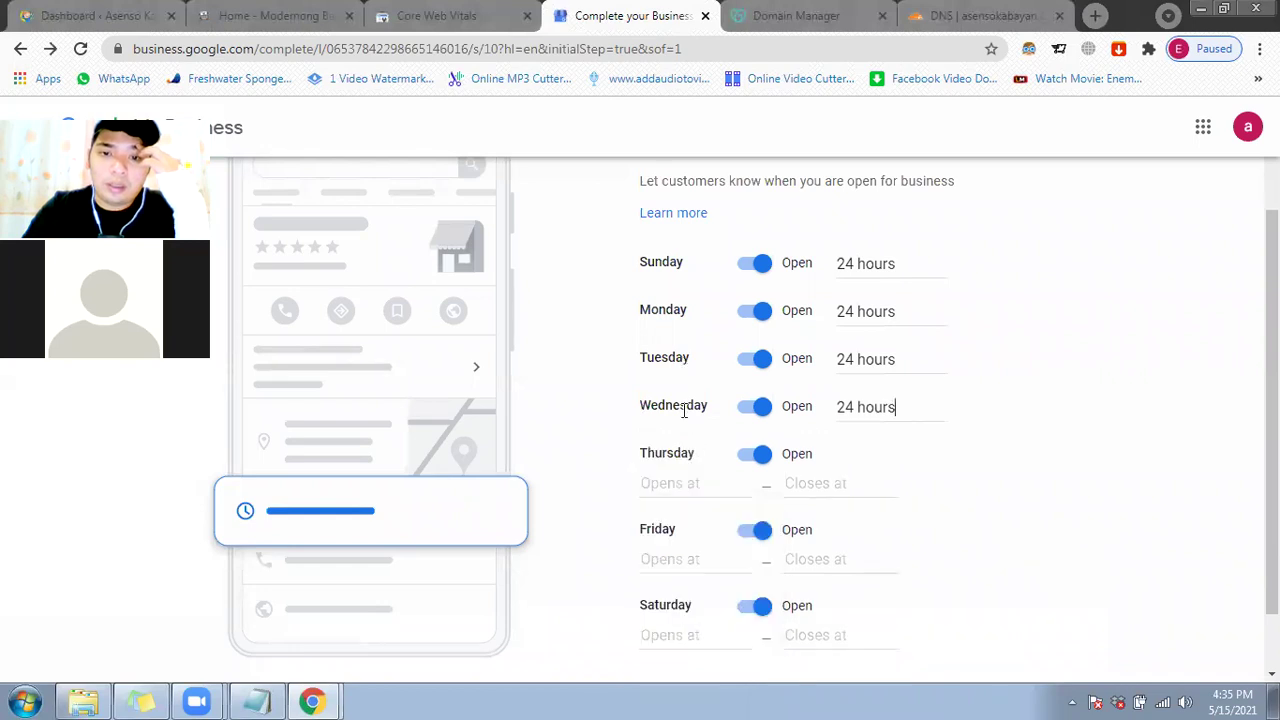
pyautogui.click(686, 448)
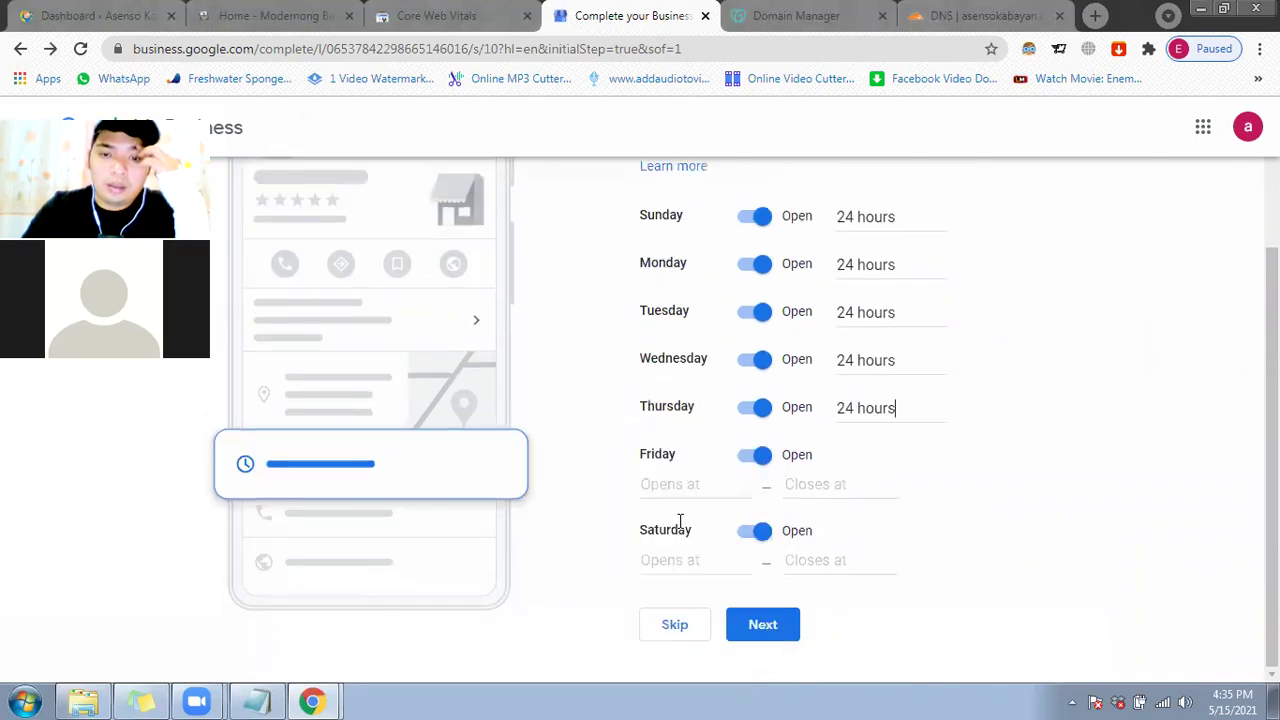
pyautogui.click(680, 524)
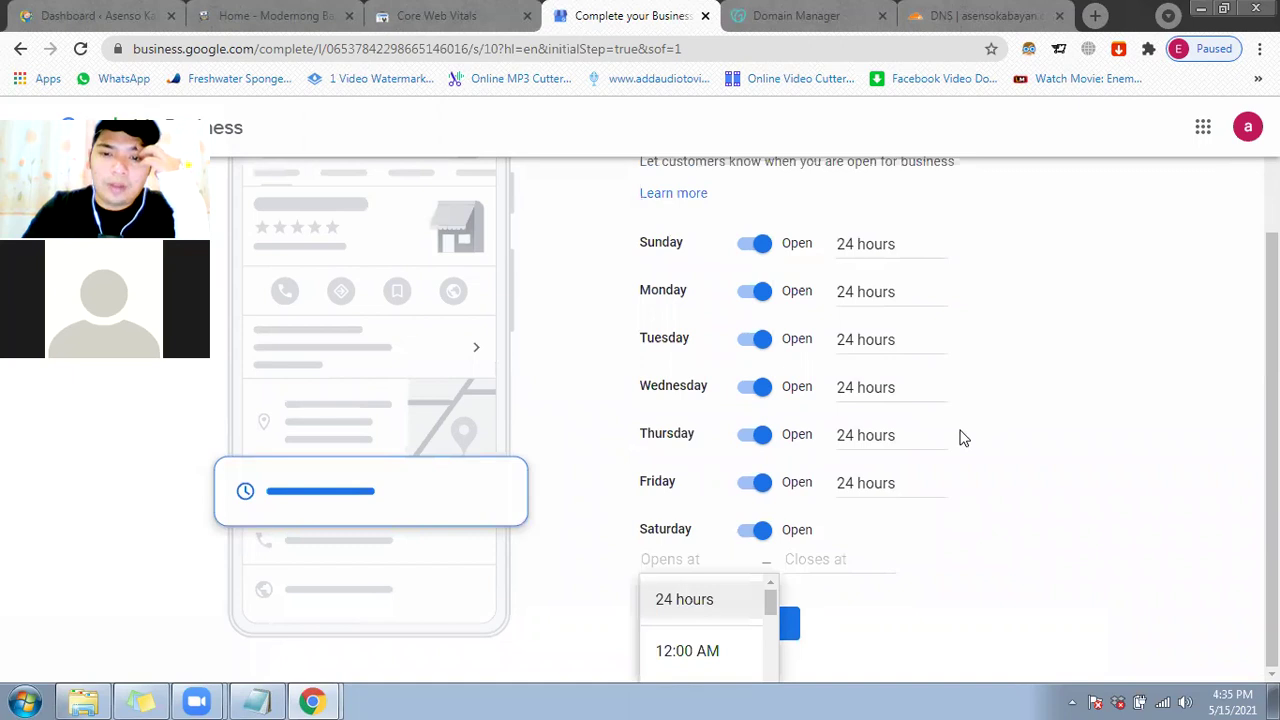
pyautogui.click(751, 599)
pyautogui.click(748, 596)
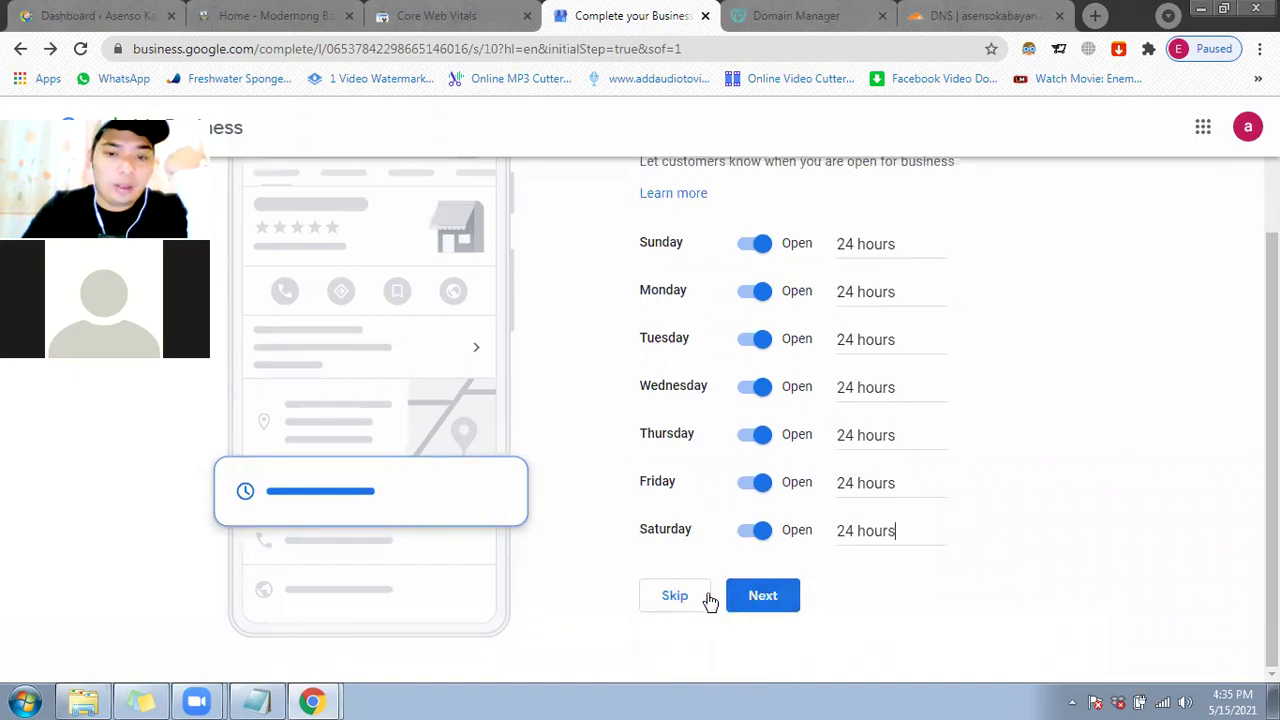
pyautogui.click(763, 600)
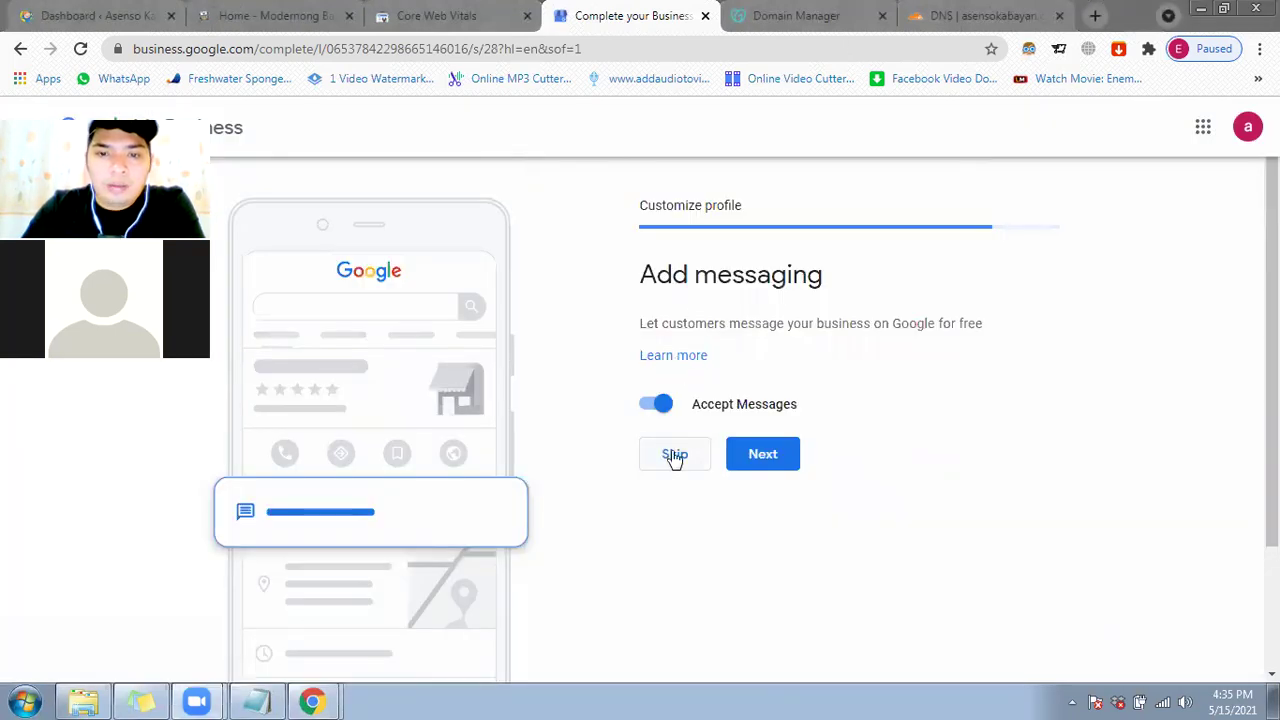
# Step: Skip the messaging option, enter "This is a blog site." as the business description and continue to the photos page
pyautogui.click(674, 456)
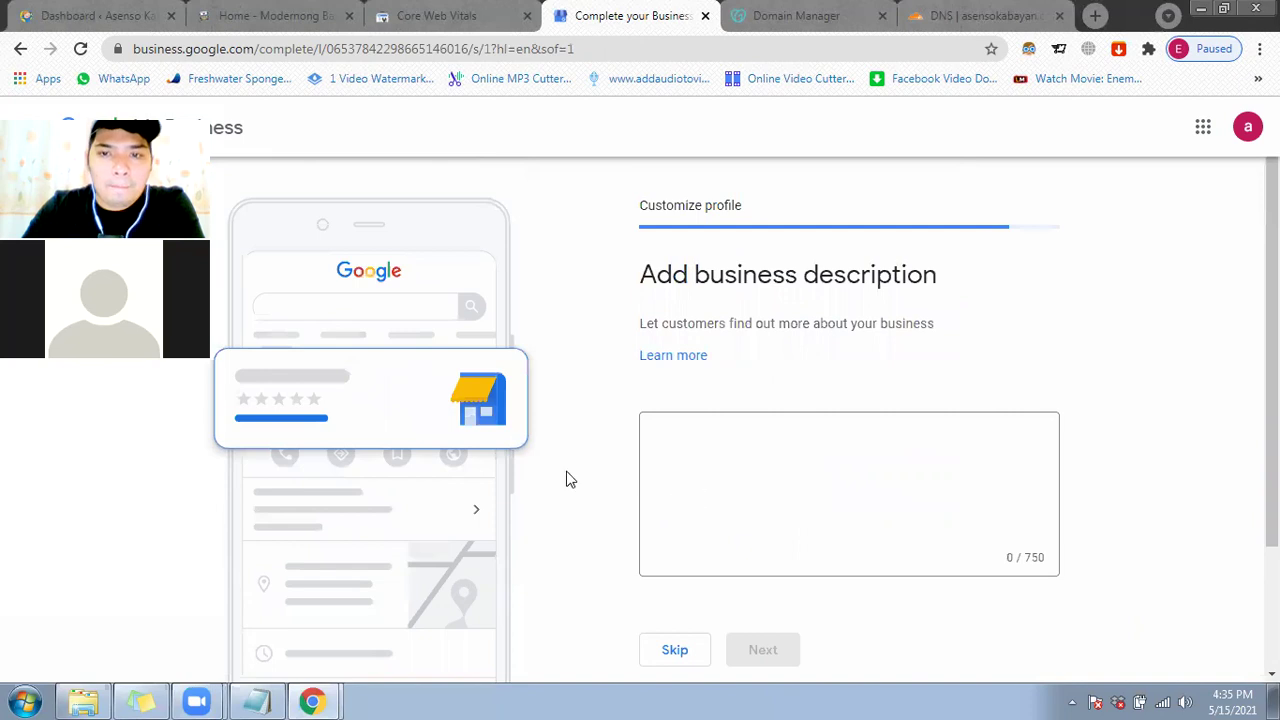
pyautogui.click(689, 463)
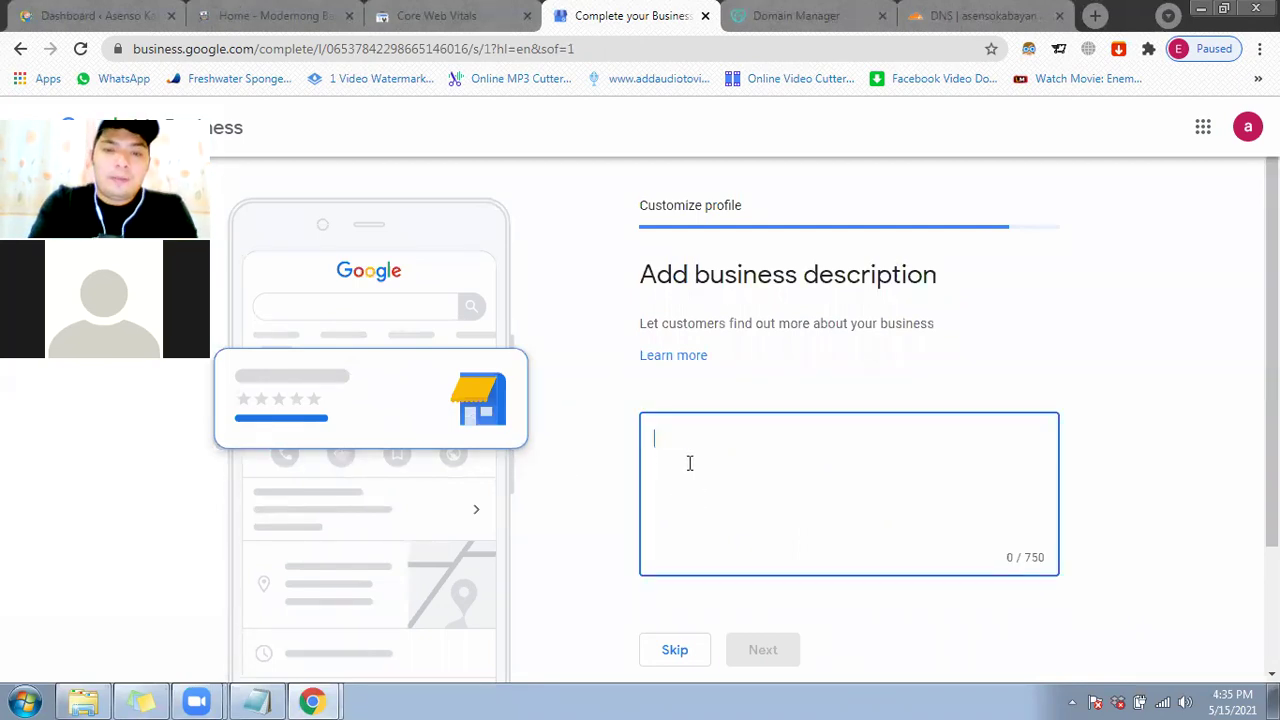
pyautogui.write('This is a ')
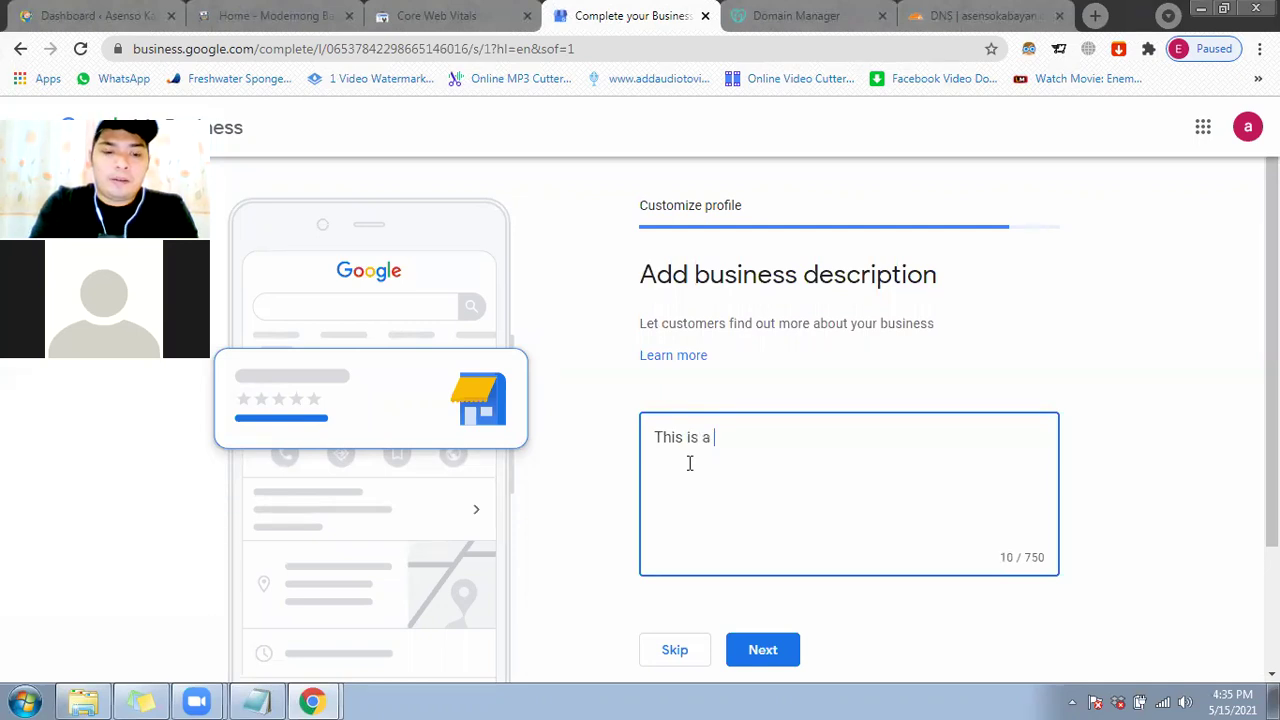
pyautogui.write('blogsite')
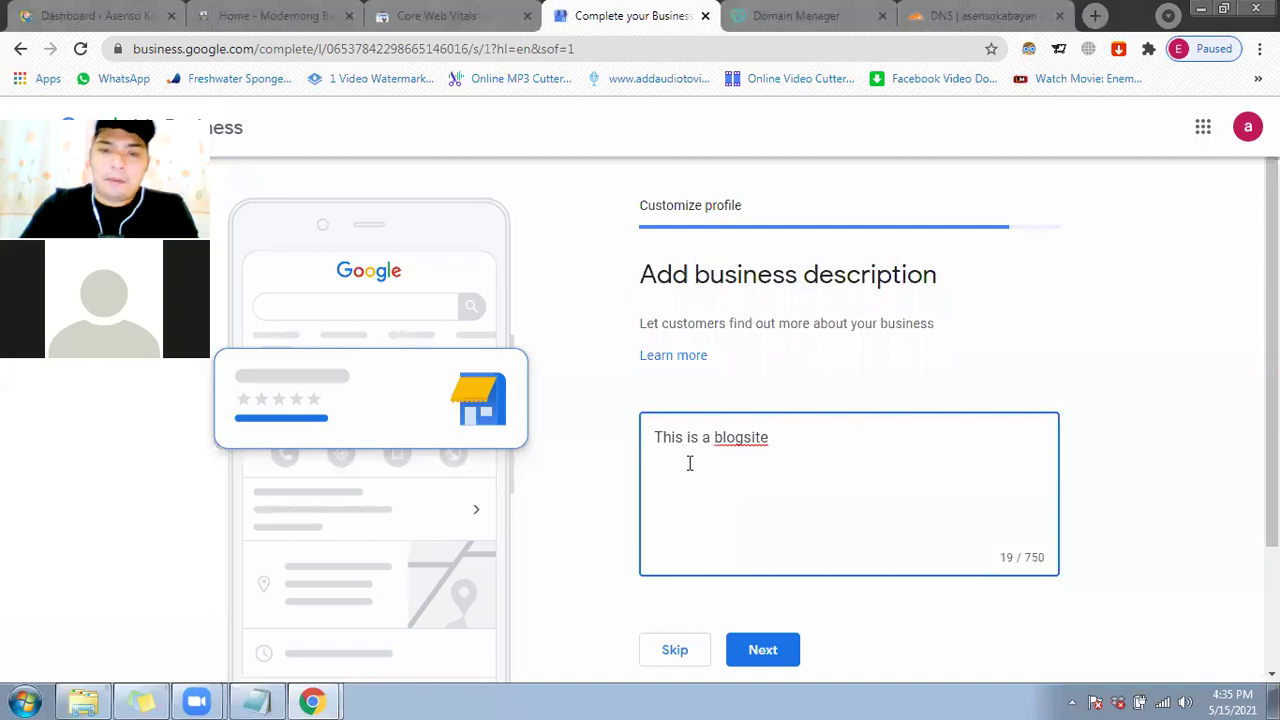
pyautogui.rightClick(740, 440)
pyautogui.press('Down')
pyautogui.press('Return')
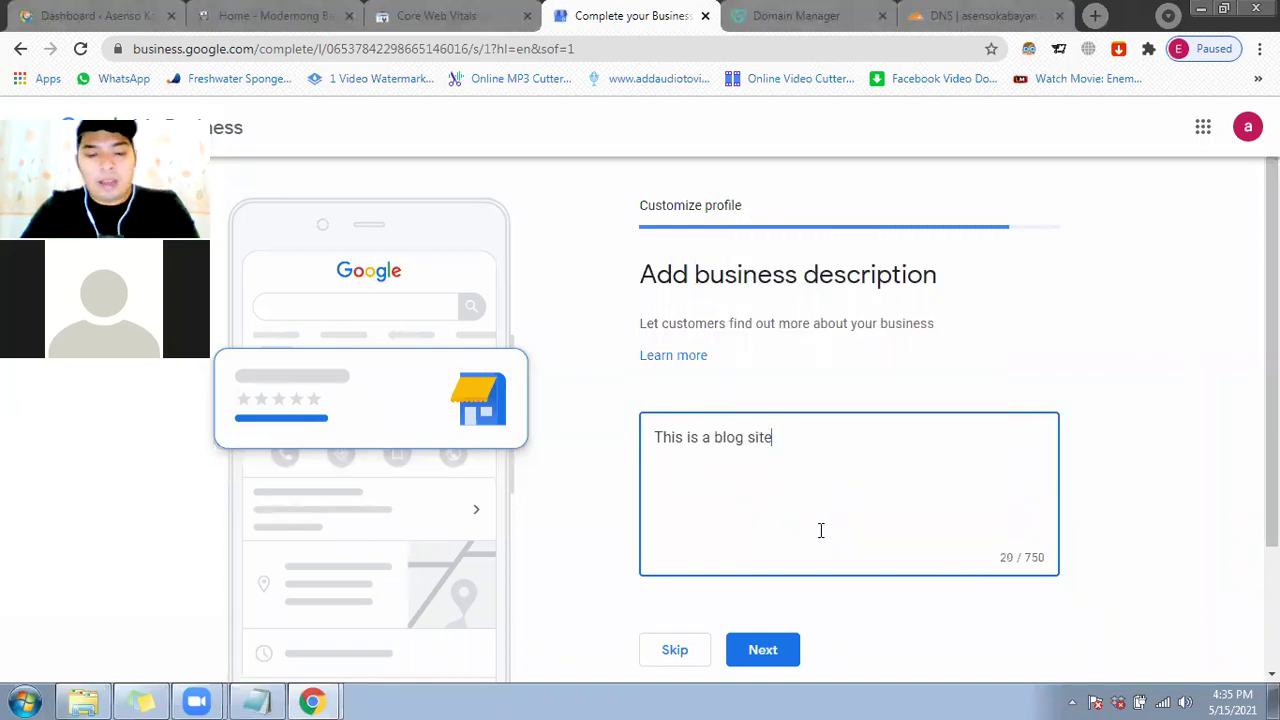
pyautogui.write('.')
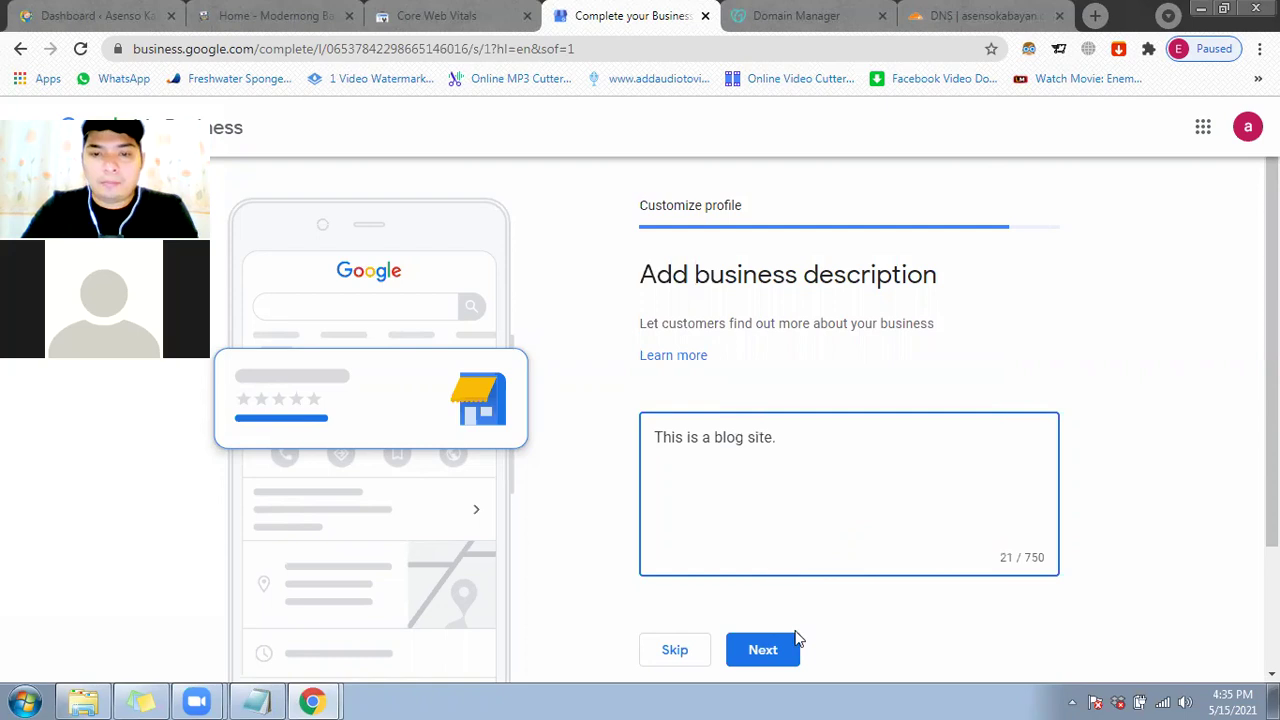
pyautogui.scroll(-2, 798, 648)
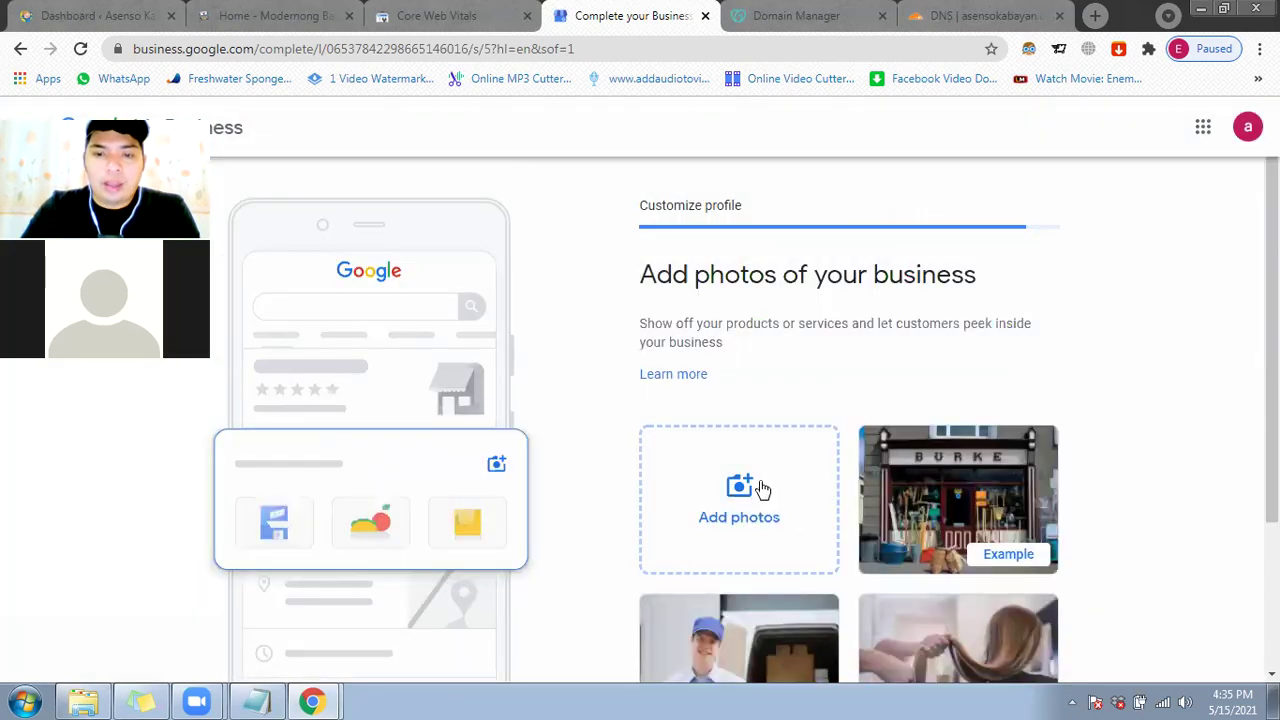
# Step: Skip adding photos of the business
pyautogui.click(751, 503)
pyautogui.scroll(-2, 699, 398)
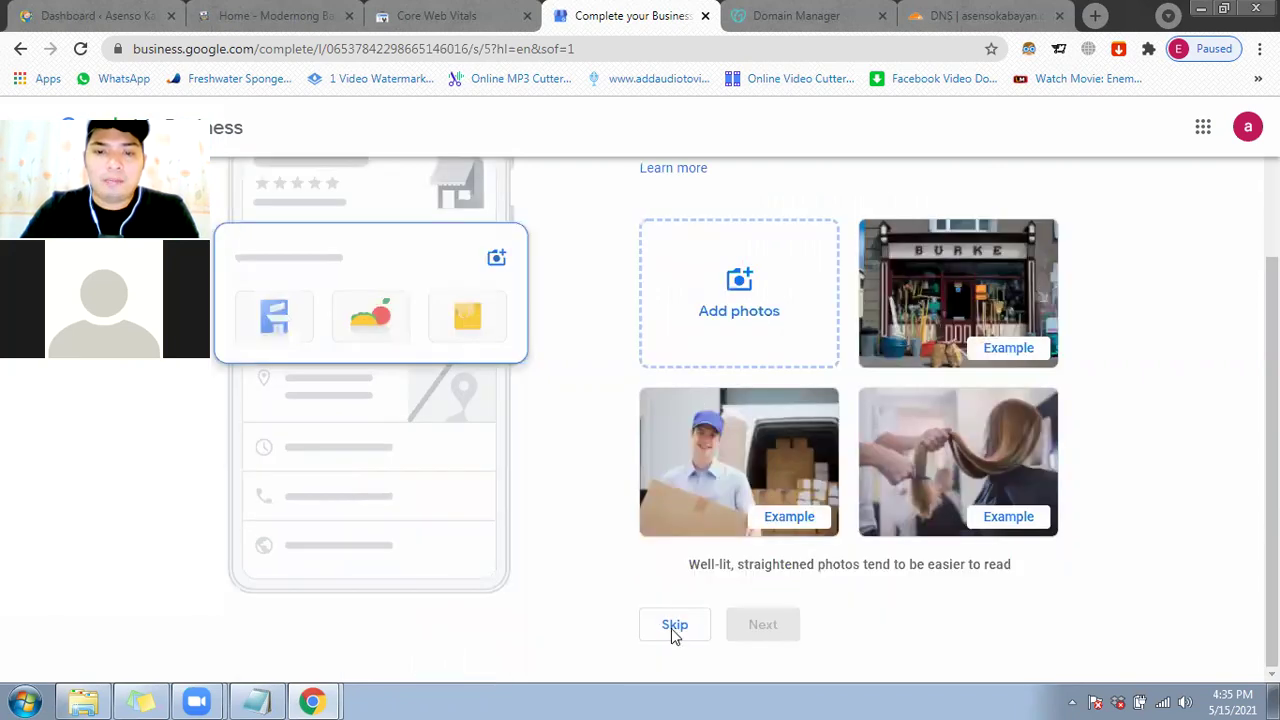
pyautogui.click(674, 624)
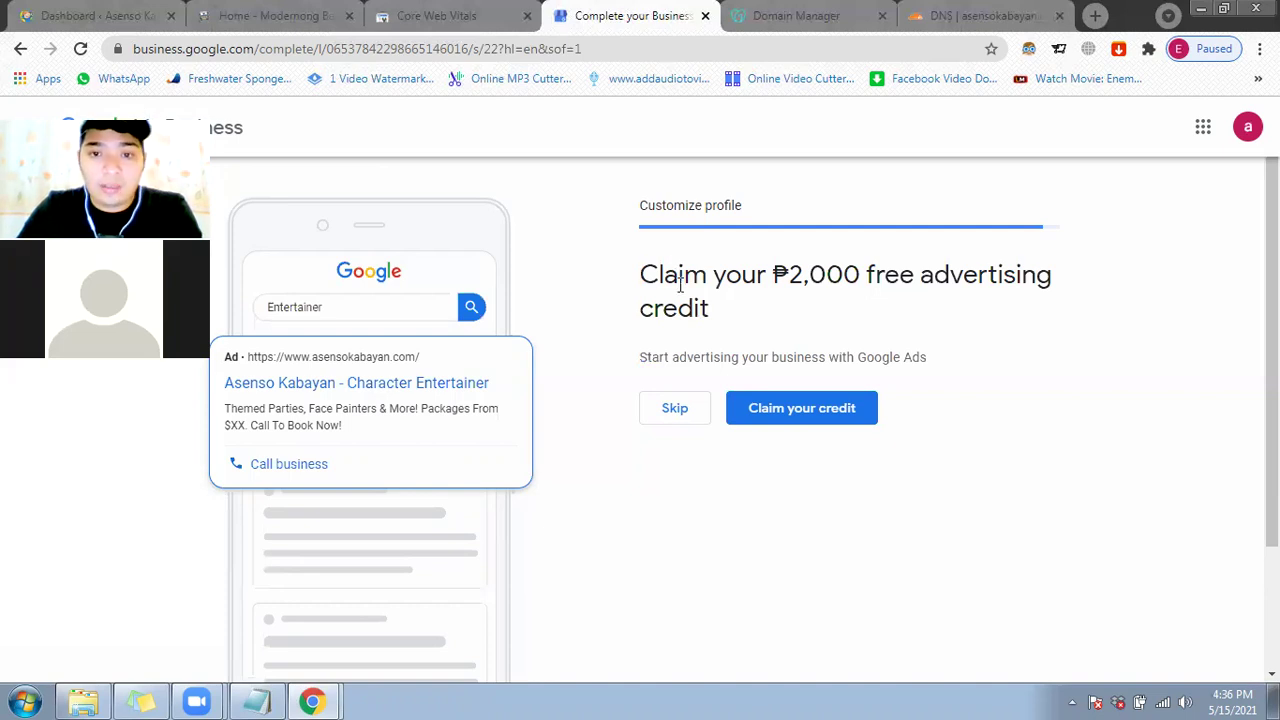
# Step: Skip the ₱2,000 free advertising credit offer and continue to the business profile dashboard
pyautogui.tripleClick(645, 272)
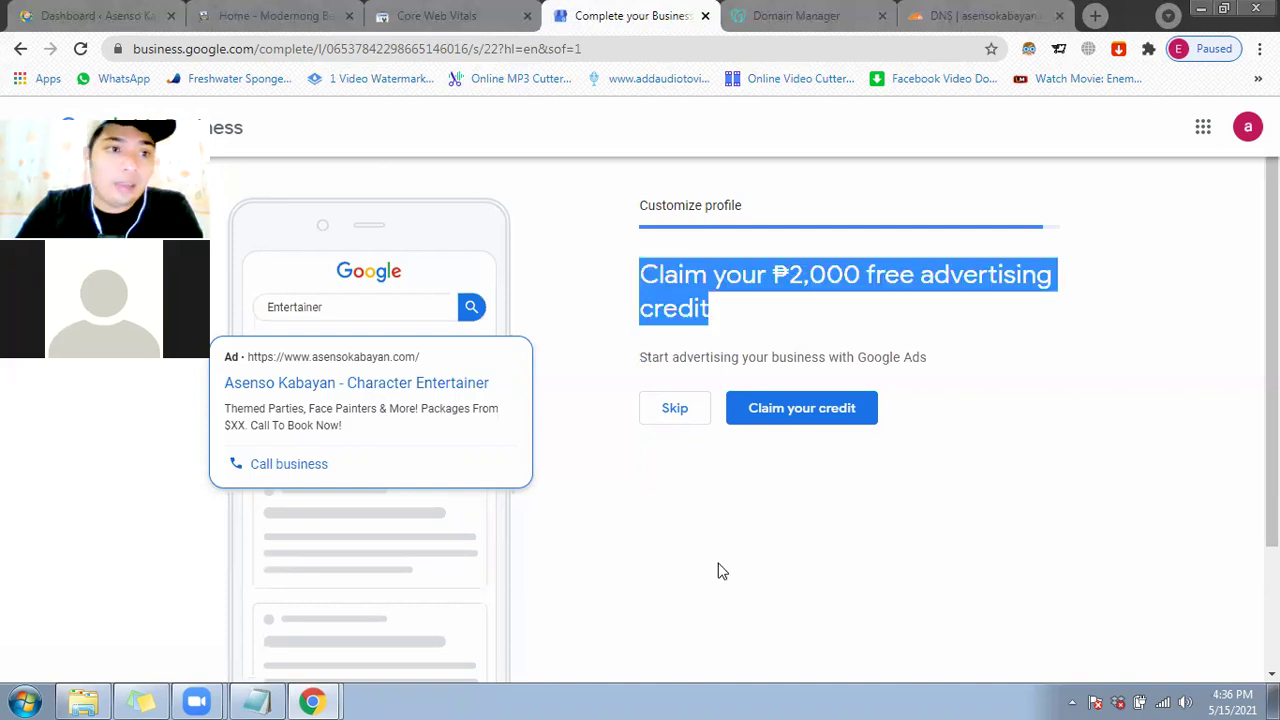
pyautogui.click(722, 571)
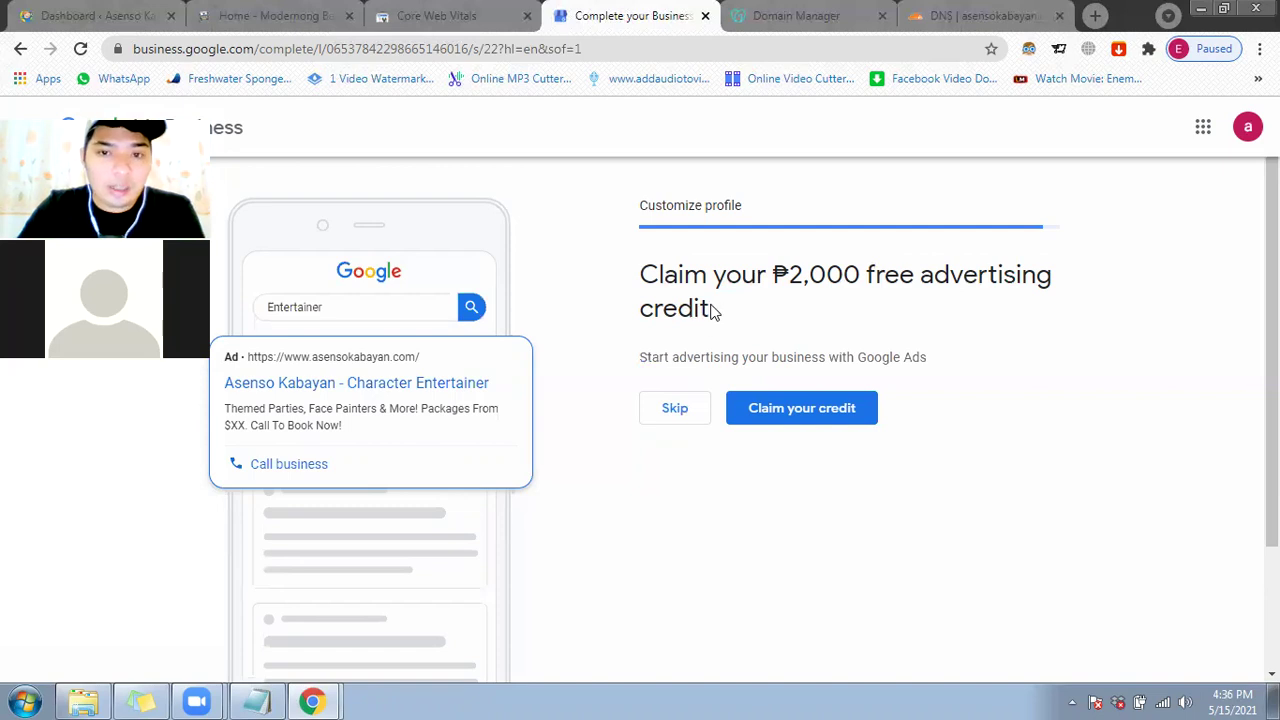
pyautogui.tripleClick(671, 340)
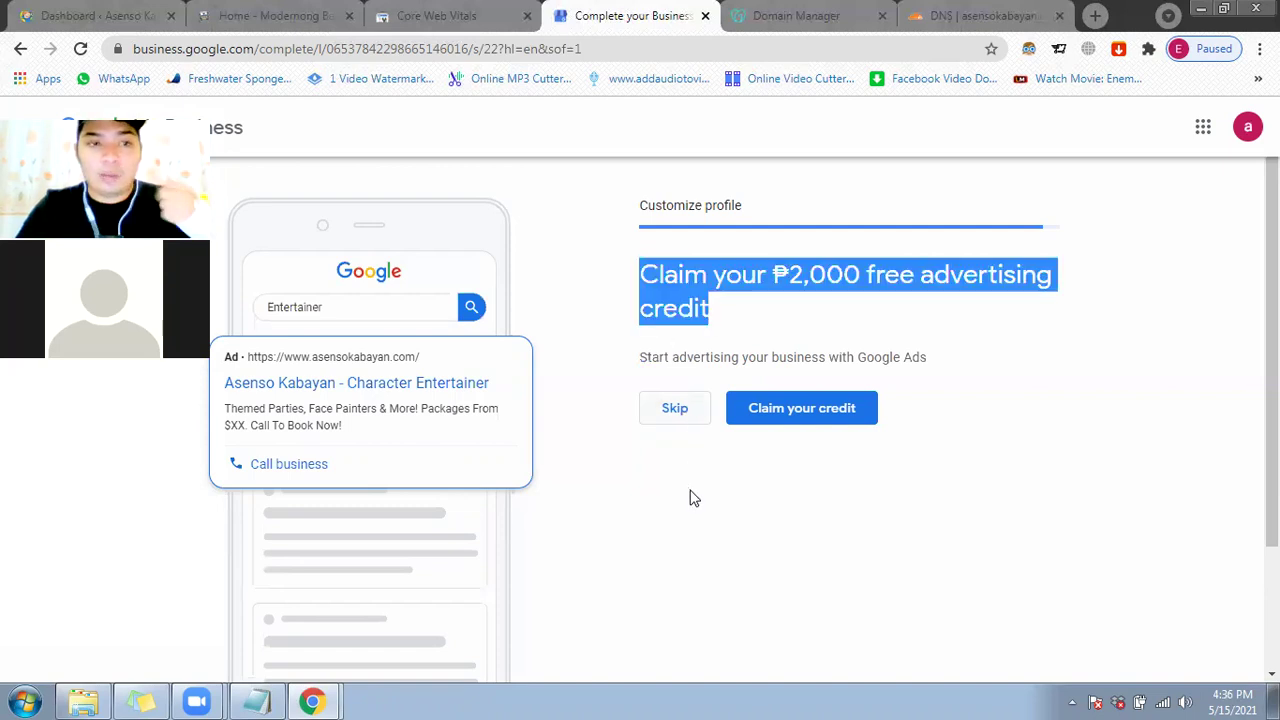
pyautogui.click(694, 496)
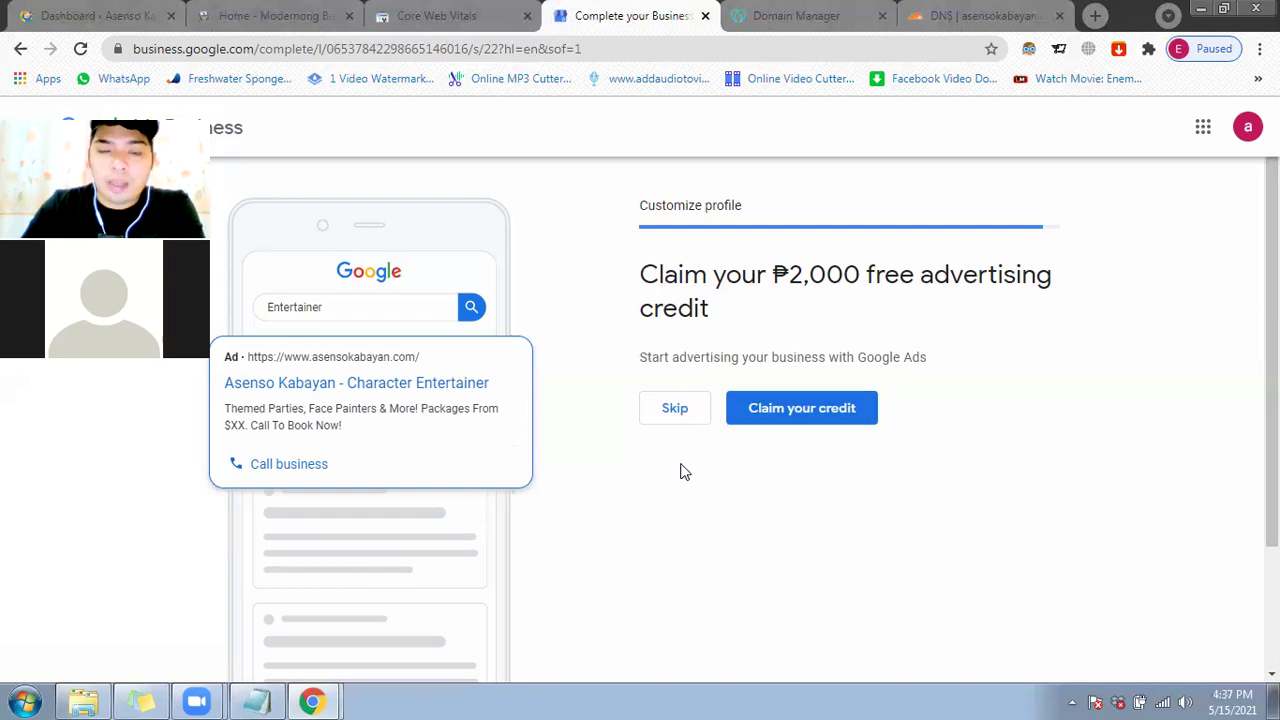
pyautogui.tripleClick(694, 526)
pyautogui.click(671, 552)
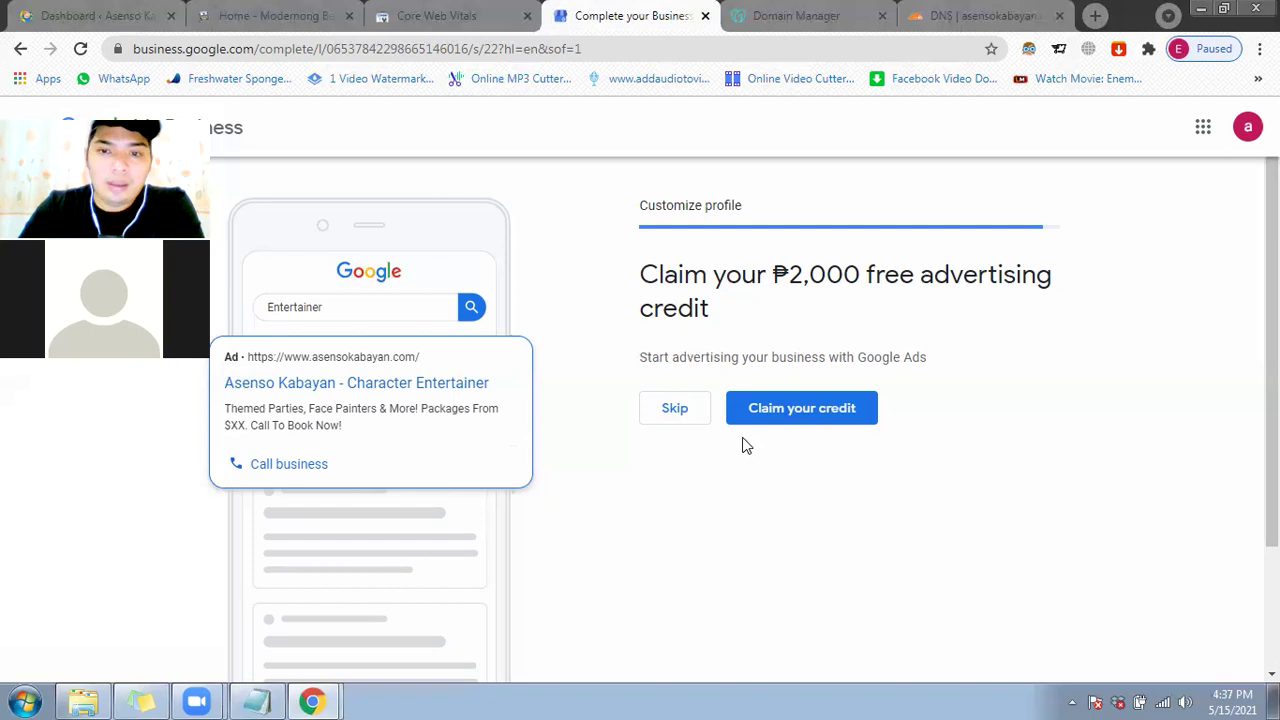
pyautogui.tripleClick(644, 268)
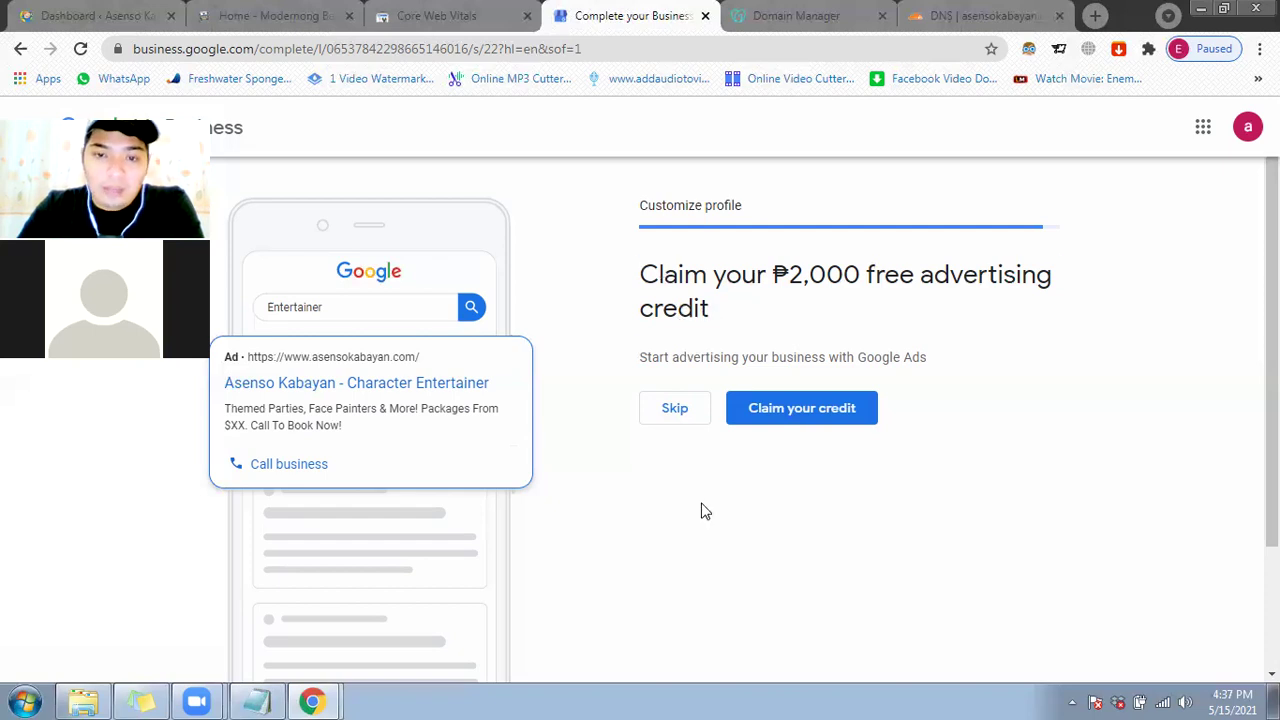
pyautogui.click(670, 410)
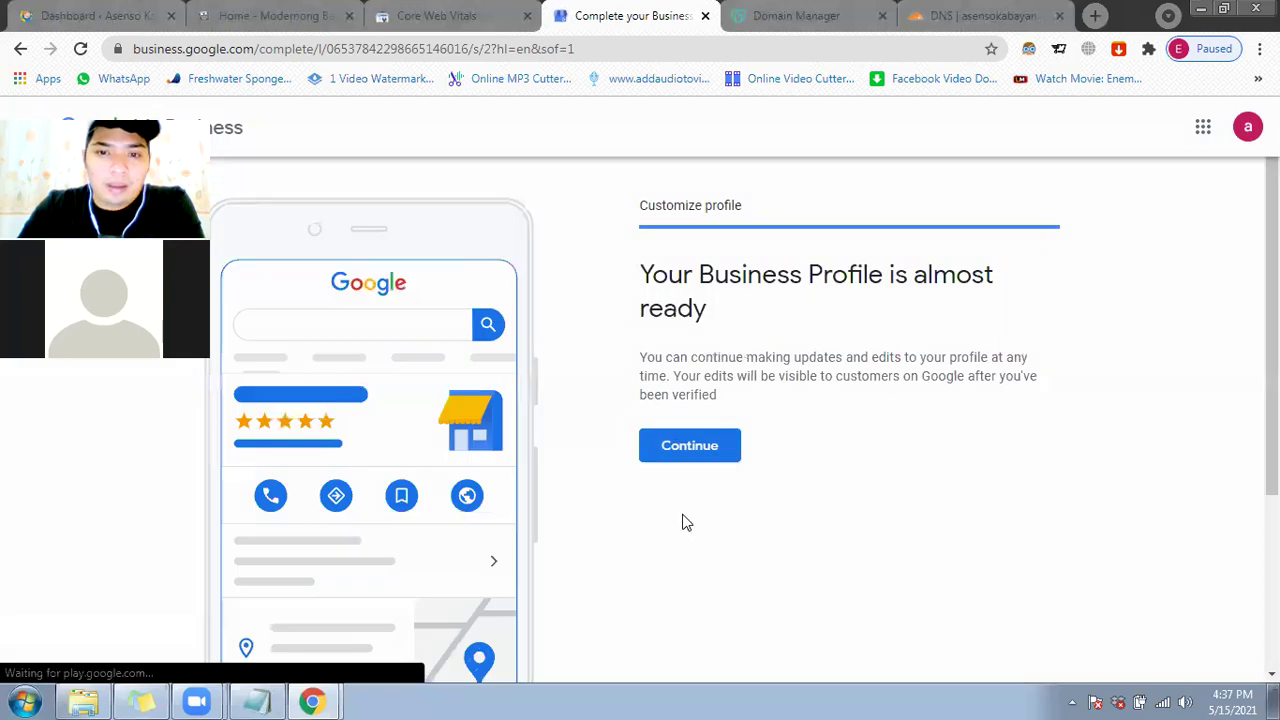
pyautogui.scroll(-1, 684, 380)
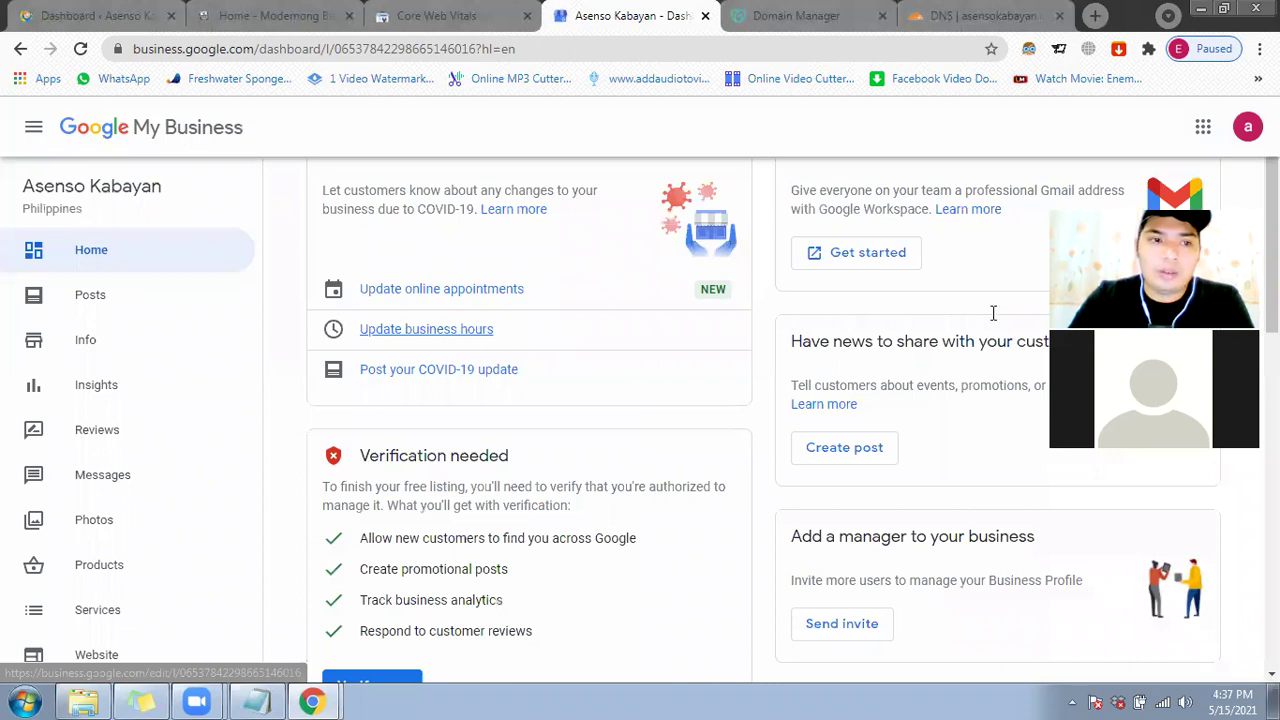
# Step: Look through the Posts, Insights and Reviews sections of the business profile, dismissing the introduction to offer posts
pyautogui.click(108, 298)
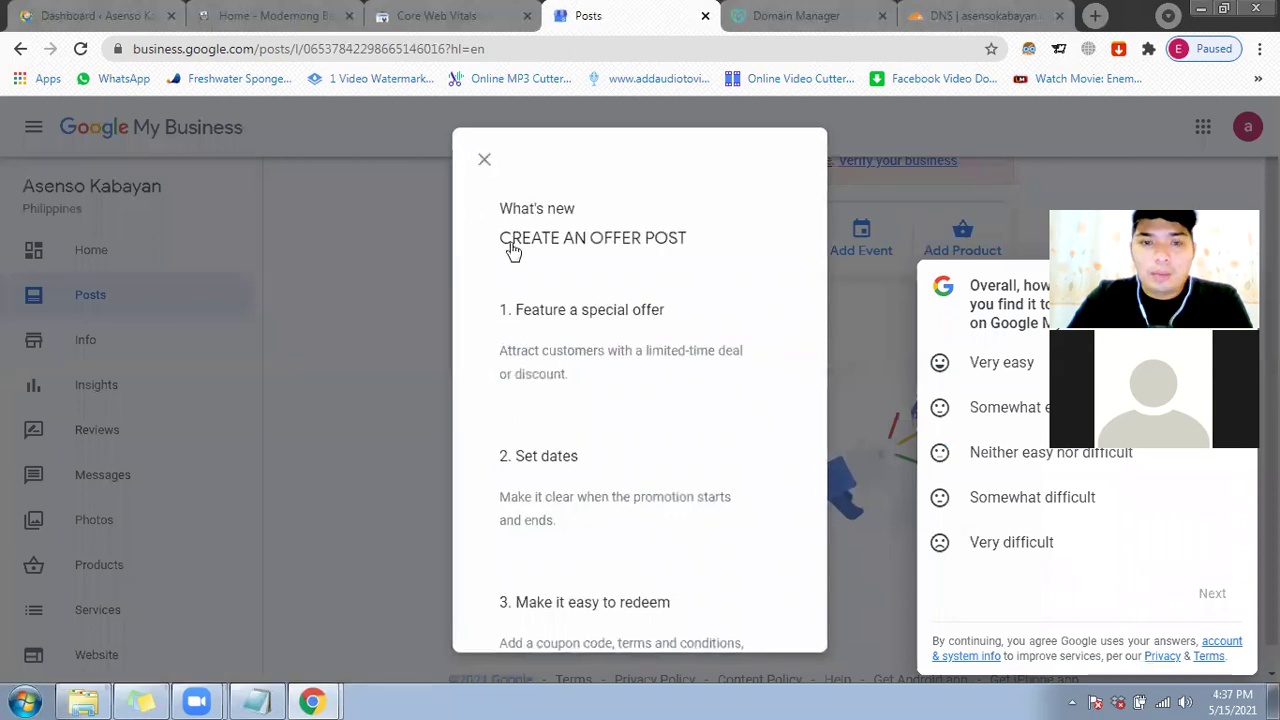
pyautogui.click(484, 159)
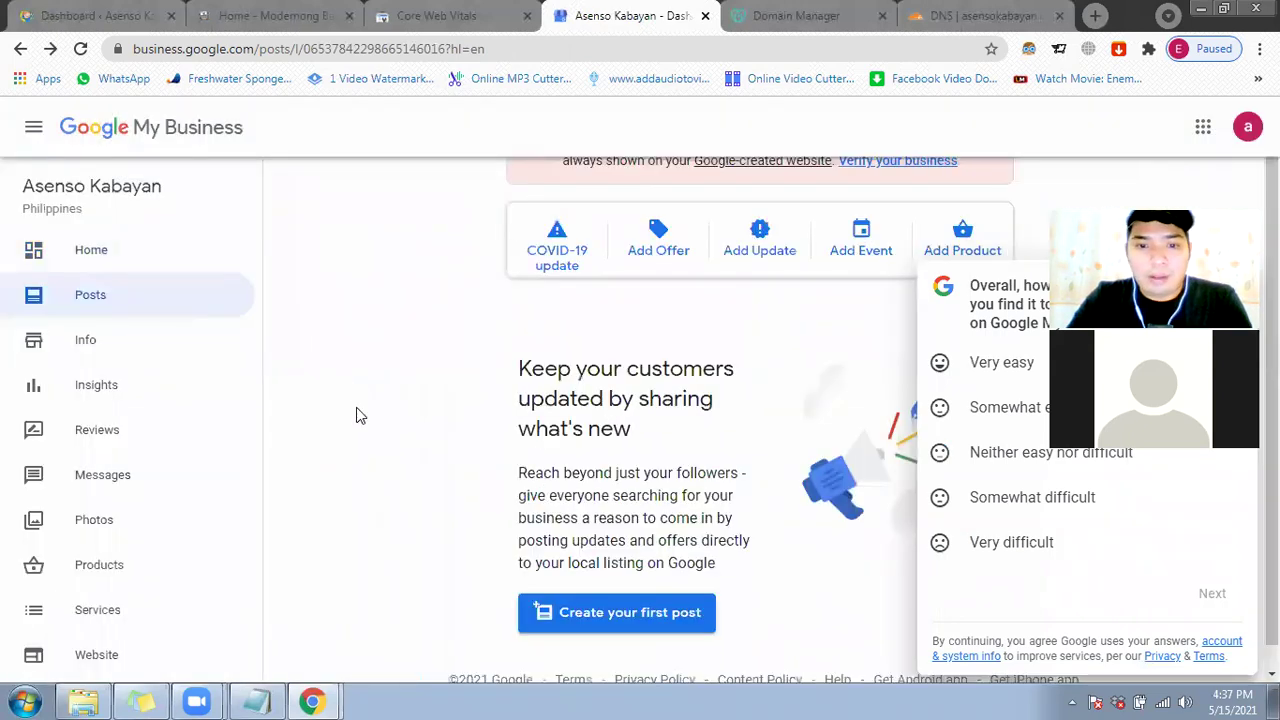
pyautogui.scroll(-1, 360, 416)
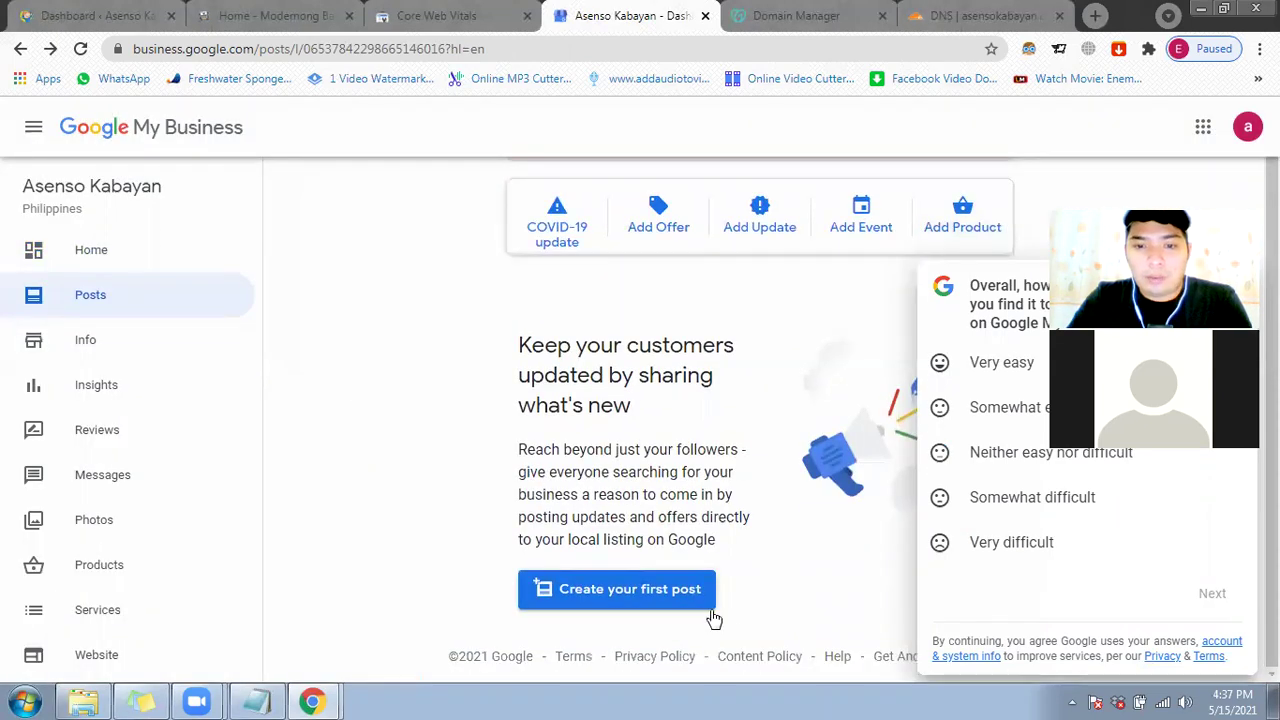
pyautogui.click(100, 392)
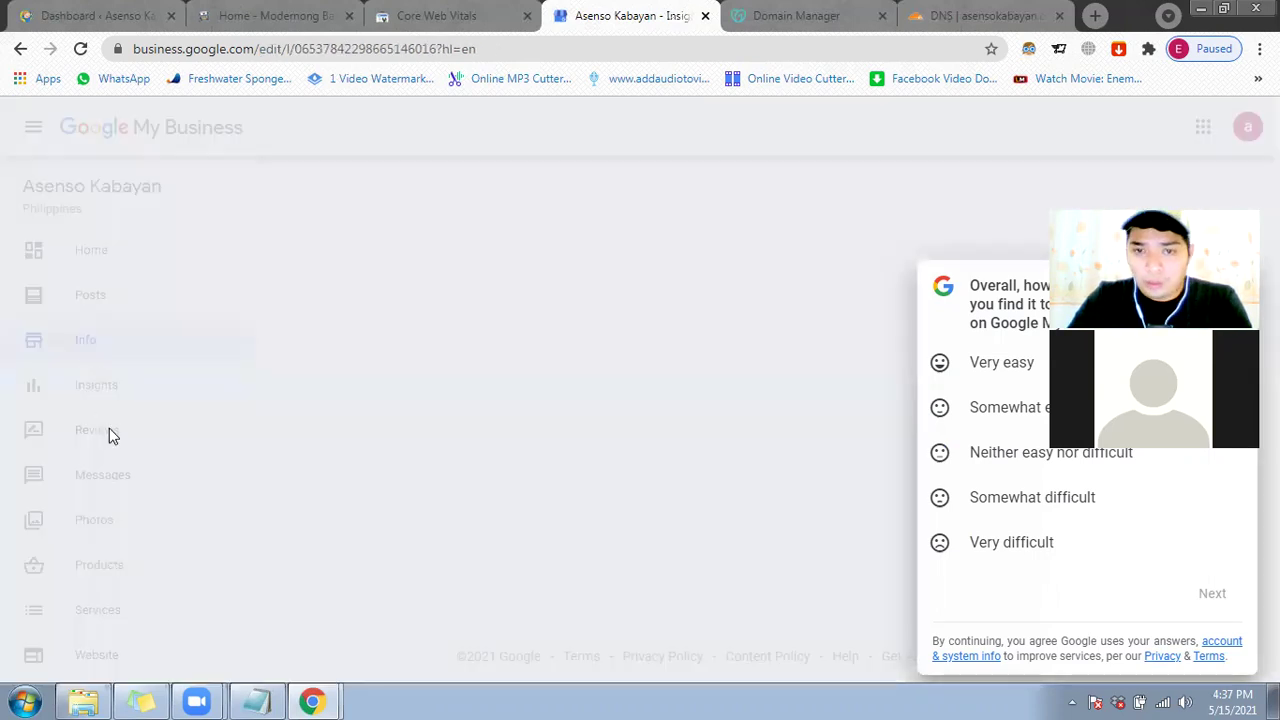
pyautogui.click(109, 428)
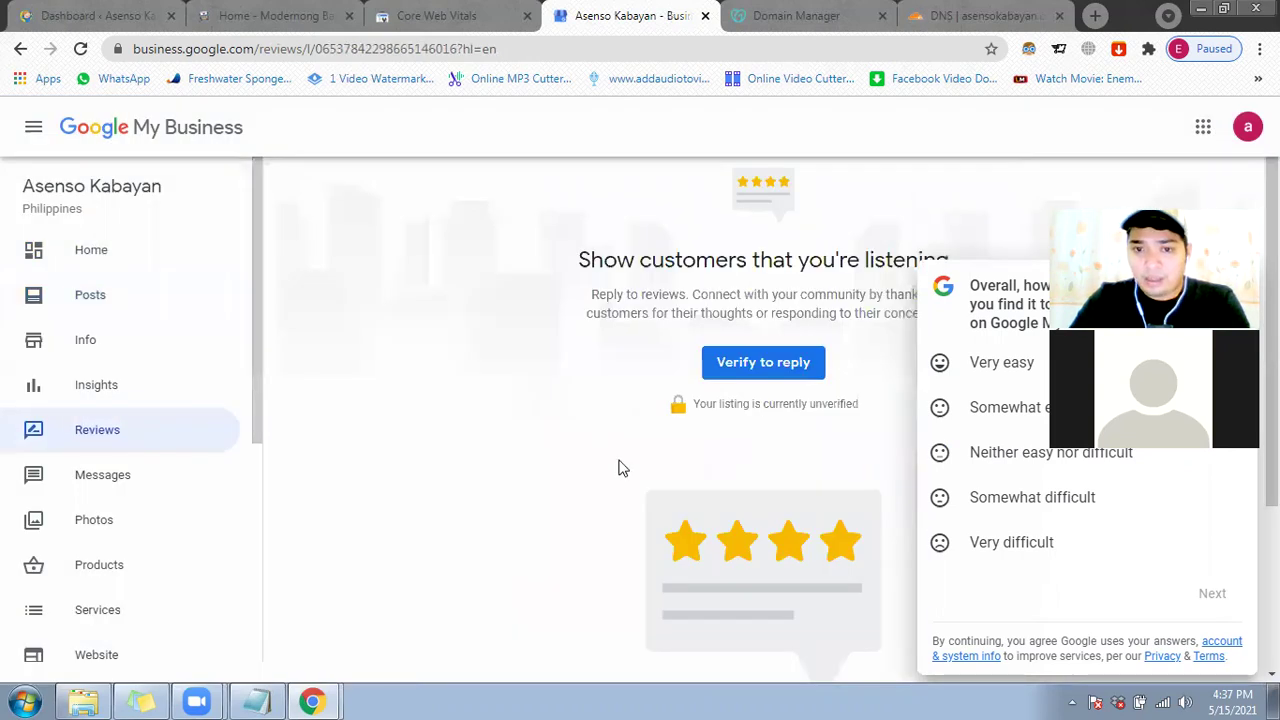
pyautogui.scroll(-1, 617, 466)
pyautogui.scroll(1, 604, 460)
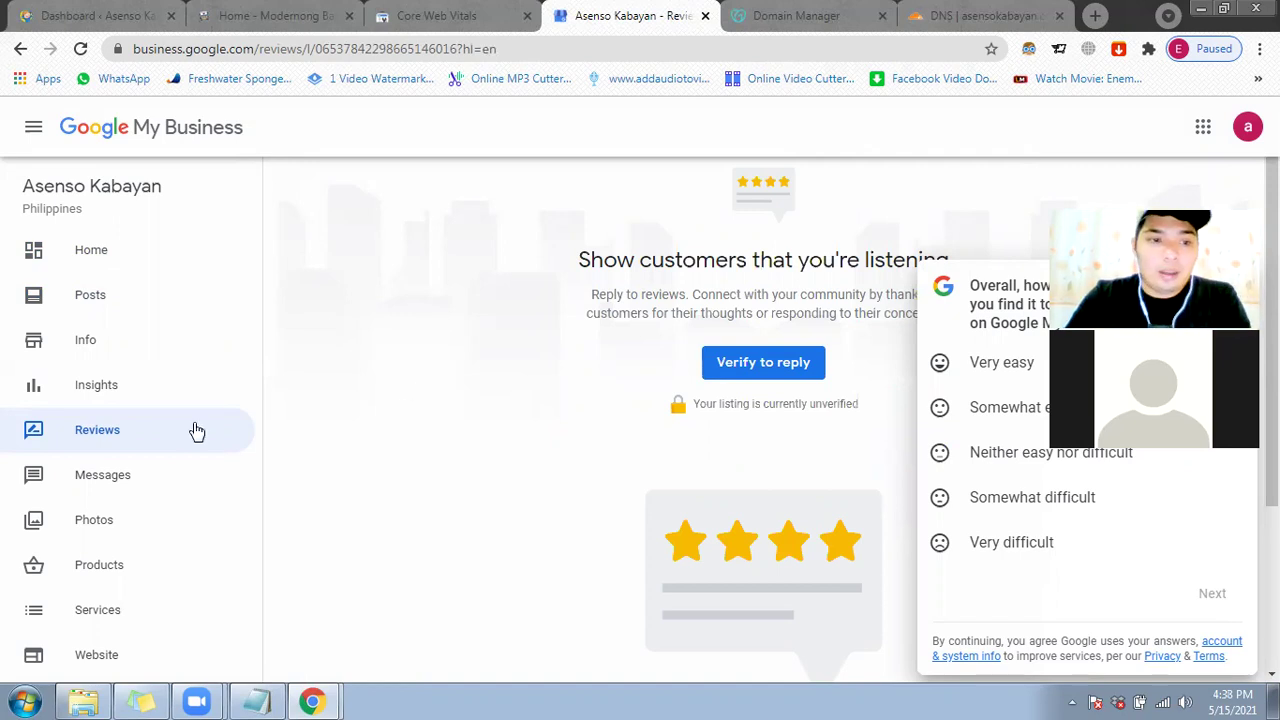
# Step: View the Photos section of the business profile and dismiss the tip about posting photos and videos
pyautogui.scroll(-1, 120, 460)
pyautogui.click(114, 432)
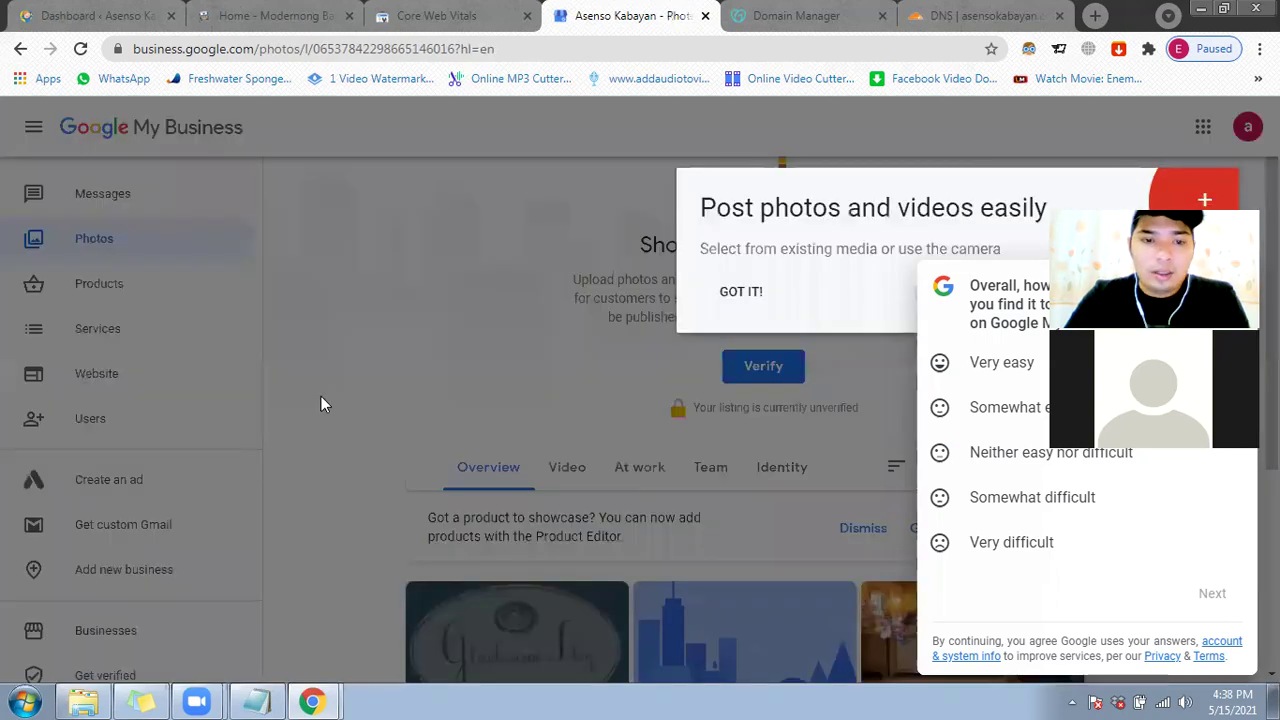
pyautogui.click(732, 386)
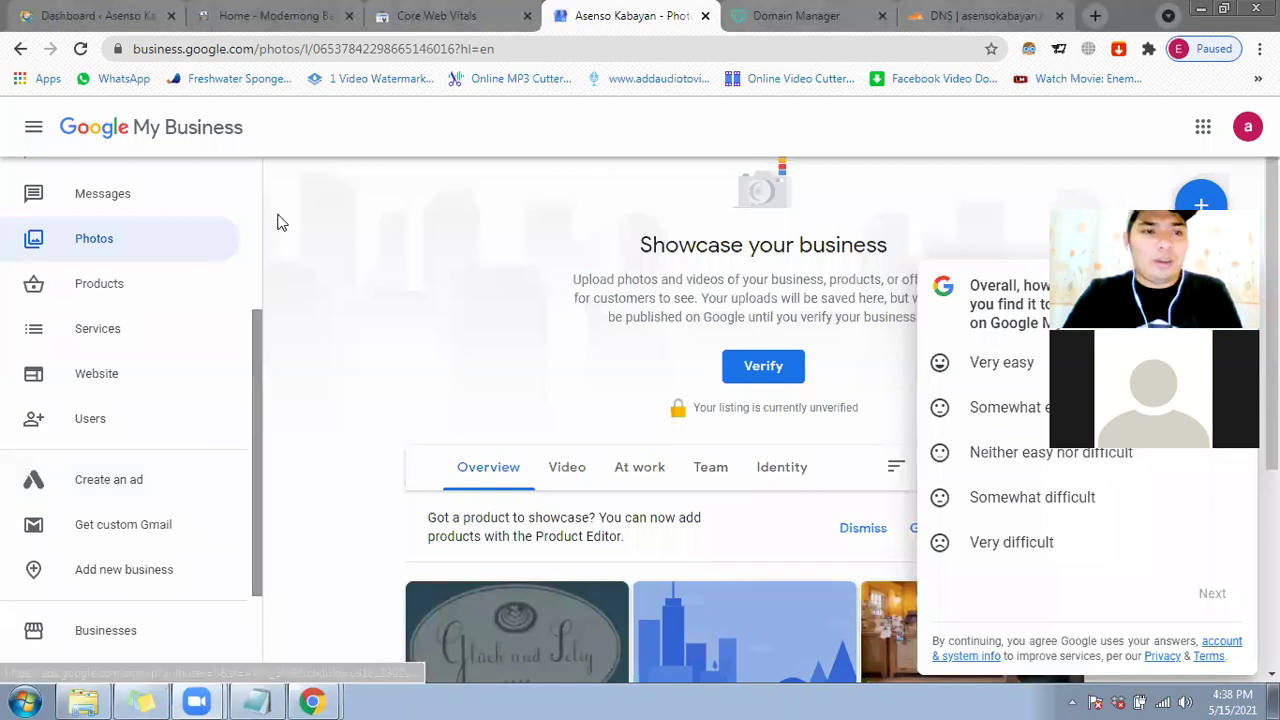
# Step: Return to the Reviews section and dismiss the survey about setting up the business without answering it
pyautogui.scroll(3, 280, 222)
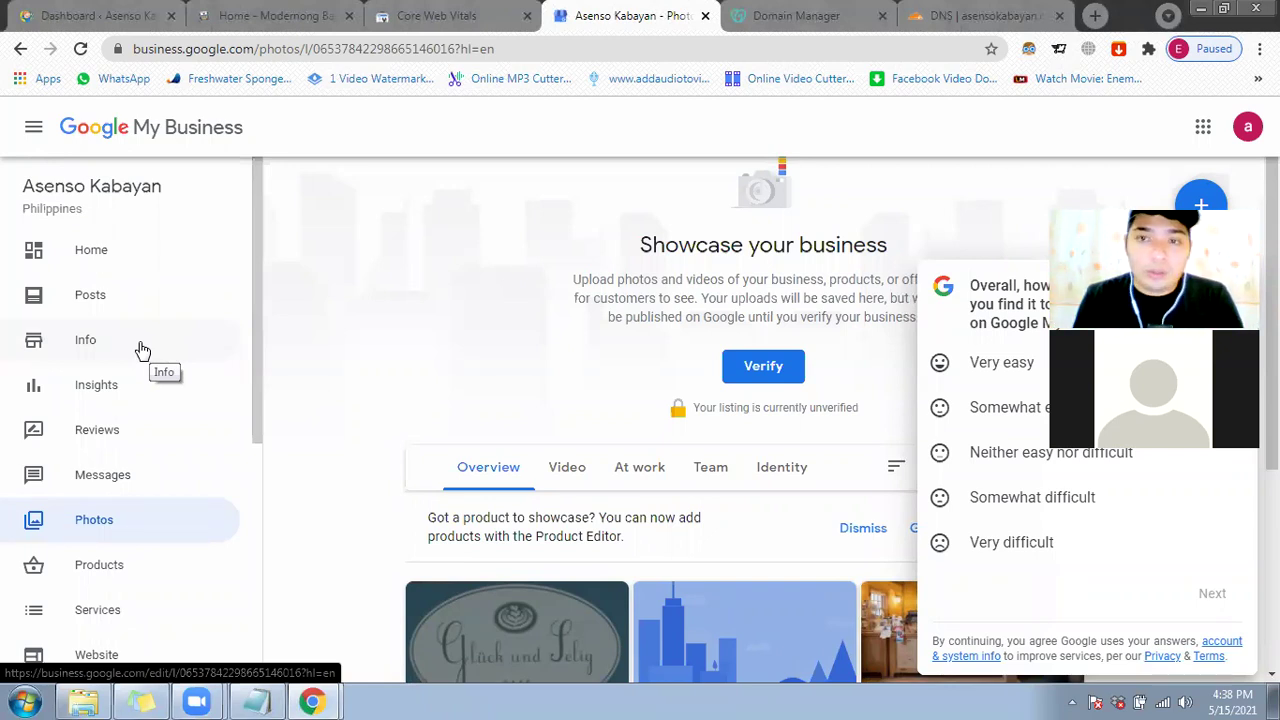
pyautogui.click(108, 440)
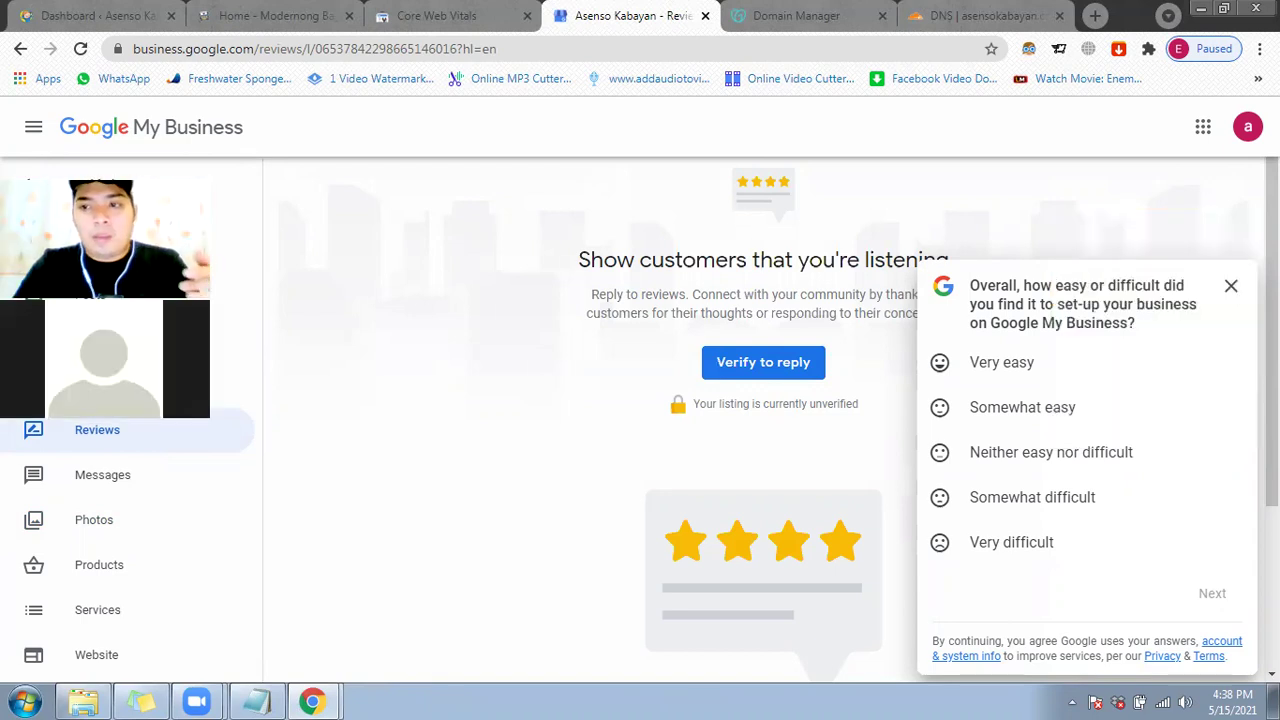
pyautogui.click(1231, 286)
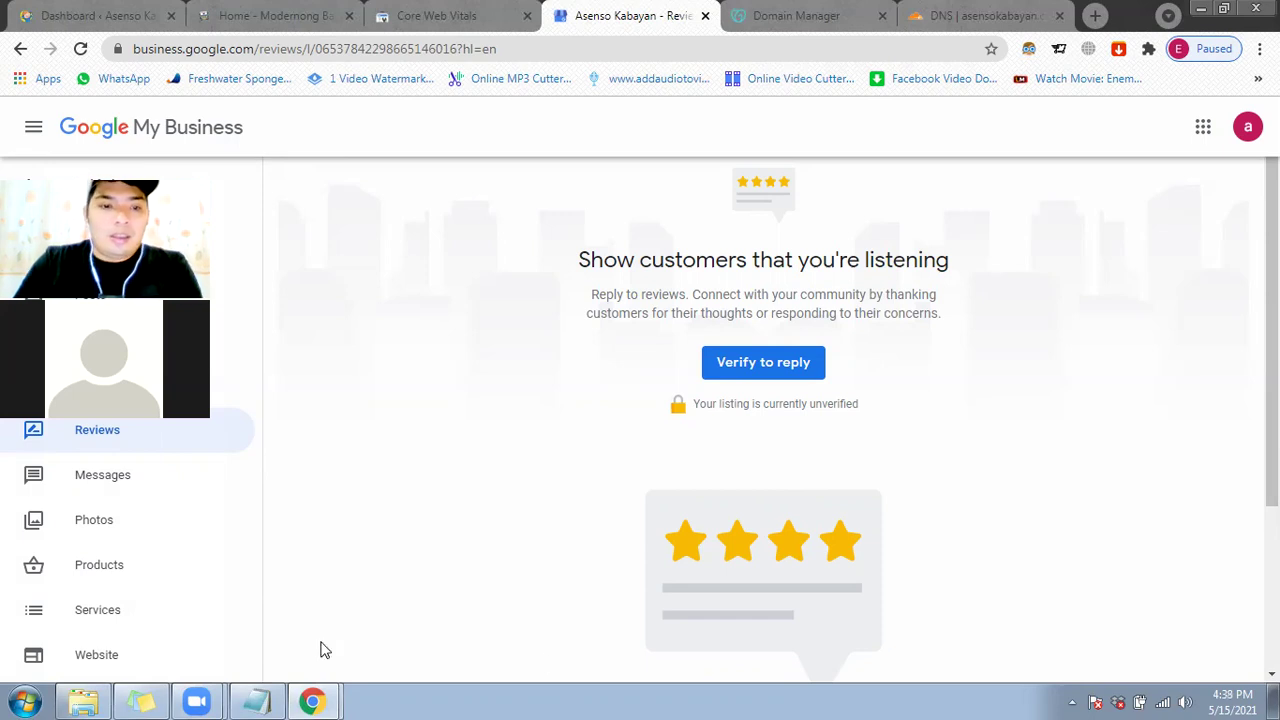
# Step: Switch to the Notepad outline and remove the blank lines between the Google Tools and Email Marketing | Newsletters items
pyautogui.hotkey('alt', 'Tab')
pyautogui.moveTo(280, 83); pyautogui.dragTo(517, 91)
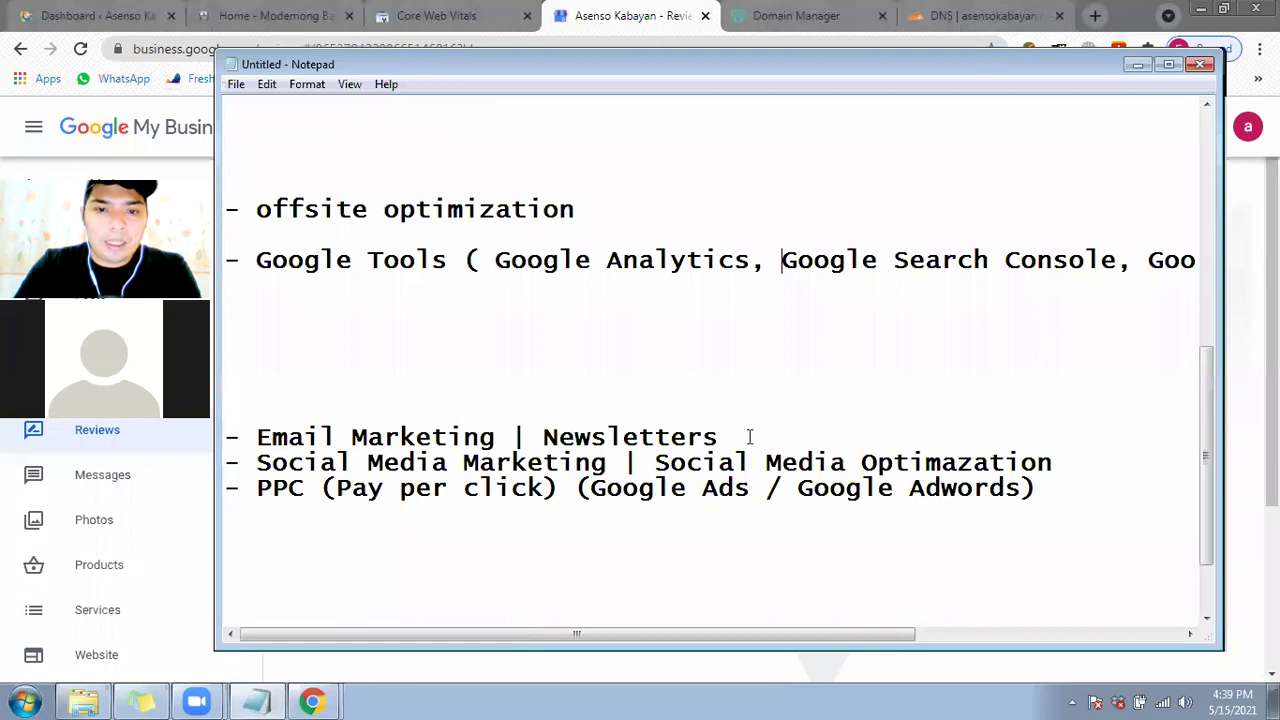
pyautogui.moveTo(749, 437); pyautogui.dragTo(226, 437)
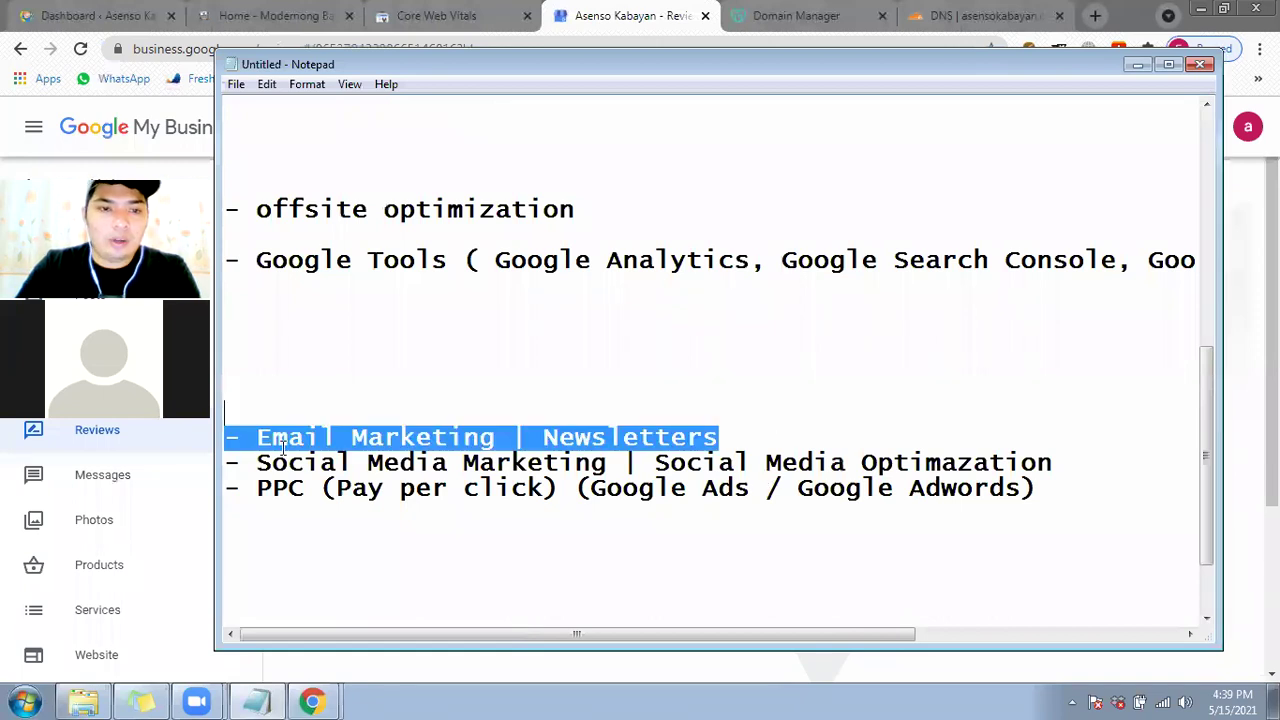
pyautogui.press('Right')
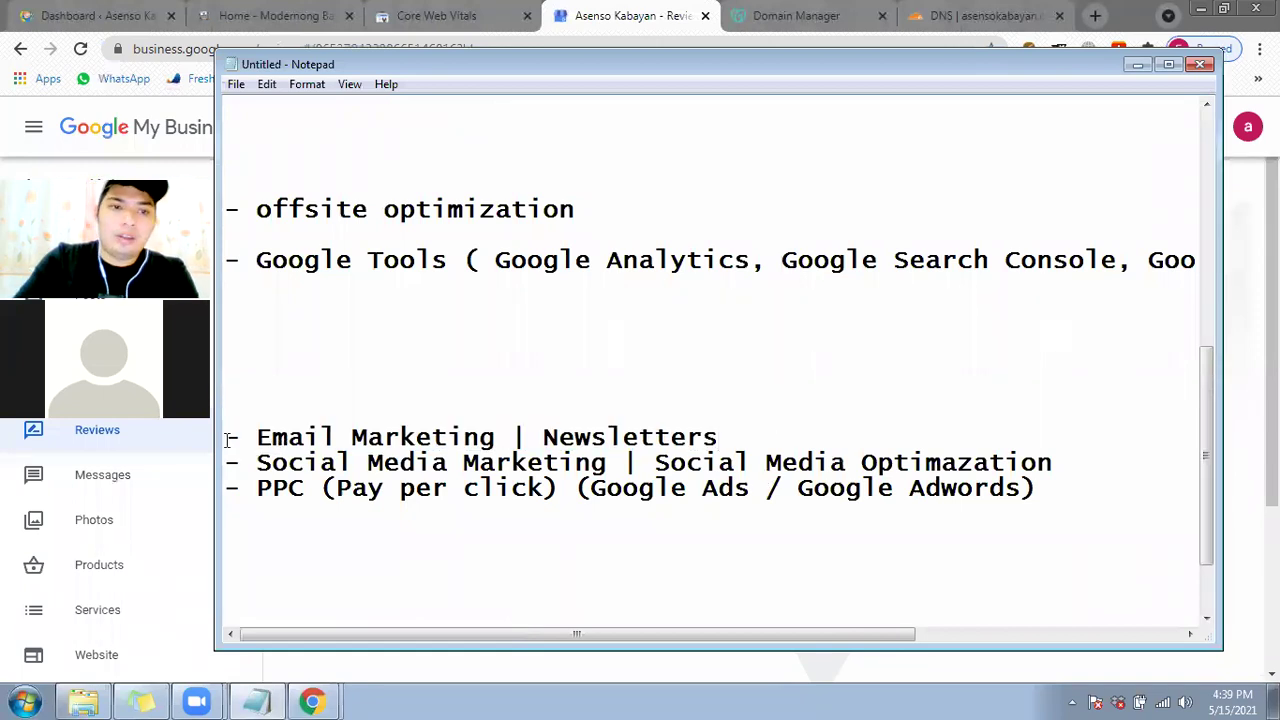
pyautogui.click(228, 438)
pyautogui.press('BackSpace')
pyautogui.press('BackSpace')
pyautogui.press('BackSpace')
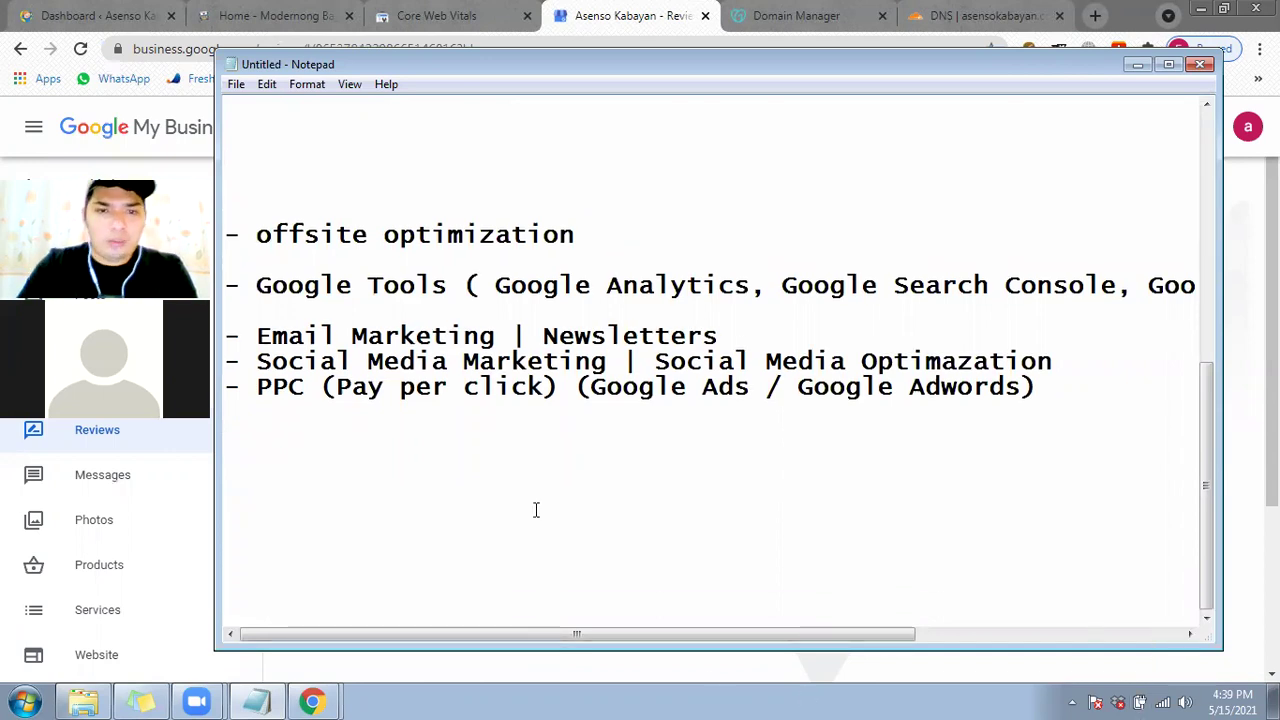
pyautogui.click(283, 310)
pyautogui.press('BackSpace')
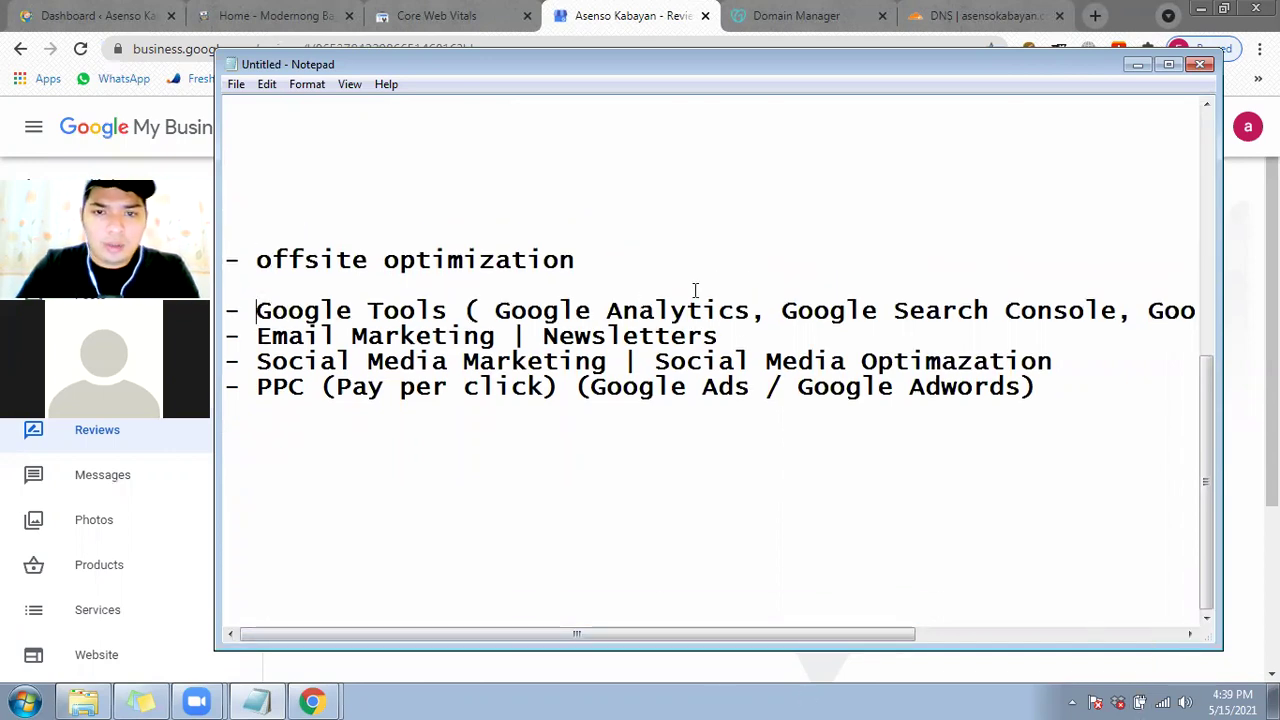
# Step: Insert one blank line above the Email Marketing | Newsletters item in the outline
pyautogui.keyDown('shift'); pyautogui.click(783, 310); pyautogui.keyUp('shift')
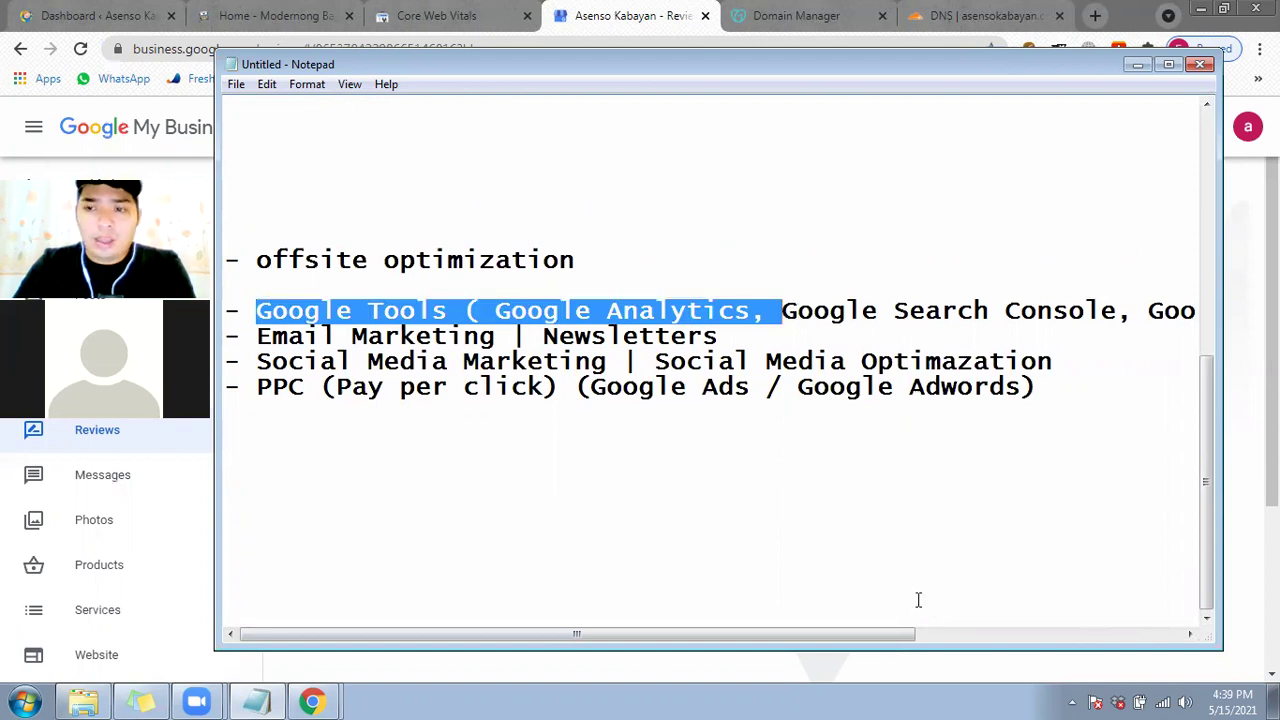
pyautogui.moveTo(868, 626); pyautogui.dragTo(574, 617)
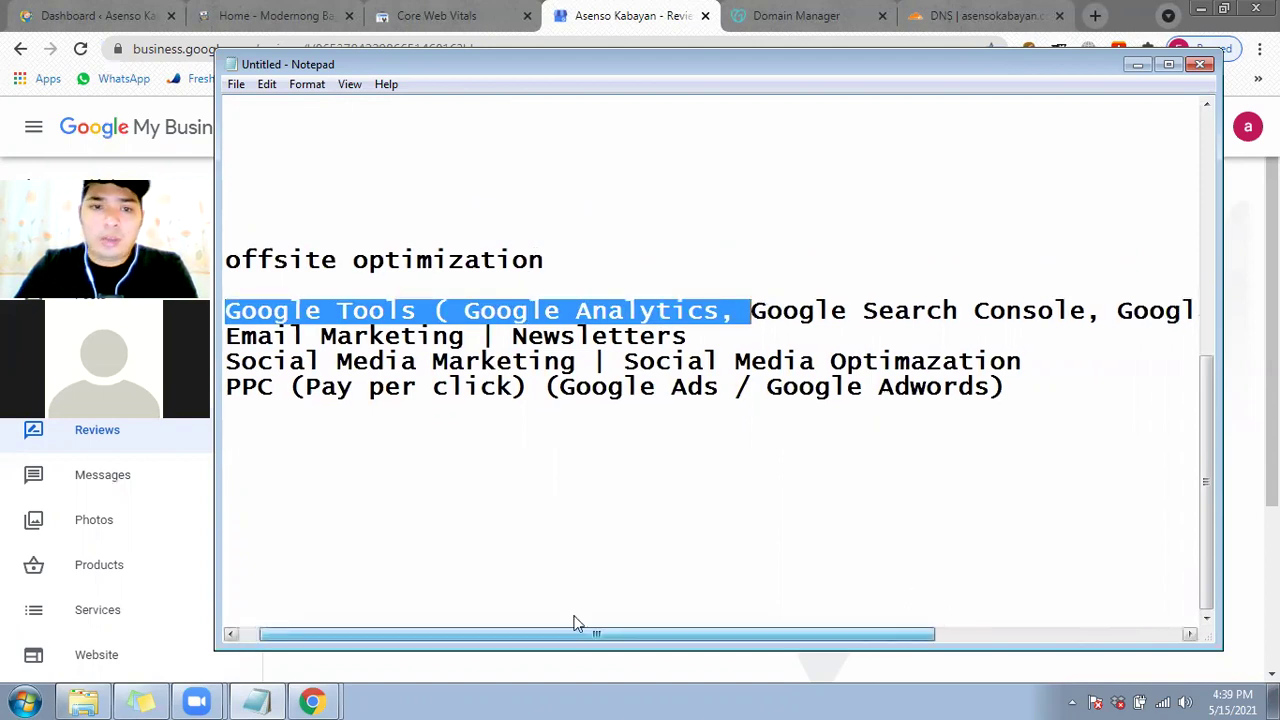
pyautogui.click(231, 340)
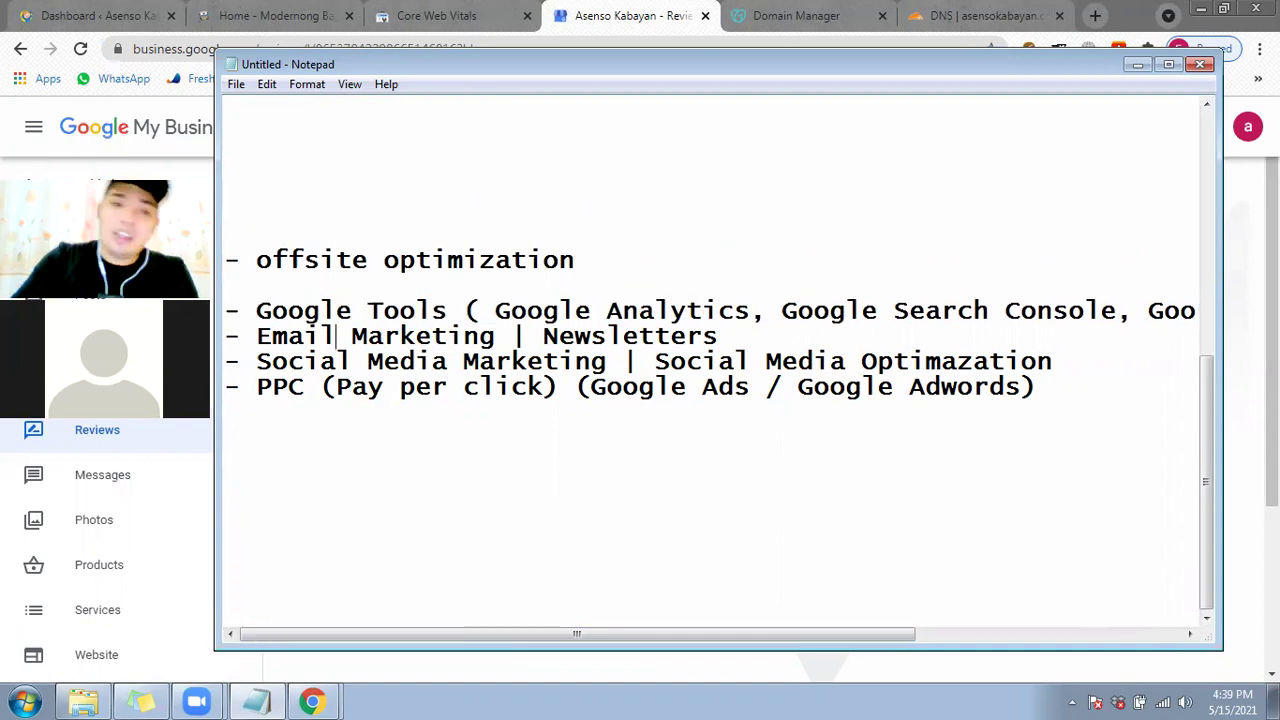
pyautogui.press('Return')
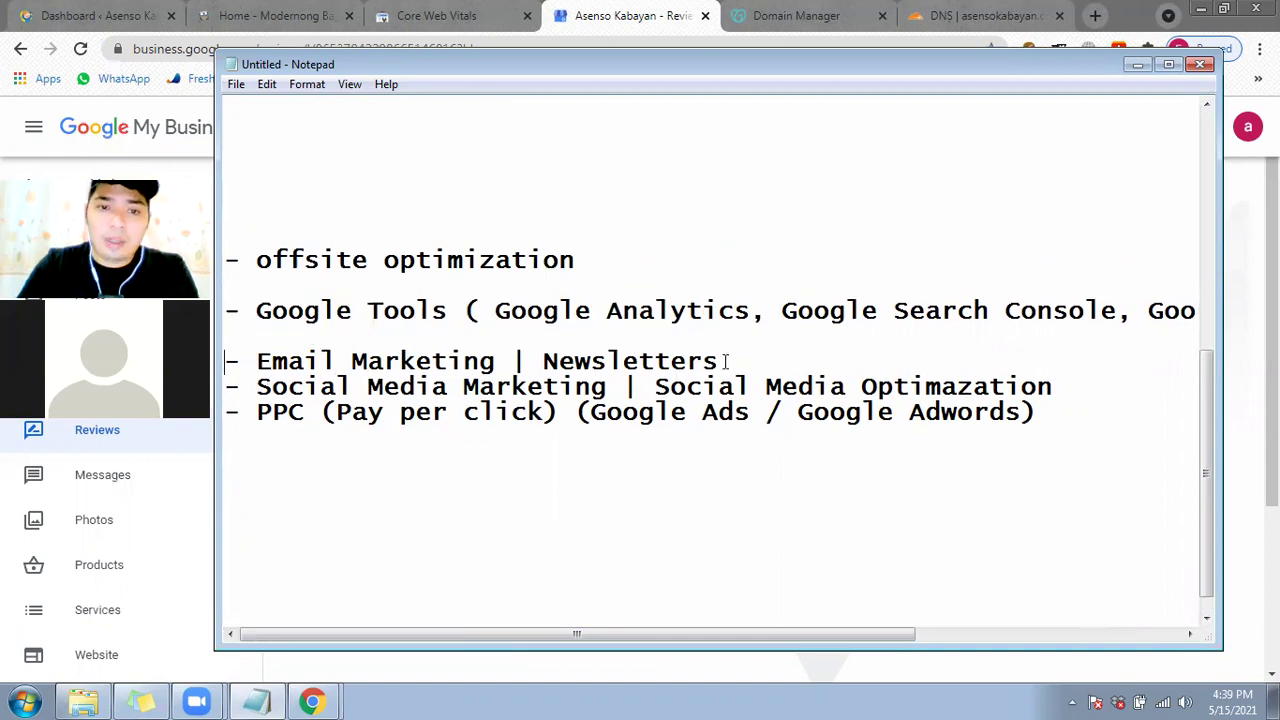